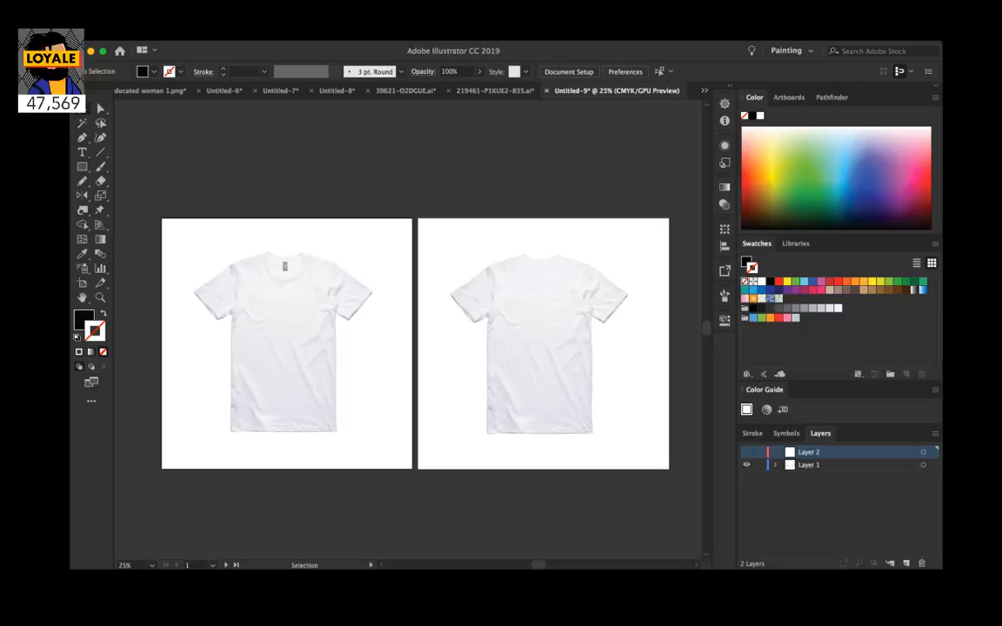
Step: Add a new layer at the top of the layer stack in the T-shirt document
key("super+equal")
key("super+equal")
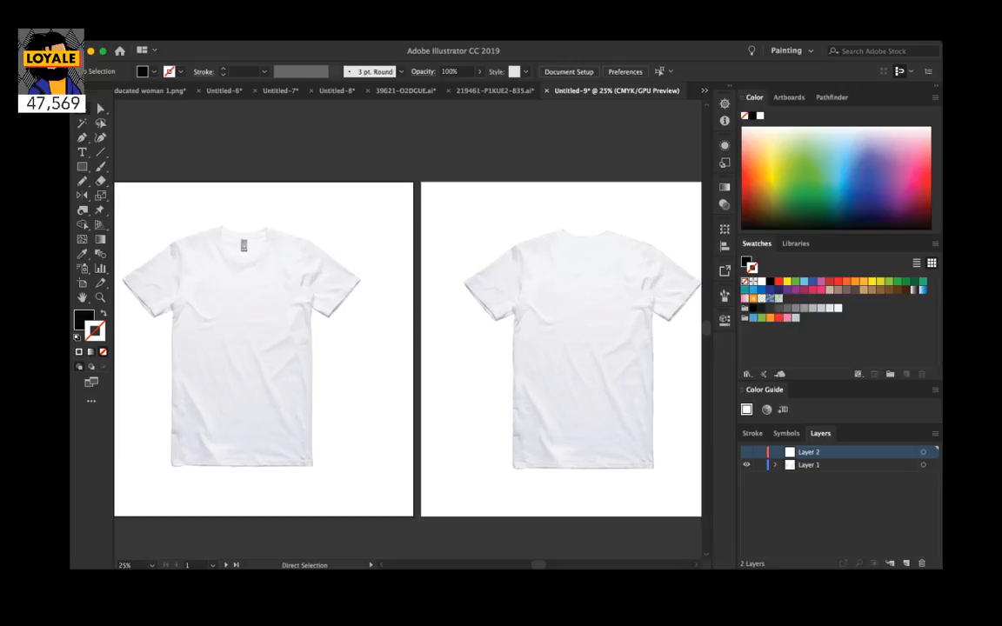
scroll(408, 330, "left", 3)
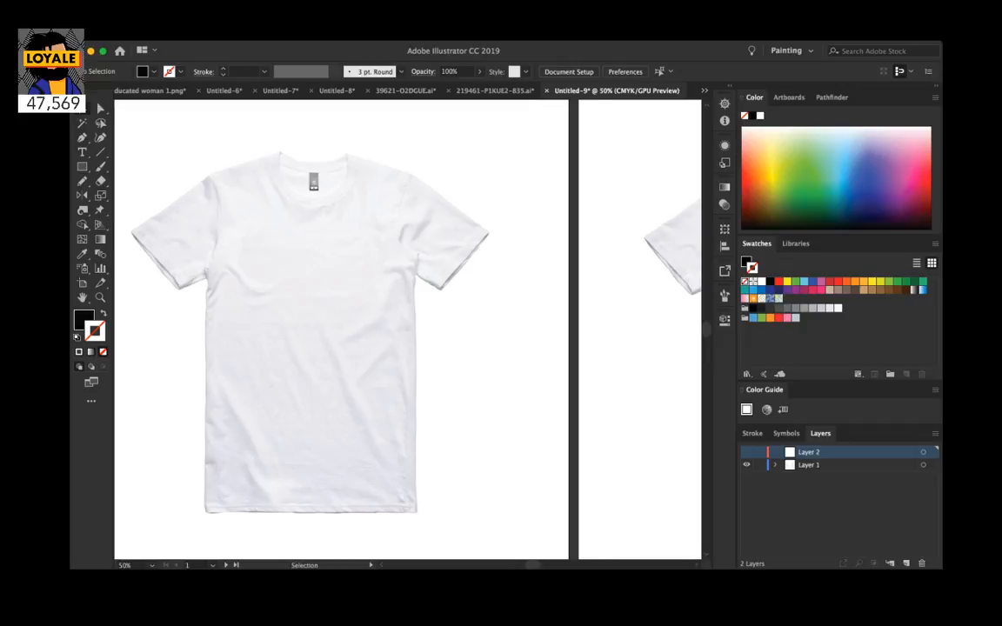
scroll(373, 330, "left", 5)
scroll(373, 330, "up", 2)
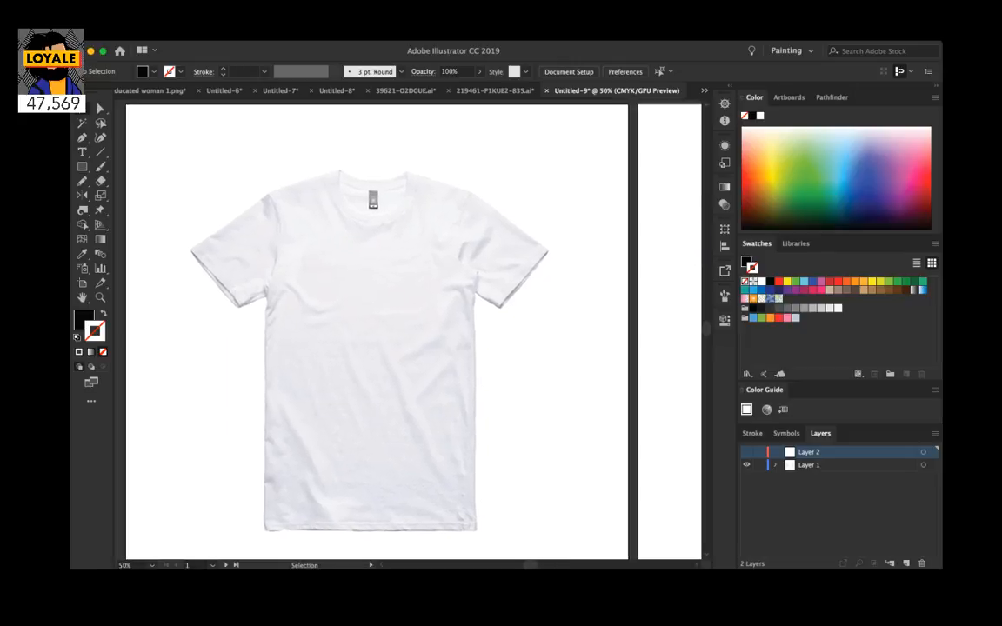
scroll(374, 330, "down", 3)
scroll(374, 331, "right", 1)
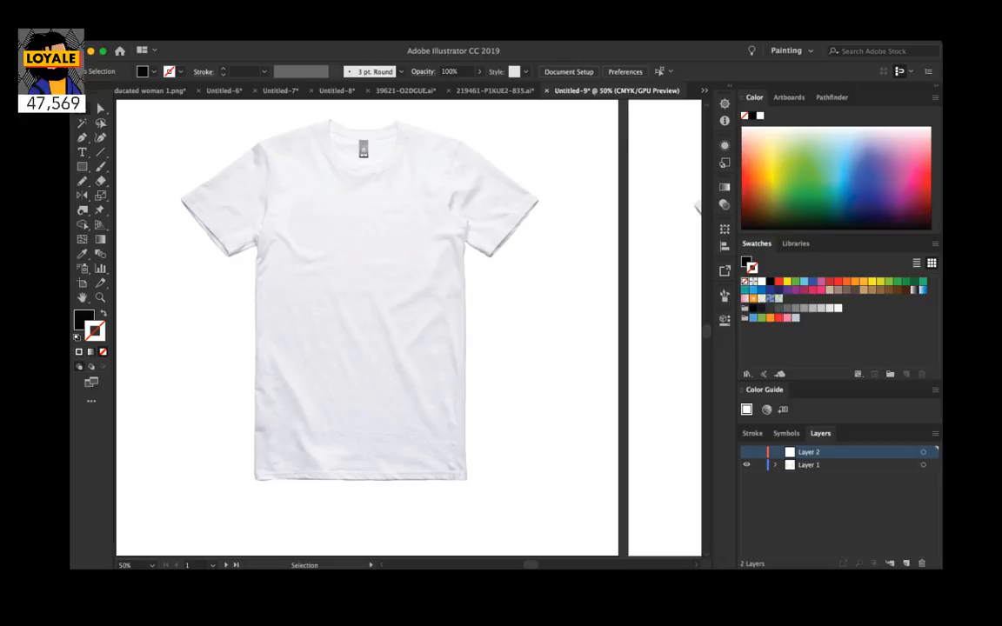
scroll(366, 327, "up", 1)
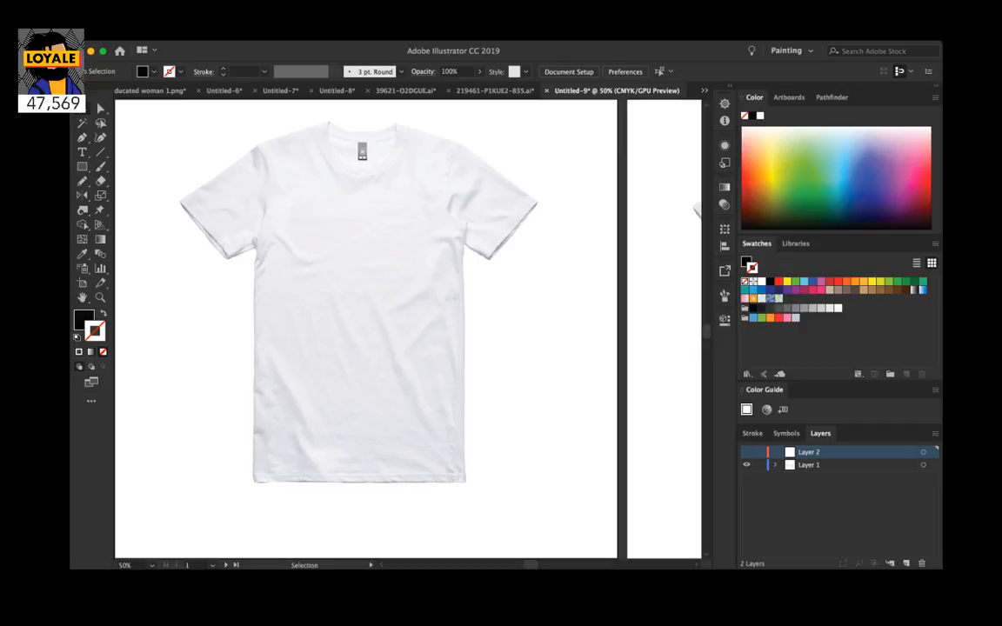
left_click(835, 464)
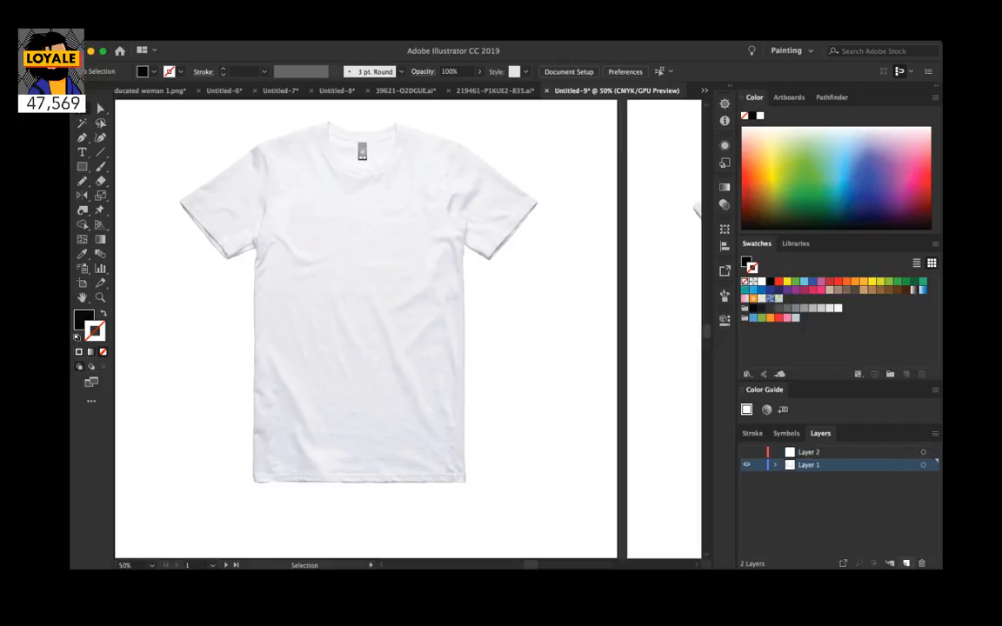
left_click(906, 562)
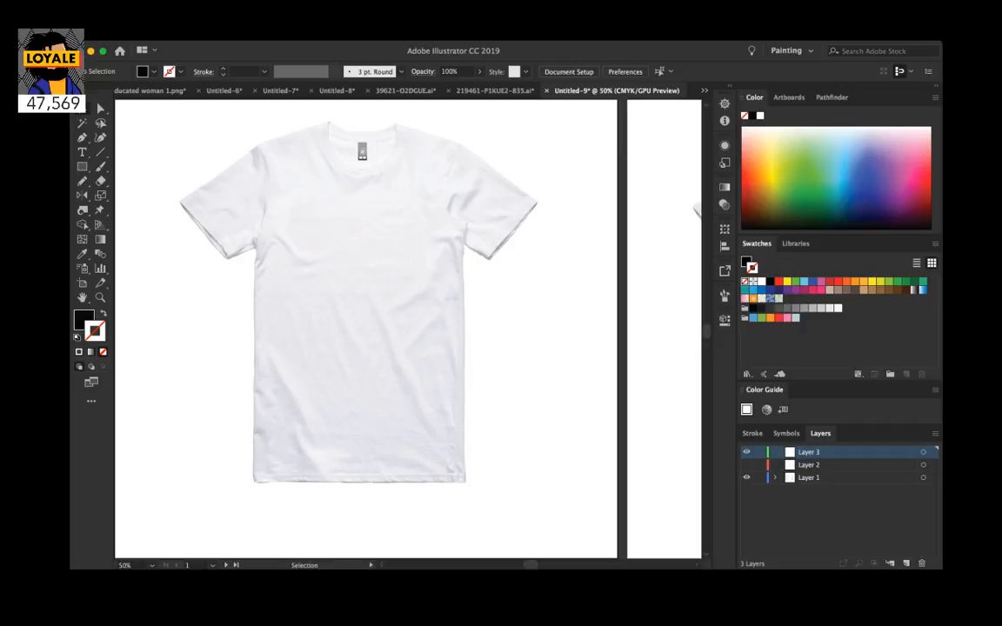
Step: Select and copy the front and back T-shirt images in Layer 1
left_click(775, 477)
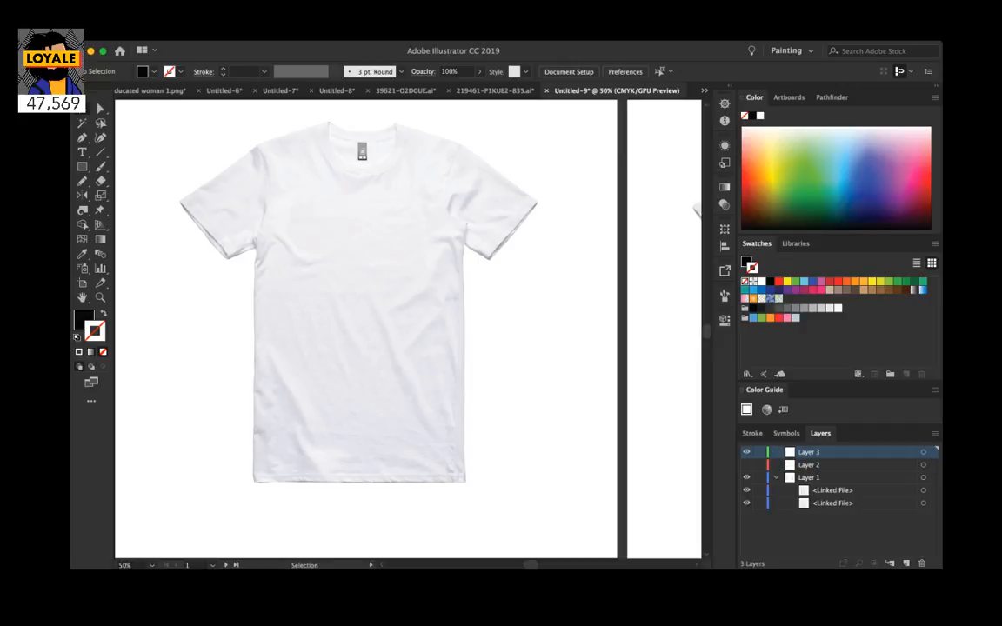
left_click(922, 477)
scroll(407, 329, "right", 8)
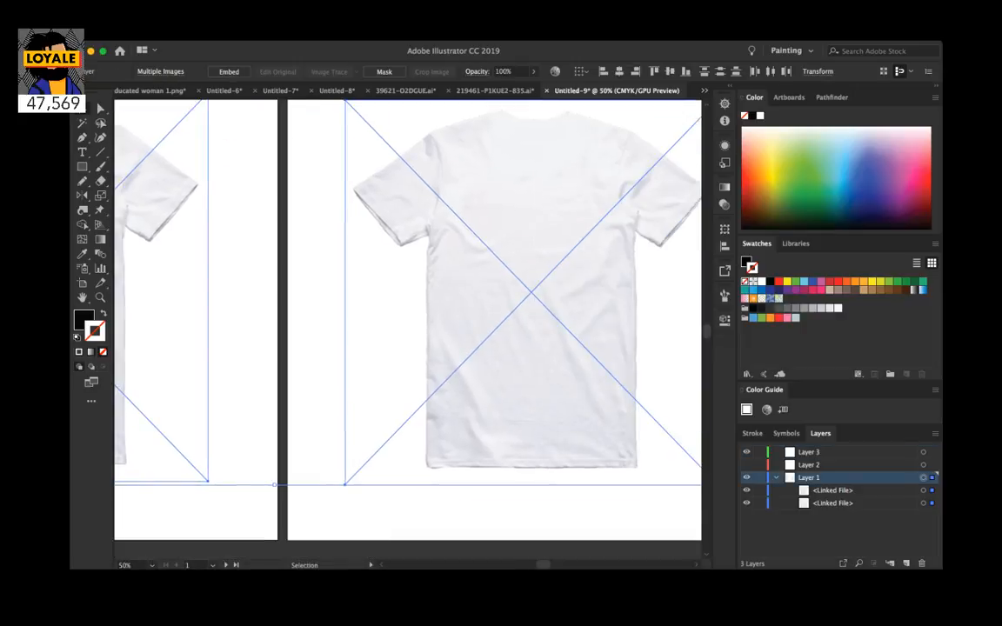
scroll(407, 328, "up", 2)
scroll(407, 329, "left", 7)
scroll(407, 328, "right", 5)
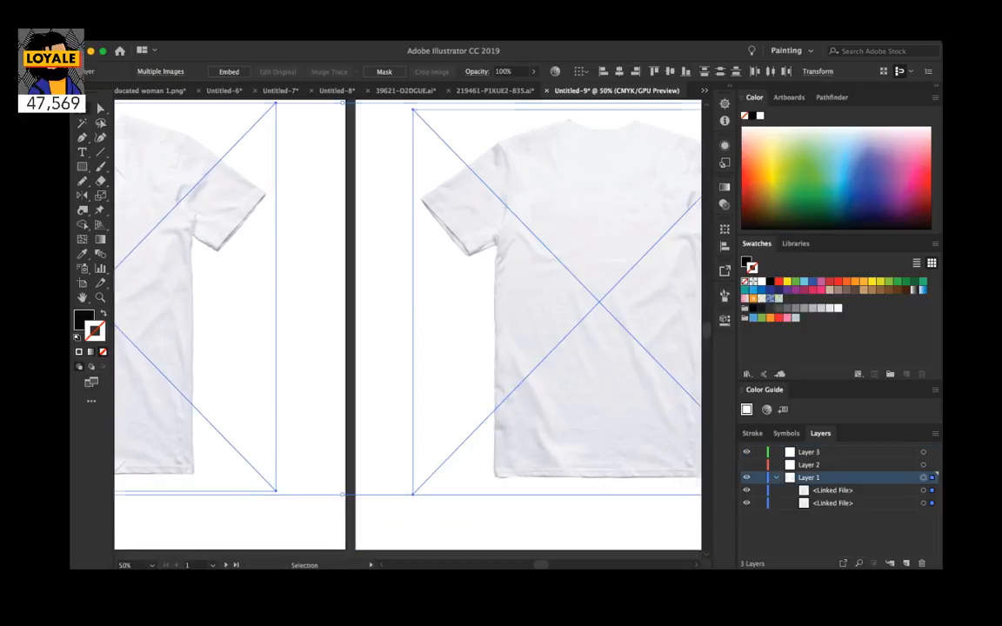
scroll(407, 329, "right", 5)
scroll(407, 329, "up", 2)
scroll(407, 329, "down", 1)
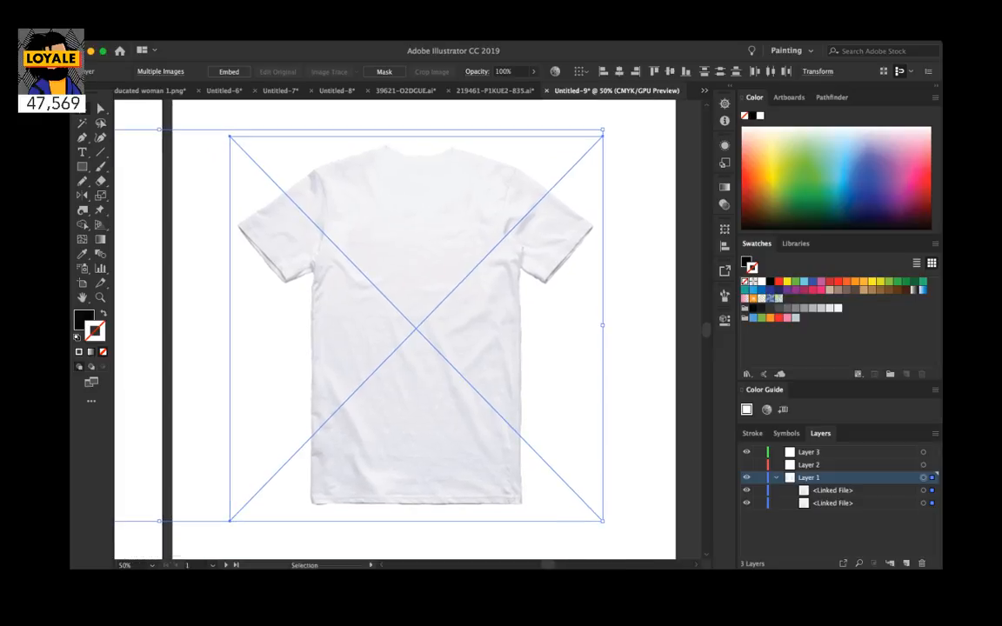
scroll(407, 329, "left", 10)
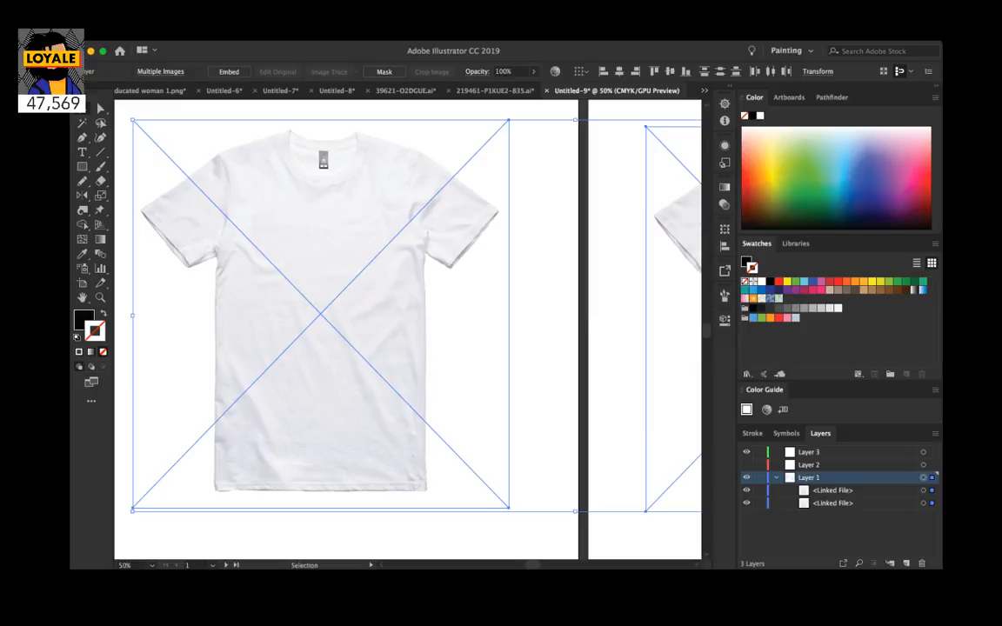
Step: Lock Layer 1 and paste the copied T-shirt images in front, in their original positions, on Layer 2
left_click(759, 478)
left_click(809, 464)
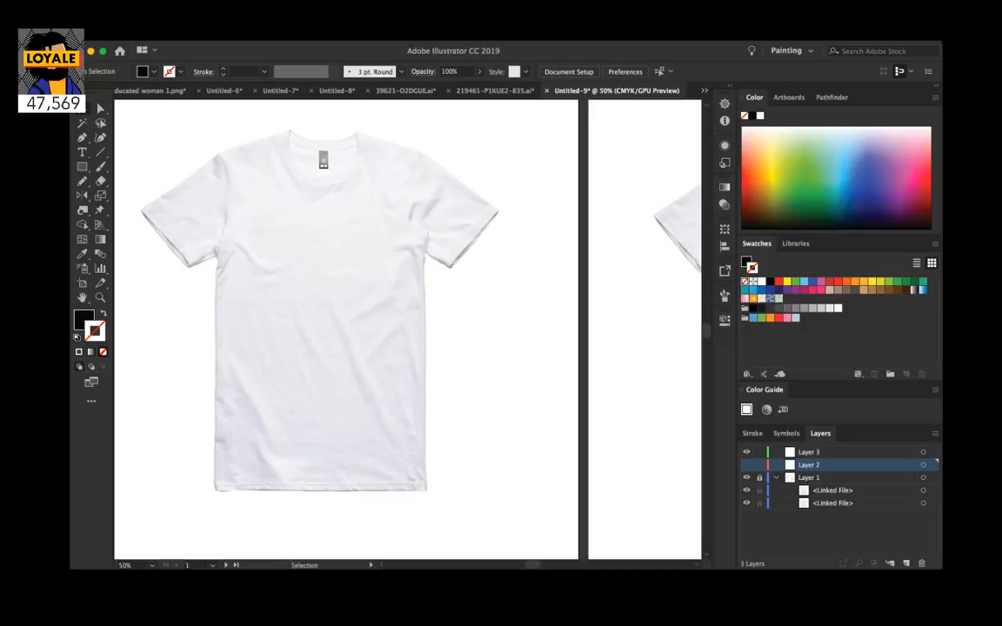
key("super+f")
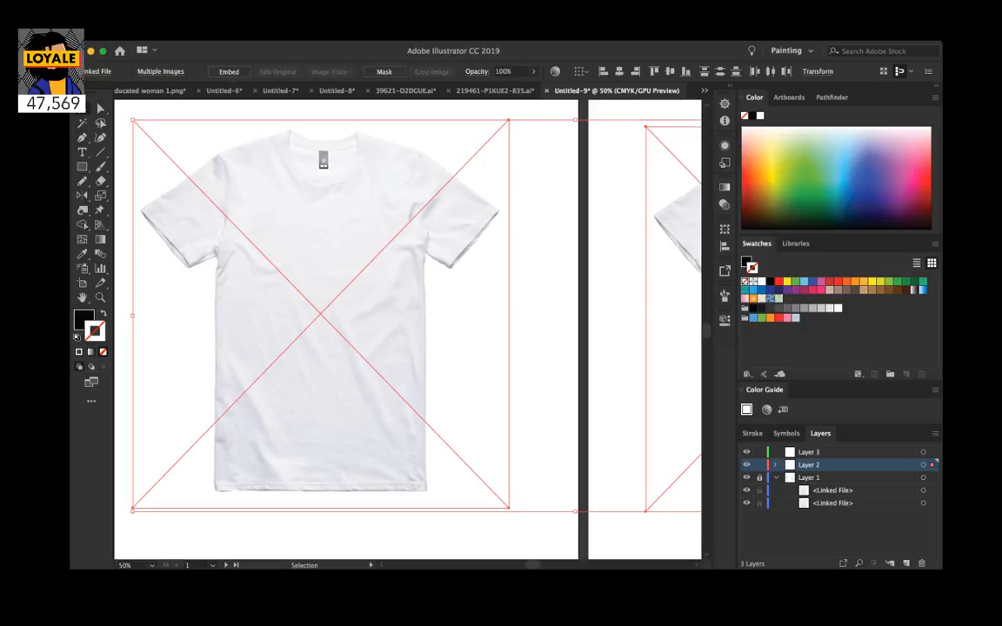
Step: Hide Layer 1 and select only the front T-shirt image on Layer 2
left_click(746, 477)
key("super+shift+a")
left_click(320, 313)
Step: Try moving the front T-shirt image off its artboard, and undo the move
key("super+minus")
key("super+minus")
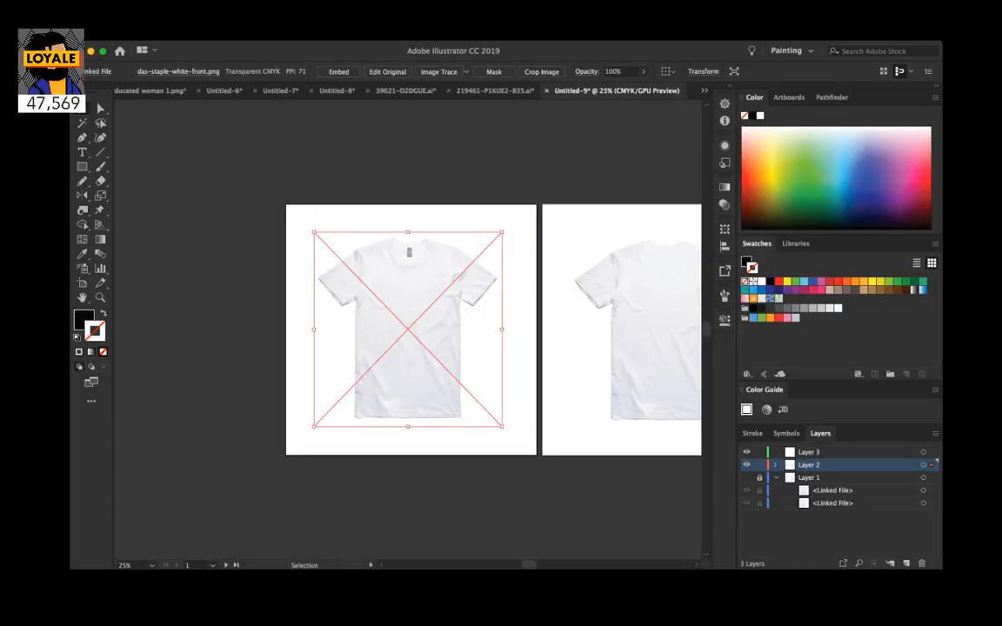
left_click_drag(383, 319, 216, 312)
key("super+z")
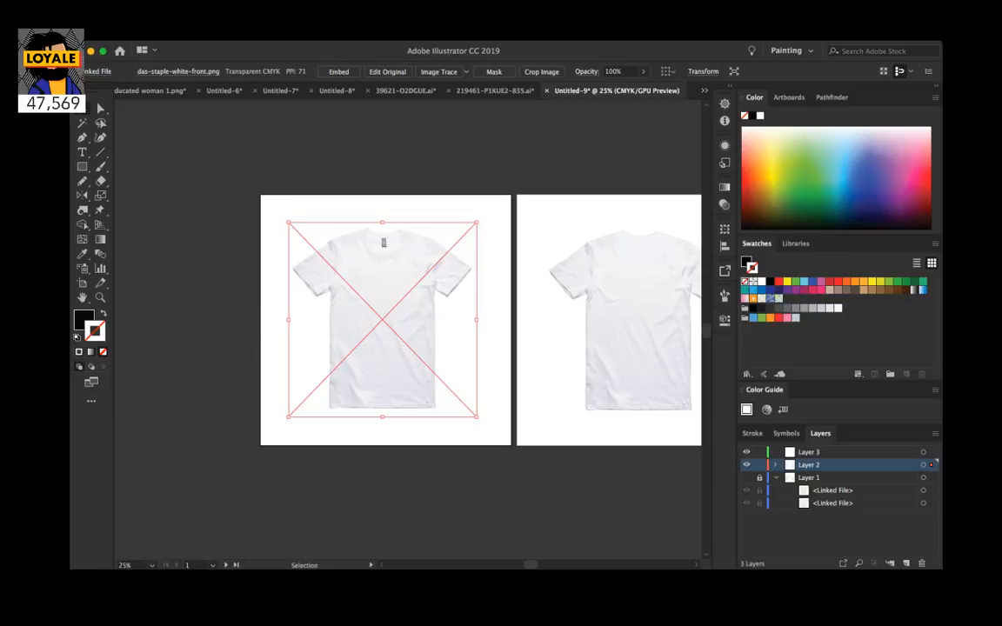
scroll(434, 313, "right", 4)
scroll(435, 313, "down", 1)
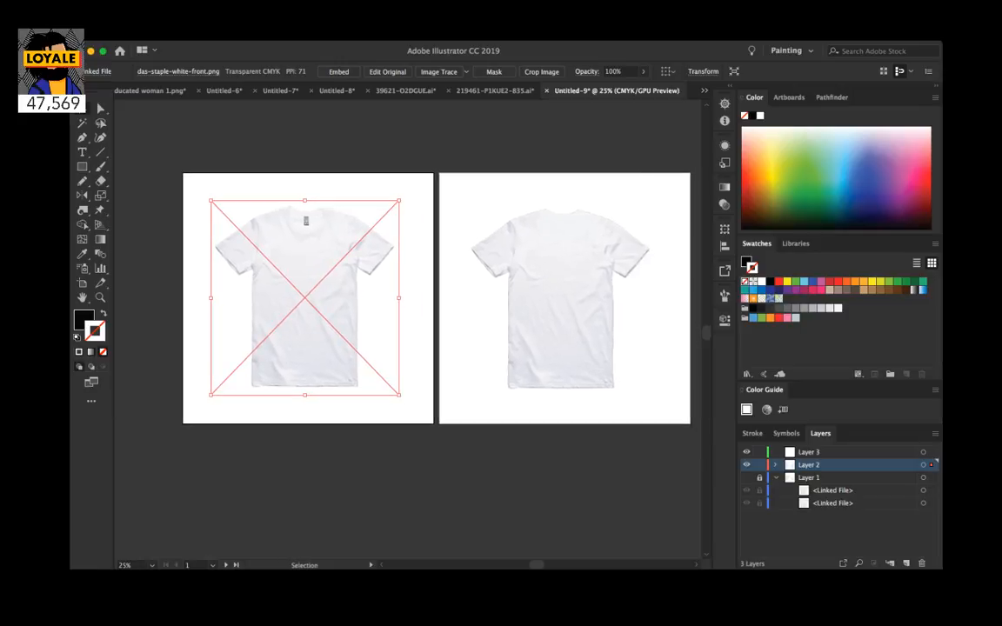
Step: Collapse the contents of Layer 1 and switch to the other application to turn the front T-shirt image into a flat silhouette
left_click(775, 477)
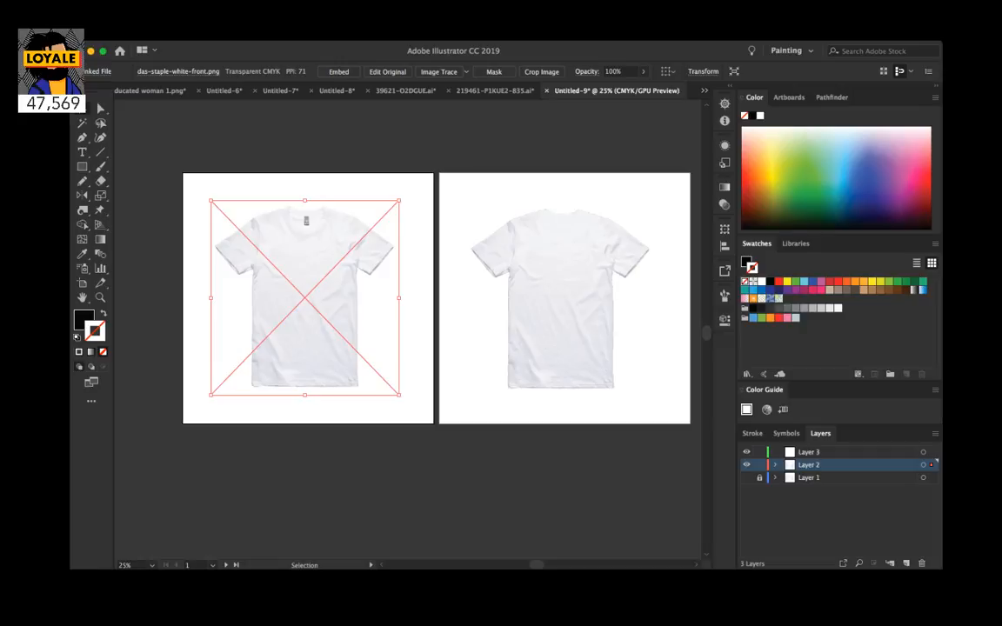
key("super+Tab")
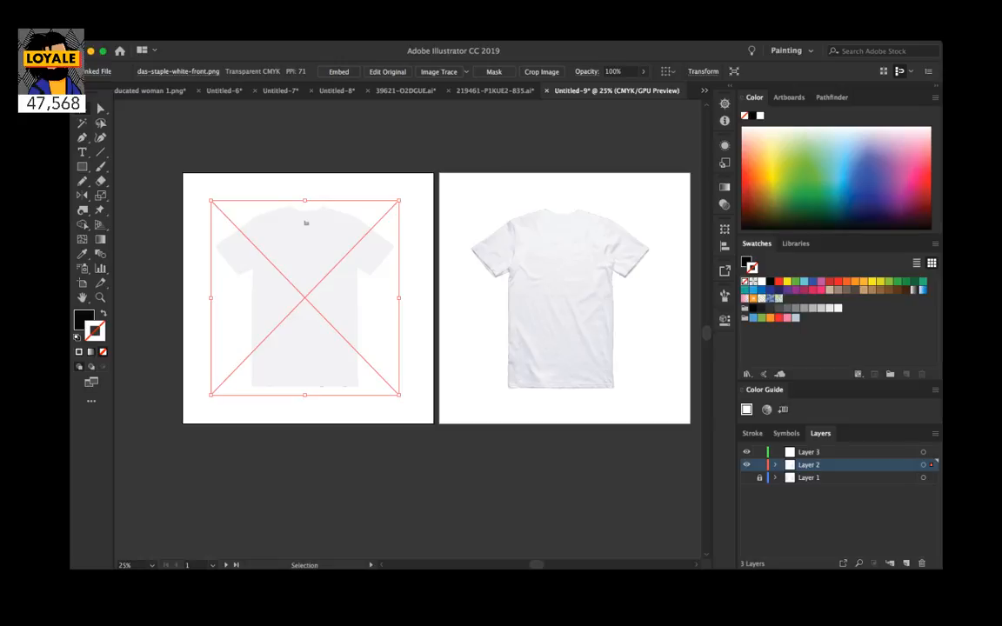
Step: Draw a black rectangle on Layer 2 that completely covers the front T-shirt silhouette image
key("super+equal")
key("super+equal")
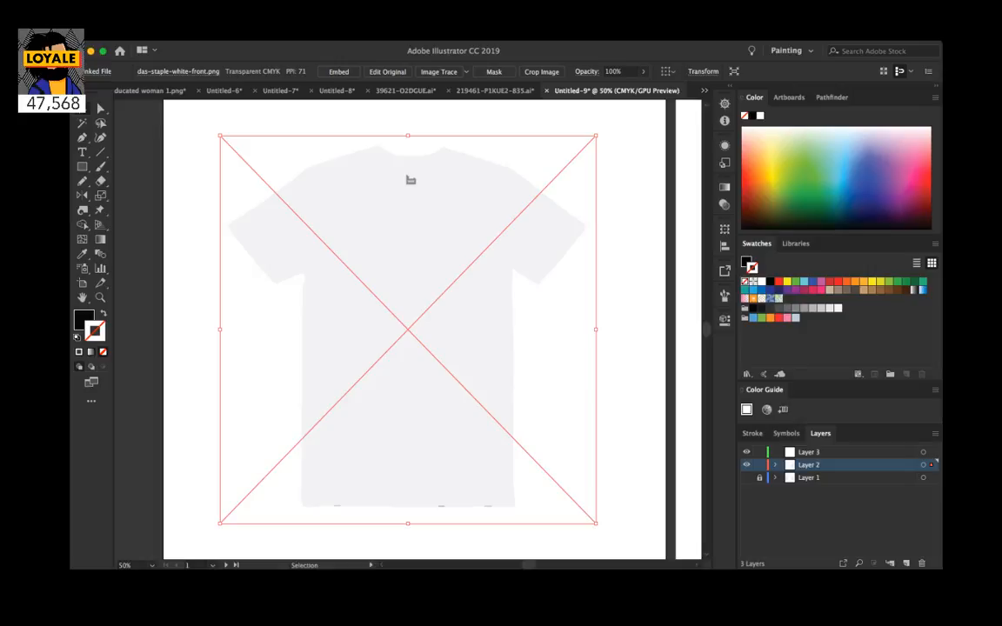
left_click(775, 465)
left_click(832, 478)
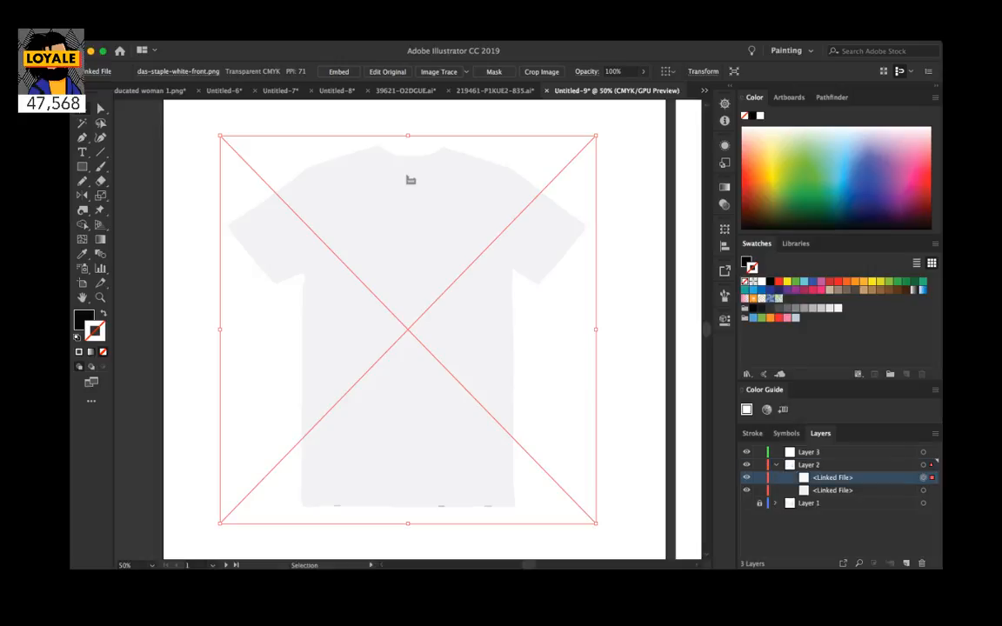
key("m")
left_click_drag(202, 119, 629, 541)
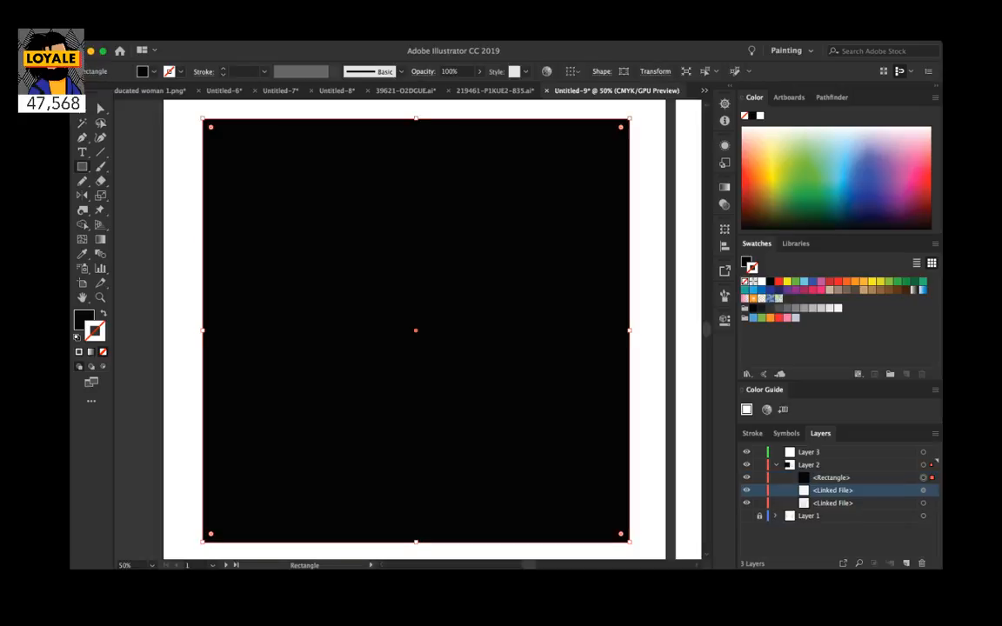
Step: Copy the front T-shirt's linked silhouette image and hide the original on Layer 2
left_click(924, 490)
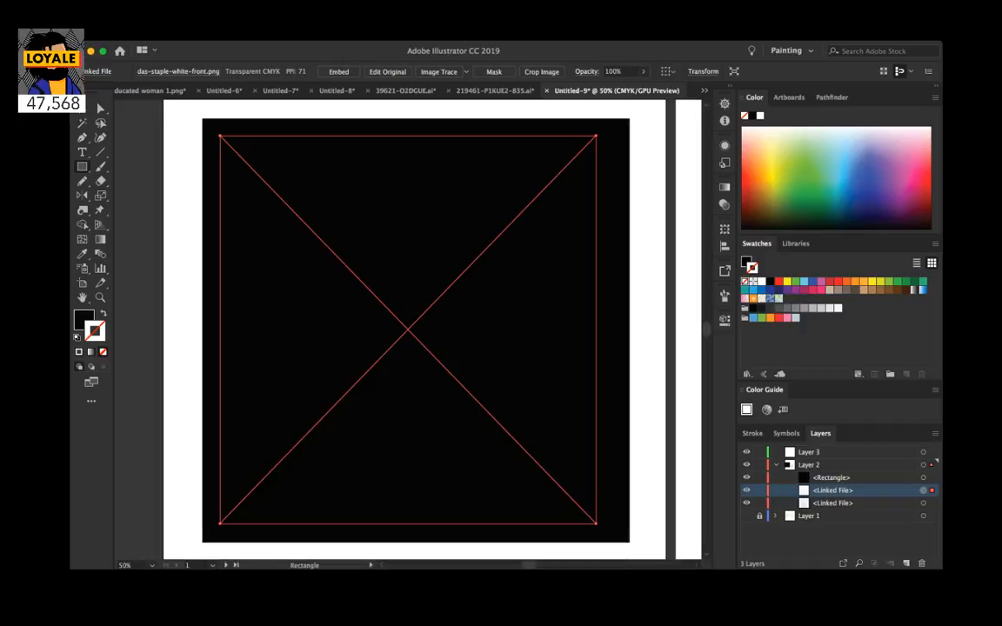
key("super+3")
left_click(831, 478)
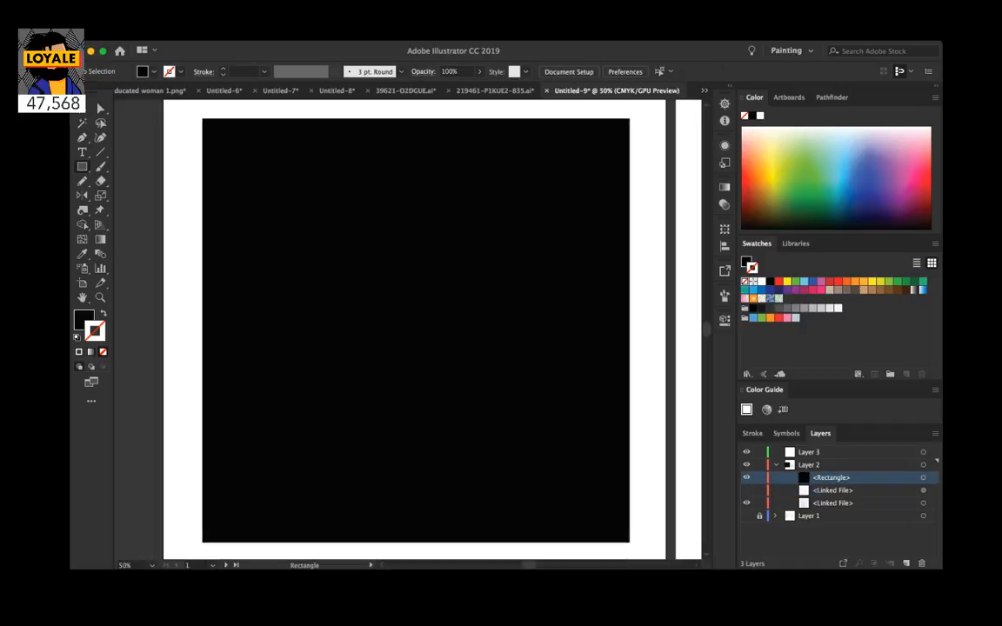
Step: Create an opacity mask on the black rectangle and paste the front T-shirt silhouette into the mask
left_click(923, 477)
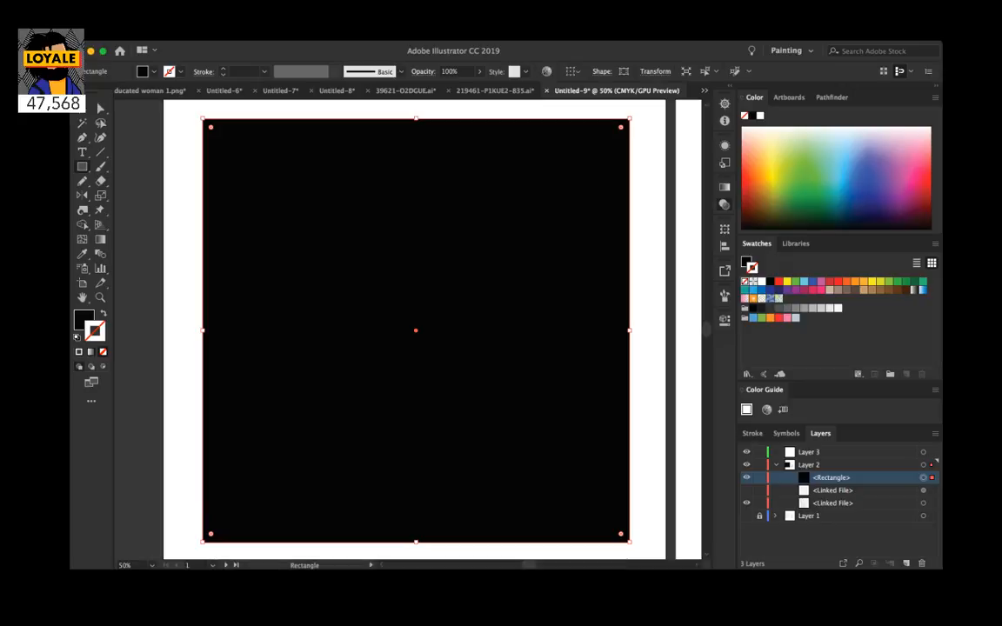
left_click(677, 227)
left_click(624, 236)
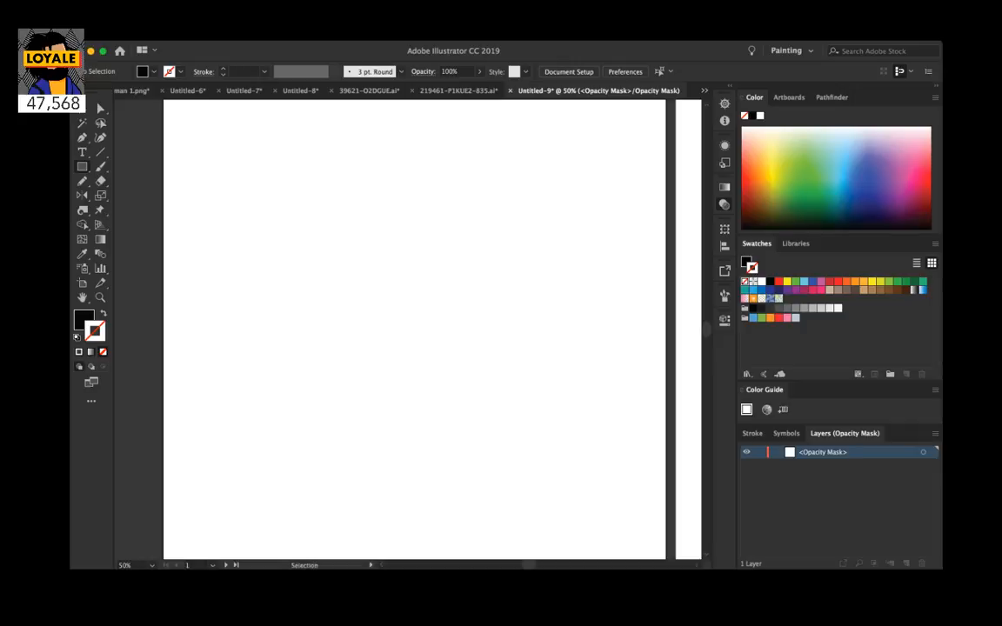
key("super+v")
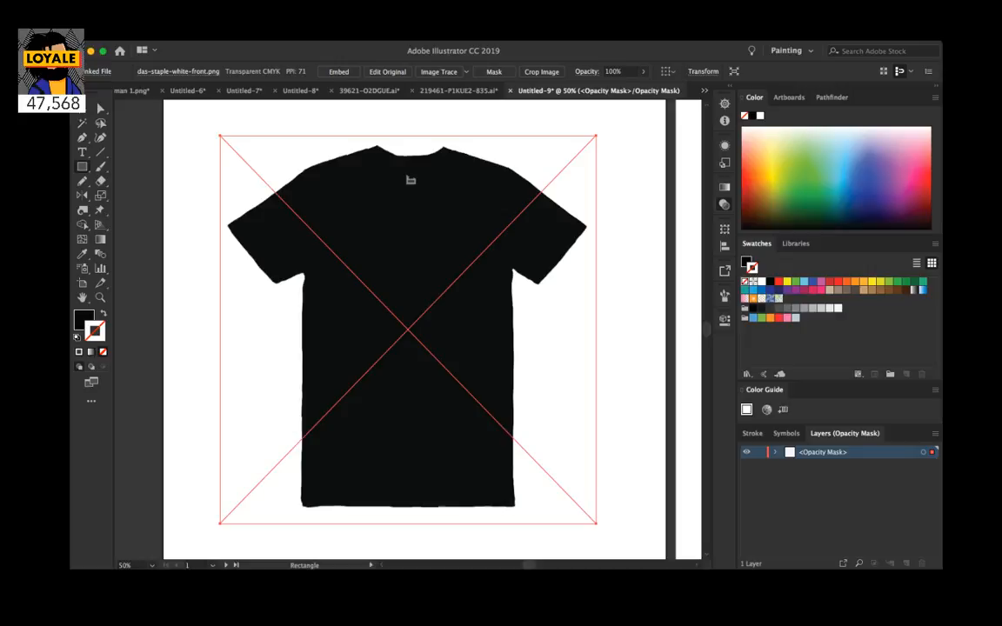
Step: Cover the neck label with a white-filled rectangle inside the opacity mask, and return to editing the artwork
left_click_drag(410, 180, 436, 198)
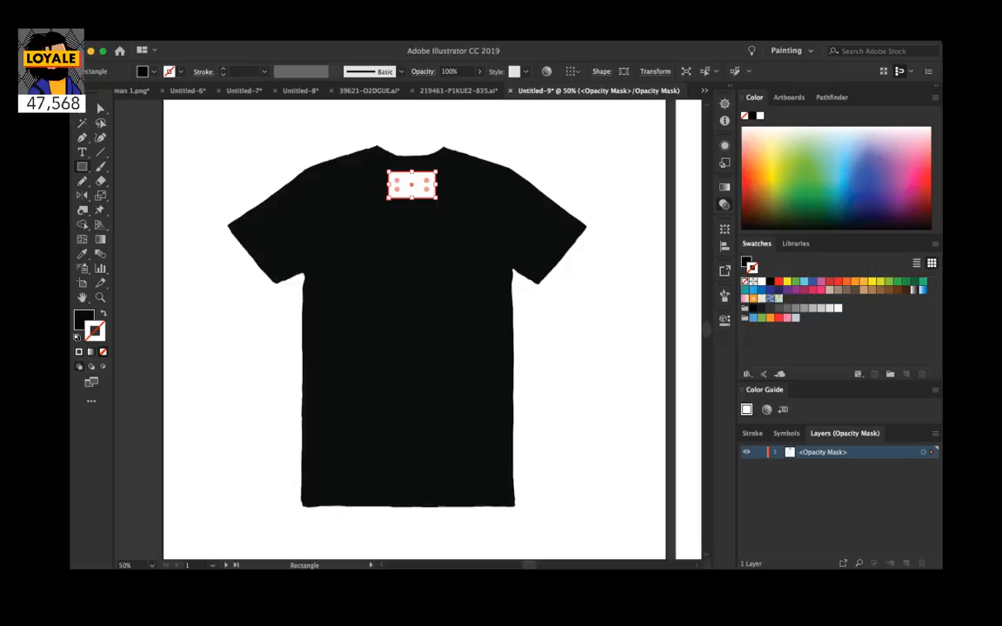
left_click(160, 100)
key("v")
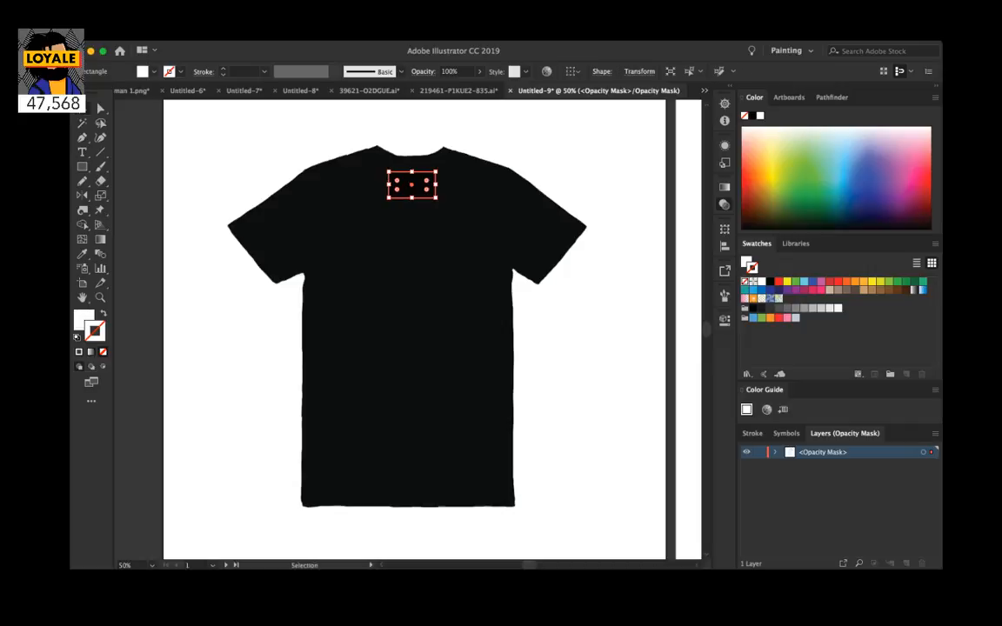
key("super+shift+a")
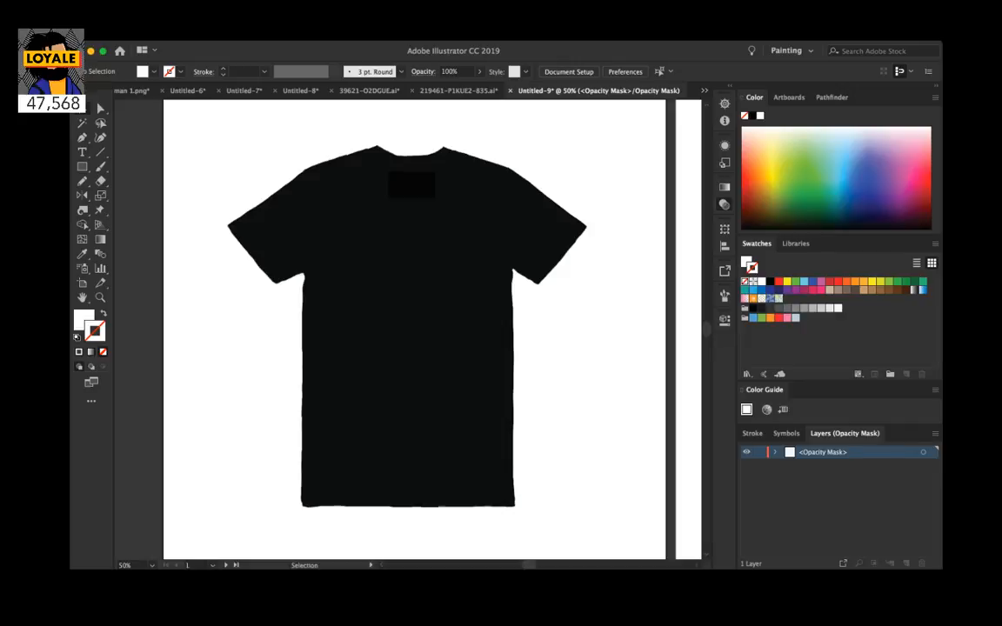
left_click(592, 230)
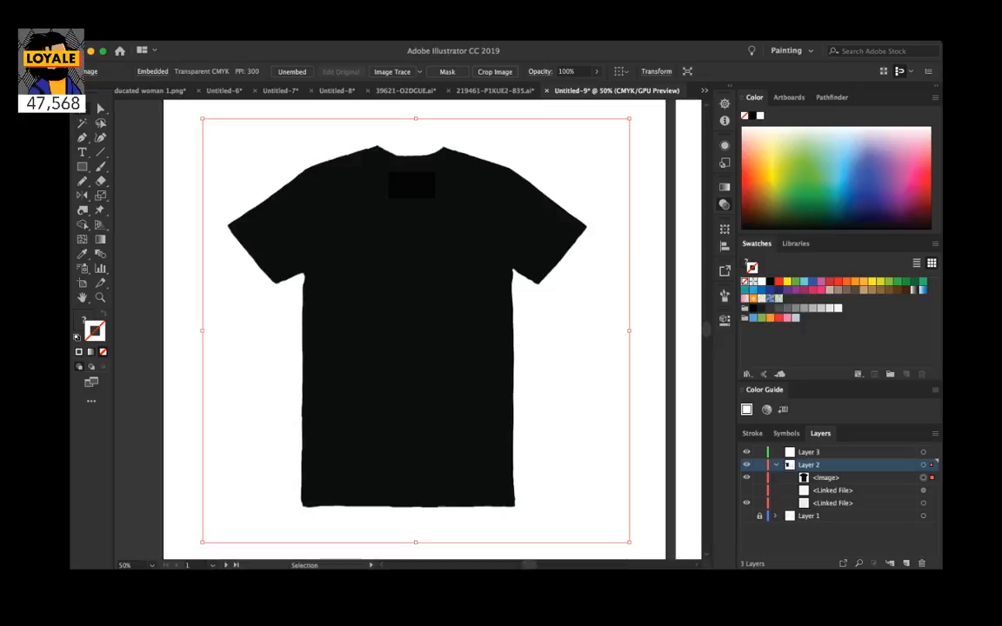
Step: Hide the black front T-shirt image and switch applications with the back T-shirt's linked file selected on Layer 2
key("super+3")
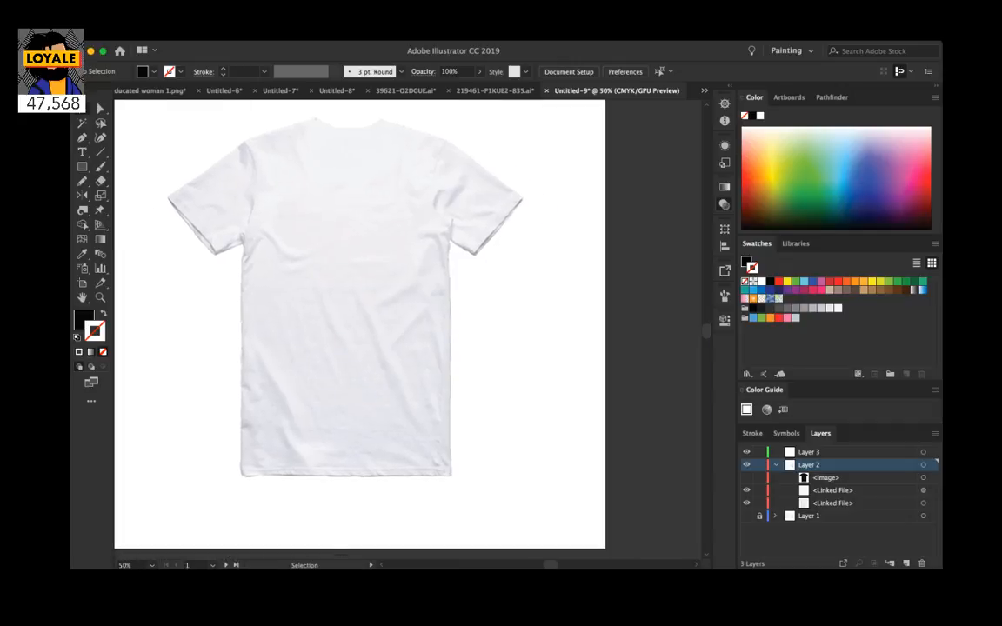
left_click(923, 502)
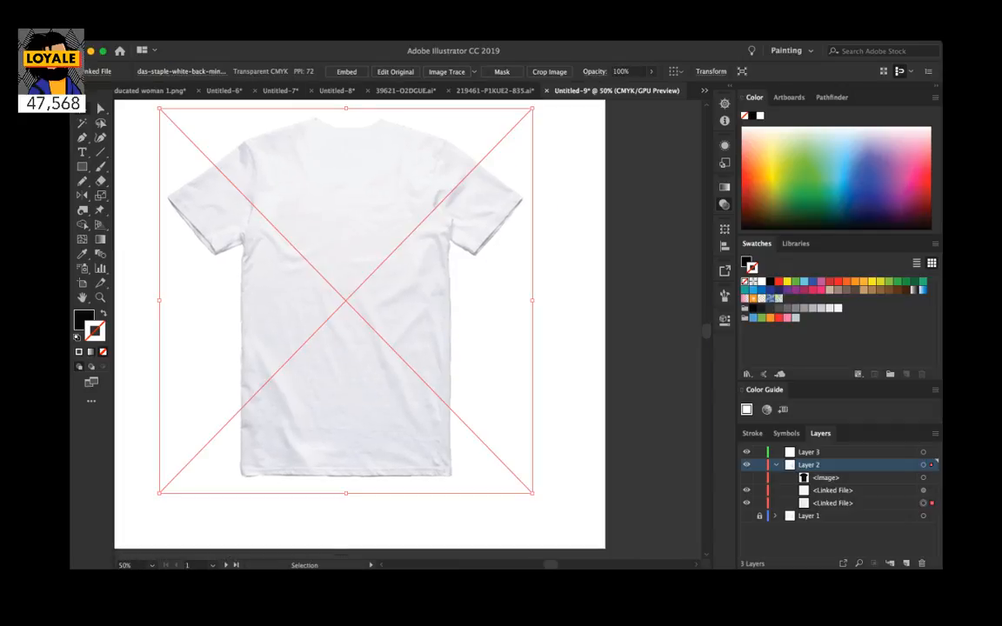
left_click(832, 502)
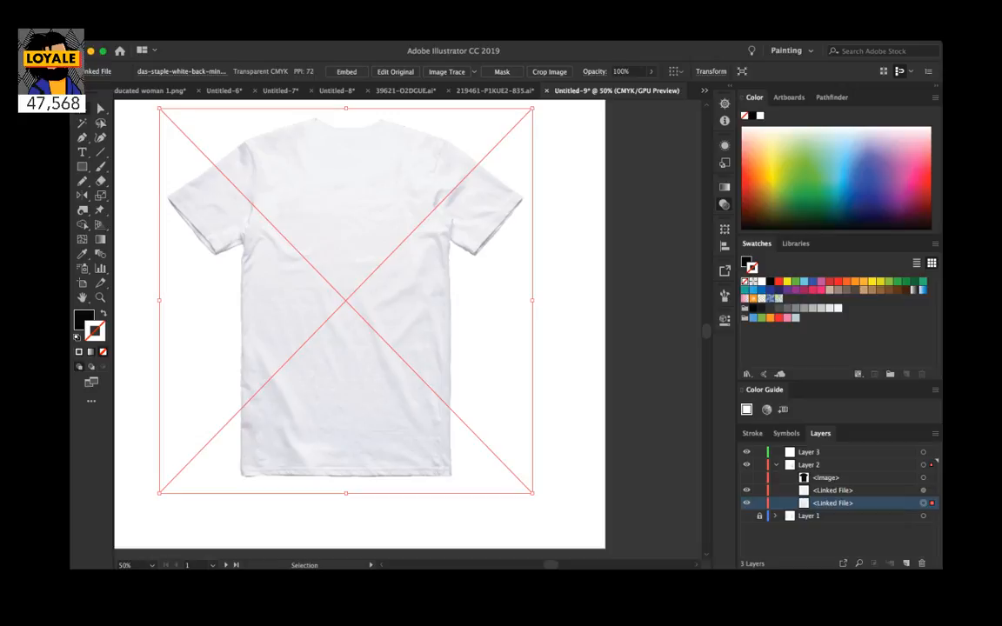
key("super+Tab")
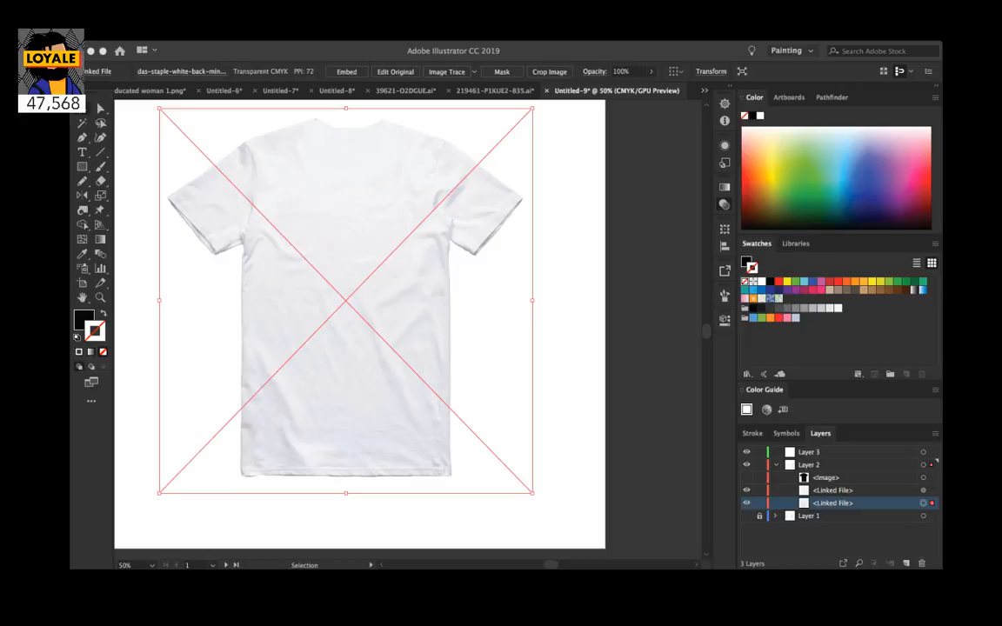
Step: Draw a black rectangle covering the back T-shirt on Layer 2 and copy the back T-shirt's linked silhouette image
key("super+Tab")
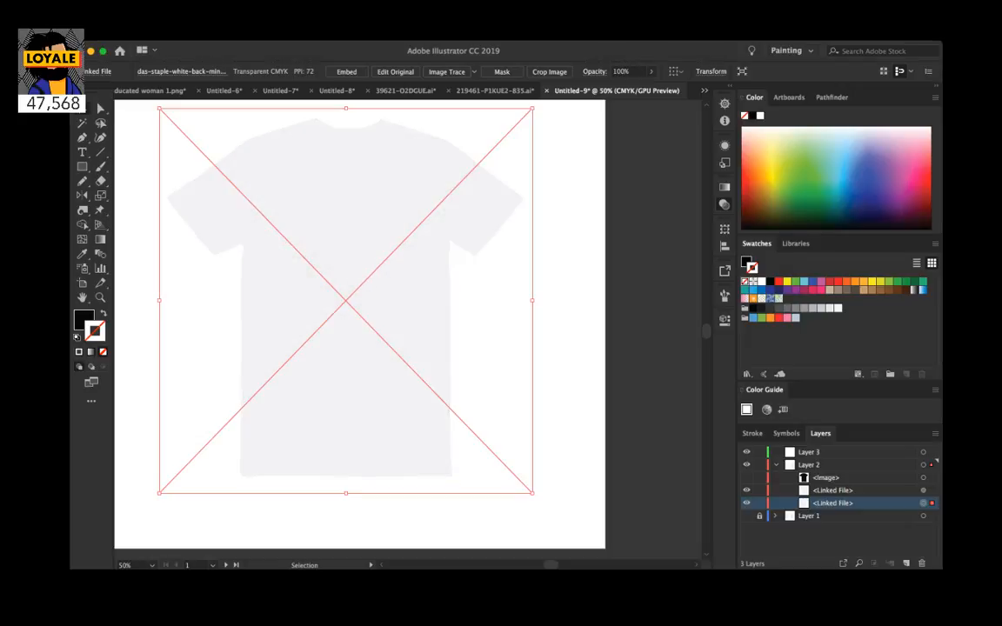
key("m")
left_click_drag(145, 105, 569, 513)
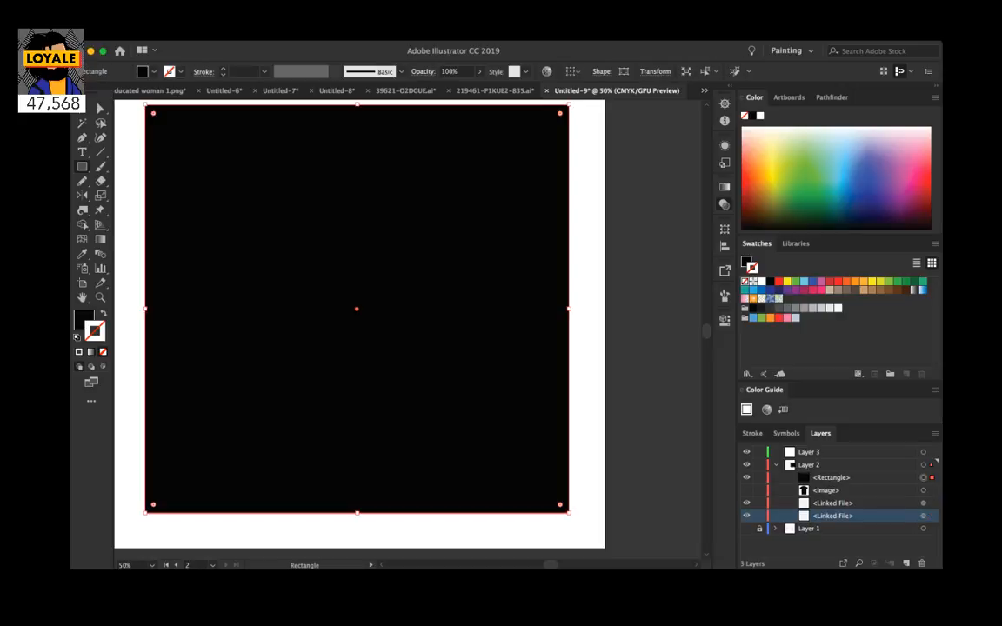
left_click(924, 516)
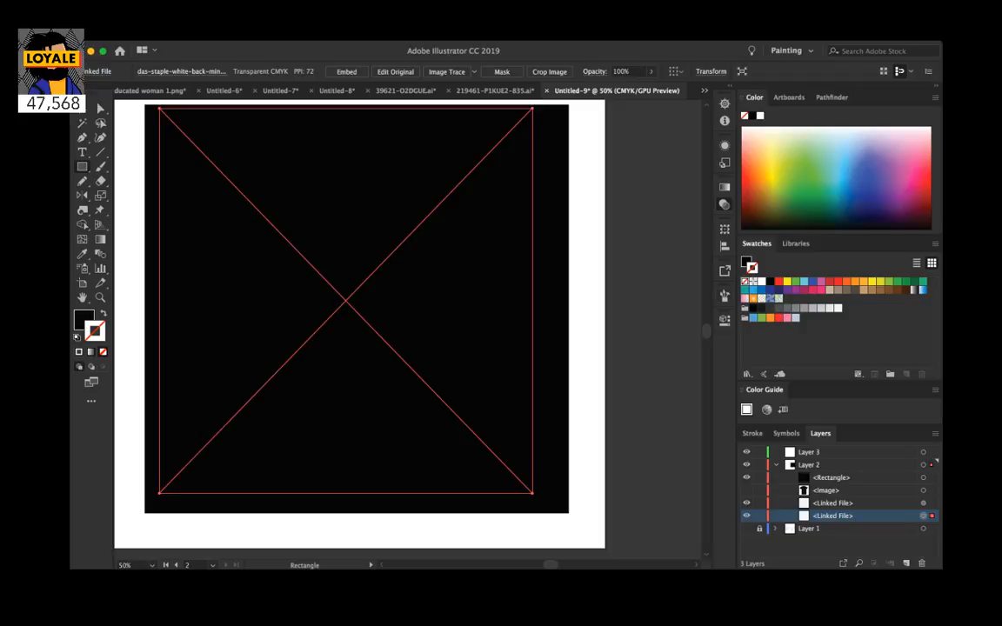
Step: Create an opacity mask on the black rectangle, paste the back T-shirt silhouette into the mask, and return to editing the artwork
left_click(923, 478)
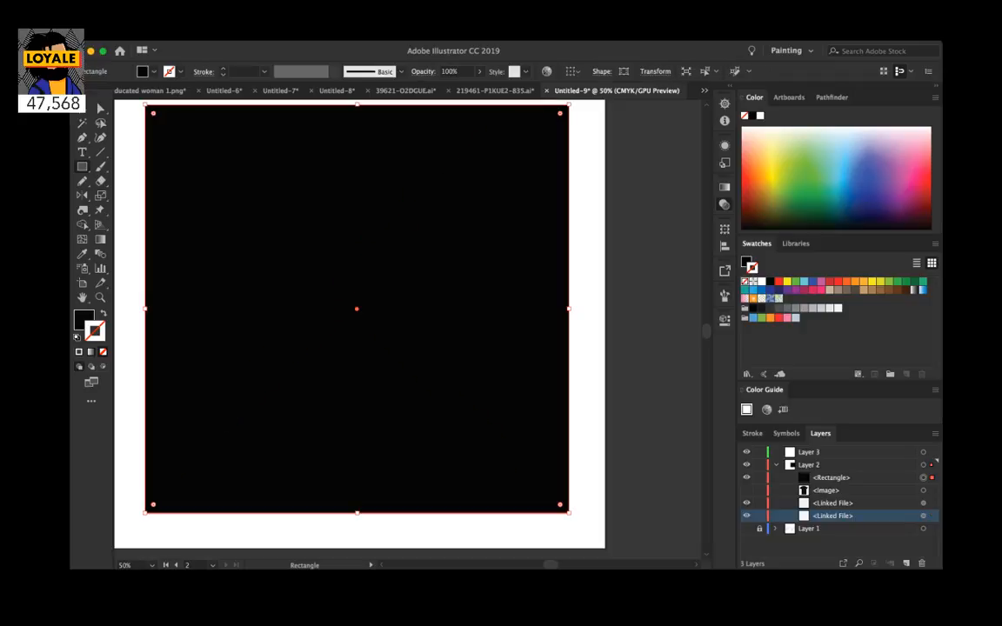
left_click(682, 221)
left_click(640, 229)
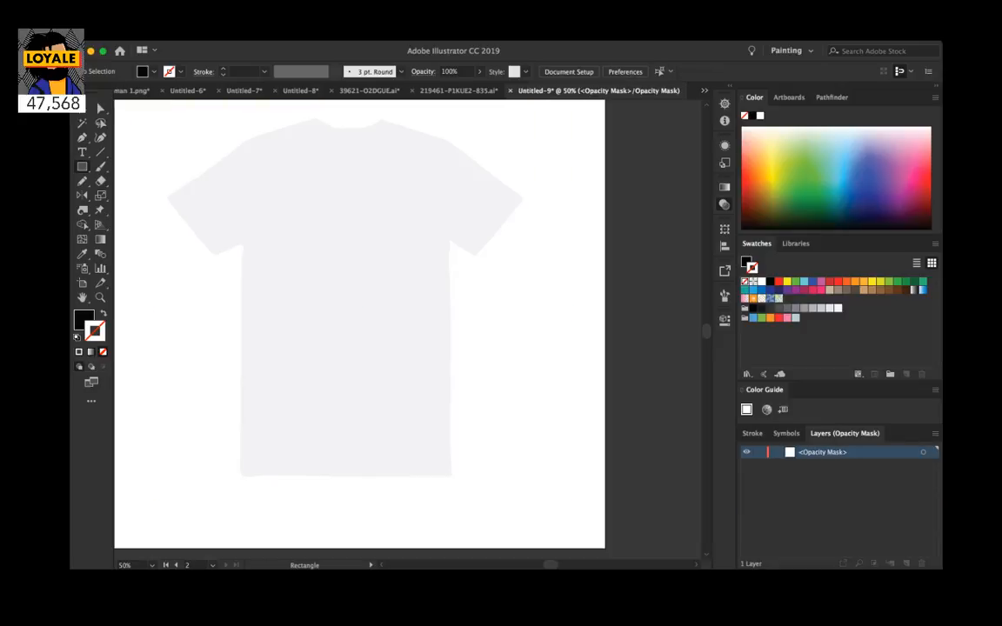
key("v")
key("super+f")
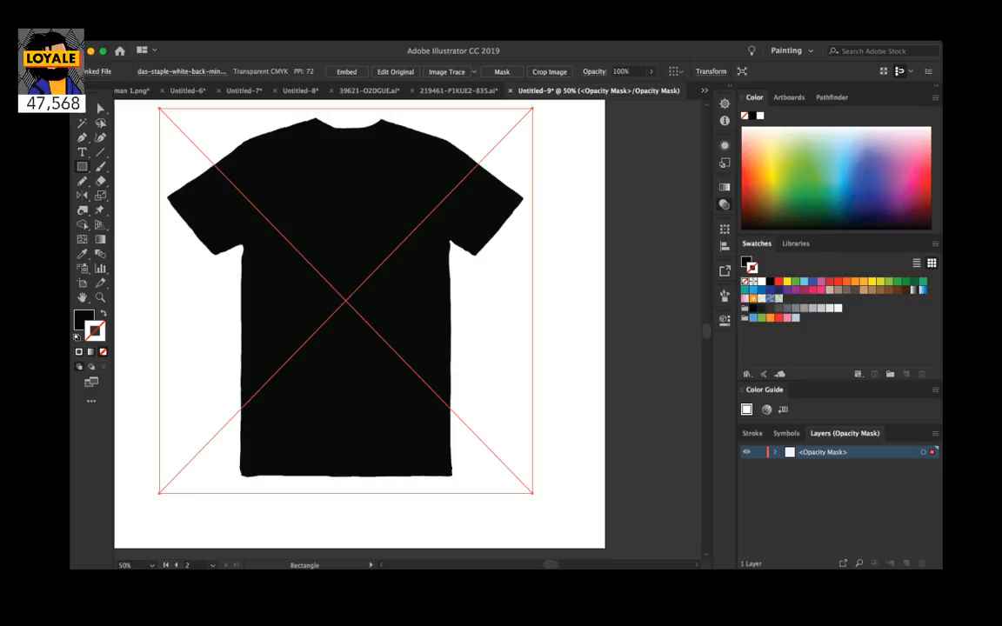
left_click(598, 230)
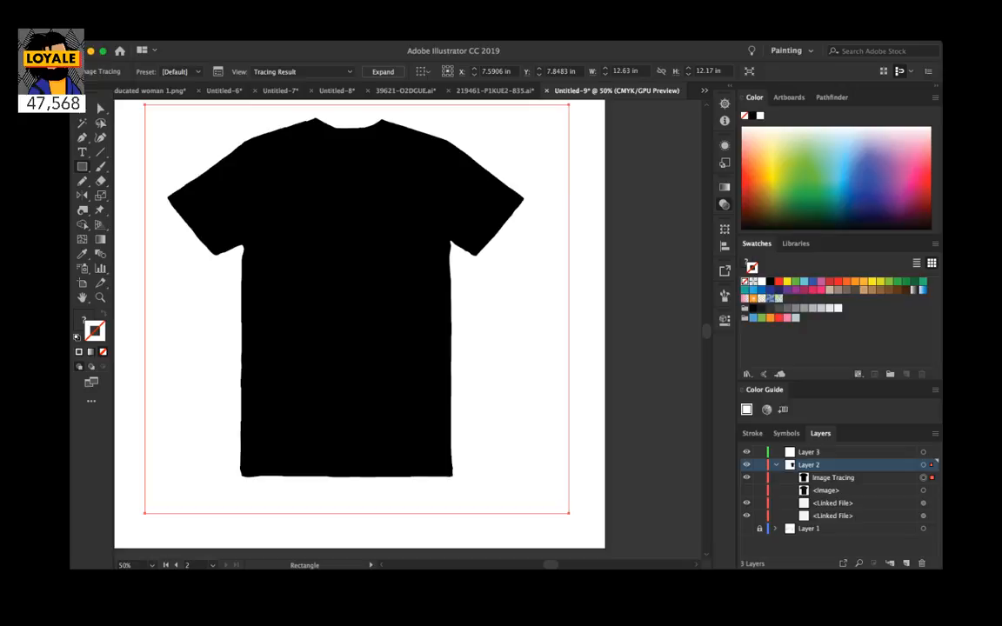
Step: Show the hidden front T-shirt image on Layer 2 and apply Image Trace to it with the default preset
key("super+minus")
key("super+minus")
key("super+minus")
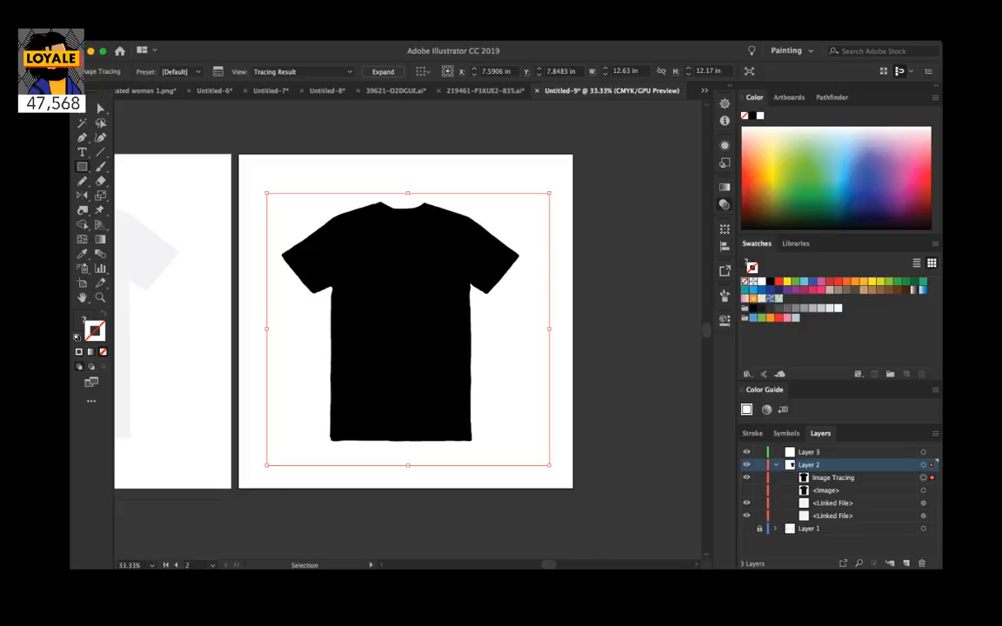
left_click(746, 489)
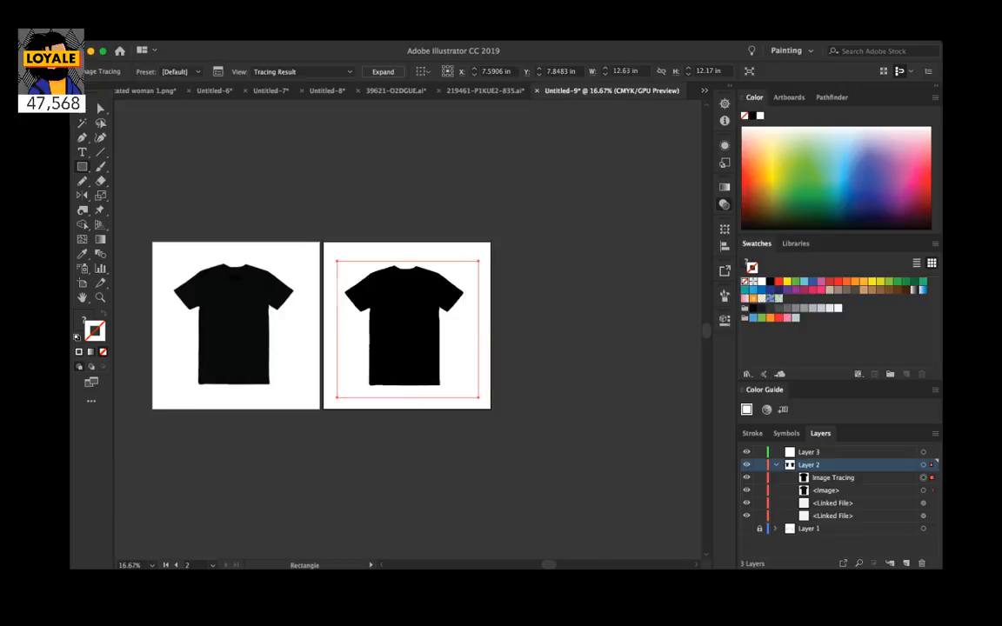
left_click(924, 490)
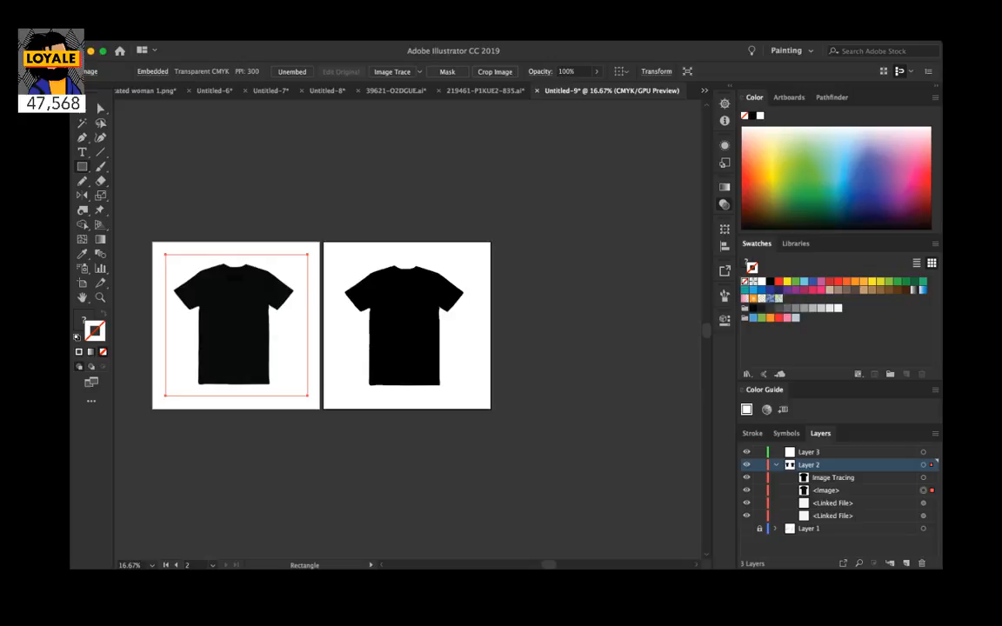
left_click(392, 72)
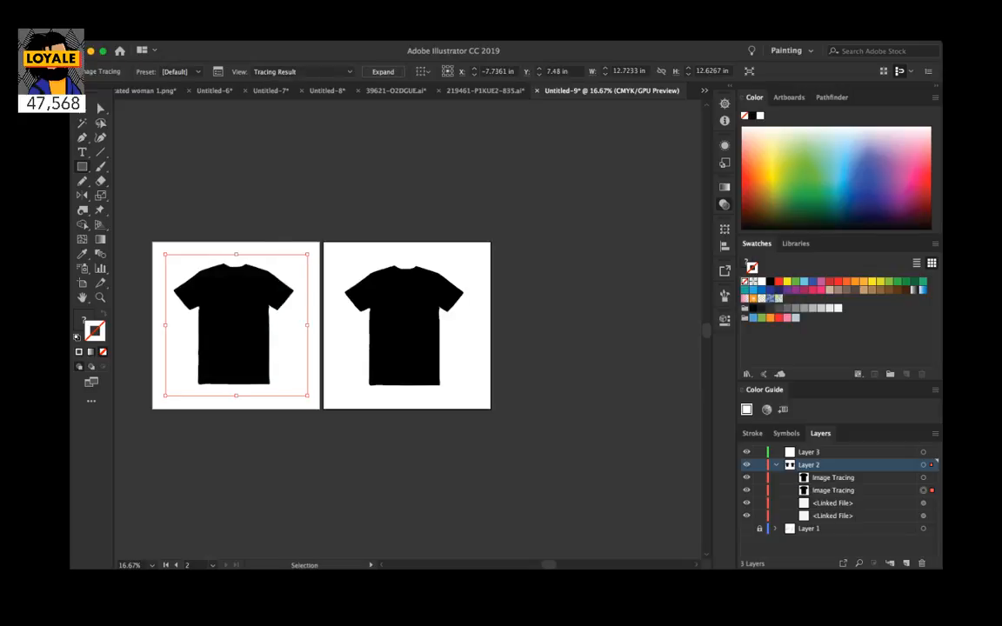
Step: Expand the front T-shirt's image tracing into editable vector paths
key("super+equal")
key("super+equal")
key("super+equal")
scroll(407, 329, "right", 2)
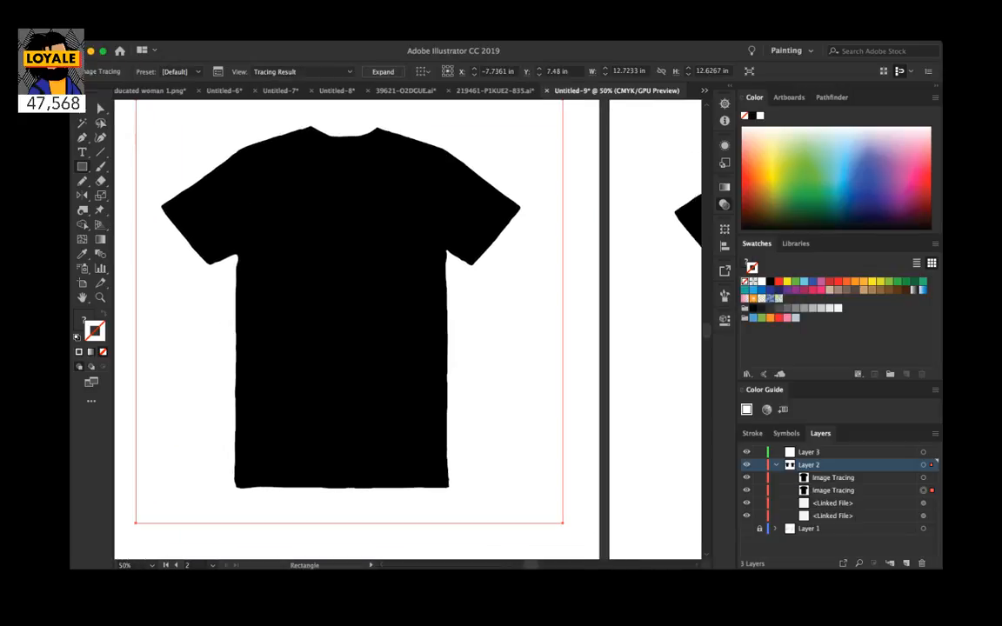
left_click(383, 71)
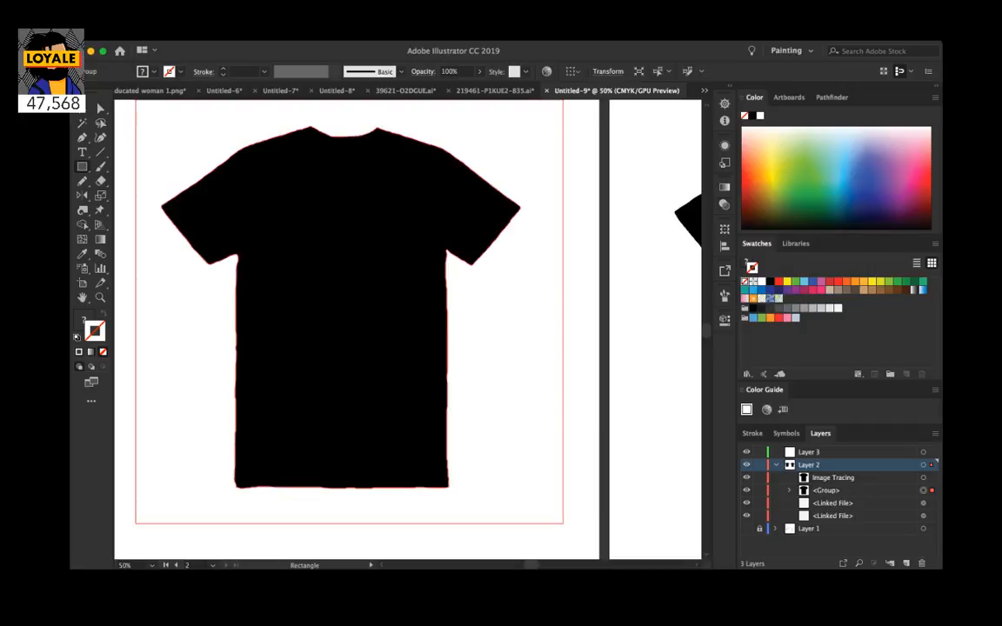
Step: Delete the two linked silhouette files from Layer 2
left_click(860, 504)
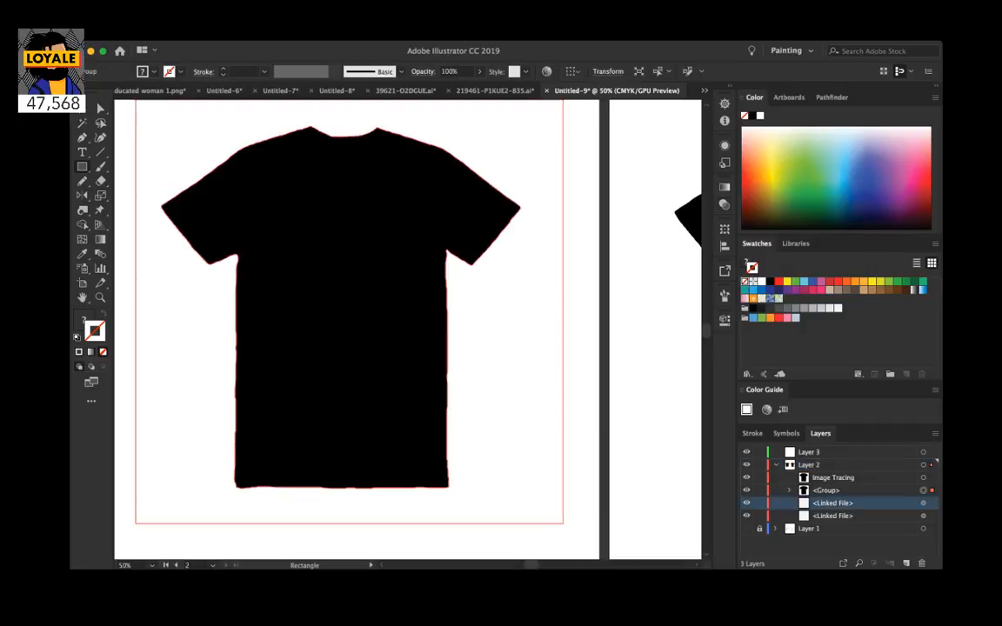
left_click(861, 516, "shift")
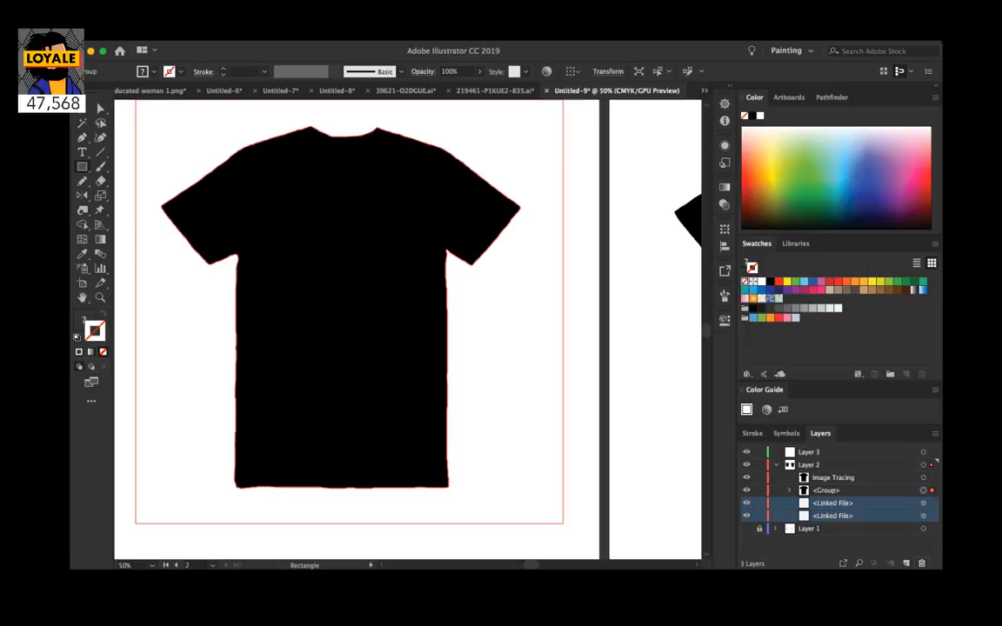
key("Delete")
Step: Show and unlock Layer 1, and select the T-shirt images on it
left_click(746, 504)
left_click(758, 503)
left_click(923, 502)
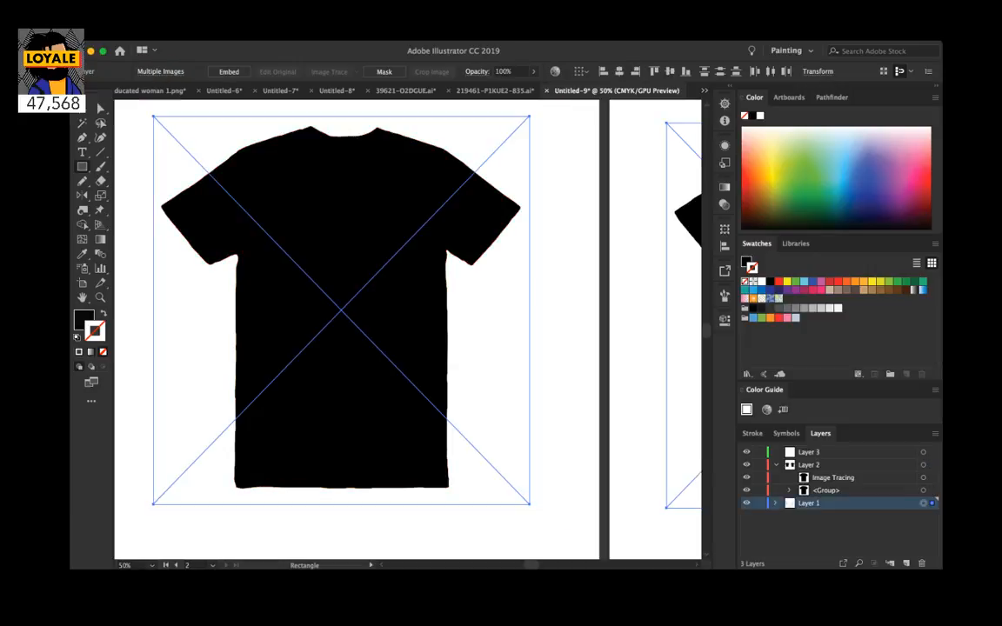
key("super+minus")
key("super+minus")
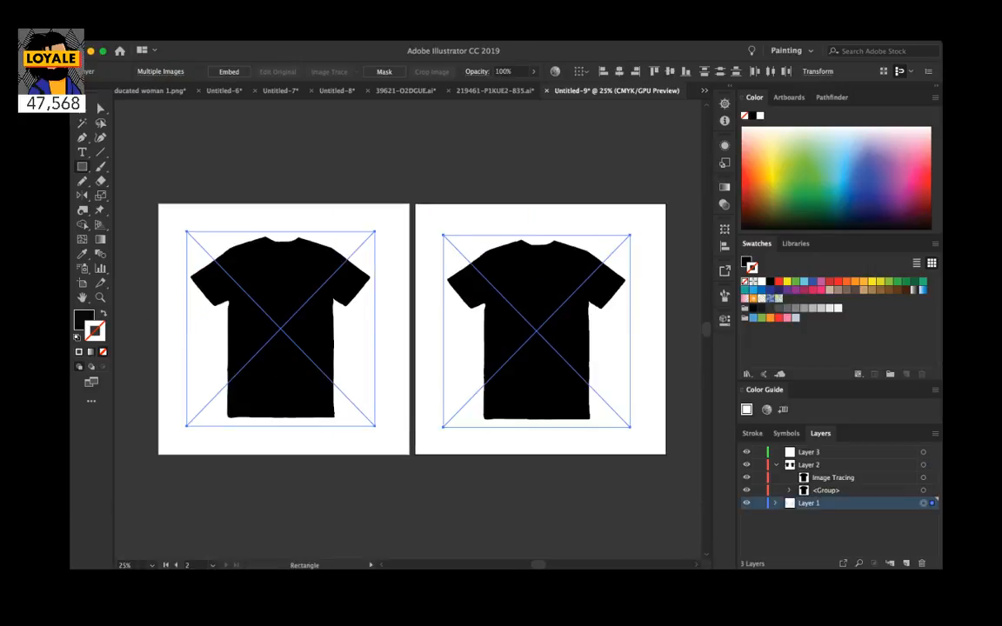
Step: Try to recolour both T-shirt silhouettes on Layer 2 with the pink swatch, and undo the change
left_click(922, 465)
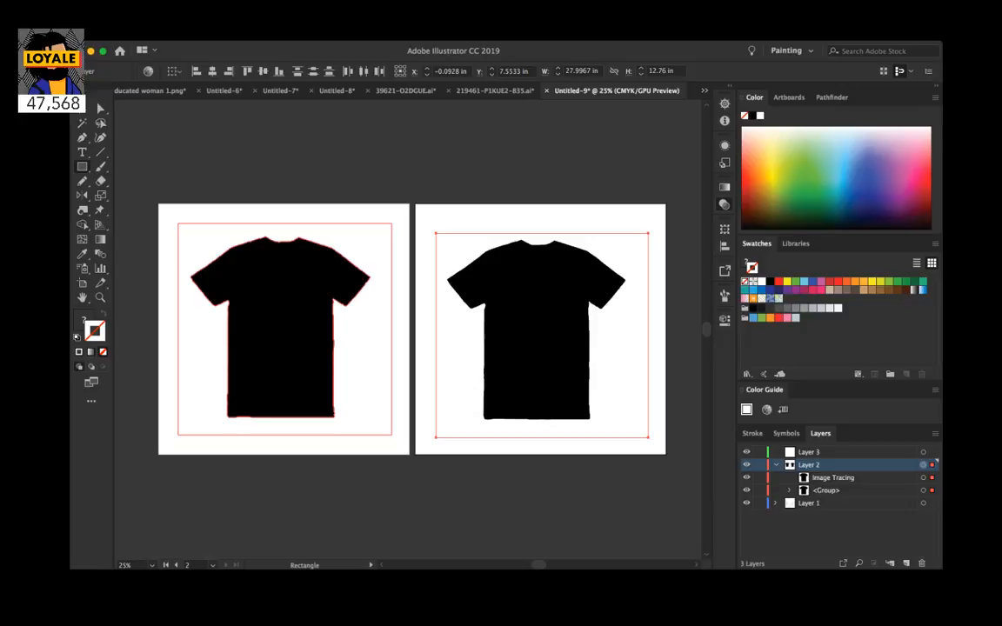
left_click(787, 318)
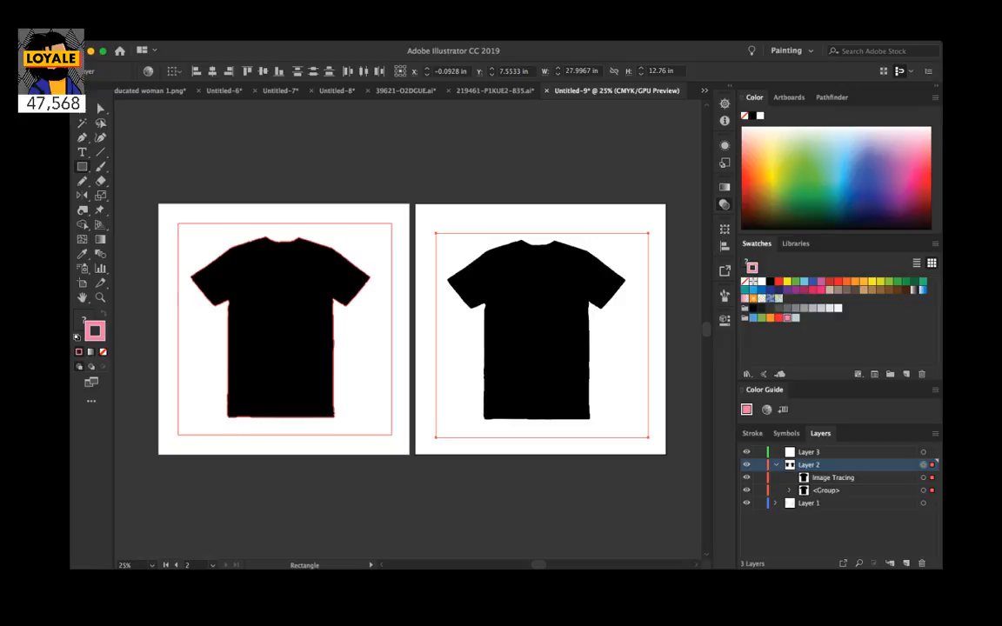
key("super+z")
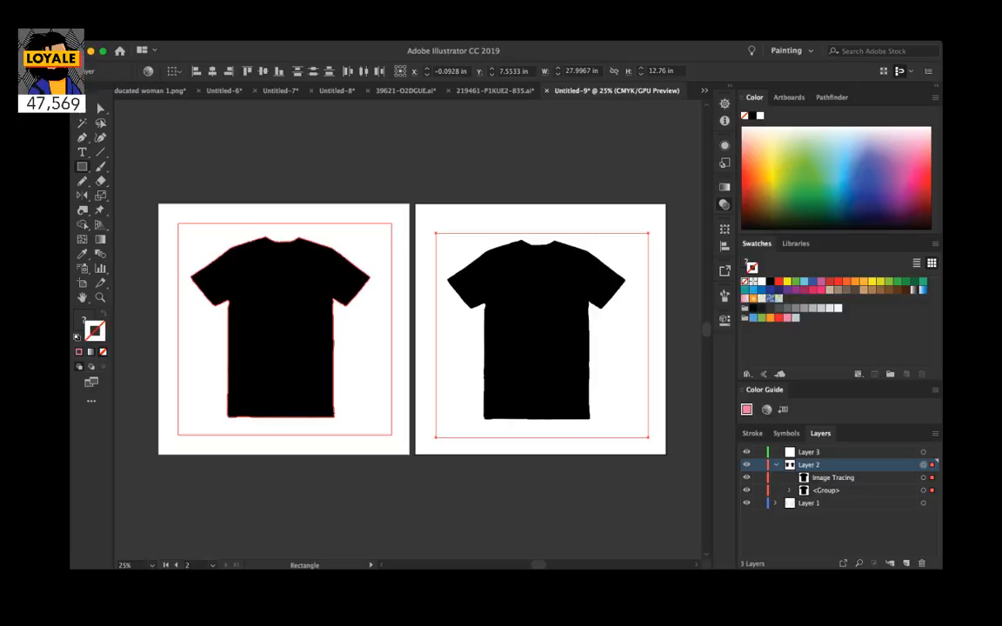
Step: Try applying a dark grey swatch to only the front T-shirt group, inspect the group's paths, and undo the colour
key("super+a")
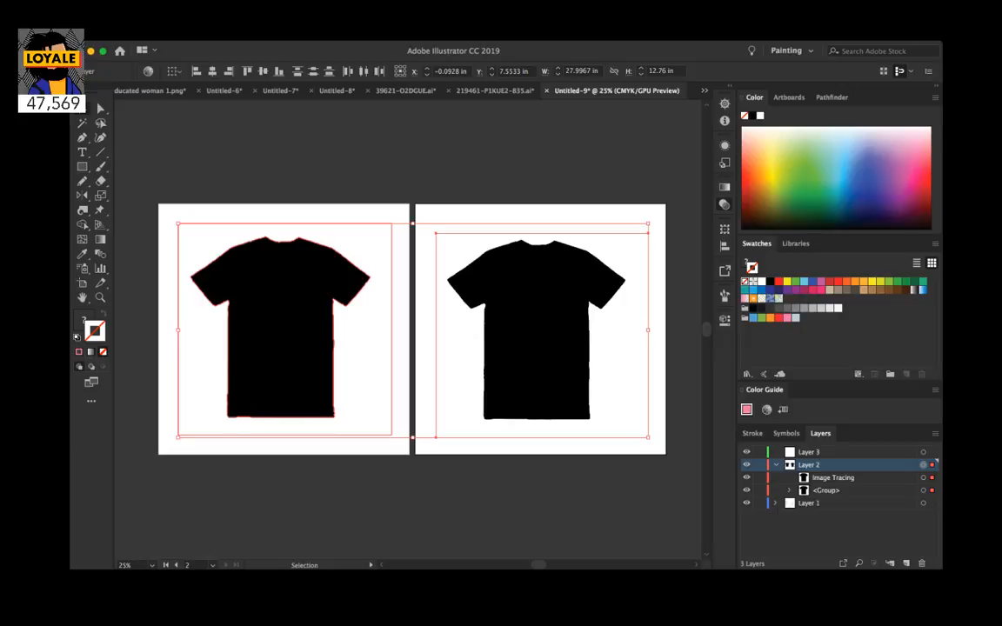
key("shift+super+a")
left_click(277, 315)
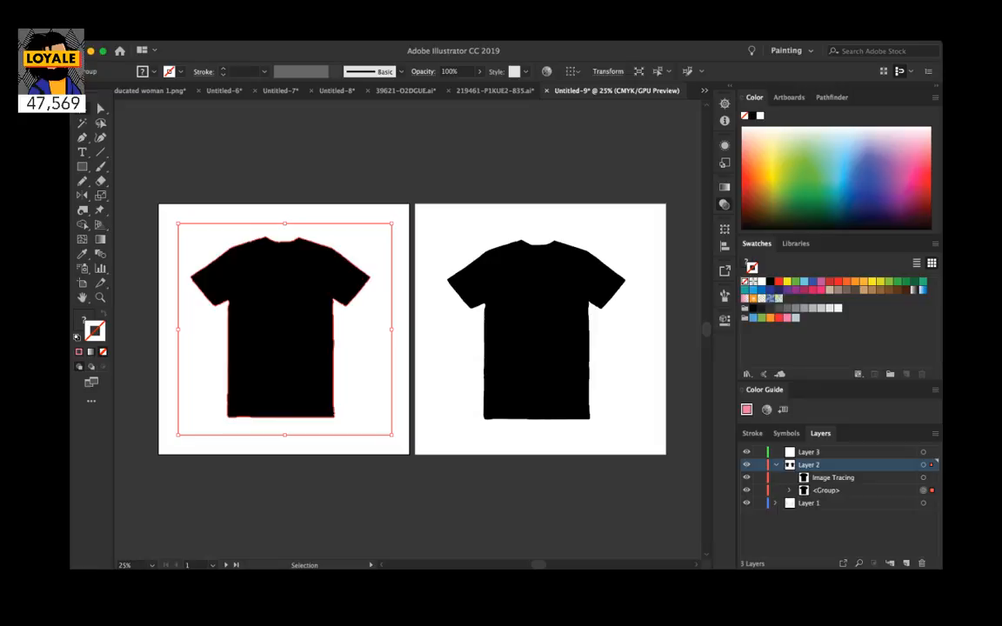
left_click(770, 308)
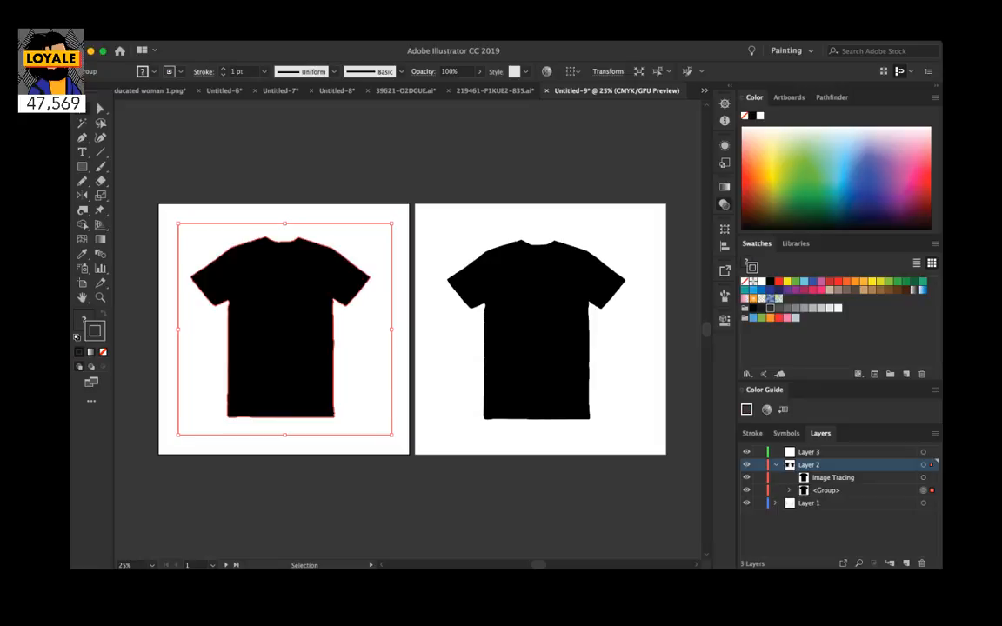
left_click(788, 490)
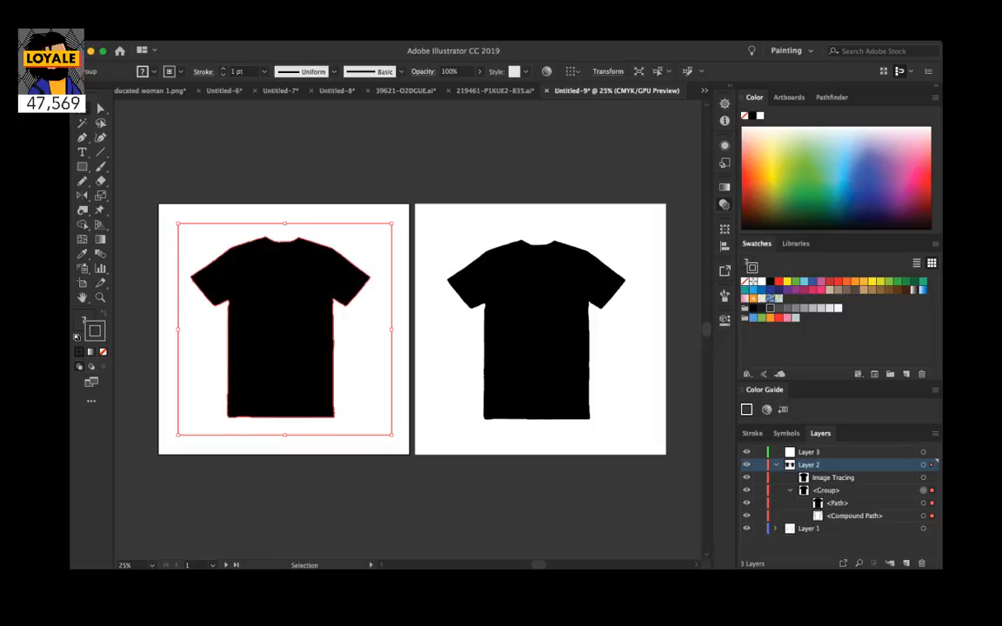
left_click(789, 490)
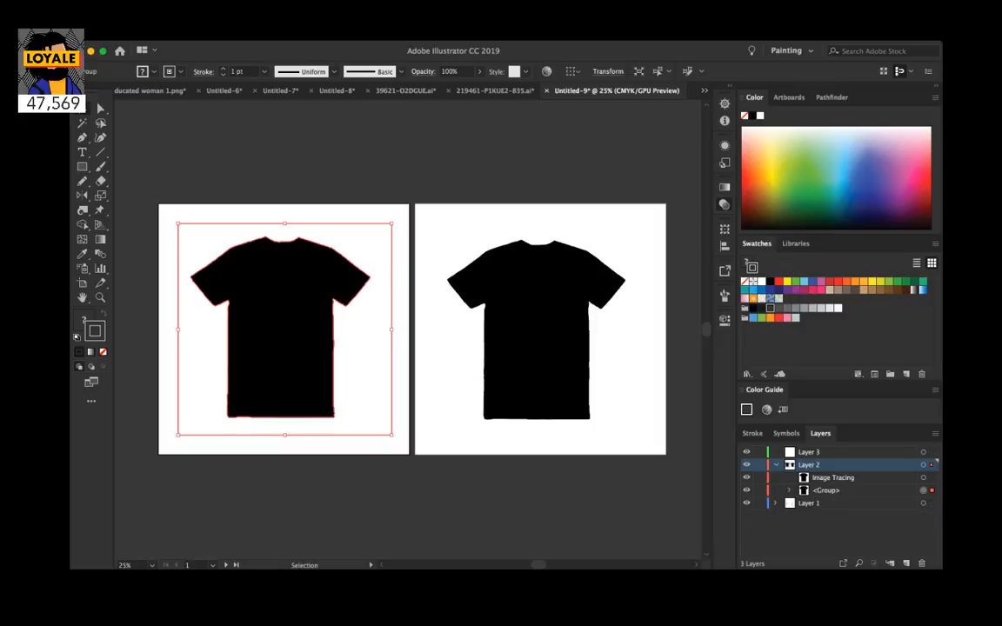
key("super+z")
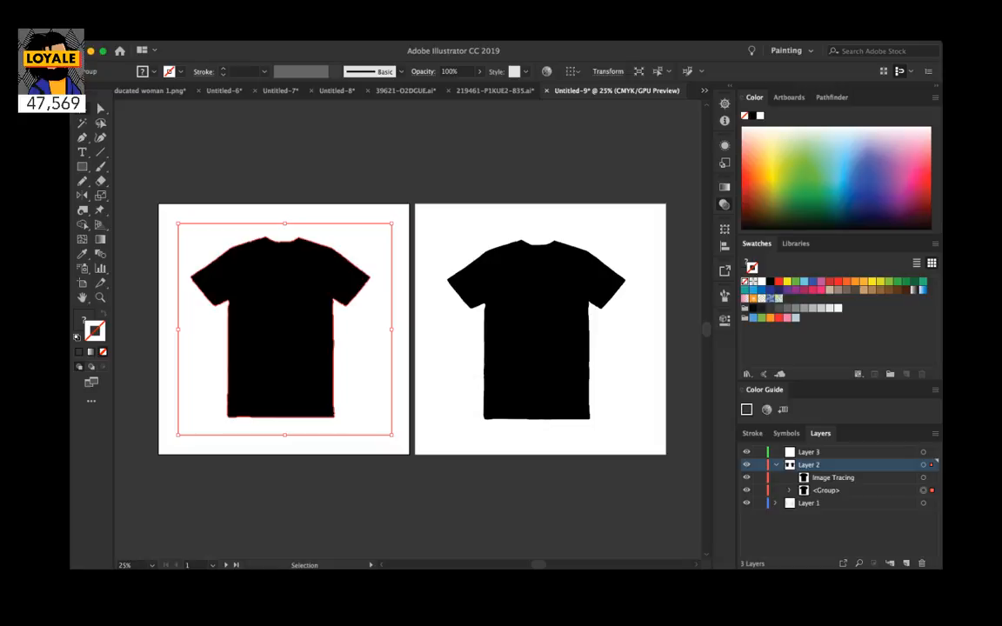
Step: Try combining the front T-shirt group's shapes with Pathfinder's Merge and Unite, and undo the result
left_click(830, 97)
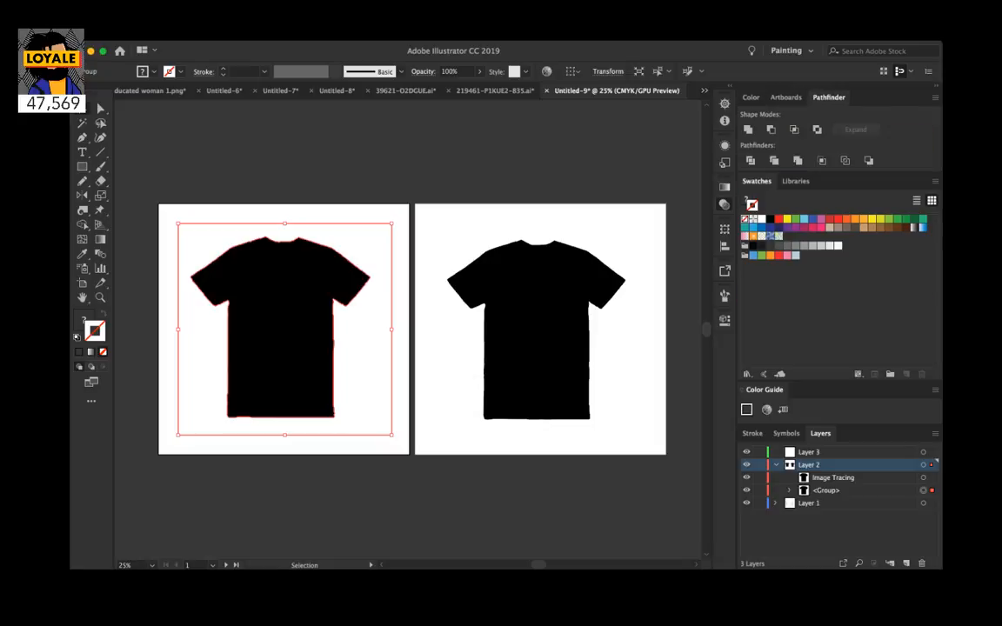
left_click(797, 160)
left_click(537, 330)
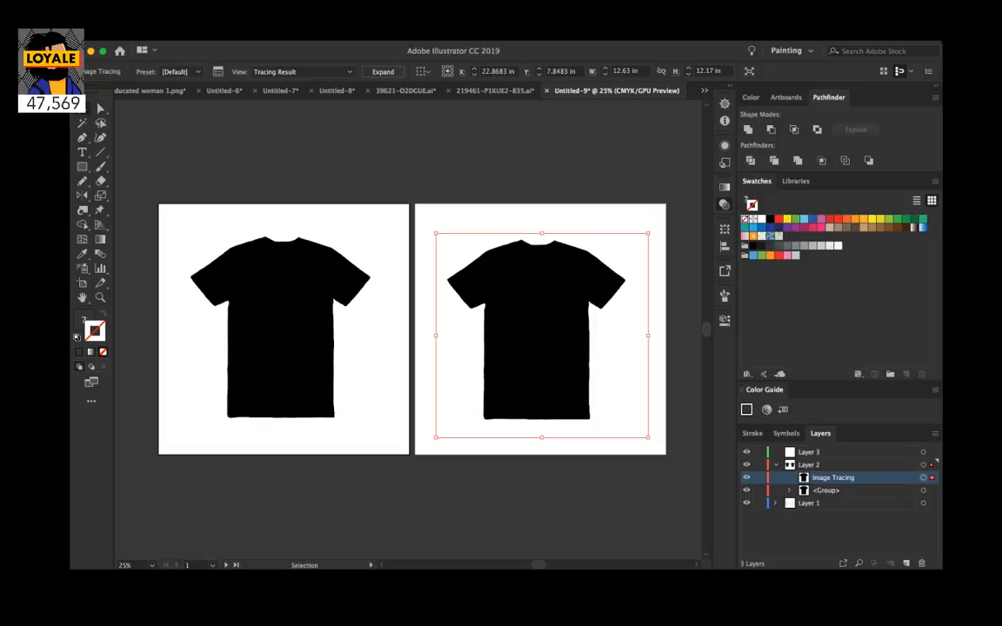
left_click(281, 328)
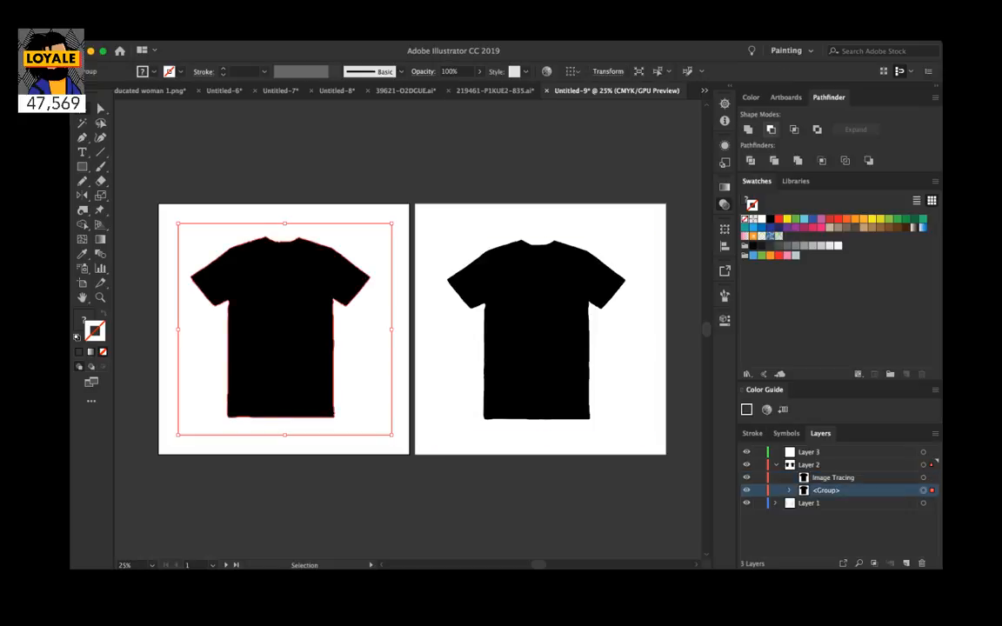
left_click(747, 129)
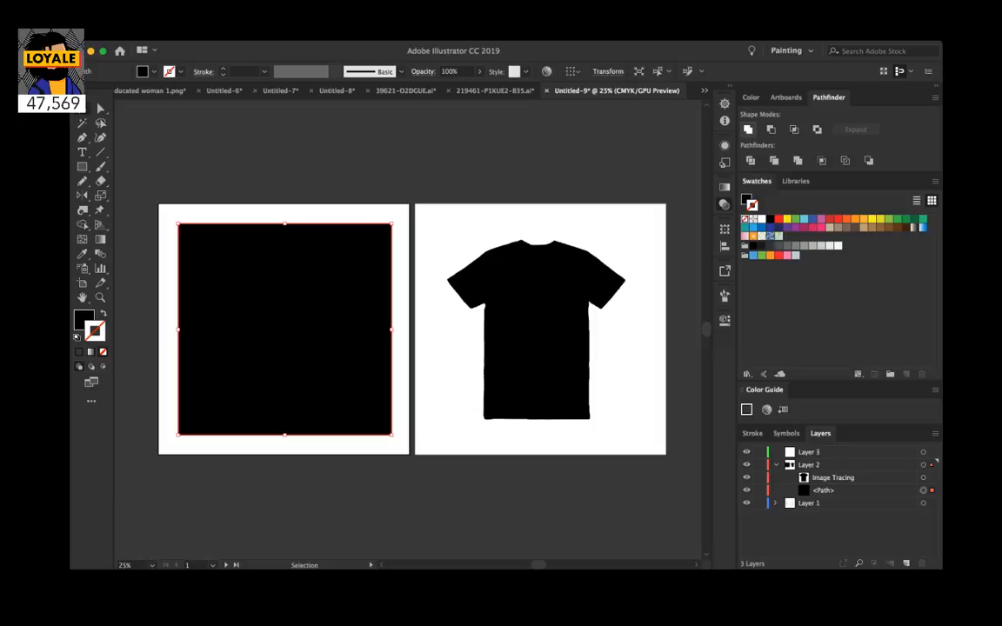
key("super+z")
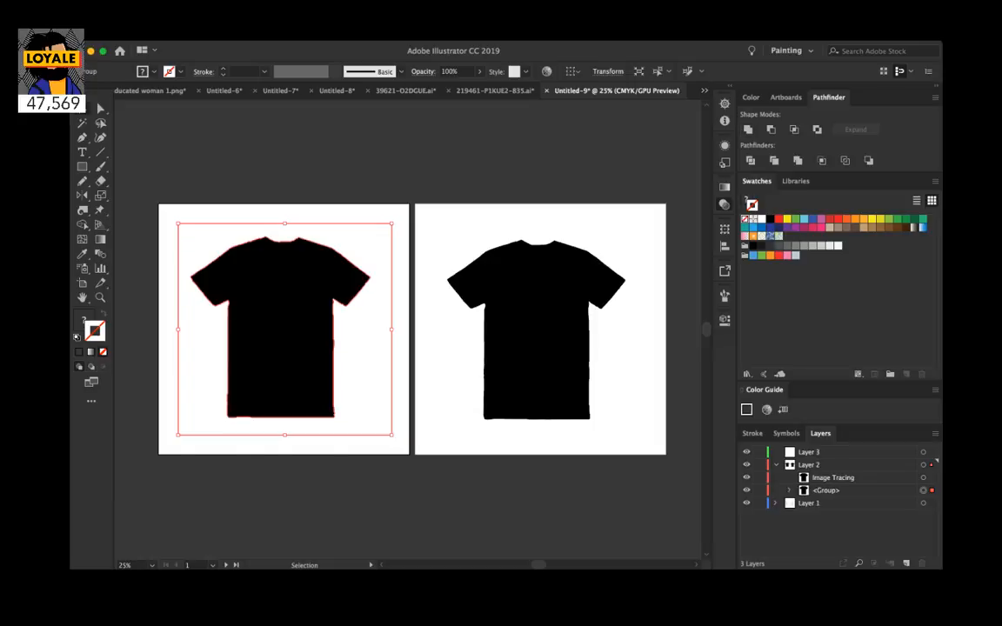
Step: Turn the front T-shirt group on Layer 2 back into a single image
key("super+shift+a")
left_click(271, 329)
left_click(830, 490)
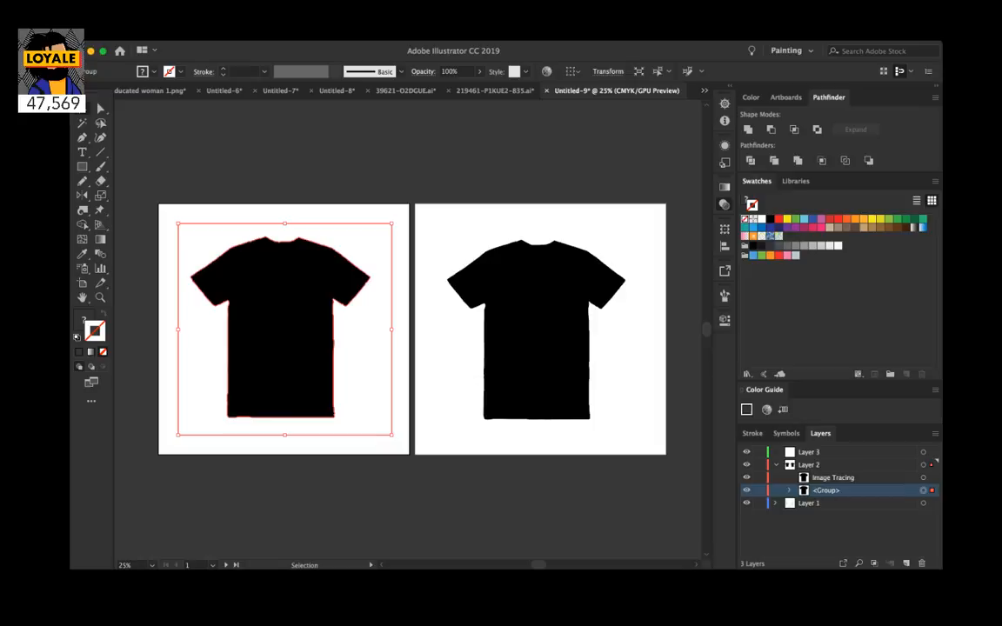
key("ctrl+z")
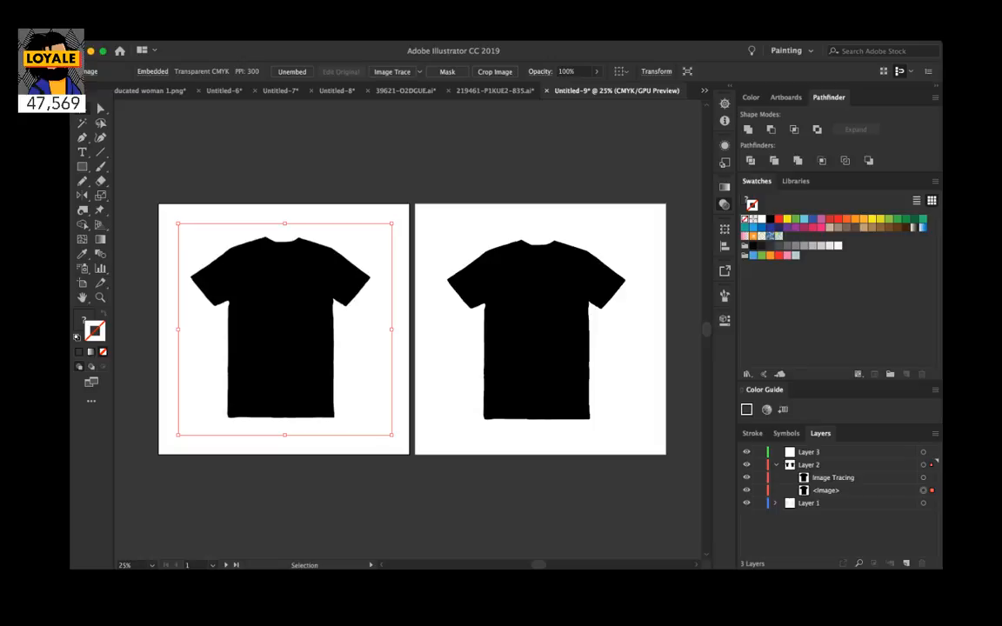
Step: Run Image Trace on the front T-shirt image again and expand the tracing into a group of paths
left_click(382, 71)
left_click(383, 170)
left_click(282, 331)
left_click(536, 330)
left_click(282, 331)
Step: Select the front T-shirt group's white background area with the Magic Wand and lock Layer 1
key("y")
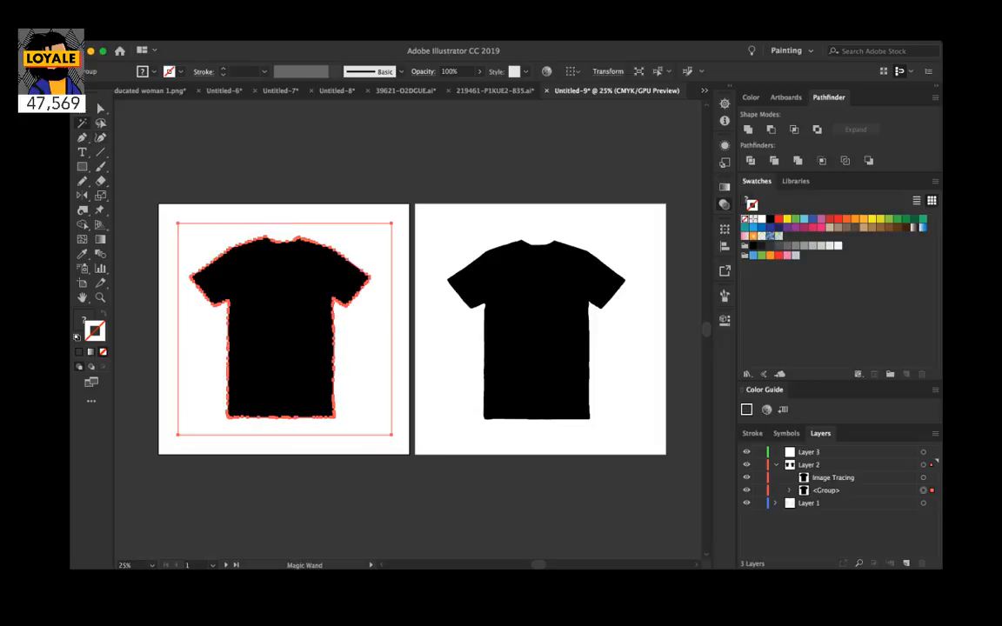
key("ctrl+8")
left_click(759, 503)
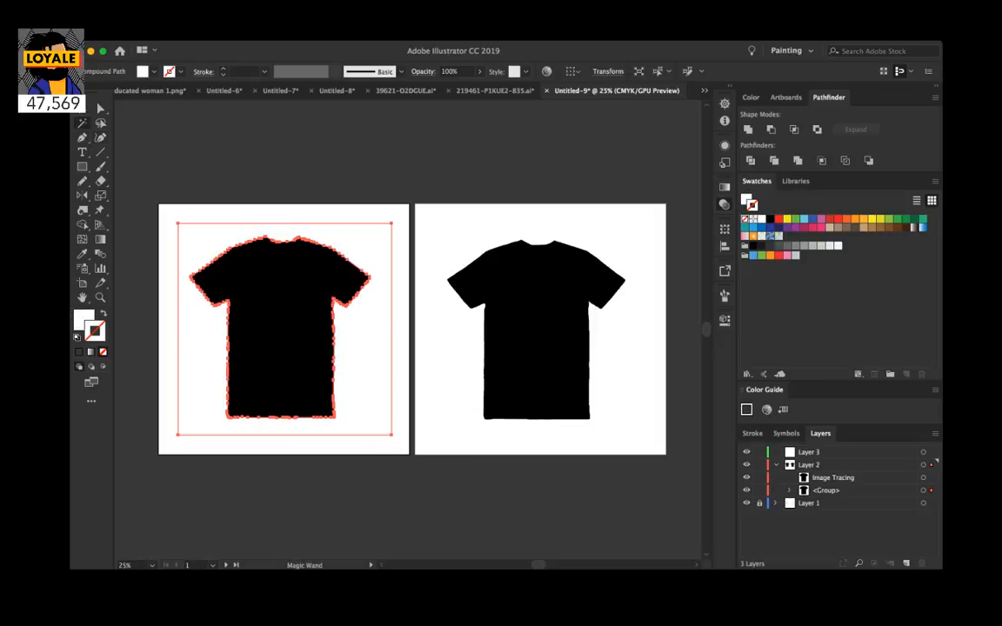
Step: Try deleting the front T-shirt's white background together with the back T-shirt's tracing, and undo the deletion
key("ctrl+a")
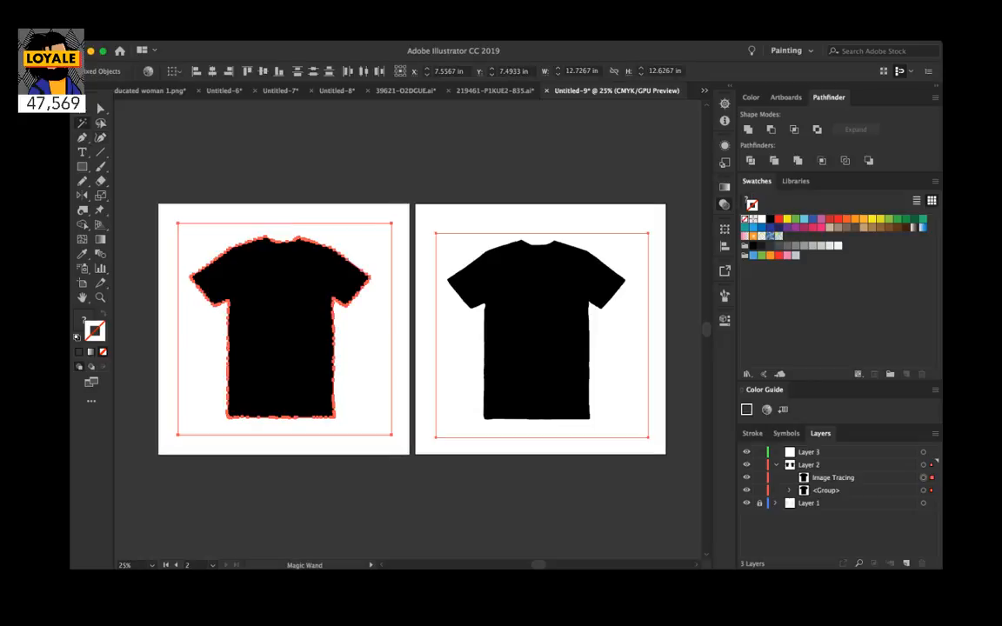
key("Delete")
key("v")
key("ctrl+z")
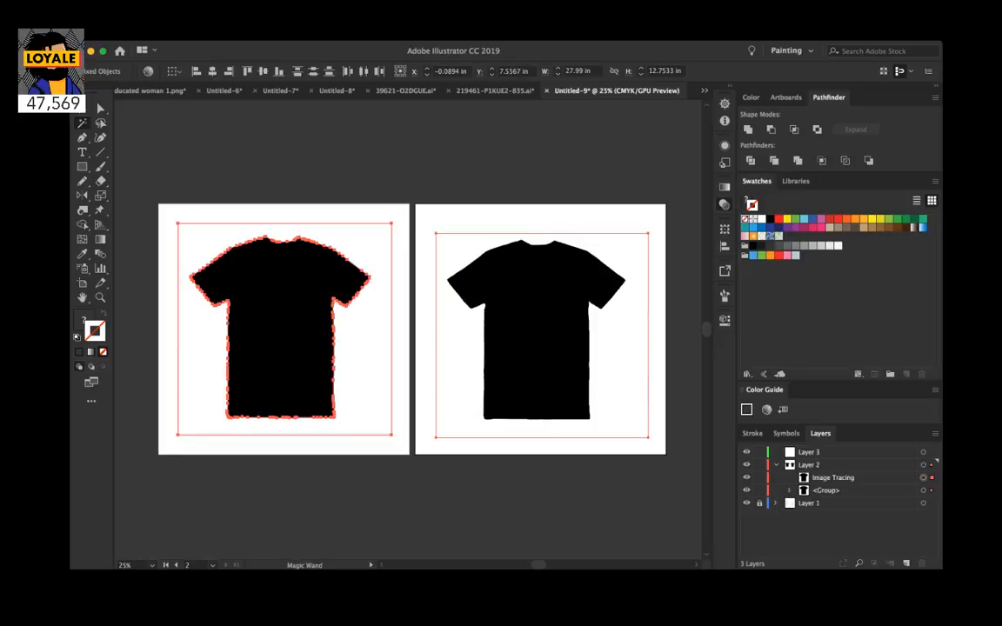
Step: Hide and show the back T-shirt's Image Tracing to check what lies beneath it
left_click(540, 165)
left_click(541, 330)
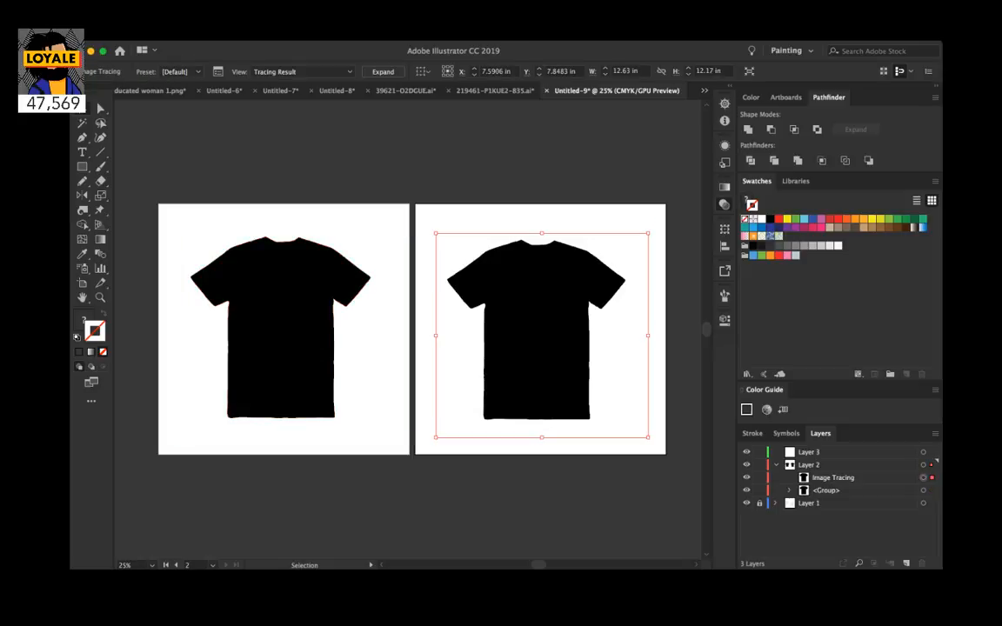
key("ctrl+3")
left_click(746, 477)
left_click(746, 478)
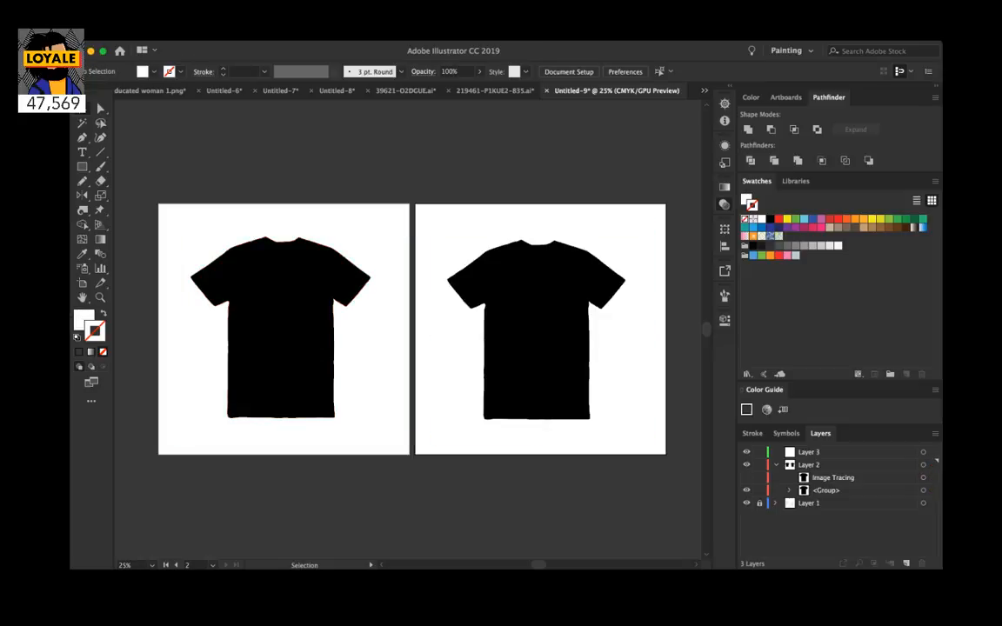
left_click(746, 477)
left_click(539, 332)
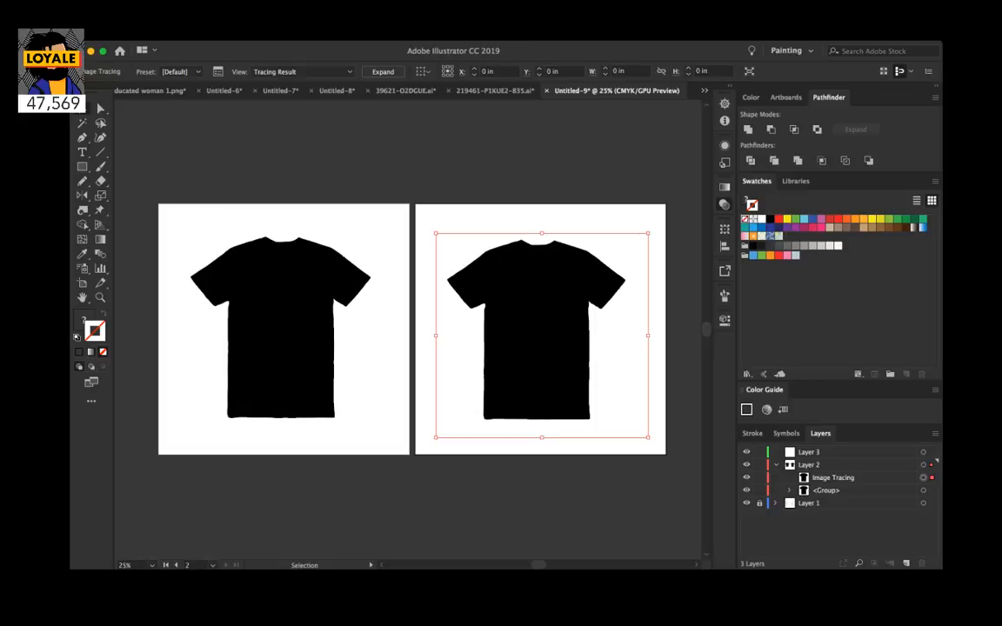
Step: Hide Layer 1 and delete the white compound path from the front T-shirt group
left_click(746, 503)
left_click(789, 490)
left_click(923, 516)
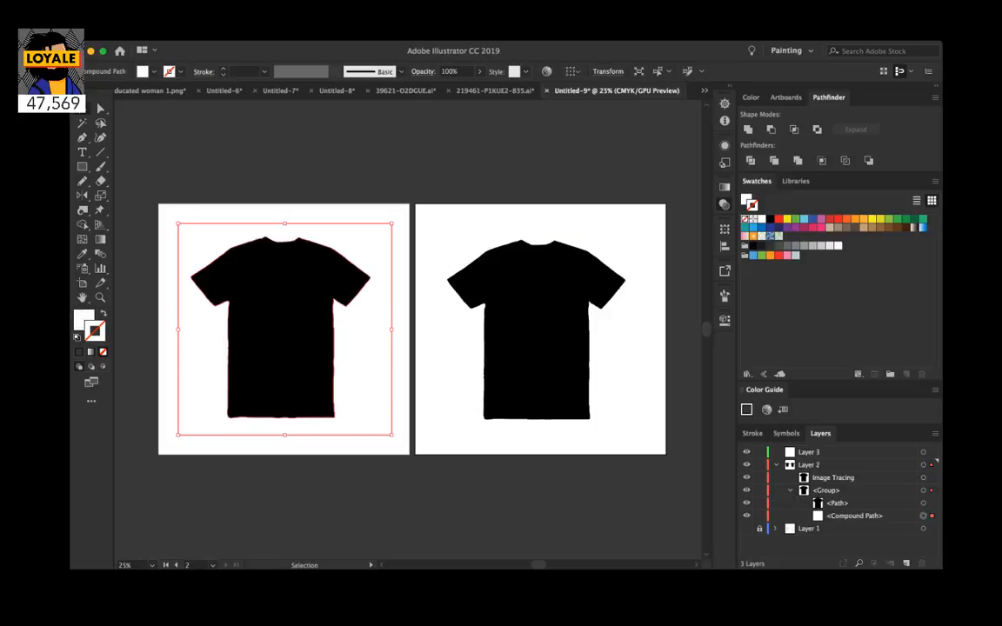
left_click(857, 516)
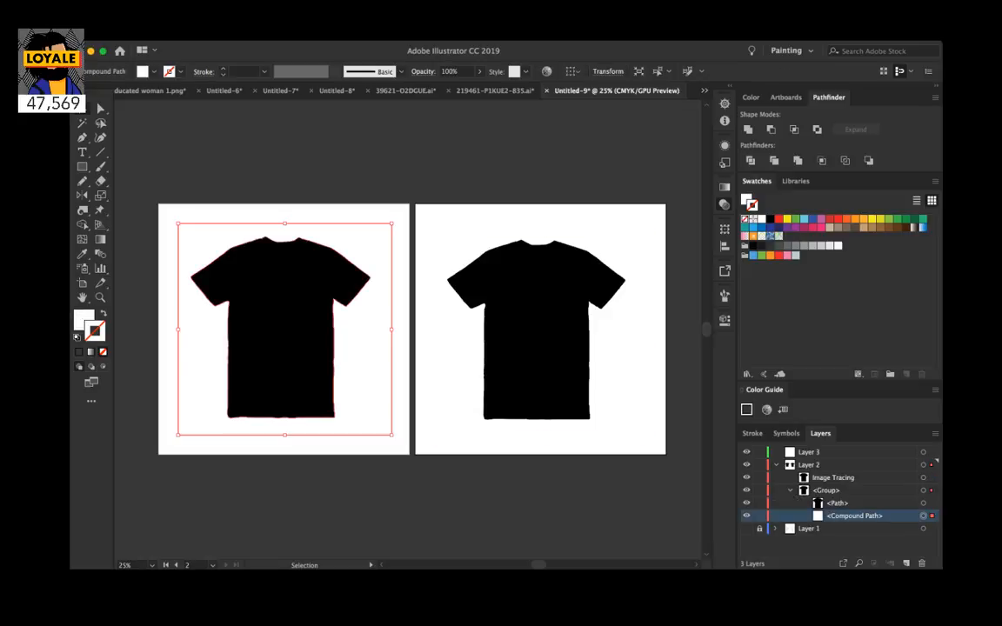
key("Delete")
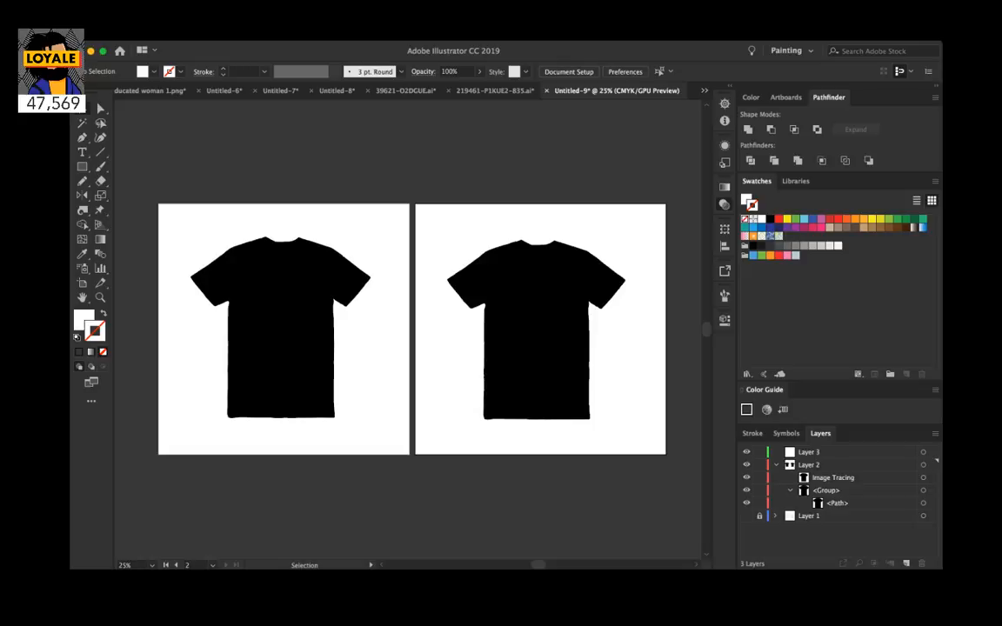
Step: Move the front T-shirt path out of its group so it sits directly in Layer 2
left_click(789, 491)
left_click(788, 491)
left_click_drag(837, 502, 826, 483)
left_click(536, 330)
left_click(280, 327)
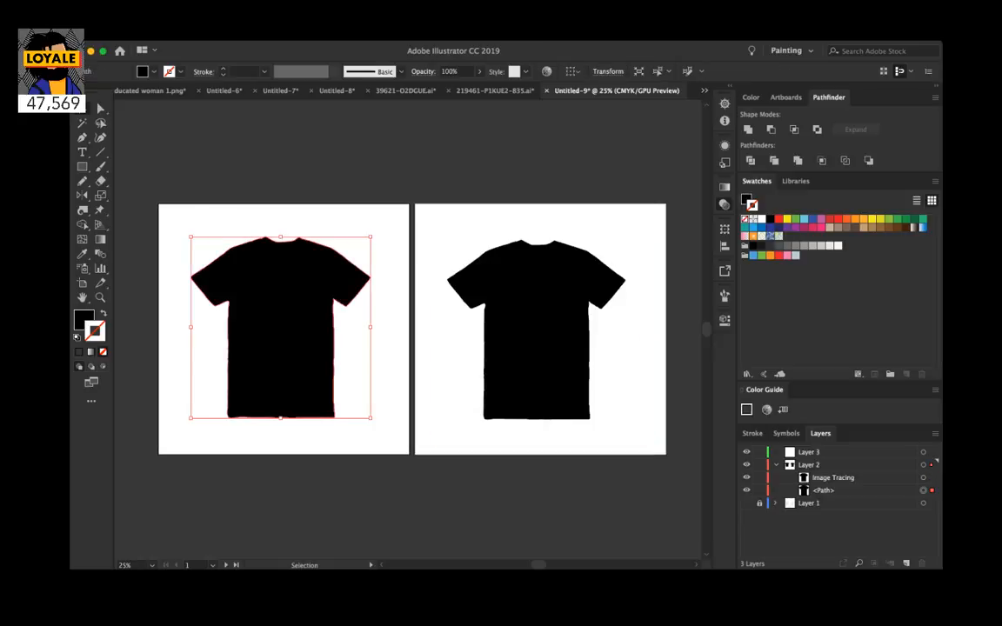
left_click(746, 503)
left_click(746, 502)
Step: Try to remove the back T-shirt's white background with the Magic Wand before expanding its tracing, and undo the deletion
key("y")
key("super+shift+a")
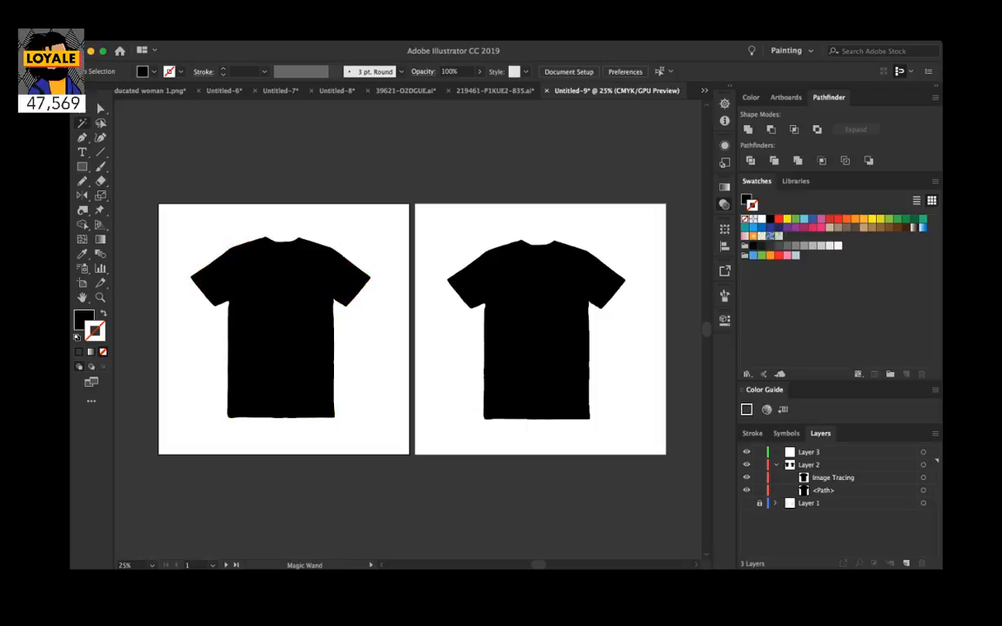
left_click(537, 330)
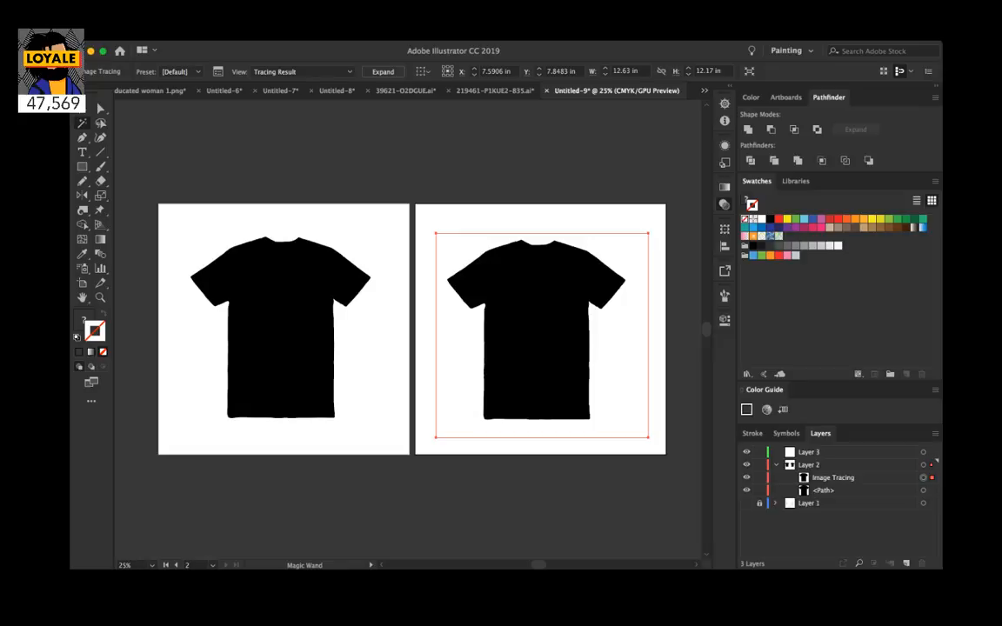
key("Delete")
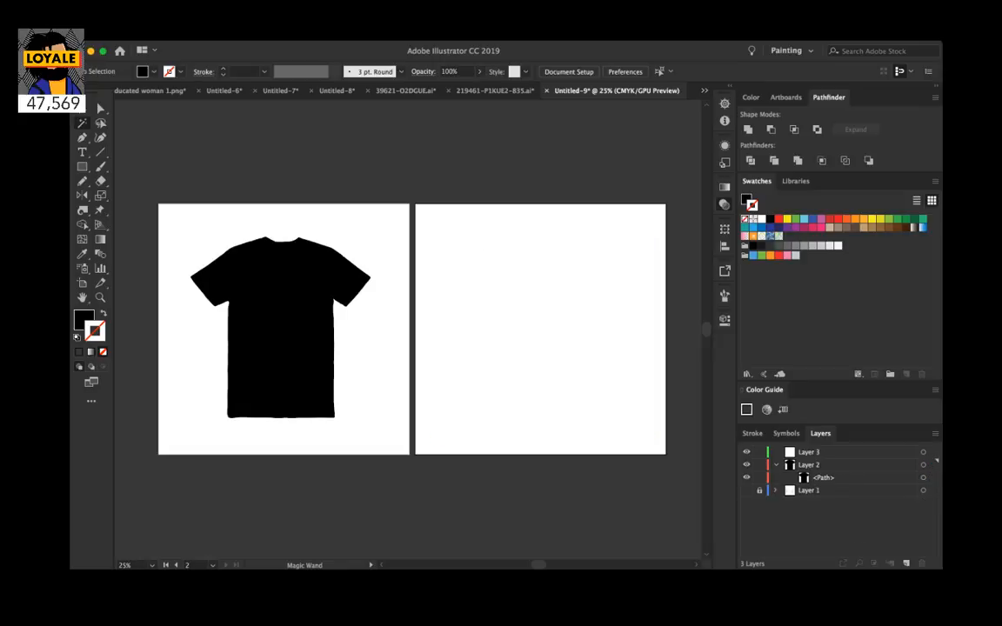
key("v")
key("super+z")
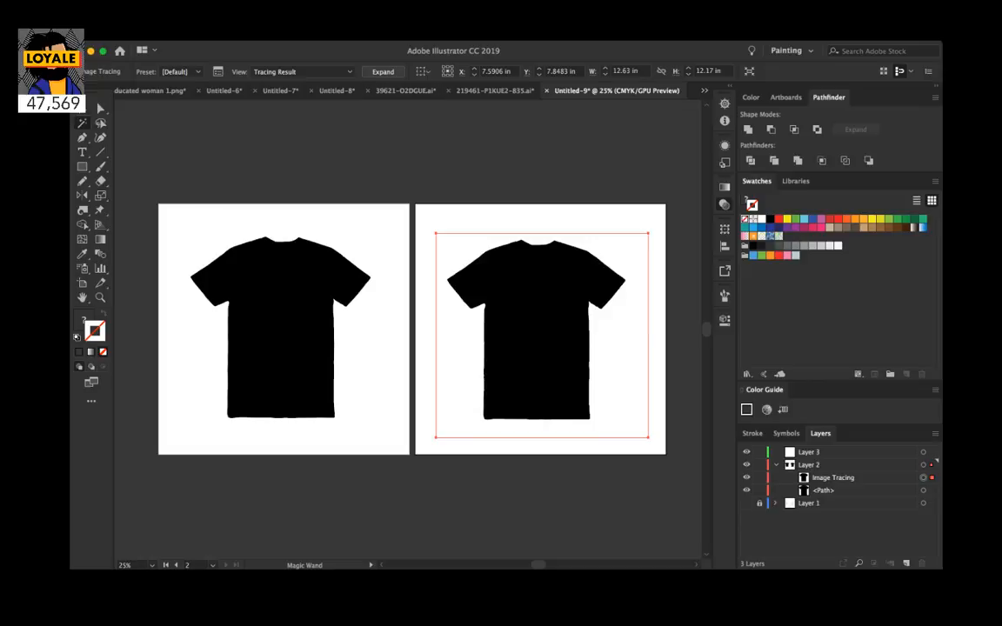
Step: Expand the back T-shirt's tracing and delete its white background with the Magic Wand
left_click(383, 72)
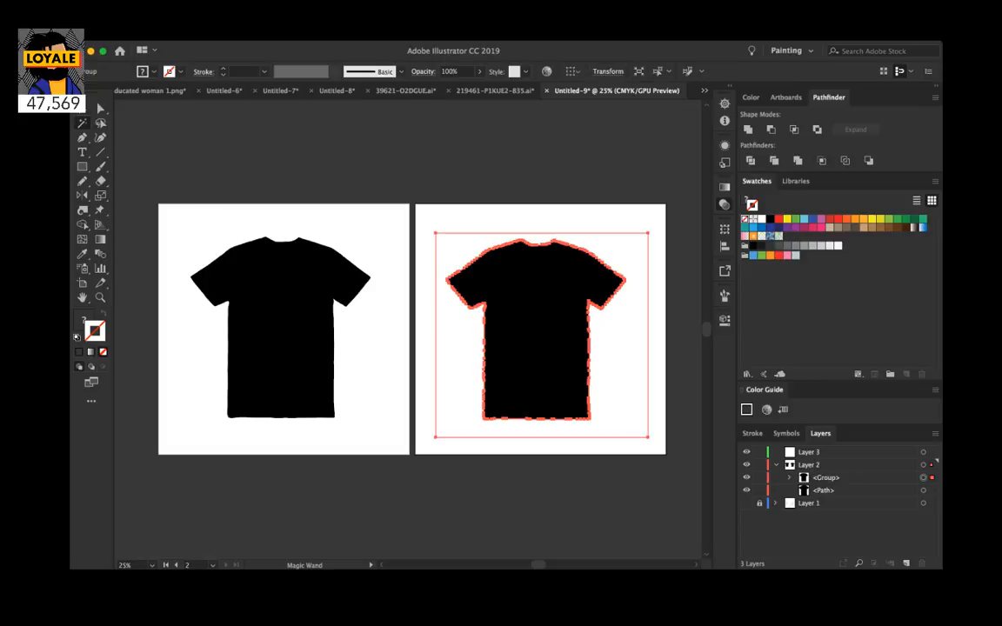
key("super+shift+a")
left_click(623, 365)
key("Delete")
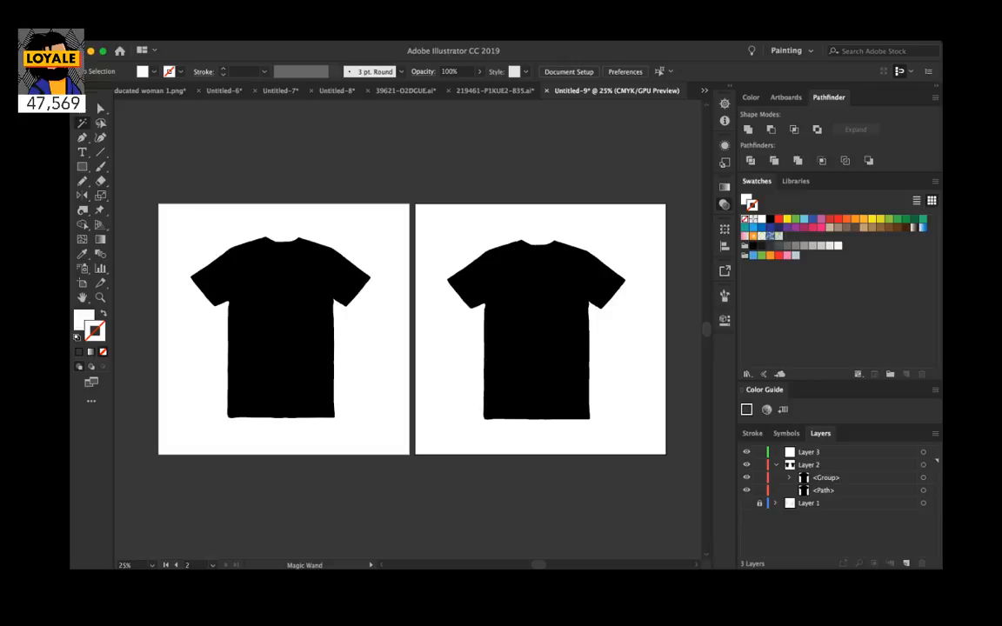
key("v")
Step: Show Layer 1 beneath the shirt shapes and select only the front T-shirt path
left_click(746, 502)
key("super+a")
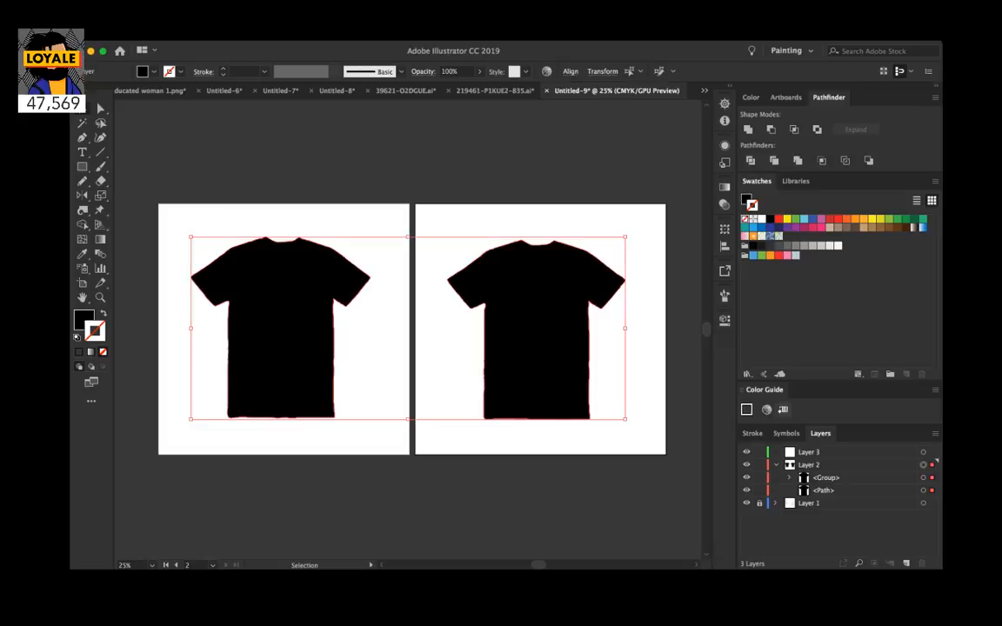
key("super+shift+a")
left_click(280, 327)
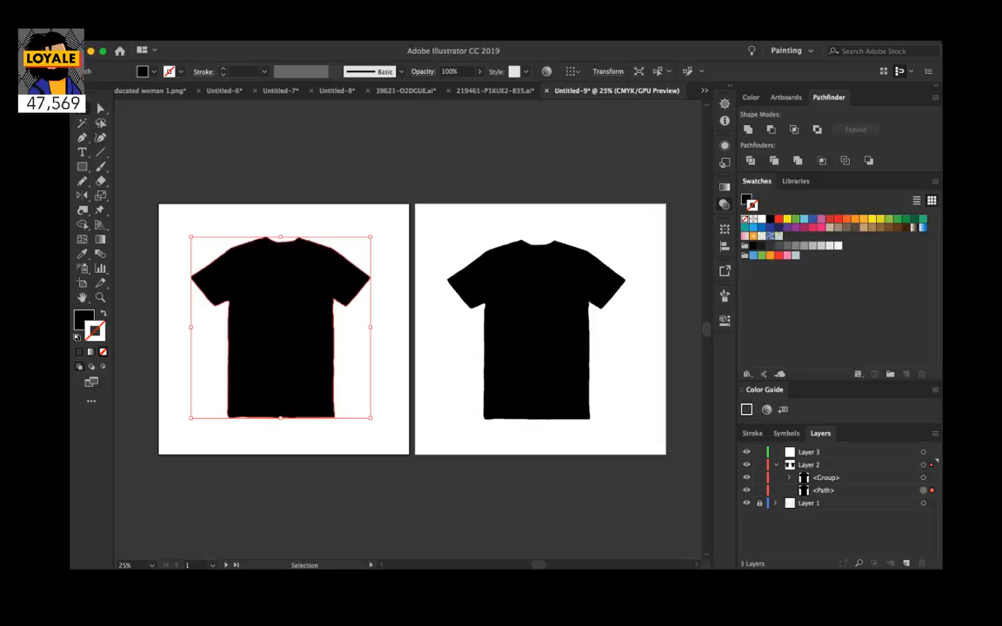
Step: Try a dark grey and a pink swatch on the front T-shirt path's stroke, and remove the stroke again
left_click(769, 246)
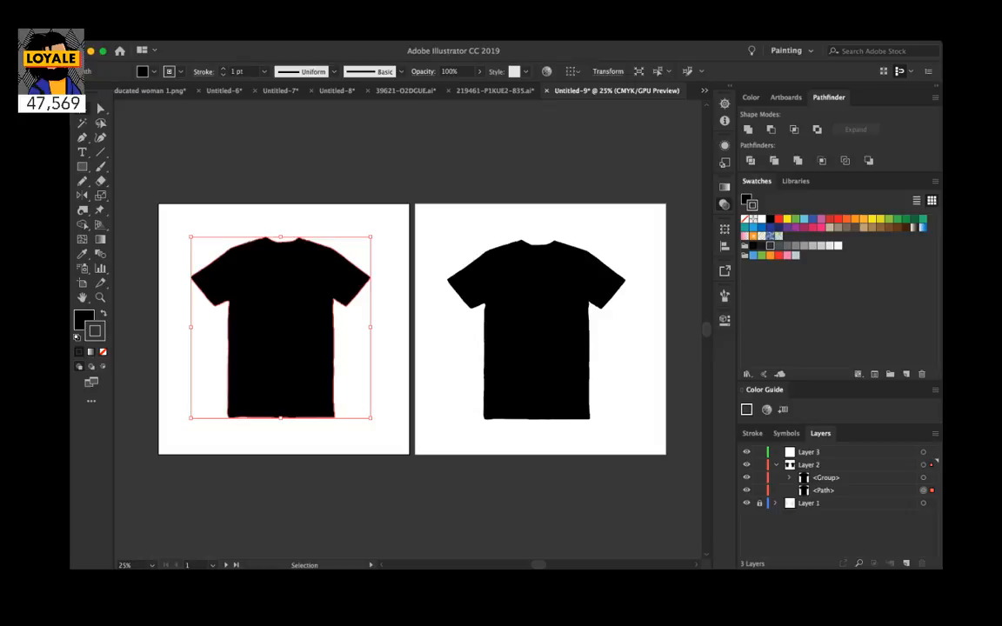
key("super+shift+a")
left_click(279, 328)
left_click(812, 227)
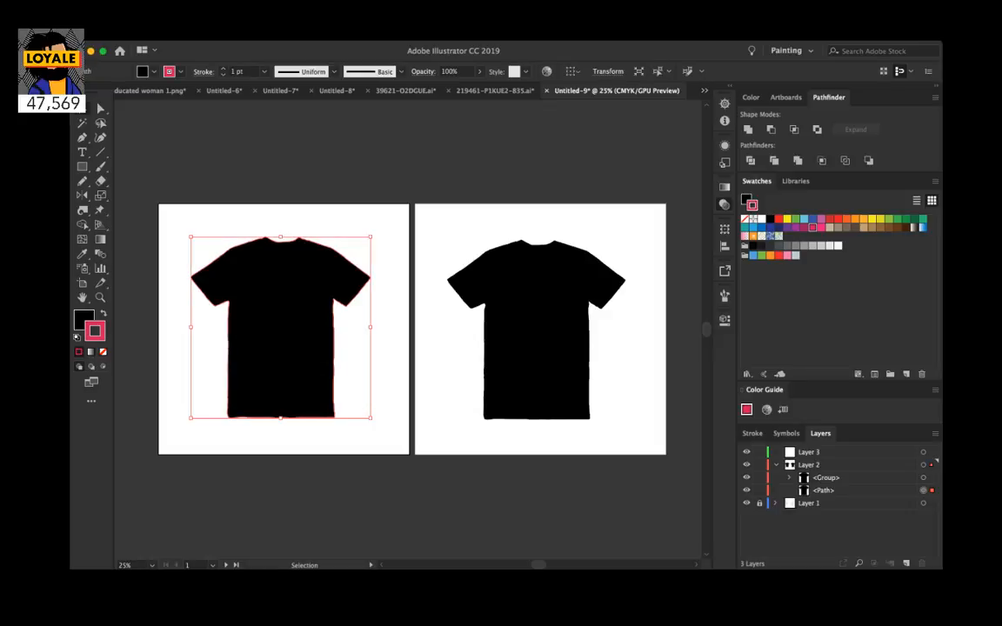
key("/")
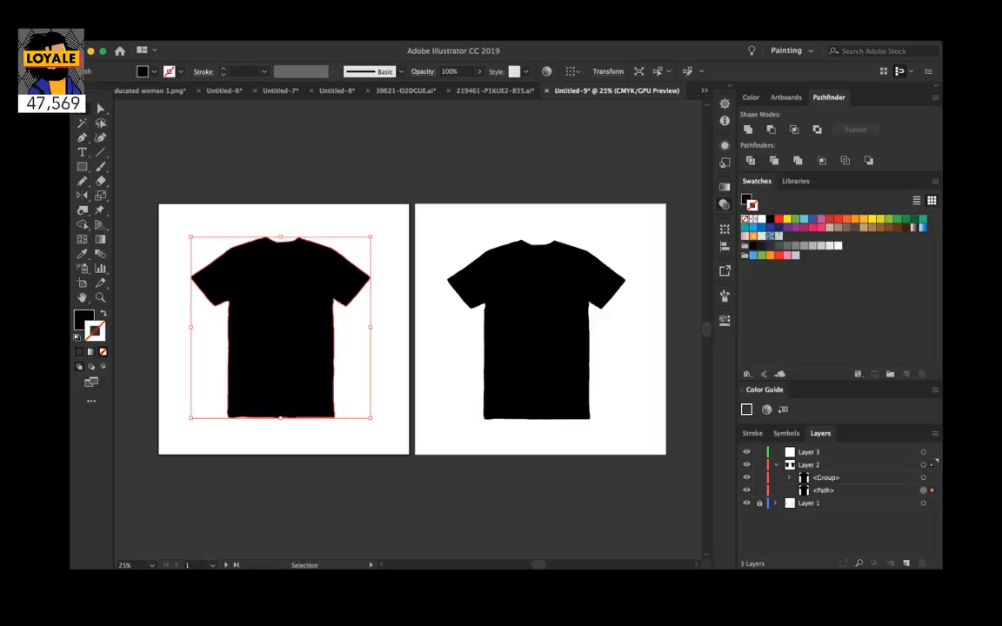
Step: Fill the front T-shirt path with the dark grey swatch
key("x")
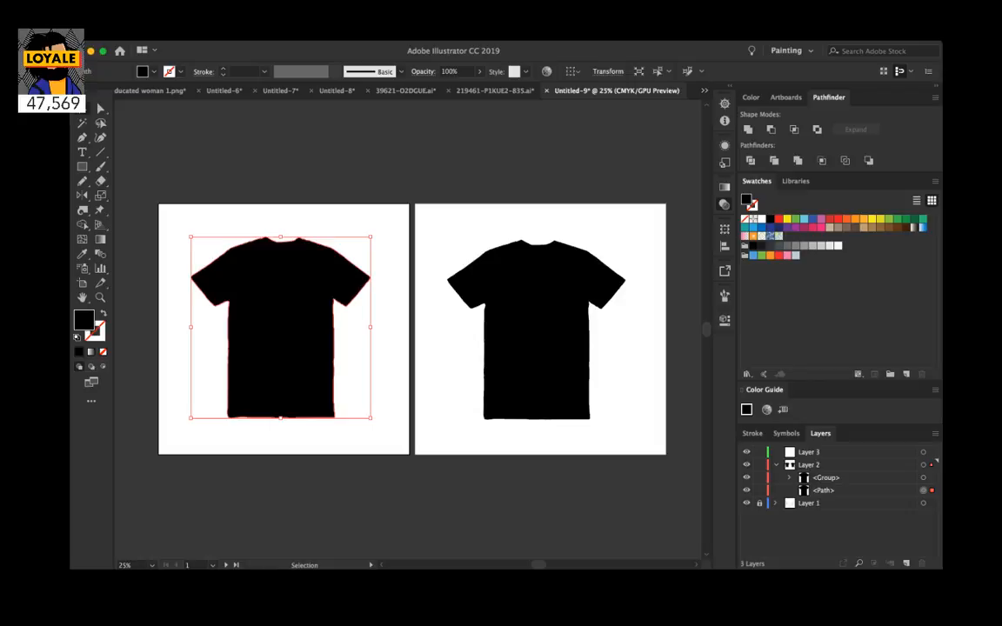
key("slash")
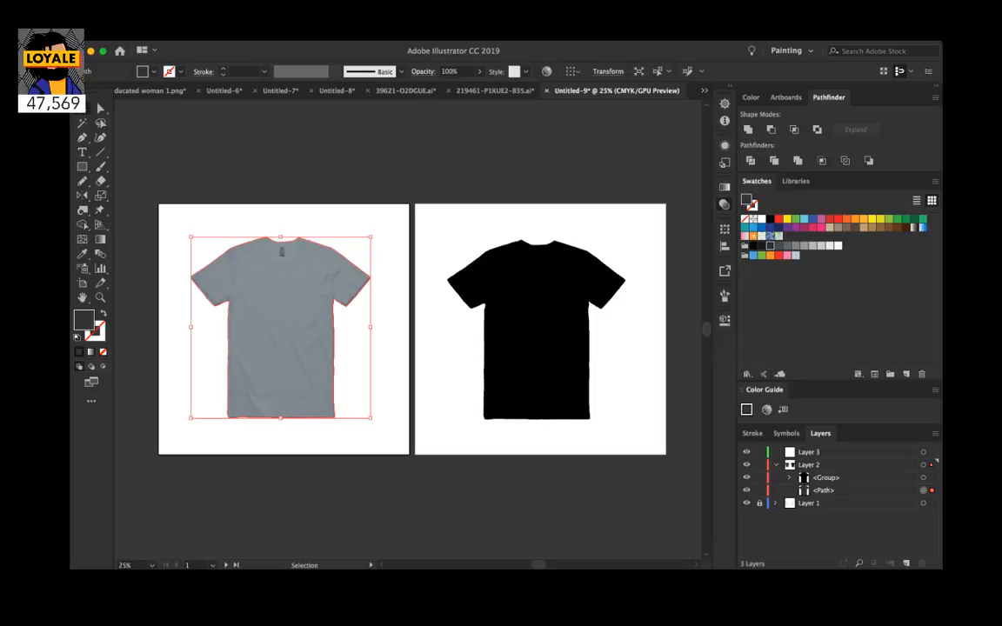
Step: Move the back T-shirt path out of its group so it sits directly in Layer 2
left_click(536, 329)
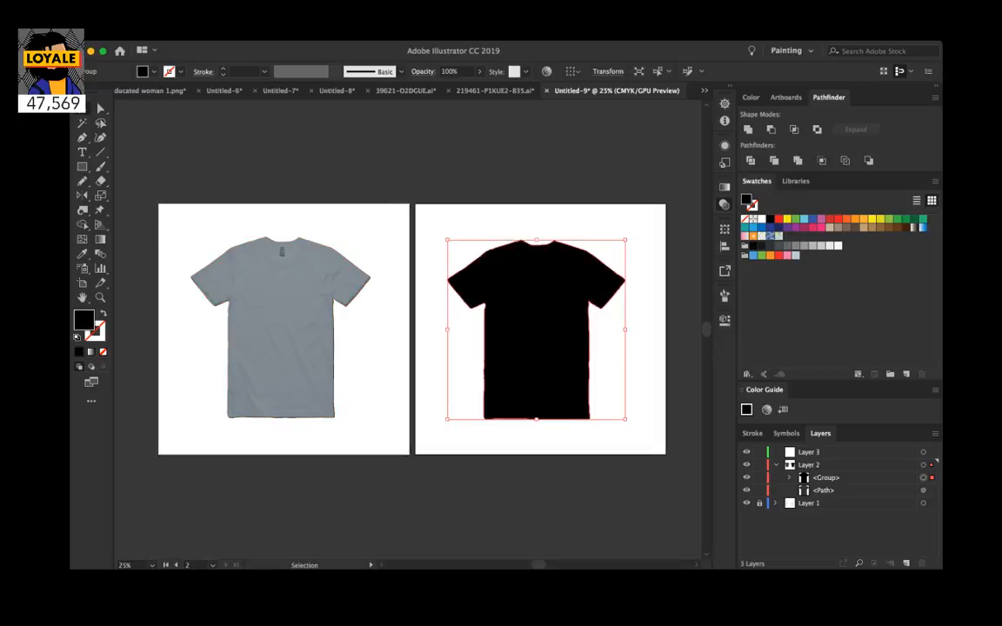
left_click(789, 478)
left_click_drag(837, 490, 836, 472)
left_click(836, 477)
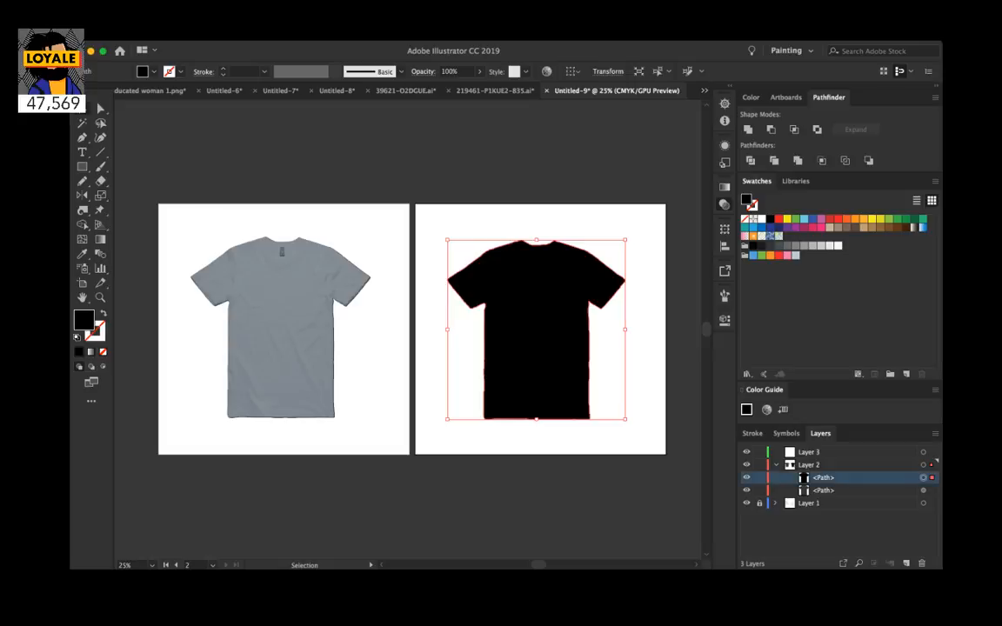
Step: Fill the back T-shirt path with a medium grey swatch, and unlock Layer 1 and list its contents
left_click(769, 246)
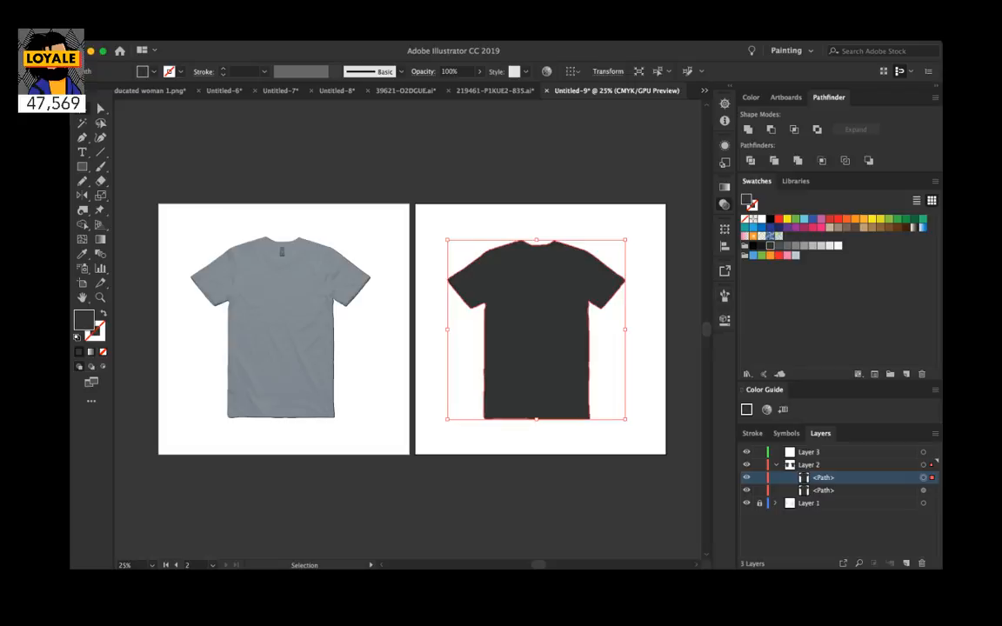
left_click(778, 246)
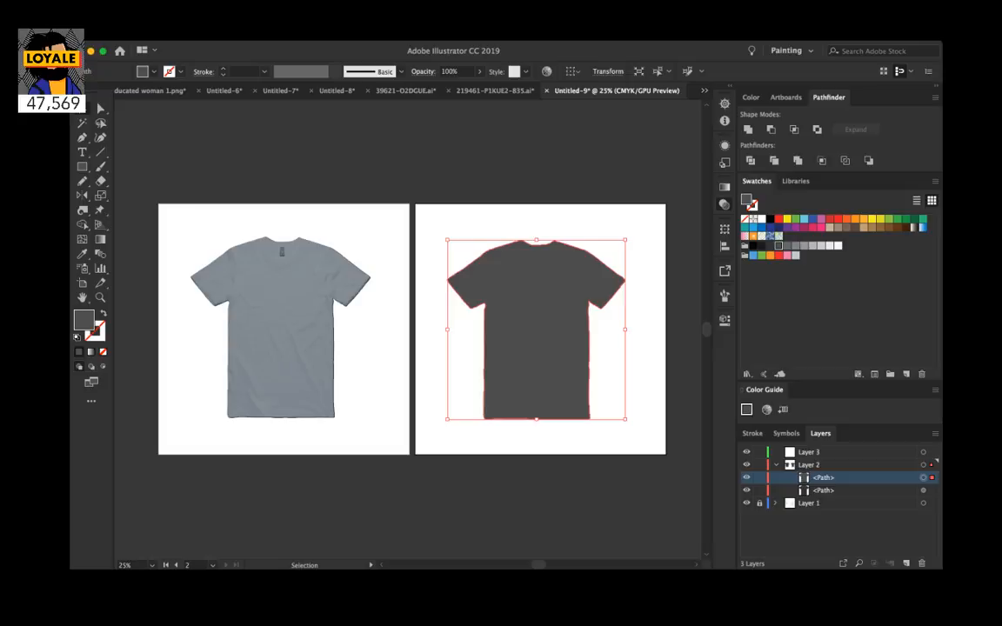
left_click(775, 503)
left_click(759, 503)
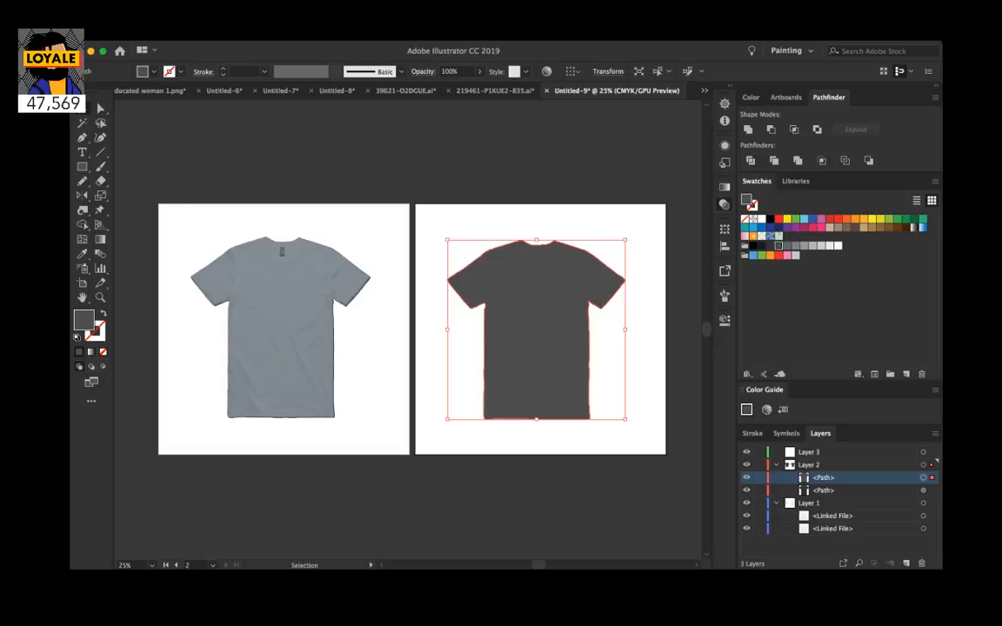
left_click(795, 246)
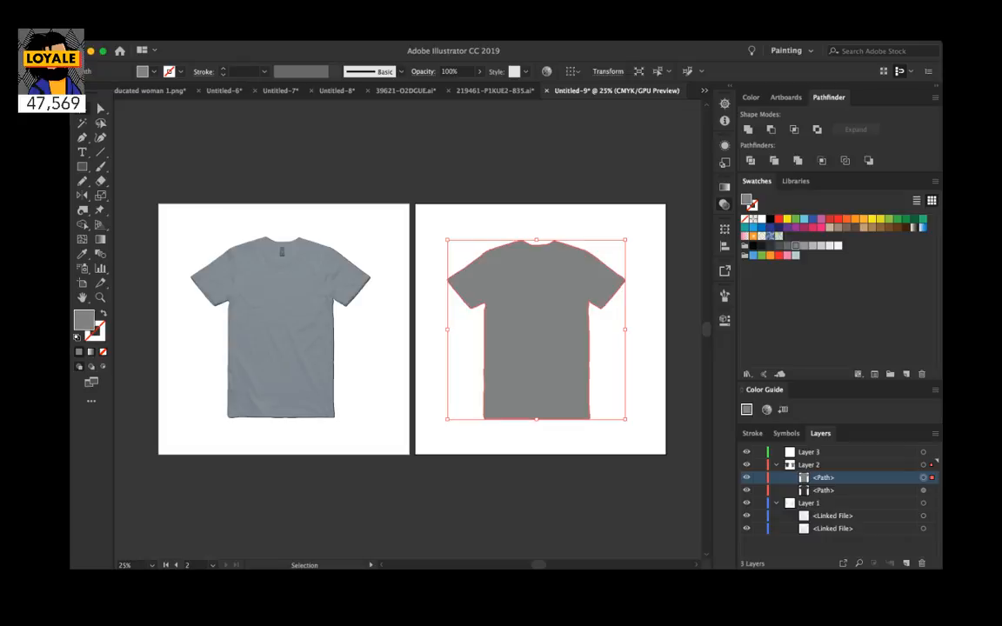
key("super+shift+a")
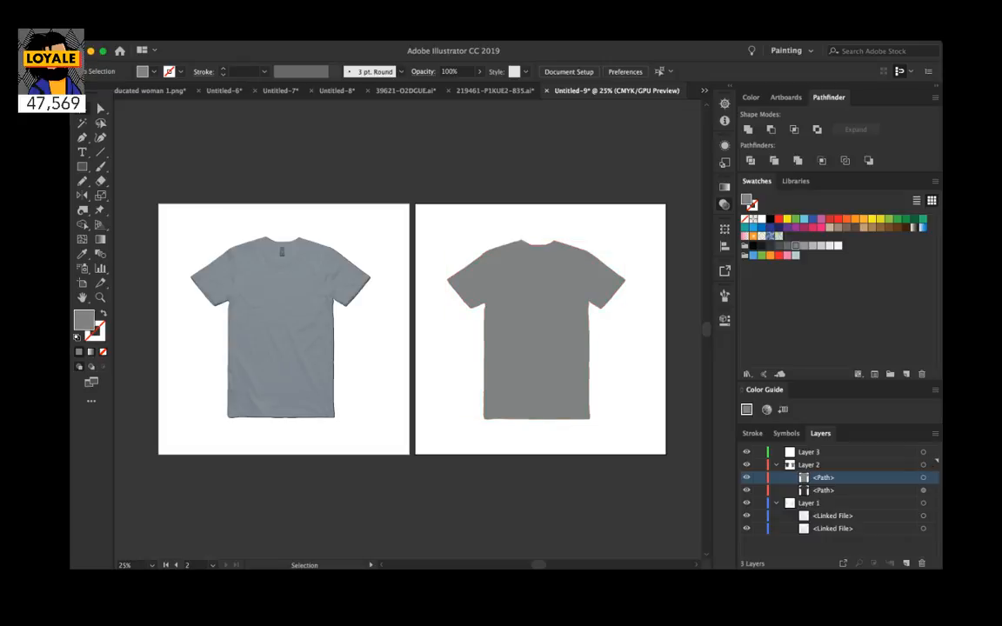
Step: Examine the back T-shirt path's outline up close, from the hem to the sleeves and collar
key("super+equal")
key("super+equal")
key("super+equal")
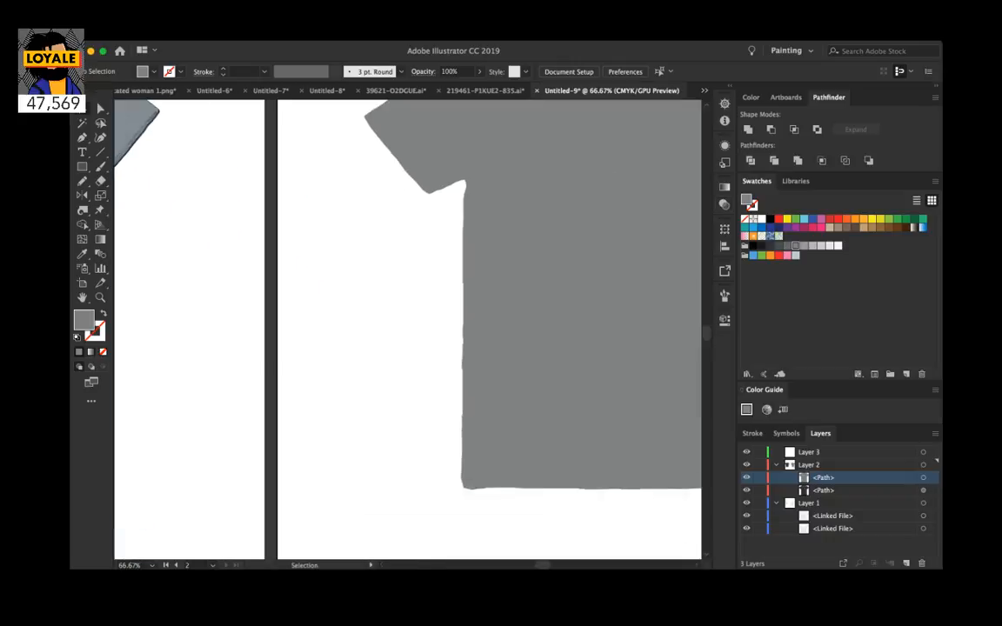
scroll(407, 328, "right", 5)
left_click(387, 321)
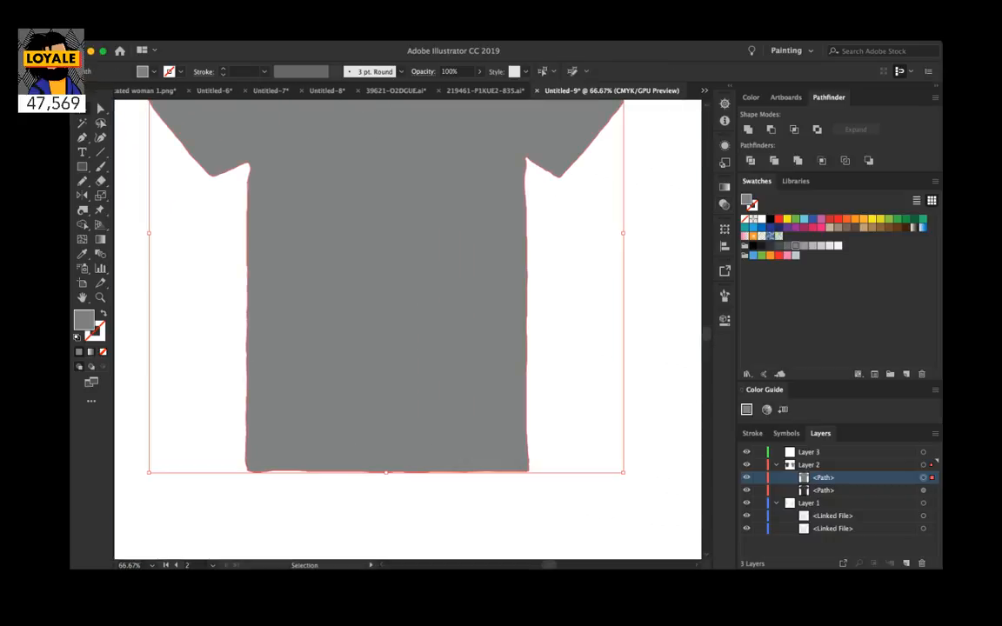
scroll(407, 329, "up", 3)
key("super+shift+a")
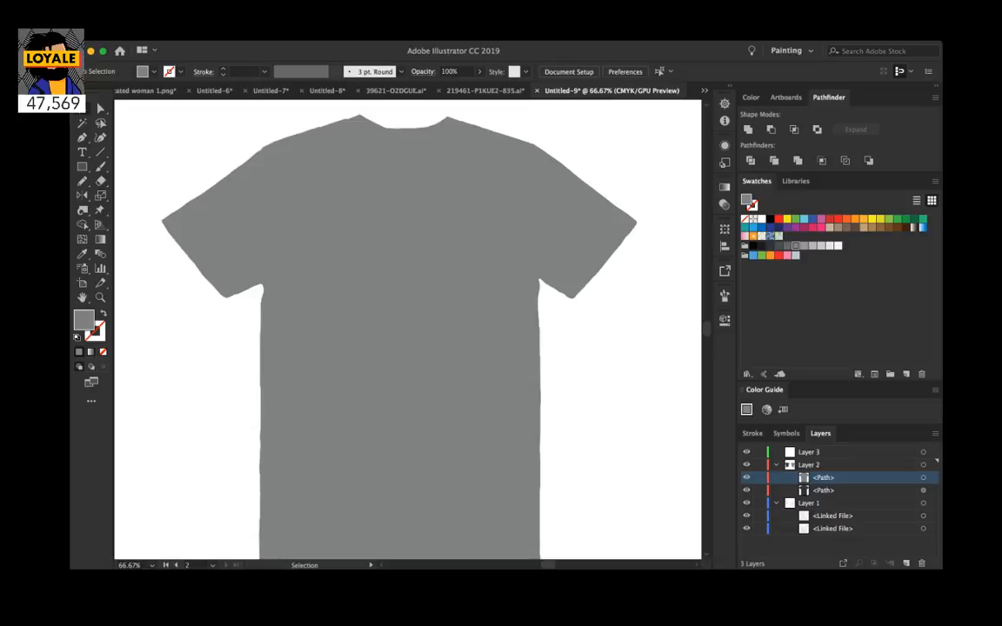
left_click(399, 321)
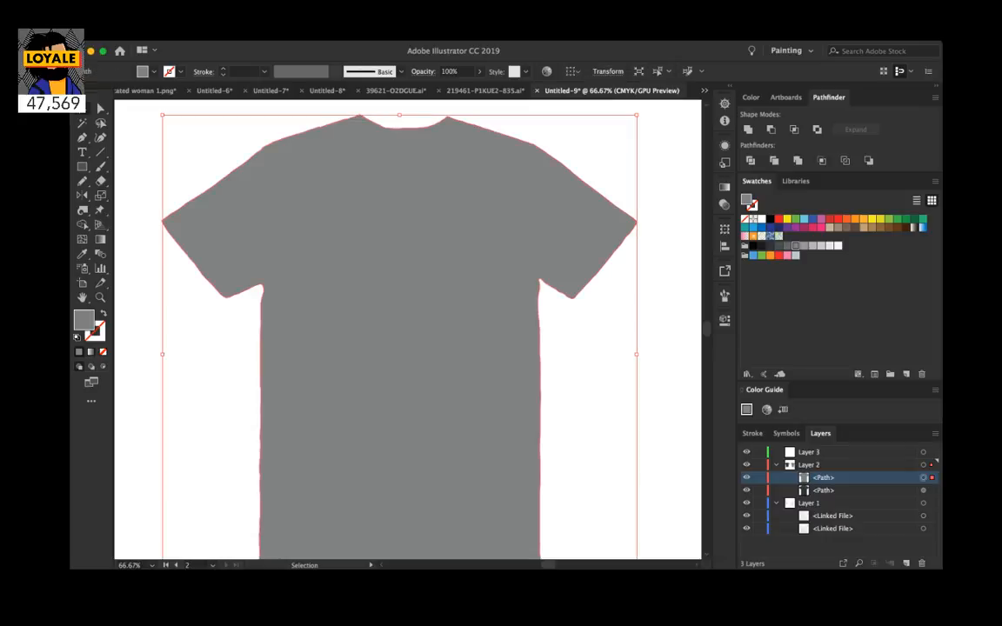
Step: Identify the back shirt photo by toggling item visibility, and move it from Layer 1 to directly beneath the back T-shirt path in Layer 2
left_click(746, 515)
left_click(746, 477)
left_click(746, 516)
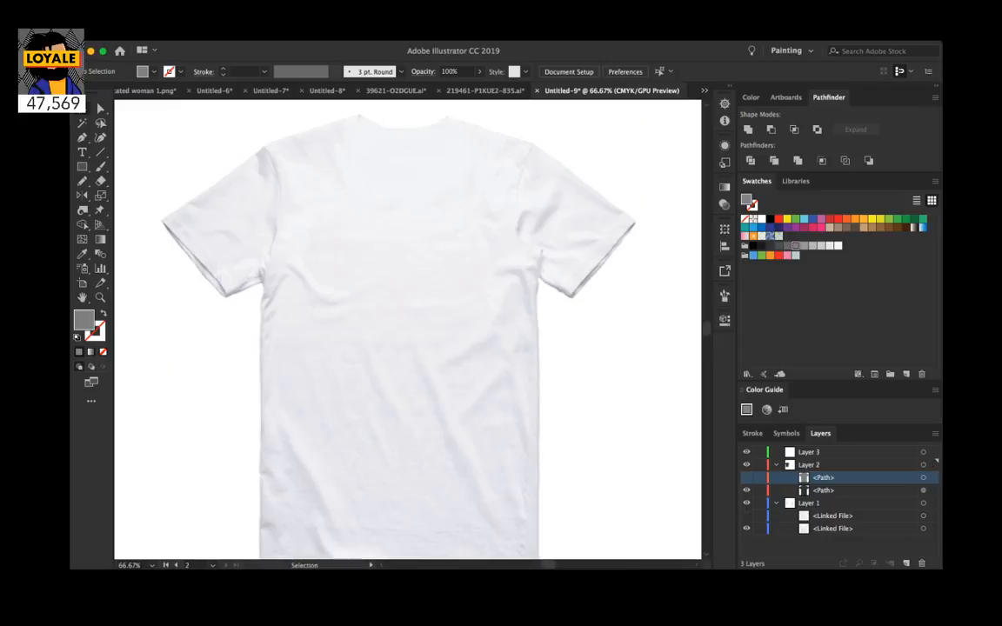
left_click(746, 528)
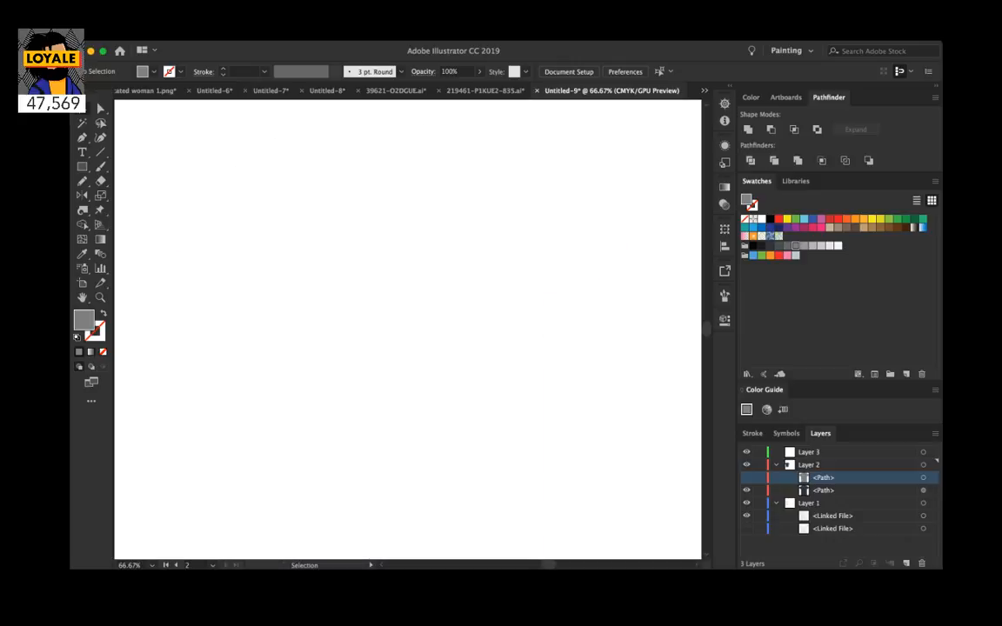
left_click(746, 527)
left_click(746, 478)
left_click(746, 478)
left_click_drag(833, 528, 826, 484)
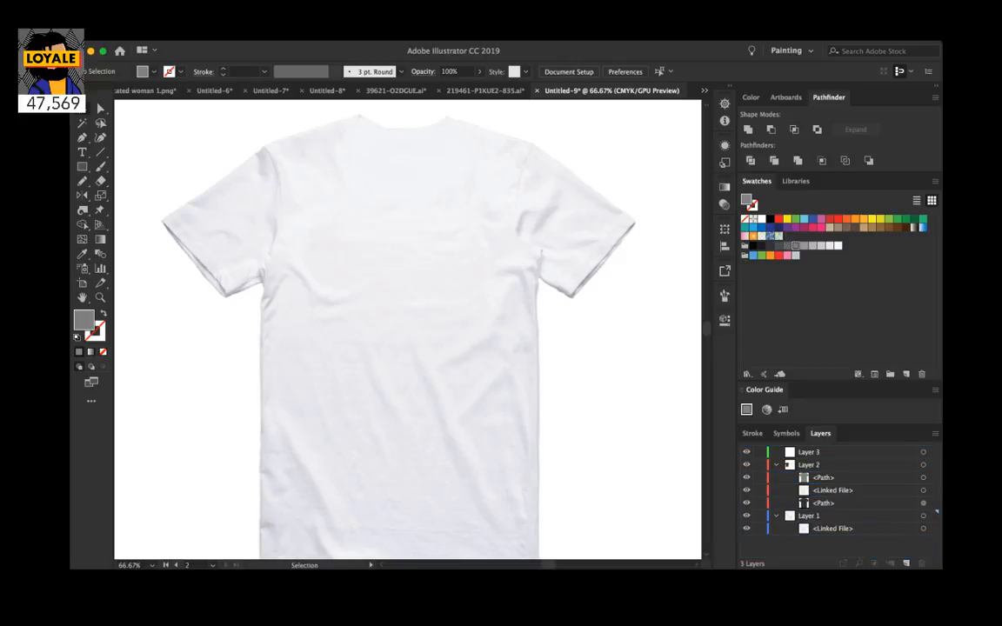
left_click(746, 478)
Step: Blend the back T-shirt path with its photo so the fabric folds show through, and move the front shirt photo beneath the front path
left_click(400, 330)
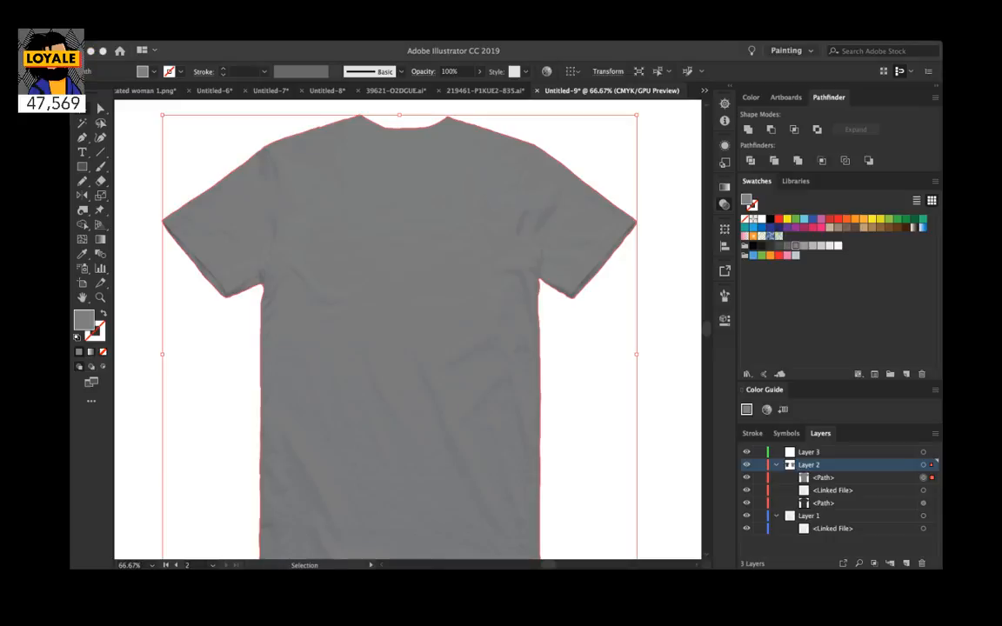
left_click(824, 477)
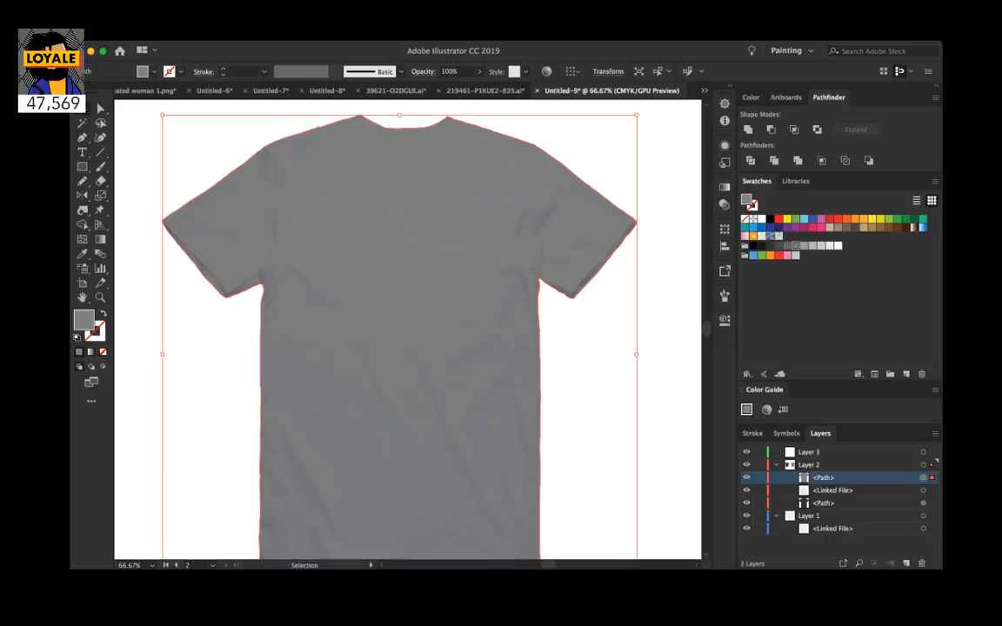
left_click_drag(832, 528, 832, 508)
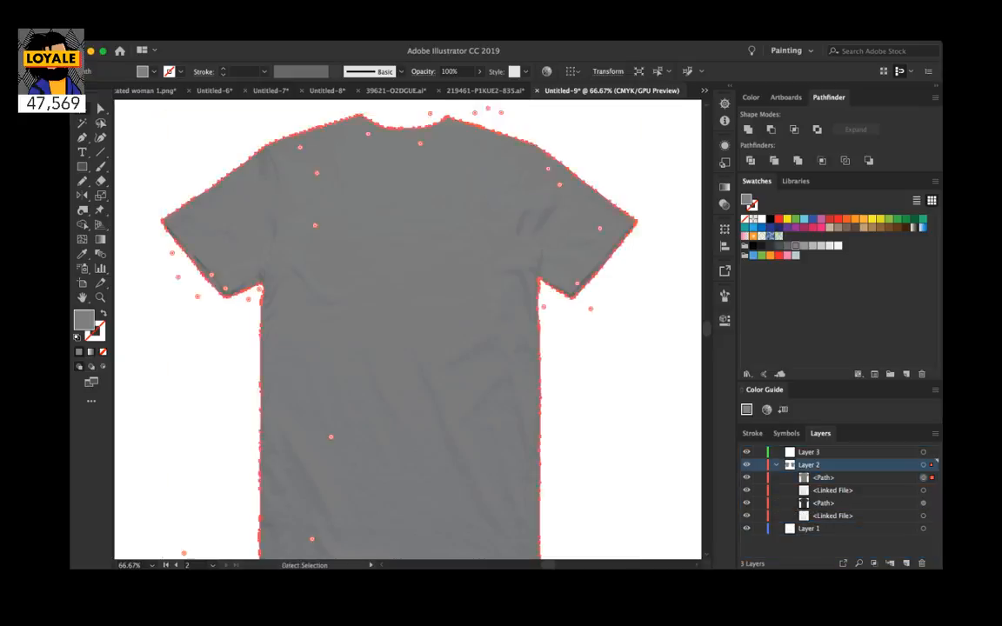
Step: Fill the front T-shirt path with the medium grey swatch and match its blending to the back shirt's
key("super+minus")
key("super+minus")
scroll(409, 331, "left", 5)
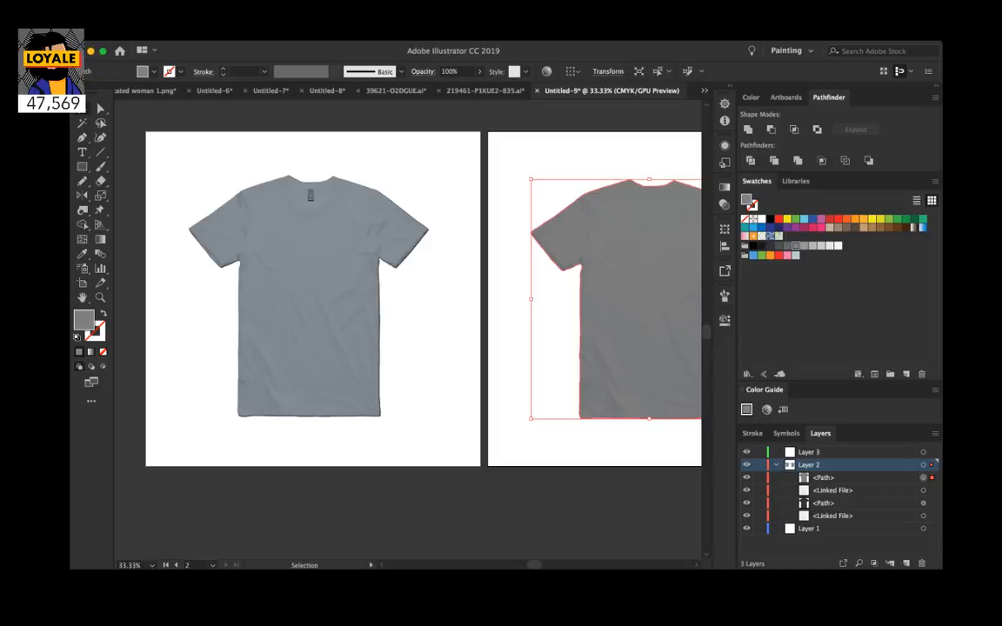
left_click(309, 289)
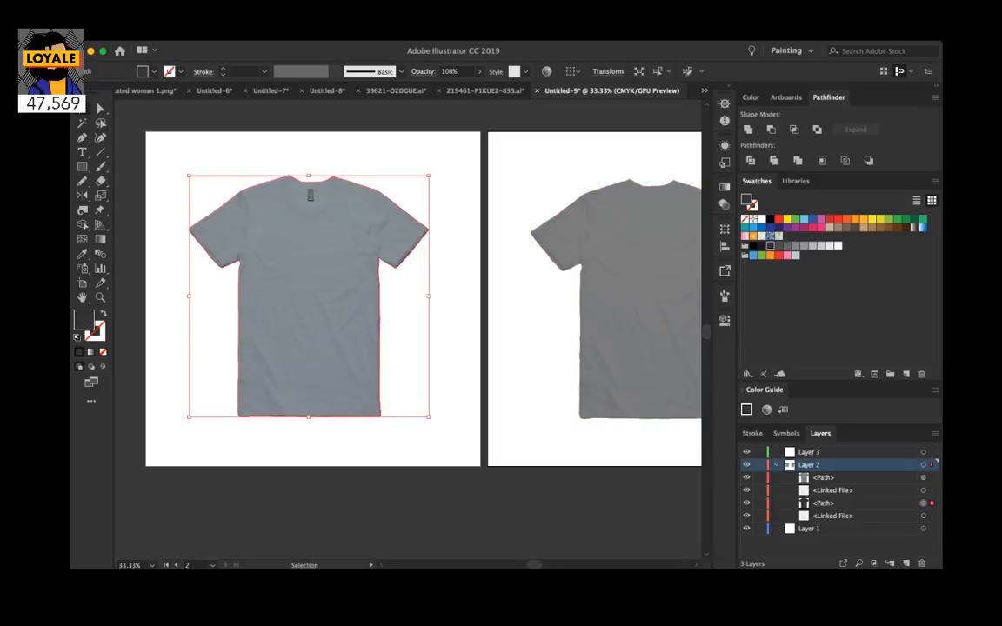
left_click(794, 246)
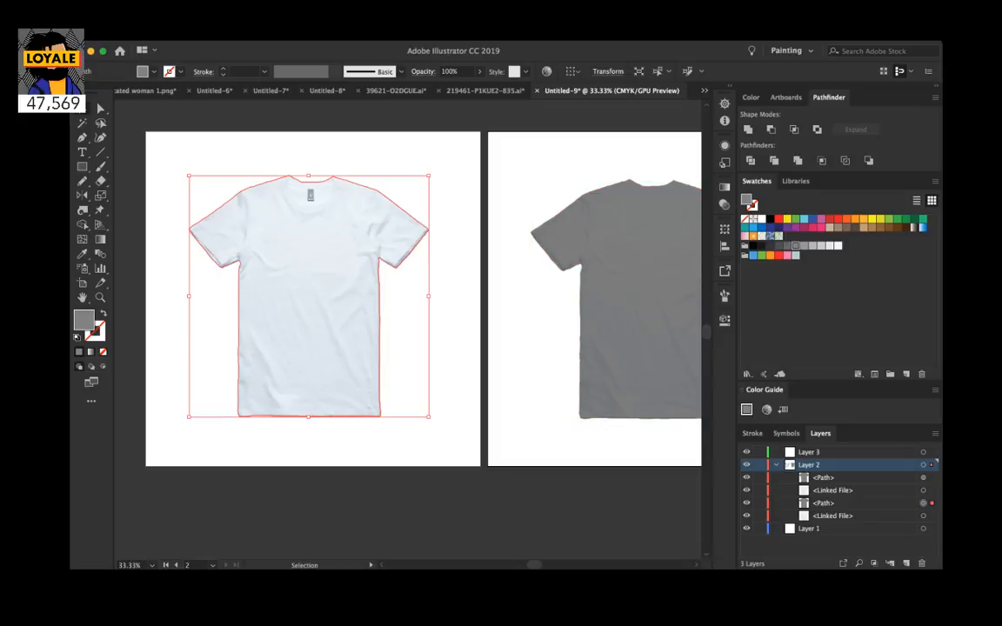
left_click(823, 503)
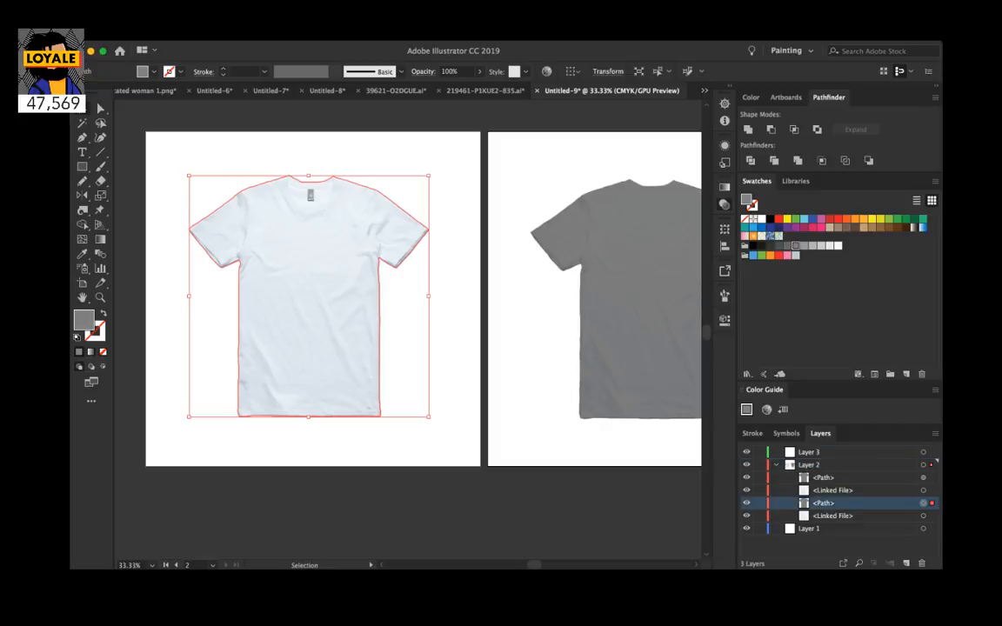
left_click(583, 174)
left_click(432, 162)
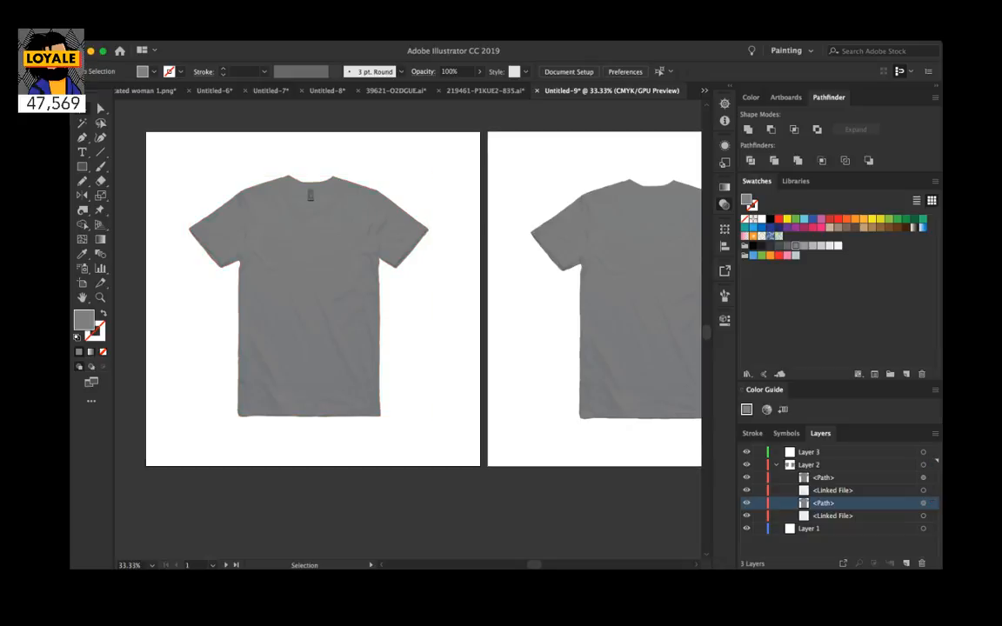
scroll(418, 296, "right", 2)
scroll(417, 295, "down", 1)
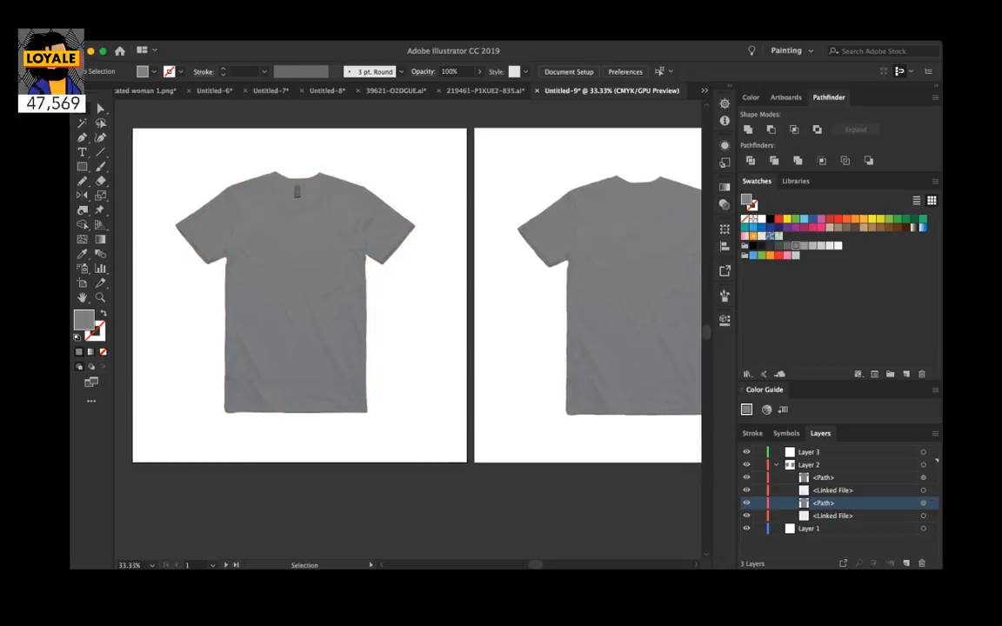
scroll(408, 295, "right", 2)
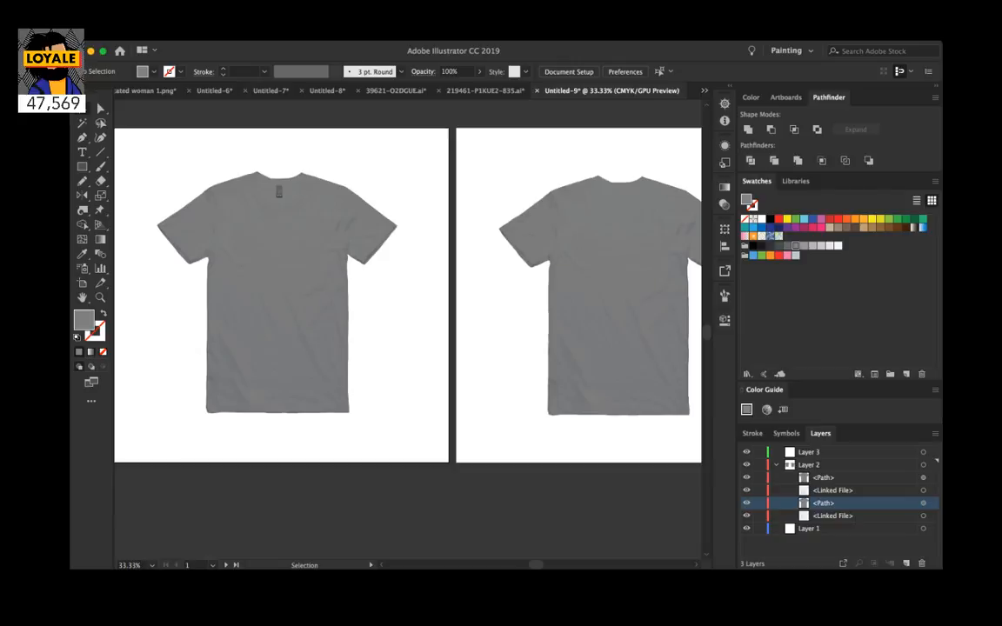
Step: Hide both T-shirt paths and insert a new layer between the front T-shirt path and the front shirt photo
left_click(833, 516)
key("super+=")
key("super+=")
key("super+=")
key("super+=")
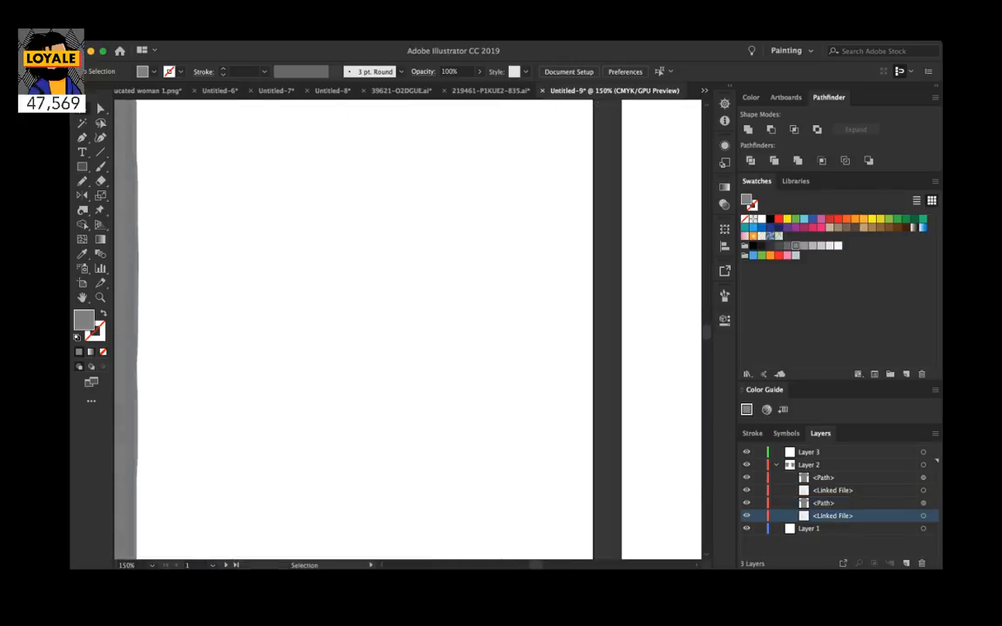
scroll(407, 328, "up", 7)
scroll(407, 329, "left", 6)
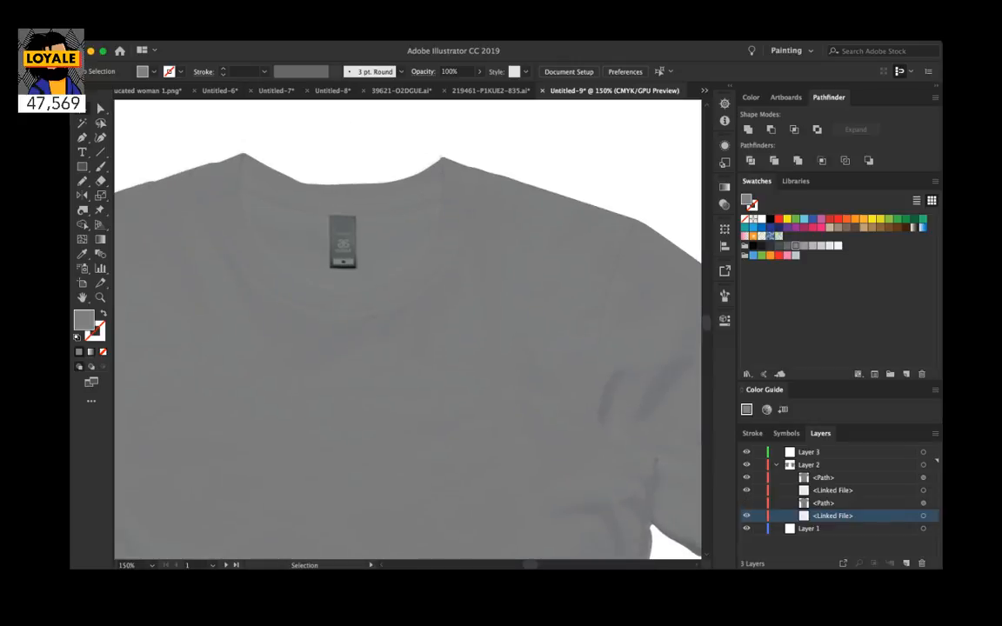
left_click(746, 503)
left_click(746, 477)
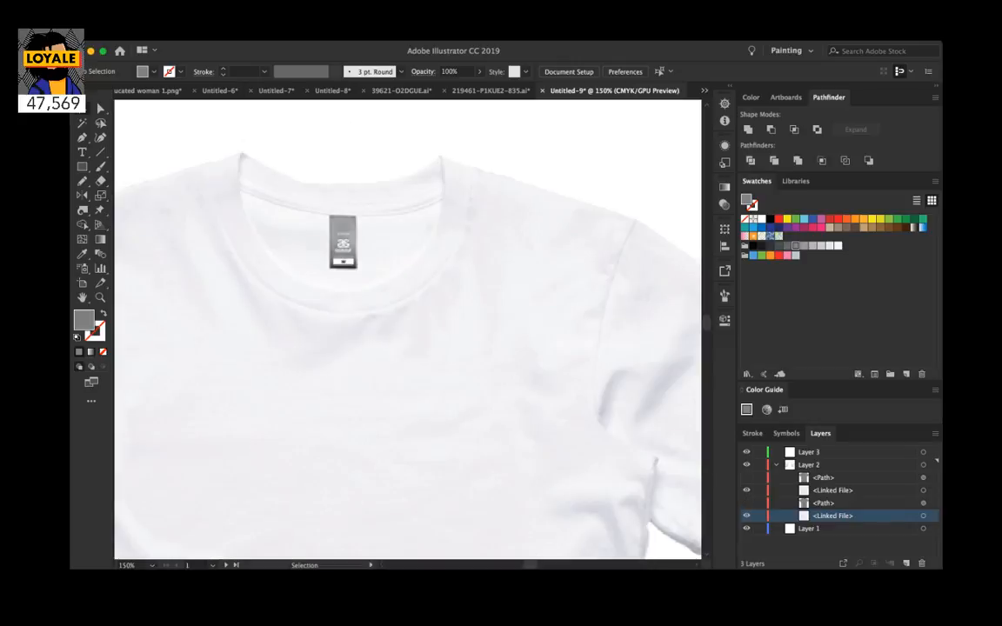
left_click(905, 562)
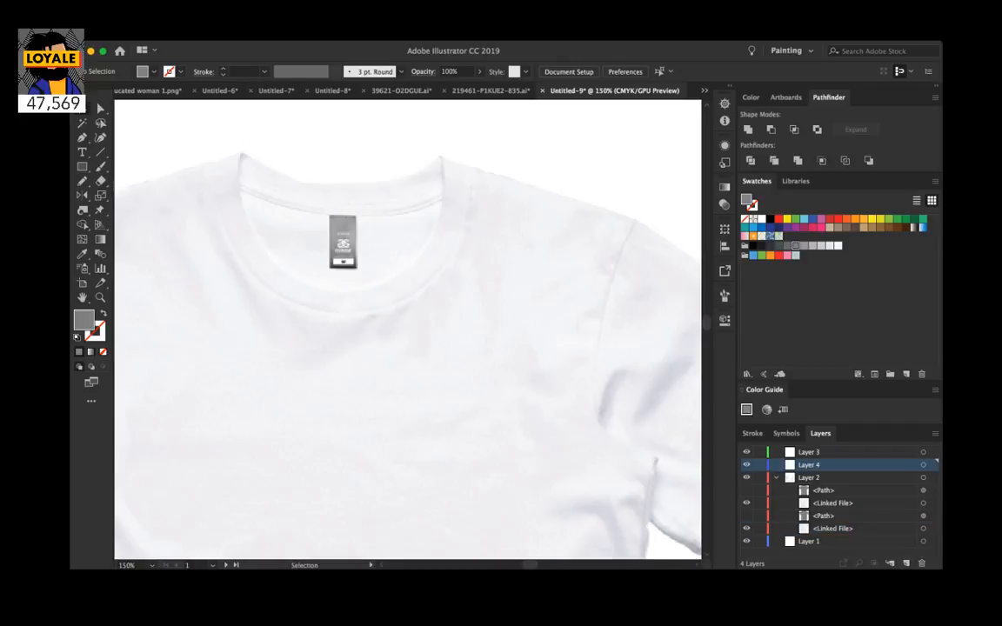
left_click_drag(821, 465, 822, 521)
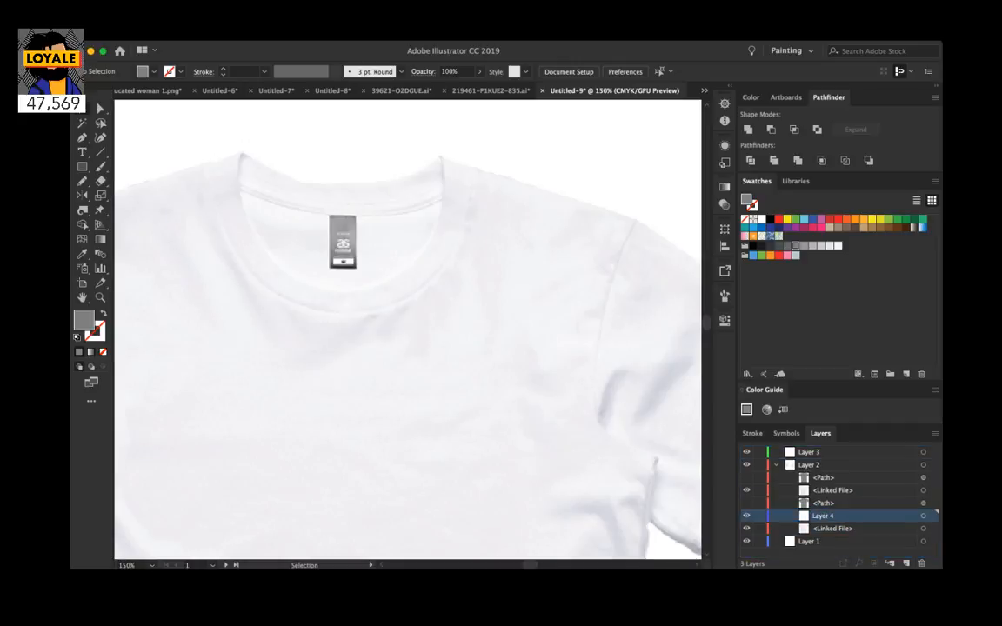
key("super+=")
key("super+=")
key("super+=")
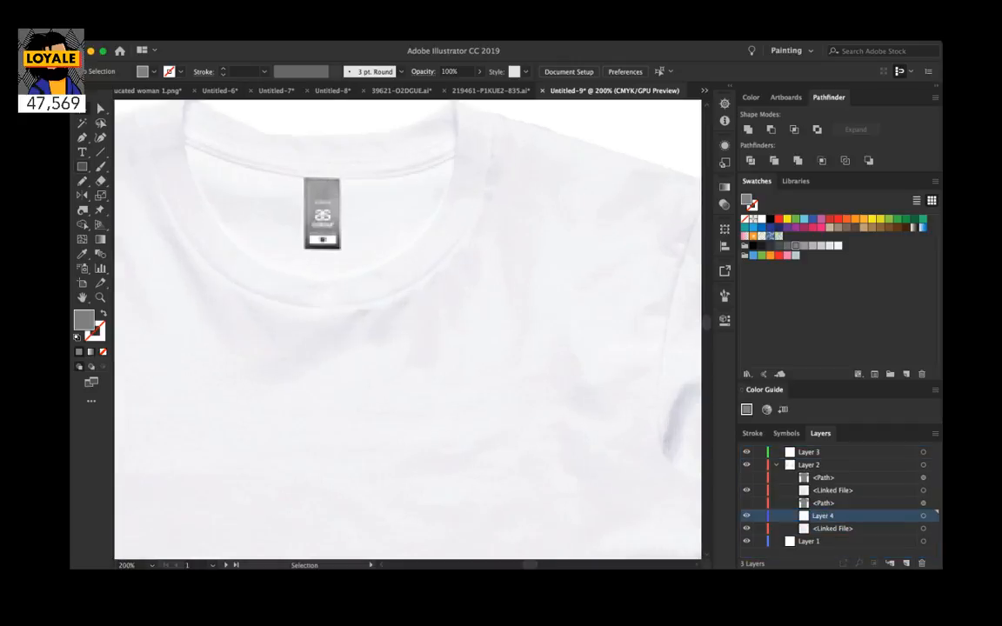
scroll(407, 328, "up", 4)
scroll(407, 329, "left", 3)
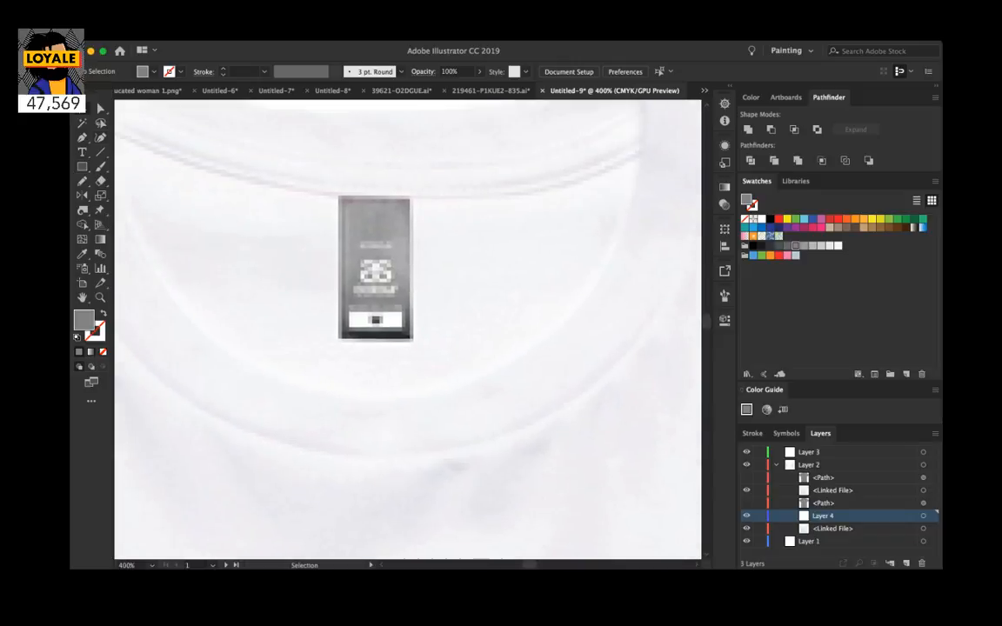
key("m")
left_click_drag(348, 227, 407, 331)
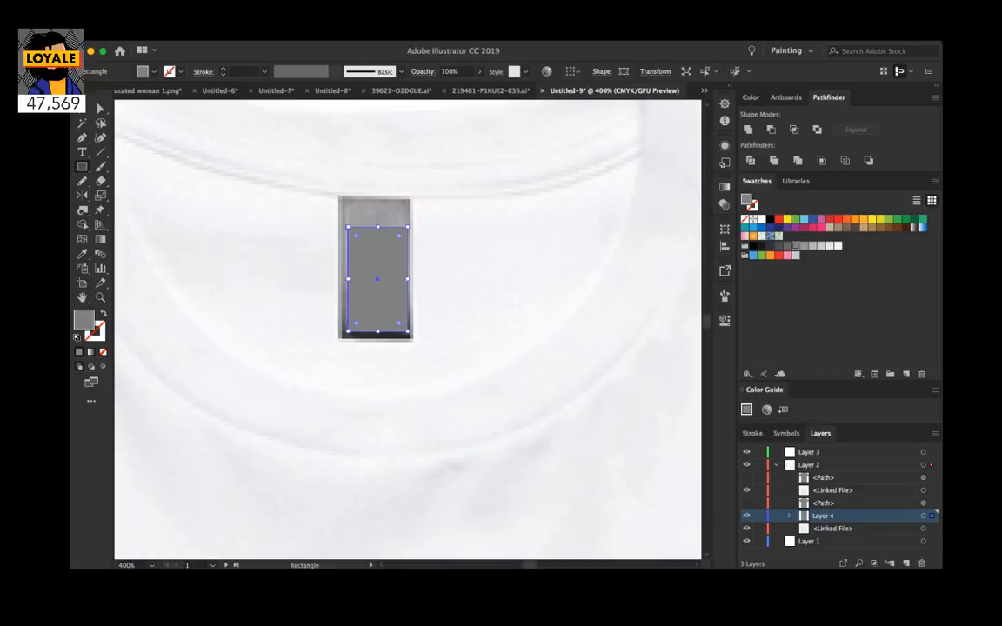
key("Delete")
Step: Sample a grey from the front shirt's neck label and try a Paintbrush stroke over the label's logo
left_click(101, 166)
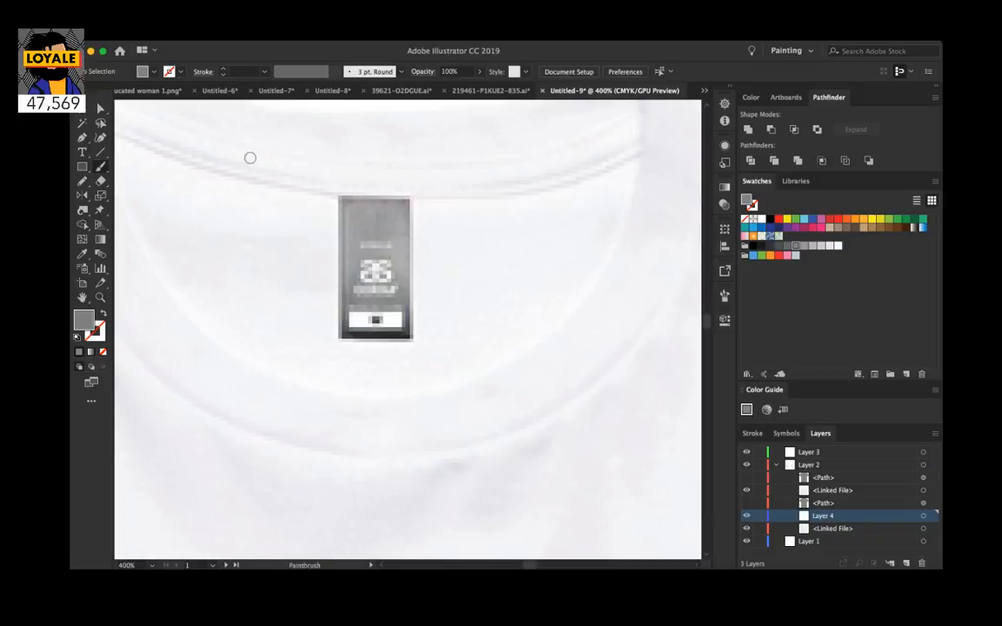
left_click(83, 254)
left_click(376, 227)
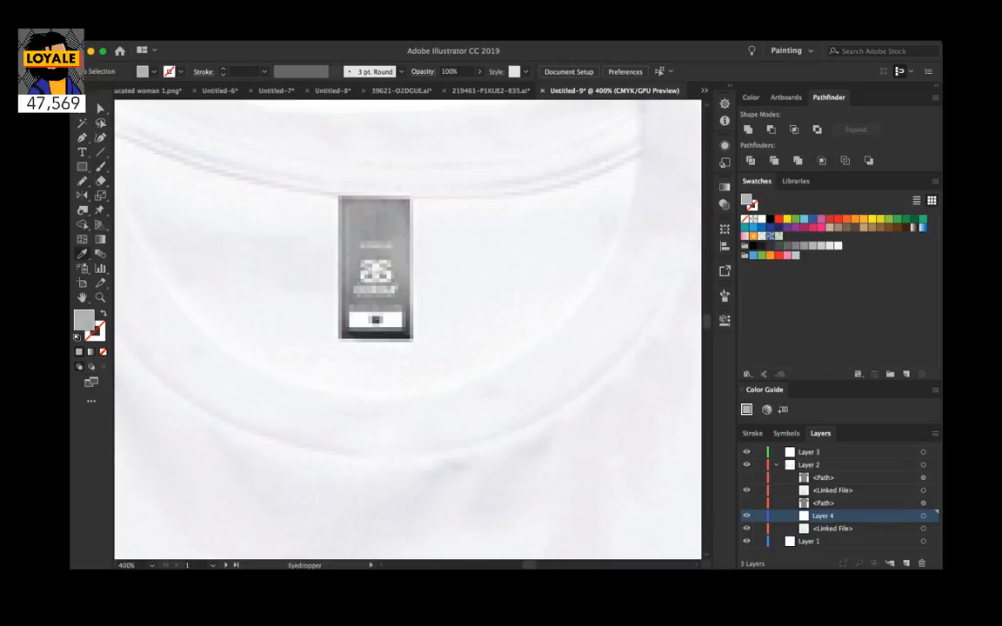
key("b")
left_click_drag(363, 263, 380, 264)
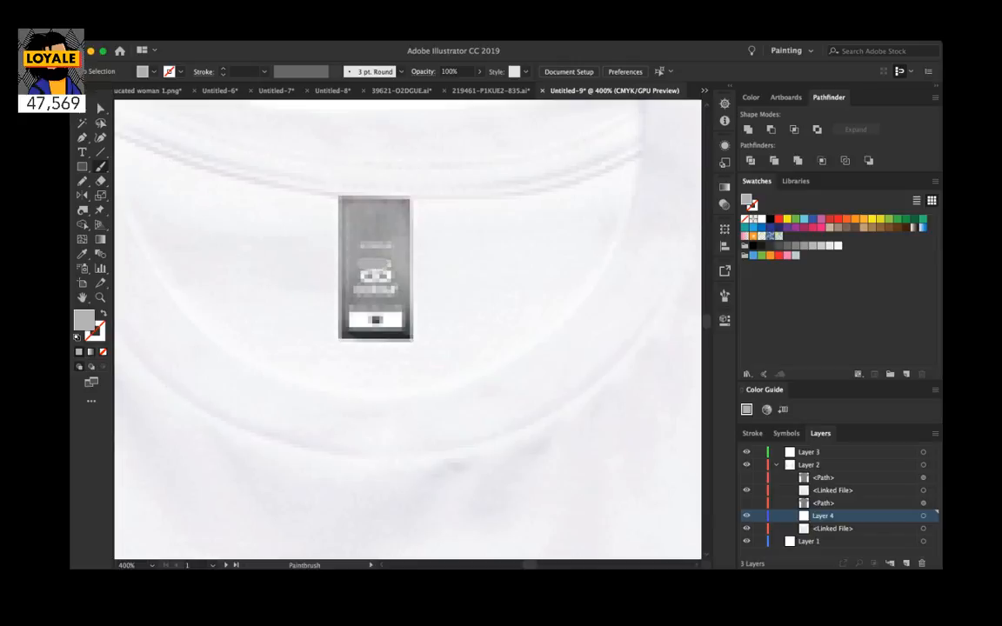
key("shift+x")
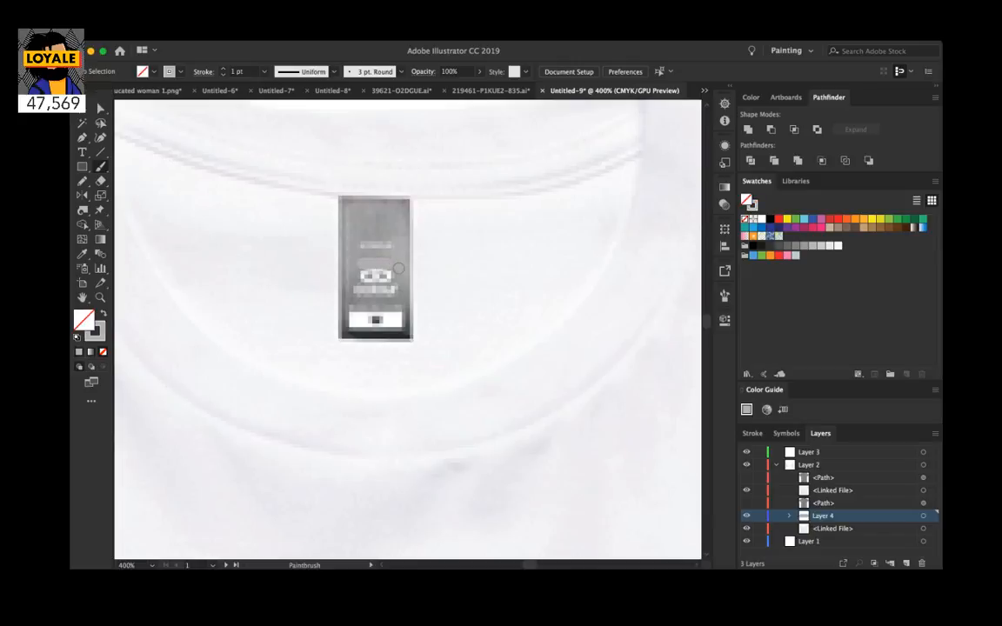
key("shift+x")
Step: Paint grey brush strokes over the neck label's logo and text lines, and check them beneath the front T-shirt path
key("super+equal")
key("super+equal")
key("super+equal")
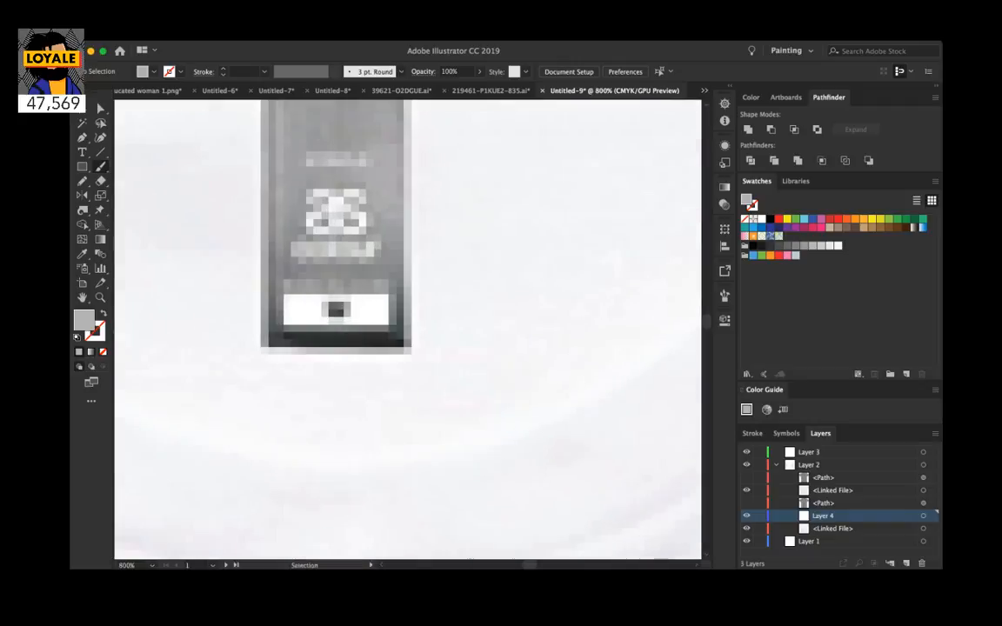
left_click_drag(399, 267, 490, 416)
key("i")
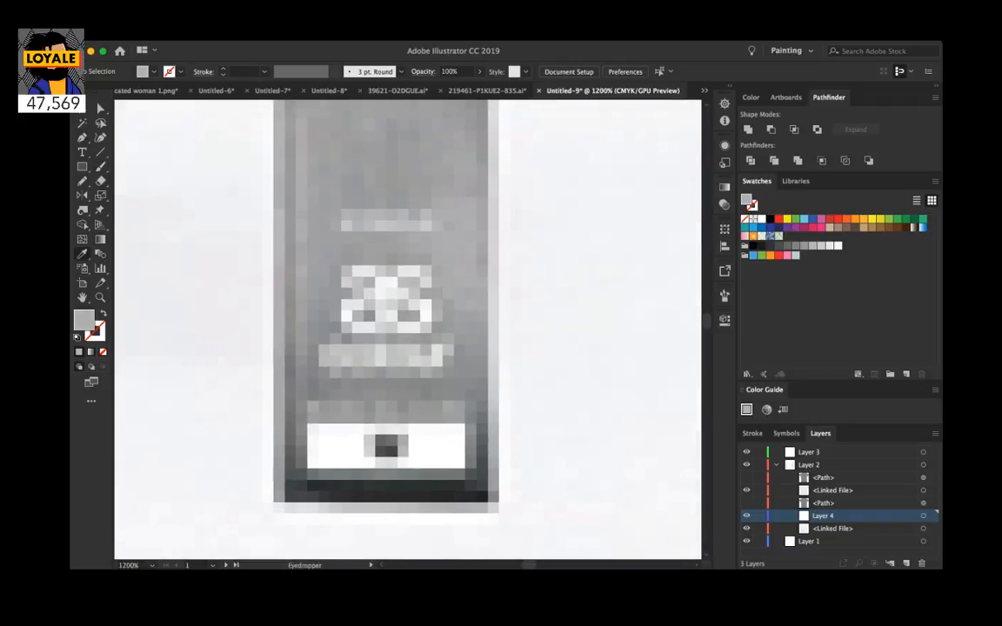
key("b")
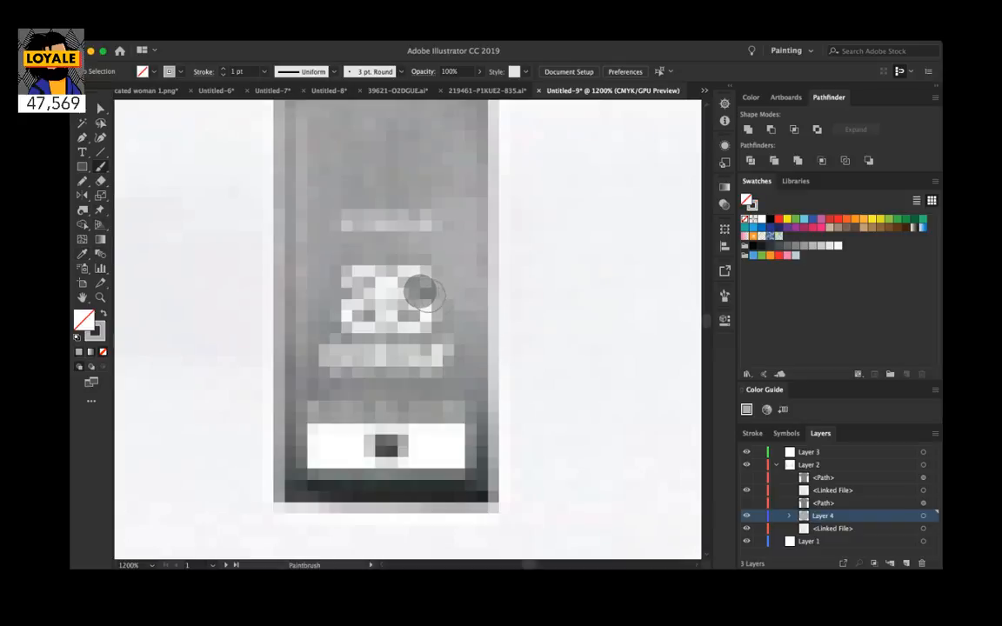
mouse_move(420, 287)
left_mouse_down()
mouse_move(361, 322)
mouse_move(432, 313)
mouse_move(323, 367)
mouse_move(401, 348)
mouse_move(433, 366)
left_mouse_up()
mouse_move(403, 322)
left_mouse_down()
mouse_move(430, 314)
mouse_move(432, 286)
mouse_move(404, 284)
left_mouse_up()
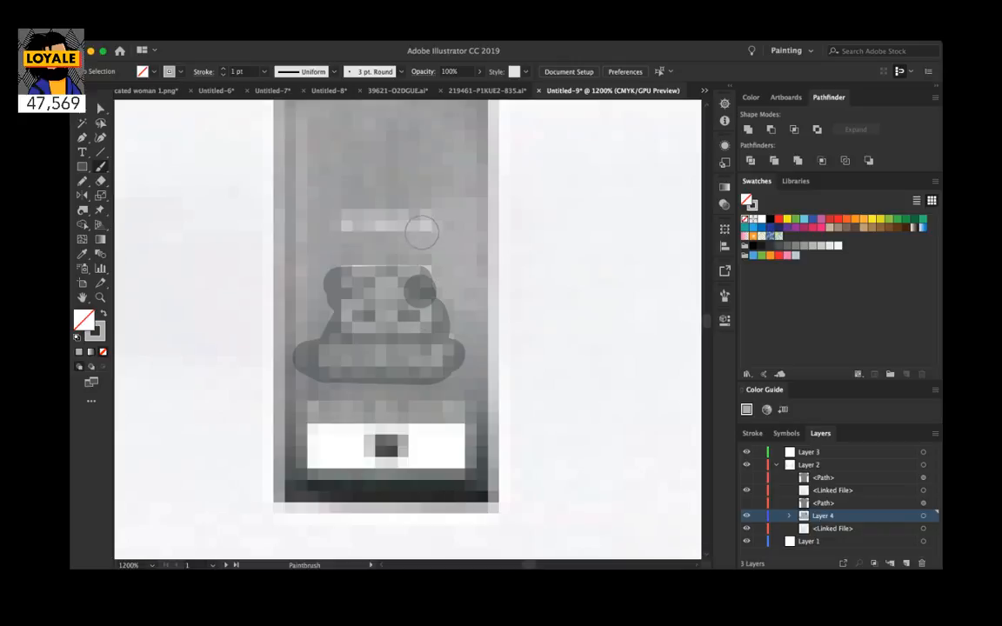
left_click_drag(427, 221, 356, 221)
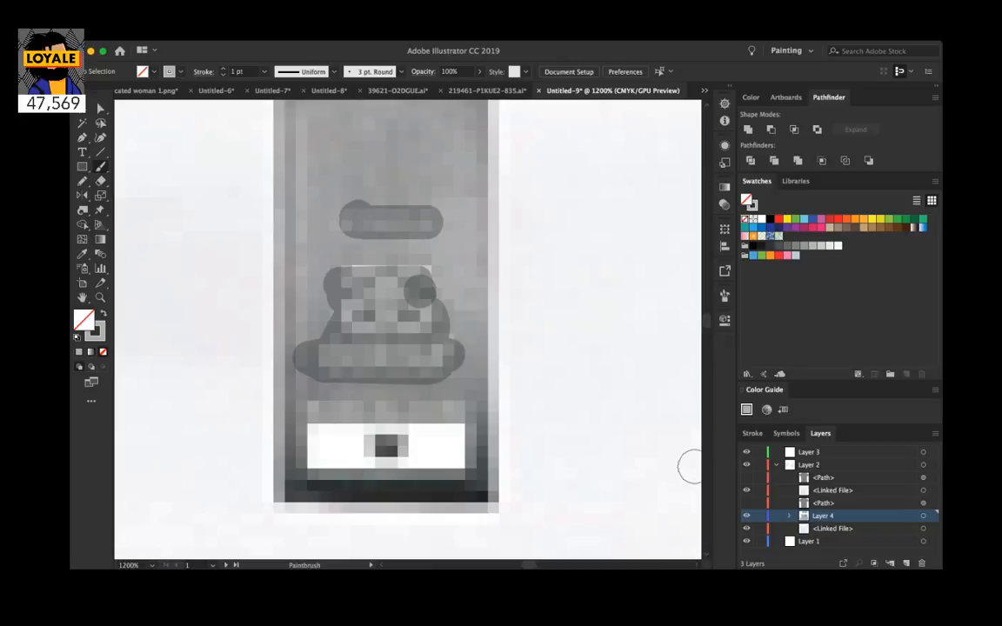
left_click(746, 503)
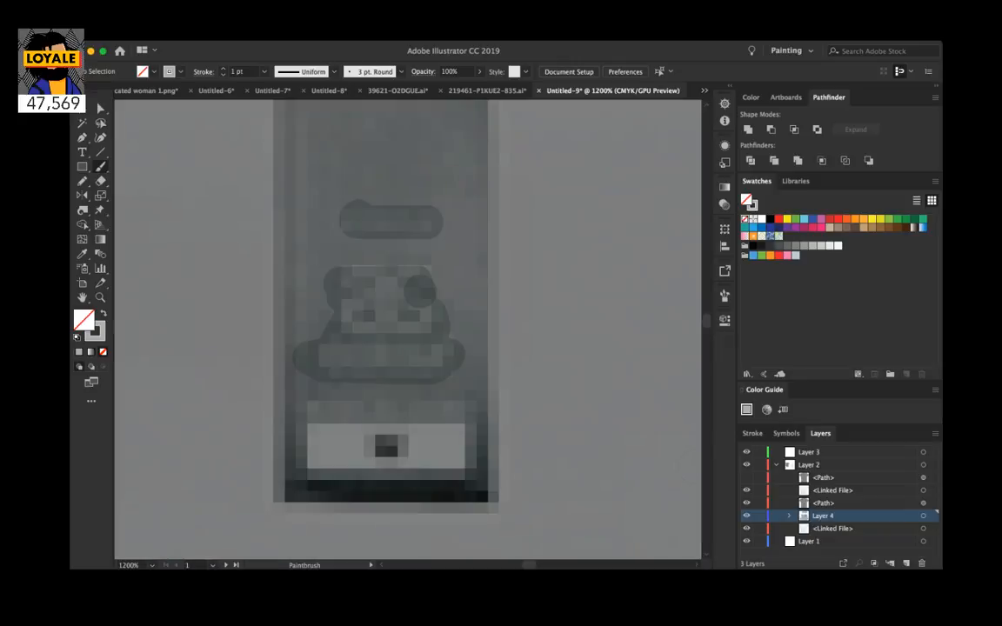
left_click(746, 503)
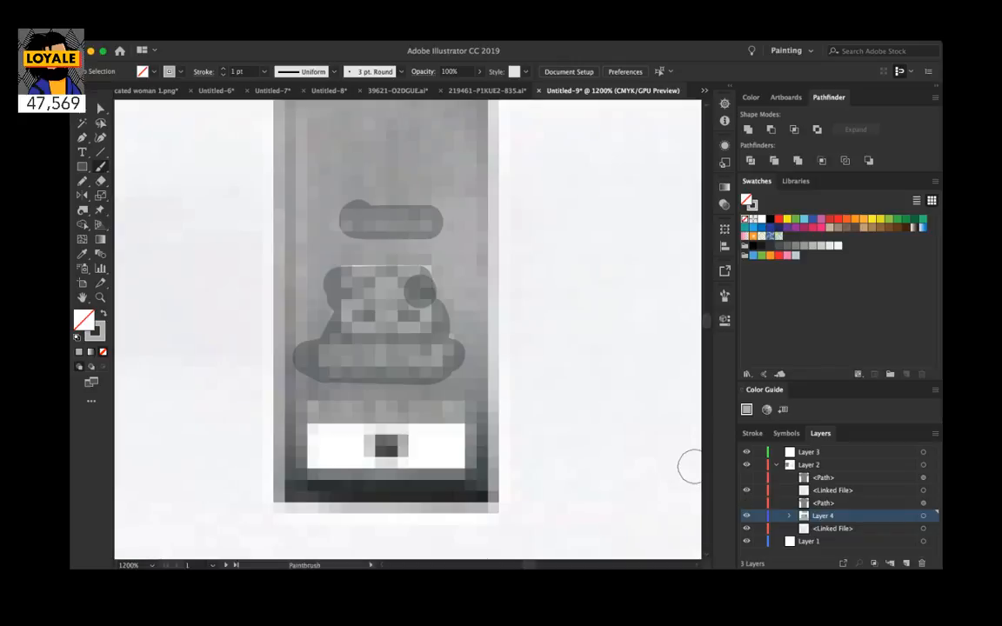
Step: Try further brush strokes over the neck label's logo, select the stroke layer's contents, and undo the strokes
key("super+minus")
key("super+minus")
key("super+minus")
key("super+minus")
key("super+minus")
key("super+minus")
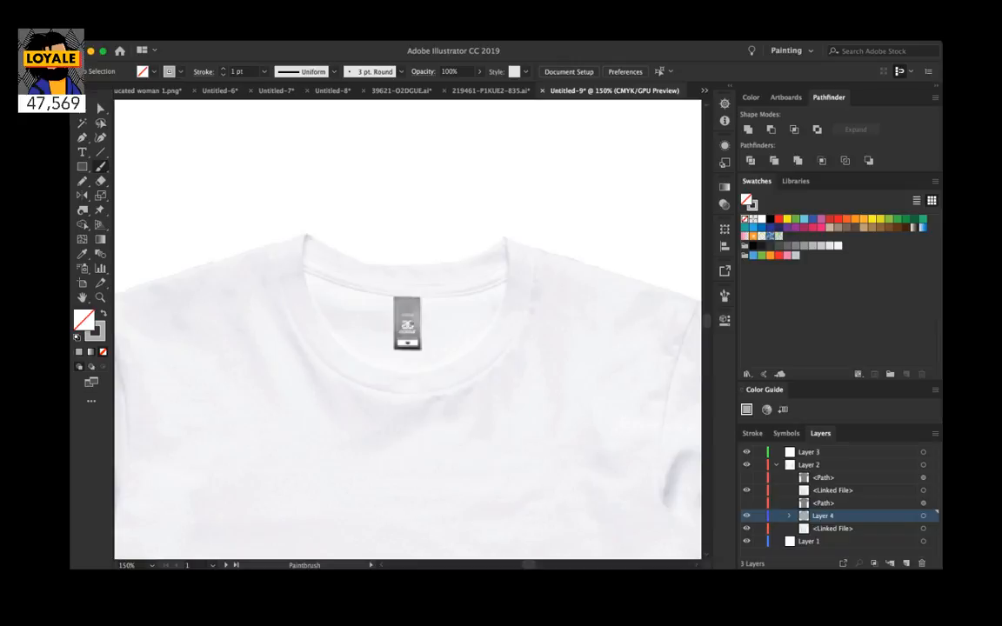
left_click(762, 246)
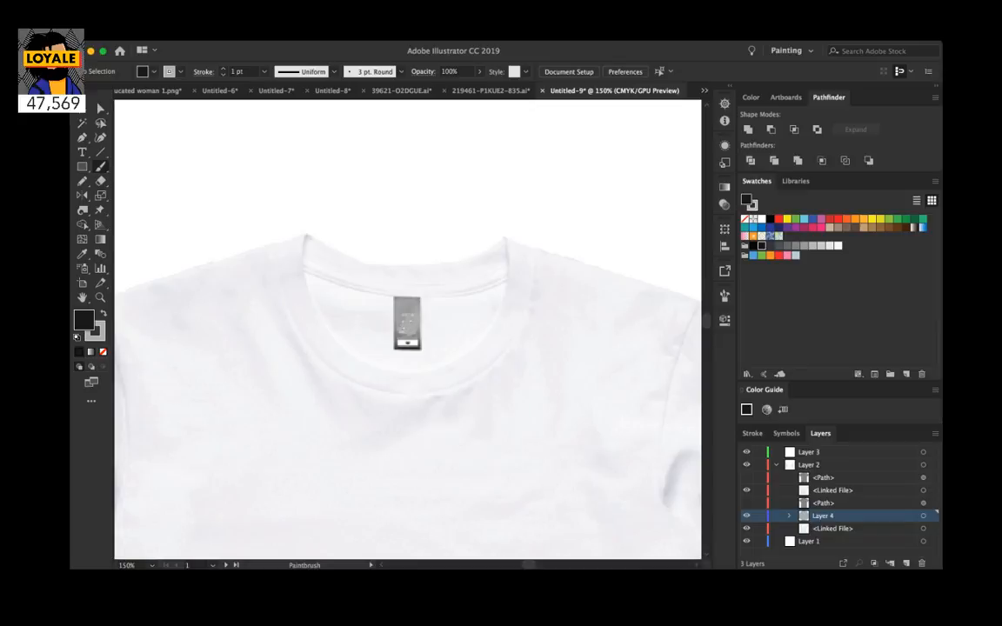
key("slash")
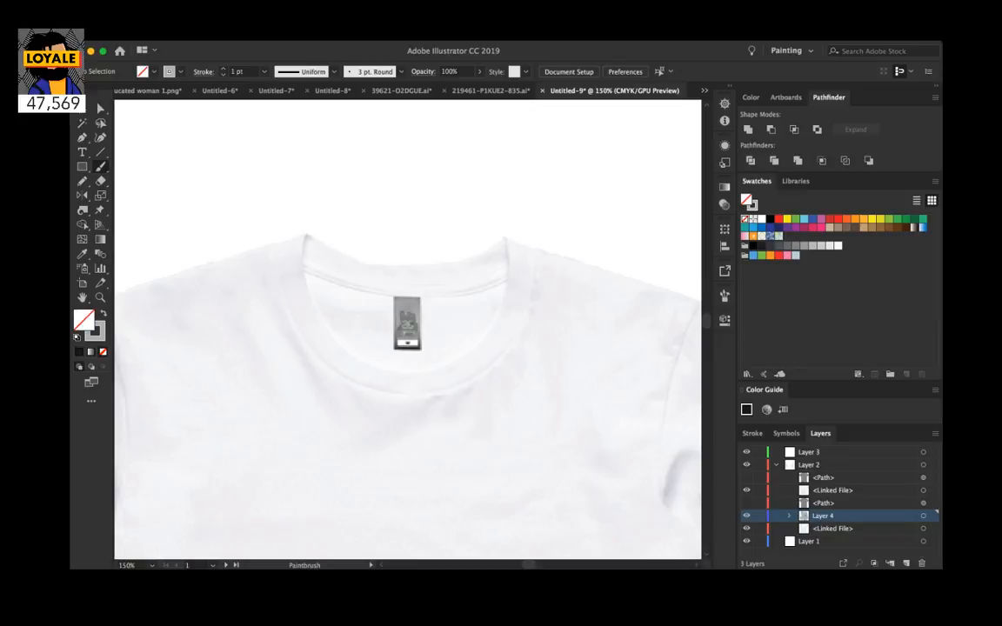
left_click(923, 516)
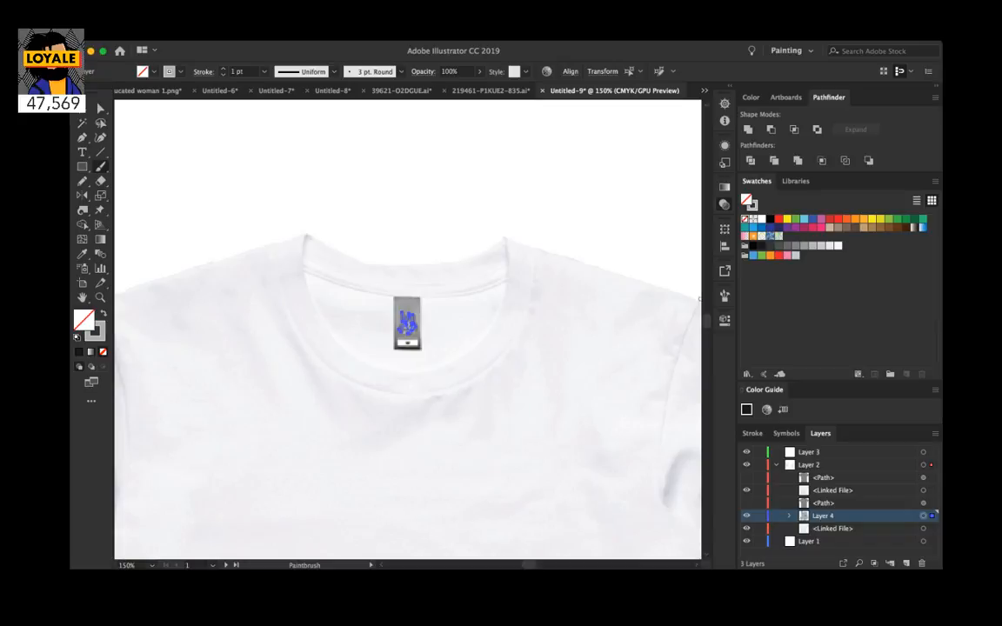
key("super+z")
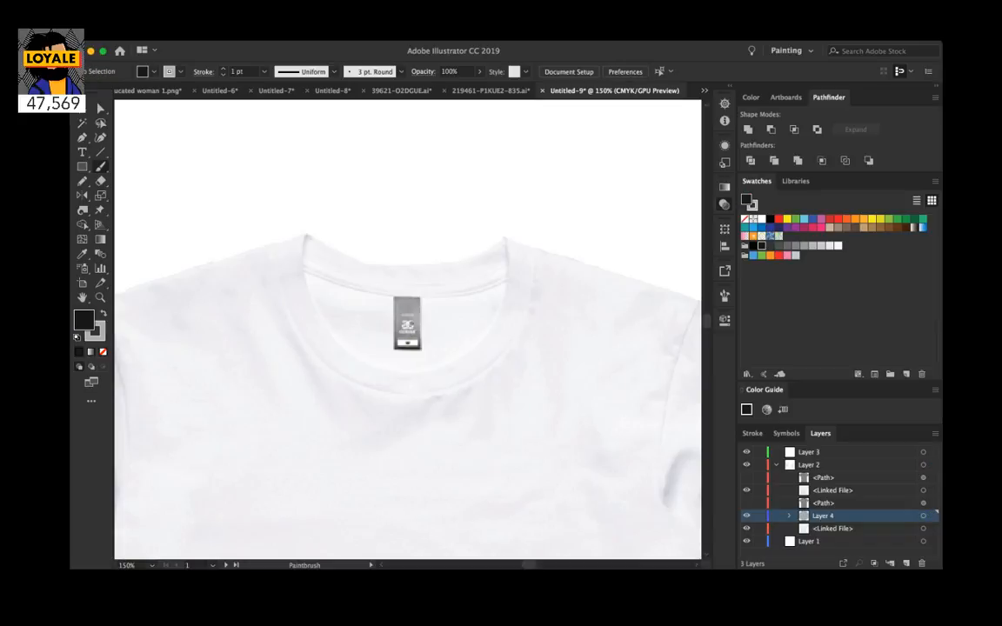
Step: Draw a small rectangle over the neck label's logo and fill it with a medium grey swatch
left_click(82, 166)
left_click_drag(399, 310, 418, 333)
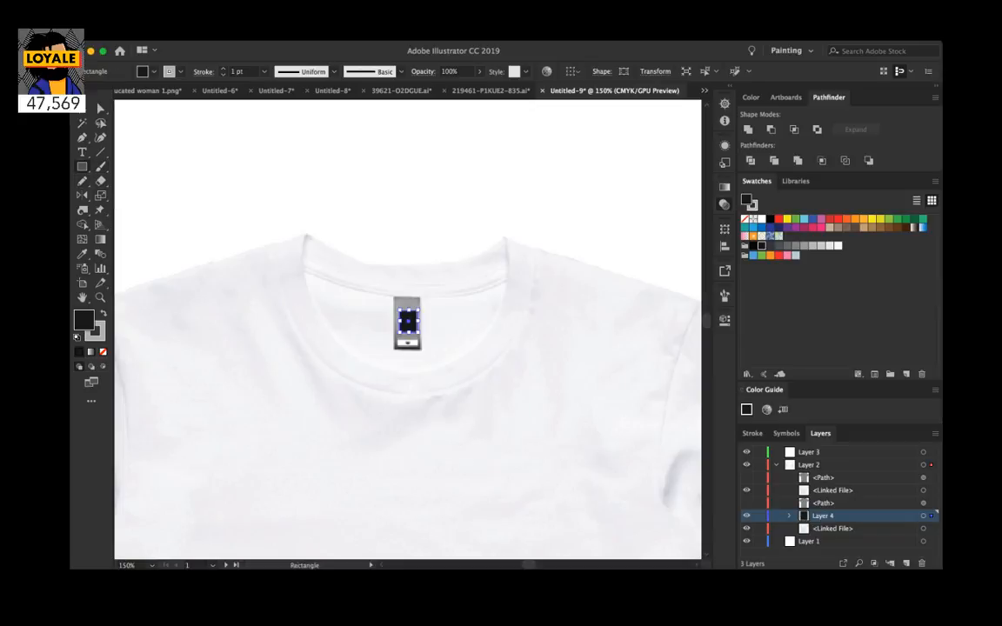
left_click(787, 246)
key("v")
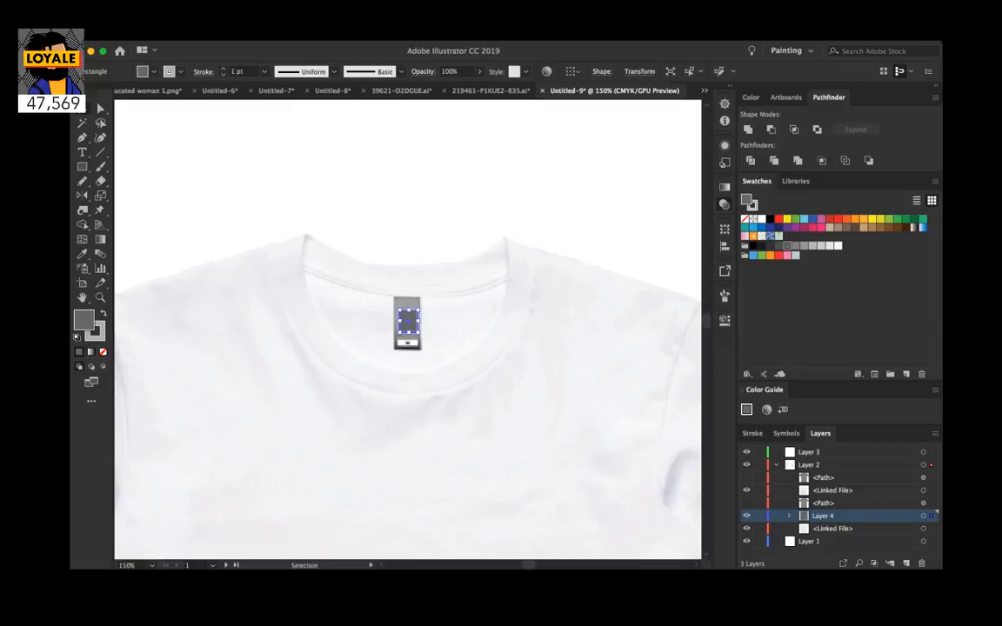
Step: Stretch the grey rectangle so it covers the neck label's logo and text above the white strip, and deselect it
left_click_drag(408, 310, 397, 317)
scroll(407, 328, "right", 2)
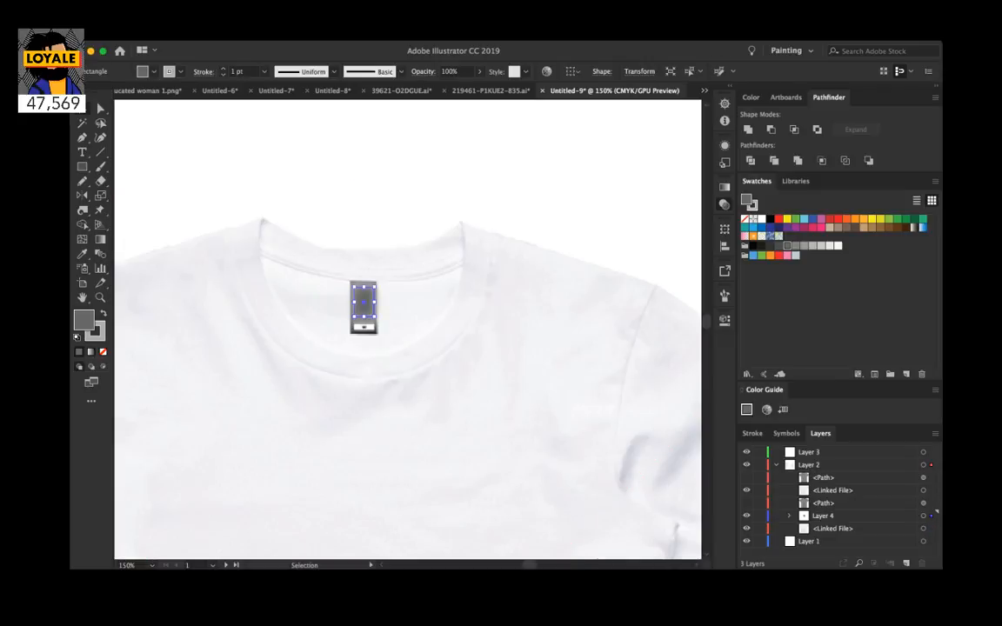
key("Down")
key("Down")
key("Down")
key("Down")
key("Down")
key("Down")
left_click_drag(363, 293, 364, 285)
key("super+shift+a")
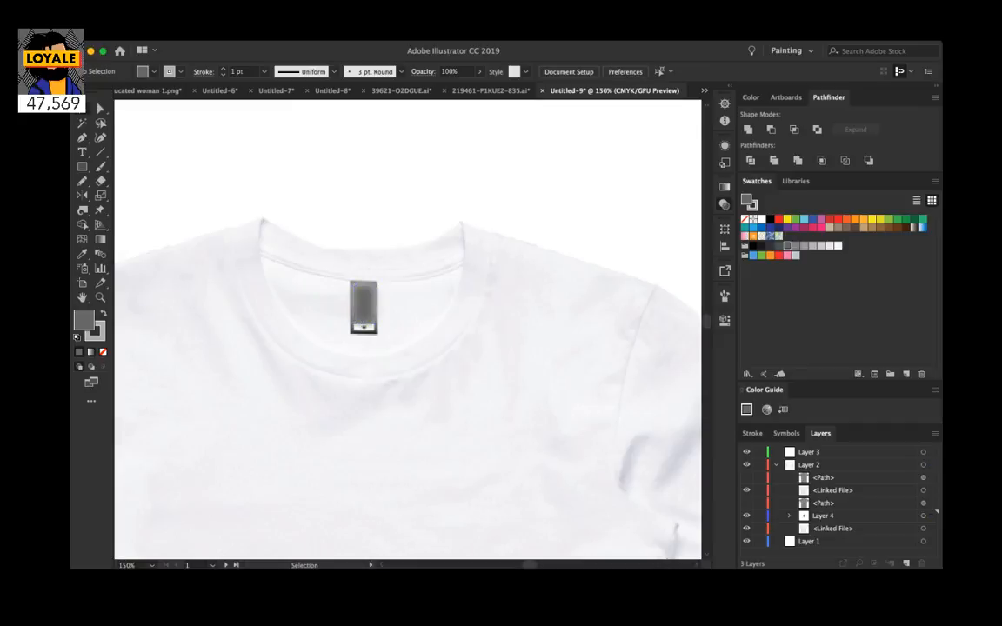
Step: Show the front T-shirt path again and bring the whole front shirt into view
key("super+minus")
key("super+minus")
key("super+minus")
scroll(407, 328, "down", 3)
scroll(407, 328, "right", 3)
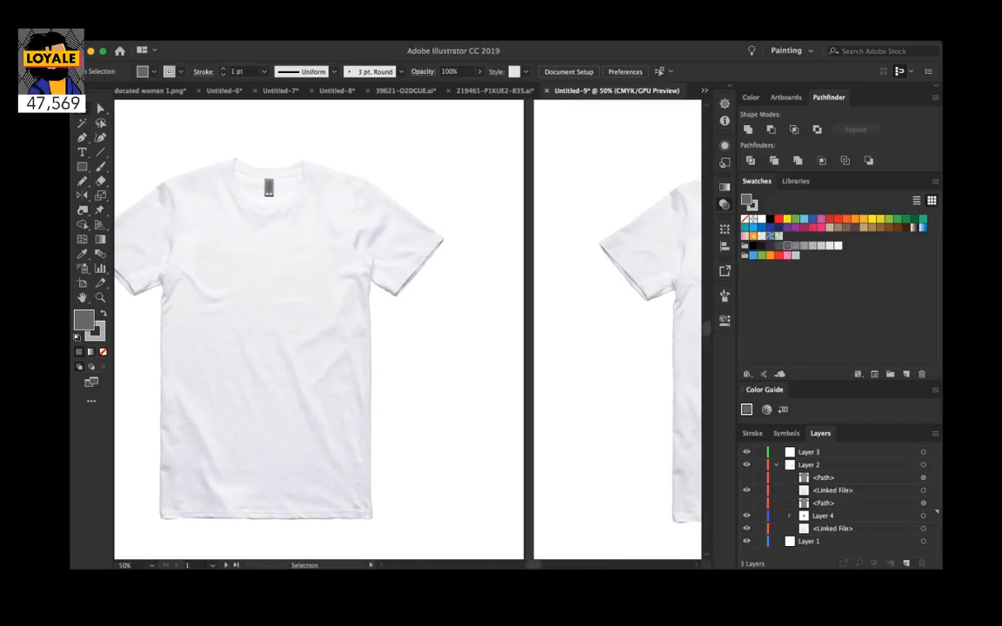
left_click(746, 504)
scroll(405, 331, "left", 5)
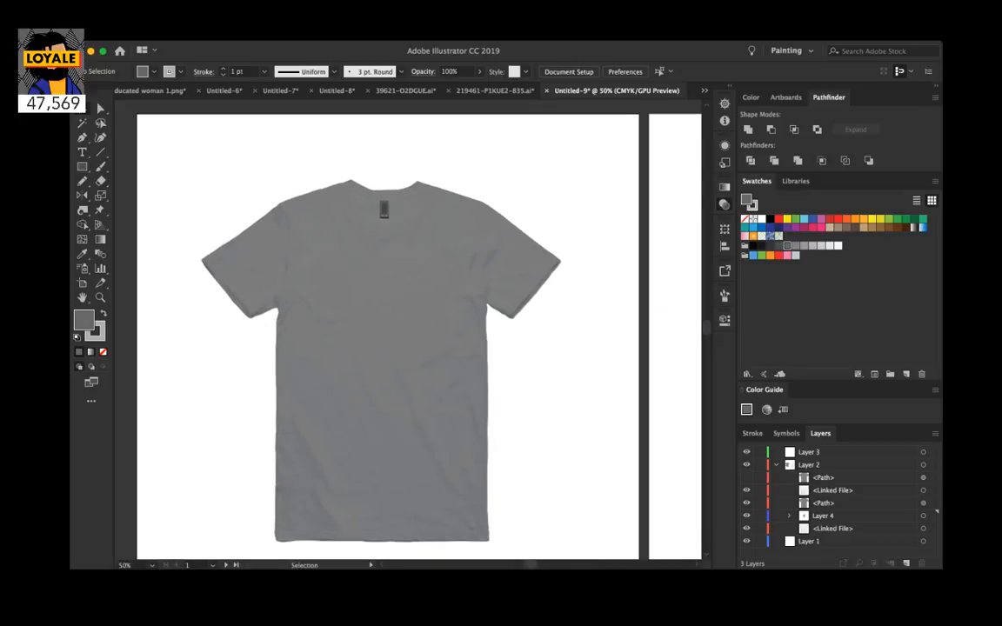
Step: Test yellow, orange and other swatches on the front T-shirt path, settling on a brown fill
left_click(381, 360)
left_click(786, 218)
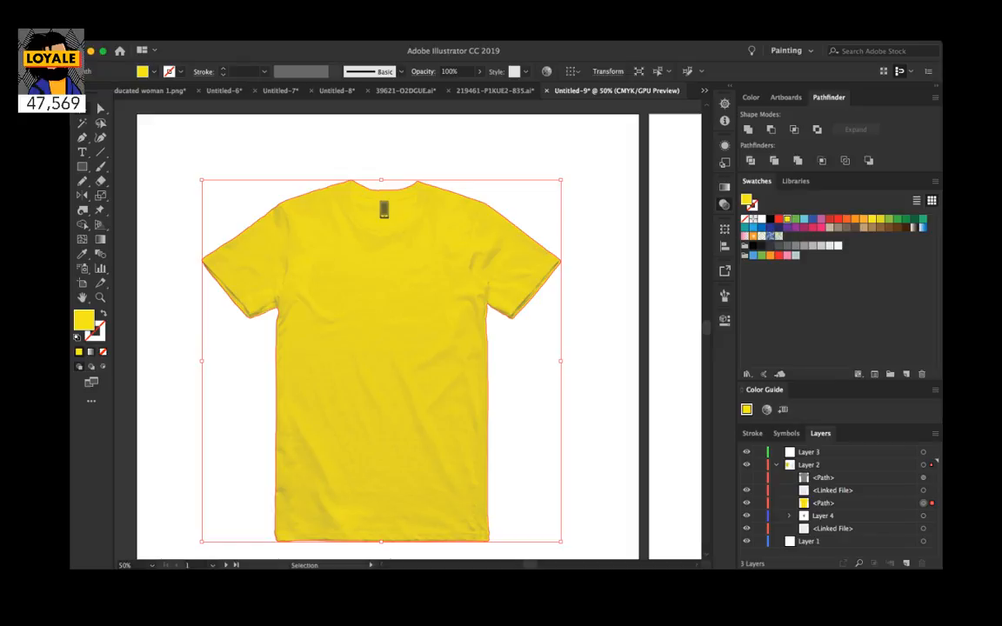
left_click(855, 218)
left_click(864, 218)
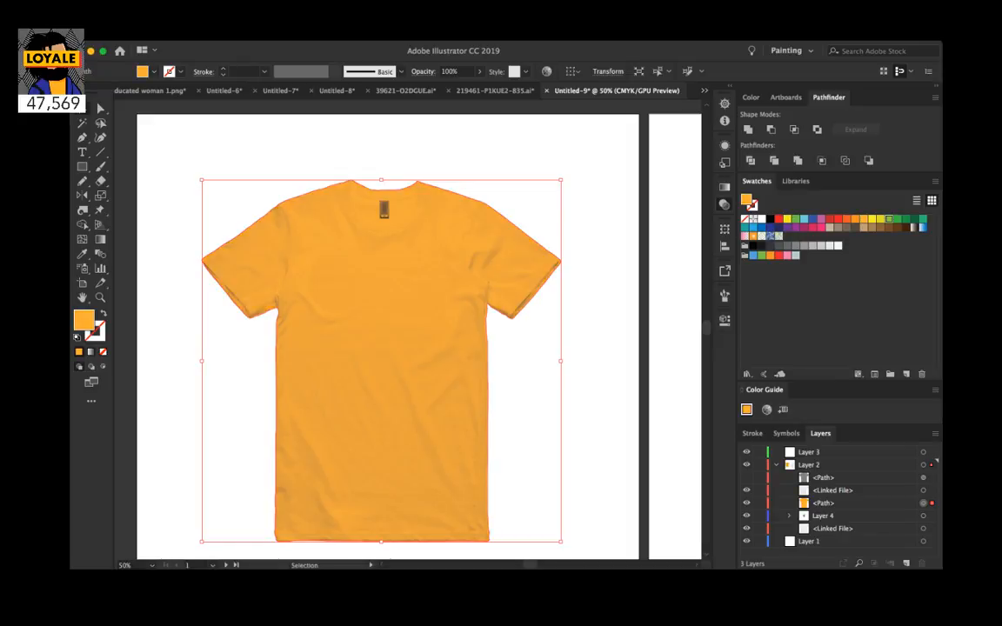
left_click(888, 219)
left_click(880, 219)
left_click(880, 228)
Step: Duplicate the front shirt photo, place the copy directly above the front T-shirt path, and change its blending so the brown shows through
left_click(832, 528)
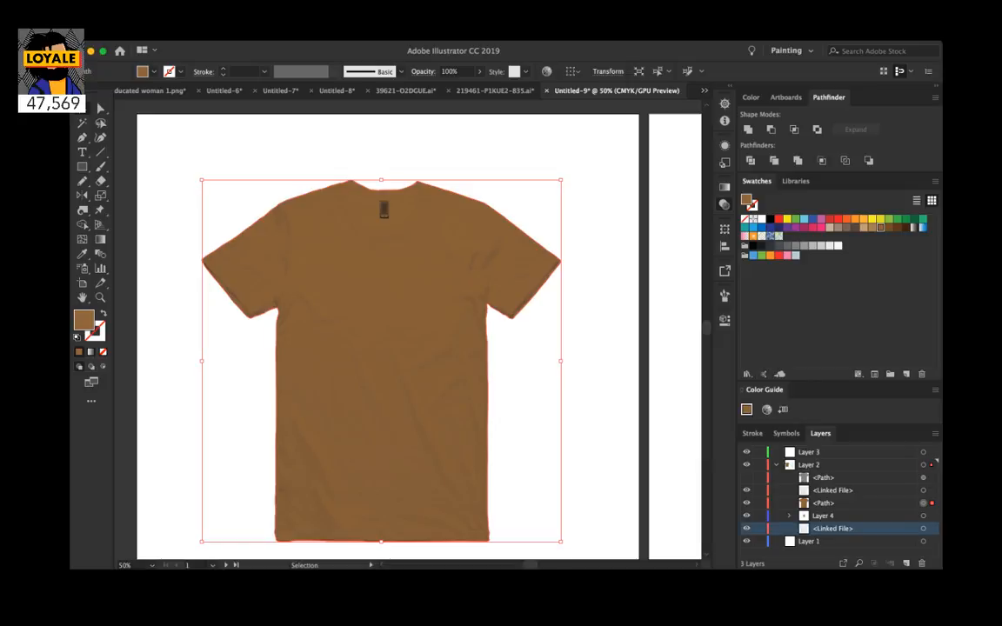
left_click_drag(832, 529, 906, 564)
left_click(833, 528)
left_click_drag(832, 528, 832, 501)
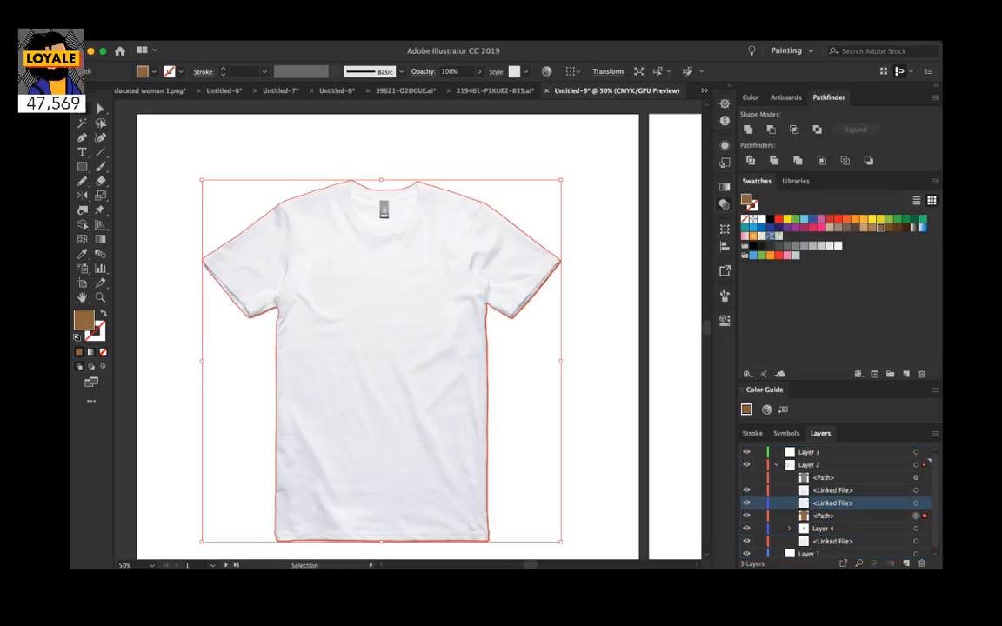
left_click(916, 503)
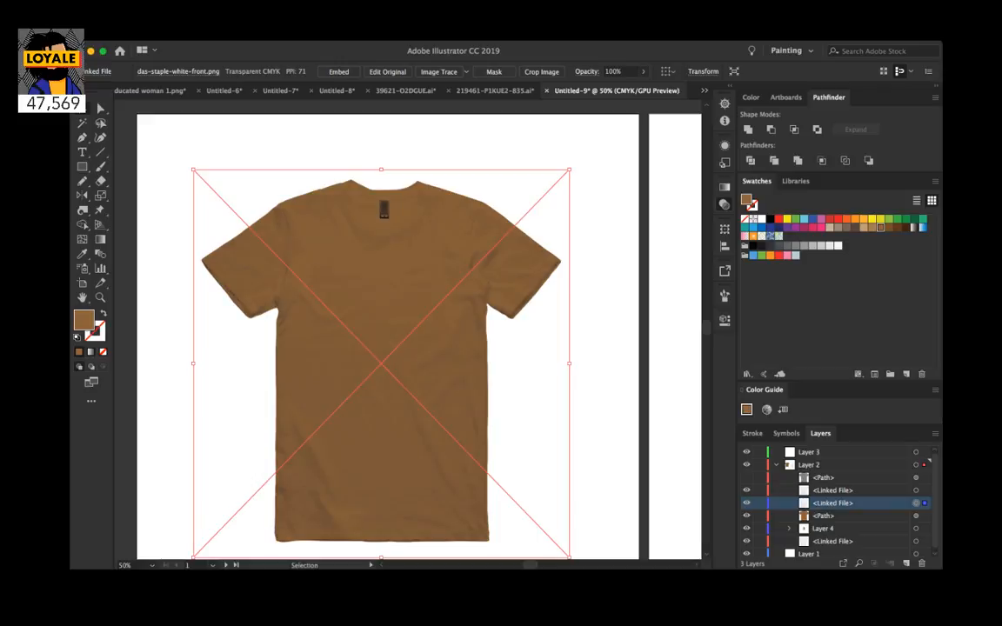
Step: Paste a second blended copy of the front shirt photo in front, and toggle its visibility to compare the shading
left_click_drag(832, 502, 832, 548)
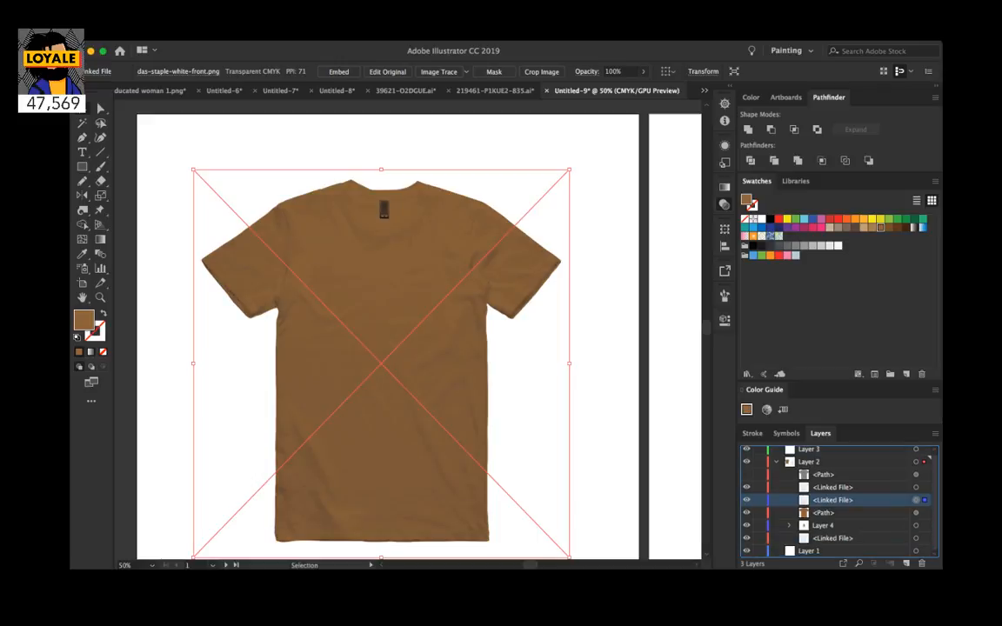
key("super+f")
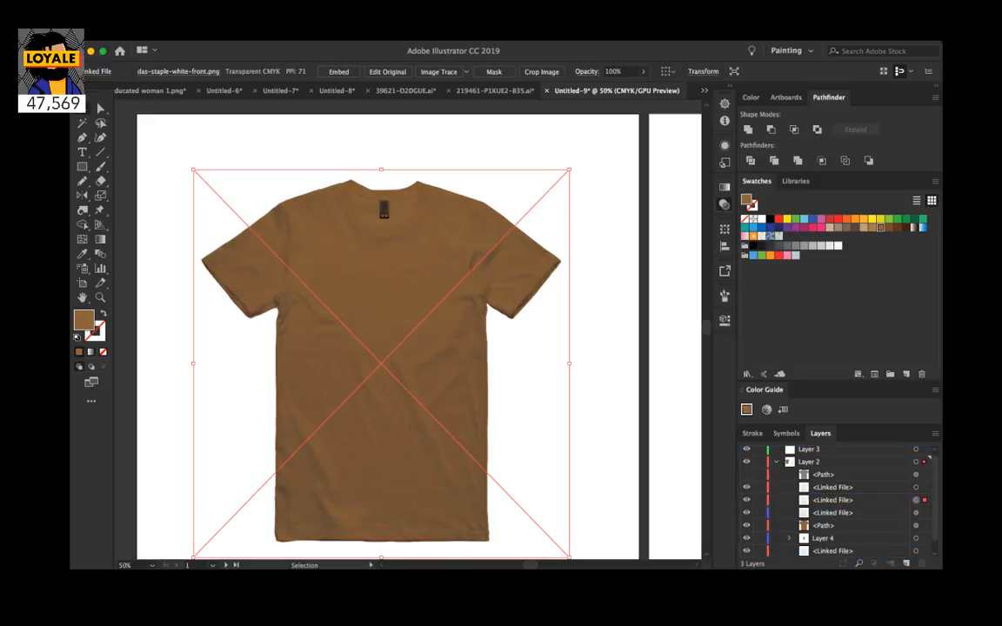
key("super+shift+a")
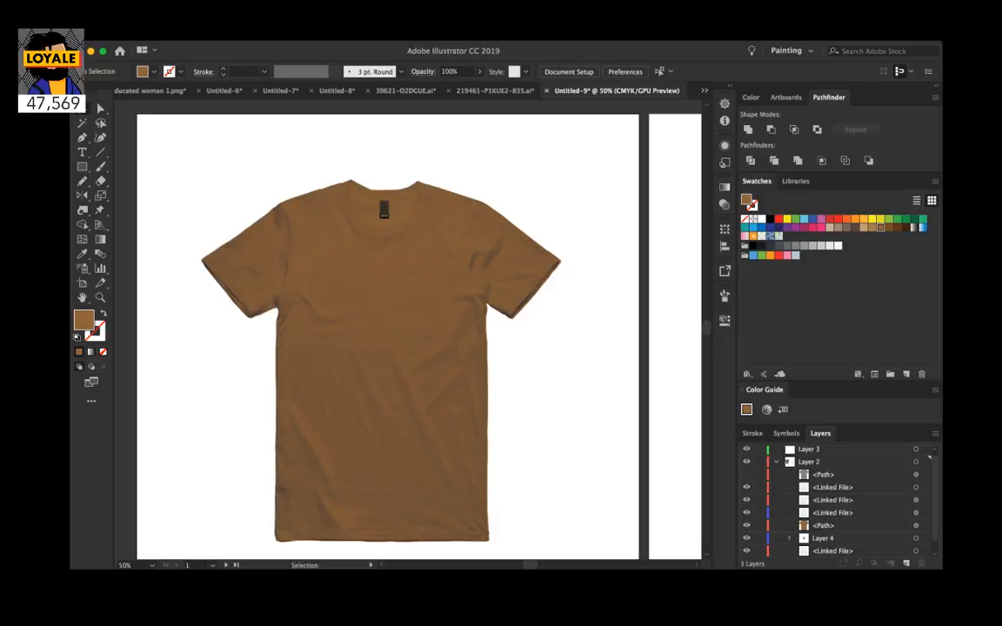
left_click(746, 500)
left_click(746, 500)
Step: Add a new layer above Layer 2 and draw a small curved fold shape with the Pen tool near the right-hand sleeve seam
left_click(832, 513)
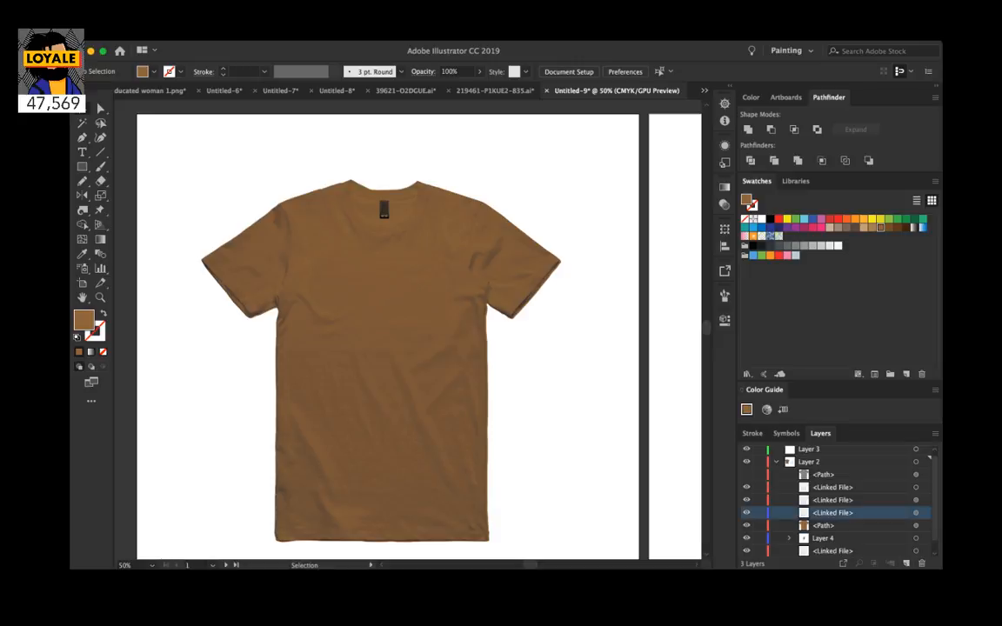
left_click(832, 500)
left_click(905, 564)
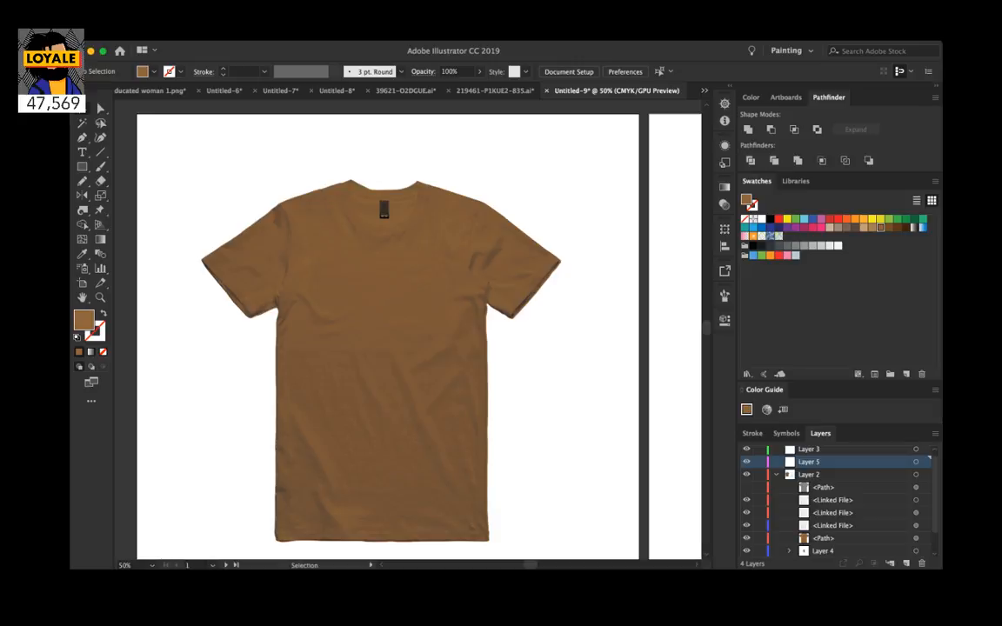
key("p")
key("super+equal")
key("super+equal")
scroll(407, 330, "up", 2)
scroll(408, 329, "left", 1)
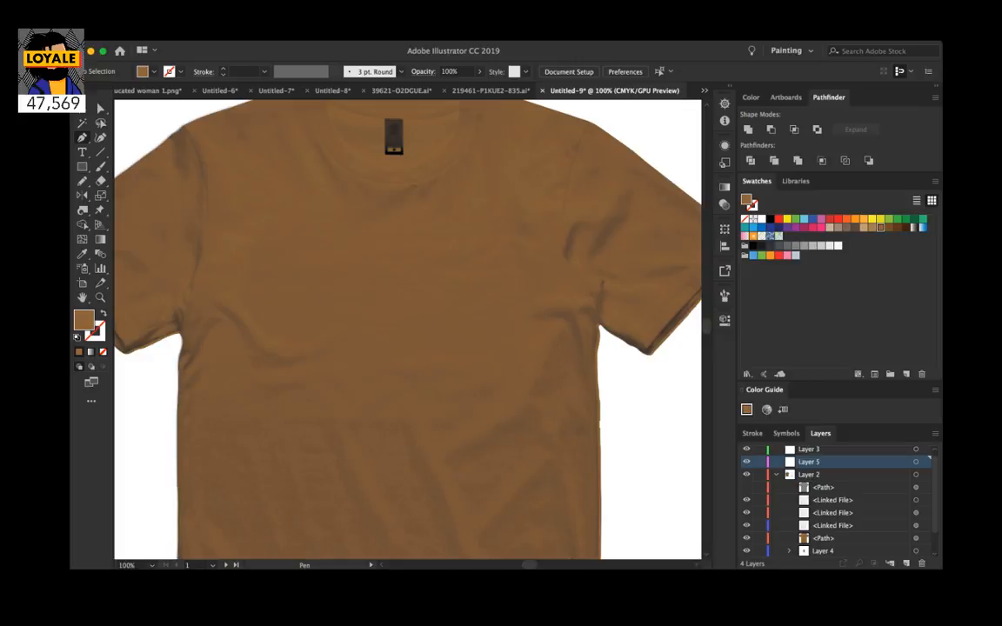
scroll(408, 330, "up", 2)
left_click(580, 287)
mouse_move(596, 257)
left_mouse_down()
mouse_move(611, 257)
mouse_move(571, 267)
mouse_move(583, 285)
mouse_move(594, 274)
left_mouse_up()
key("i")
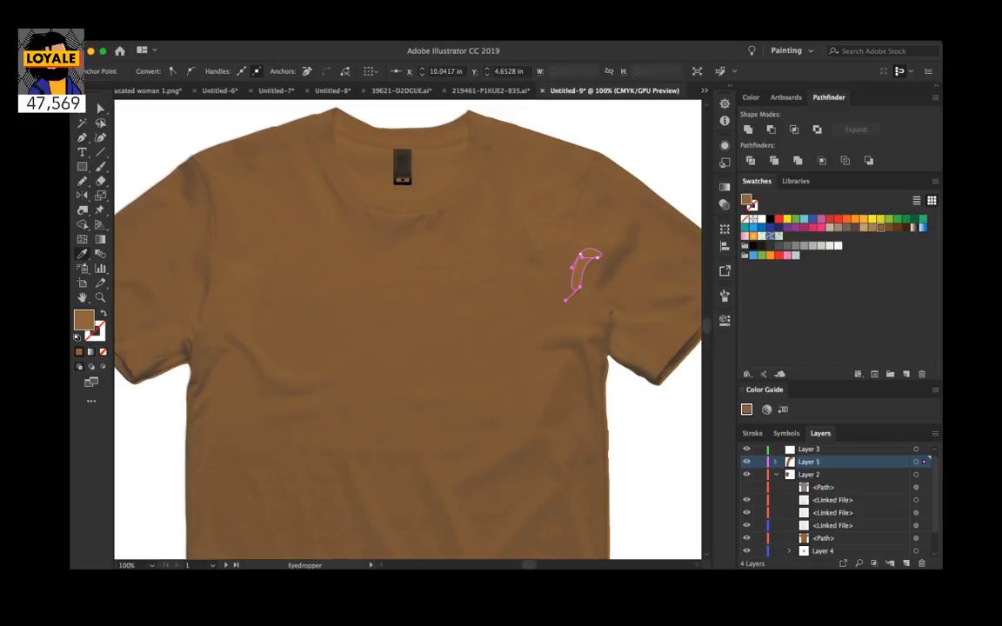
Step: Hide the front T-shirt path and fill the curved fold shape with a dark grey swatch
left_click(746, 538)
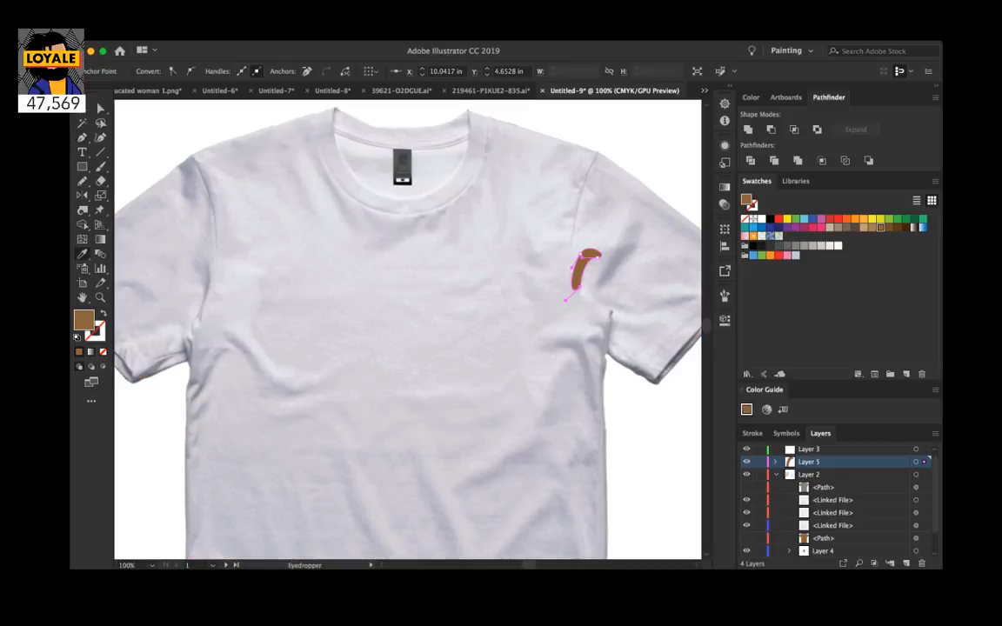
left_click(597, 258)
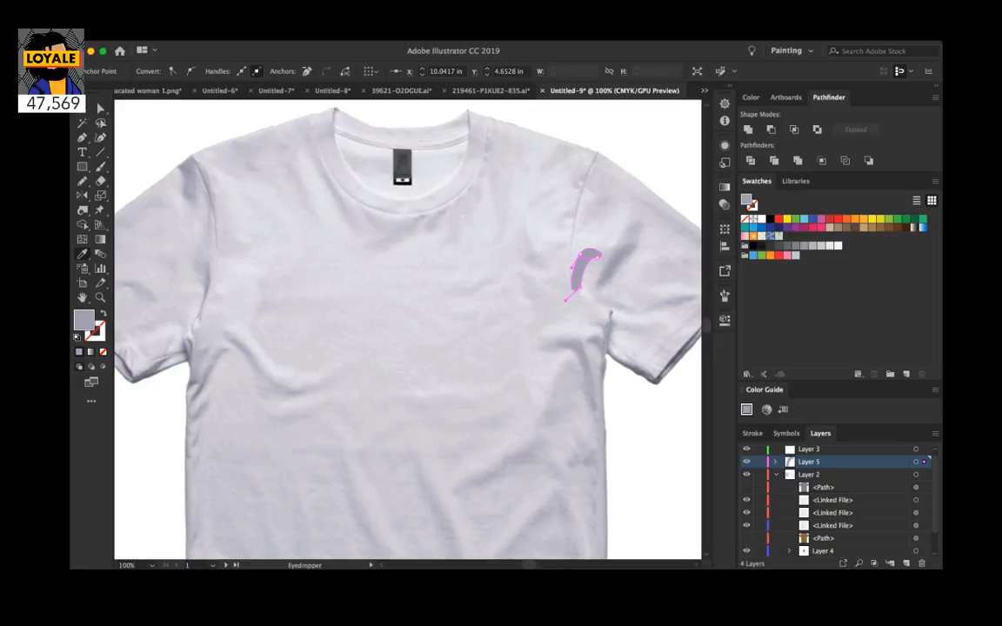
left_click(770, 247)
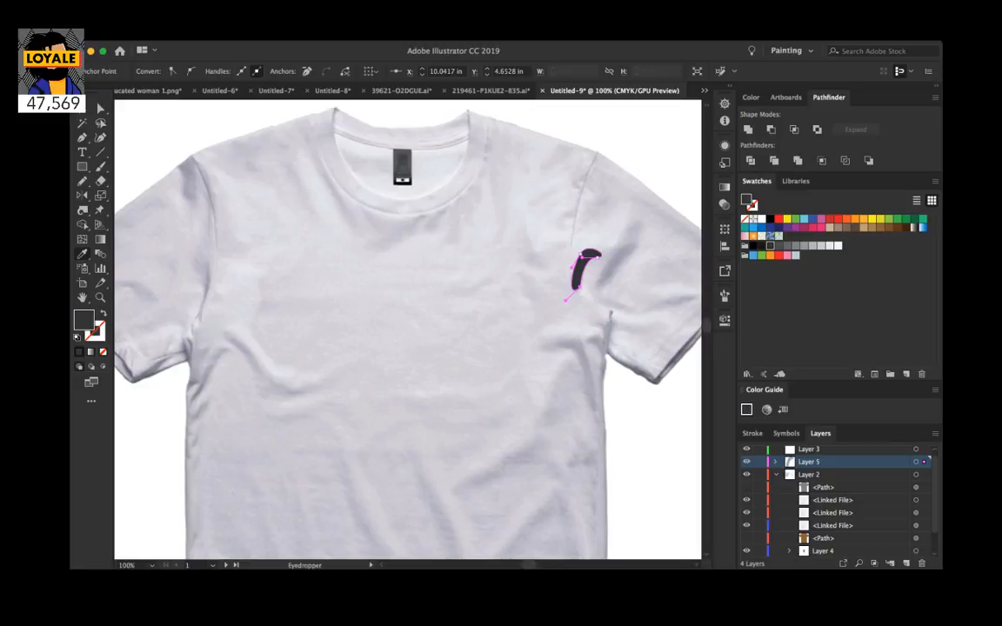
Step: Soften the dark fold shape with the last-used effect and move Layer 5 into Layer 2, directly above the front shirt photo copies
key("v")
key("super+shift+e")
key("super+shift+e")
key("super+z")
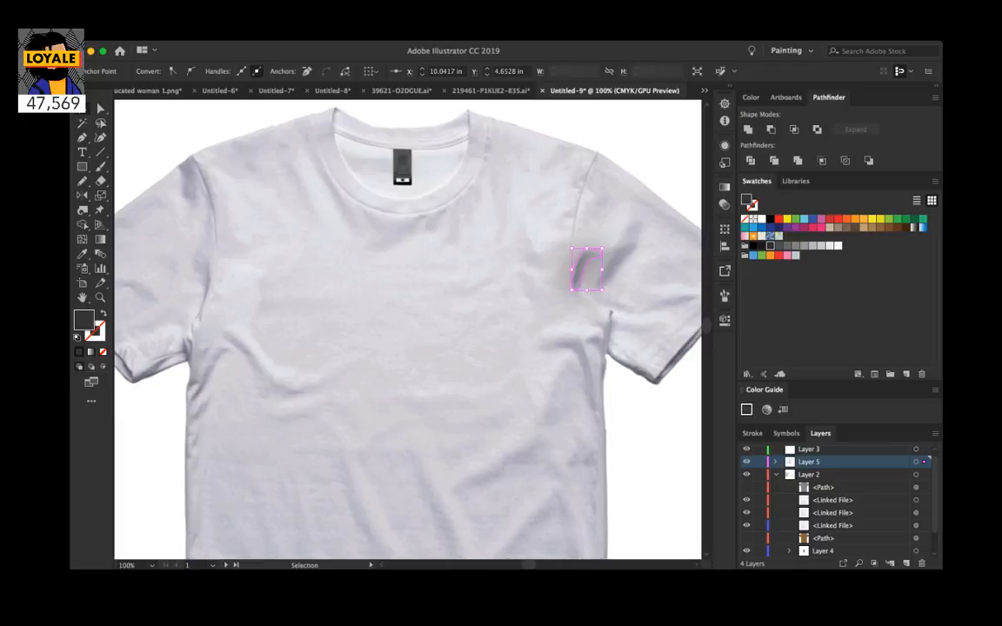
left_click_drag(810, 462, 817, 506)
left_click(915, 500)
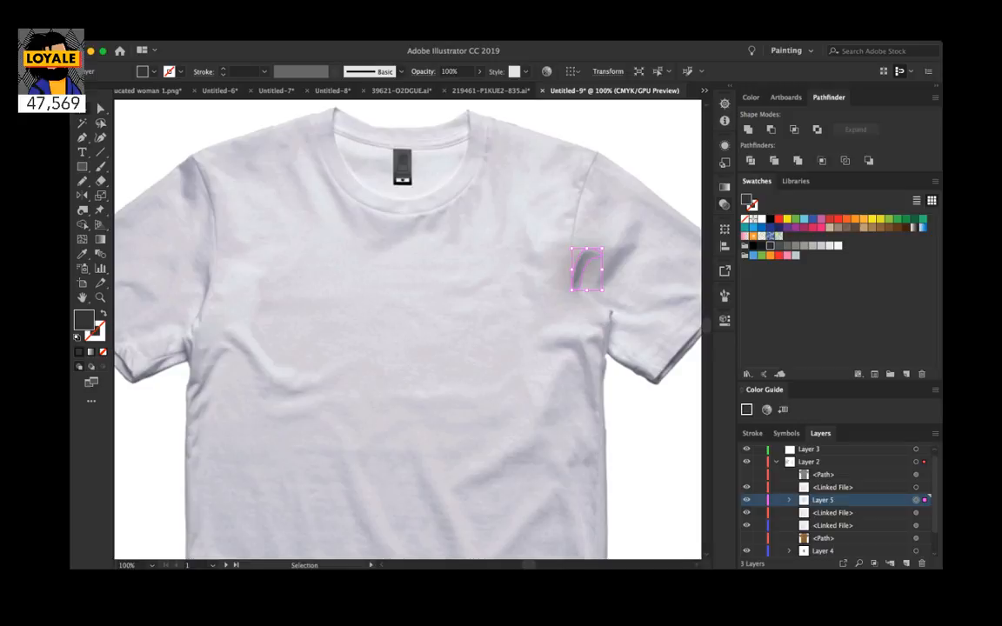
Step: Deselect the artwork and hide Layer 5 to view the front shirt without the added fold shadow
scroll(522, 295, "right", 3)
left_click(522, 278)
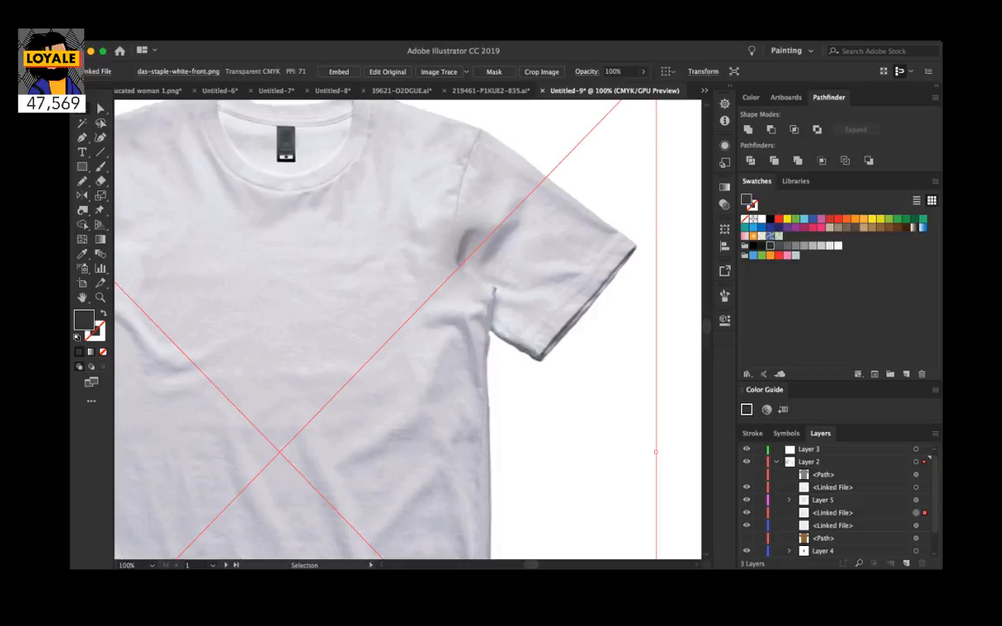
key("super+shift+a")
scroll(407, 329, "left", 1)
key("super+minus")
key("super+minus")
key("v")
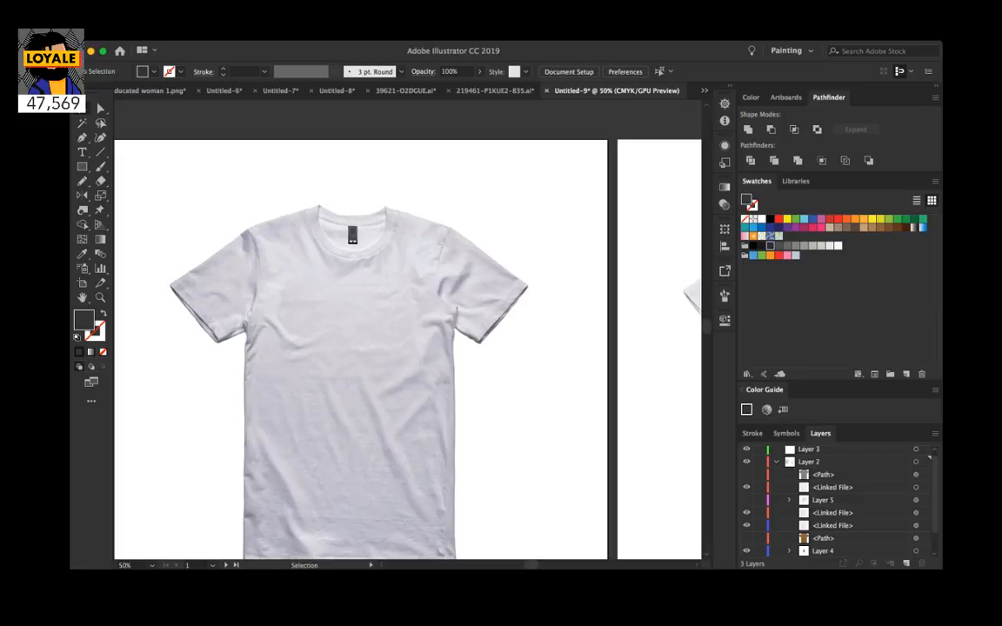
Step: Turn the front T-shirt path's visibility back on beneath the blended shirt photo copies
key("super+equal")
scroll(408, 330, "left", 2)
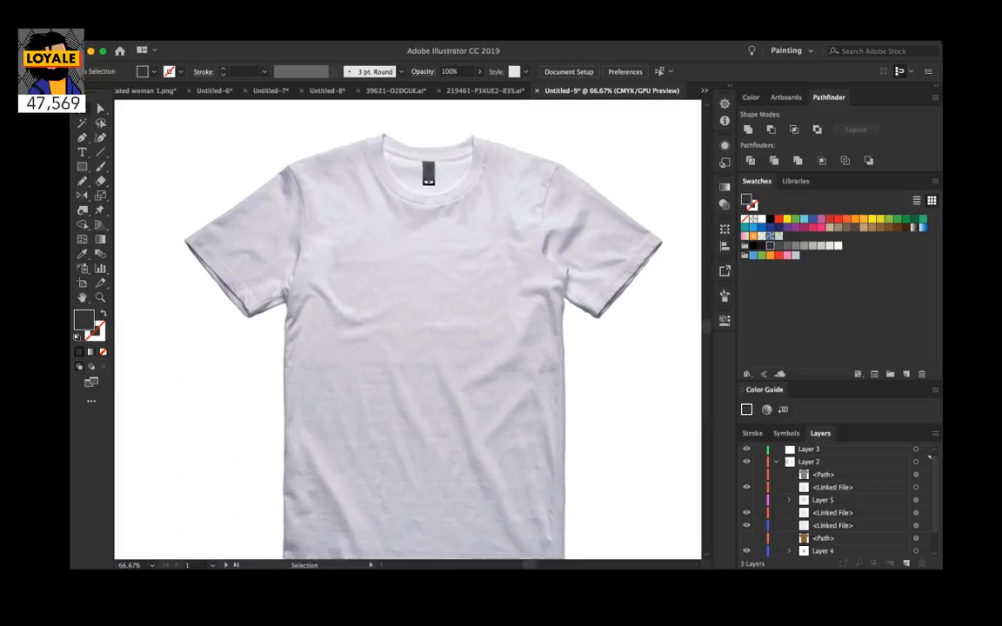
scroll(407, 330, "down", 2)
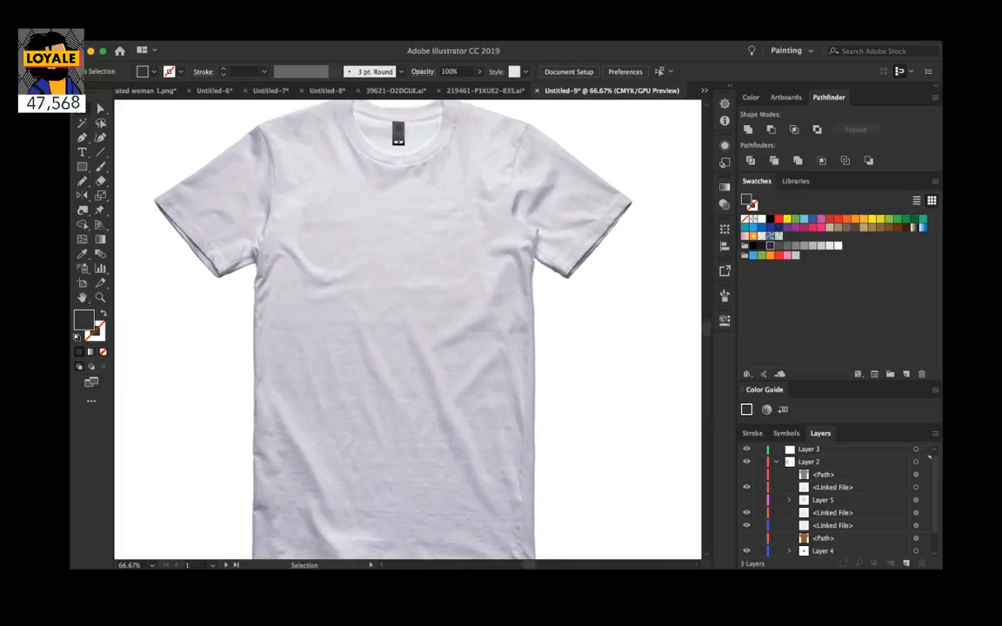
key("super+minus")
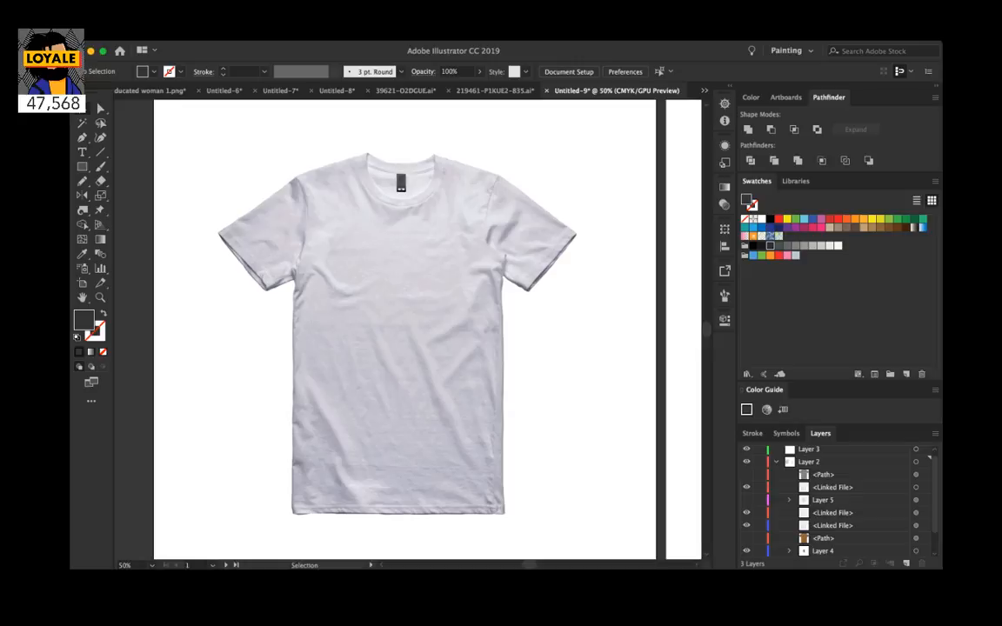
left_click(823, 538)
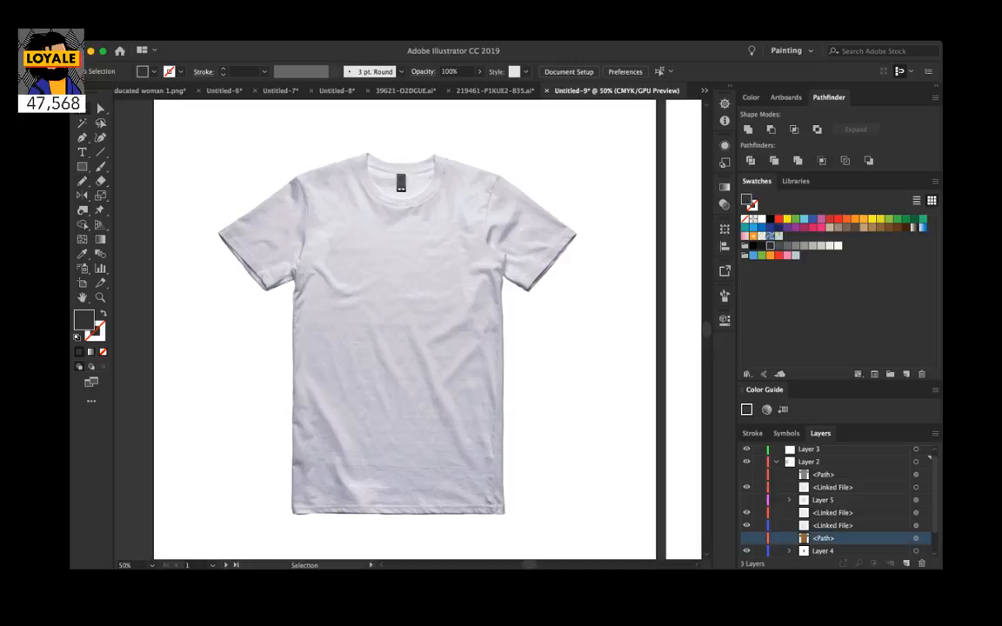
left_click(832, 526)
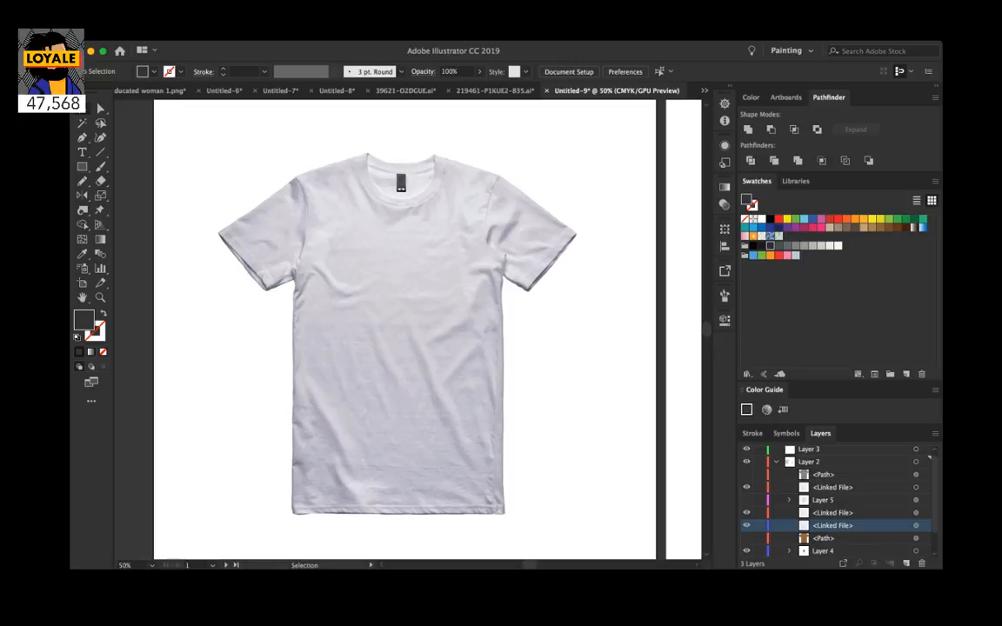
left_click(746, 538)
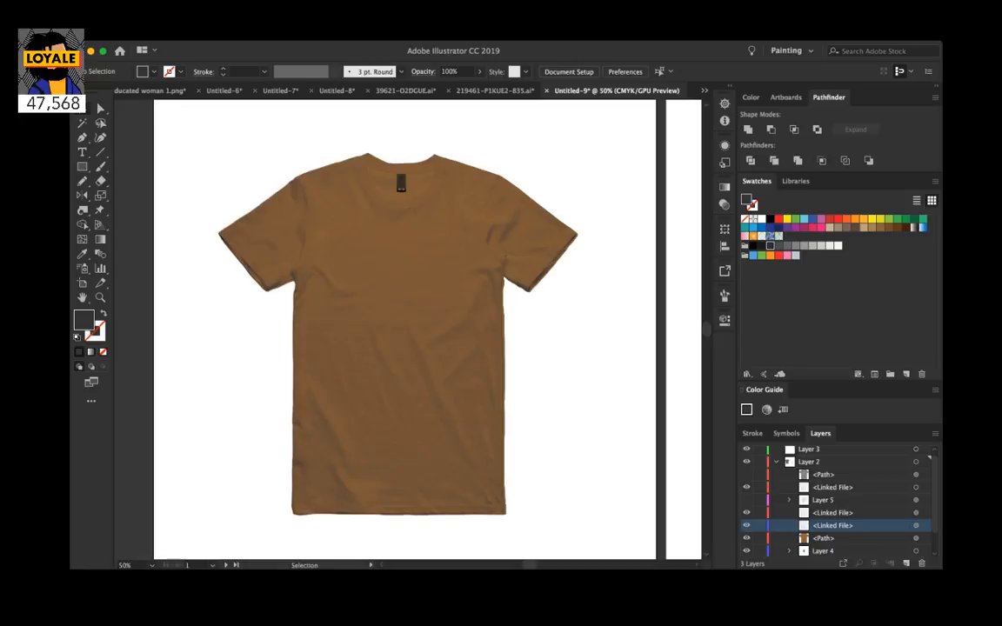
left_click(823, 538)
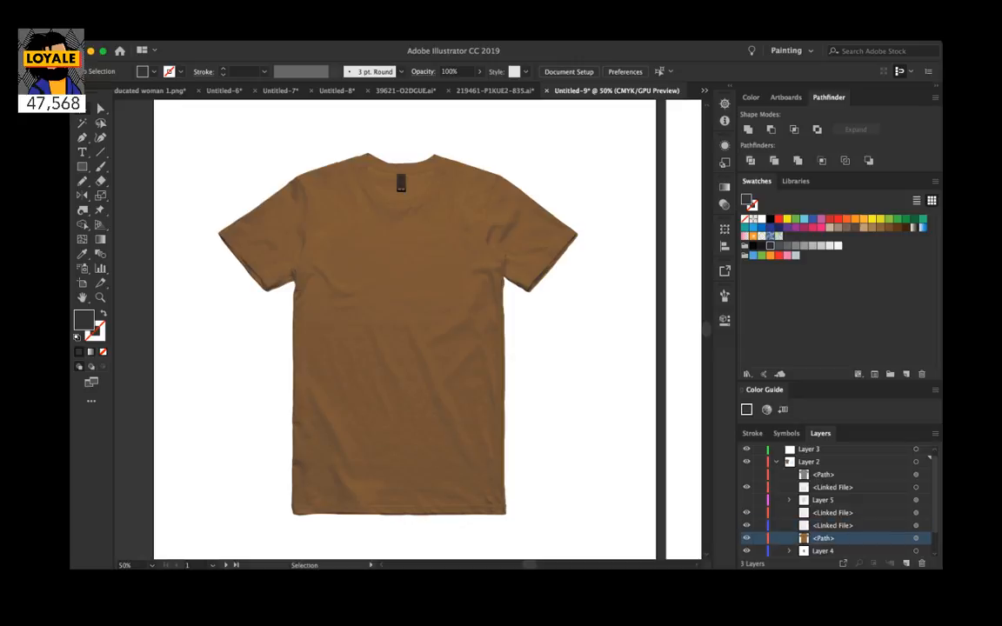
Step: Try an additional blended copy of the front shirt photo above the brown path and undo it
left_click(832, 512)
scroll(837, 501, "down", 1)
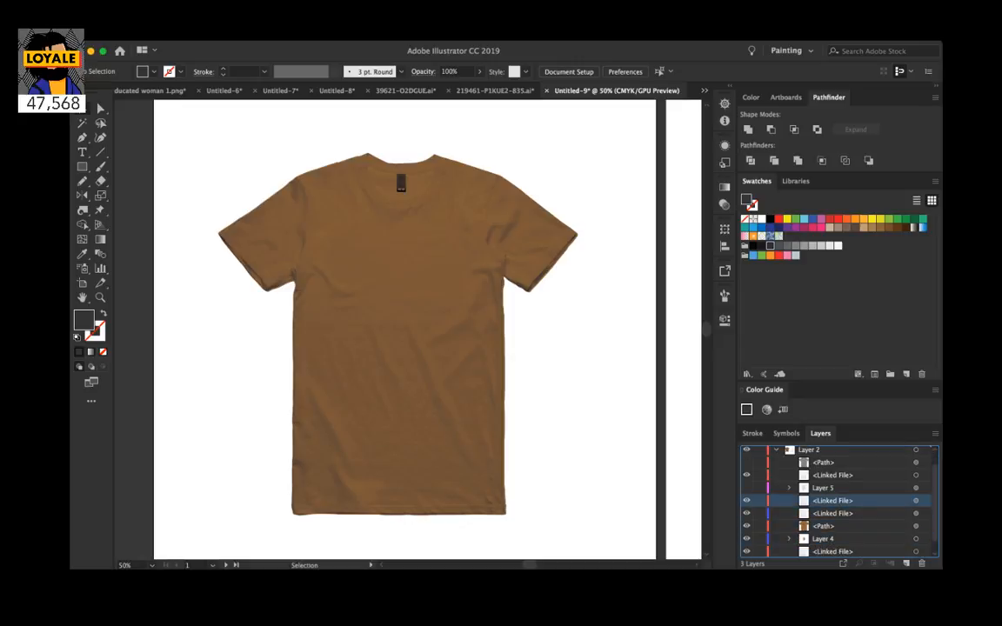
left_click_drag(832, 501, 906, 563)
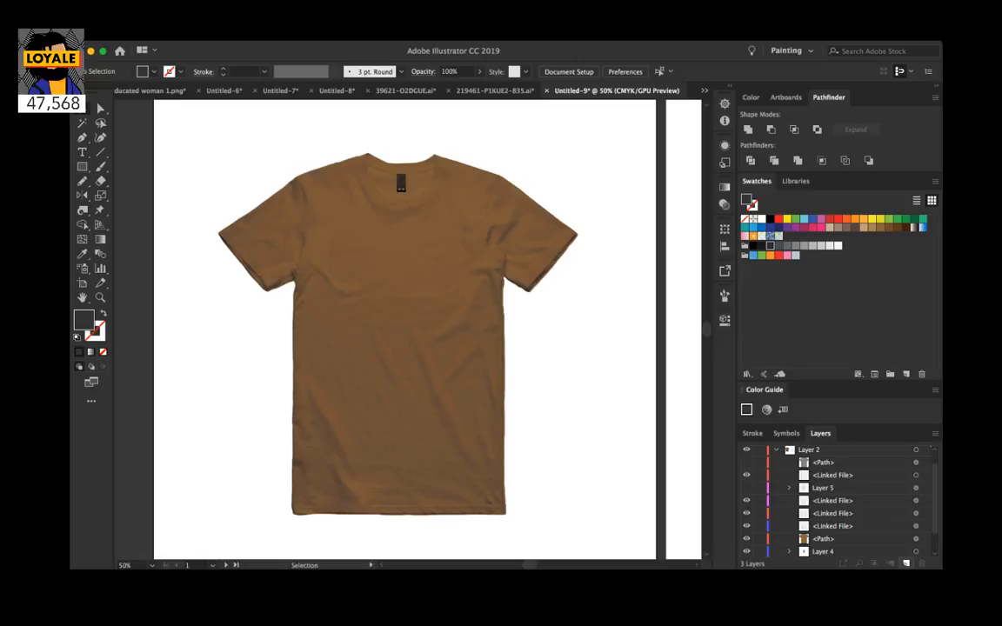
key("super+z")
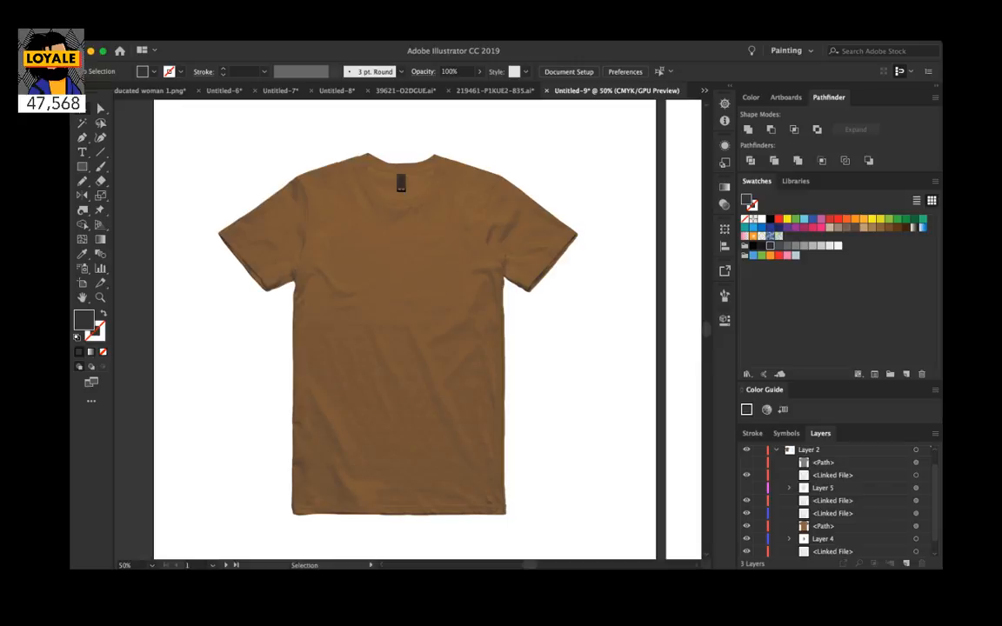
Step: Collect the front shirt photos, front path and Layer 4 into a new sublayer named "color layer"
left_click(832, 500)
scroll(832, 500, "down", 1)
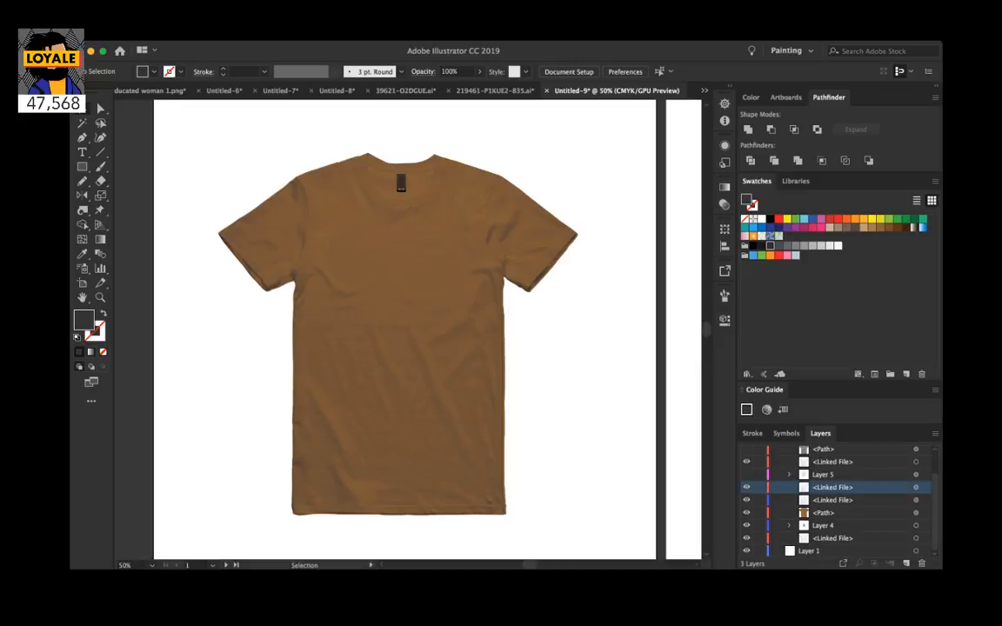
left_click(832, 538, "shift")
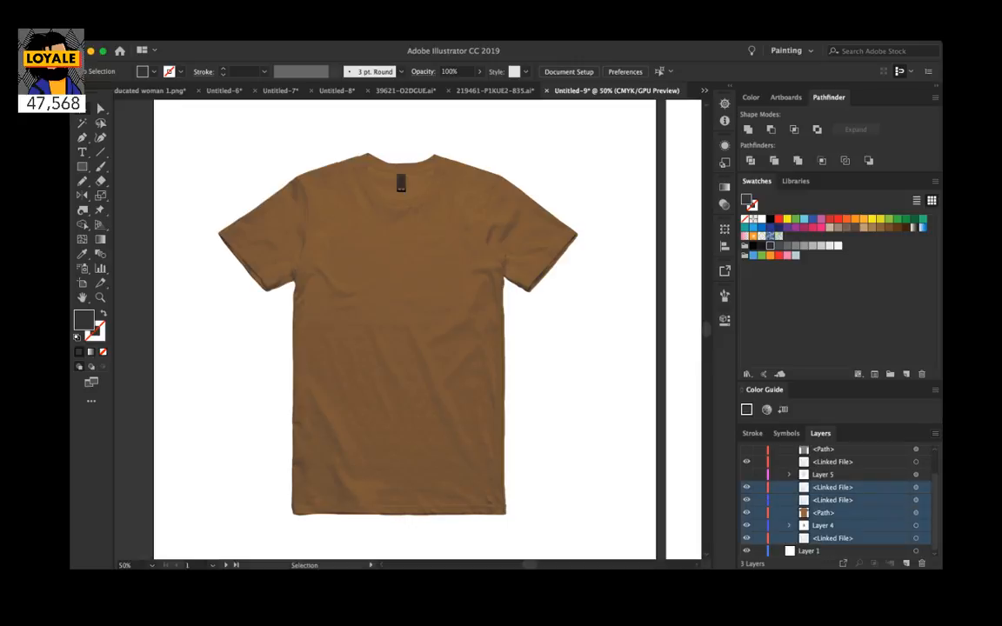
left_click(887, 441)
double_click(822, 516)
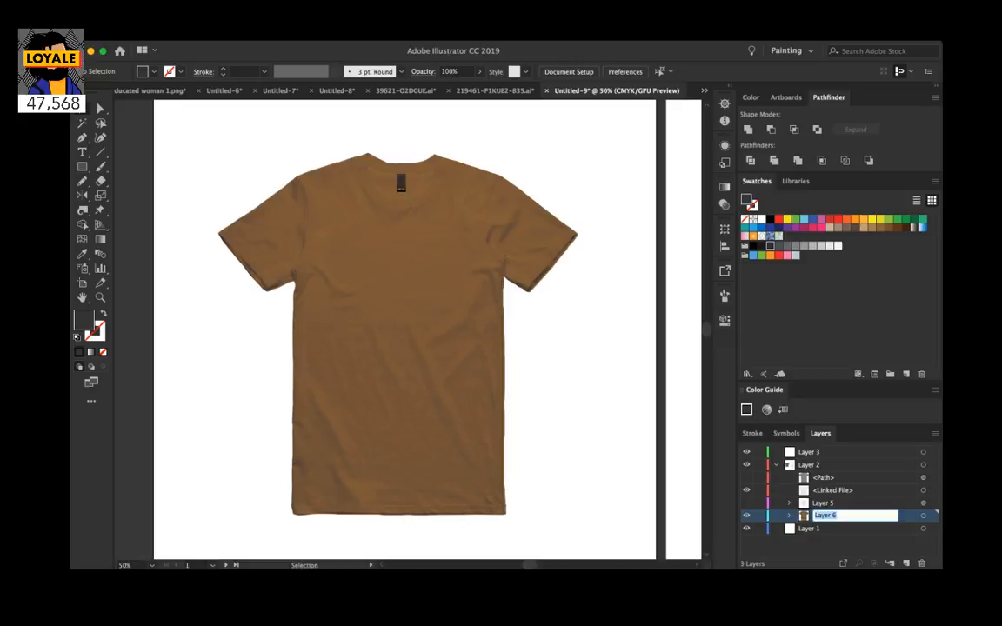
type("color layer")
key("Return")
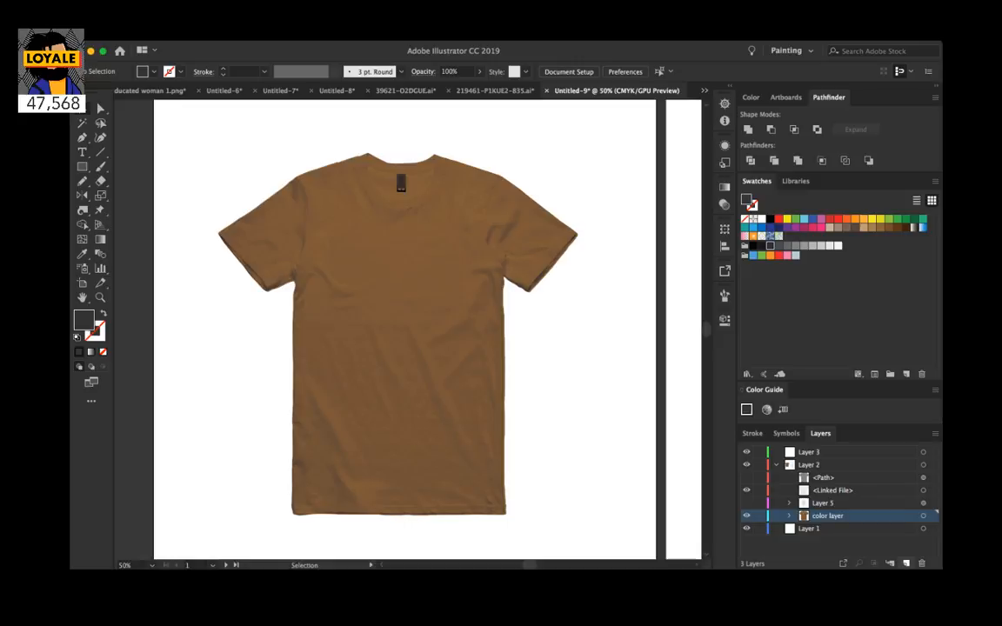
Step: Try Layer 4 at the top of the color layer's stack and undo the move
scroll(406, 329, "right", 3)
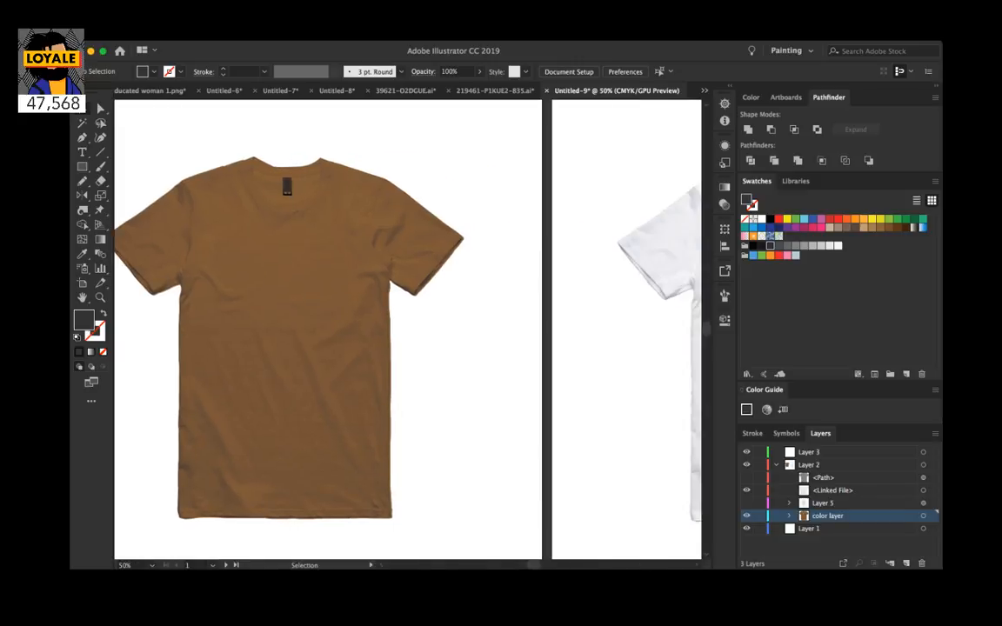
left_click(788, 516)
scroll(835, 516, "down", 3)
left_click(836, 526)
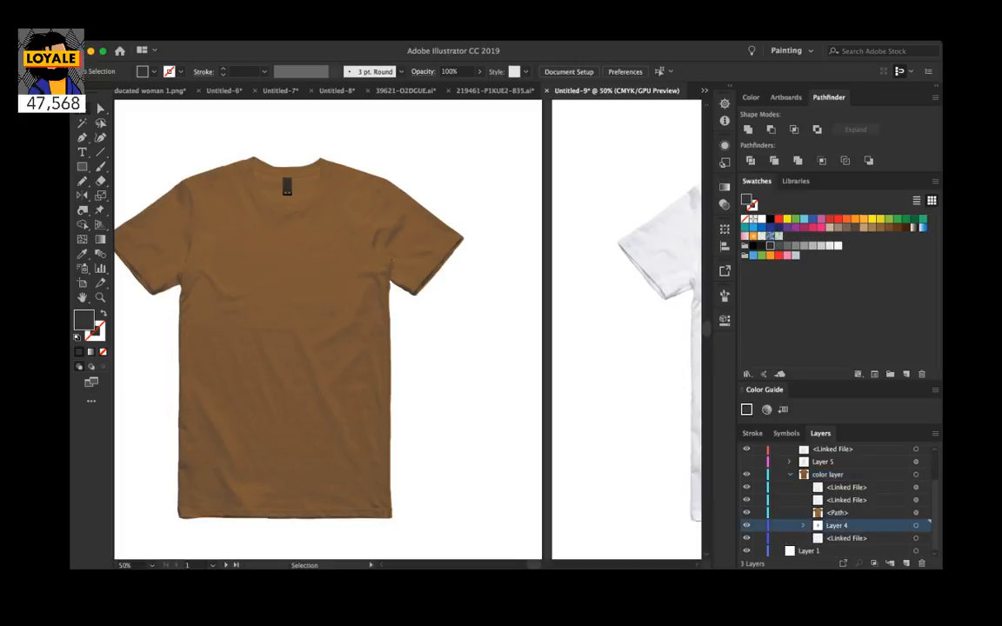
left_click_drag(837, 525, 836, 482)
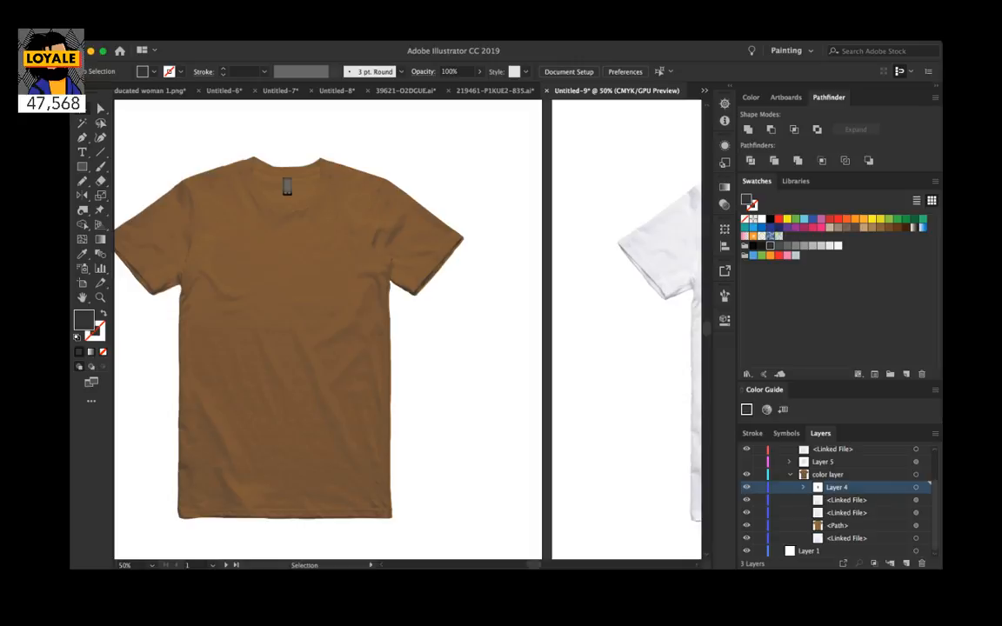
key("super+z")
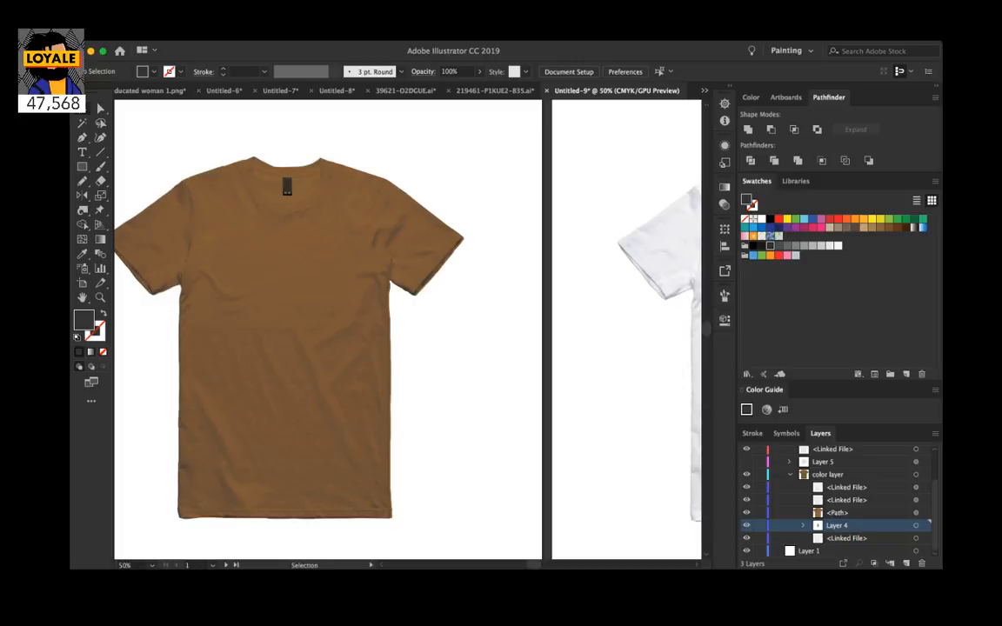
Step: Collapse the color layer and show the grey back T-shirt path
scroll(407, 331, "right", 10)
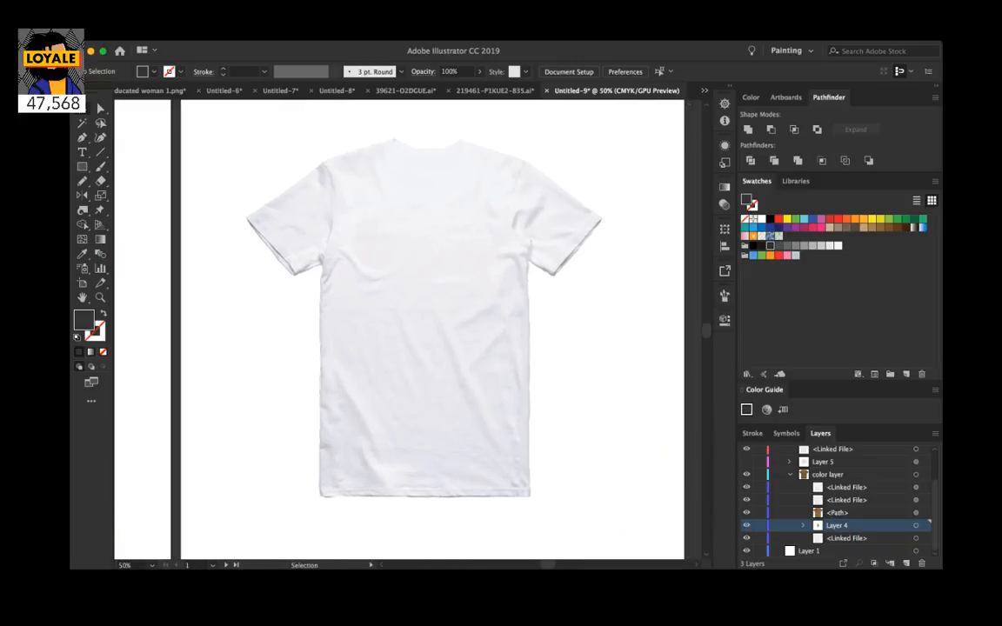
key("super+z")
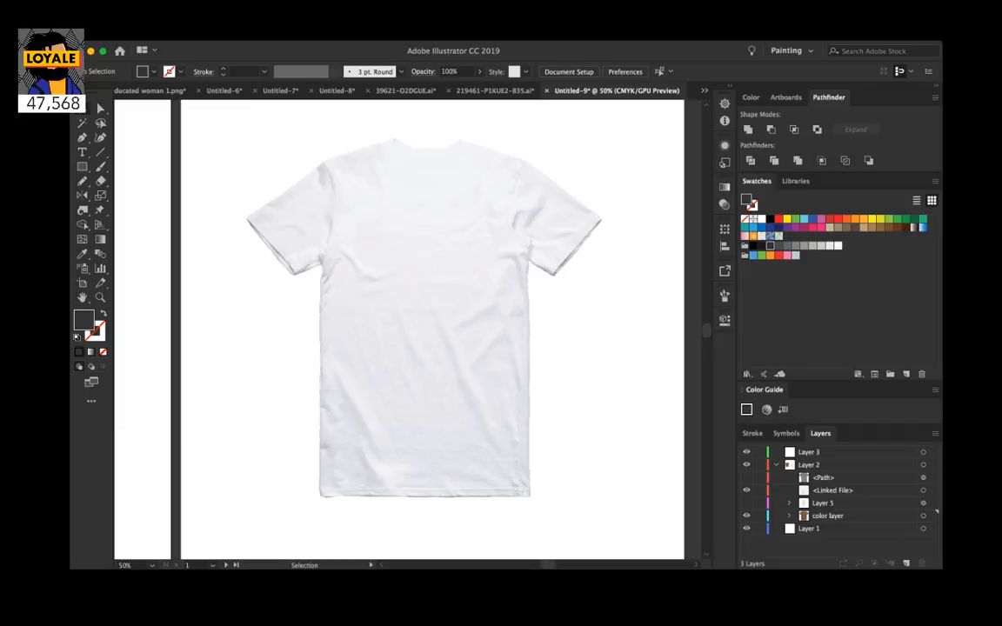
key("super+z")
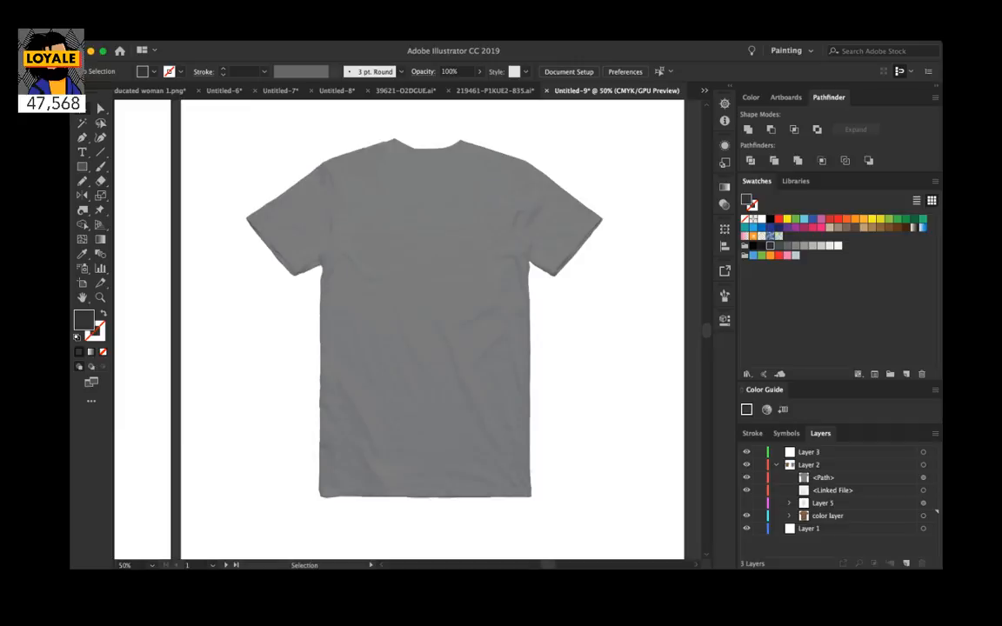
Step: Duplicate the back shirt photo, move the copy above the back path and blend it with the path's colour
left_click(833, 491)
left_click_drag(832, 490, 905, 563)
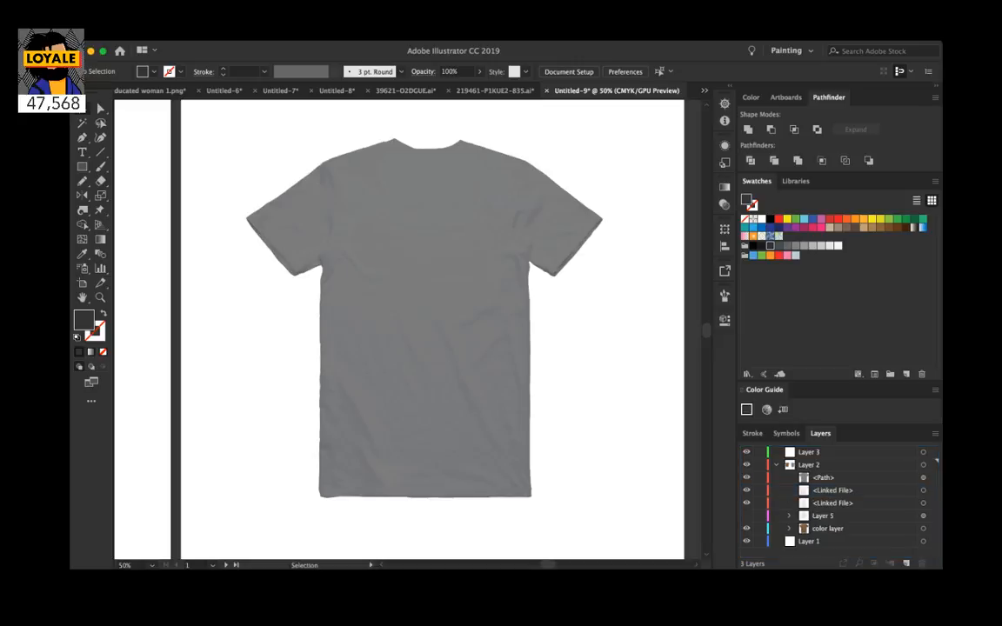
left_click_drag(832, 490, 832, 472)
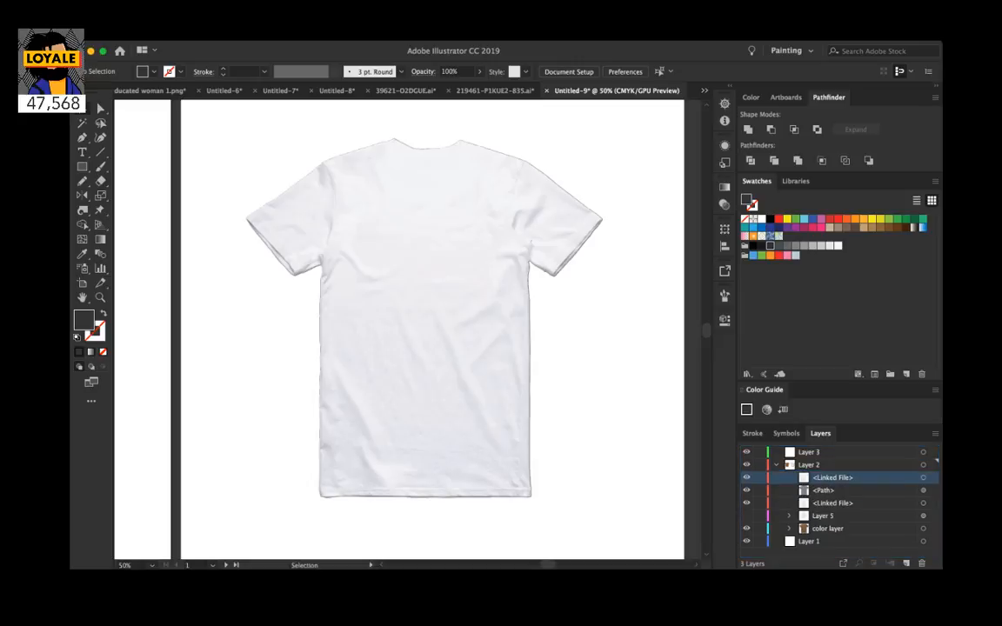
left_click(923, 478)
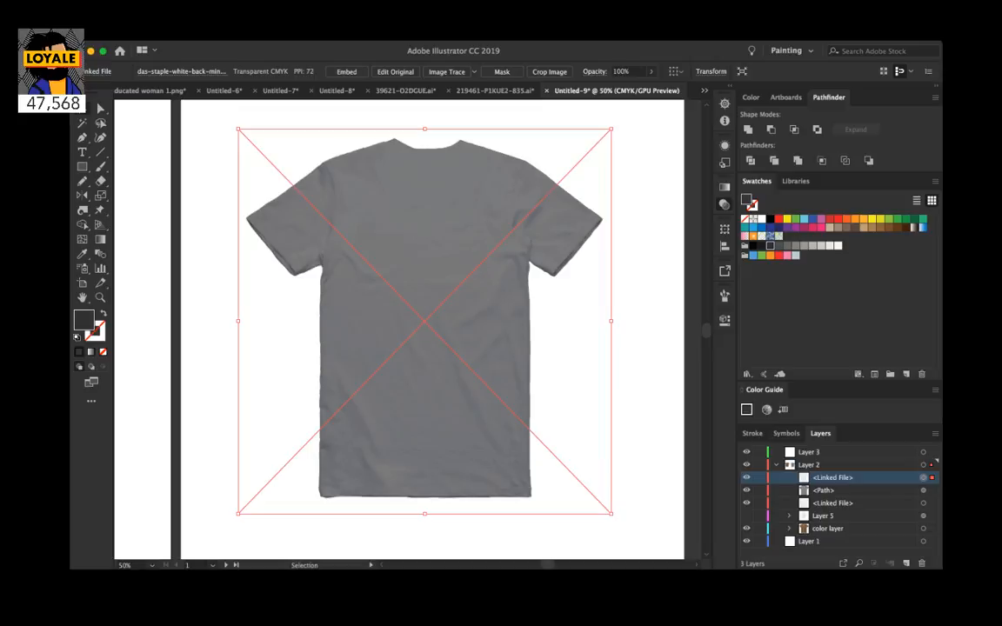
Step: Fill the back T-shirt path with the lighter brown swatch to match the front
left_click(823, 490)
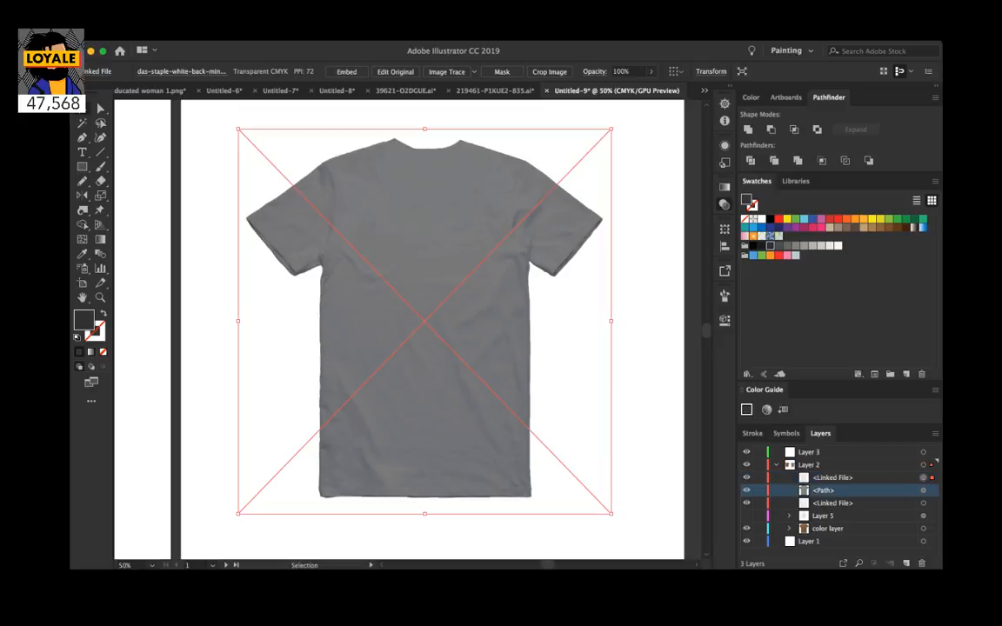
left_click(922, 489)
left_click(889, 227)
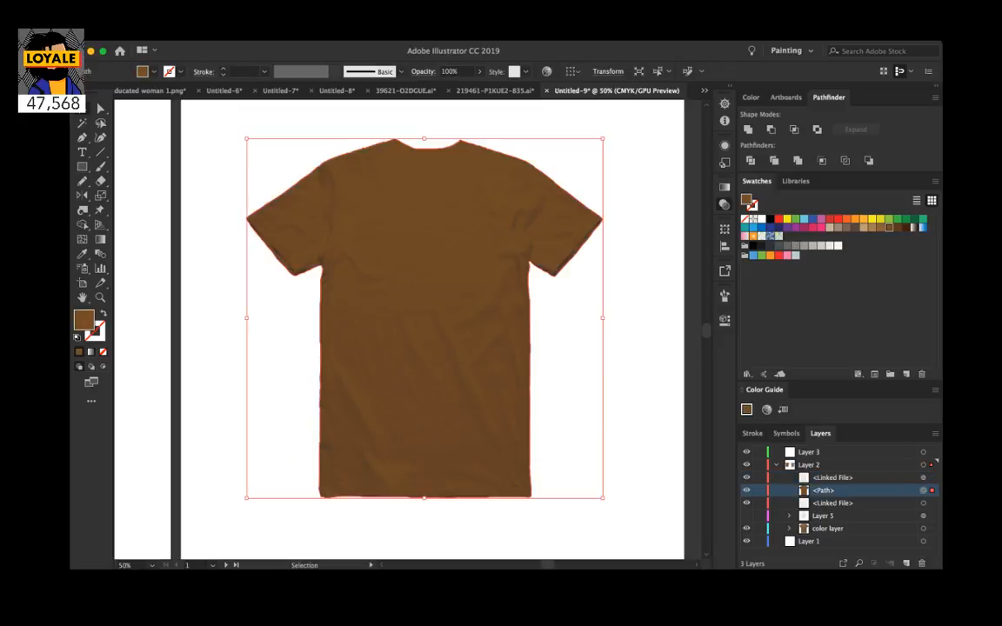
left_click(880, 227)
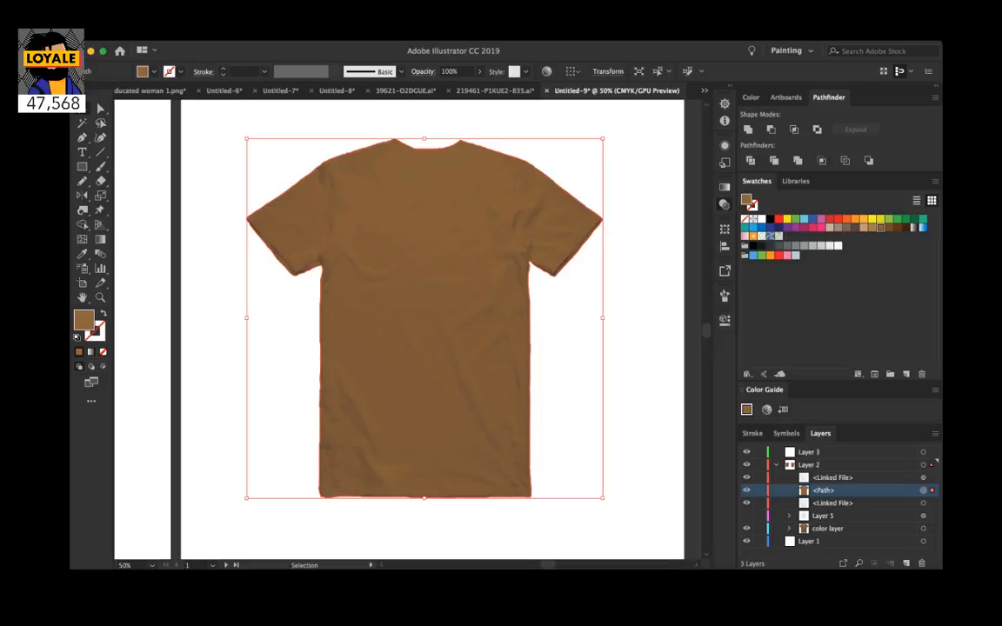
Step: Select the front T-shirt path inside the color layer and fill it with the bright red swatch
left_click(923, 528)
key("super+minus")
key("super+minus")
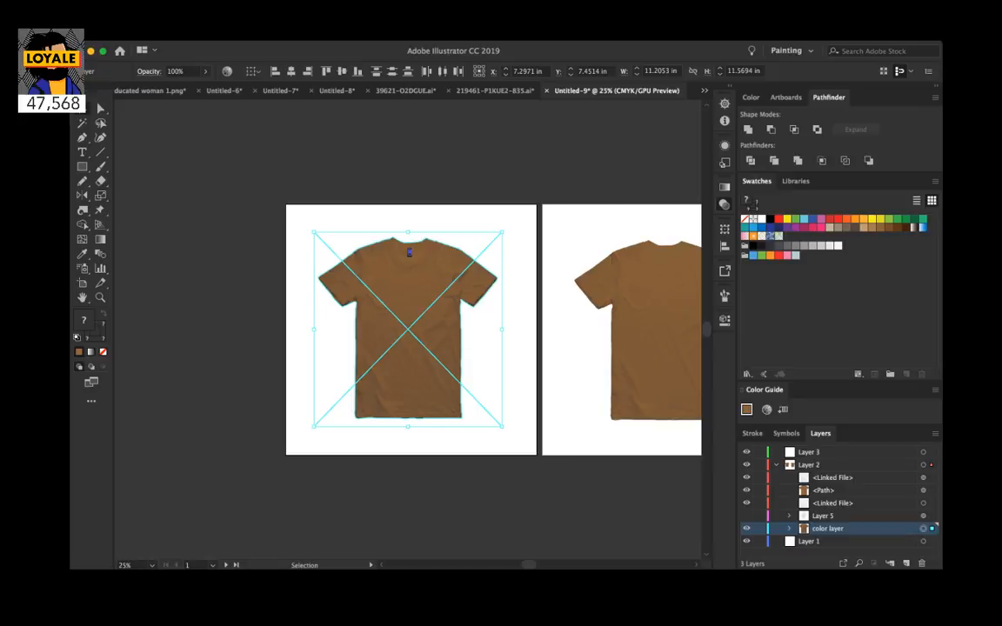
scroll(409, 326, "right", 5)
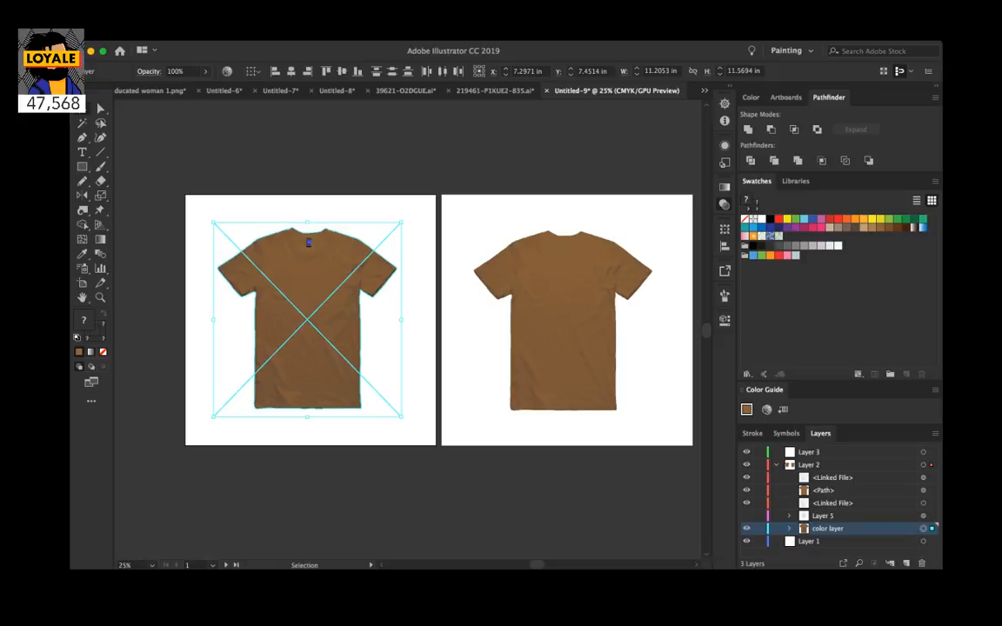
left_click(789, 528)
scroll(836, 500, "down", 3)
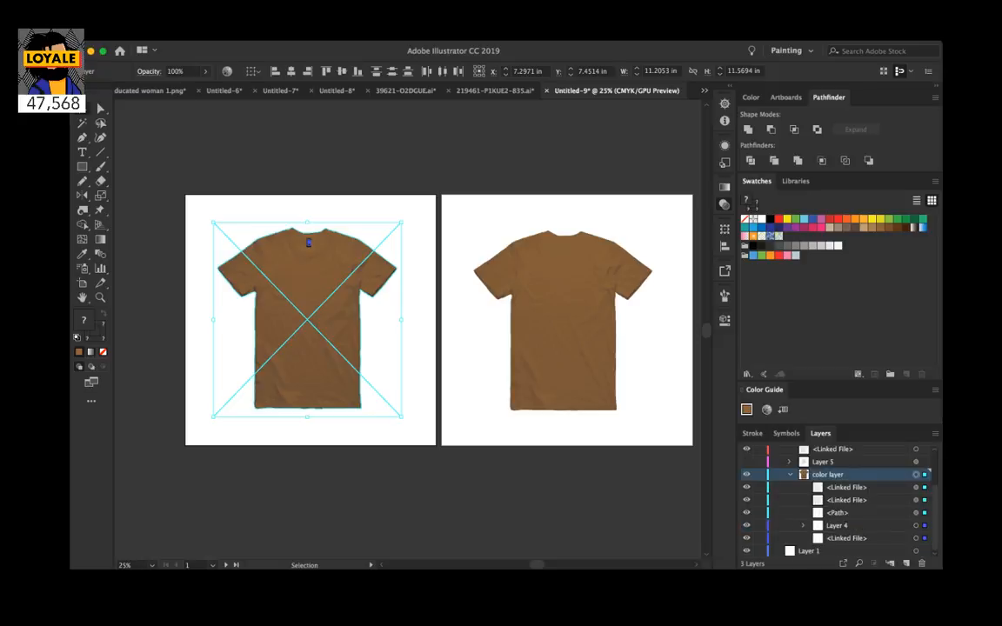
left_click(916, 512)
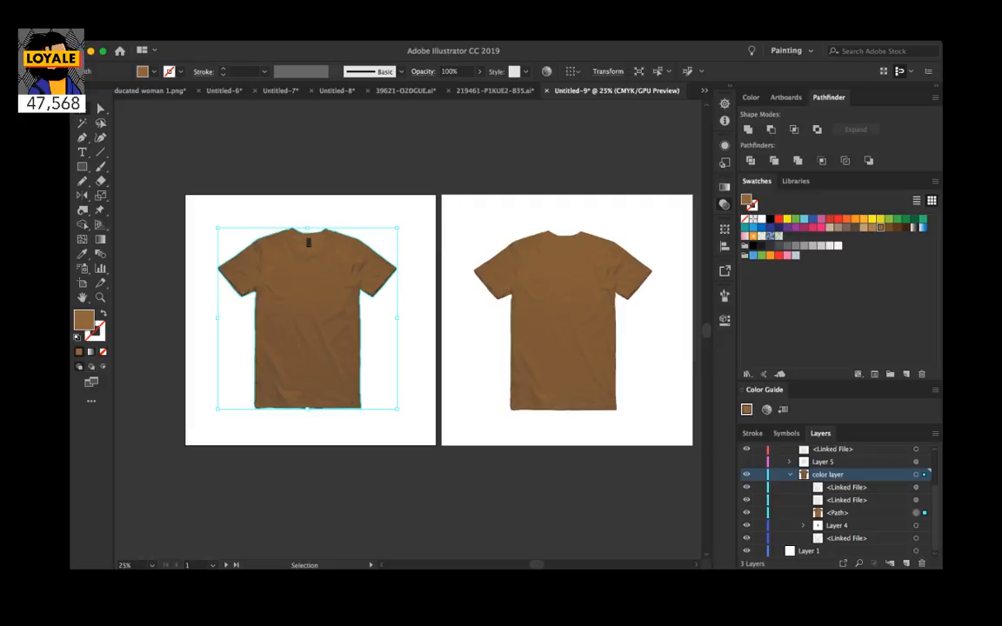
left_click(779, 219)
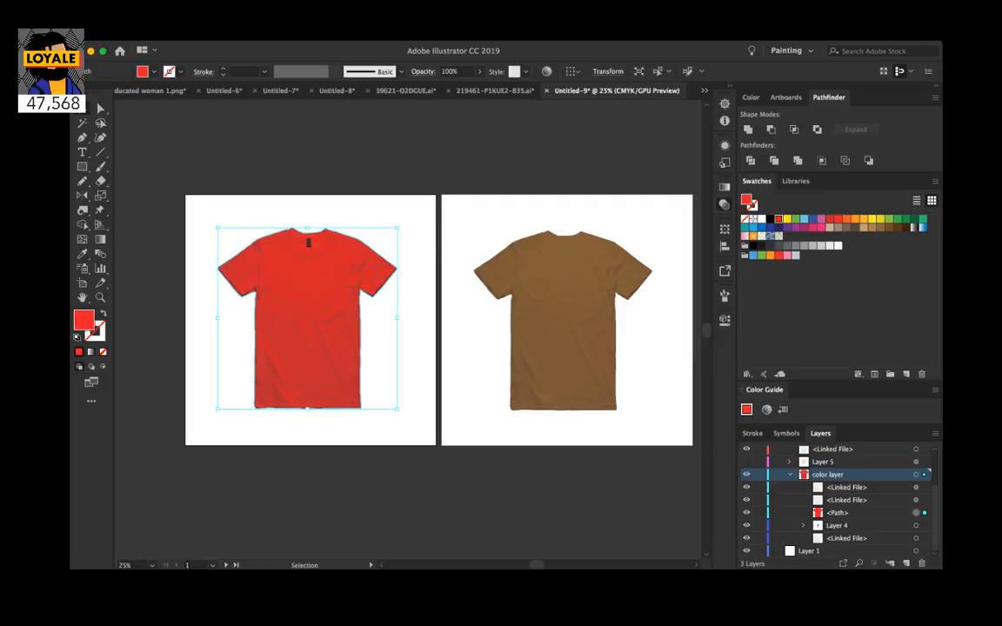
Step: Try a muted dark red on the front T-shirt path and change its fill to a muted blue
key("super+equal")
key("super+equal")
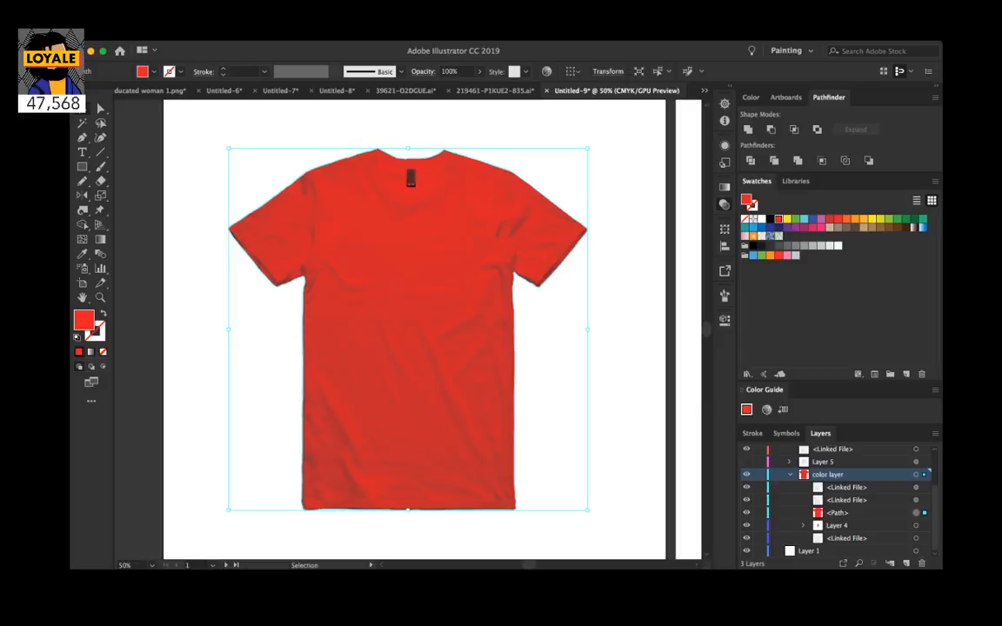
key("Return")
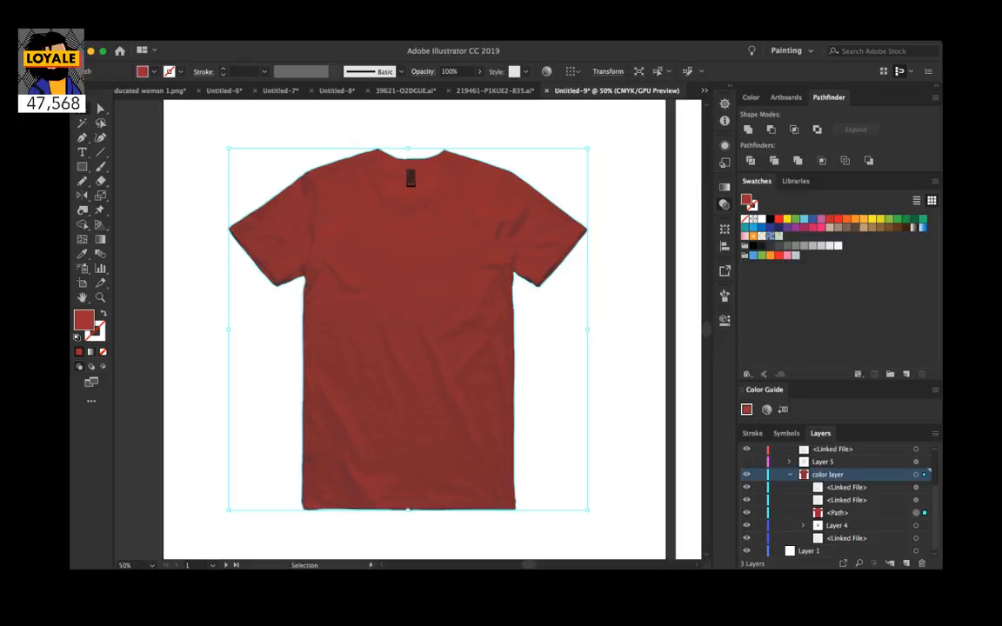
key("super+z")
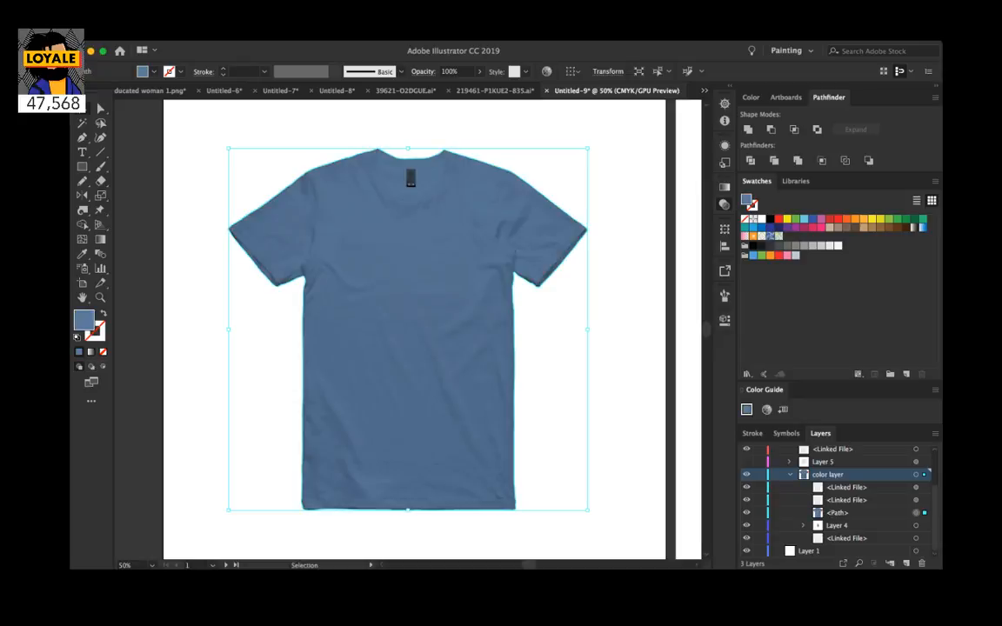
Step: Try a dark slate blue and a near-black fill on the front T-shirt path
scroll(407, 329, "down", 1)
scroll(407, 329, "right", 1)
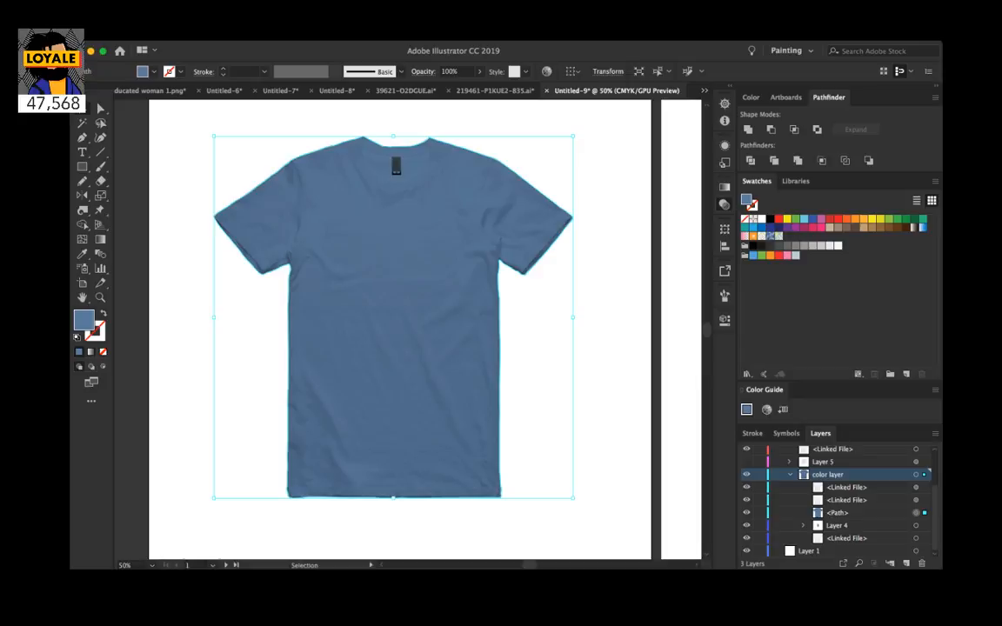
key("super+z")
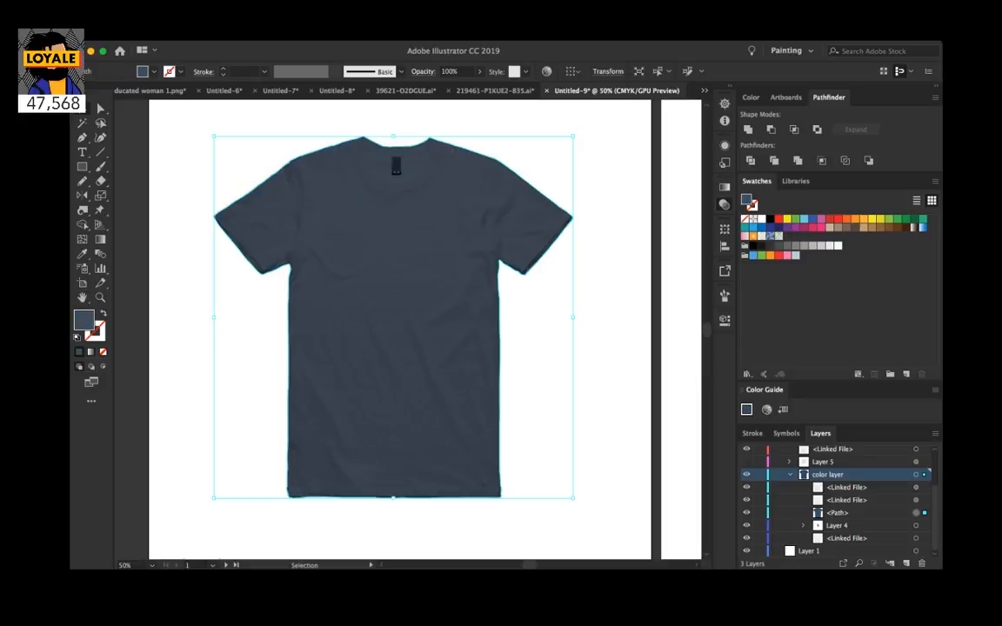
key("super+z")
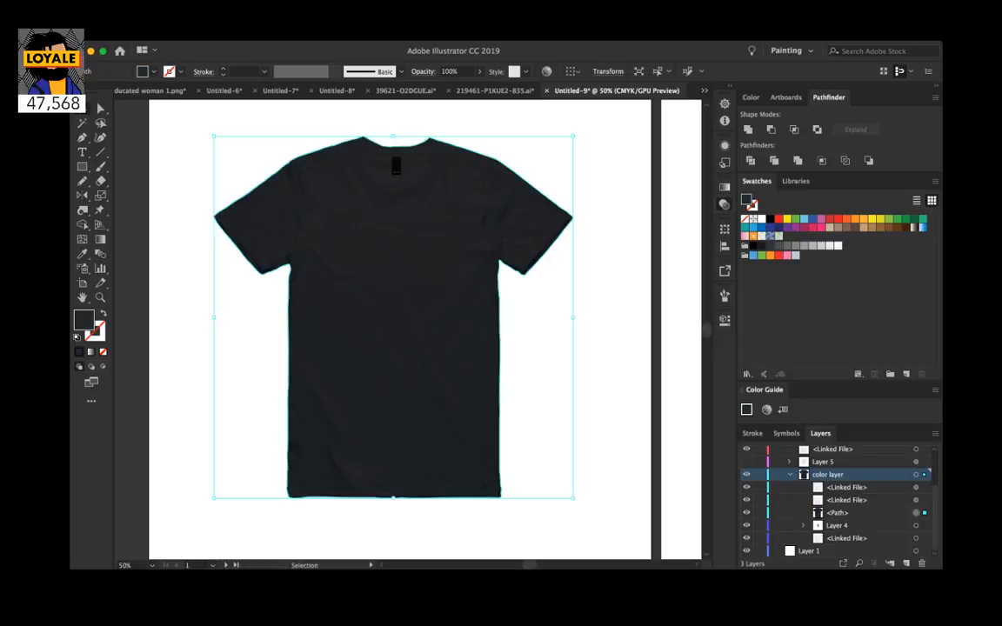
Step: Lock the two linked shirt photo copies that lie above the front T-shirt path
left_click(540, 112)
scroll(539, 112, "right", 3)
left_click(540, 112)
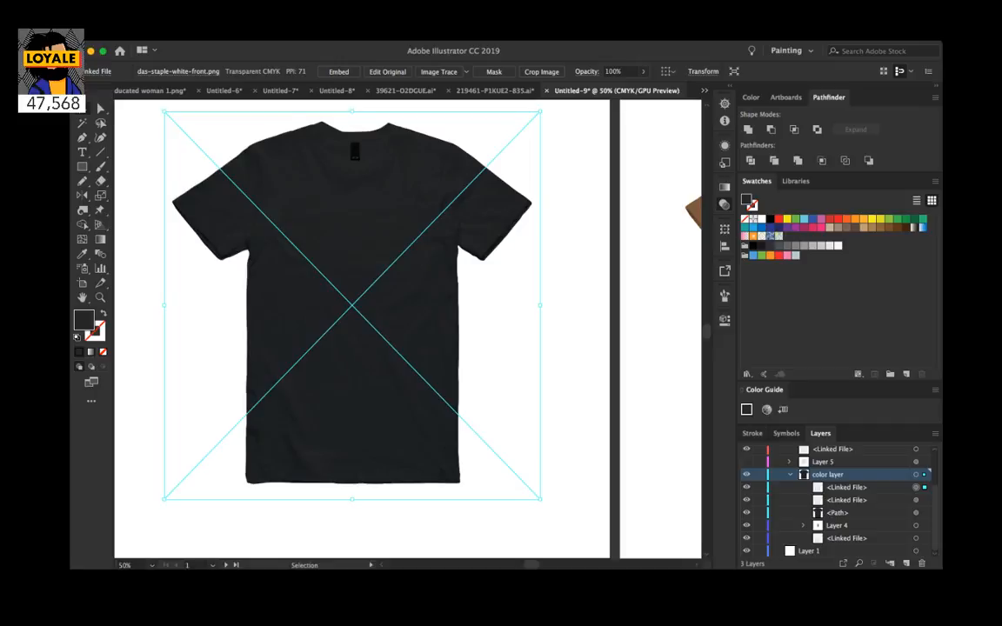
key("super+2")
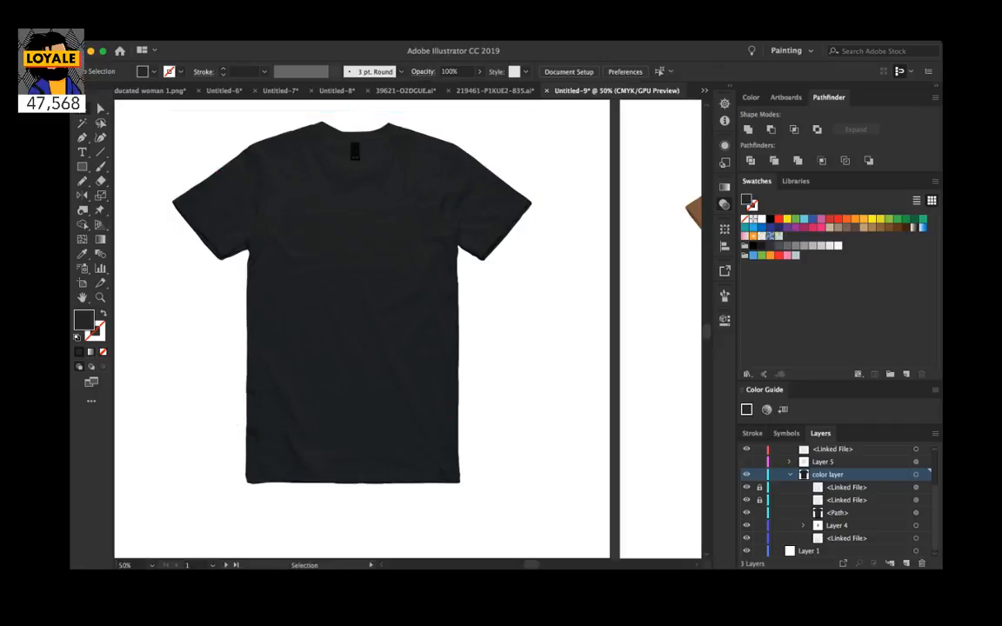
Step: Select the unlocked front T-shirt path and try teal, light grey, magenta and purple fills on it
key("super+a")
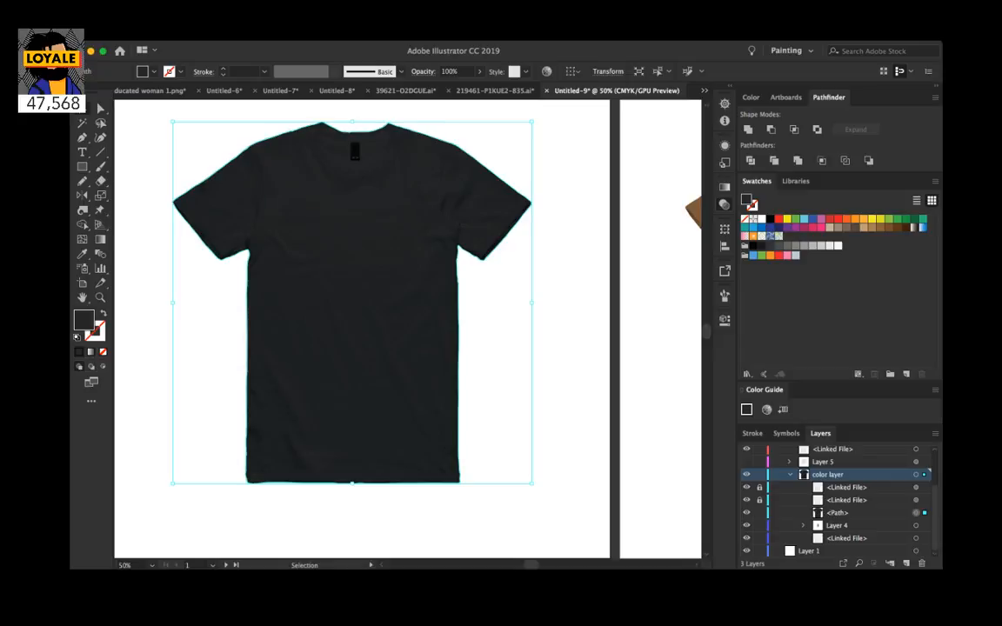
key("super+z")
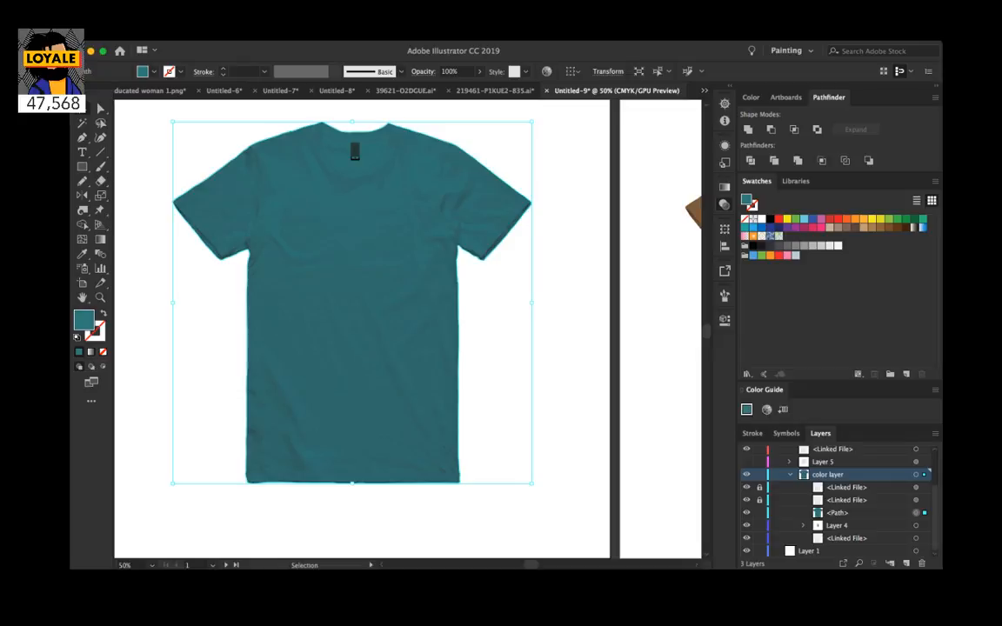
left_click(821, 246)
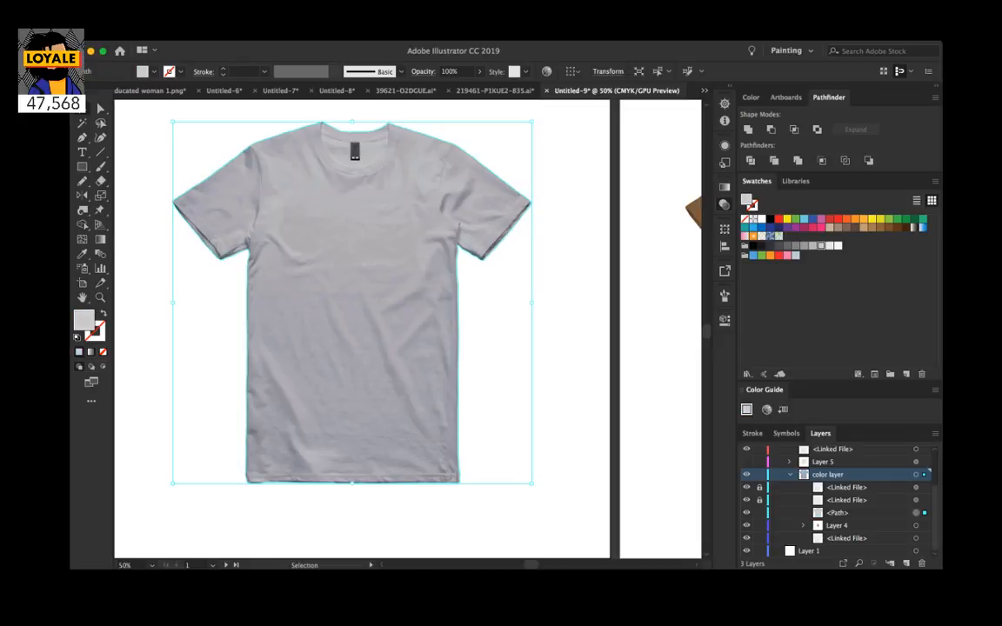
left_click(804, 227)
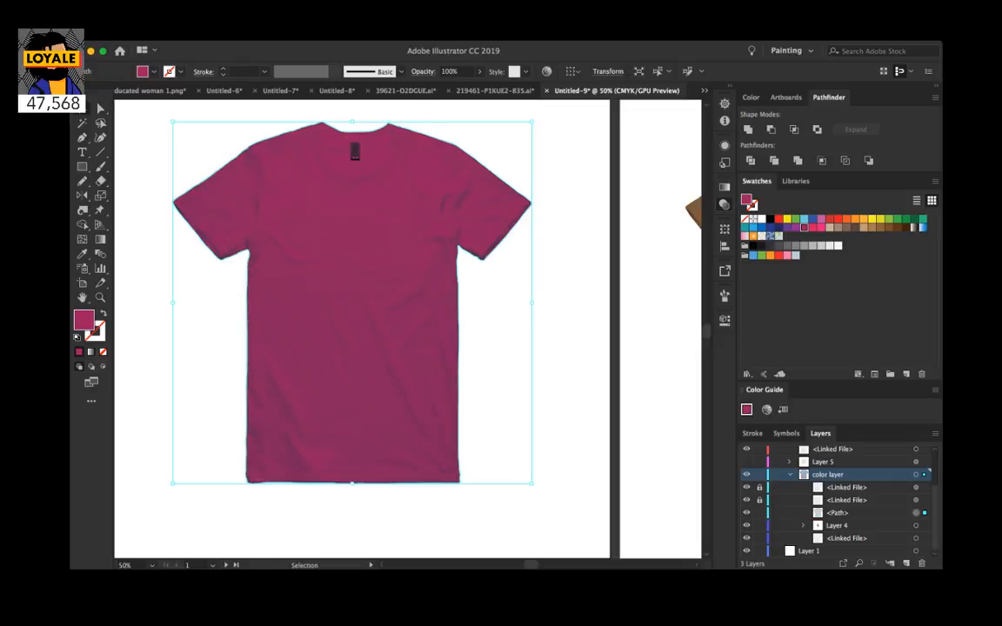
left_click(796, 227)
left_click(787, 228)
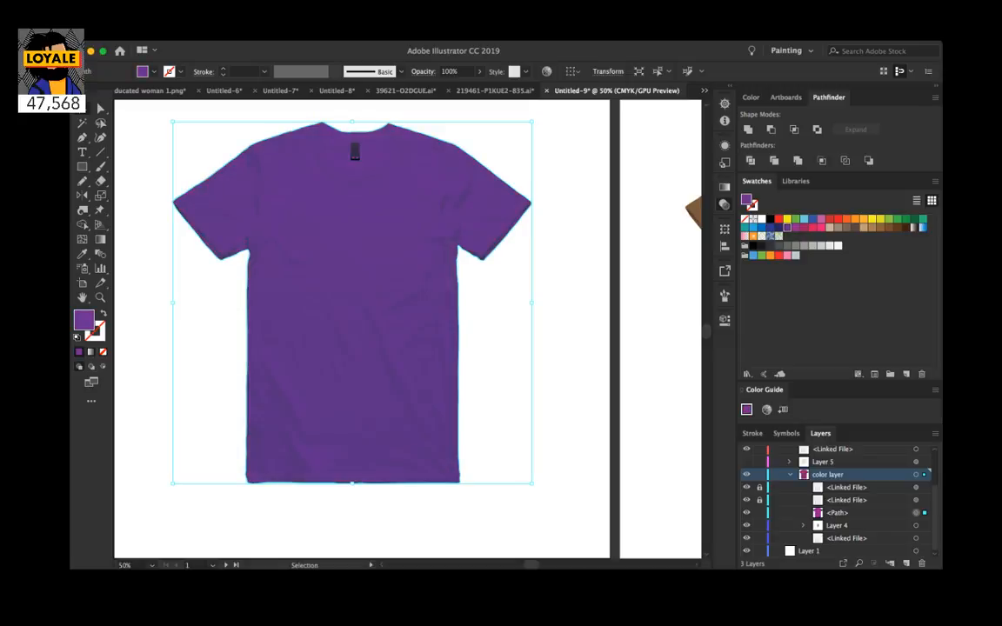
Step: Try beige and brown swatches on the front T-shirt path and fill it with dark green
left_click(829, 228)
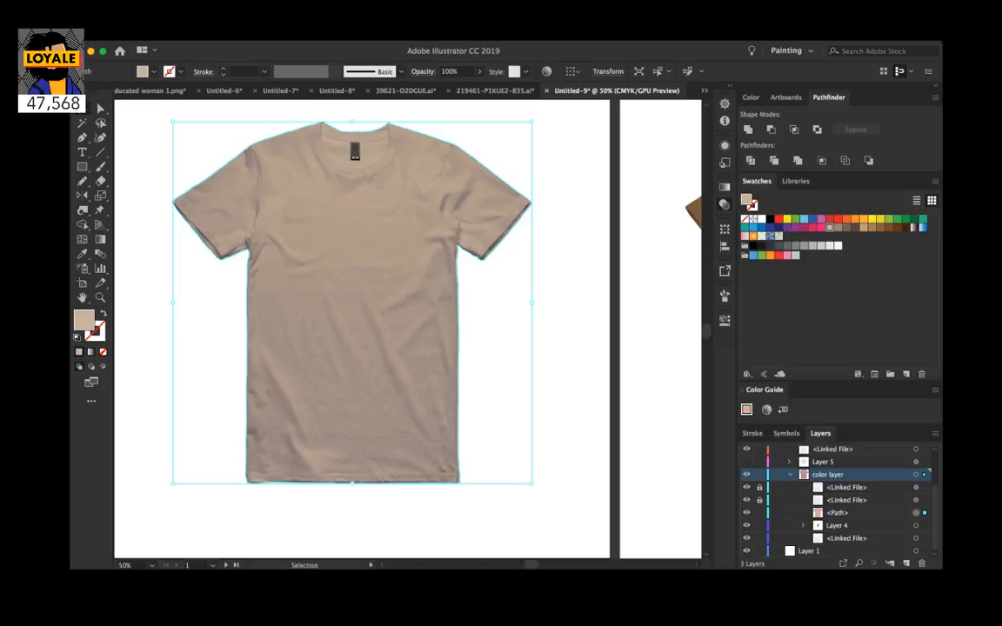
left_click(838, 228)
left_click(872, 228)
left_click(784, 334)
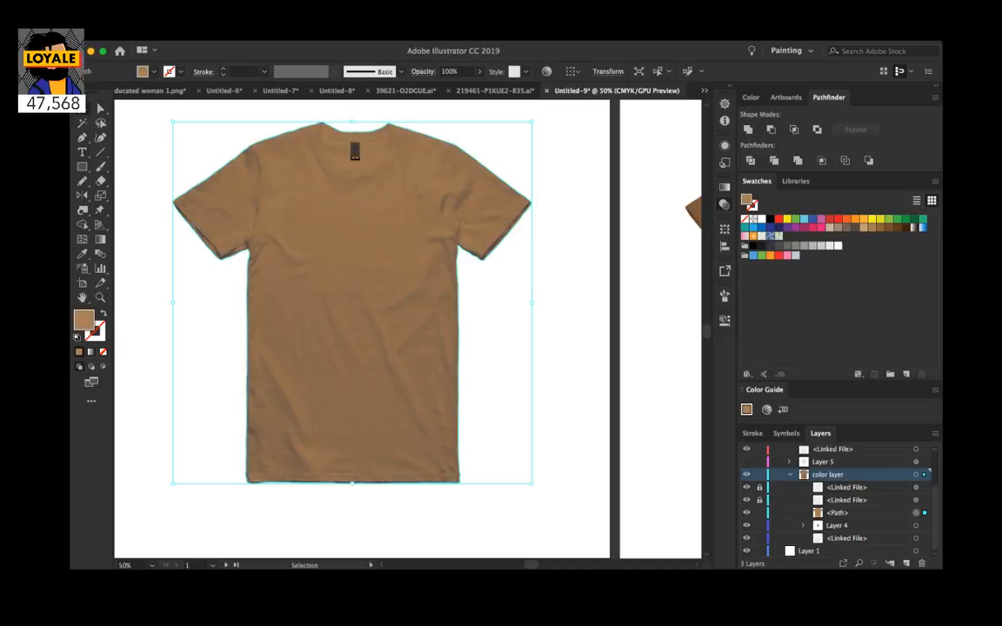
left_click(906, 227)
left_click(914, 219)
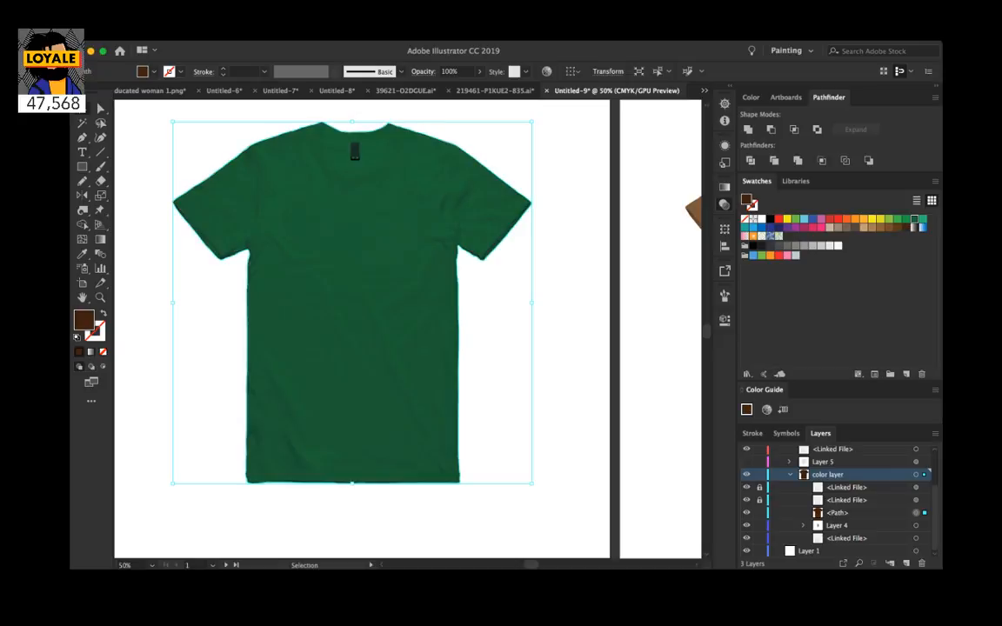
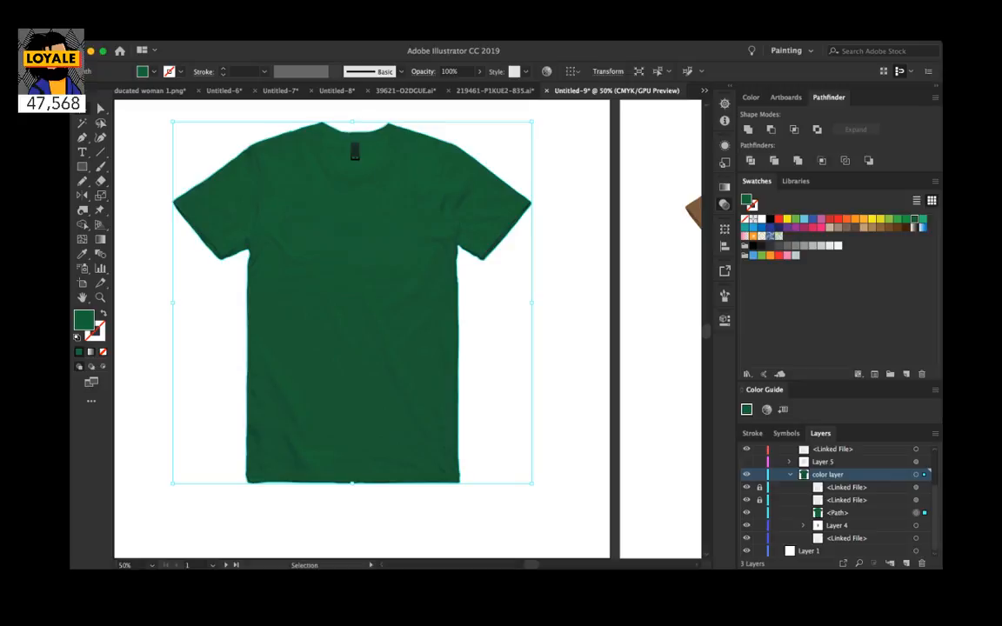
Step: Paste the light T-shirt image into the color layer and enlarge it proportionally to the height of the green shirt
key("super+v")
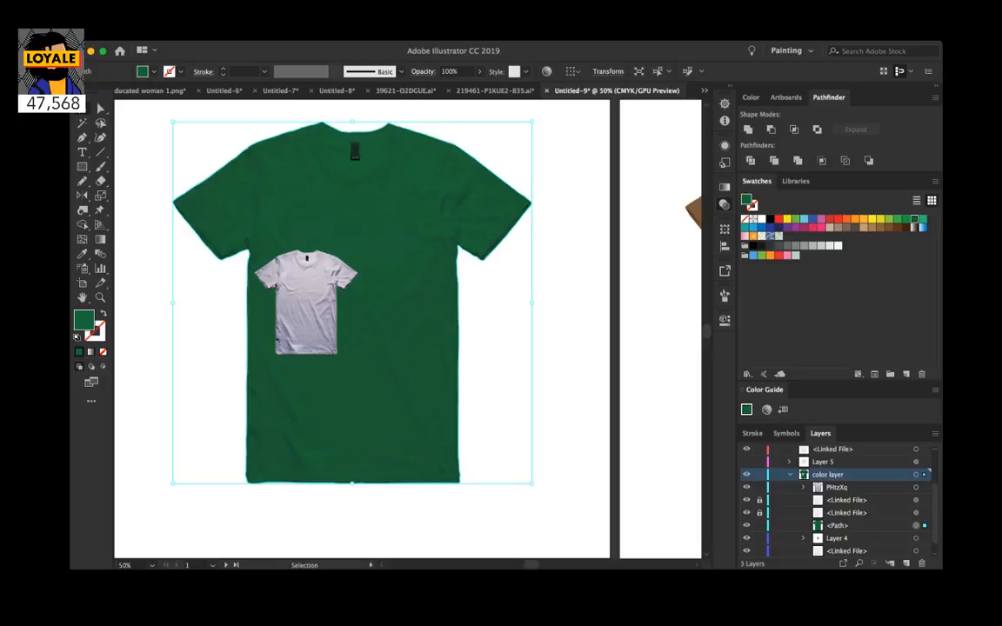
left_click(306, 303)
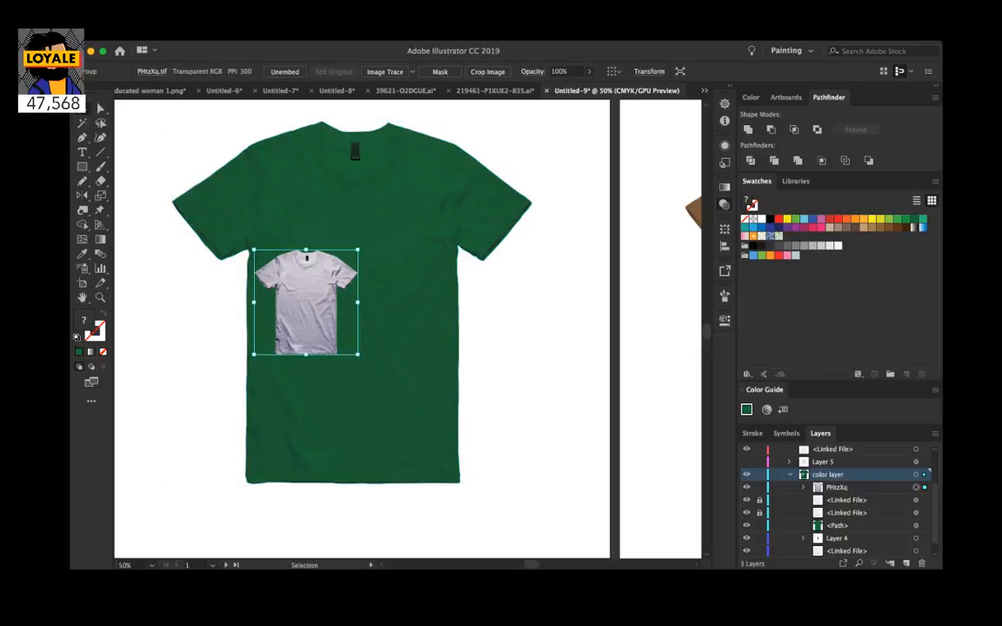
left_click_drag(358, 354, 491, 467)
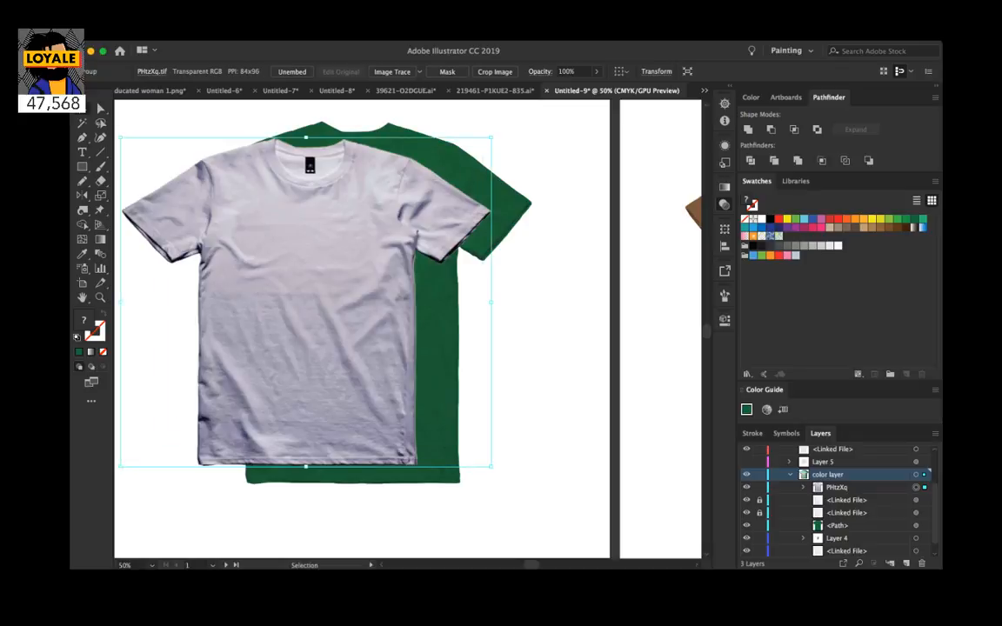
key("ctrl+z")
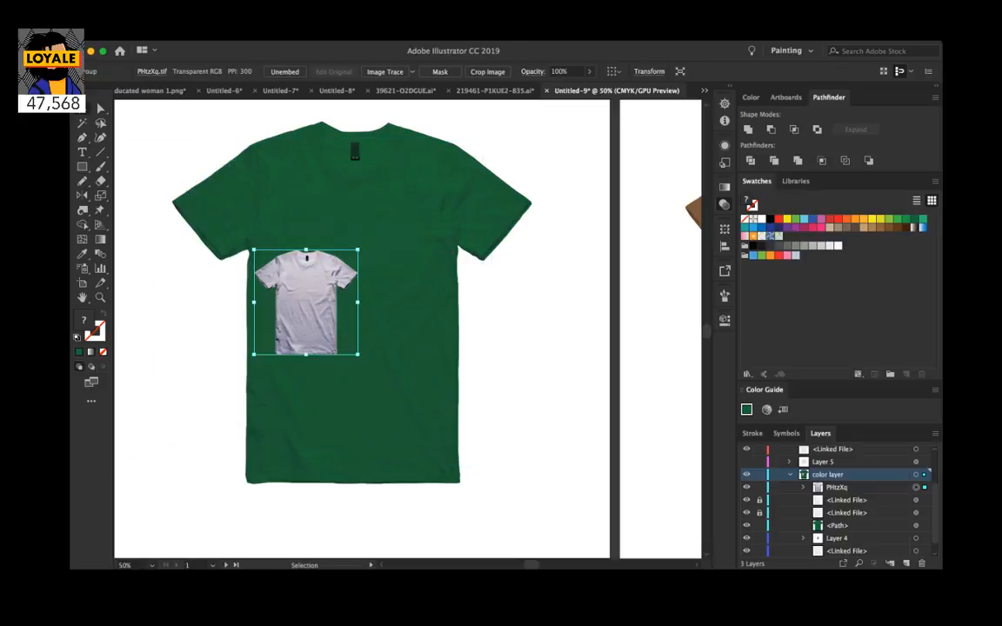
left_click_drag(357, 354, 484, 482)
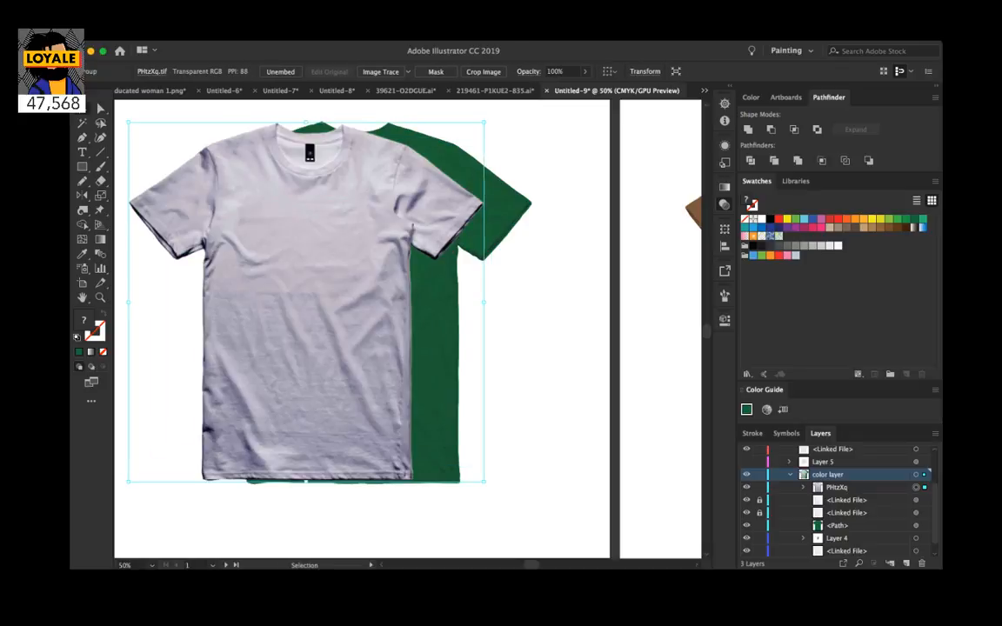
Step: Move the pasted T-shirt image over the green shirt and fine-tune its position and size to cover the shape
left_click_drag(306, 303, 351, 301)
key("Up")
key("Up")
key("Up")
key("Up")
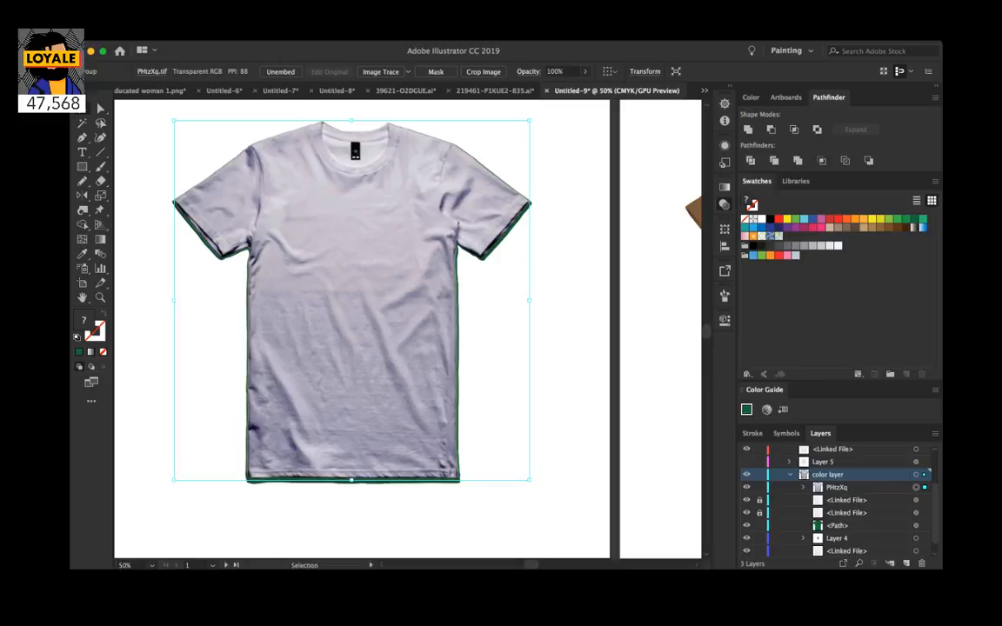
left_click_drag(529, 480, 533, 483)
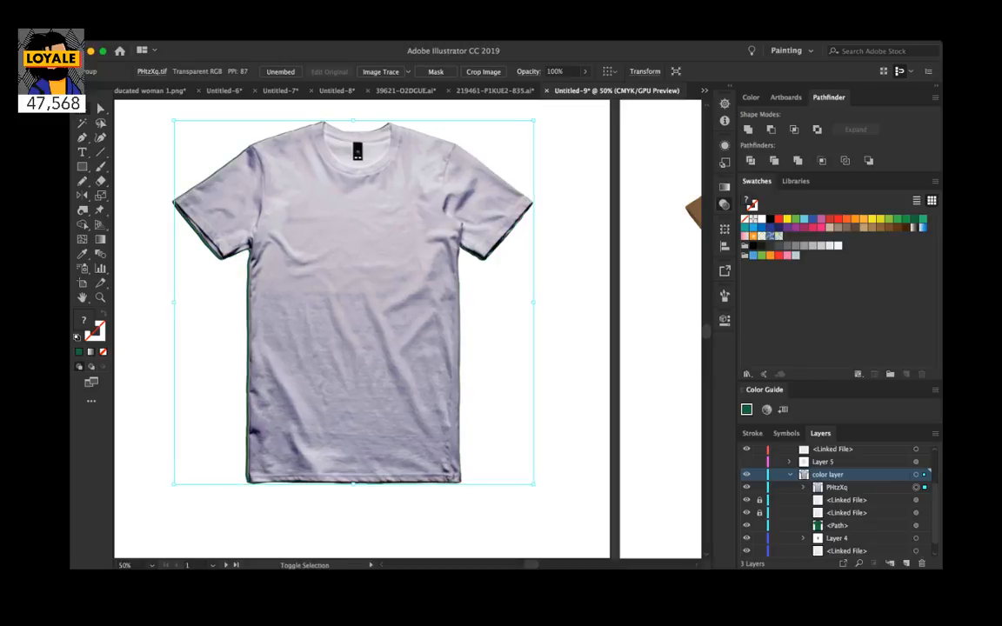
key("Left")
key("Right")
left_click_drag(174, 483, 169, 489)
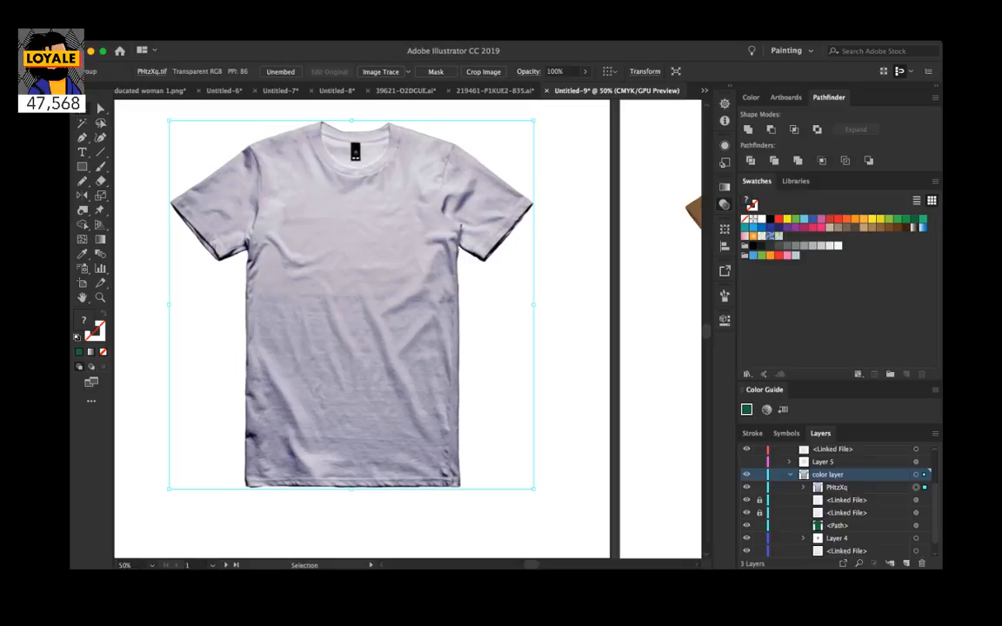
Step: Blend the pasted PHtzXq image with the green path and hide the two locked photo copies beneath it
left_click(837, 487)
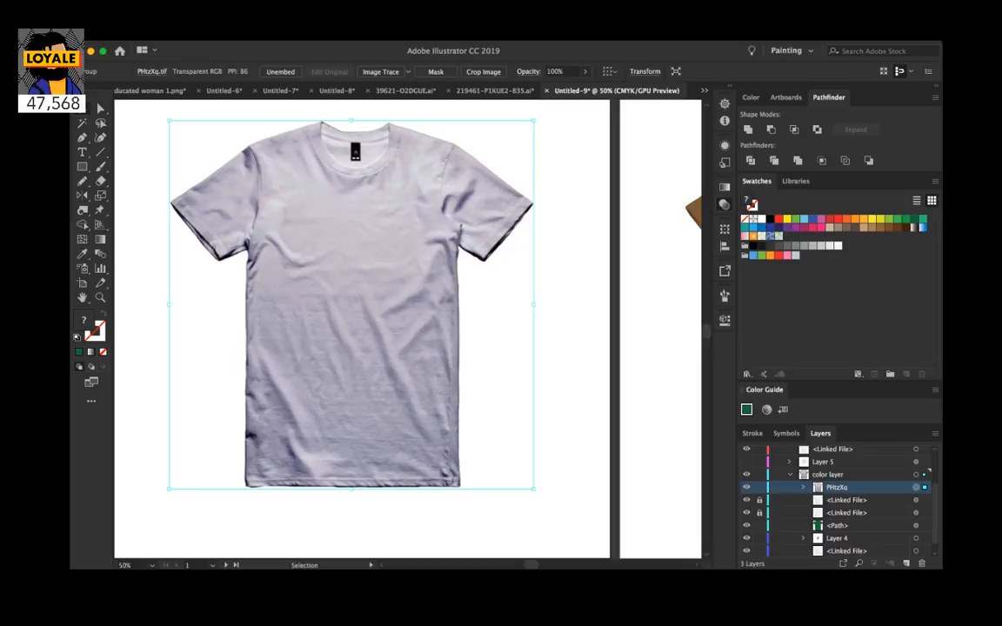
left_click(746, 500)
left_click(746, 512)
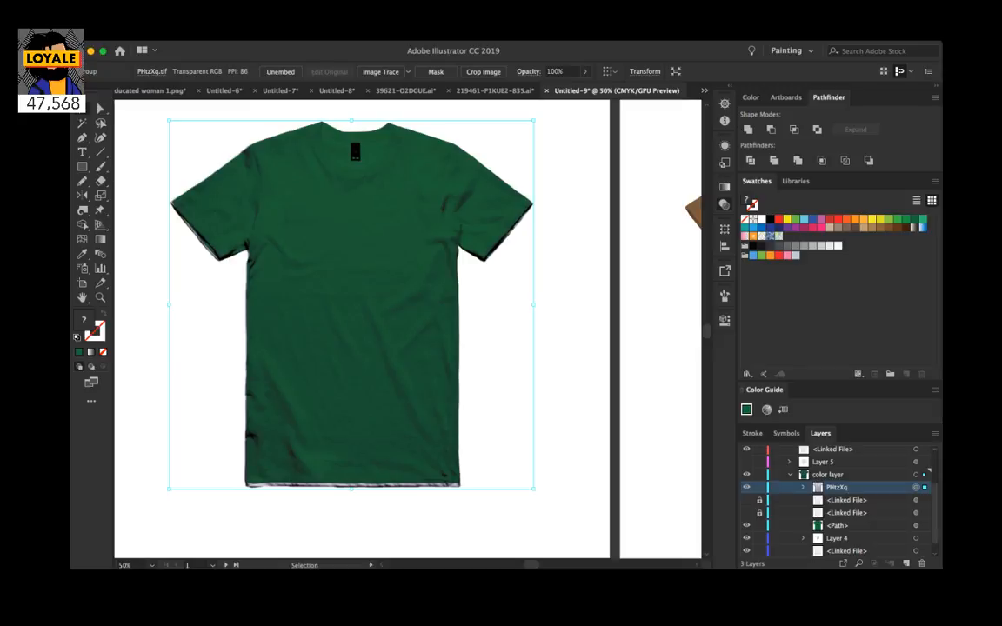
Step: Adjust the blended image's size to match the green shirt's edges and deselect it
left_click_drag(533, 488, 540, 495)
key("super+z")
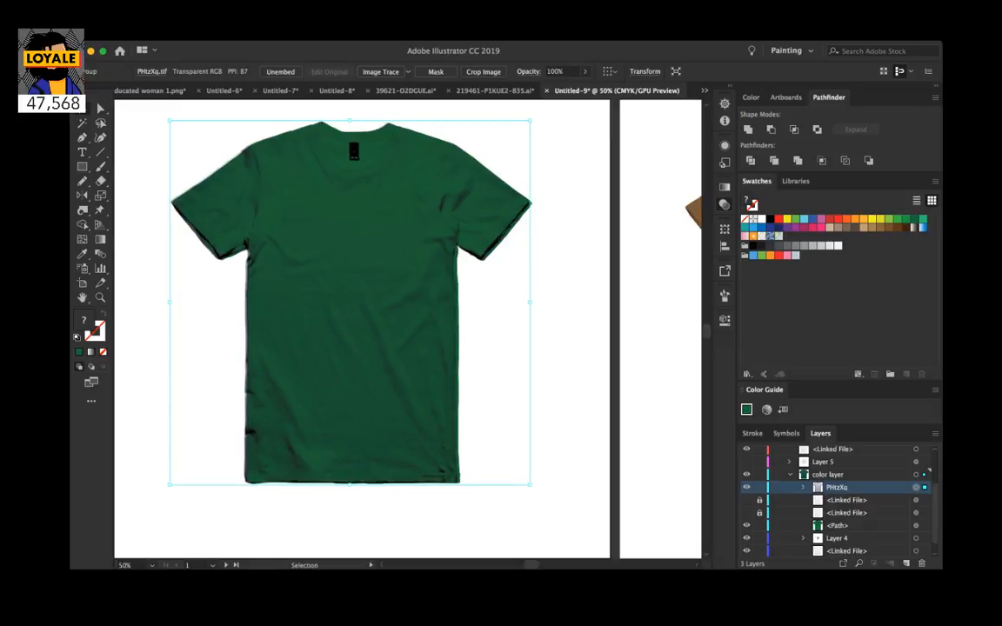
key("shift+super+a")
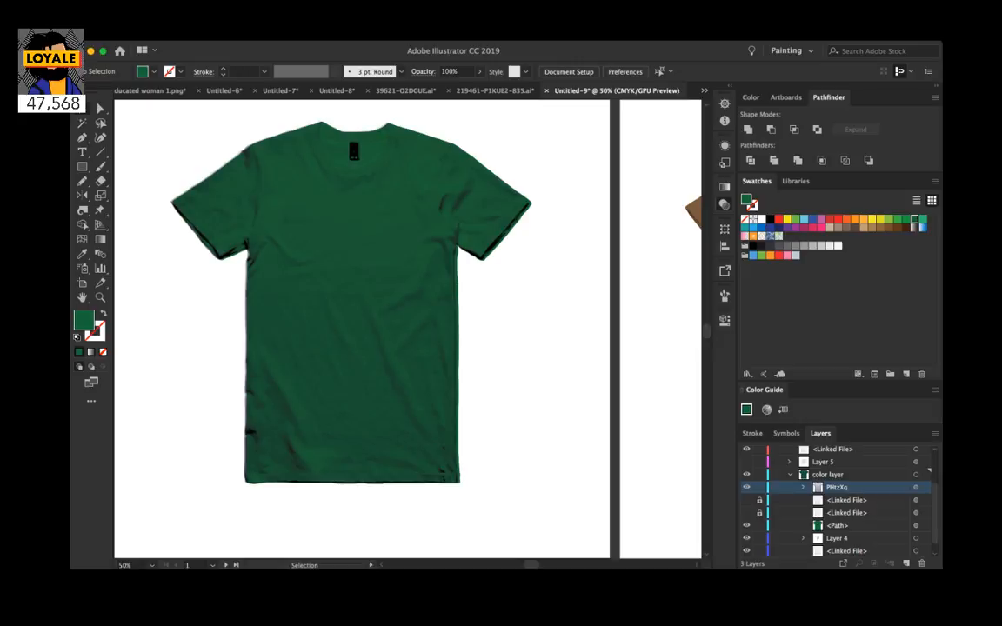
Step: Select the front T-shirt path, try a magenta fill and fill it with bright yellow
left_click(915, 525)
left_click(812, 227)
left_click(803, 227)
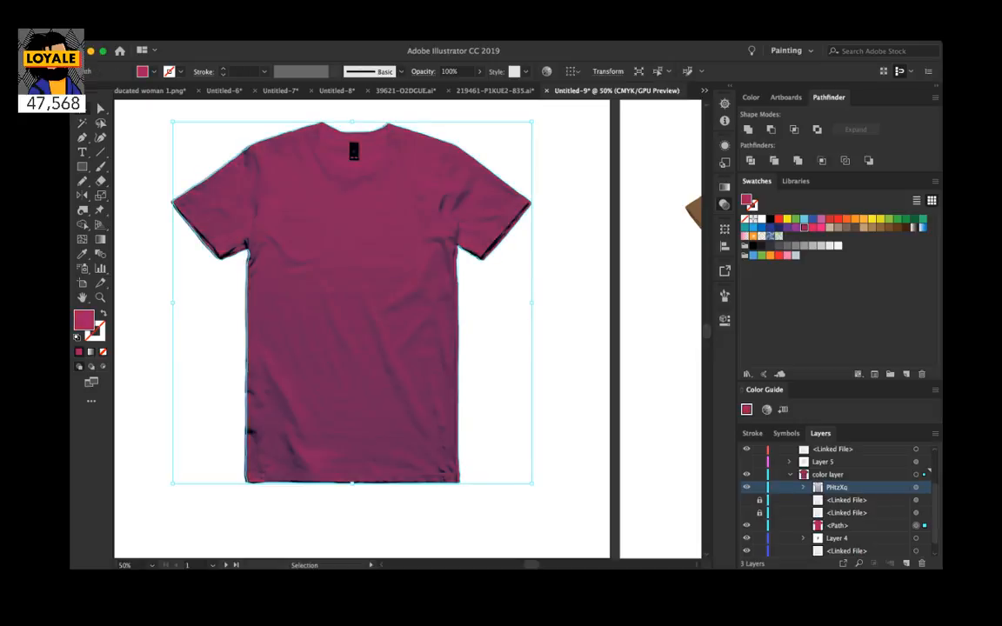
left_click(787, 219)
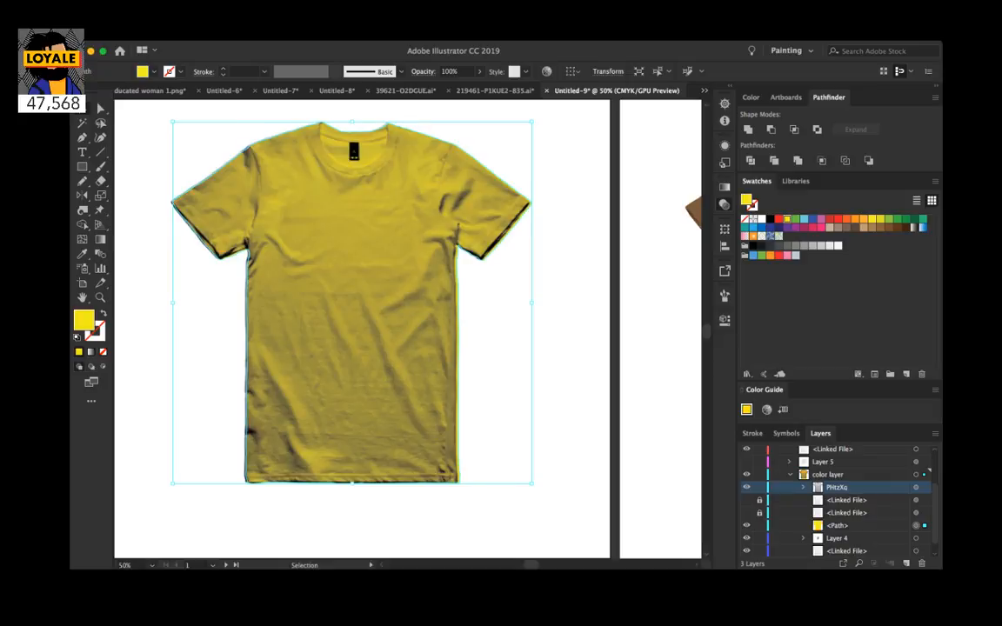
key("5")
key("3")
type("72")
type("100")
Step: Lower the opacity of the blended PHtzXq image to 61% and deselect it
left_click(916, 486)
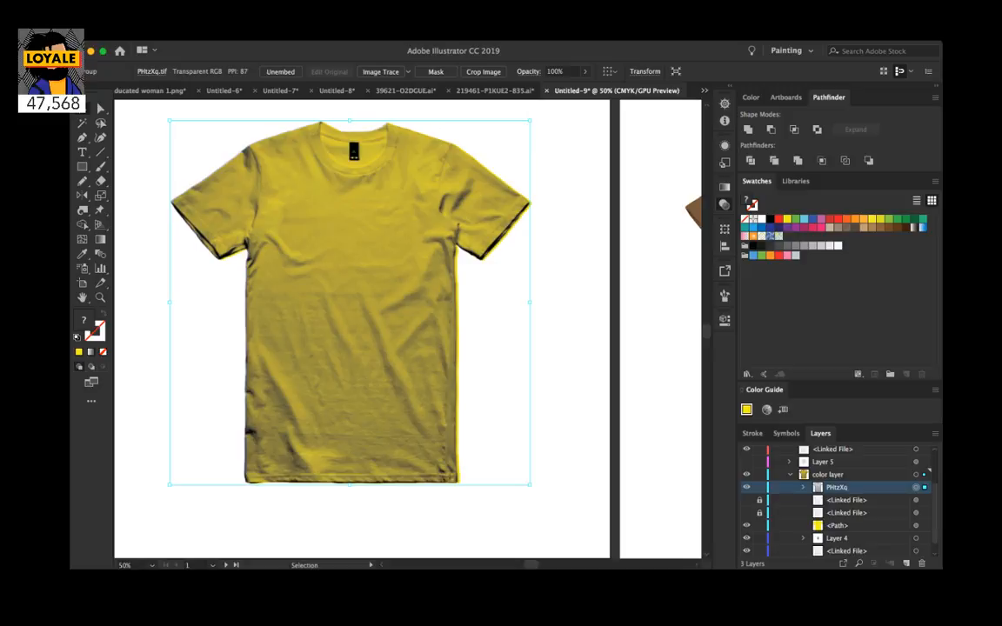
key("5")
key("4")
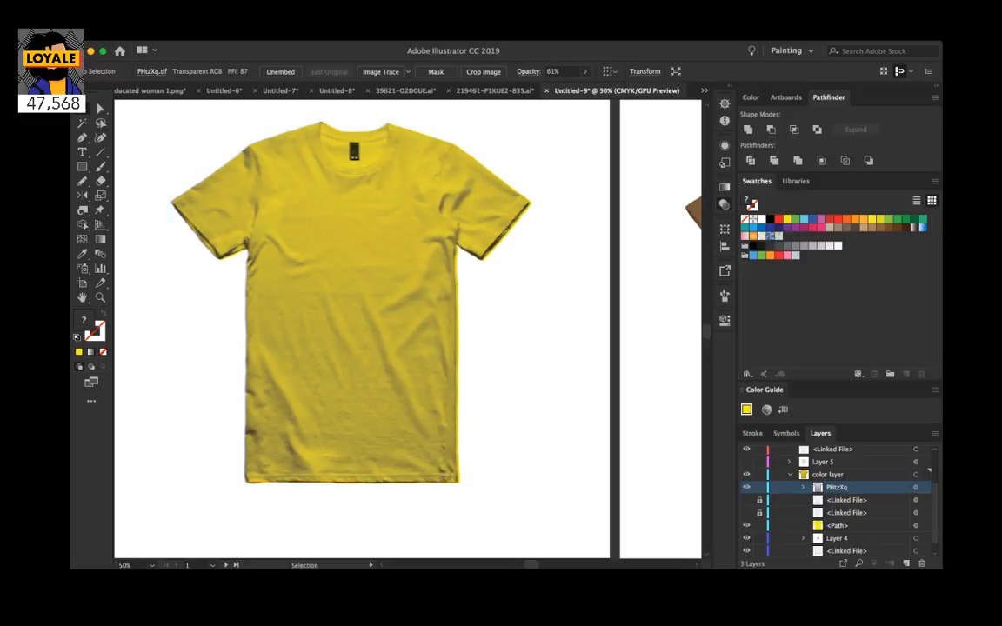
left_click(569, 304)
Step: Nudge the blended image sideways and slightly resize it so its edges line up with the yellow shirt path
left_click(350, 303)
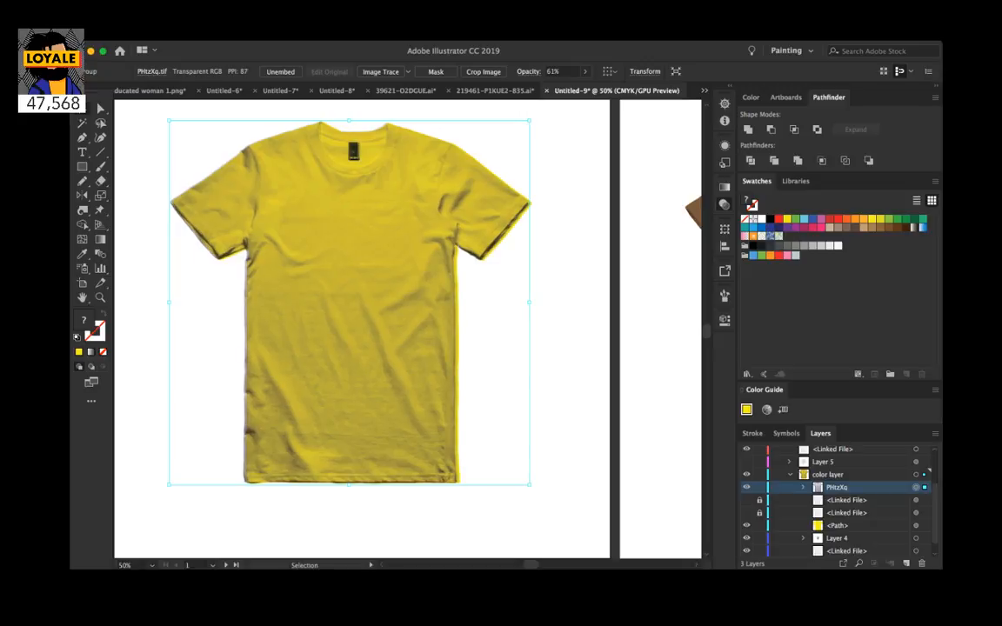
key("Right")
key("Right")
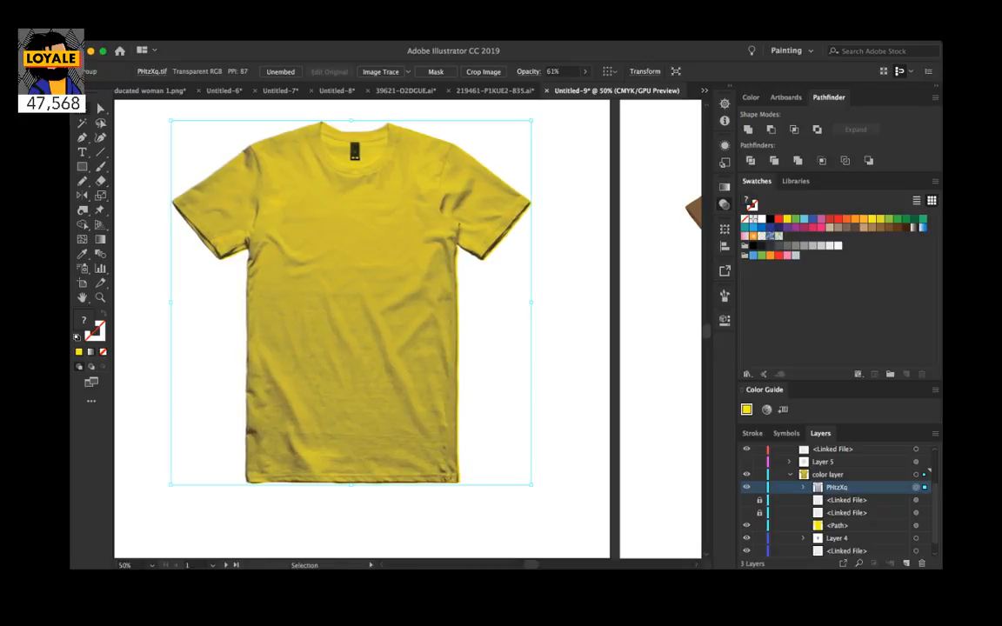
left_click_drag(532, 484, 529, 482)
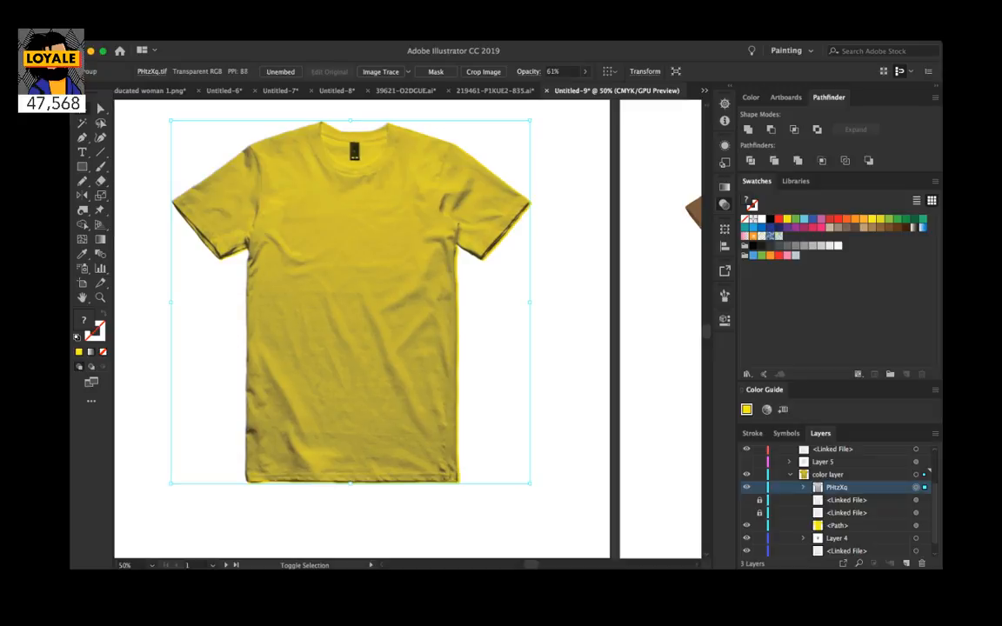
left_click_drag(530, 484, 531, 485)
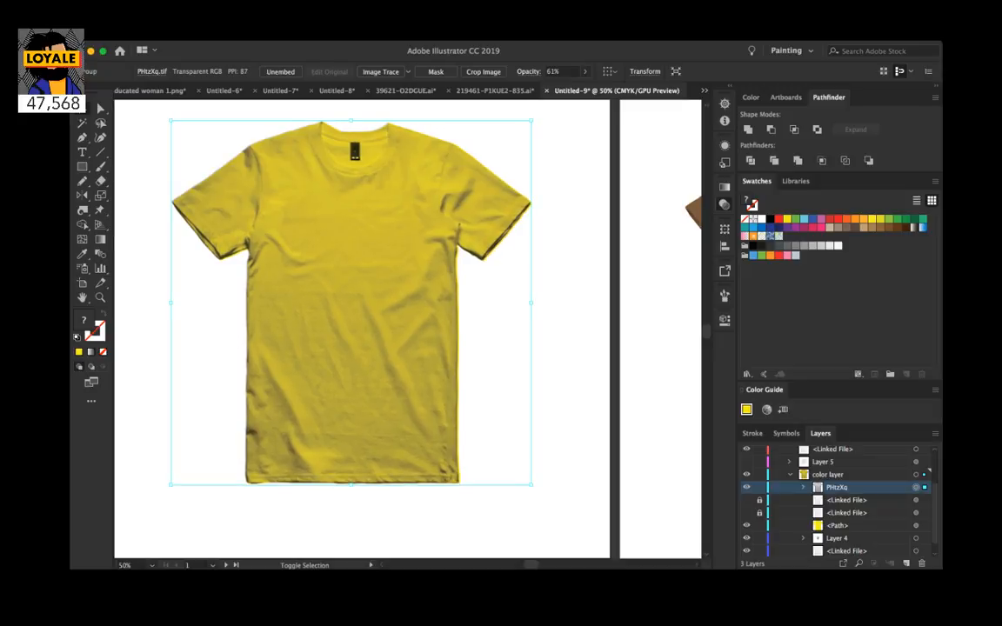
left_click_drag(531, 484, 532, 486)
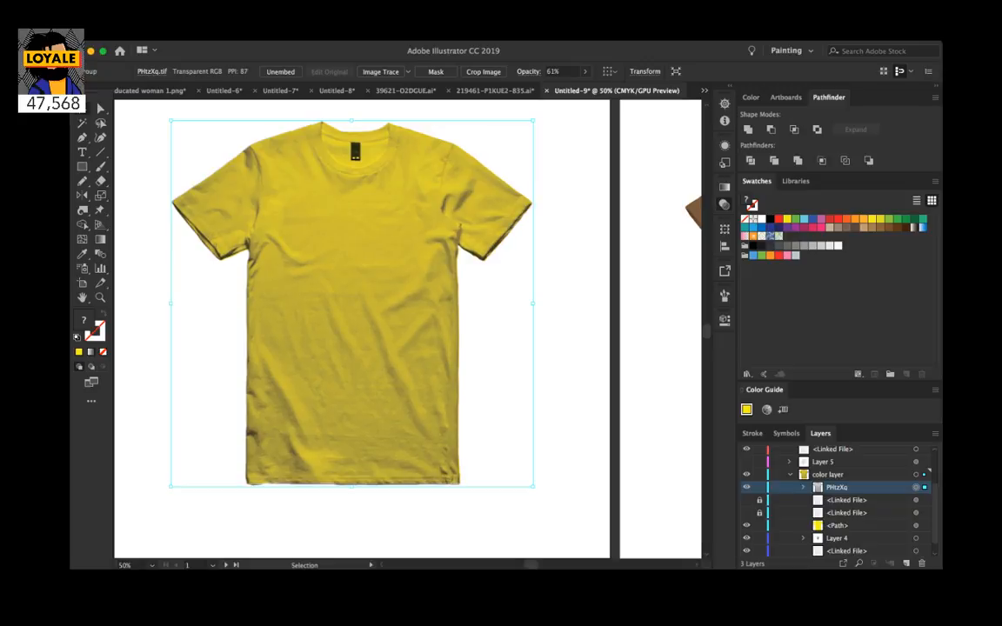
Step: Deselect the front image and examine the linked photos above and below the brown back T-shirt path
key("super+shift+a")
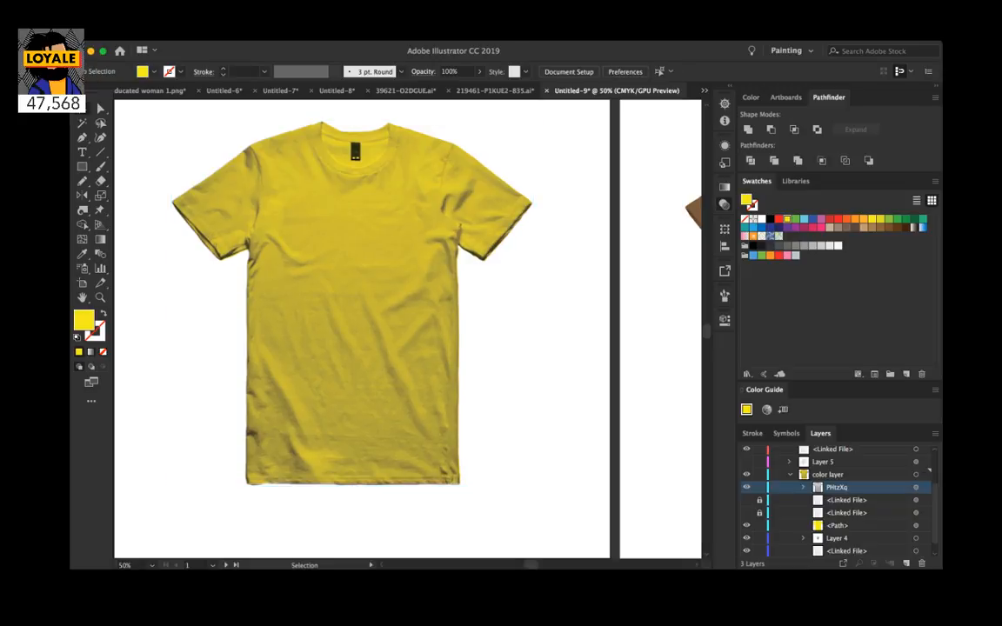
scroll(407, 329, "up", 1)
scroll(407, 329, "right", 5)
key("super+minus")
key("super+minus")
key("super+minus")
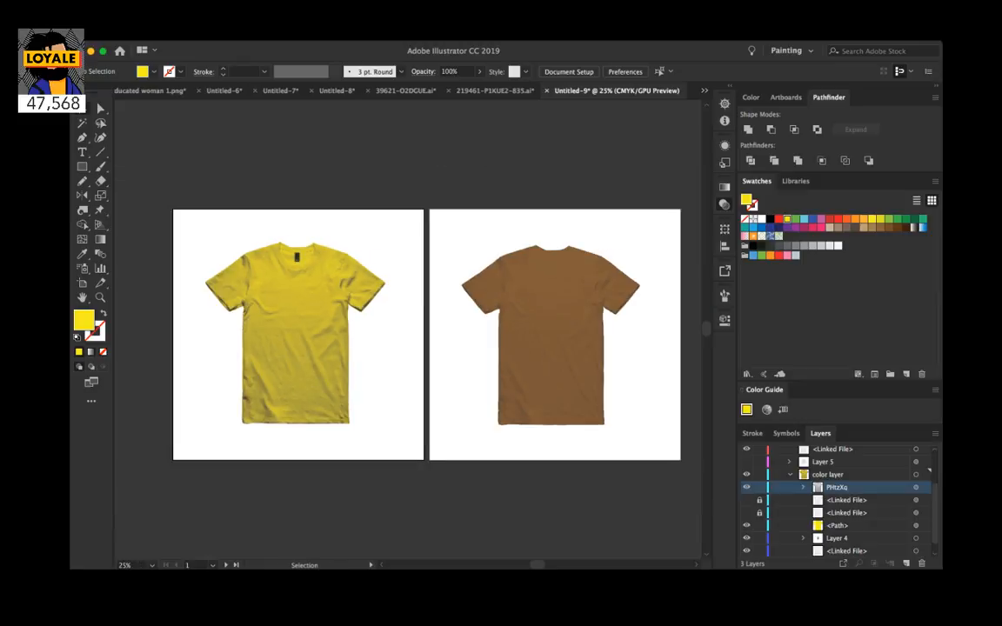
left_click(556, 343)
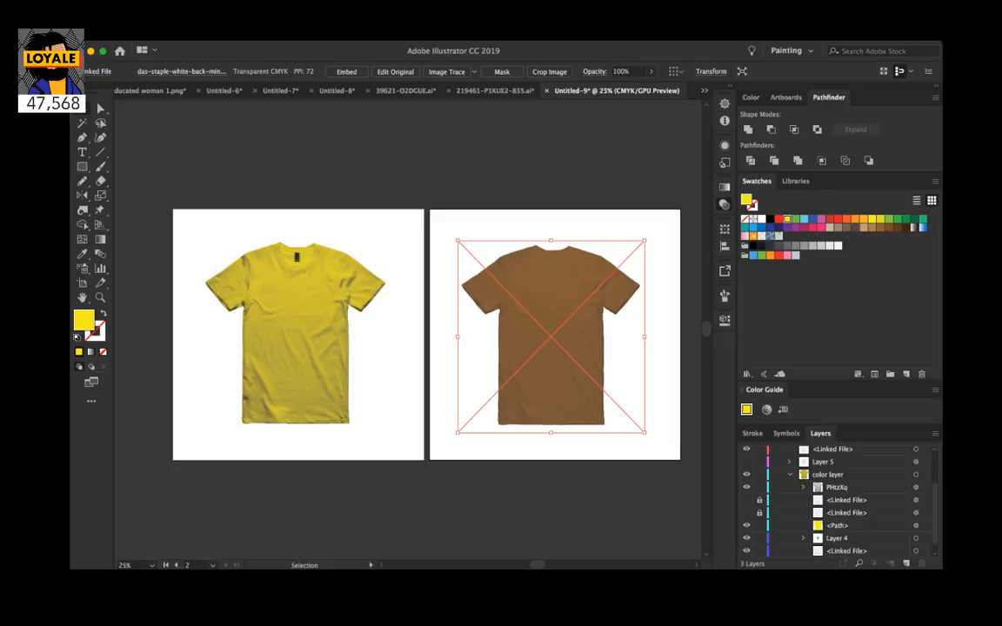
left_click(790, 474)
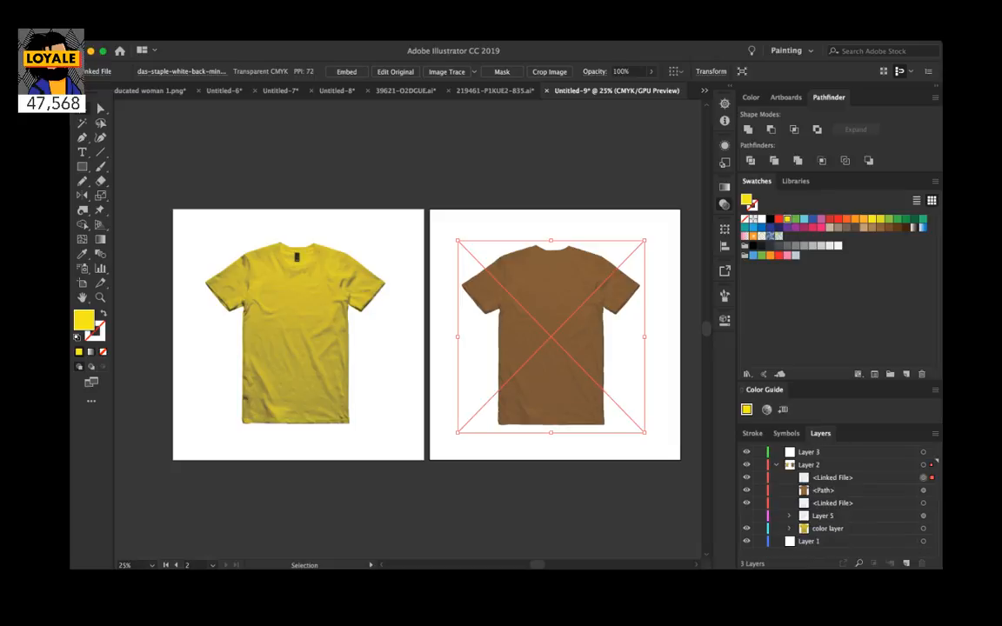
left_click(922, 502)
key("super+plus")
key("super+plus")
key("super+plus")
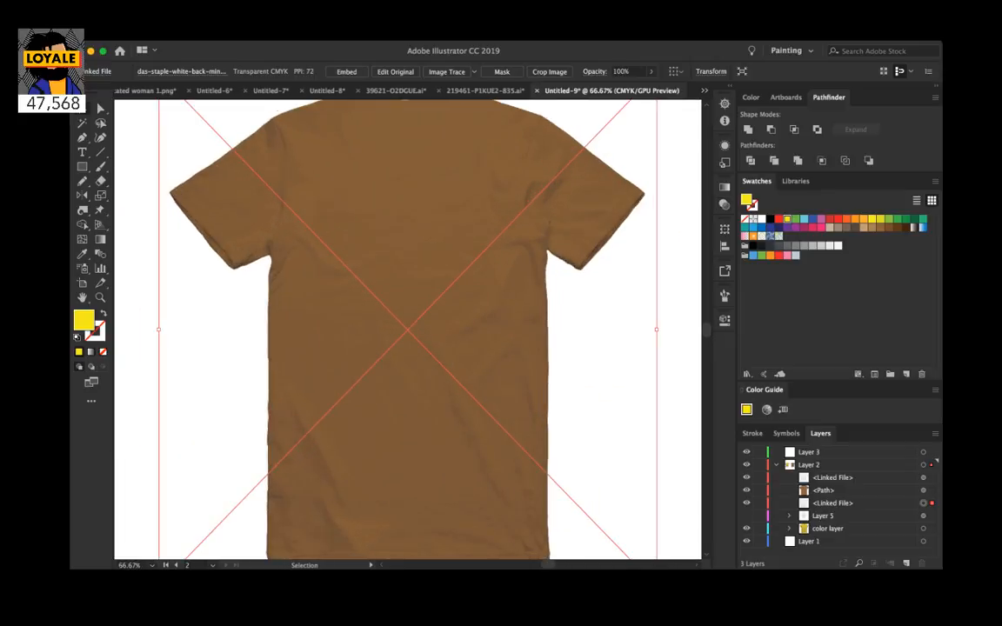
key("super+minus")
key("super+minus")
key("v")
key("super+minus")
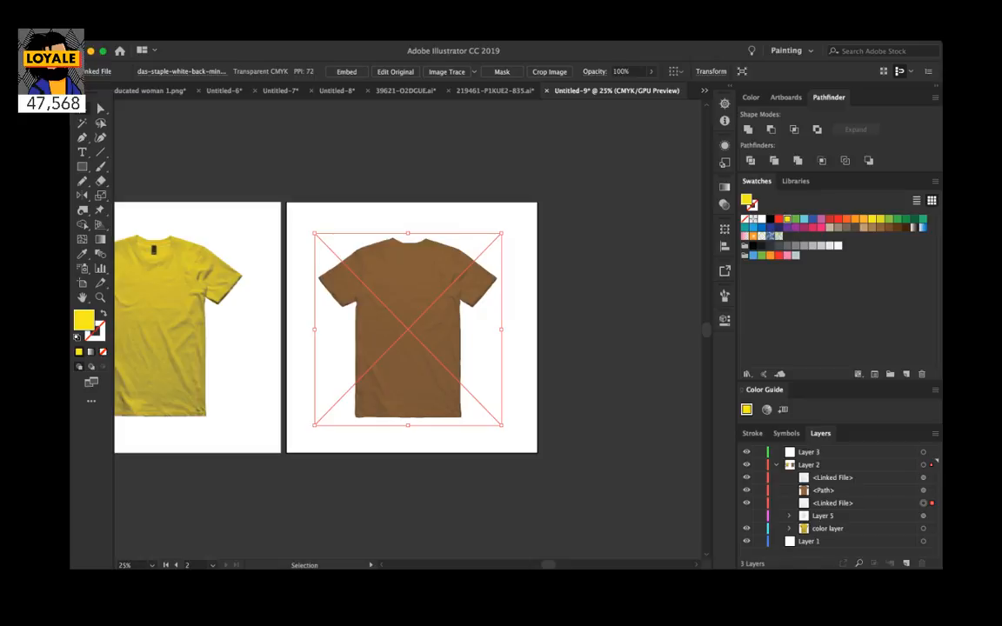
Step: Paste the grey nbnDeX back-shirt image onto the second artboard and move it to the brown shirt's upper-left corner
key("super+v")
left_click(456, 377)
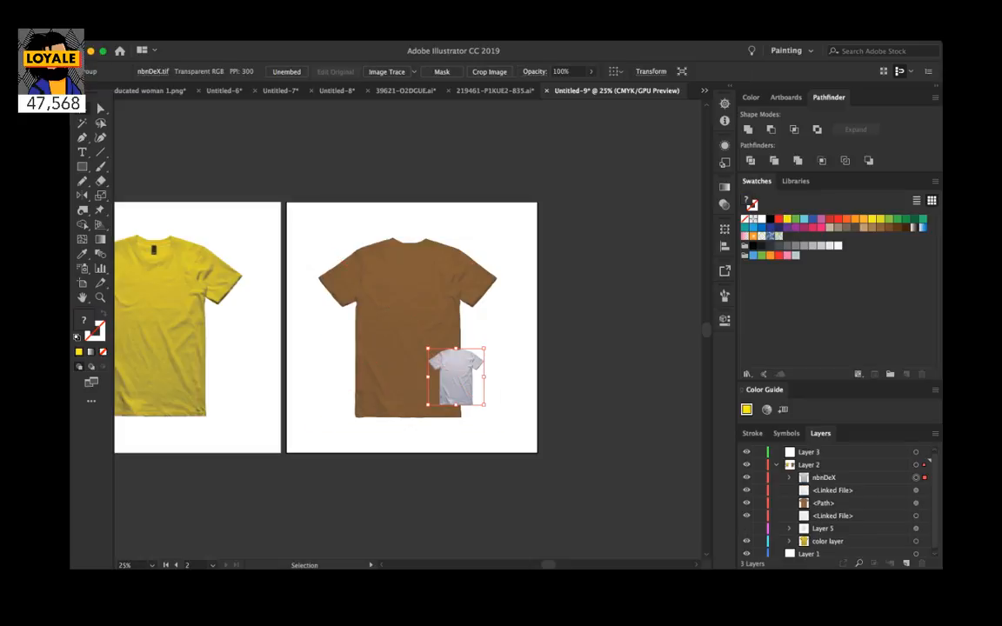
left_click_drag(456, 377, 360, 295)
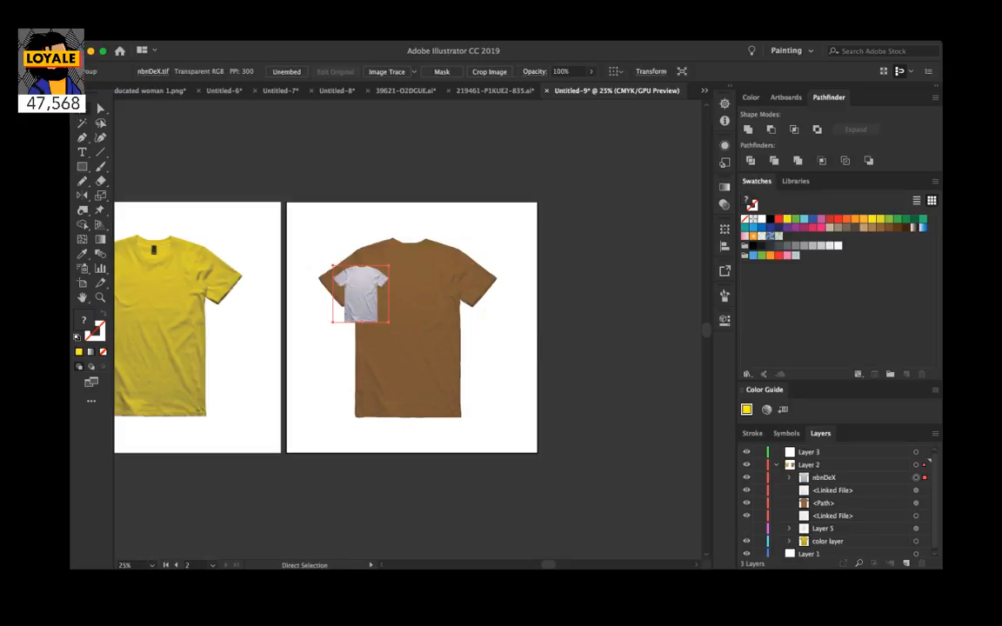
key("super+plus")
key("super+plus")
left_click_drag(407, 330, 373, 267)
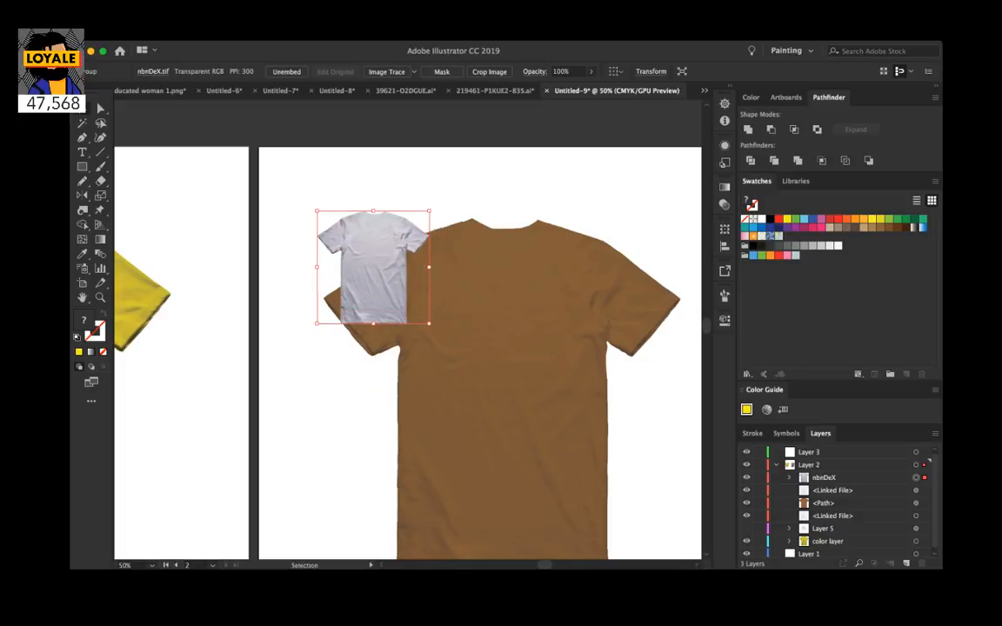
Step: Scale the pasted back-shirt image up to cover the brown shirt and nudge it down into place
scroll(407, 330, "down", 3)
scroll(406, 330, "right", 2)
left_click_drag(223, 114, 560, 453)
left_click_drag(621, 503, 618, 500)
key("Down")
key("Down")
key("Down")
key("Down")
key("Down")
key("Down")
key("Down")
key("Down")
key("Down")
key("Down")
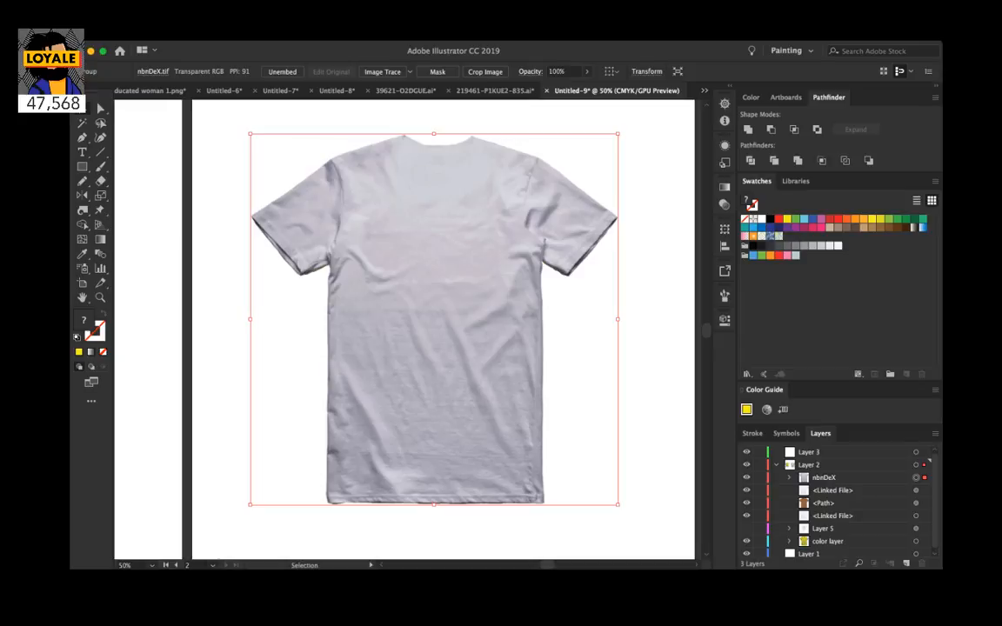
Step: Blend the nbnDeX image over the brown back path and hide the linked file directly beneath it
left_click(825, 478)
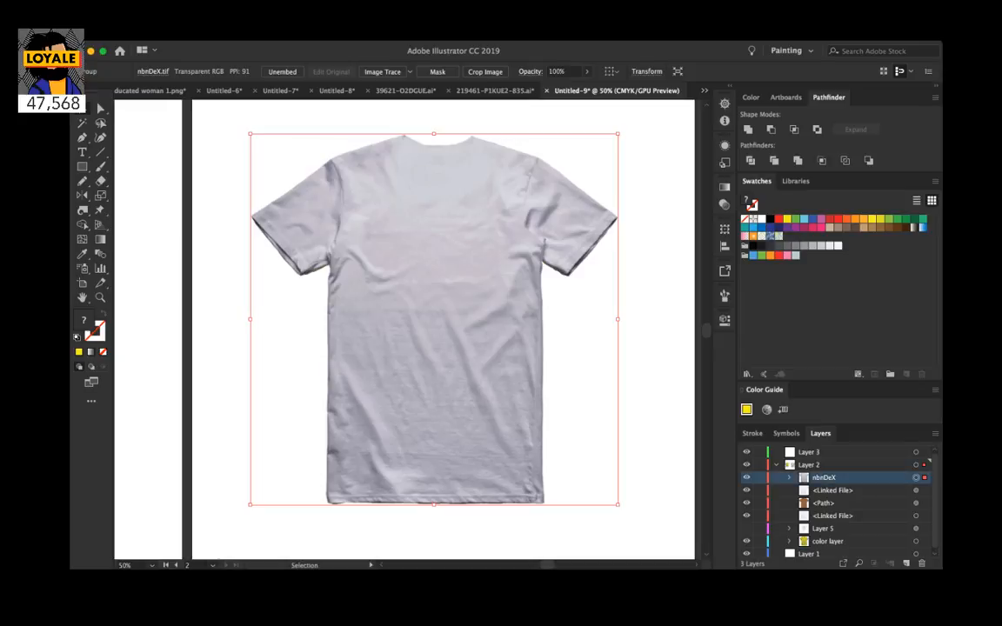
left_click(746, 490)
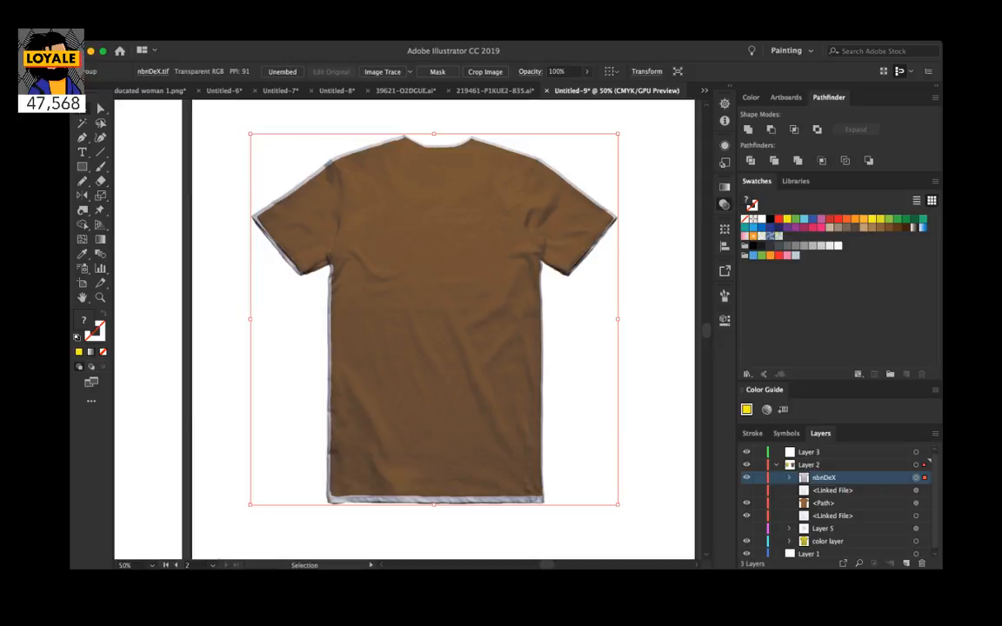
Step: Shrink the blended nbnDeX image and nudge it sideways so its edges match the brown path, then deselect it
left_click_drag(617, 505, 608, 495)
key("Right")
key("Right")
key("Right")
key("Right")
key("Right")
key("Right")
key("Right")
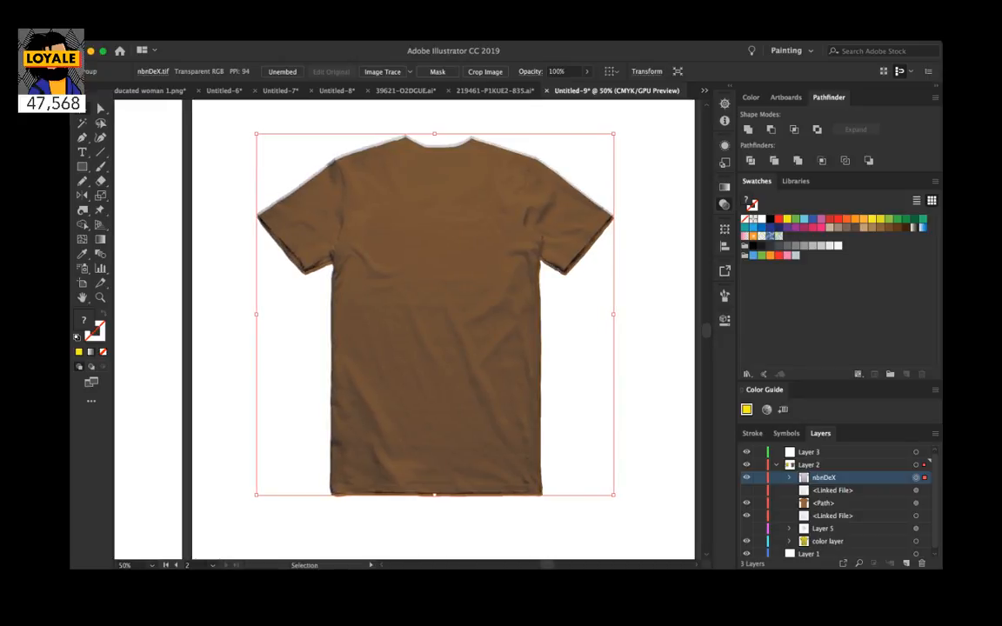
key("Left")
key("Left")
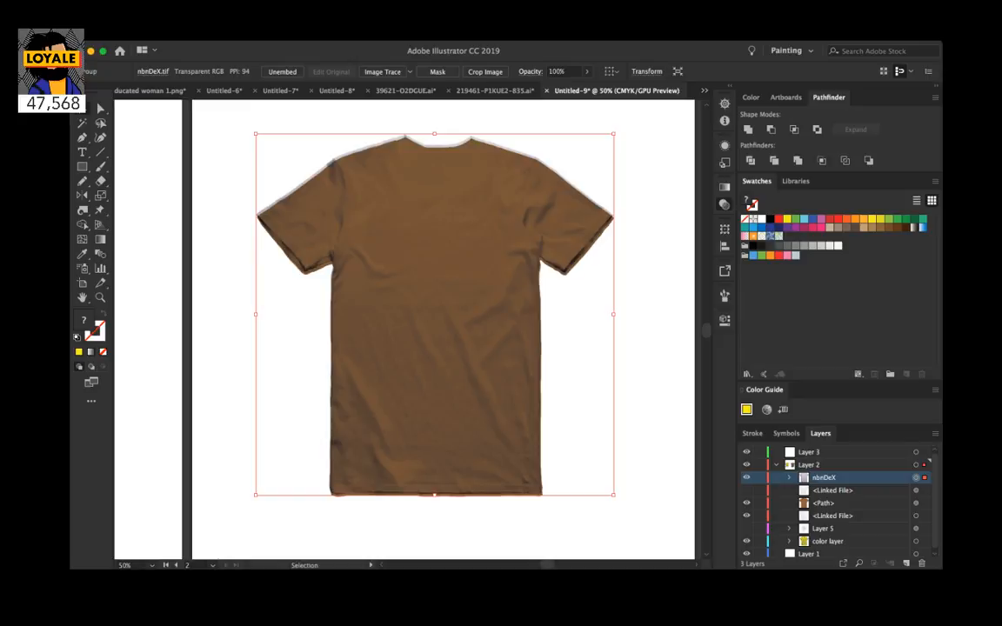
left_click_drag(255, 134, 258, 136)
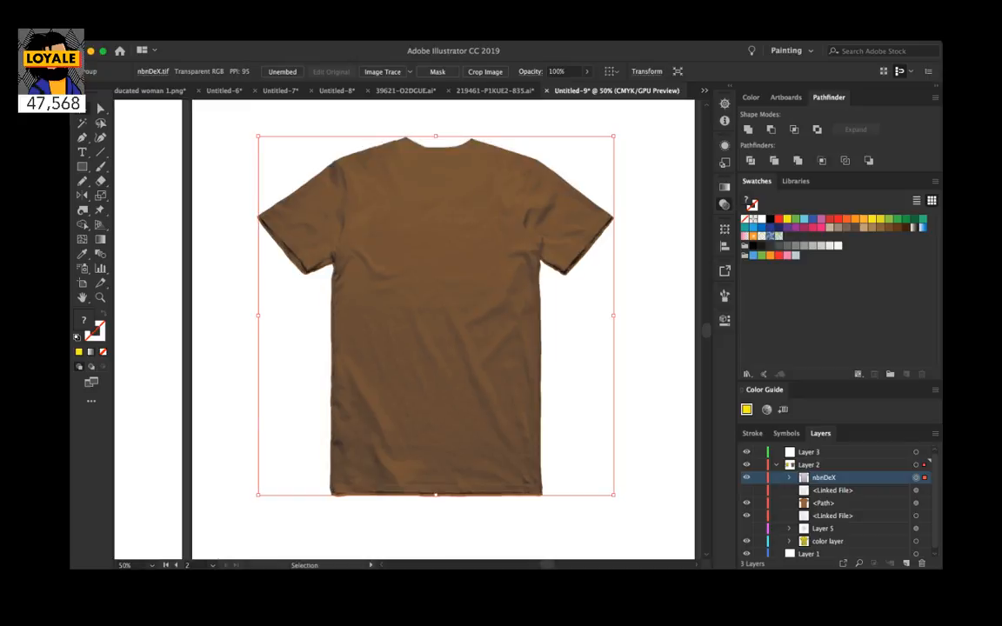
key("super+shift+a")
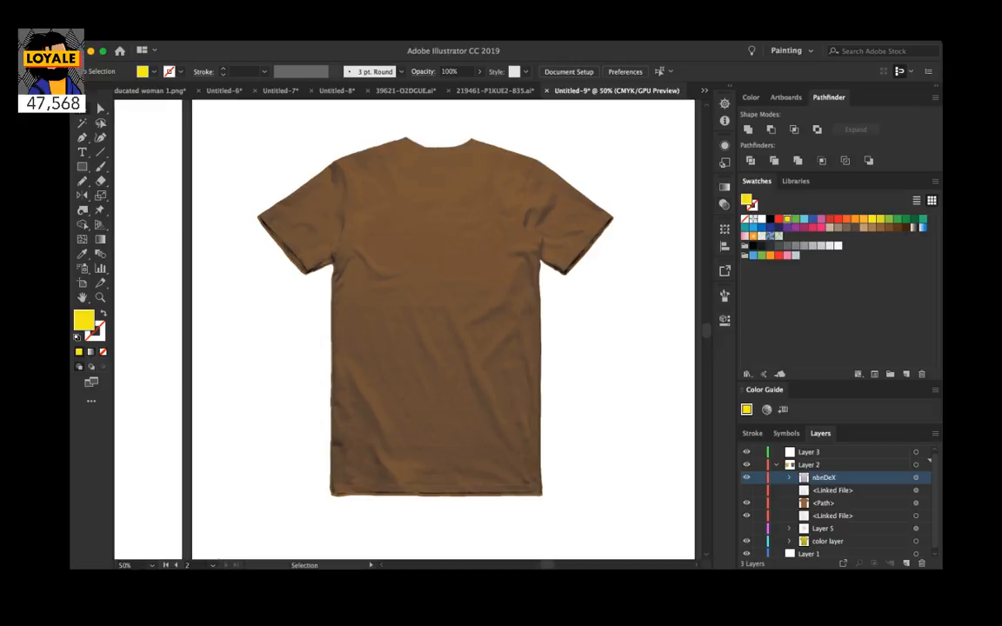
Step: Delete the hidden linked file between the nbnDeX image and the brown back path
key("super+minus")
key("super+minus")
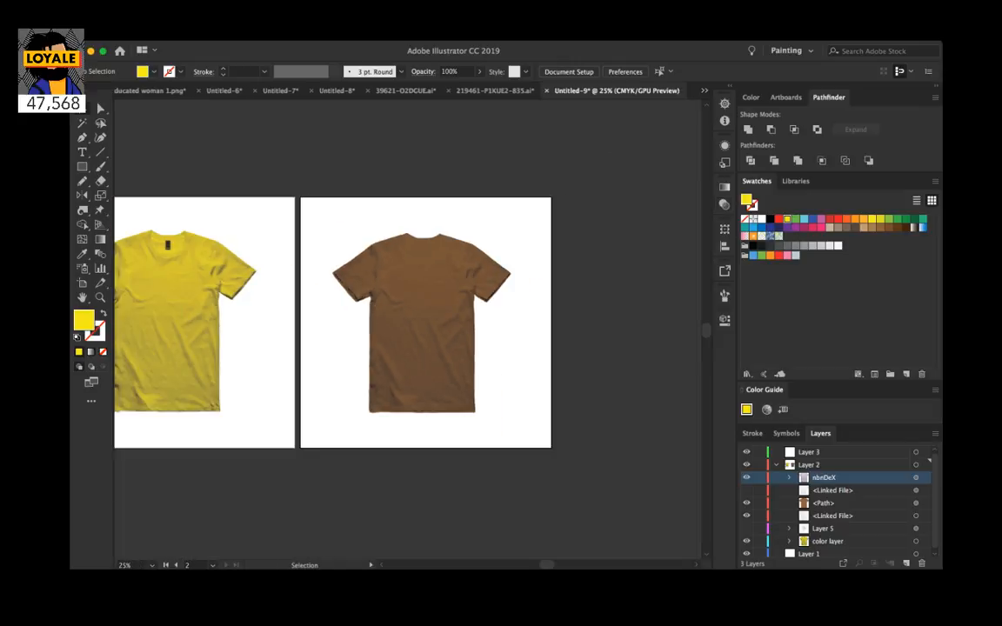
left_click(832, 490)
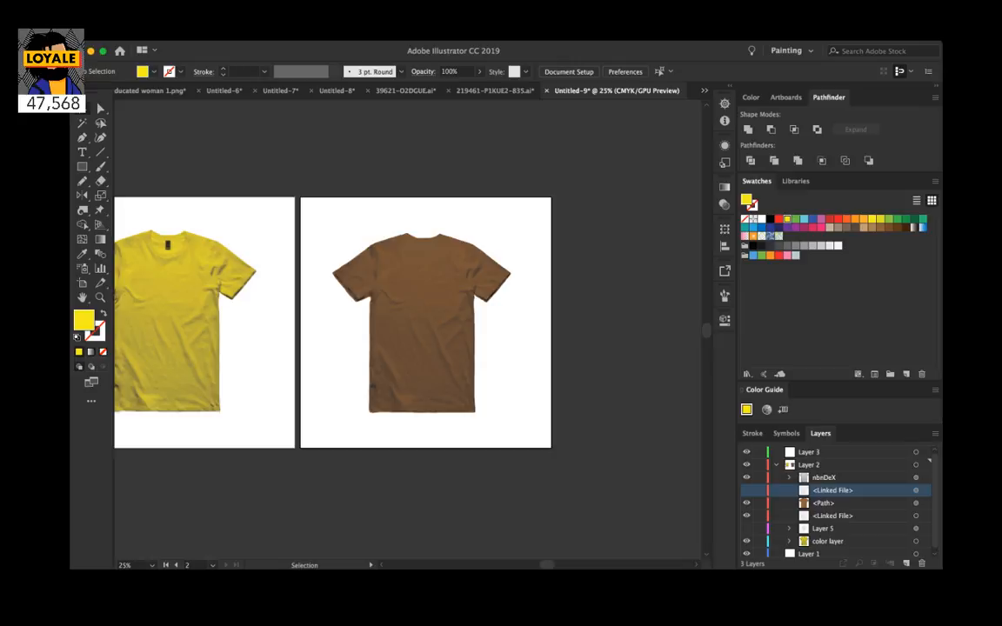
key("Delete")
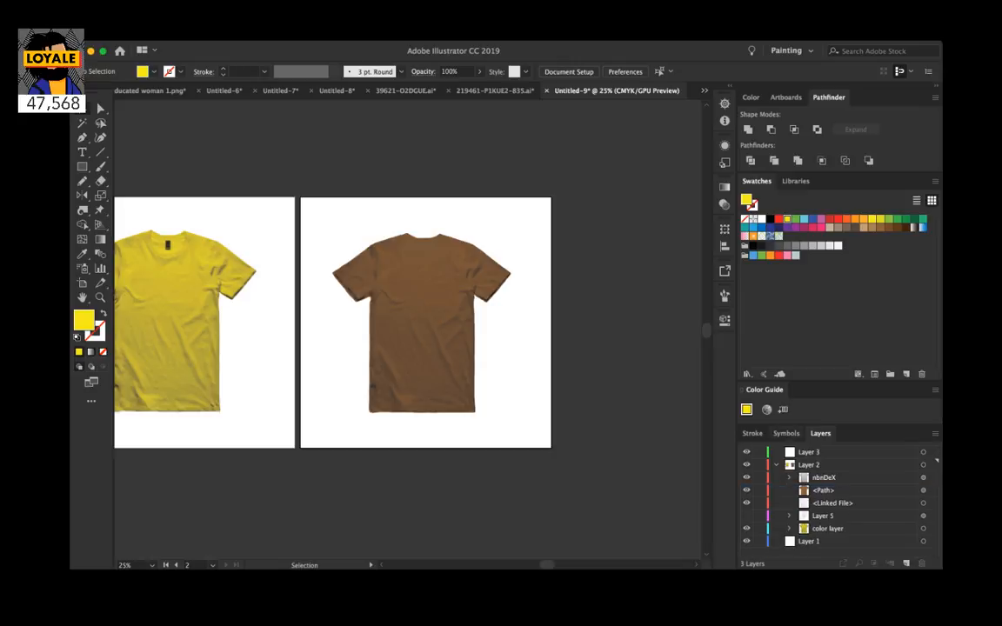
Step: Select the back T-shirt path beneath the nbnDeX image, fill it with the front shirt's bright yellow and deselect it
left_click(422, 323)
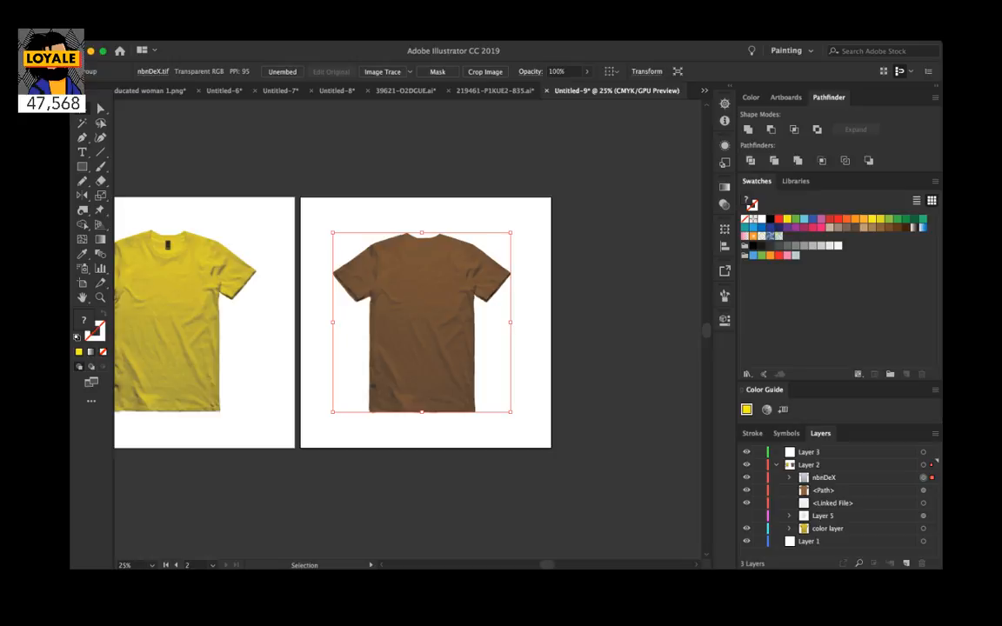
left_click(823, 477)
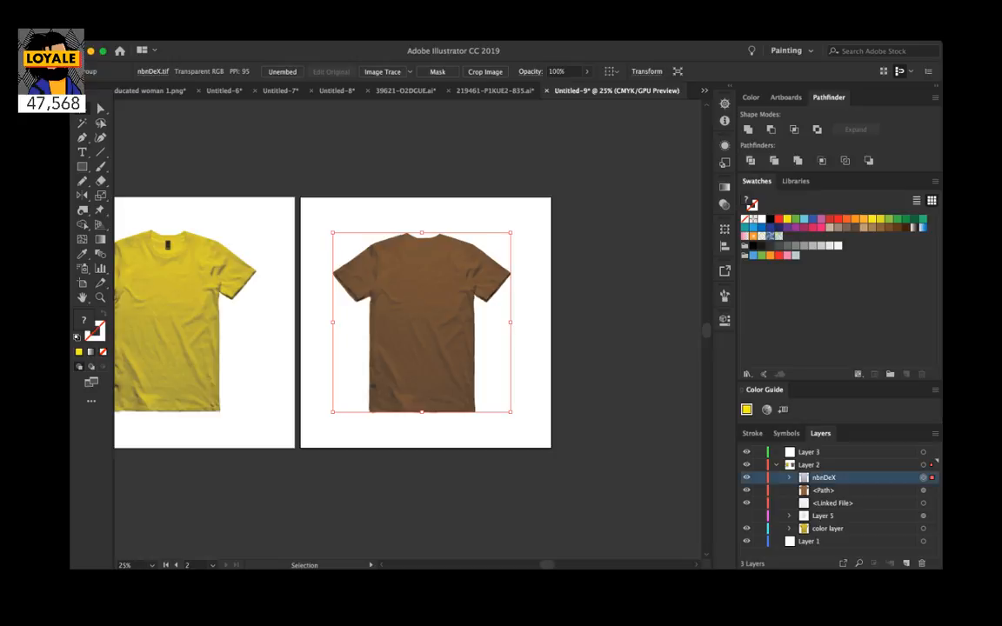
left_click(923, 490)
key("super+z")
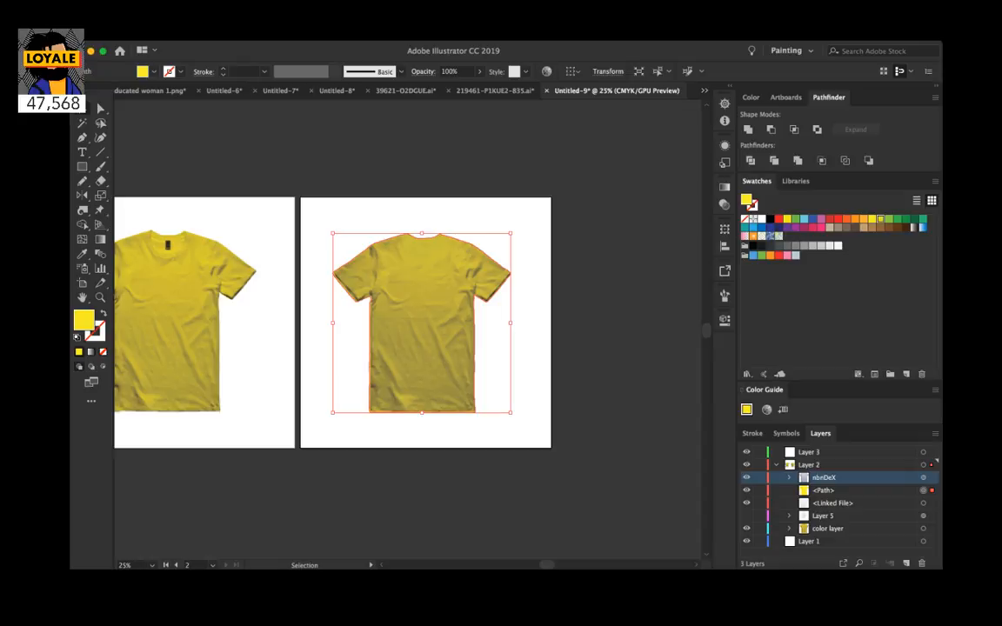
key("super+z")
key("super+shift+z")
left_click(787, 220)
key("super+shift+a")
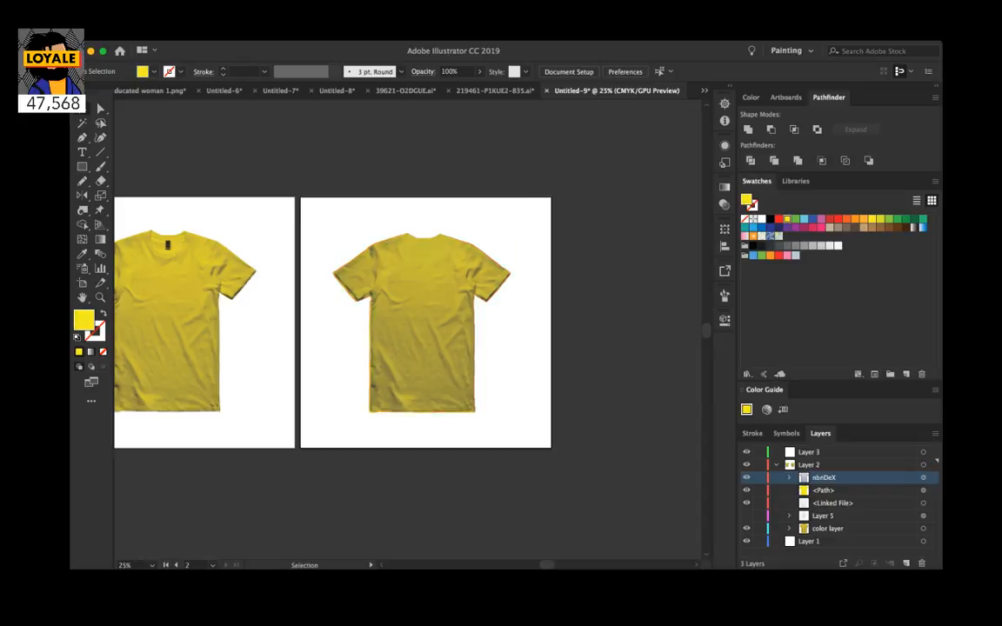
Step: Resize and nudge the blended nbnDeX image so no yellow shows beyond the back shirt's edges, and deselect it
scroll(407, 321, "left", 3)
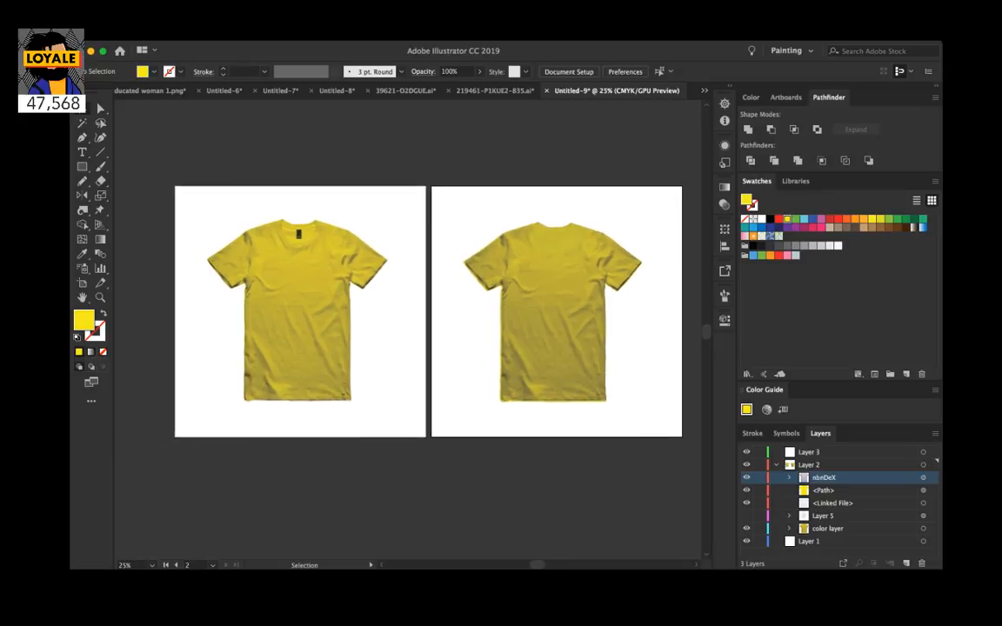
key("super+=")
key("super+=")
key("super+=")
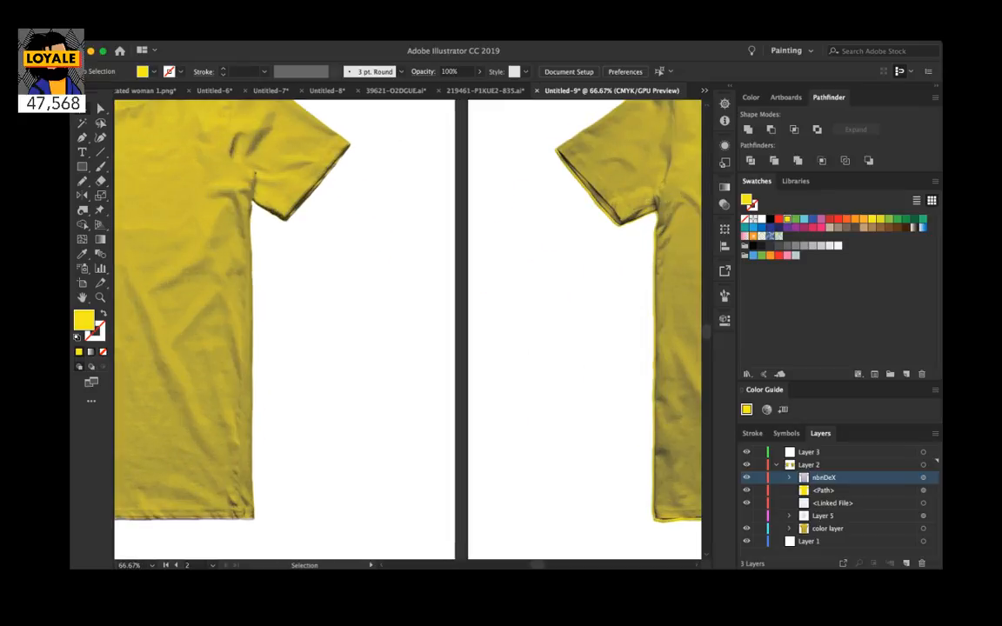
scroll(407, 329, "right", 3)
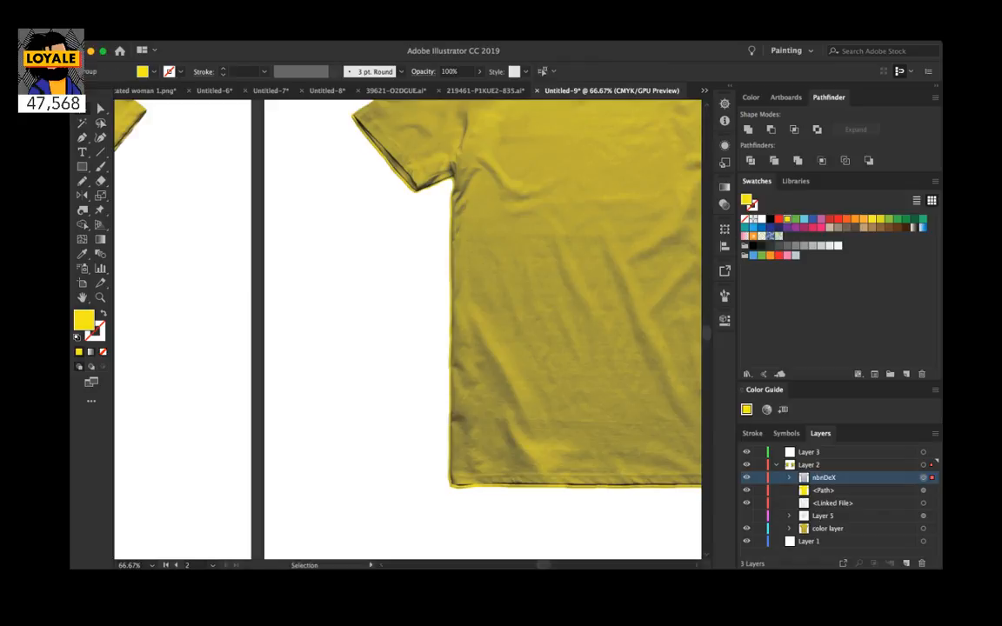
left_click(576, 331)
scroll(407, 330, "right", 2)
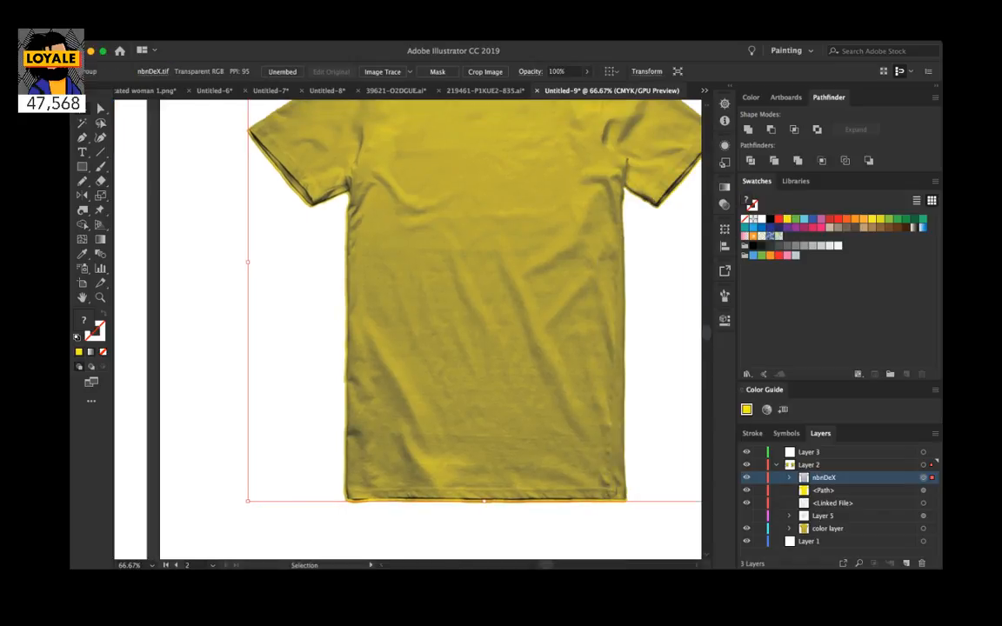
left_click_drag(248, 501, 252, 497)
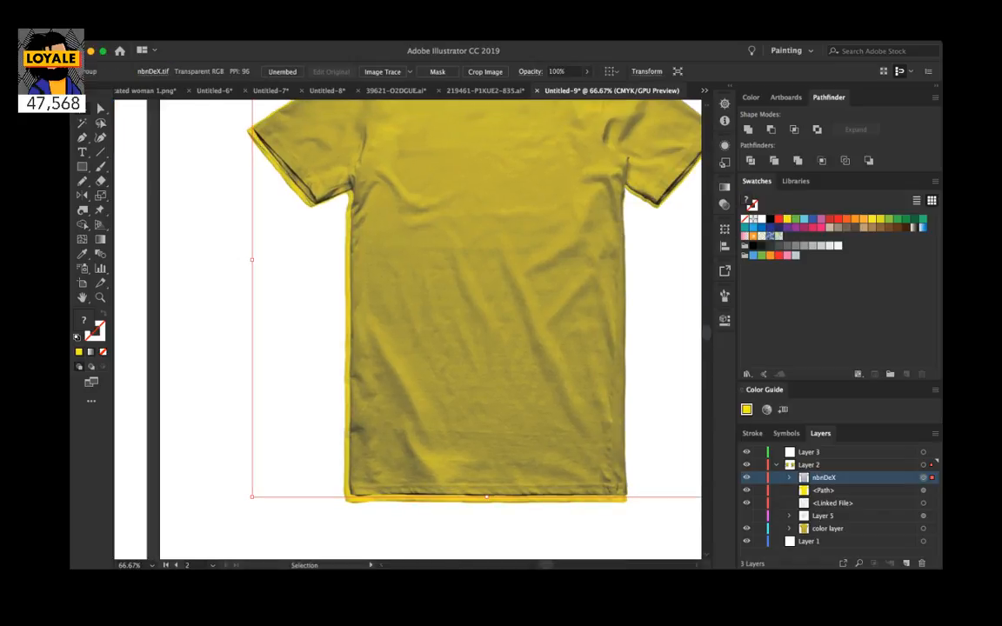
key("Left")
key("Left")
key("Left")
key("Left")
key("Left")
key("Left")
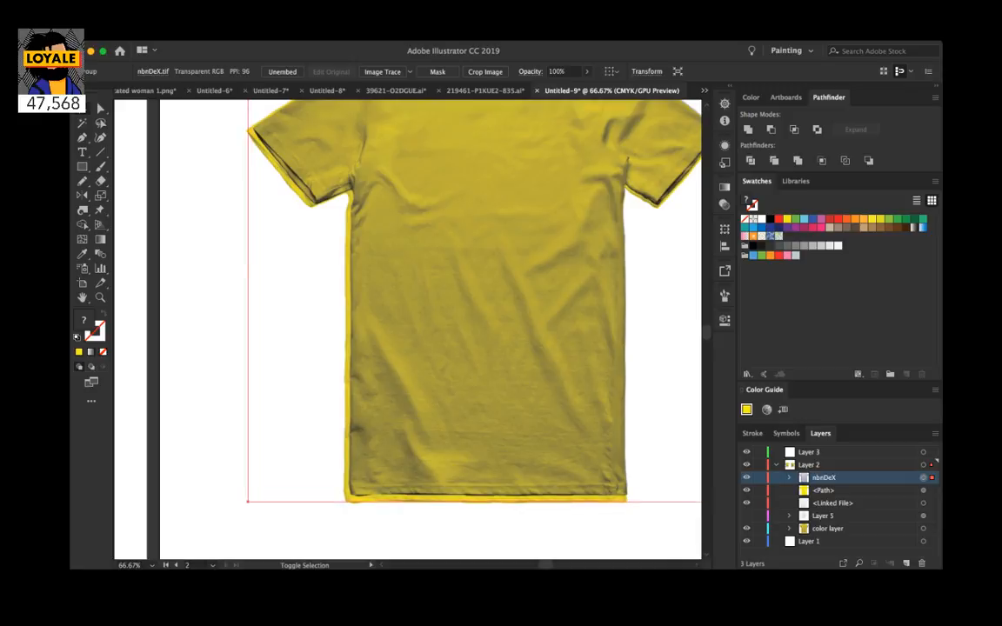
key("Down")
key("Down")
key("Down")
key("Down")
key("Down")
key("Down")
left_click_drag(248, 502, 245, 505)
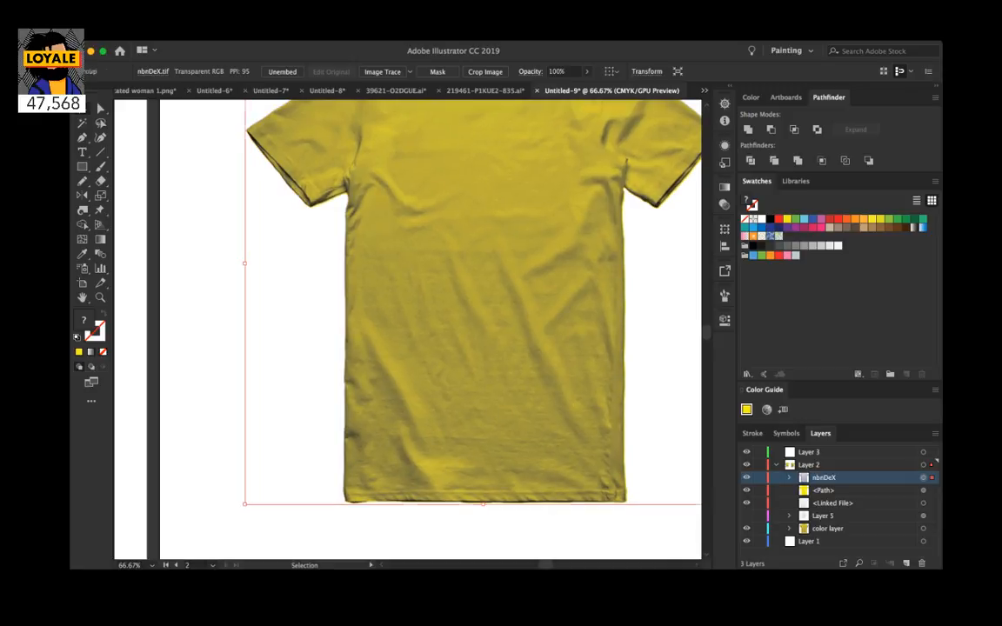
key("super+shift+a")
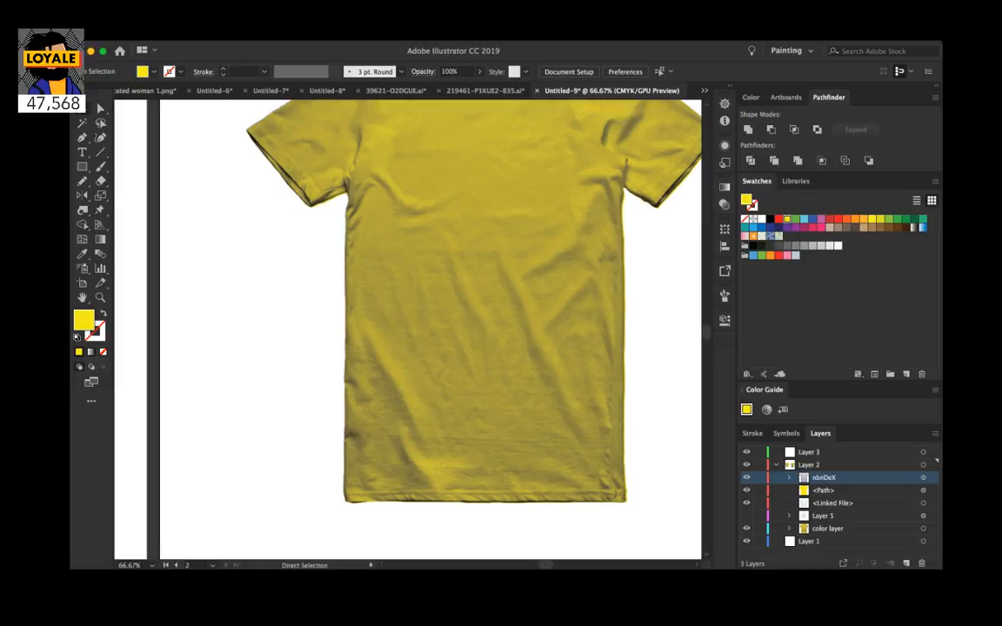
Step: Delete the hidden Layer 5 from Layer 2
key("super+minus")
key("super+minus")
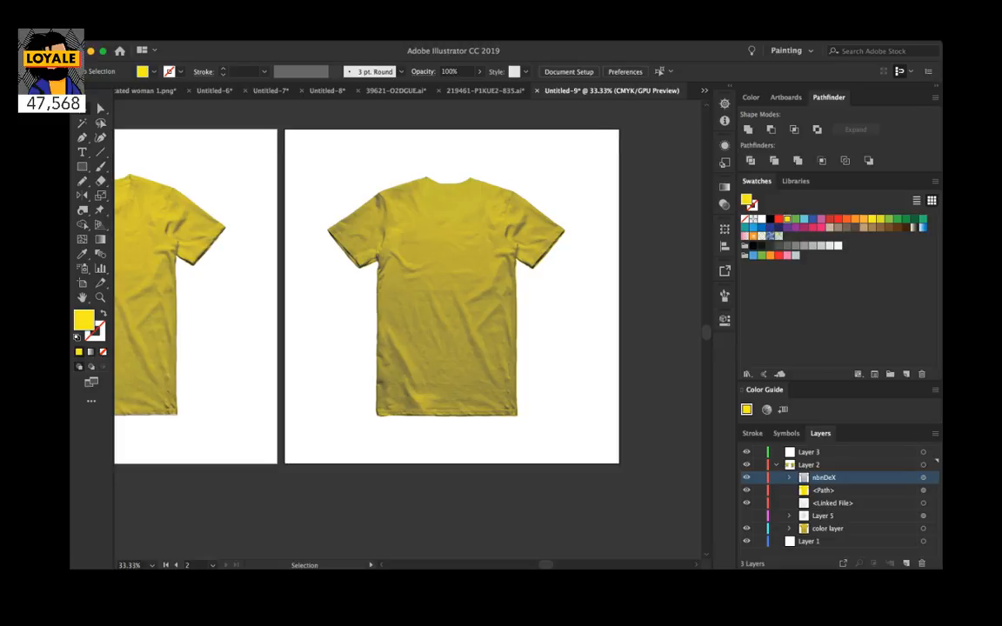
scroll(408, 287, "left", 5)
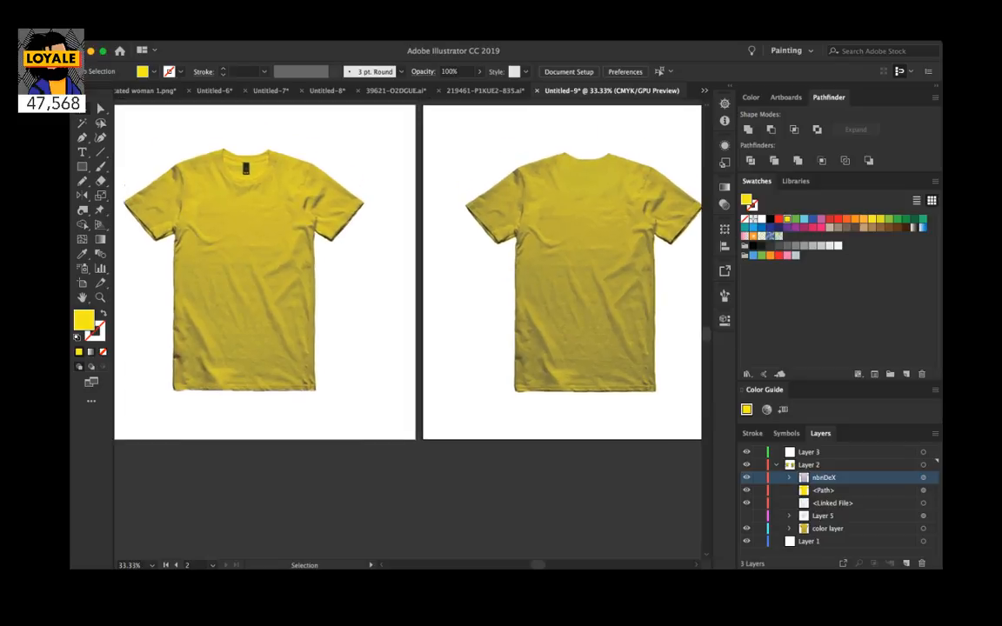
left_click(822, 516)
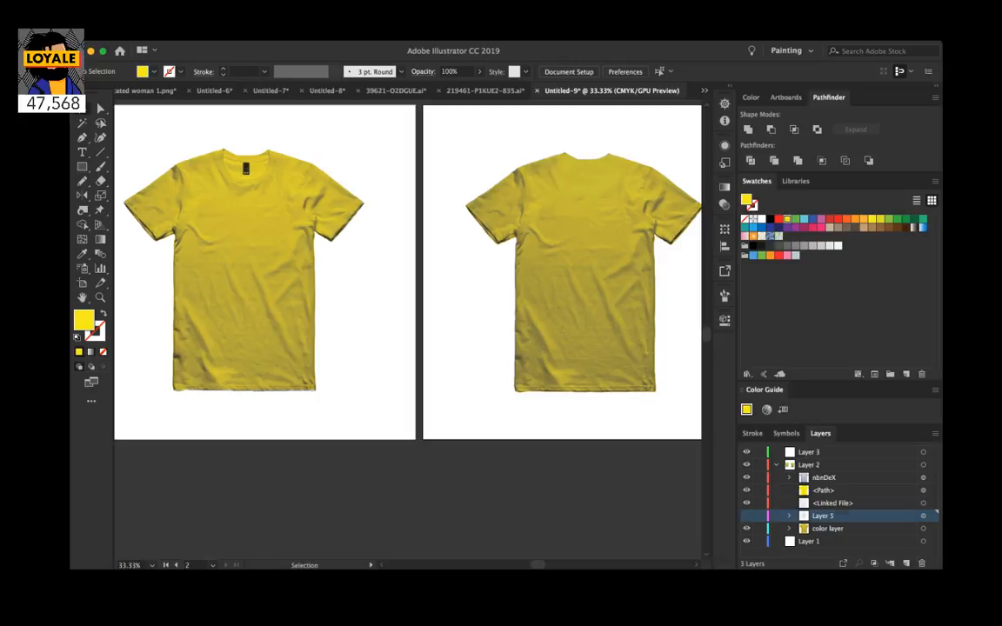
left_click(921, 564)
Step: Collect the nbnDeX image, the yellow back path and the linked file in a new sublayer named "color layer back"
left_click(861, 503)
left_click(861, 478, "shift")
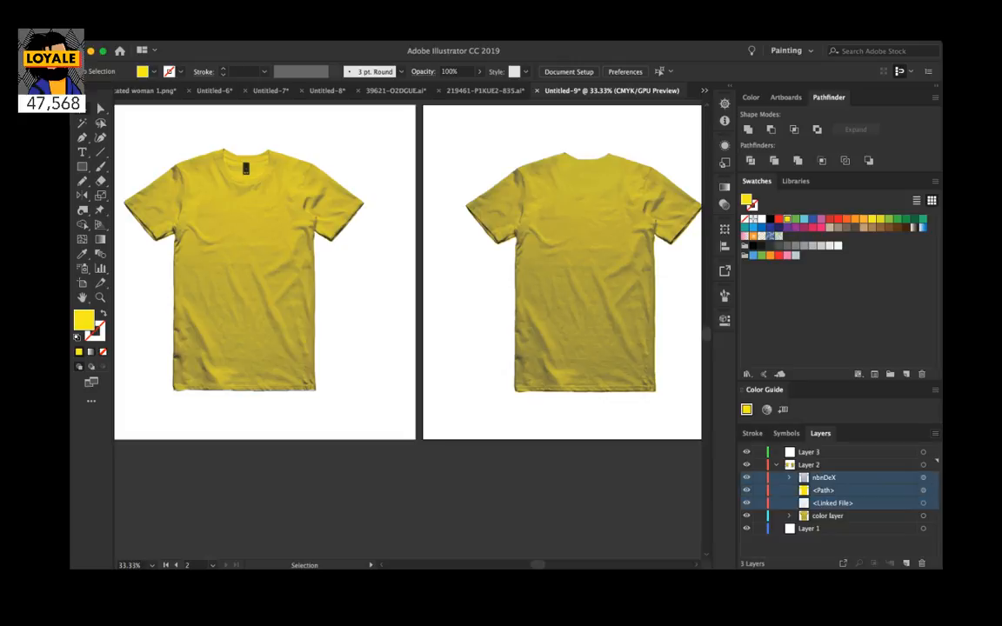
left_click(860, 461)
double_click(825, 477)
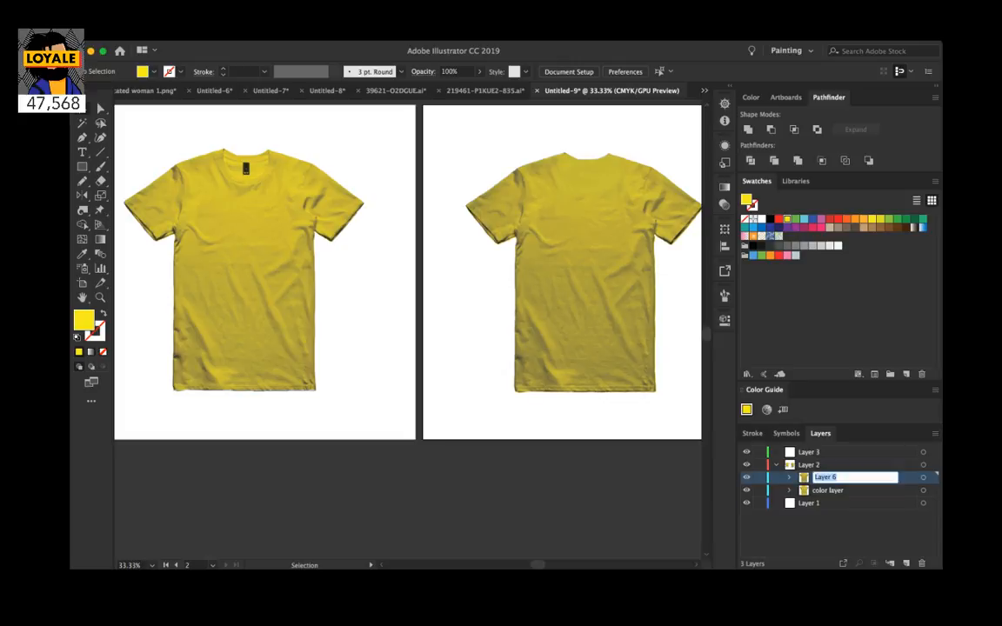
type("color lya")
key("BackSpace")
key("BackSpace")
type("ayer back")
key("Return")
Step: Rename the "color layer" sublayer as "color layer front"
double_click(827, 490)
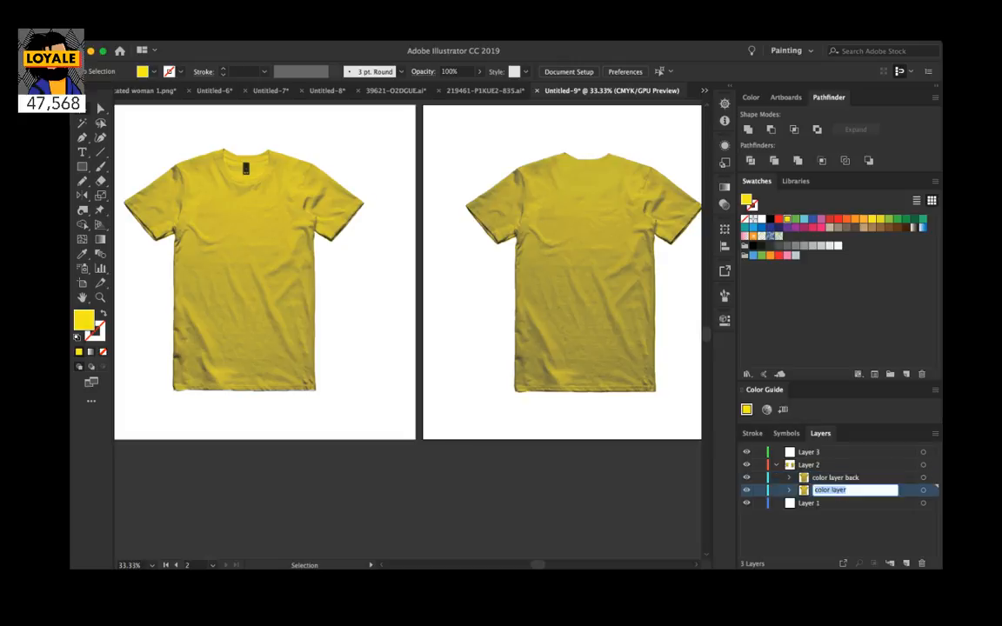
key("Right")
type("front")
key("Return")
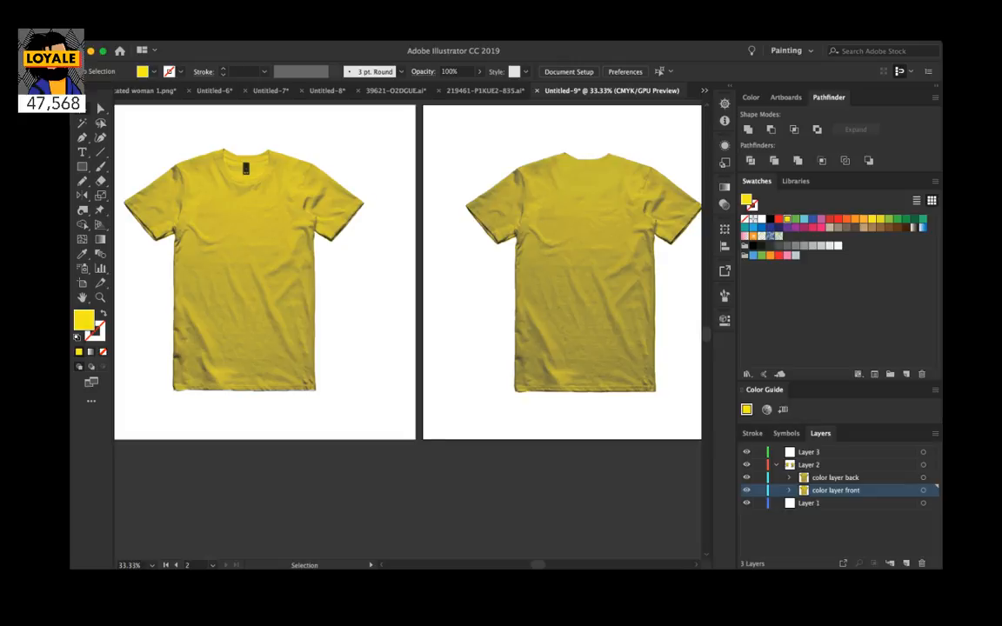
key("super+minus")
key("super+minus")
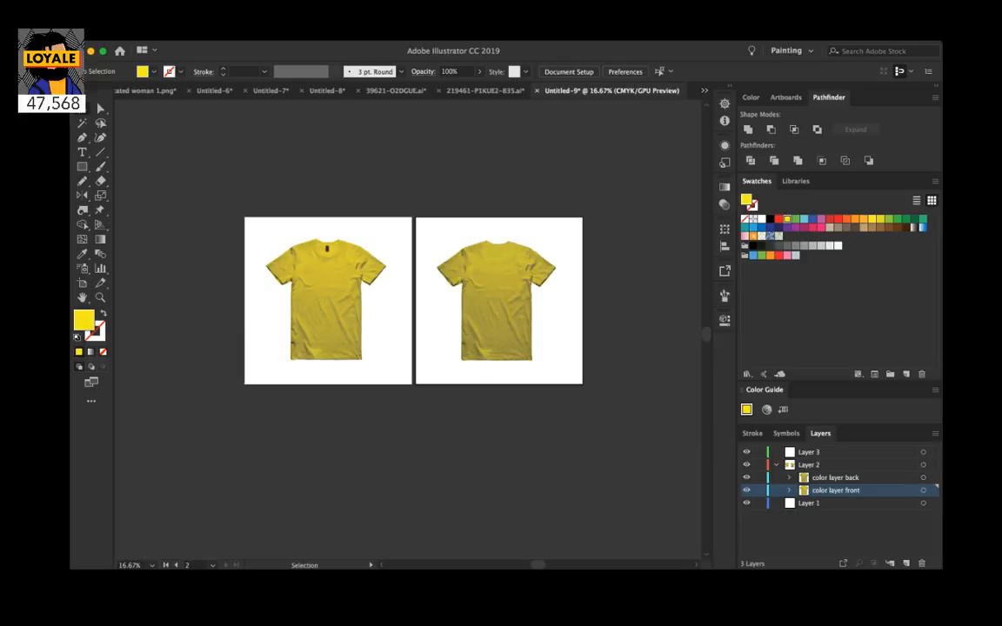
Step: Collapse and lock Layer 2 containing the shirts, and add a third artboard to the document
left_click(776, 464)
left_click(759, 464)
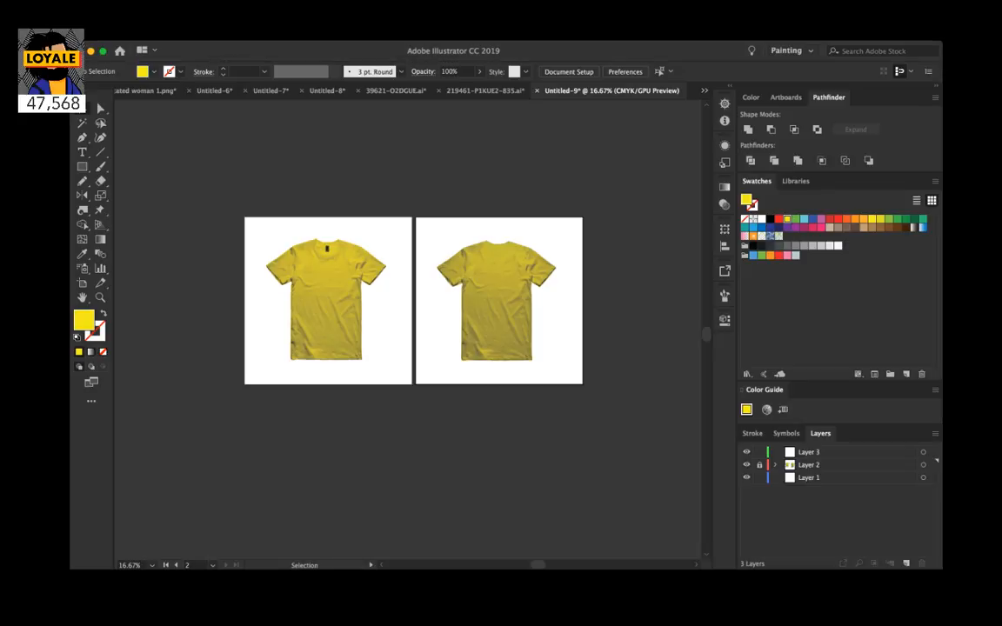
key("super+0")
key("super+minus")
scroll(408, 330, "left", 3)
scroll(404, 308, "left", 2)
scroll(403, 308, "down", 1)
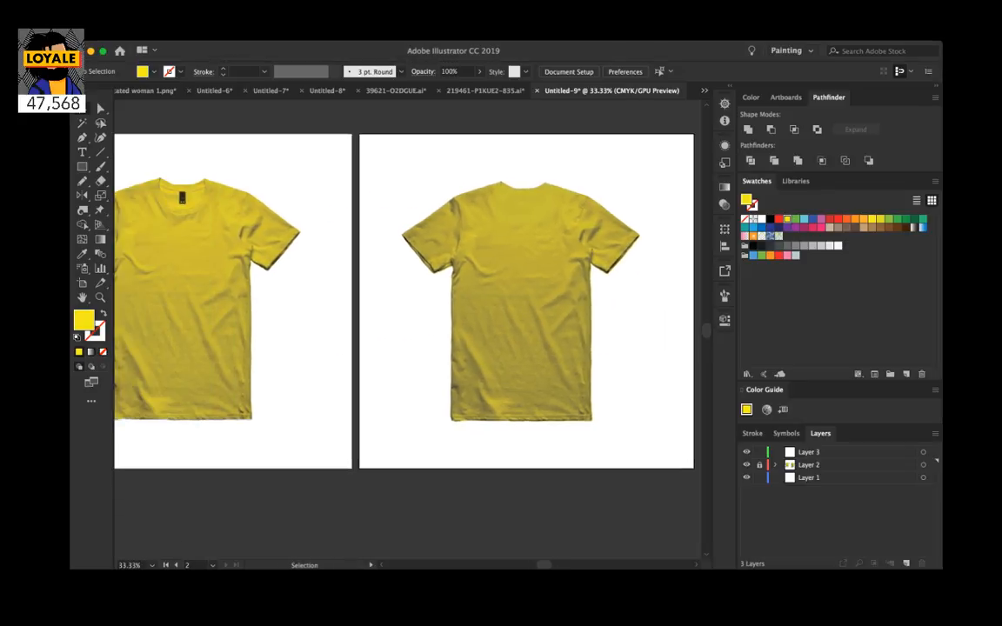
left_click(785, 97)
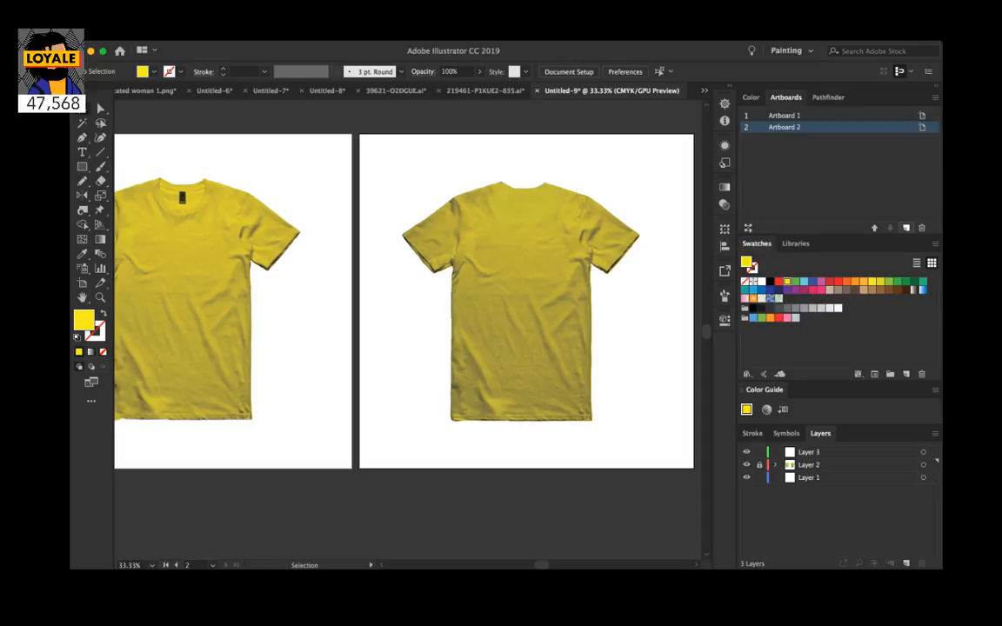
left_click(906, 228)
Step: Place the pharaoh image Untitled_Artwork 26.png on Layer 3 and move it up over the third artboard
scroll(407, 326, "left", 3)
scroll(367, 291, "left", 3)
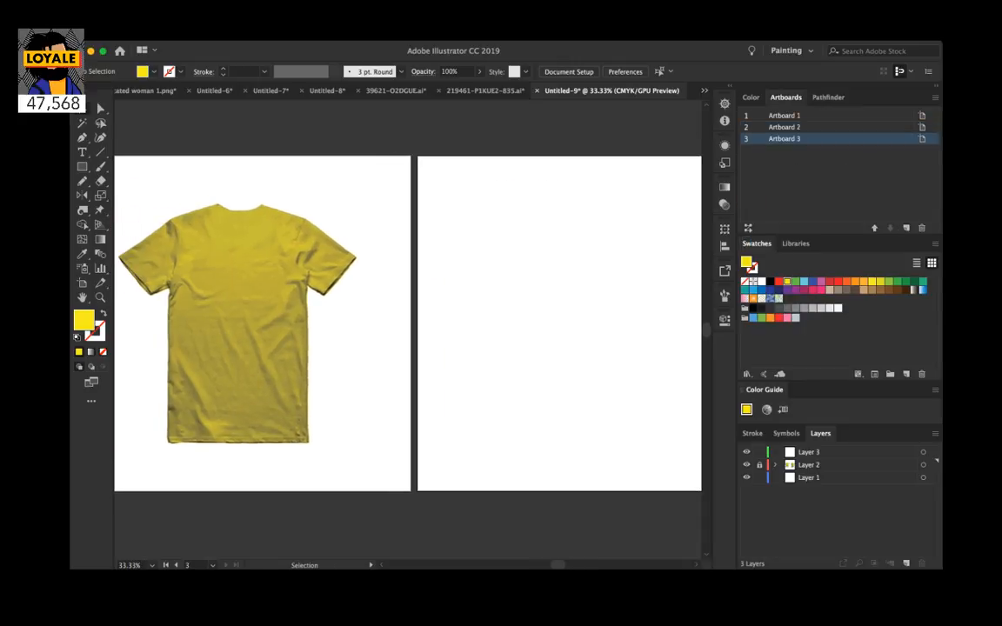
key("ctrl+minus")
key("ctrl+minus")
scroll(387, 313, "left", 2)
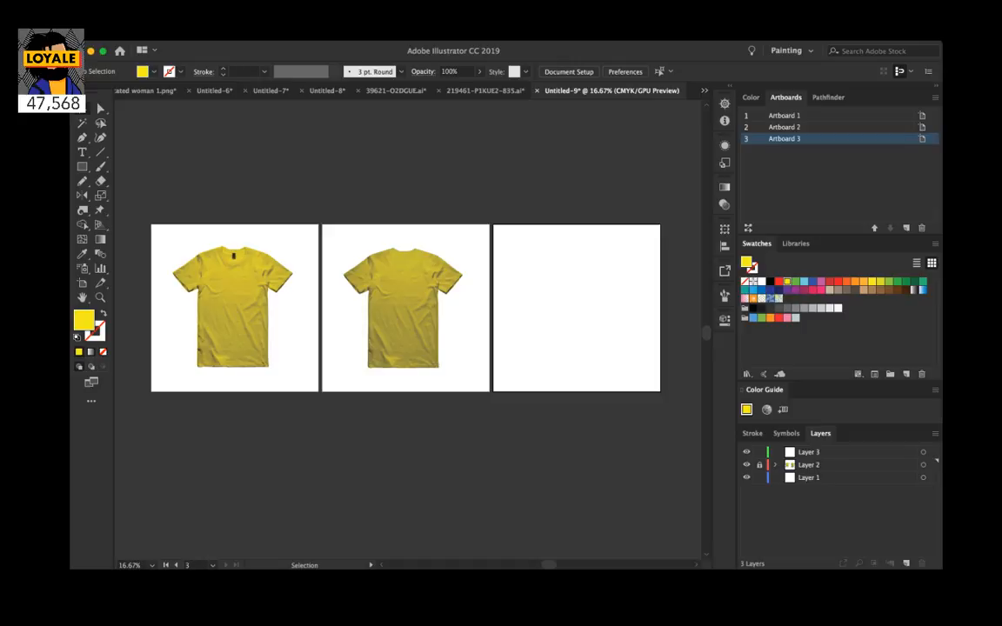
left_click(759, 464)
left_click(759, 465)
left_click(836, 451)
left_click(923, 452)
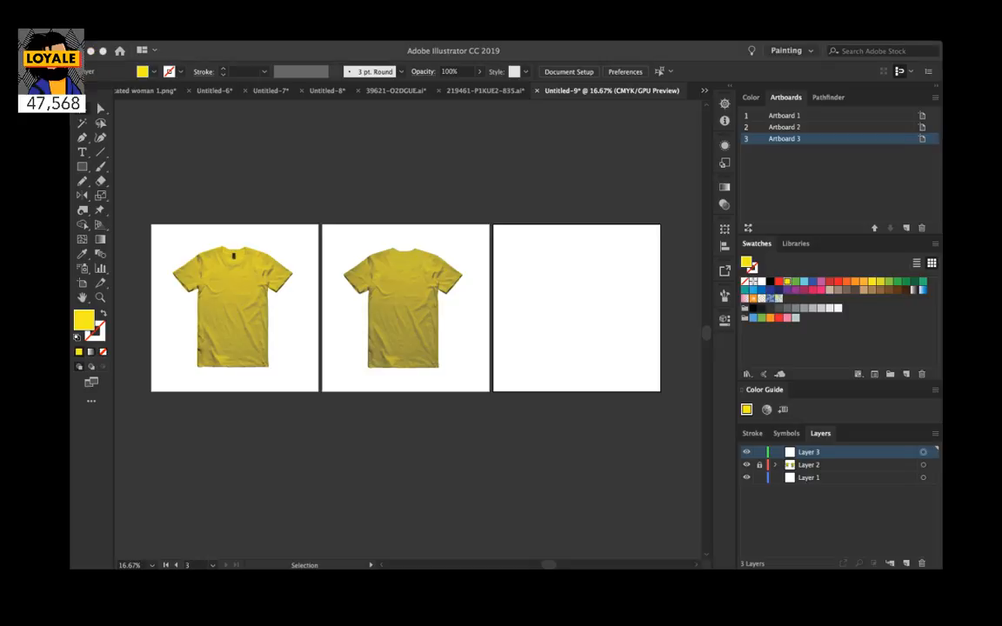
left_click_drag(524, 557, 523, 497)
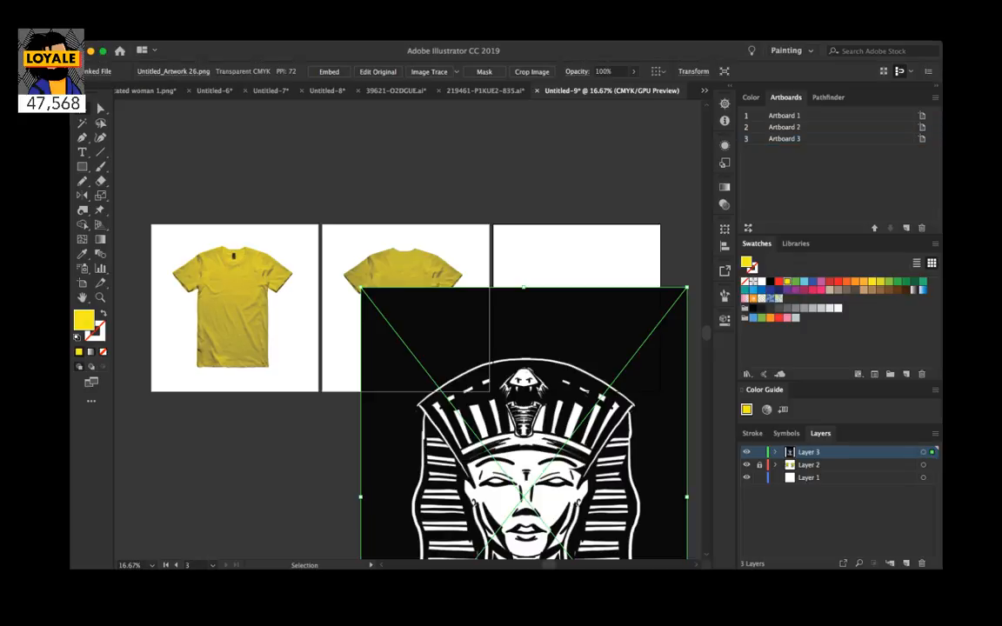
left_click_drag(524, 497, 534, 334)
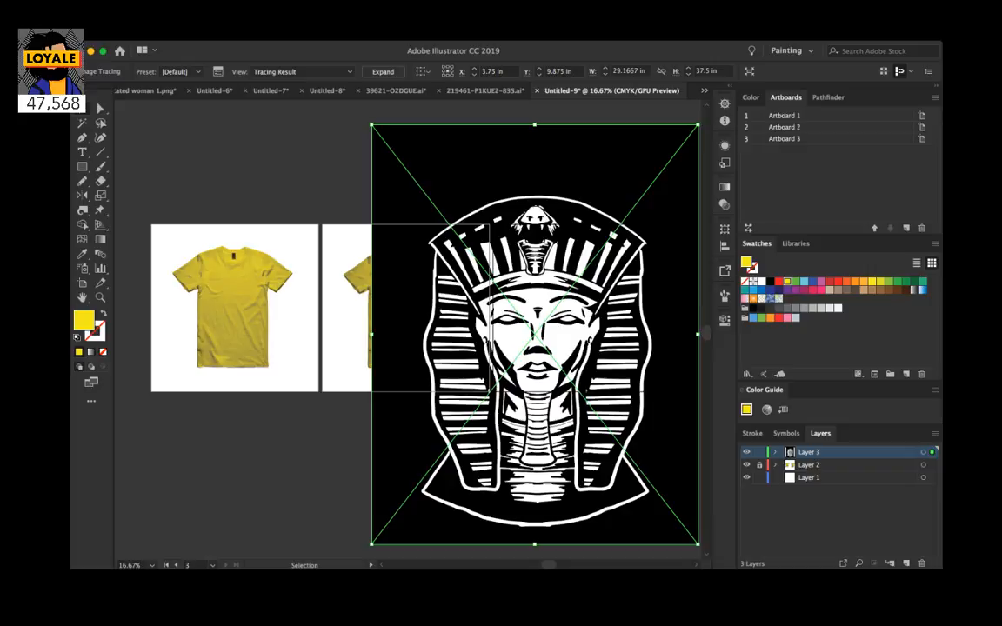
Step: Expand the traced pharaoh image into paths, then lock Layer 1 and delete all of the artwork's black areas
left_click(382, 71)
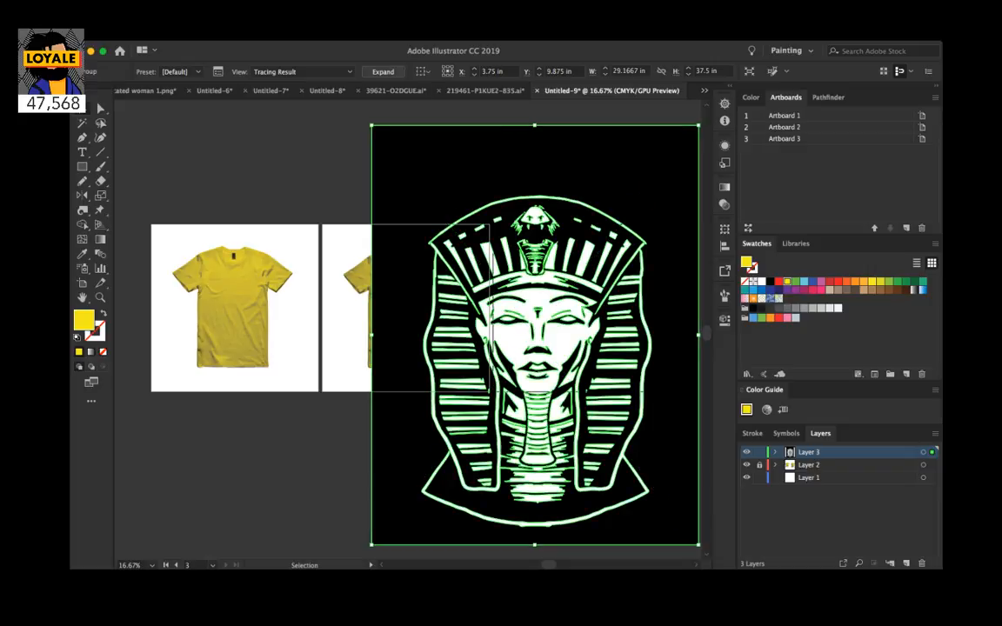
key("super+shift+a")
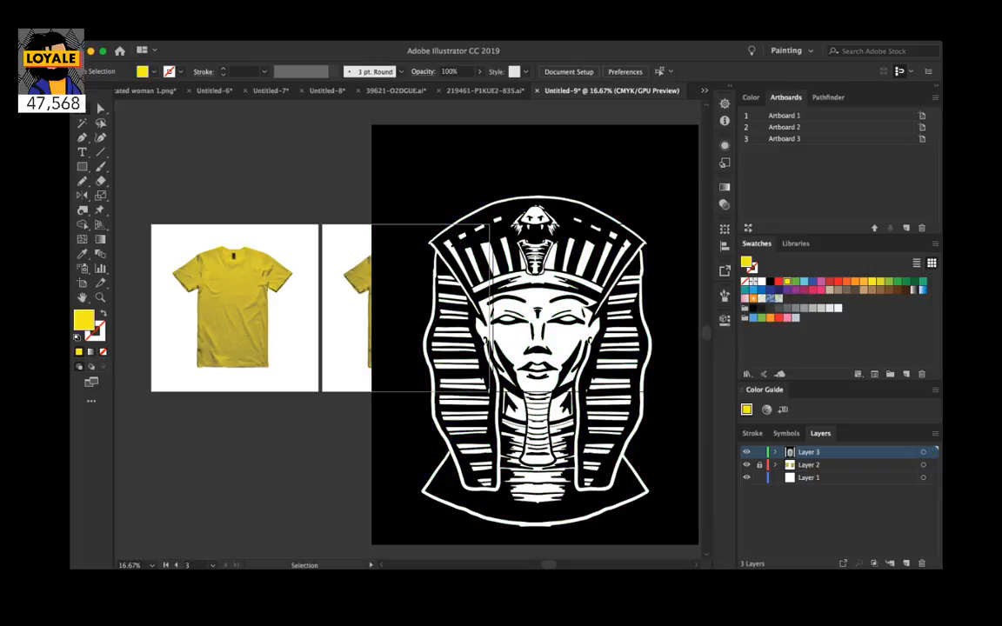
left_click(759, 478)
key("y")
left_click(407, 174)
key("Delete")
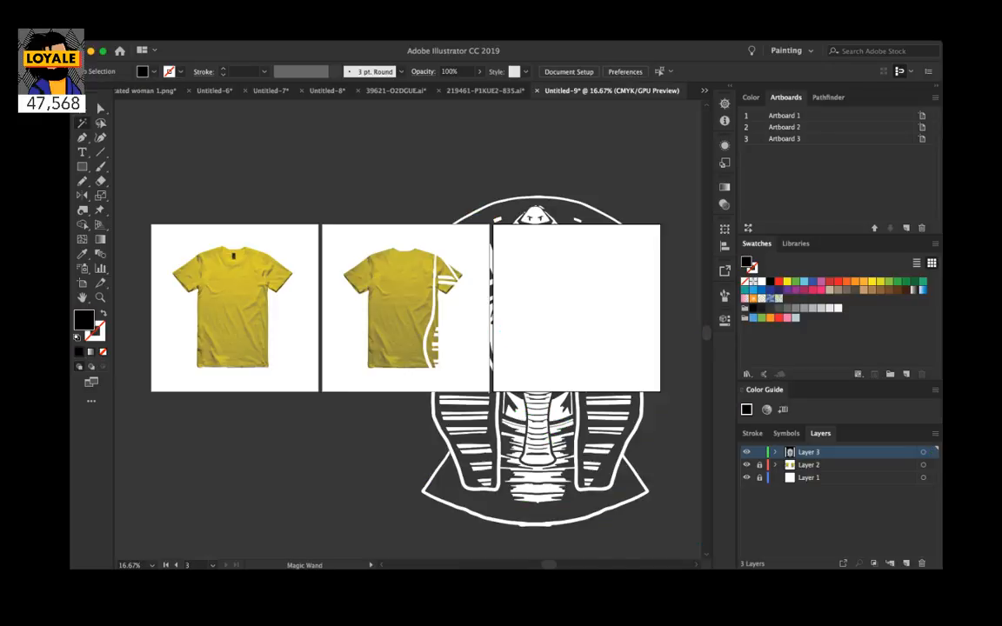
Step: Scale the white pharaoh artwork down proportionally and centre it within the third artboard
key("v")
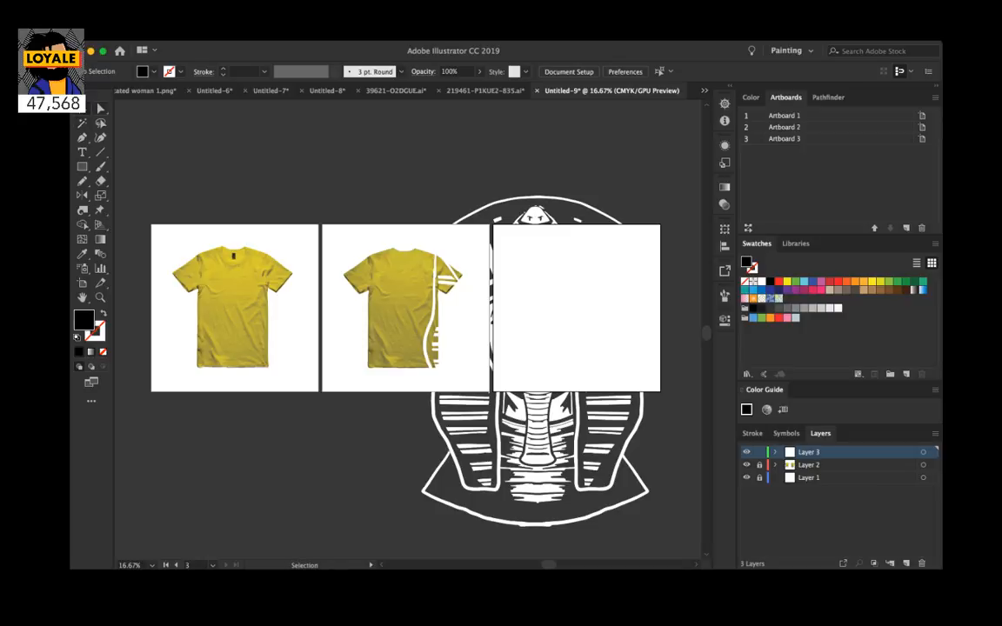
key("super+a")
left_click_drag(652, 527, 589, 436)
left_click_drag(537, 361, 575, 308)
Step: Add a new layer beneath the locked pharaoh layer and draw a black rectangle covering the third artboard
left_click(840, 464)
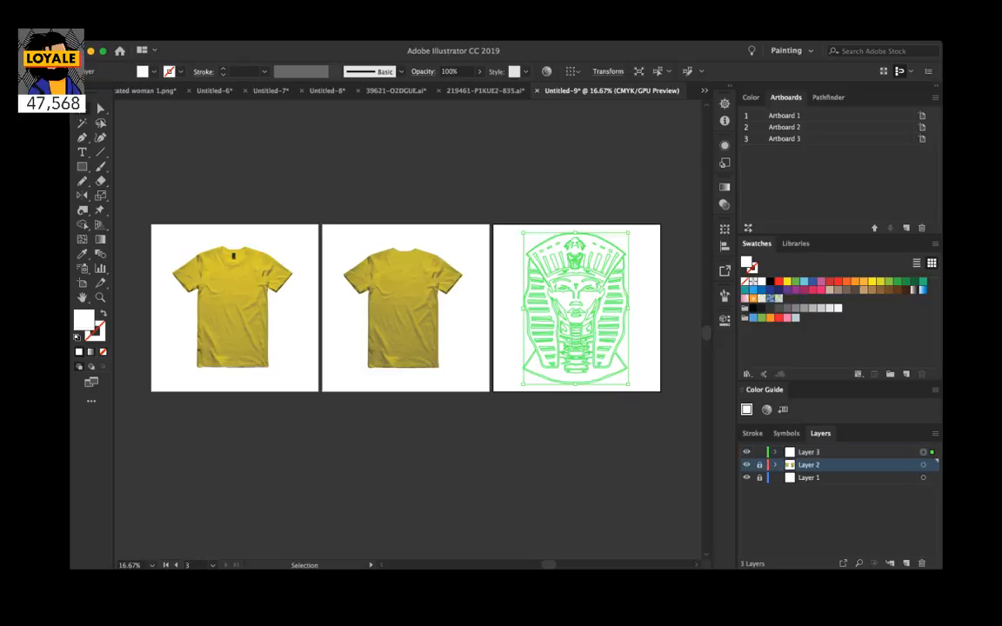
left_click(906, 564)
left_click(759, 452)
key("m")
left_click(770, 282)
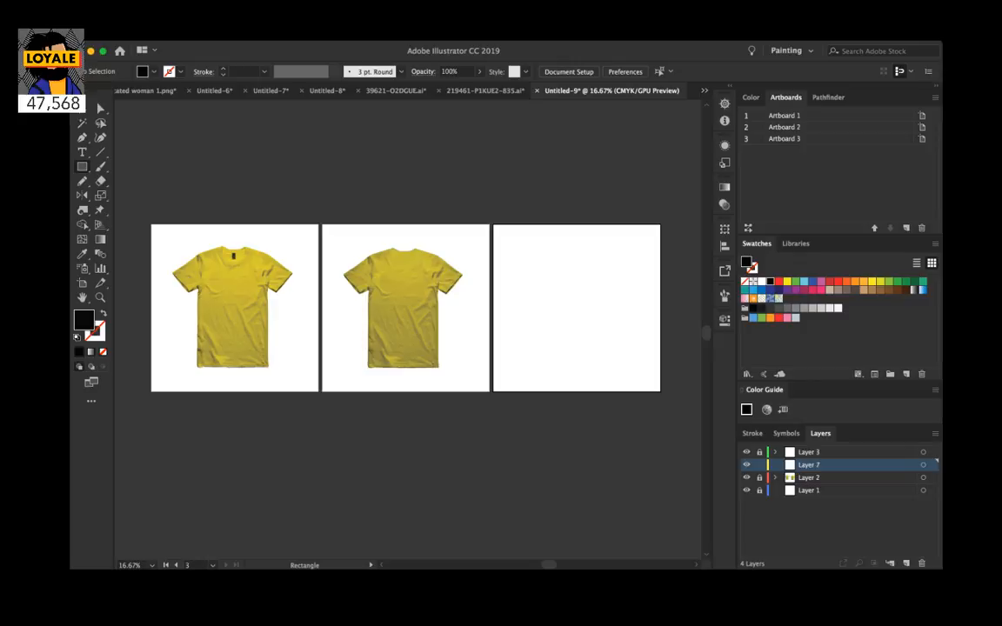
left_click_drag(494, 223, 660, 391)
key("v")
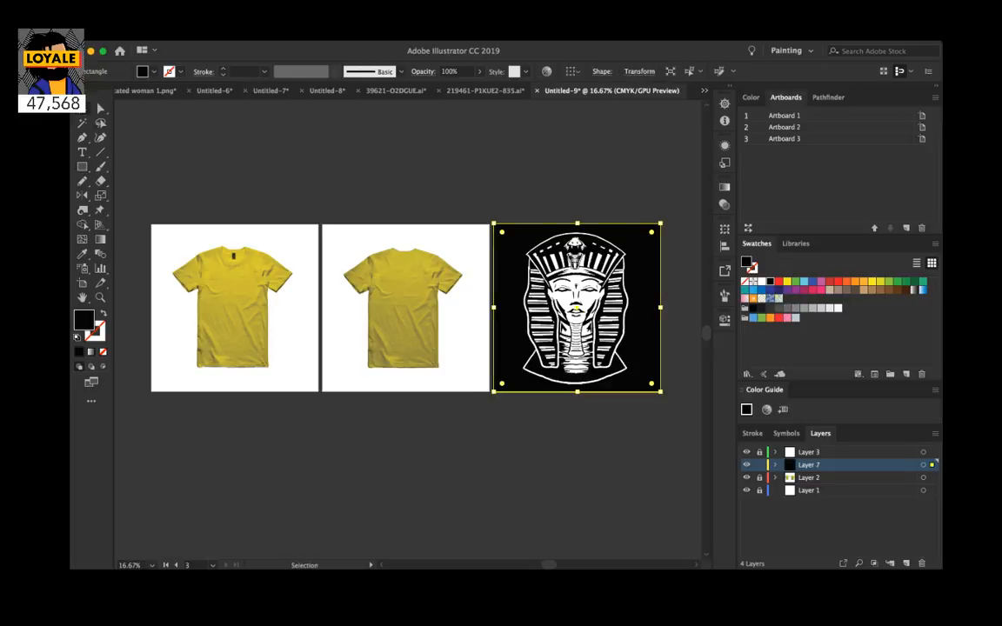
key("super+shift+a")
Step: Lock the black background layer, unlock Layer 3, and scale the pharaoh artwork down to about two-thirds of its size
key("super+equal")
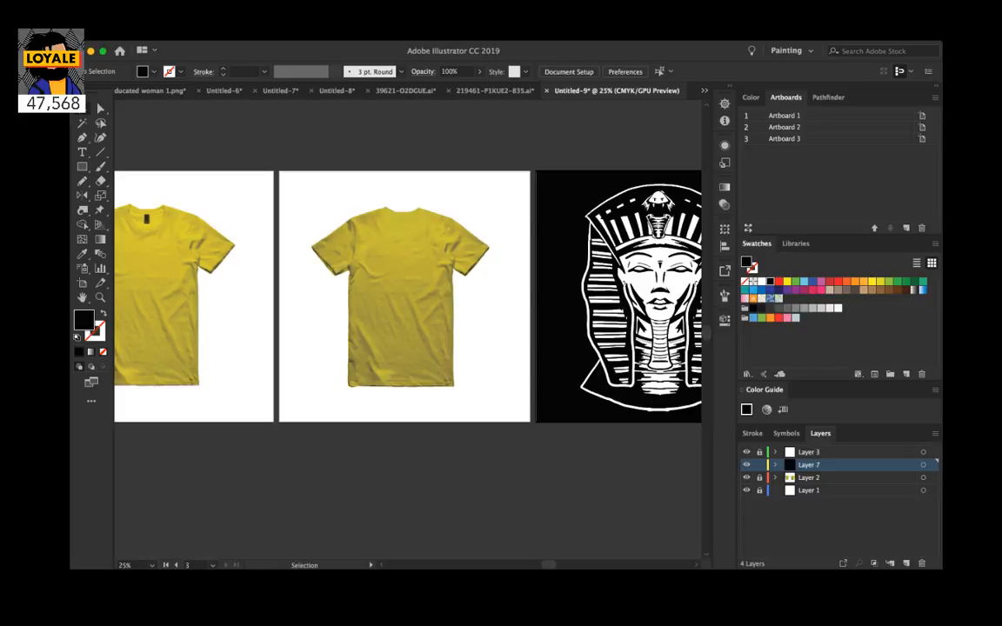
key("super+=")
scroll(409, 300, "up", 2)
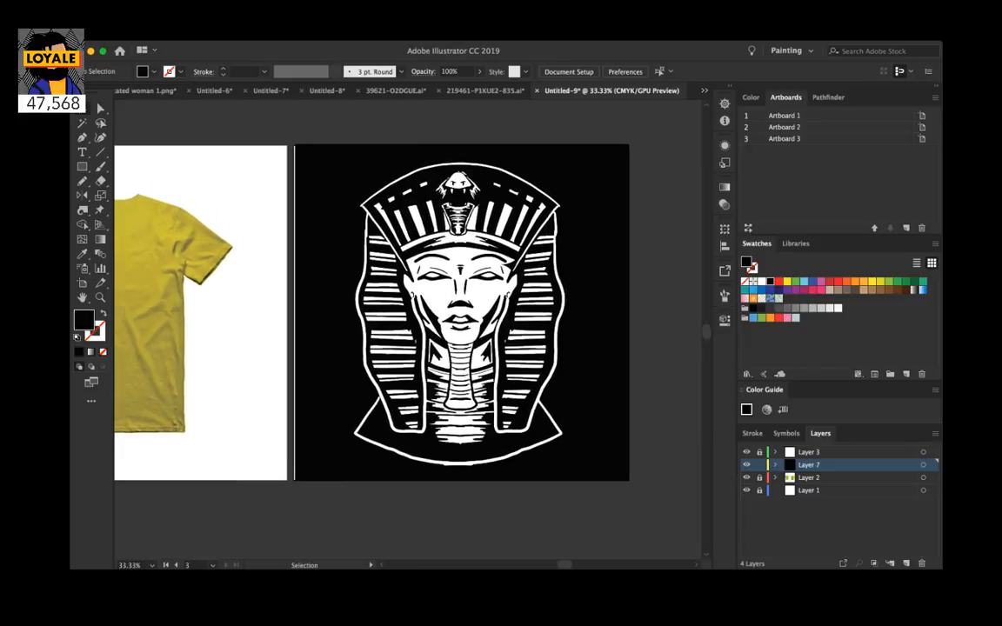
left_click(759, 464)
left_click(759, 451)
key("super+a")
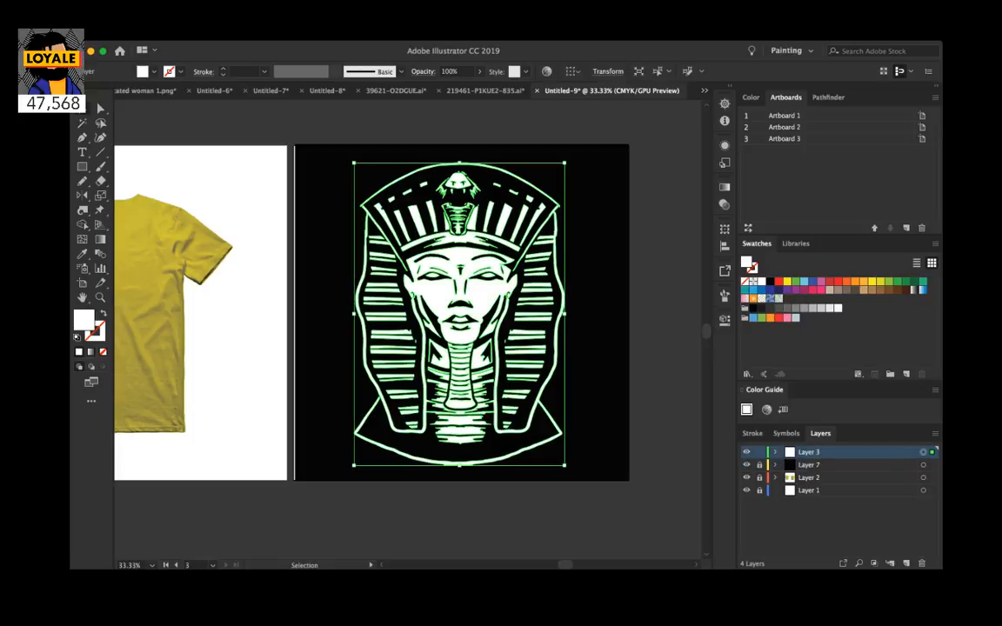
left_click_drag(565, 465, 538, 424)
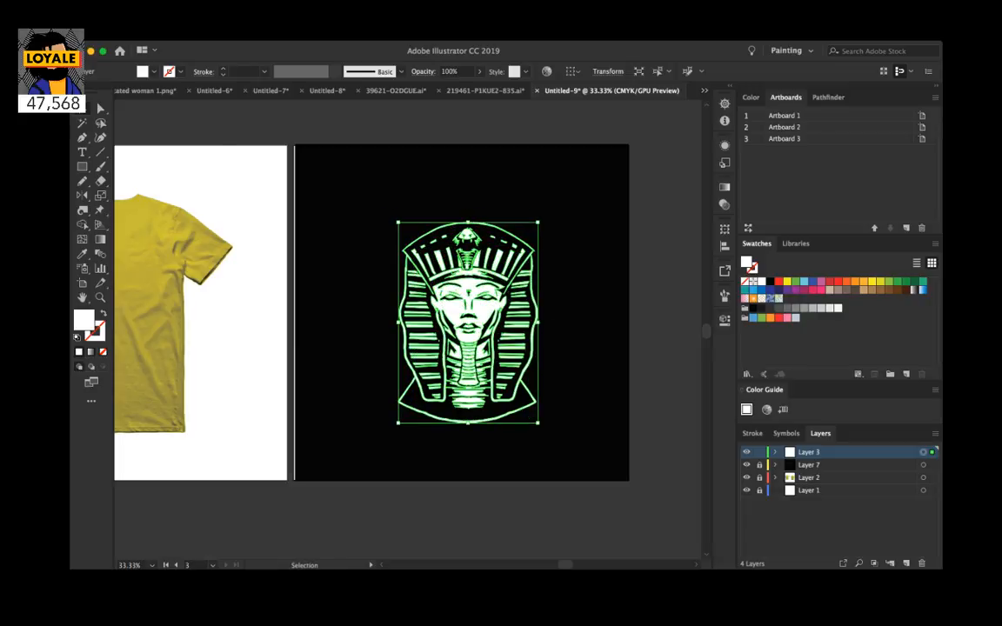
key("super+shift+a")
Step: On a new top layer, draw a white-stroked, unfilled circle centred on the pharaoh head and hide that layer
scroll(413, 322, "right", 3)
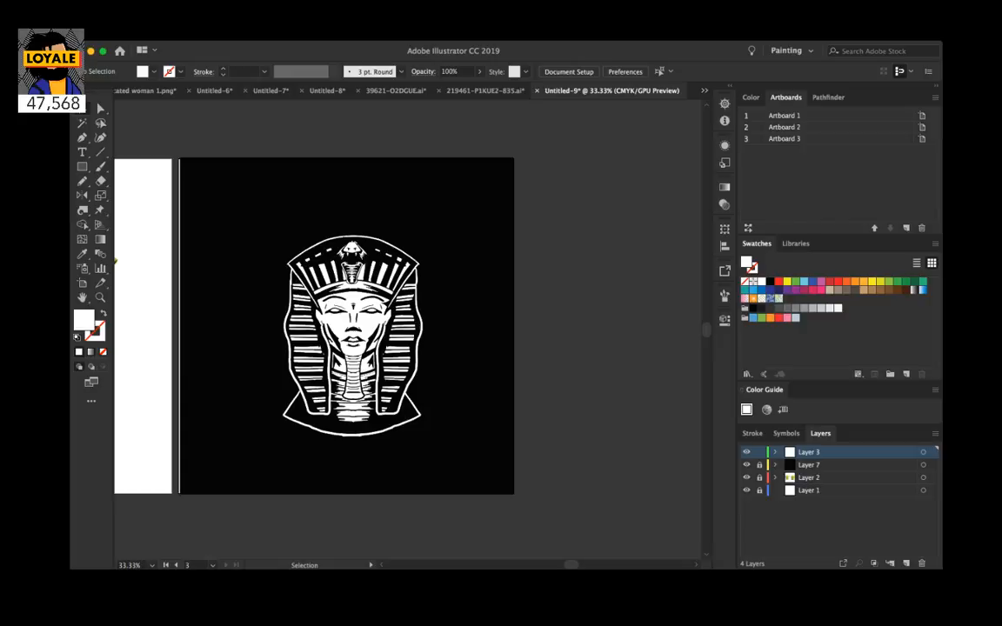
left_click(759, 451)
left_click(906, 564)
key("m")
key("l")
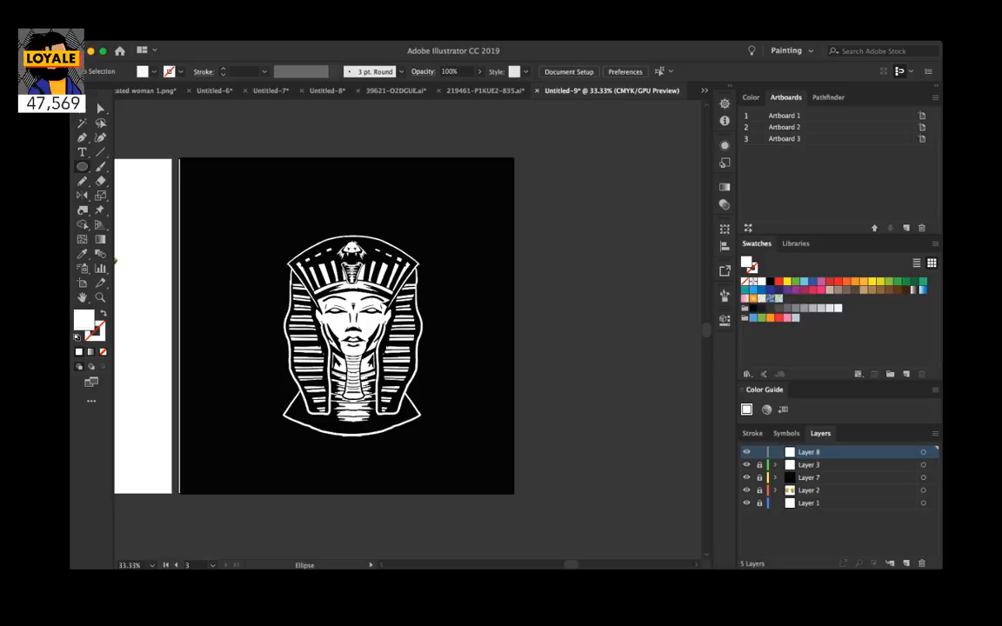
mouse_move(352, 339)
left_mouse_down()
mouse_move(443, 430)
mouse_move(435, 421)
left_mouse_up()
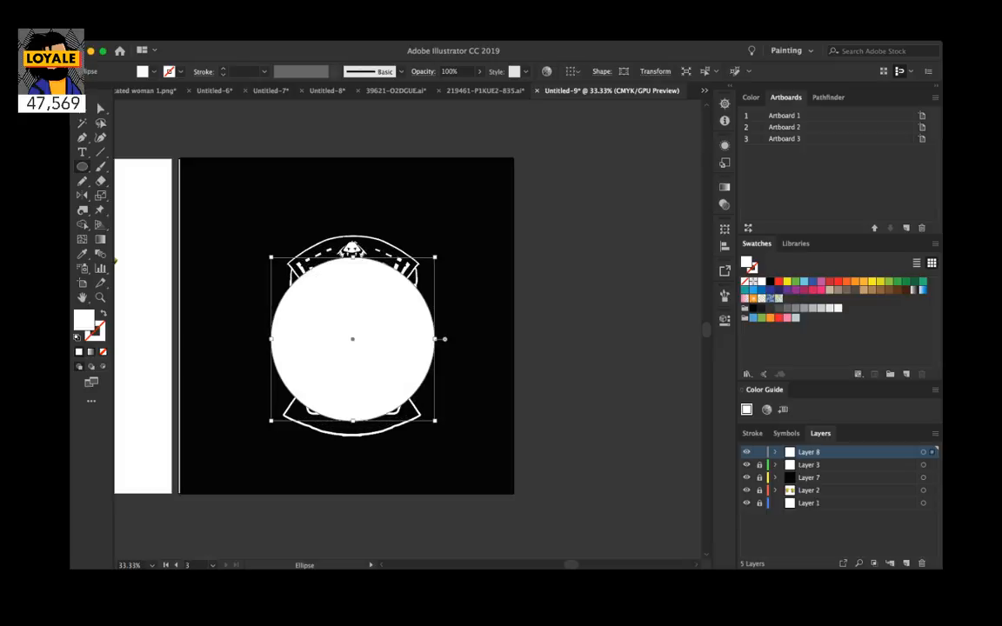
key("shift+x")
left_click(746, 451)
Step: Add a new layer between Layer 3 and Layer 7 and draw a large white circle behind the pharaoh head
left_click(759, 465)
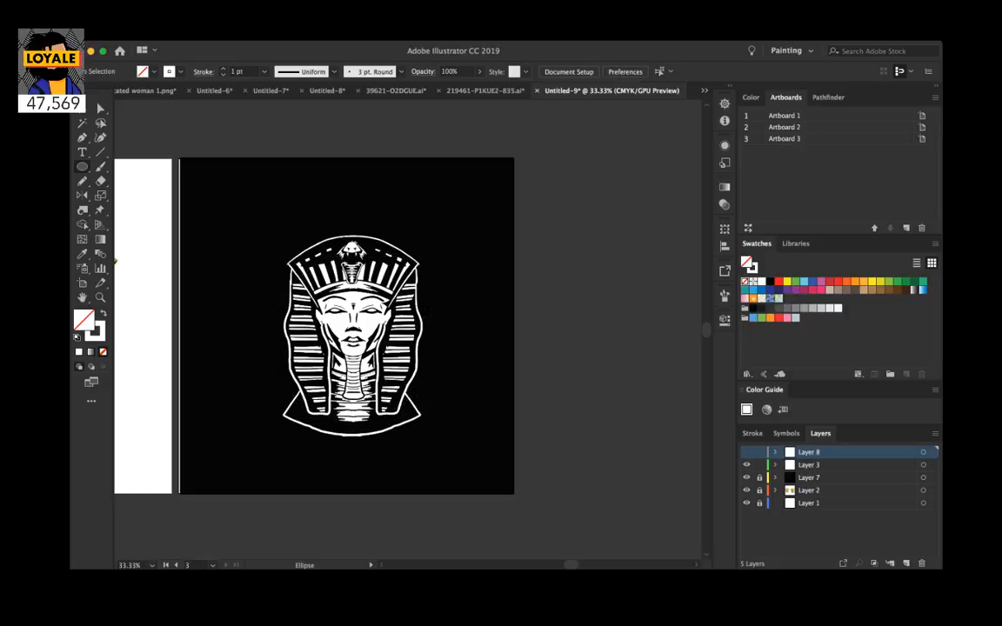
key("super+a")
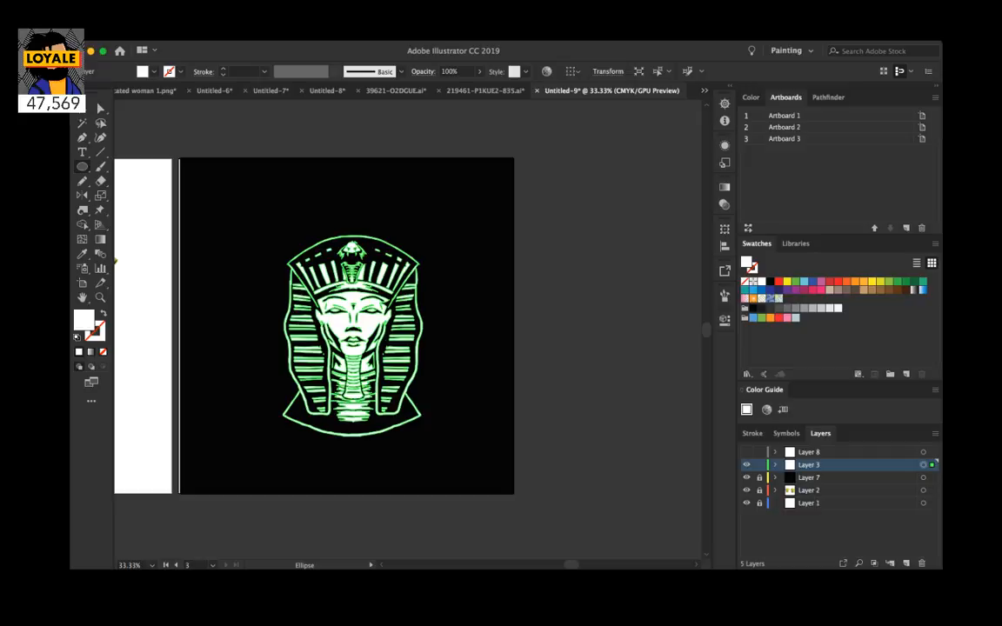
left_click(936, 478)
left_click(759, 465)
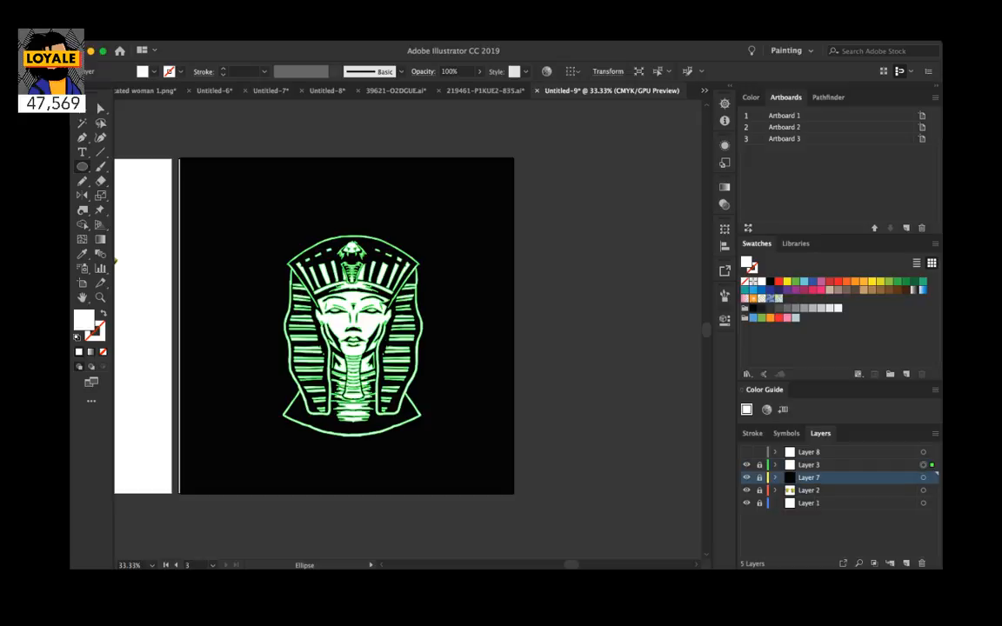
left_click(906, 563)
left_click(759, 490)
left_click(758, 489)
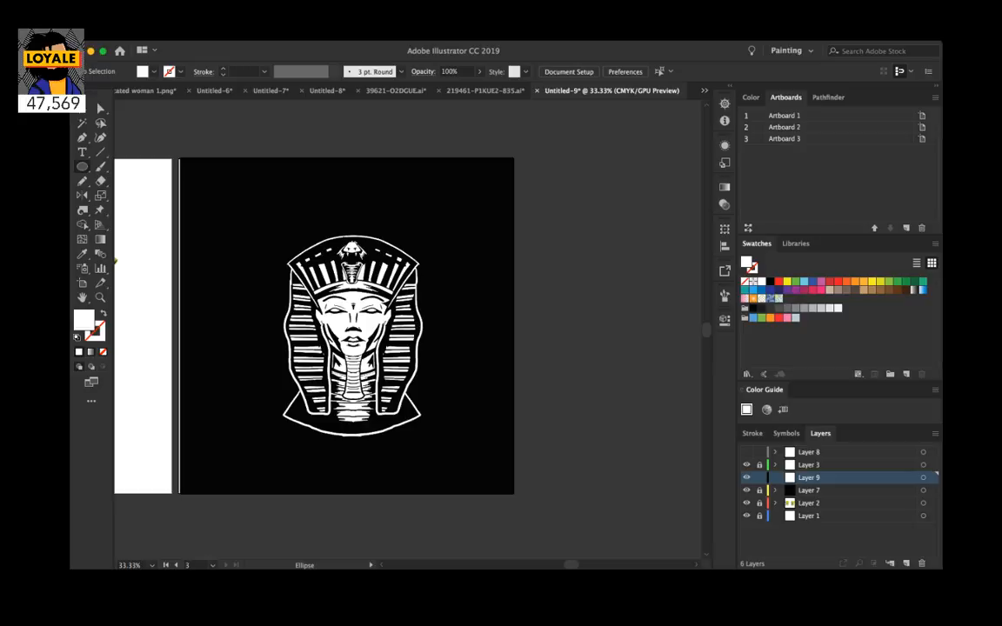
left_click_drag(208, 195, 491, 477)
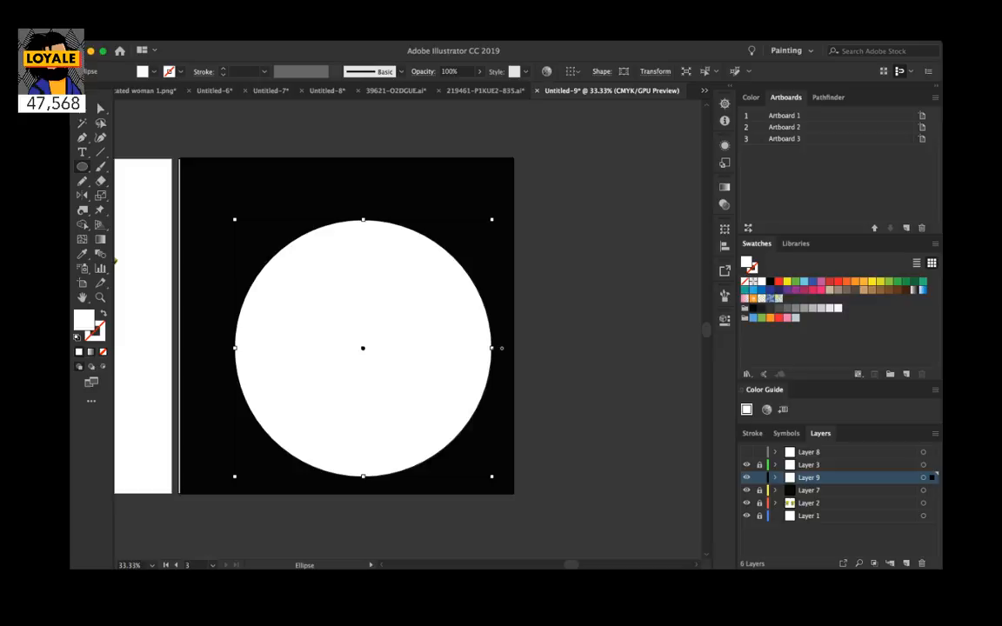
Step: Try two orange fills on the large circle and settle on the pinkish-red swatch
left_click(864, 282)
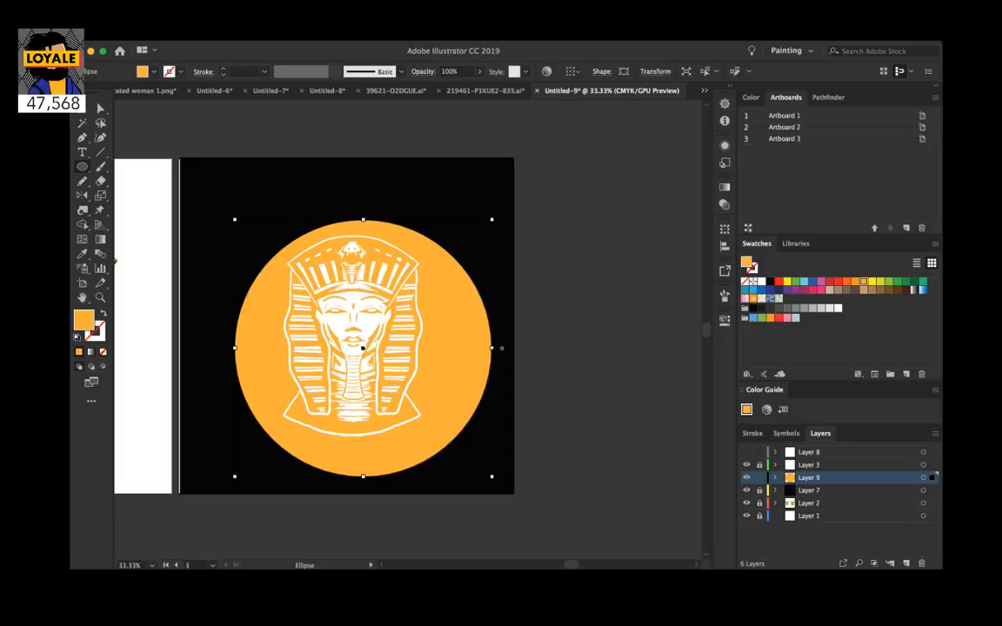
left_click(846, 281)
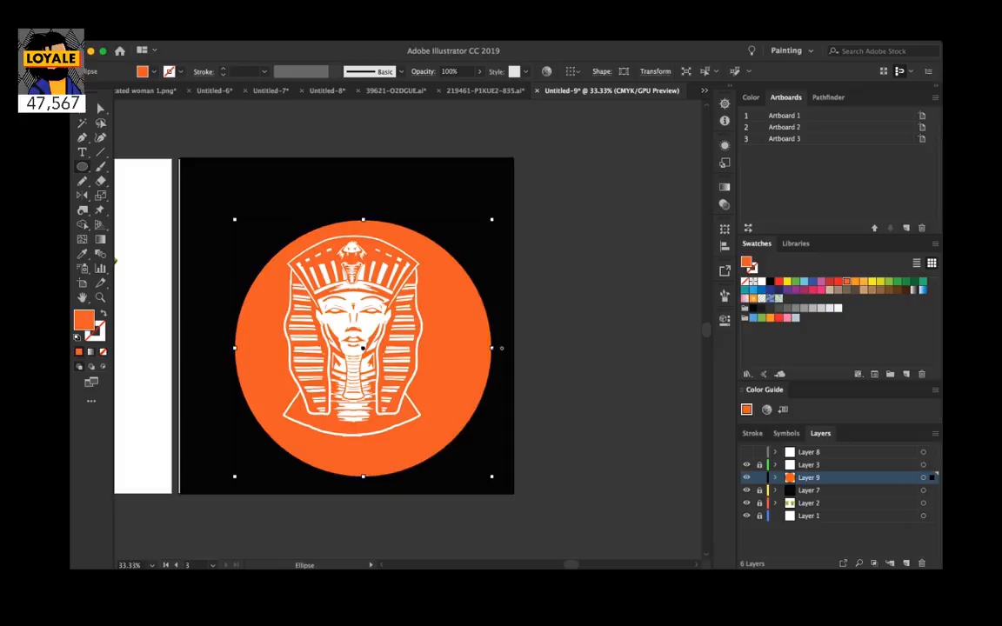
left_click(812, 289)
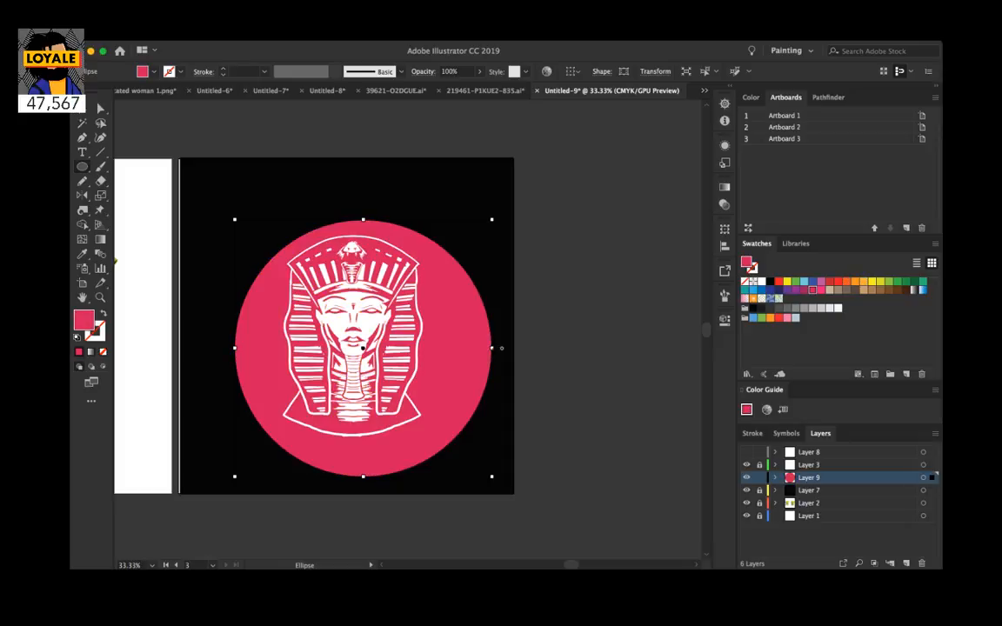
Step: Unlock Layer 3, select the pharaoh artwork together with the pink circle, and split them with Pathfinder Divide
key("v")
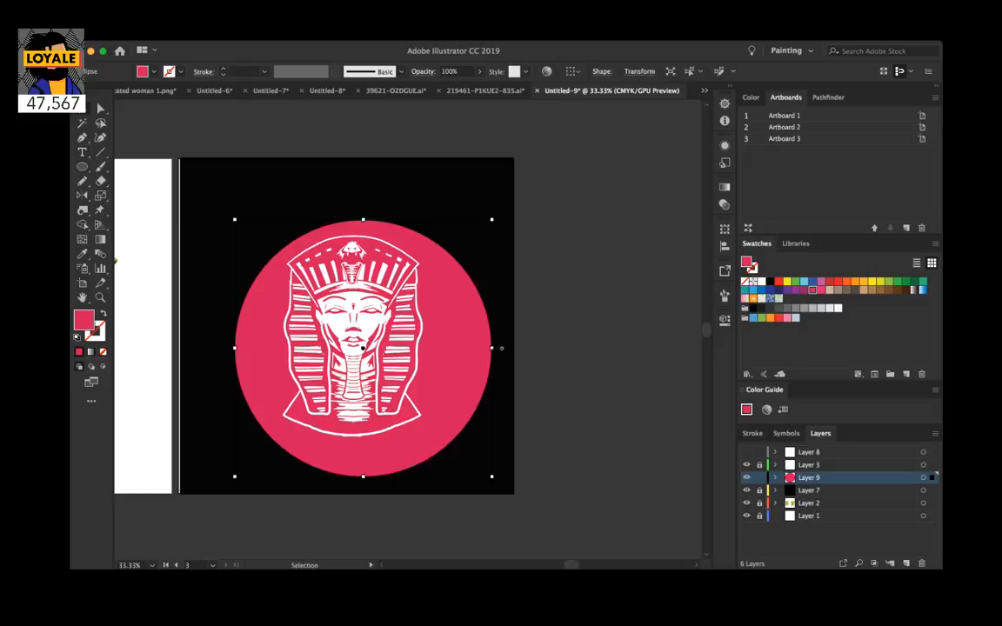
left_click(759, 464)
key("super+a")
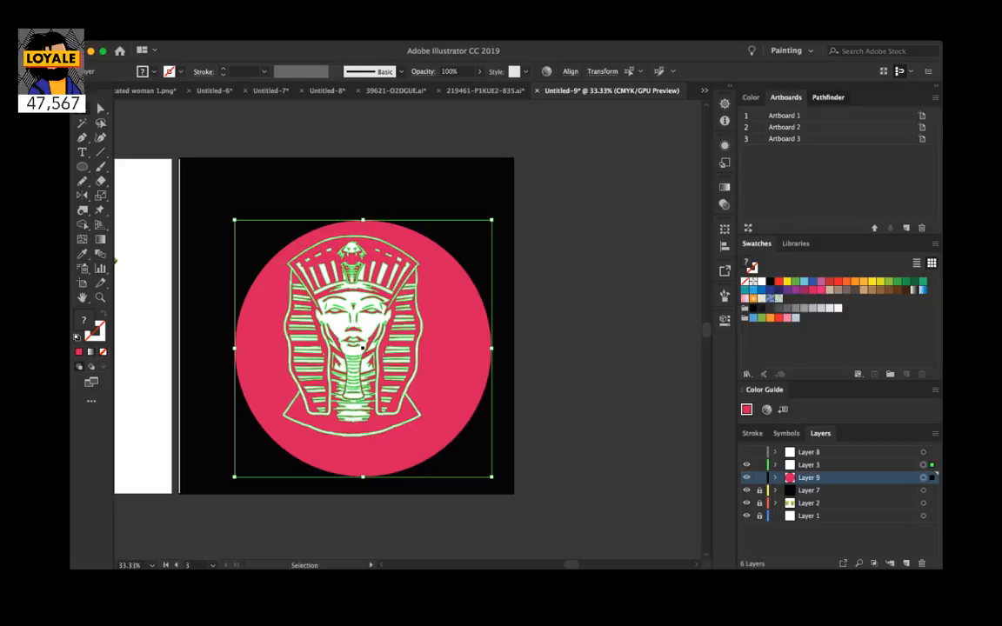
left_click(828, 96)
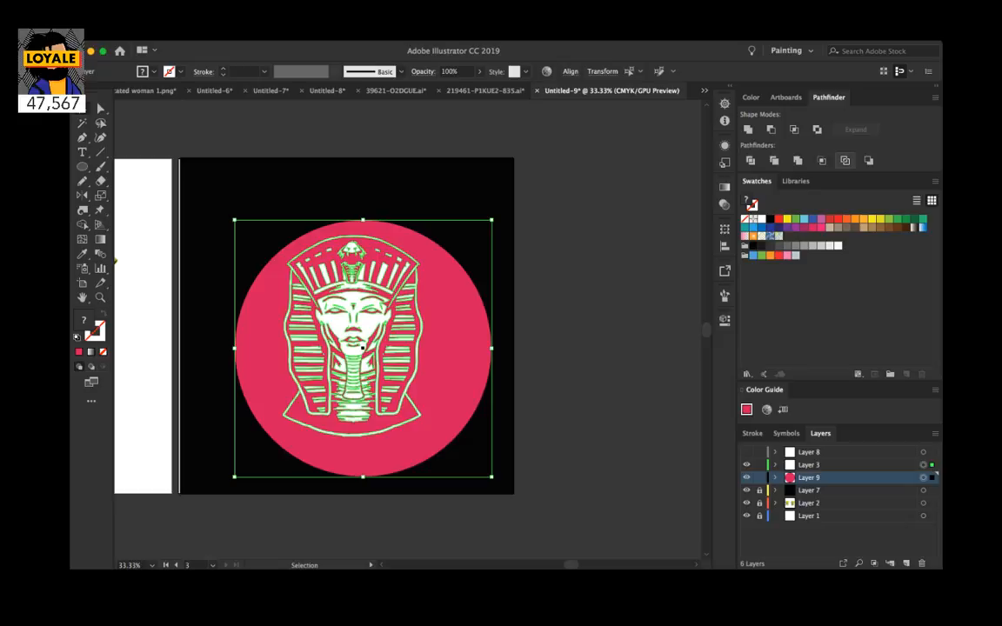
left_click_drag(932, 477, 933, 465)
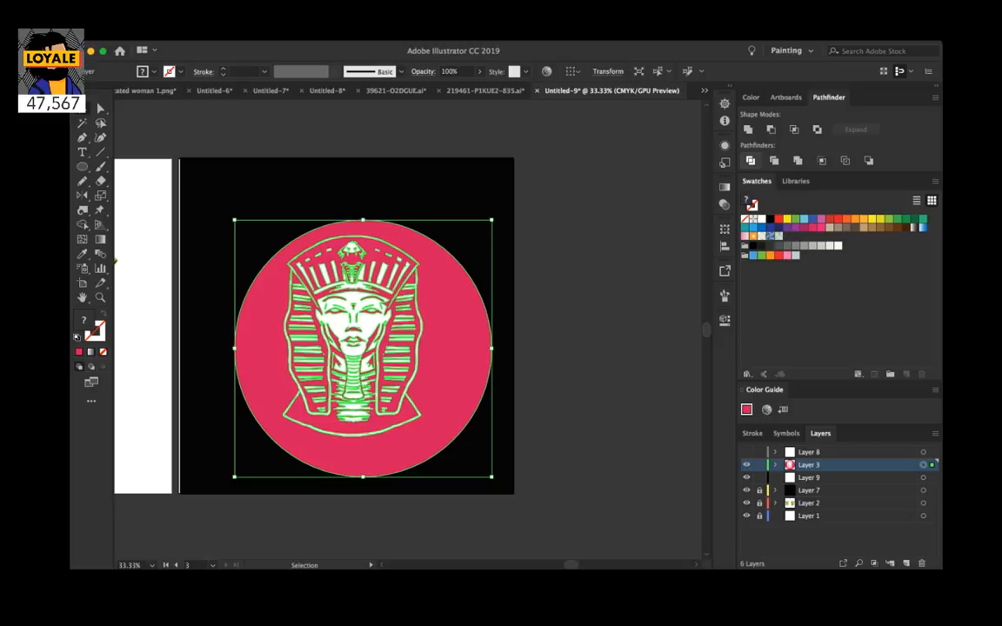
Step: Try deleting the pink area surrounding the pharaoh head from the divided artwork, and undo the deletion
key("y")
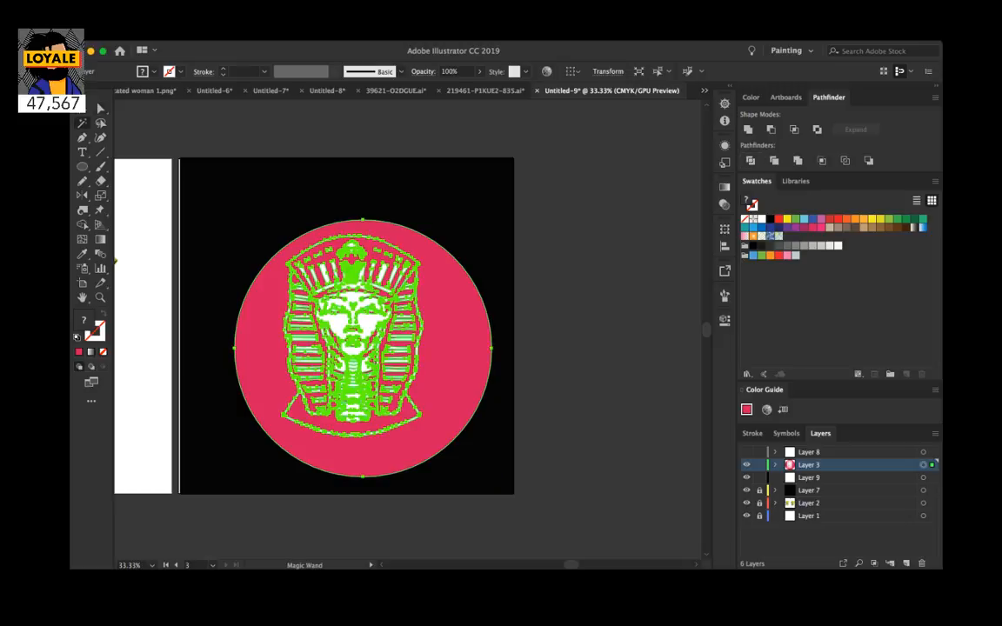
key("a")
left_click(448, 348)
key("Delete")
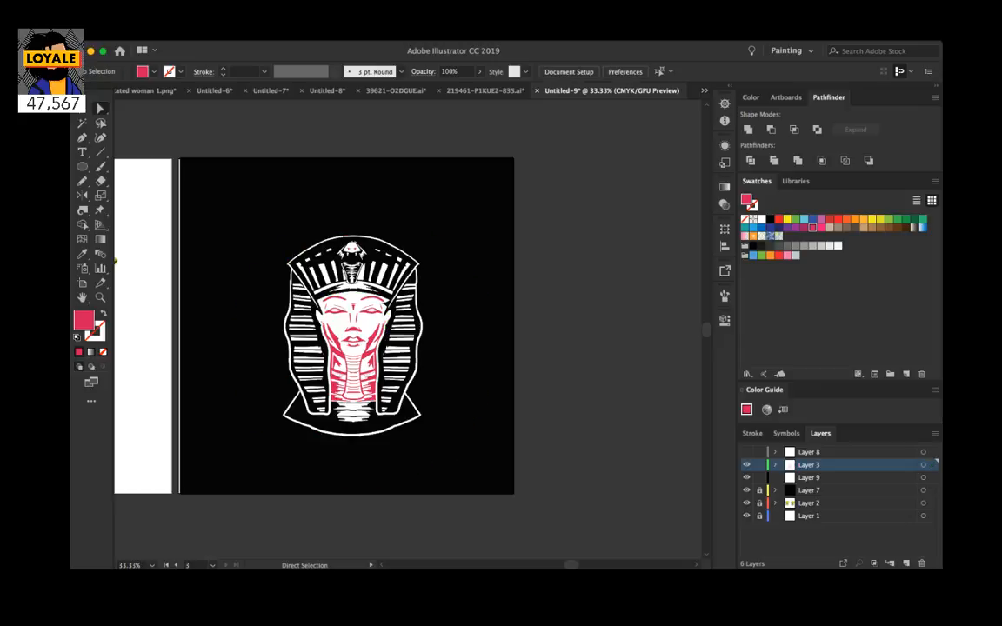
key("super+z")
key("v")
Step: Move the upper end anchor of the pharaoh's left collar line onto the headdress outline to close the gap
key("super+equal")
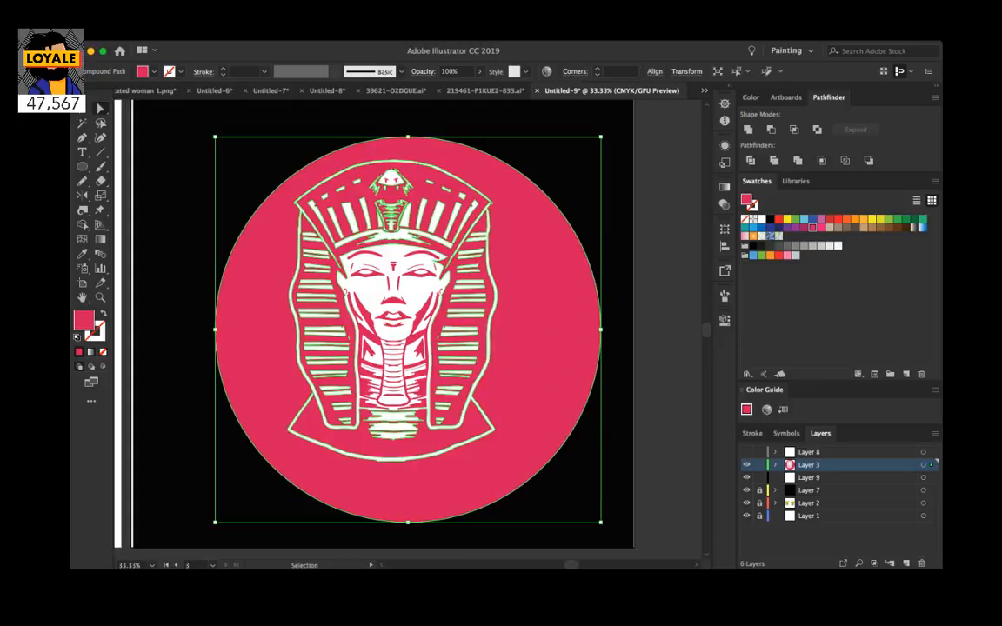
key("super+1")
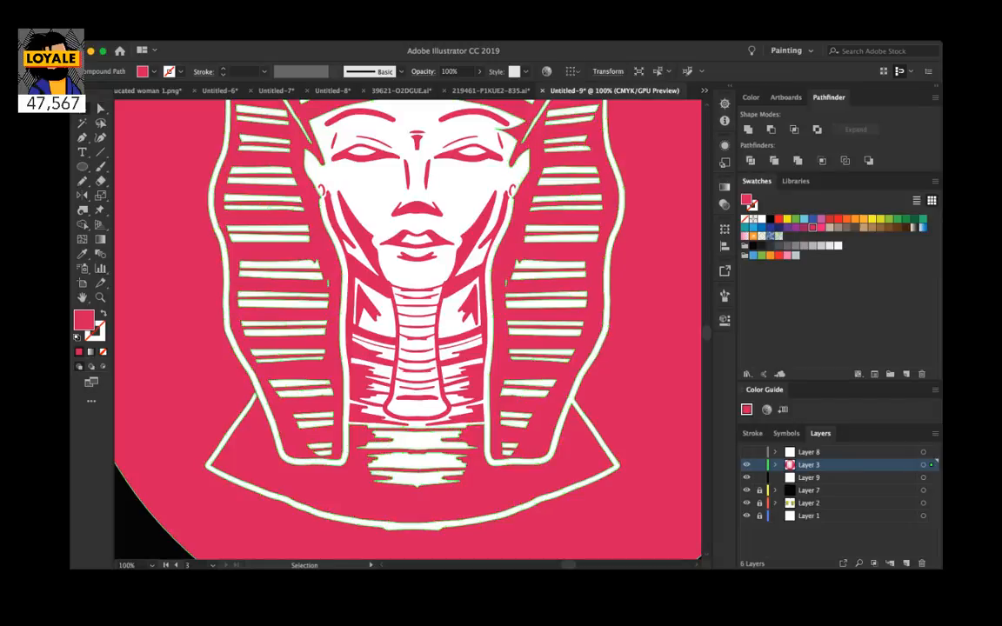
scroll(406, 328, "up", 5)
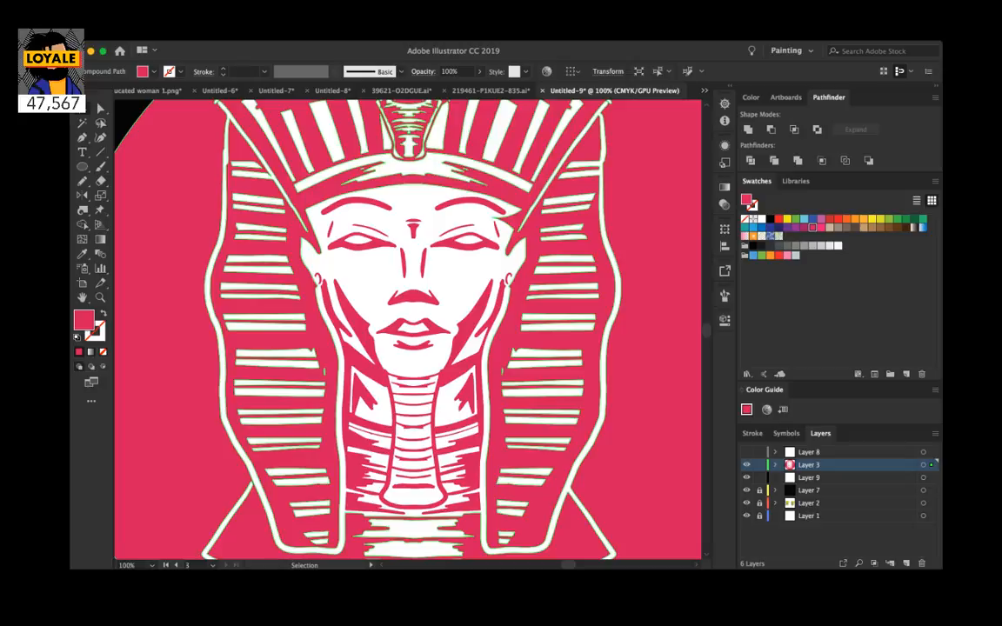
scroll(407, 329, "up", 7)
scroll(407, 329, "down", 15)
scroll(407, 329, "left", 9)
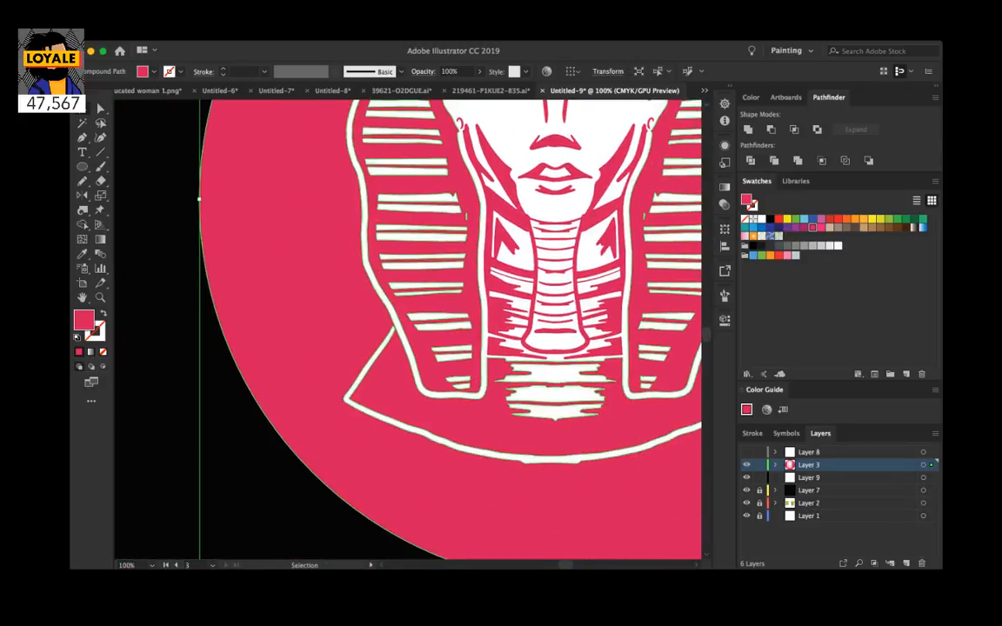
key("super+=")
key("super+=")
key("super+=")
scroll(407, 329, "down", 10)
scroll(407, 329, "left", 7)
key("a")
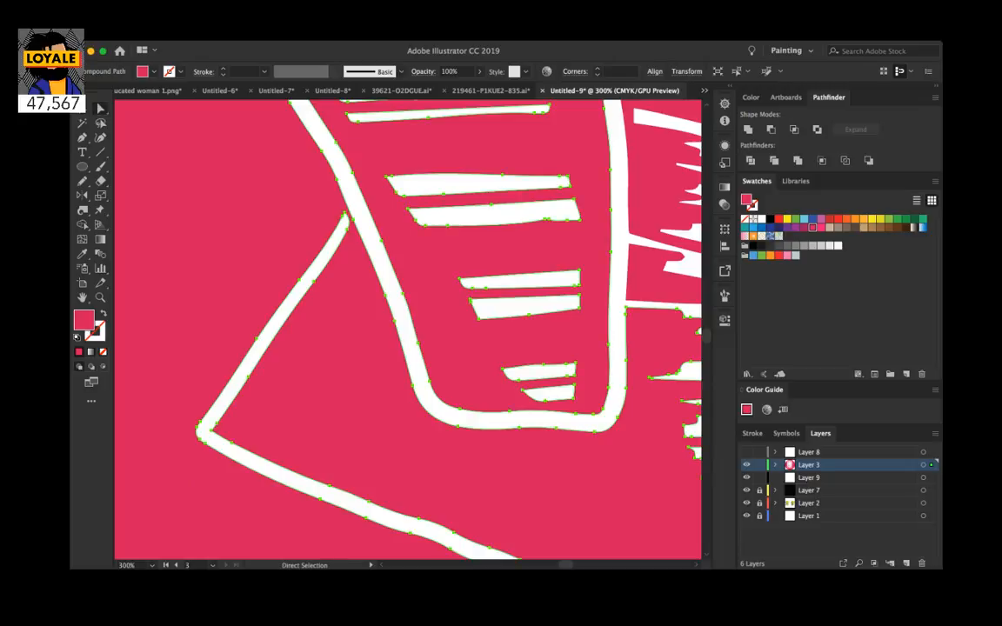
left_click(349, 217)
left_click(346, 214)
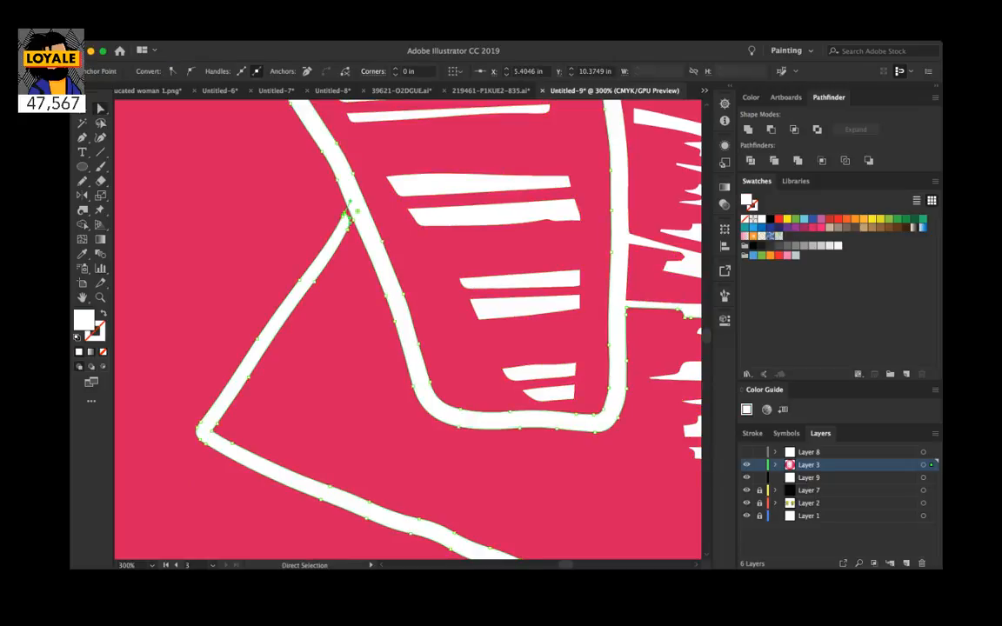
left_click_drag(348, 228, 358, 208)
Step: Adjust the anchor point at the headdress's upper-left corner to join the adjoining white outlines
scroll(357, 209, "up", 10)
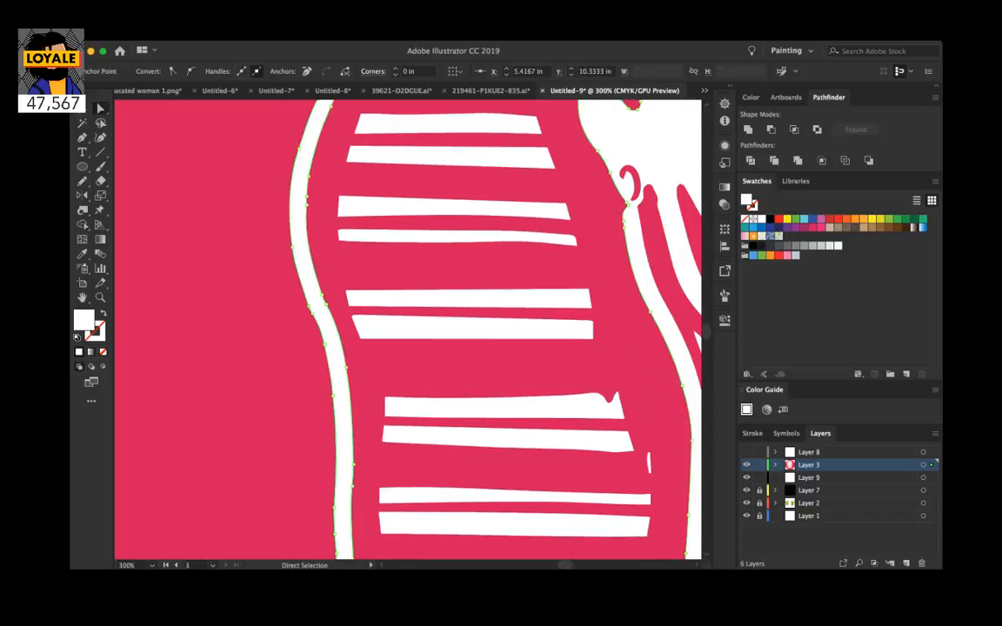
scroll(407, 330, "up", 4)
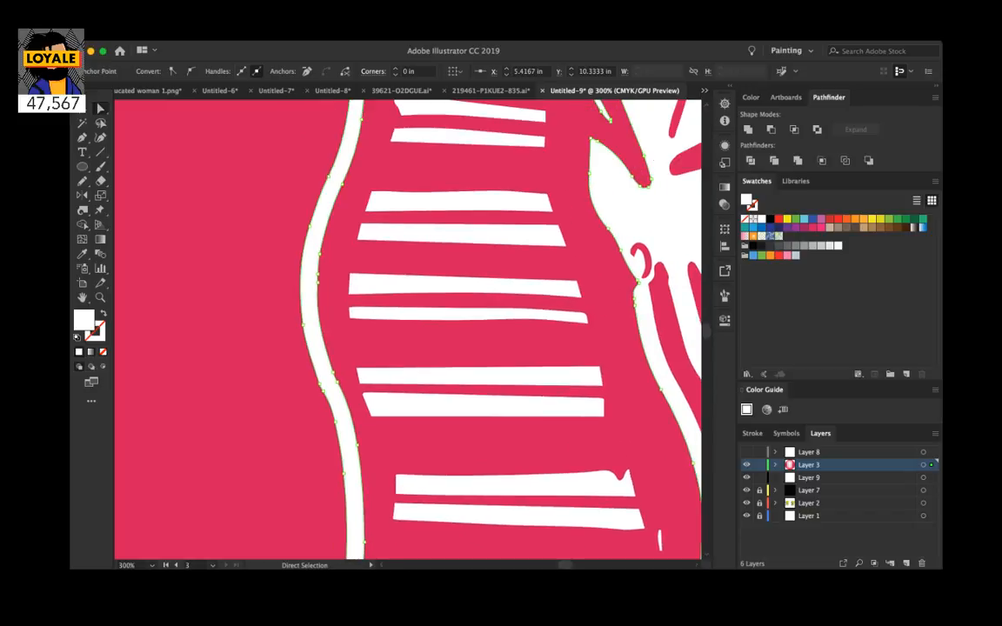
scroll(407, 331, "up", 12)
left_click(362, 167)
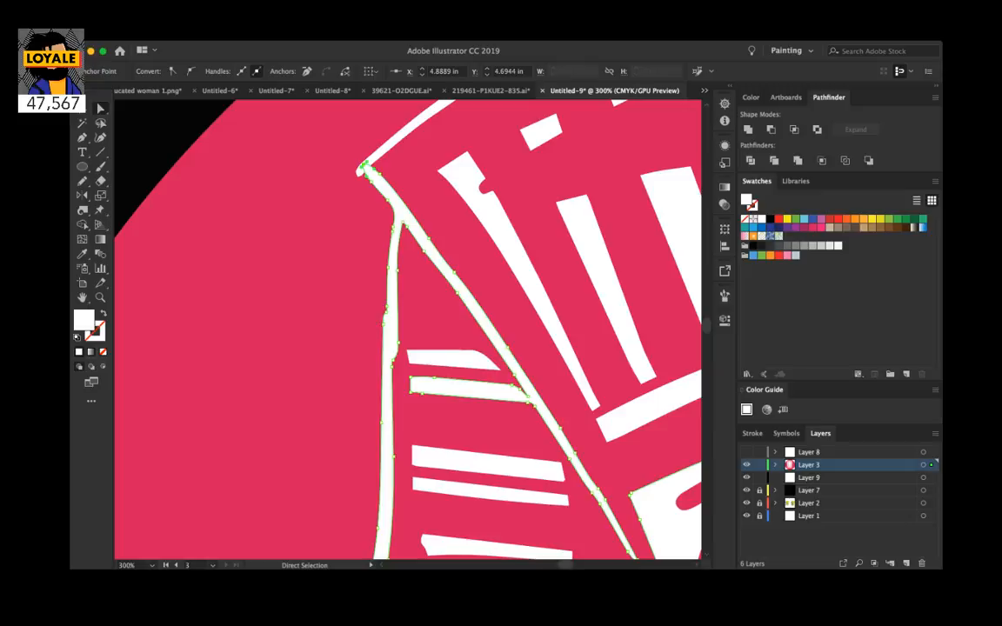
Step: Select the whole artwork and split it again with Pathfinder Divide
key("super+shift+a")
key("super+a")
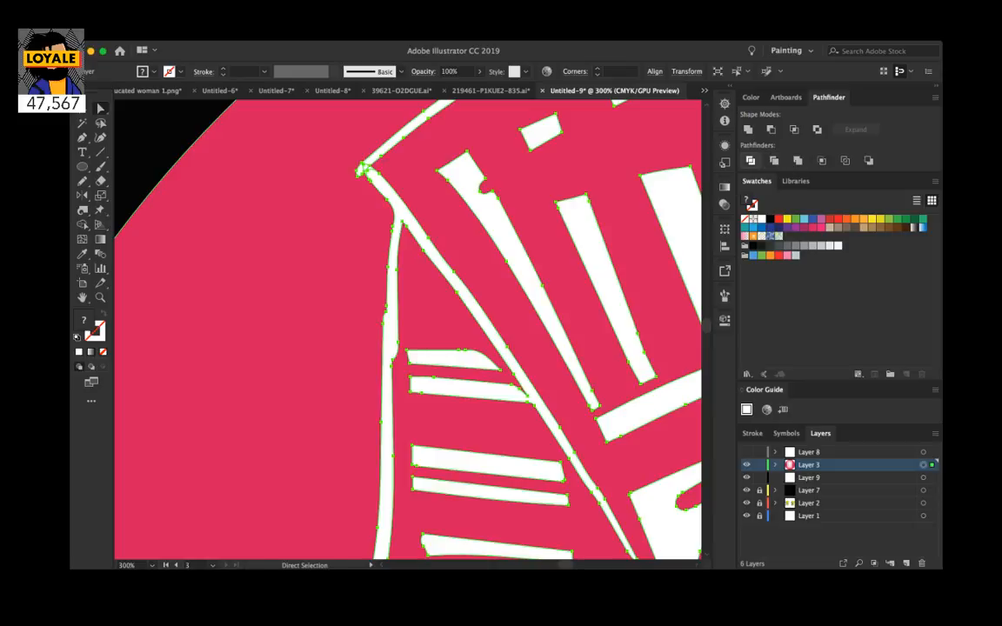
key("v")
key("super+shift+a")
key("super+a")
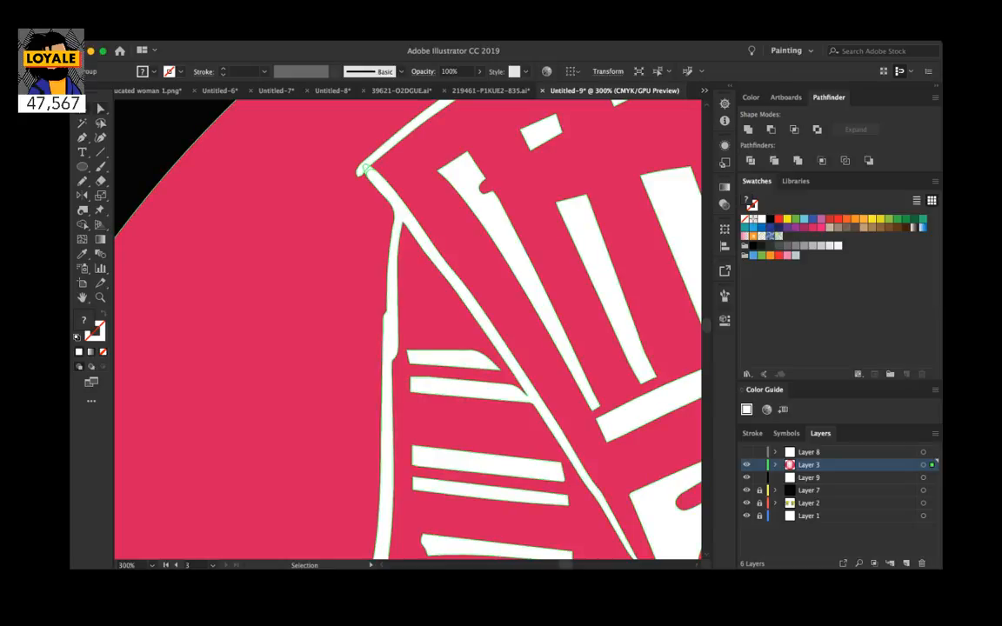
key("a")
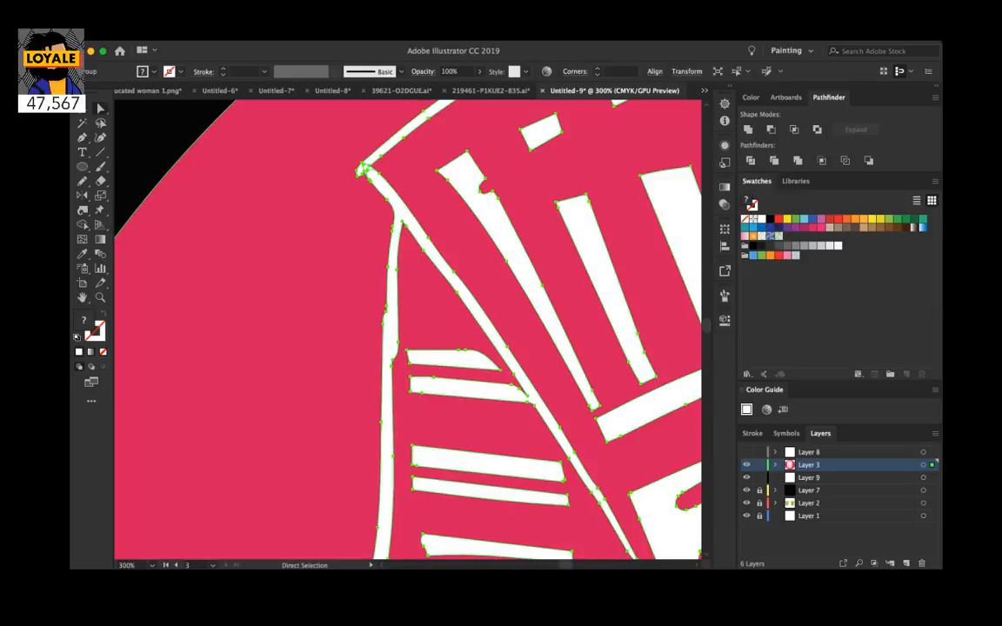
Step: Delete the pink circle area outside the pharaoh's outline and check the whole figure
left_click(252, 322)
key("Delete")
key("super+minus")
key("super+minus")
key("super+minus")
key("super+minus")
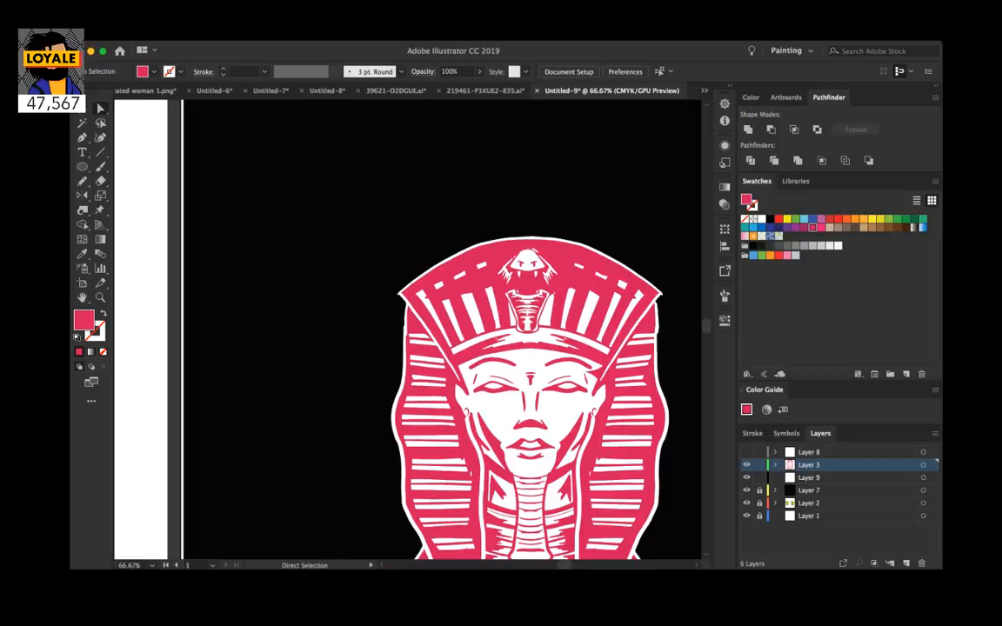
scroll(530, 391, "down", 3)
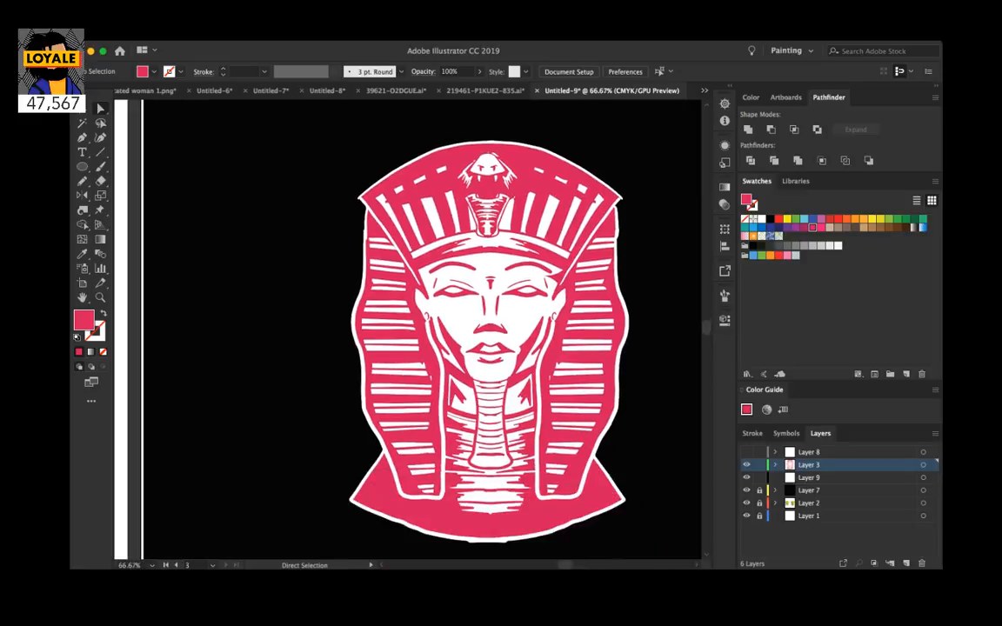
scroll(487, 339, "down", 1)
scroll(487, 339, "right", 1)
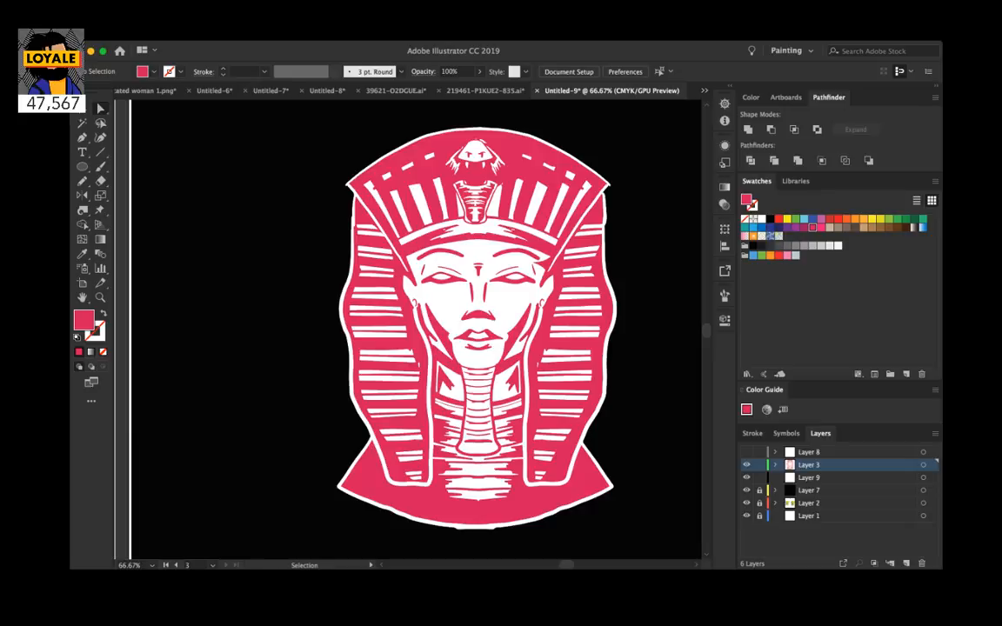
Step: Undo the deletion, anchor edits and divisions back to the separate pink circle and white pharaoh artwork
key("super+z")
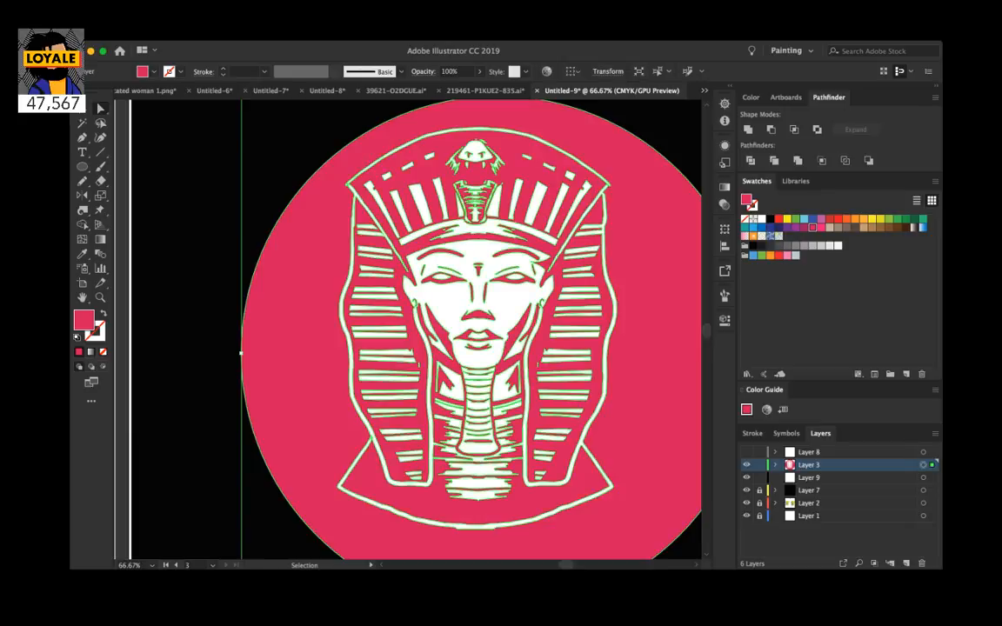
key("ctrl+z")
key("ctrl+z")
key("ctrl+z")
key("ctrl+z")
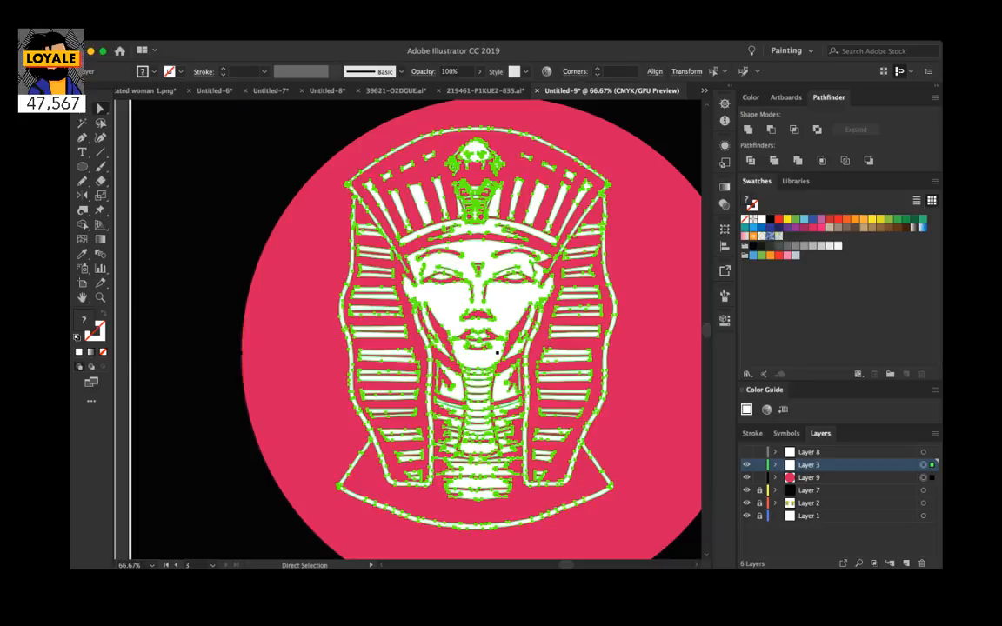
key("ctrl+z")
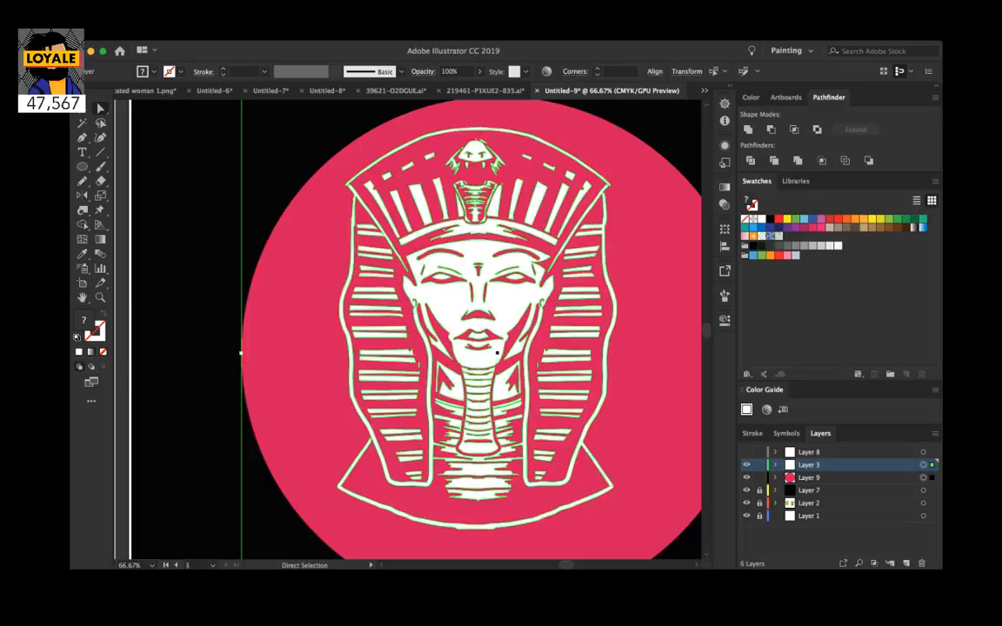
key("ctrl+z")
key("ctrl+z")
key("ctrl+z")
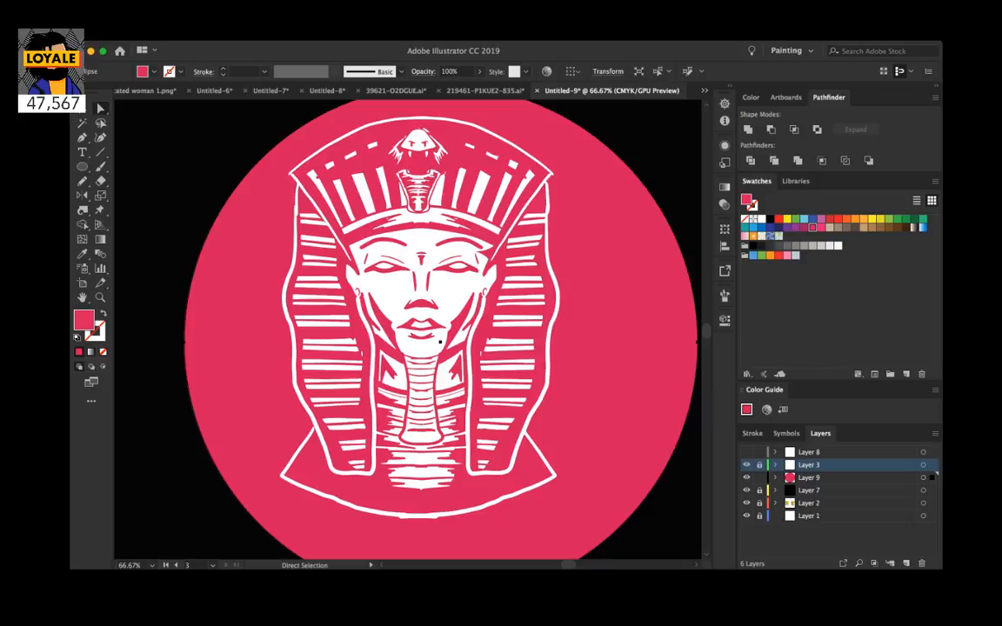
Step: With Layer 3 unlocked, extend the left collar line's upper end anchor into the headdress outline to close the gap
key("super+equal")
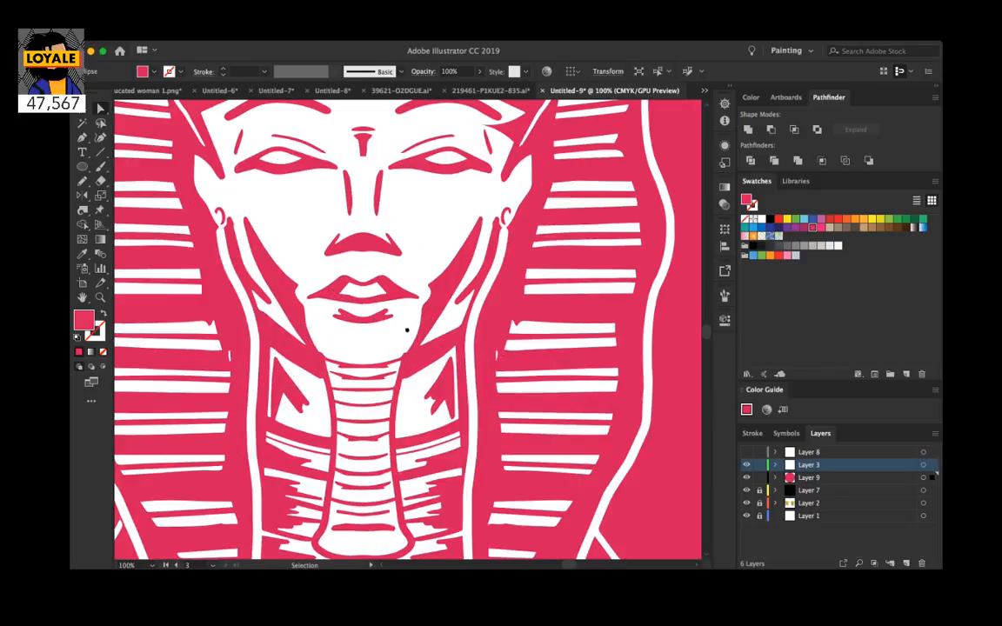
key("super+equal")
key("super+equal")
scroll(407, 330, "down", 10)
scroll(407, 330, "left", 7)
scroll(407, 330, "up", 3)
left_click(330, 304)
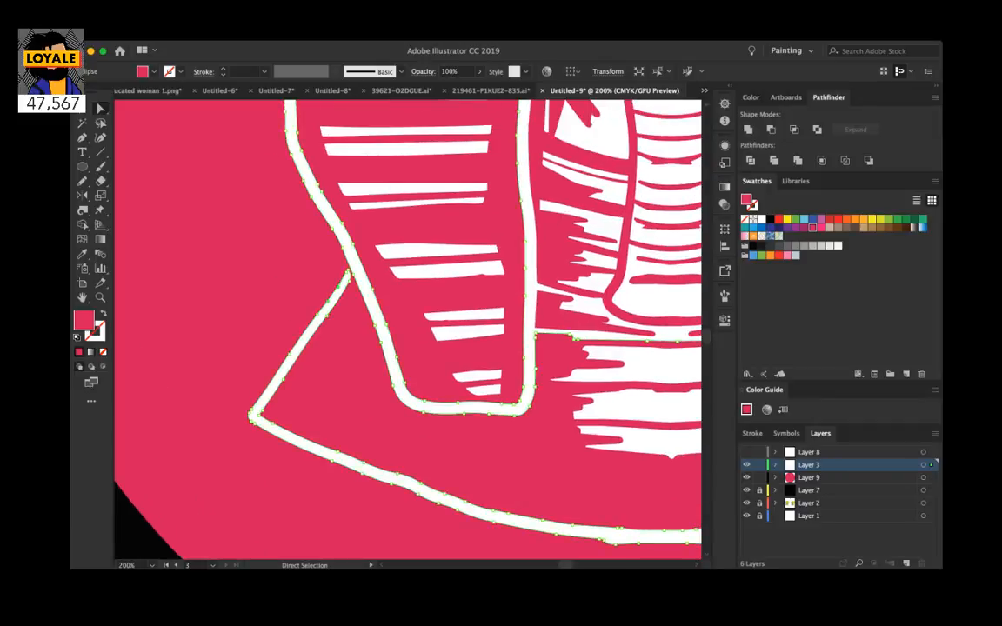
key("super+equal")
key("super+equal")
key("super+equal")
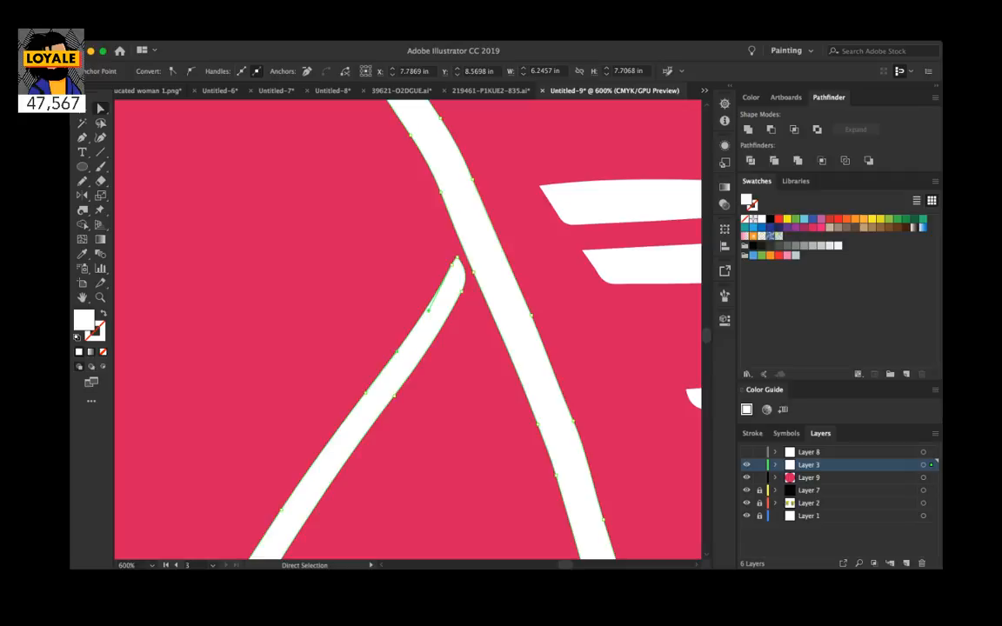
left_click_drag(457, 259, 472, 219)
Step: Move the anchor point at the headdress's upper-left corner so the white outlines meet
scroll(474, 222, "up", 15)
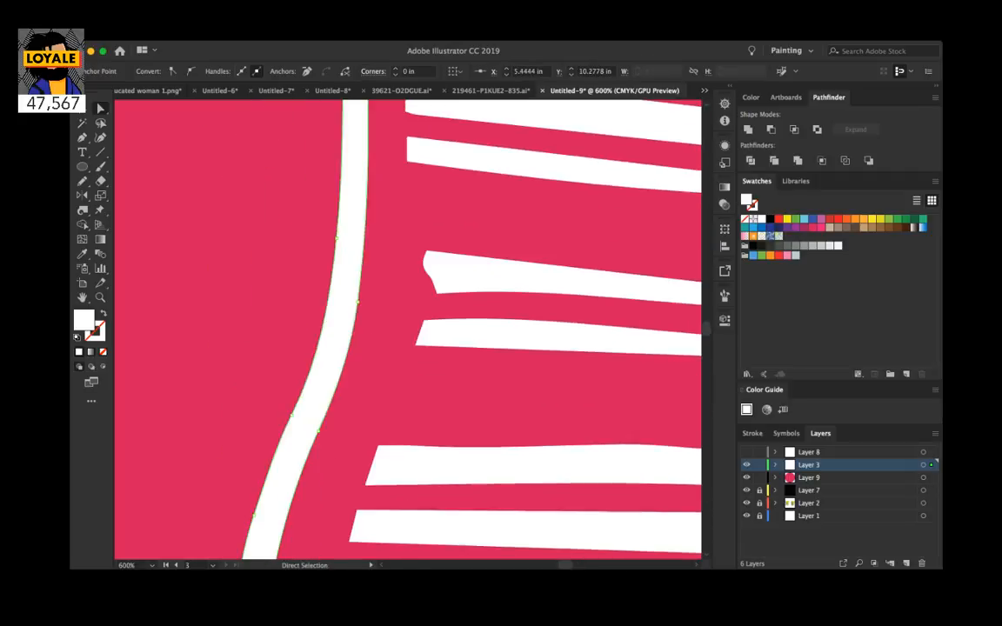
scroll(407, 330, "up", 5)
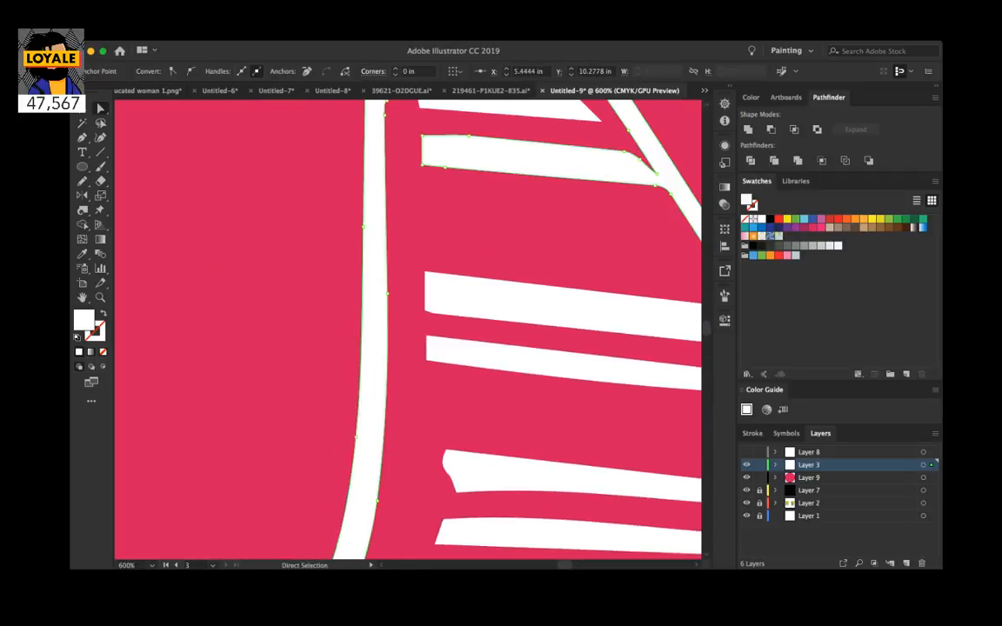
scroll(407, 330, "up", 15)
left_click_drag(383, 346, 380, 333)
left_click(348, 304)
Step: Select the pharaoh artwork and pink circle, split them with Pathfinder Divide, and clear the selection
key("super+minus")
key("super+minus")
key("super+minus")
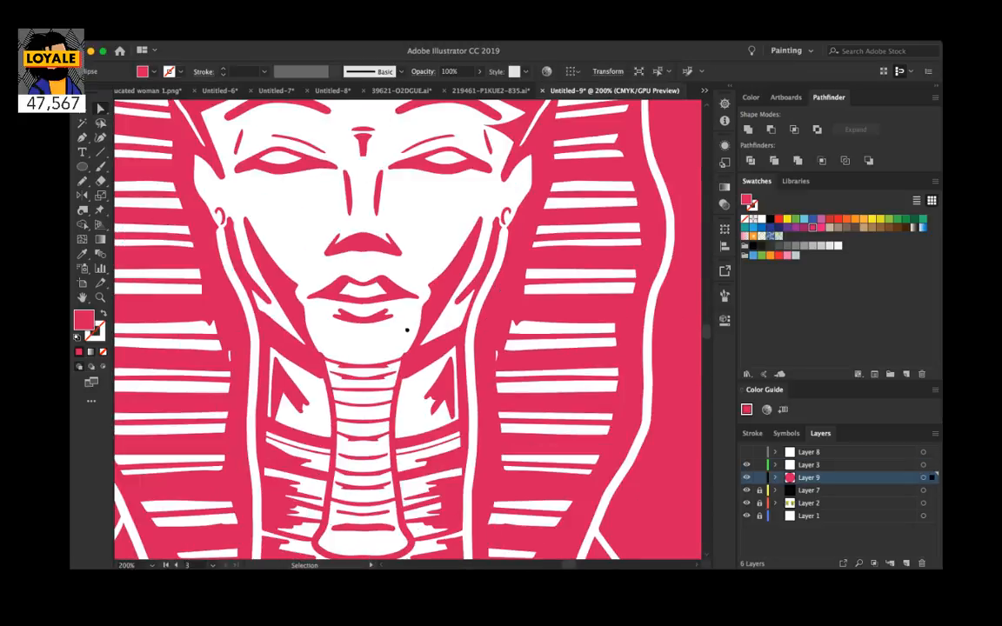
key("super+minus")
key("super+minus")
key("super+minus")
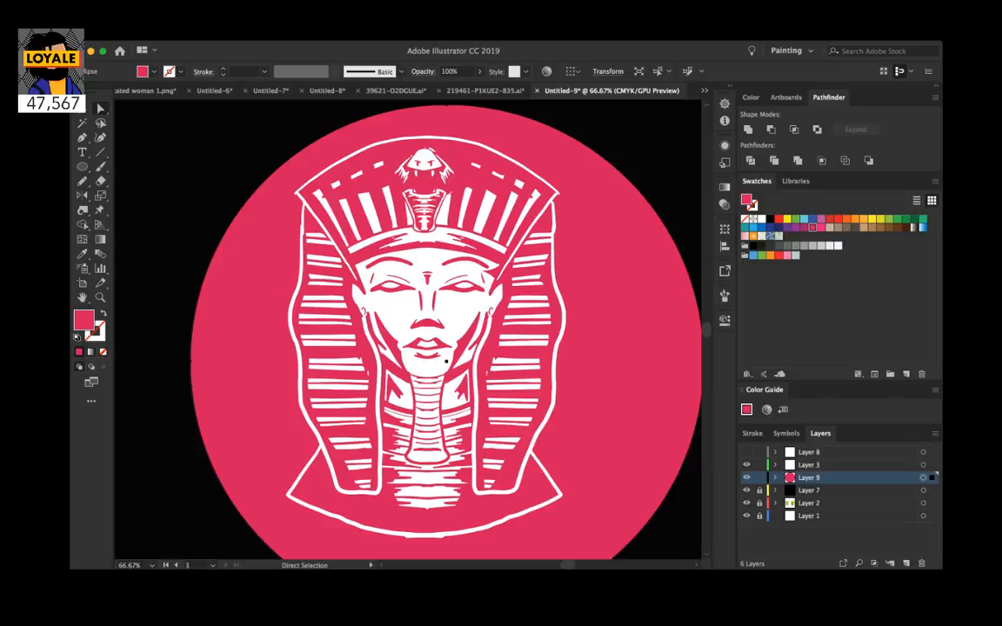
left_click(447, 360)
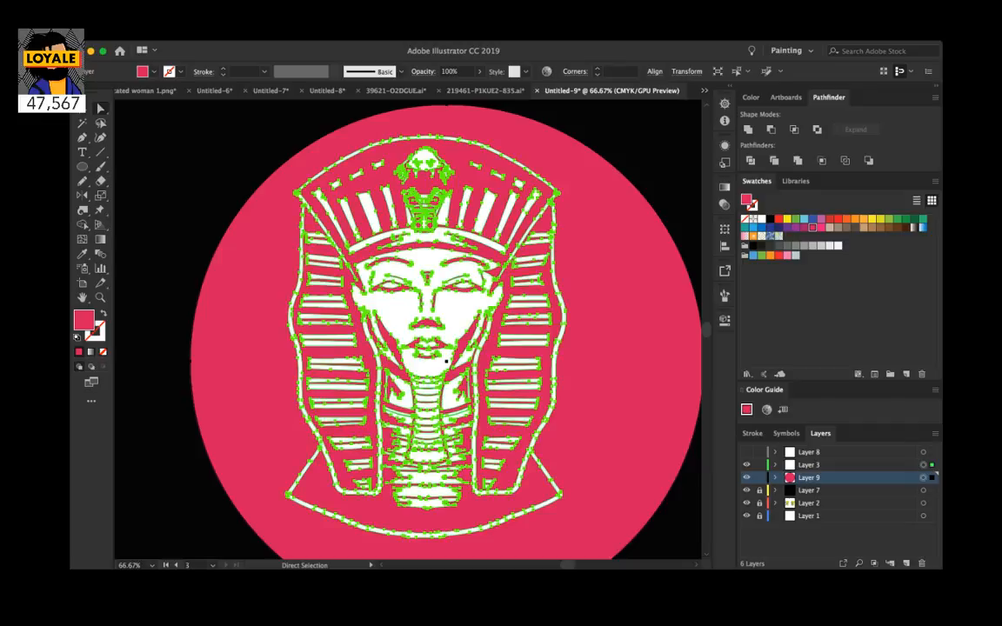
key("ctrl+a")
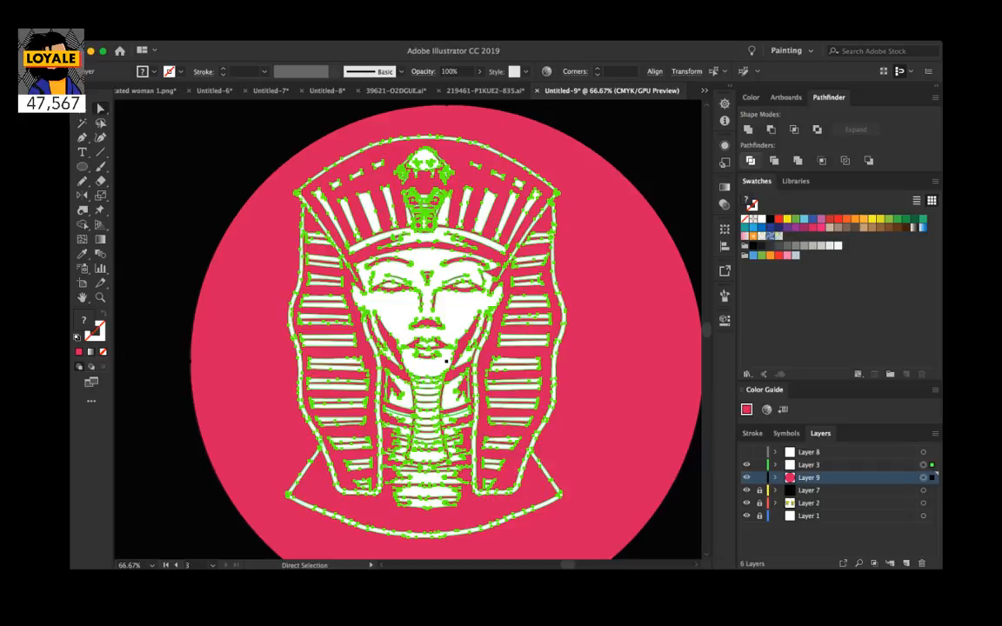
left_click(751, 160)
key("super+shift+a")
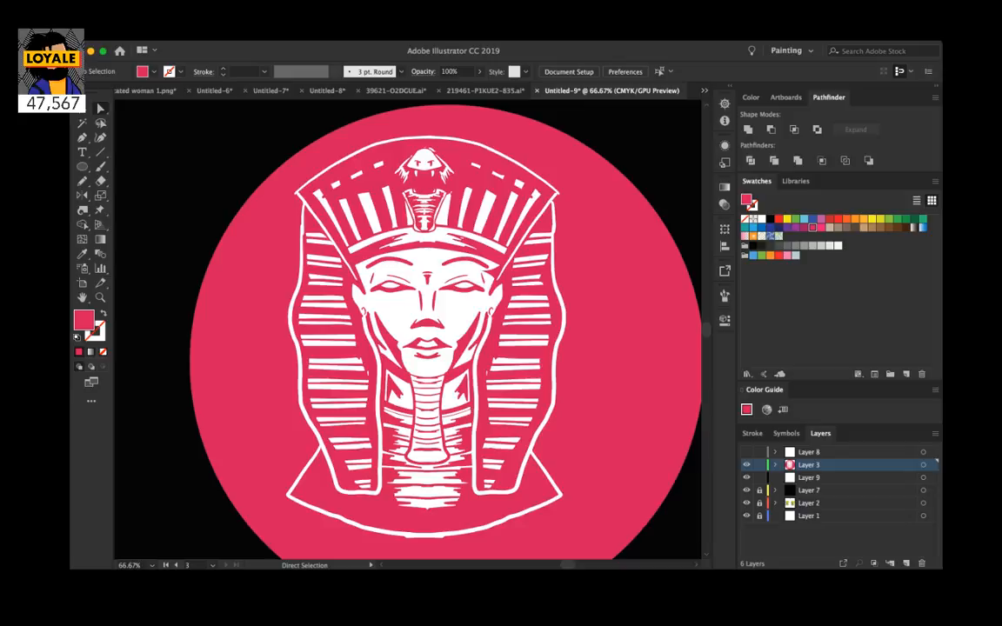
Step: Delete the pink background outside the pharaoh, recolour all remaining pink fills black, and clear the selection
left_click(607, 366)
key("Delete")
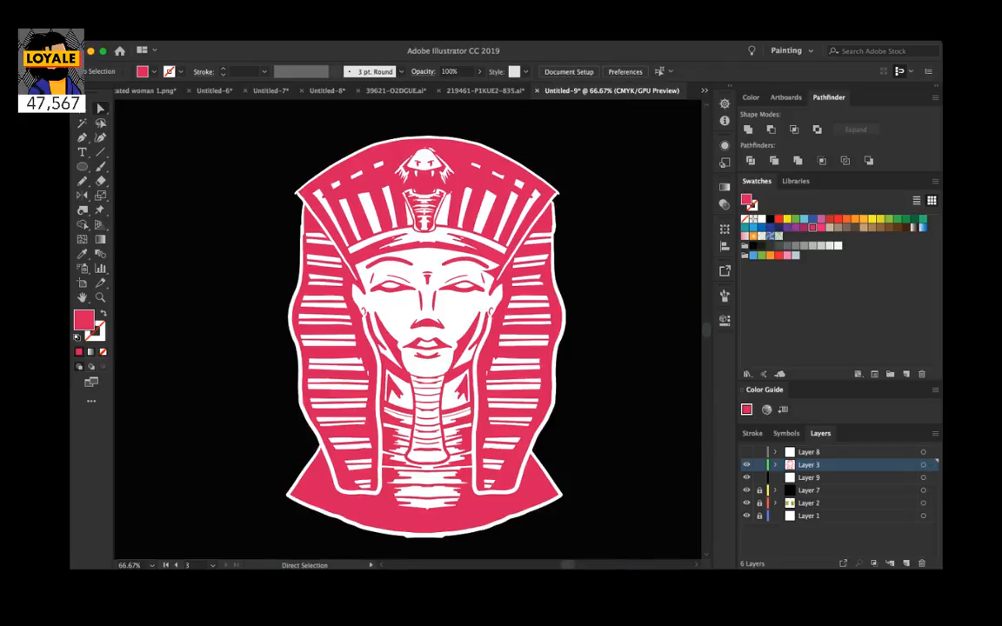
left_click(82, 122)
left_click(339, 501)
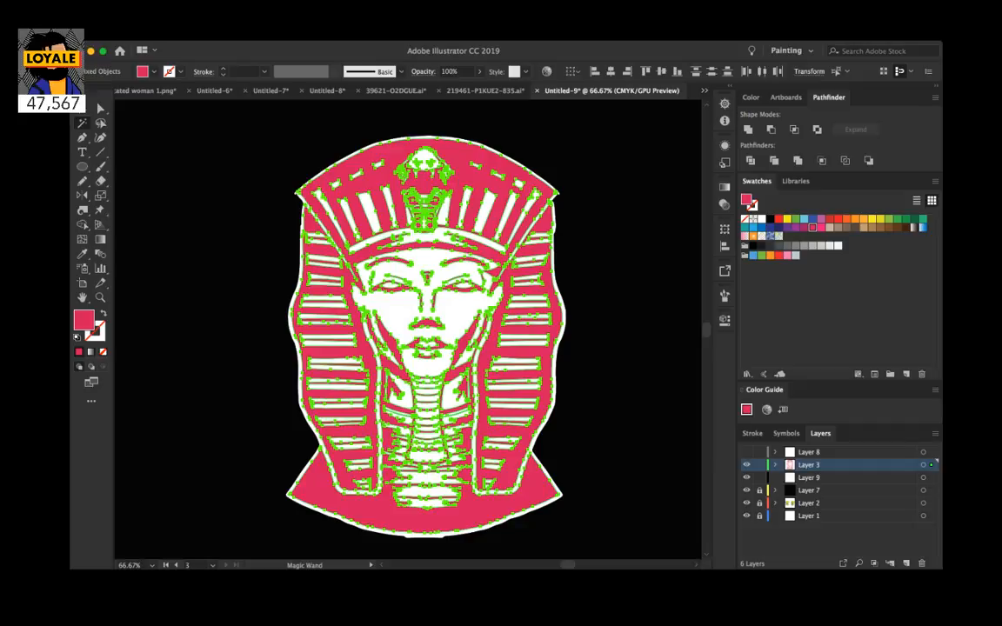
left_click(769, 219)
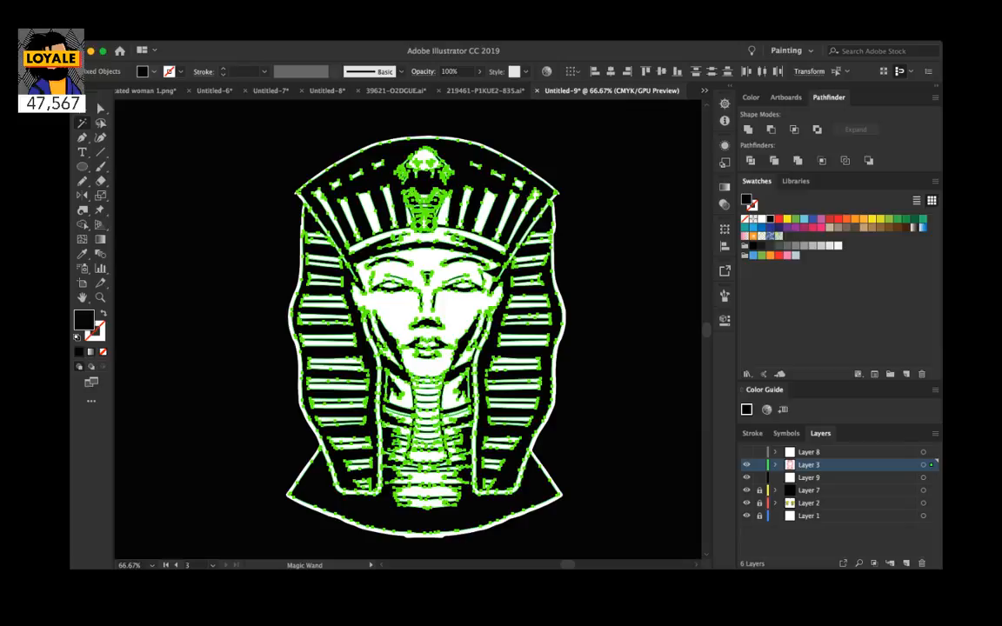
key("v")
key("super+shift+a")
key("super+minus")
key("super+minus")
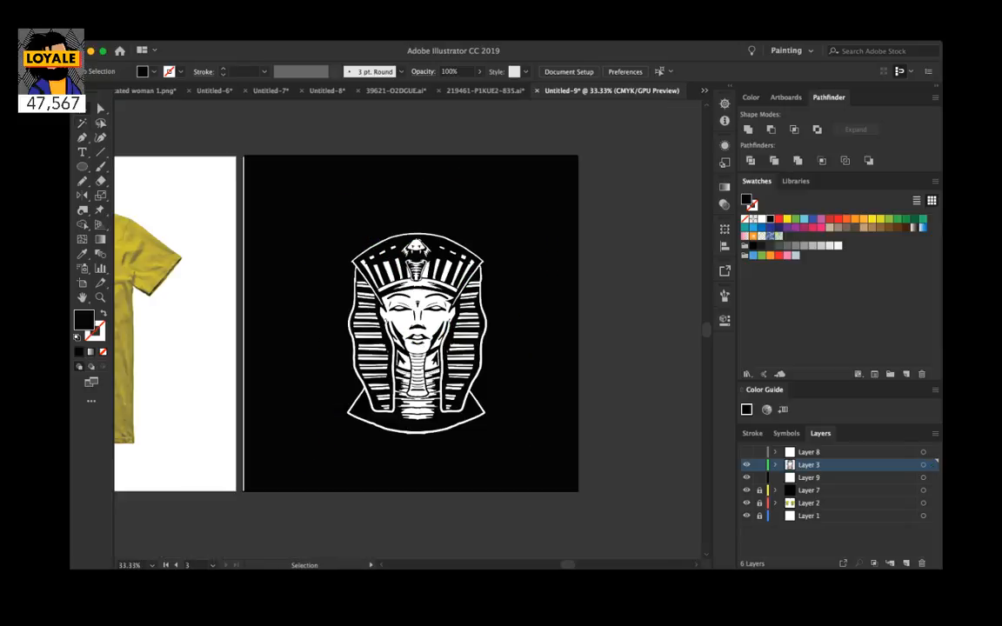
Step: Lock Layer 3 and draw a circle on Layer 9 behind the pharaoh with a white stroke and no fill
left_click(759, 464)
left_click(811, 478)
key("l")
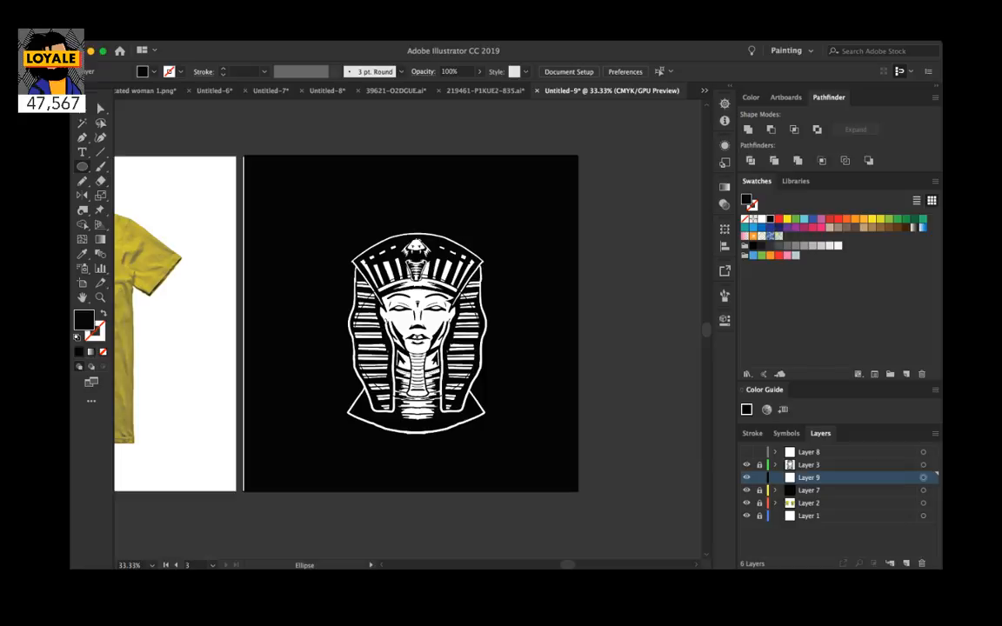
left_click_drag(305, 225, 529, 448)
left_click(154, 71)
left_click(162, 94)
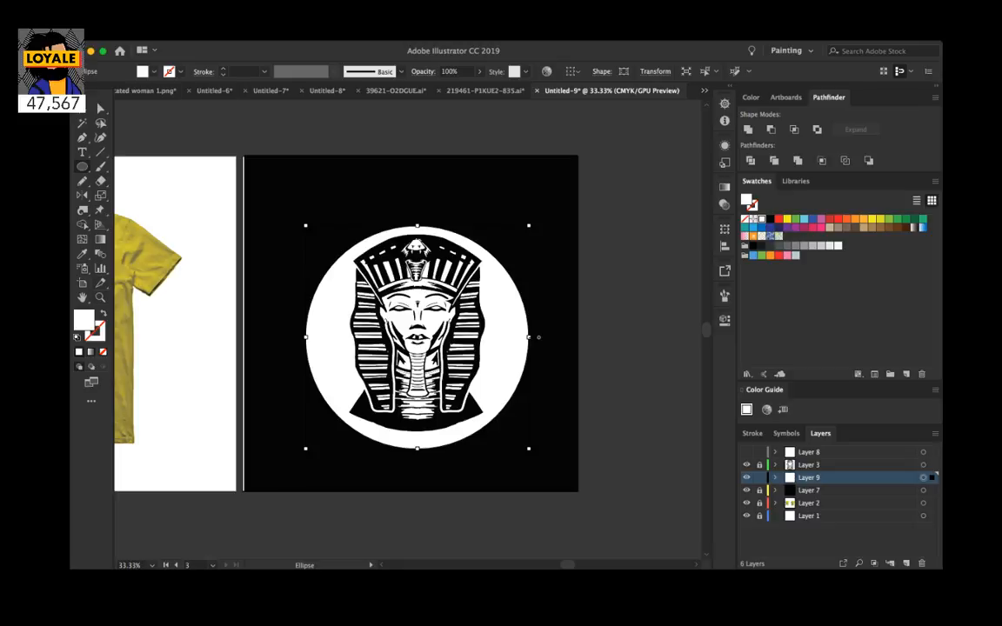
key("v")
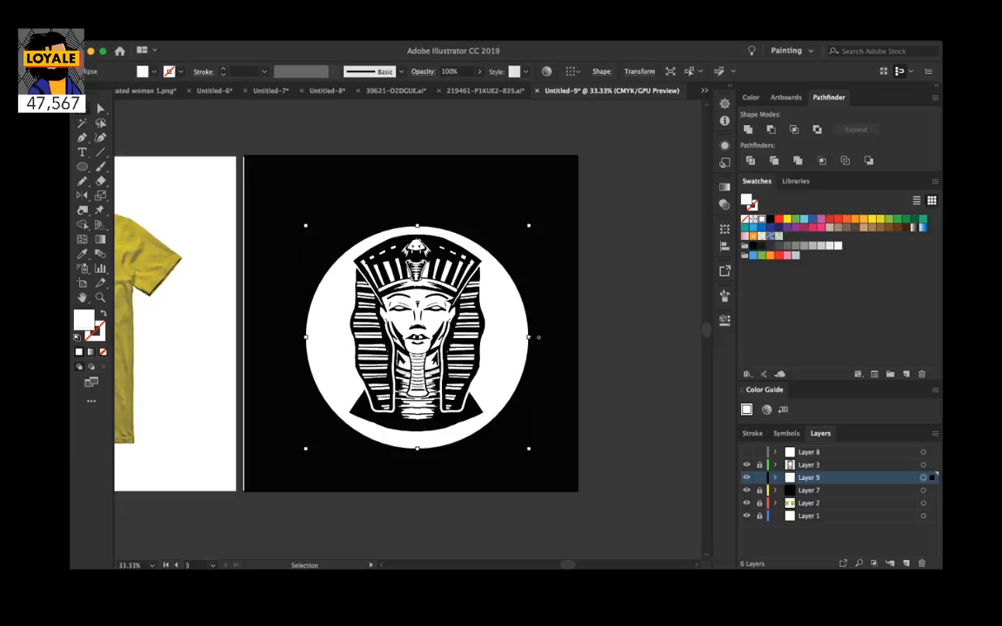
key("shift+x")
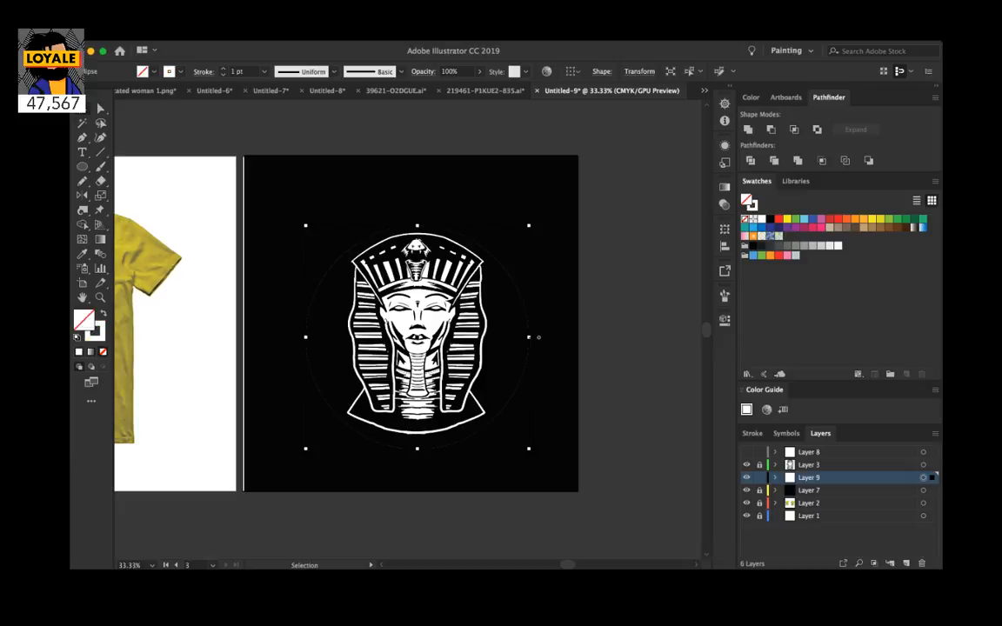
Step: Shrink the circle about its centre so the head and collar extend past it, and set its stroke to 15 pt
left_click_drag(528, 226, 506, 248)
left_click(224, 69)
left_click(223, 69)
left_click(224, 68)
left_click(224, 69)
left_click(224, 68)
left_click(224, 69)
left_click(224, 69)
left_click(223, 69)
left_click(223, 69)
left_click(223, 69)
left_click(223, 69)
left_click(223, 69)
left_click(224, 69)
left_click(224, 68)
key("super+shift+a")
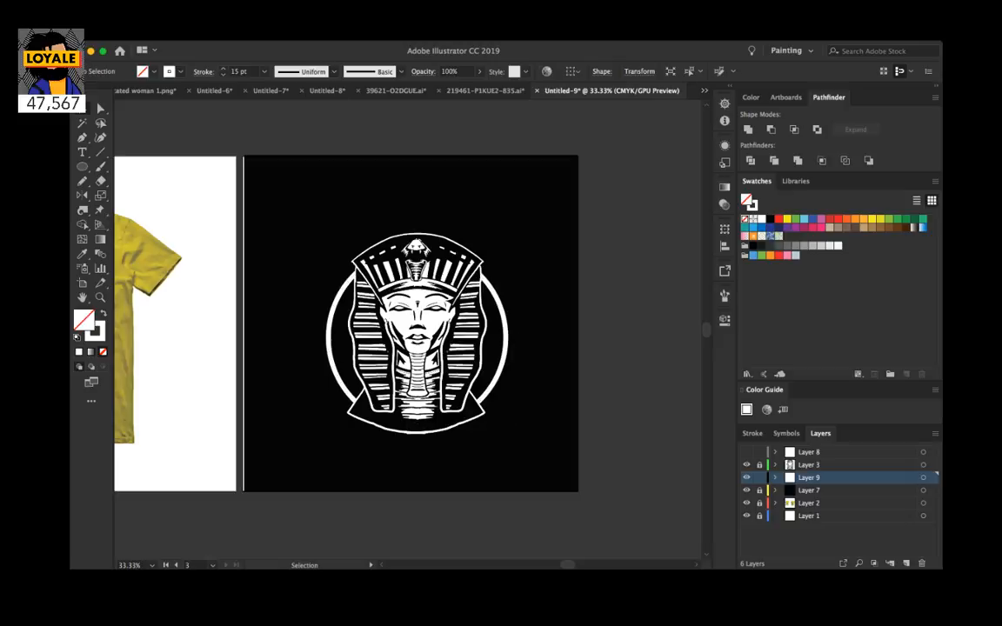
Step: Duplicate the ring in place, enlarge the copy proportionally so it encloses the whole pharaoh, and nudge it upward
key("super+equal")
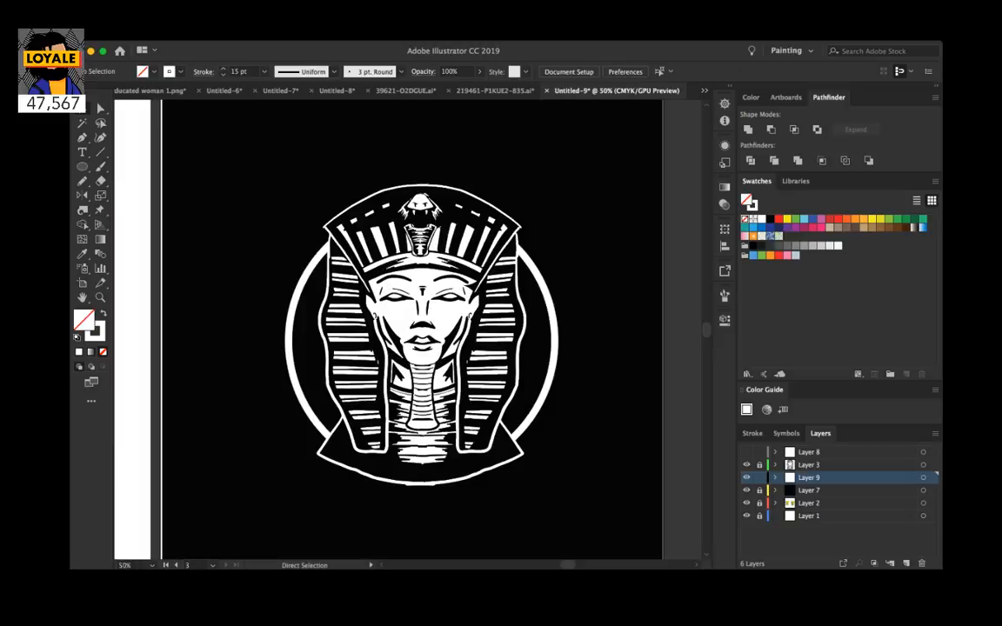
key("super+a")
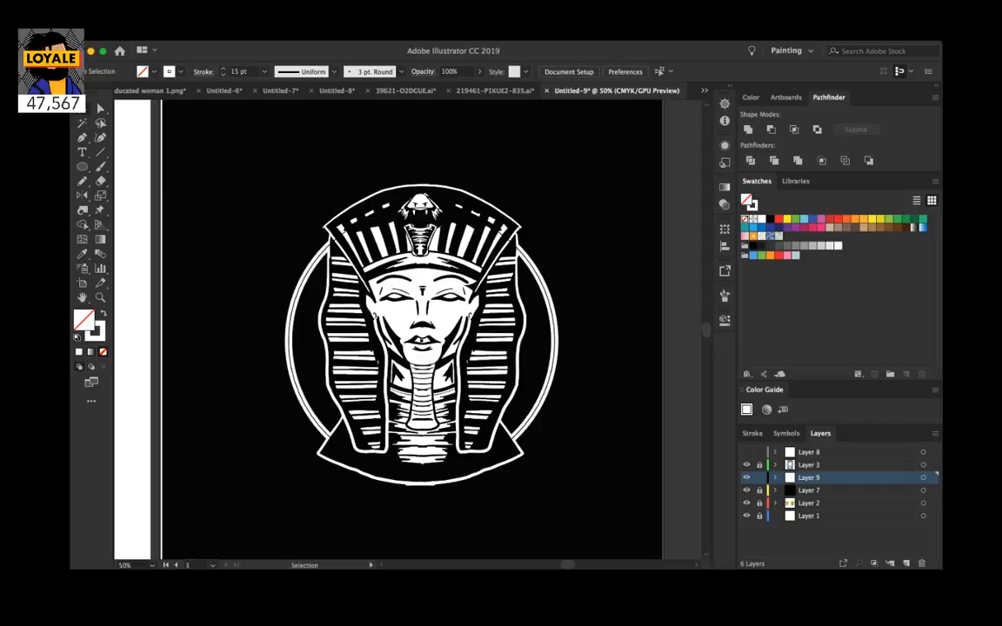
key("a")
key("v")
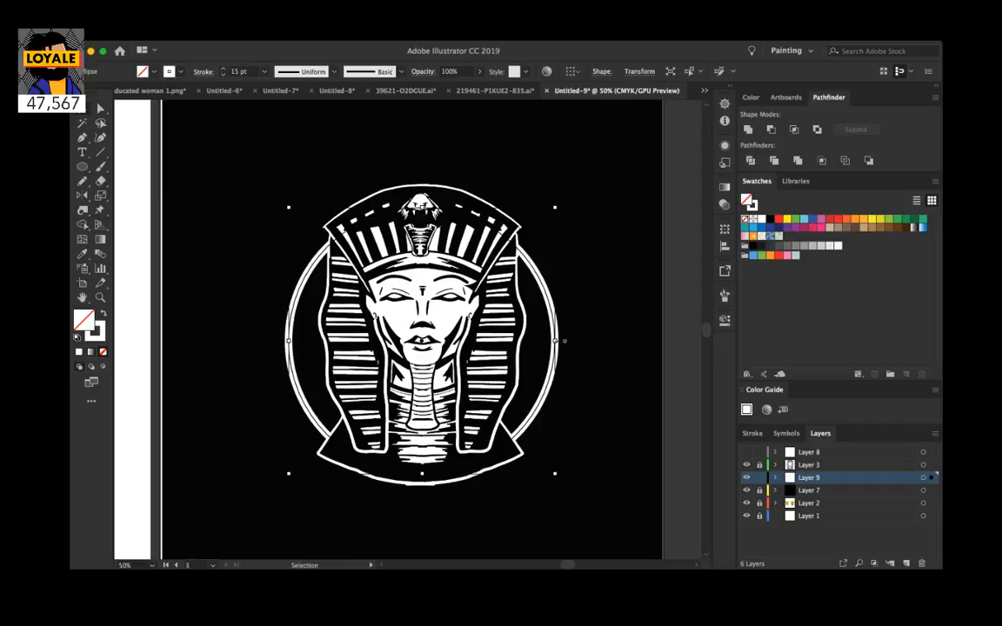
left_click_drag(554, 207, 578, 184)
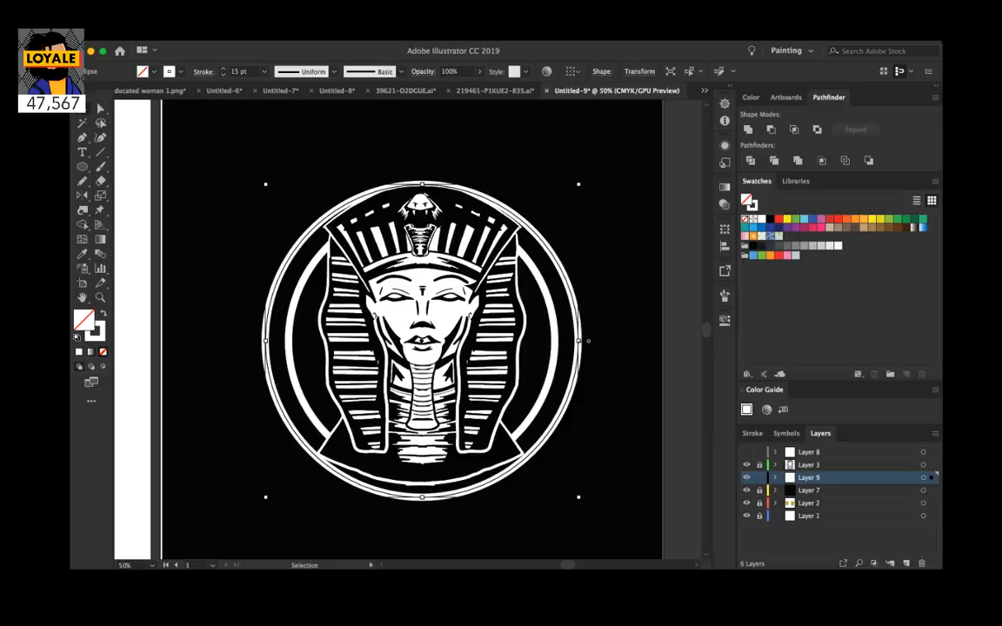
key("shift")
left_click_drag(578, 183, 607, 155)
key("Up")
key("Up")
key("Up")
key("Up")
key("Up")
key("Up")
key("Up")
key("Up")
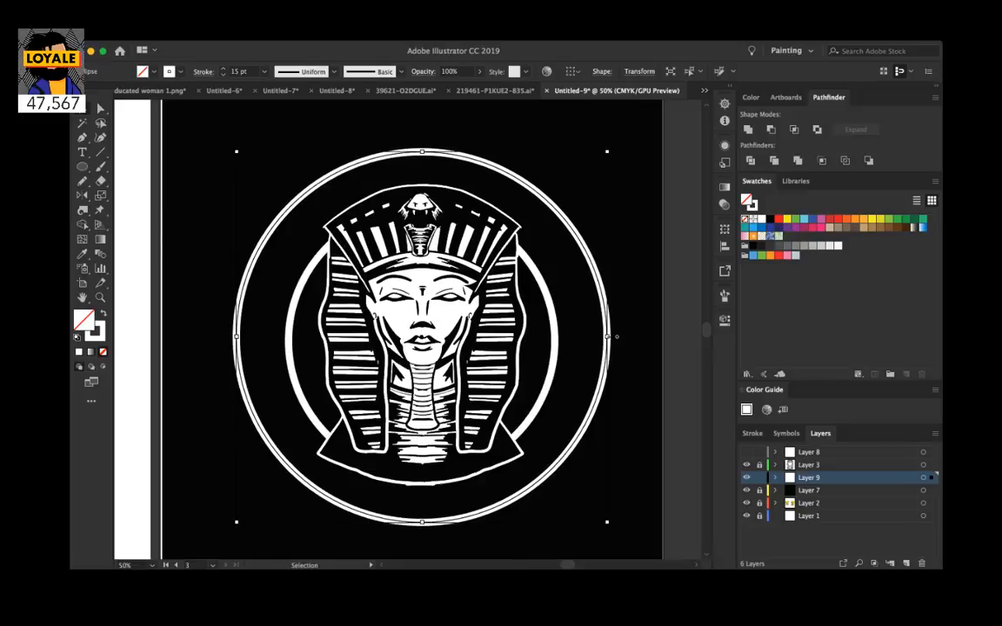
Step: Enlarge the outer ring further to leave a wide band around the head, and nudge it slightly upward
left_click_drag(607, 151, 627, 130)
key("Up")
key("Up")
key("Up")
key("Up")
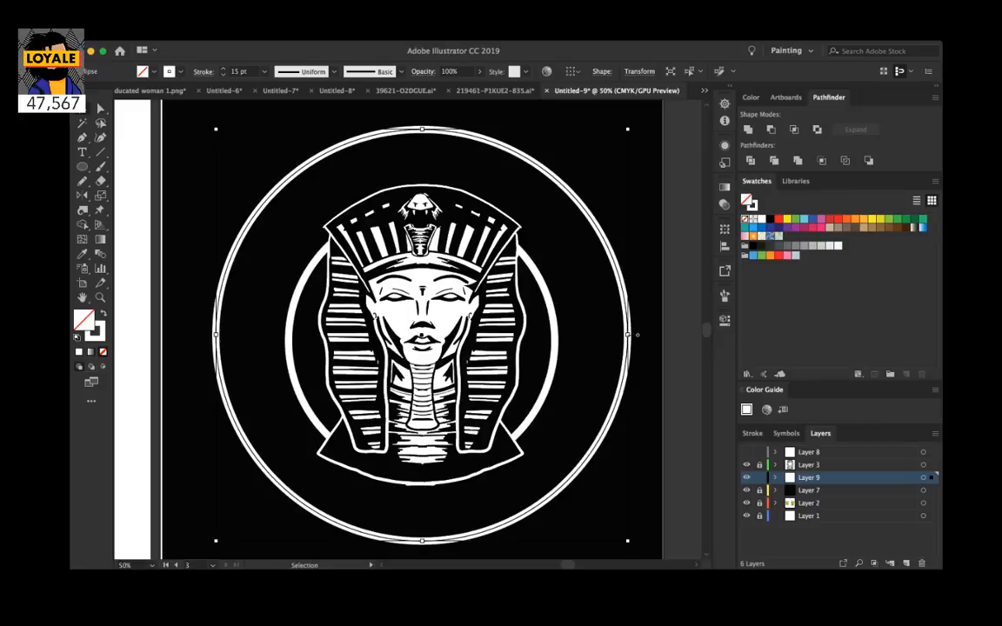
Step: Unlock Layer 3, lock Layer 9, and select all the pharaoh artwork on Layer 3
left_click(759, 465)
left_click(759, 477)
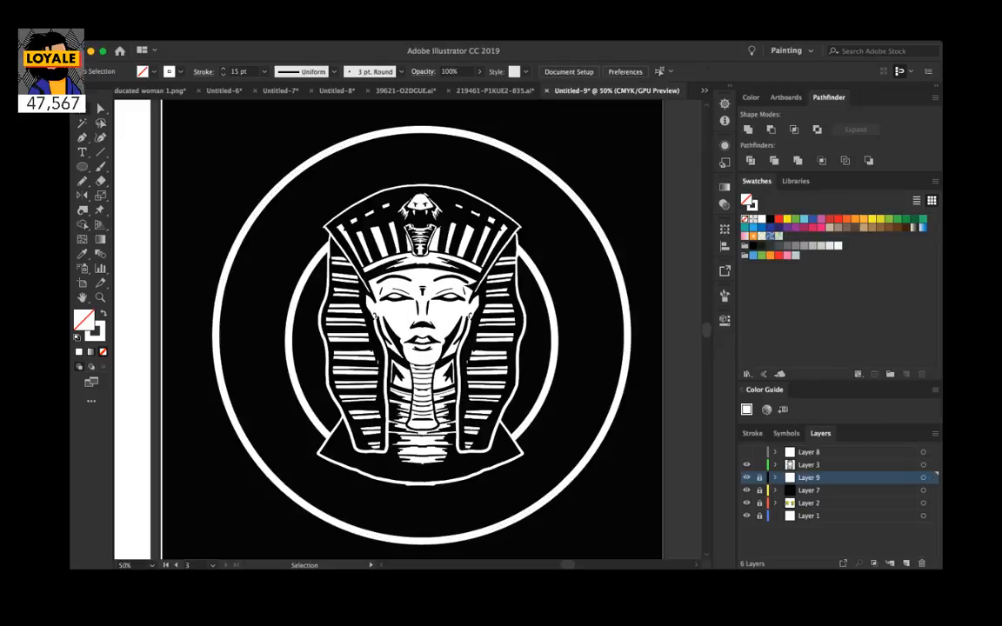
left_click(924, 466)
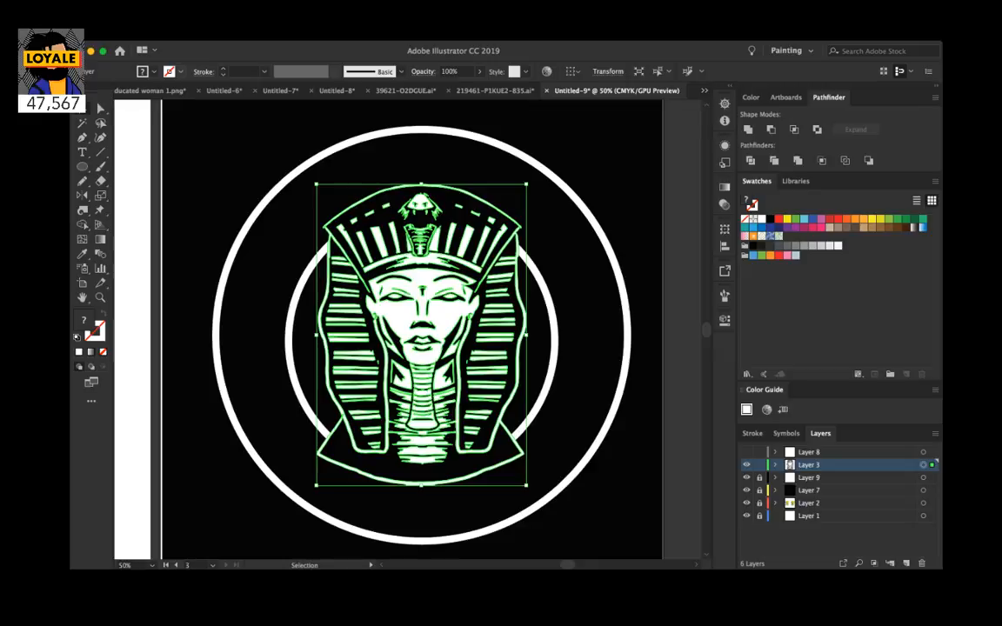
Step: Try a 13 pt black stroke and a Pathfinder Unite on the pharaoh artwork, reverting each
left_click(223, 68)
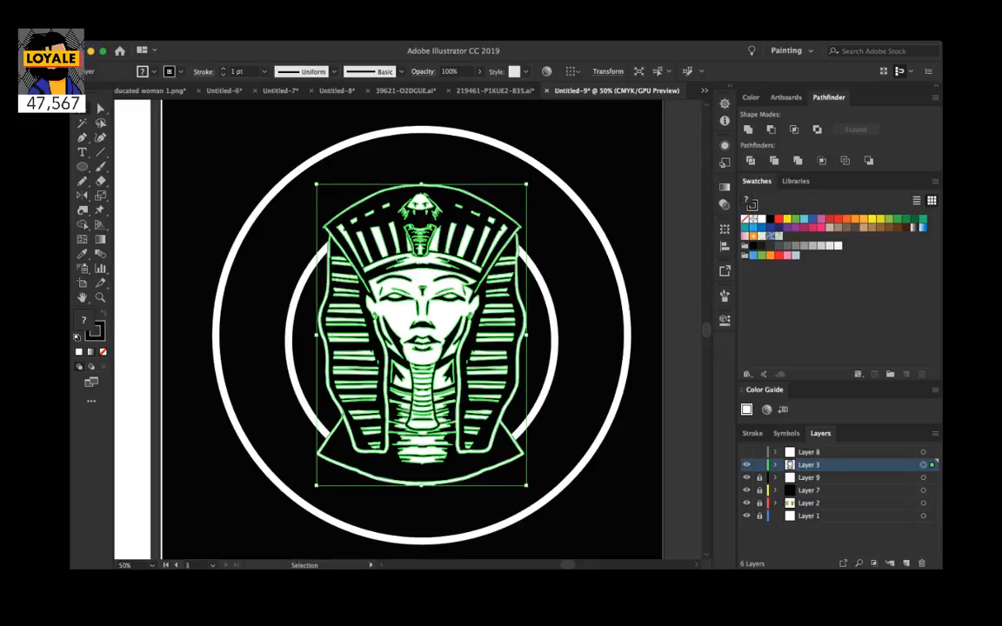
left_click(224, 68)
left_click(223, 68)
left_click(223, 69)
left_click(224, 69)
left_click(223, 68)
left_click(224, 69)
left_click(223, 68)
left_click(223, 69)
left_click(223, 69)
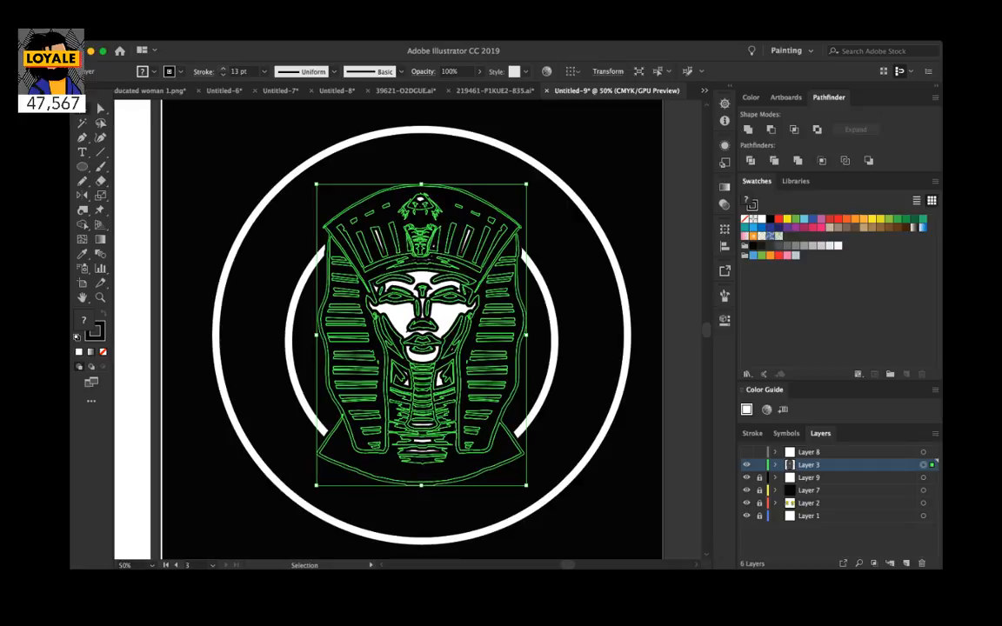
key("slash")
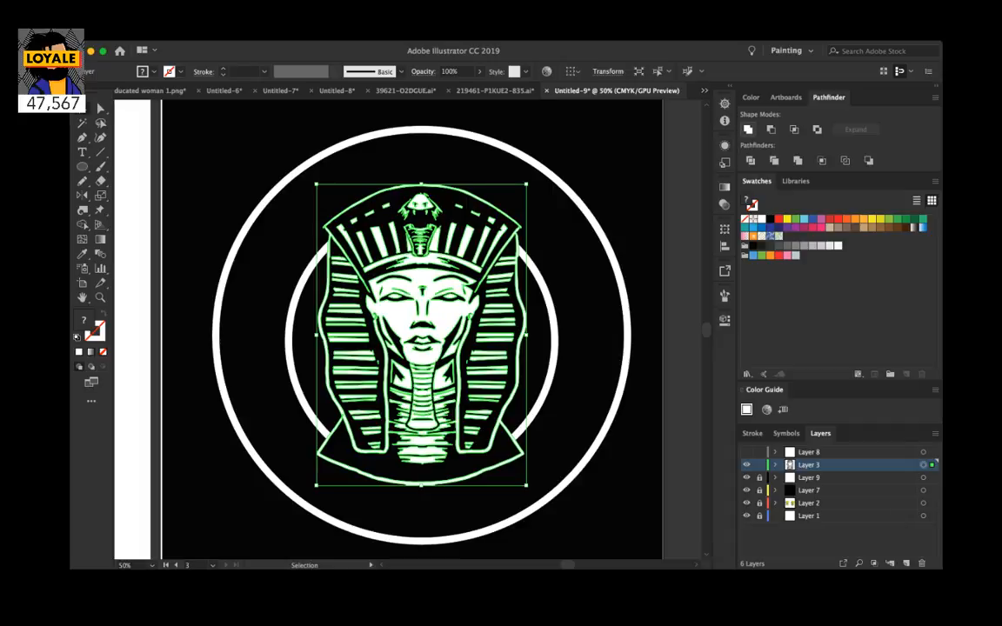
left_click(748, 129)
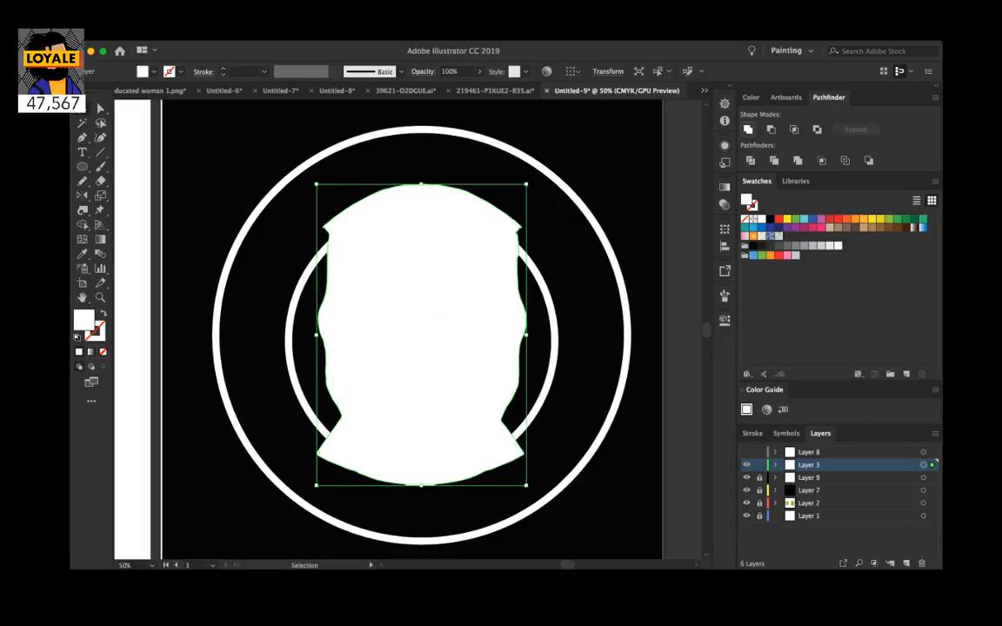
key("super+z")
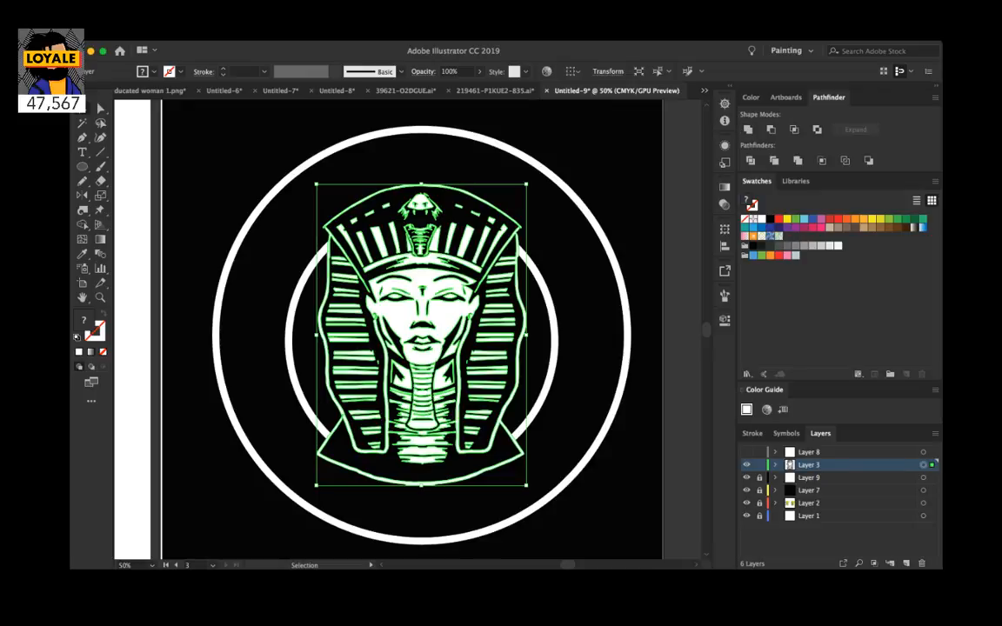
Step: Lock Layer 3, paste a copy of the pharaoh artwork in place on a new layer above it, and lock that layer
left_click(759, 465)
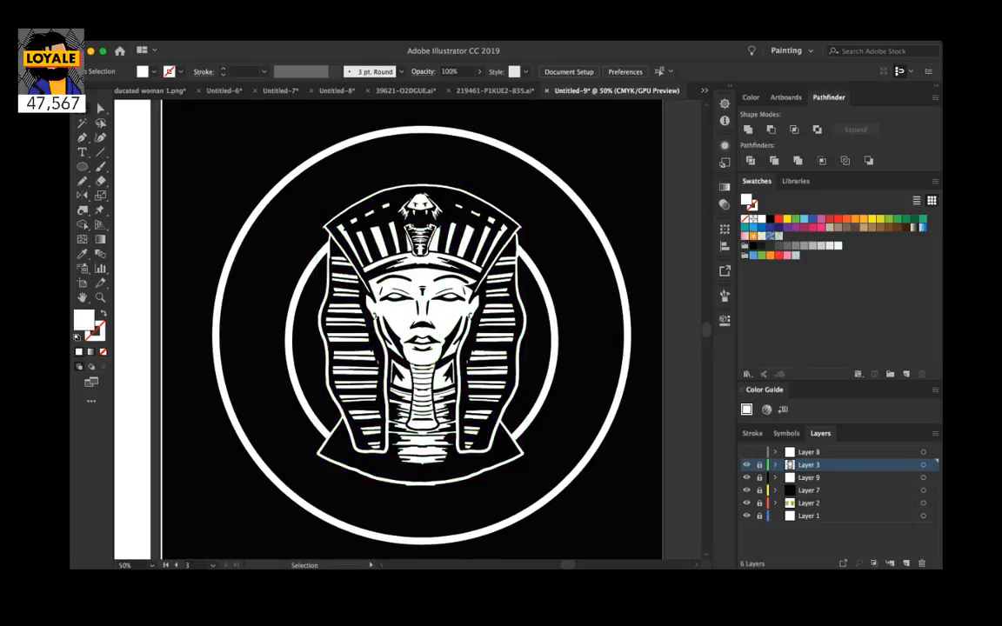
left_click(905, 563)
key("super+f")
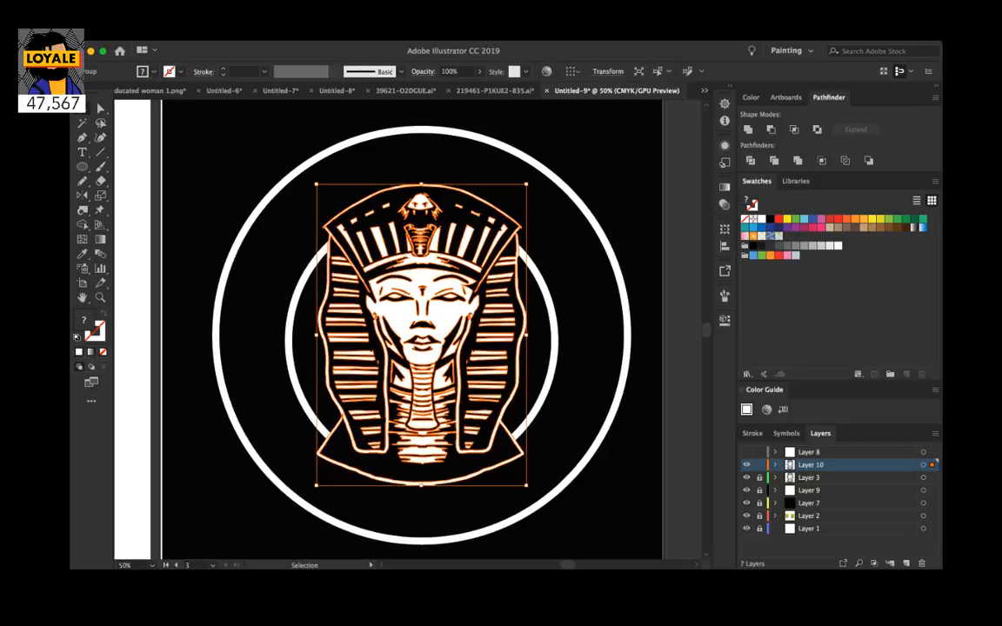
left_click(759, 464)
Step: Unlock Layer 3 and unite its pharaoh artwork into a single solid silhouette beneath the detailed copy
left_click(759, 478)
left_click(923, 477)
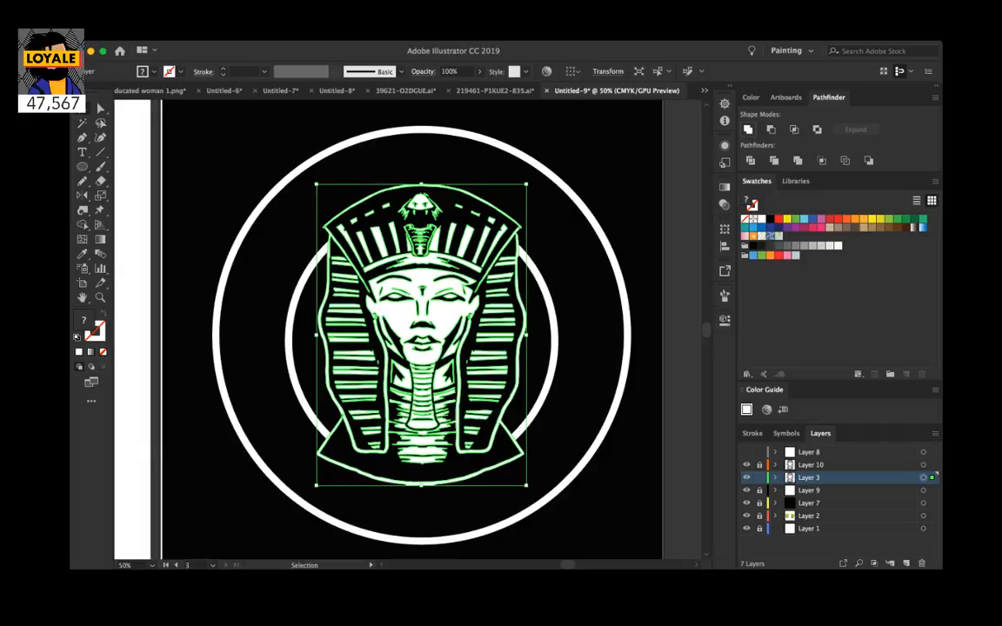
left_click(748, 130)
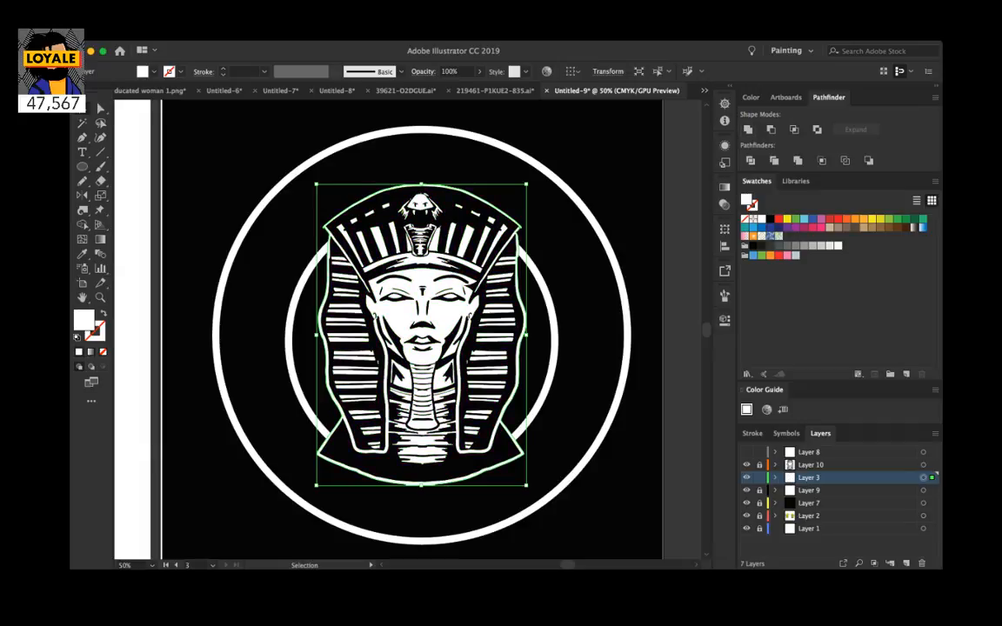
left_click(746, 465)
left_click(746, 466)
Step: Give the silhouette a 36 pt black stroke to create gaps between the head and inner ring, and clear the selection
key("d")
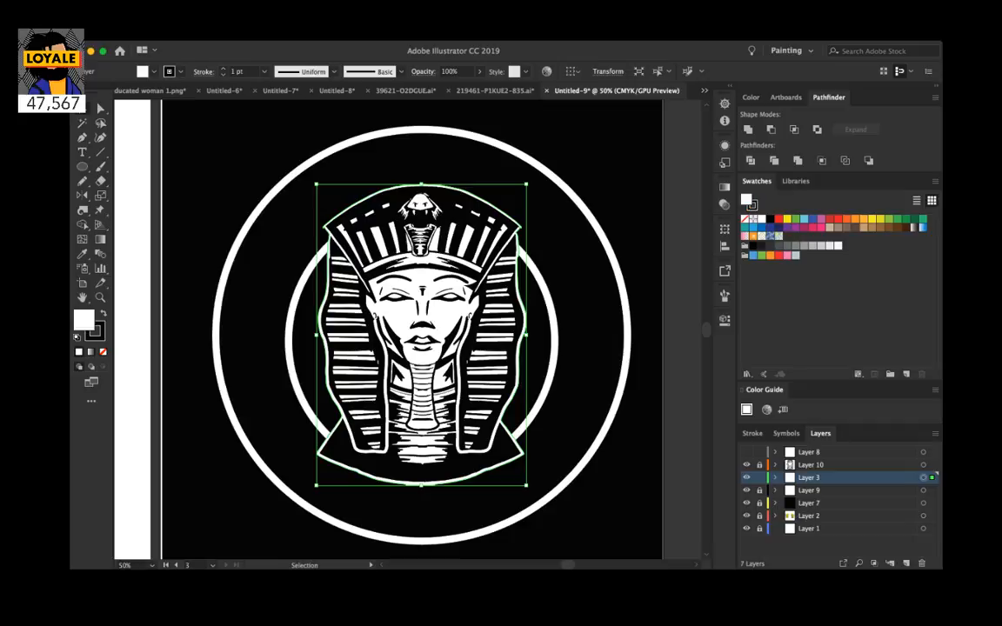
left_click(223, 69)
left_click(224, 69)
left_click(224, 69)
left_click(223, 69)
left_click(223, 68)
left_click(223, 69)
left_click(223, 69)
left_click(223, 69)
left_click(223, 69)
left_click(222, 68)
left_click(223, 68)
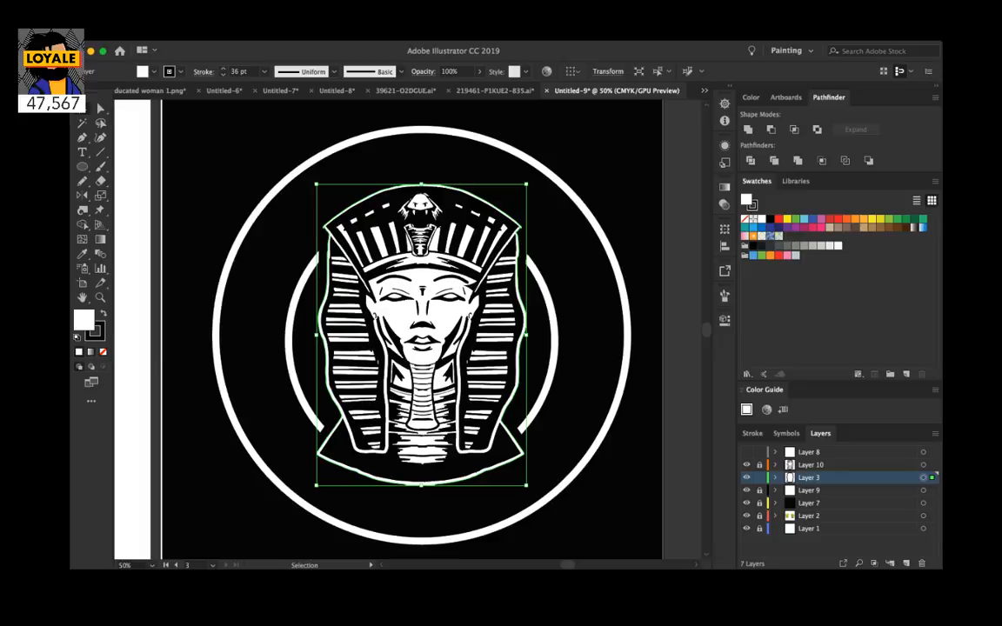
key("super+shift+a")
scroll(409, 329, "right", 1)
scroll(410, 329, "up", 1)
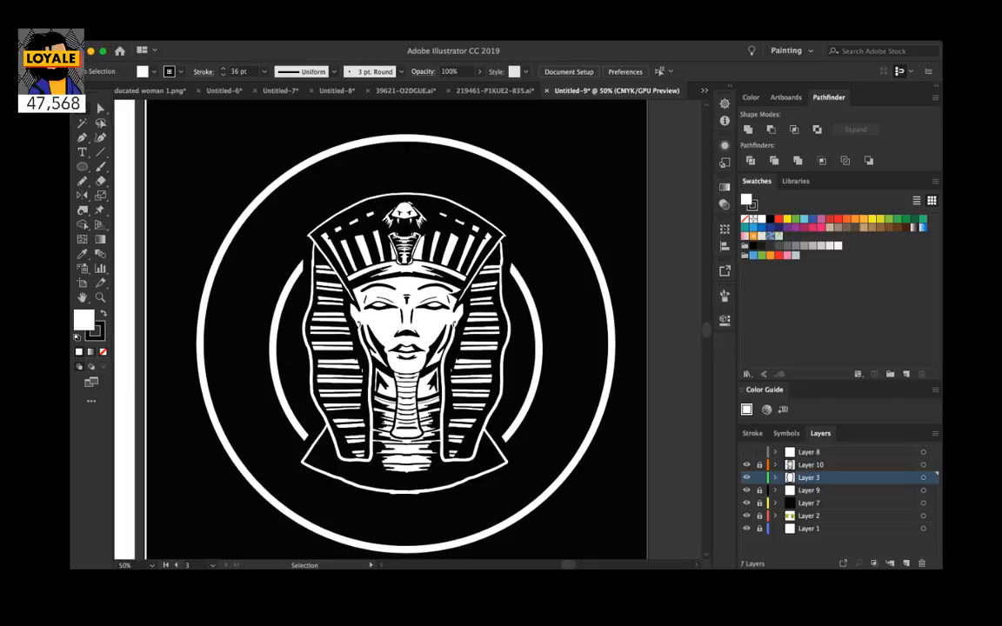
Step: Lock Layer 3, unlock Layer 9, and align the strokes of both rings to the outside of their paths
left_click(759, 477)
left_click(760, 491)
key("super+a")
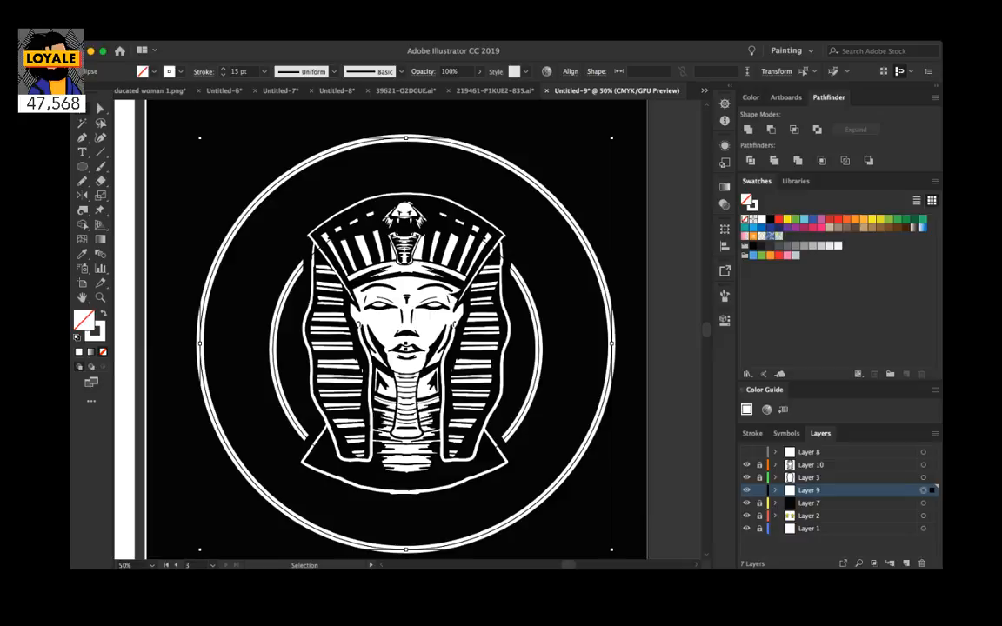
left_click(268, 137)
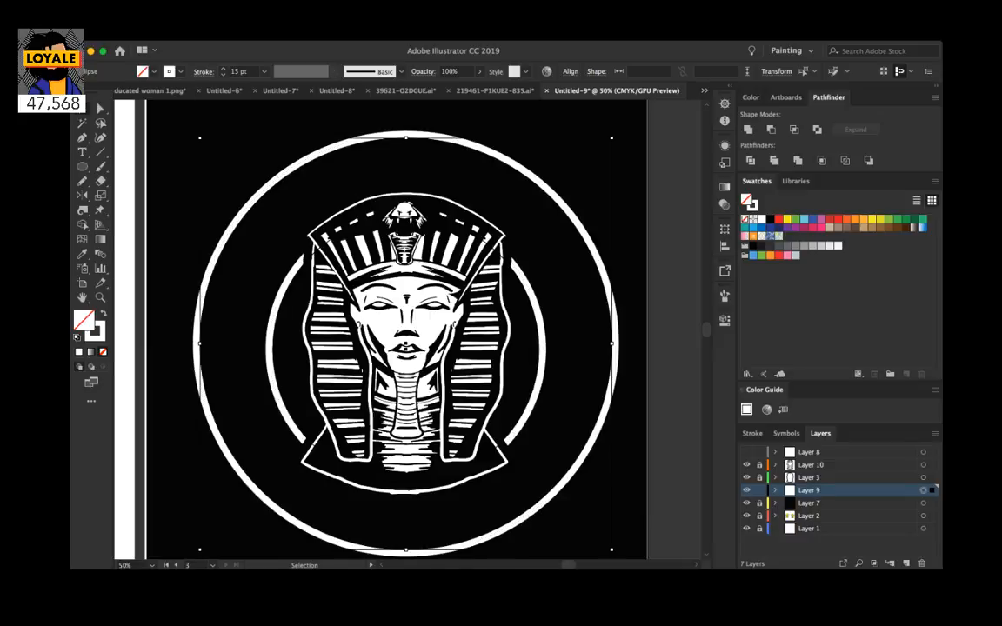
key("super+shift+a")
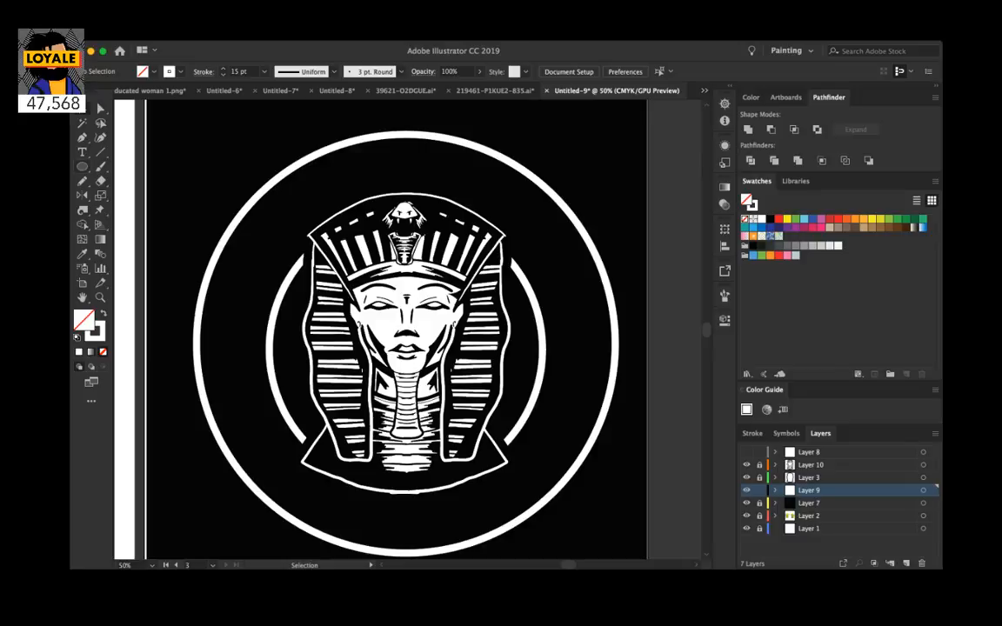
Step: Lock Layer 9, add a new layer above it, and draw a white-outlined square across the left side of both rings
left_click(759, 489)
key("super+l")
key("l")
key("m")
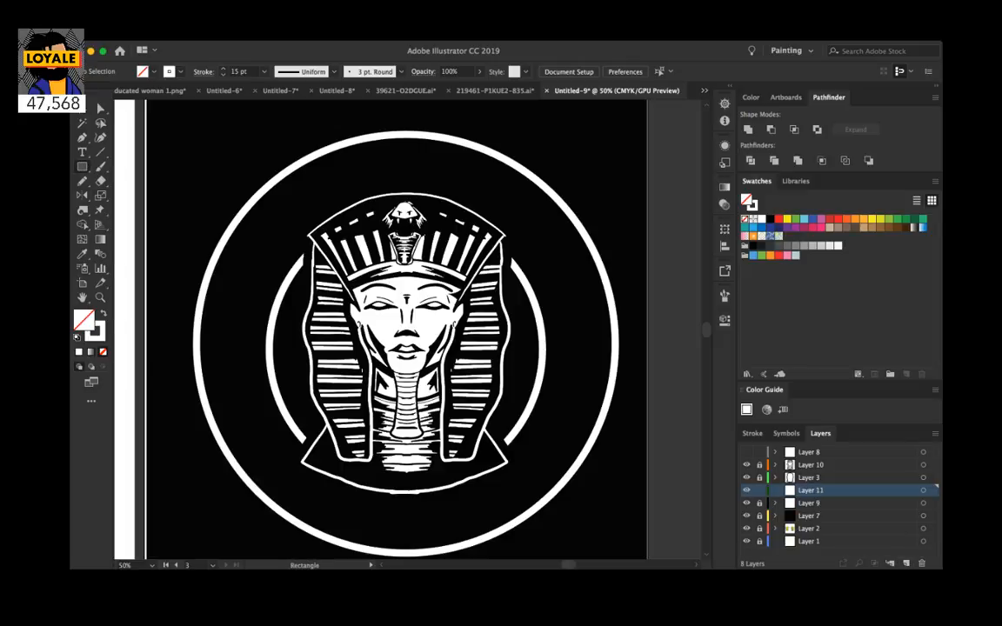
left_click_drag(175, 293, 291, 406)
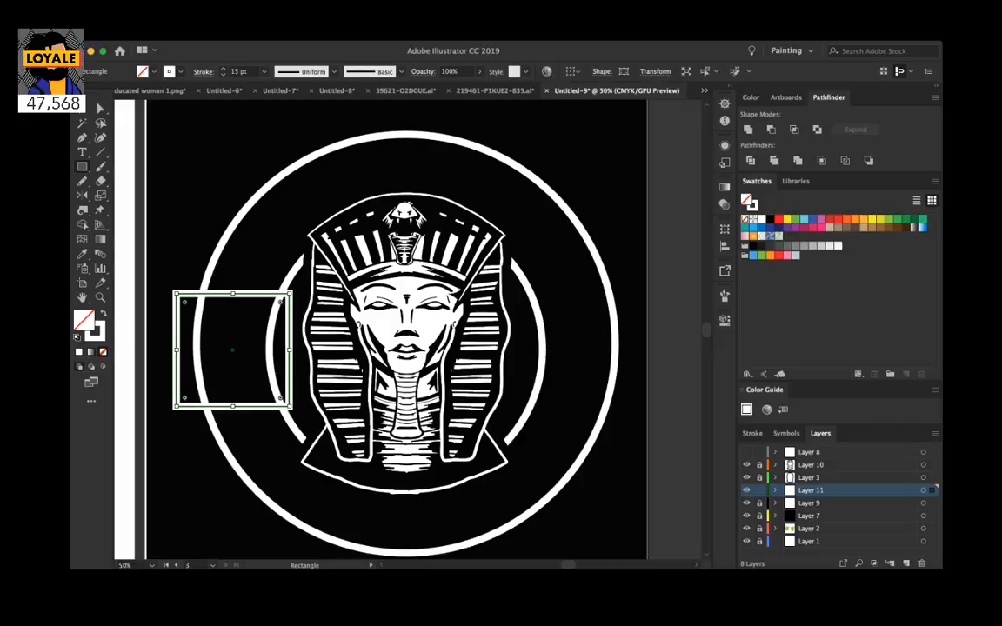
key("v")
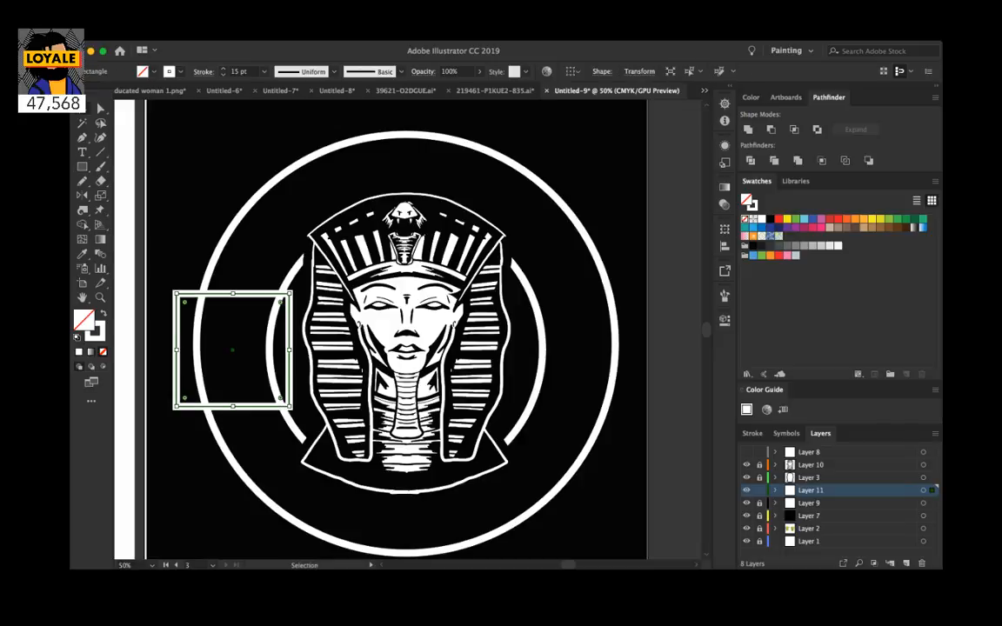
Step: Duplicate the white-outlined square onto the opposite side of both rings, and hide Layer 11 and Layer 9
left_click_drag(261, 406, 639, 406)
left_click_drag(667, 348, 639, 348)
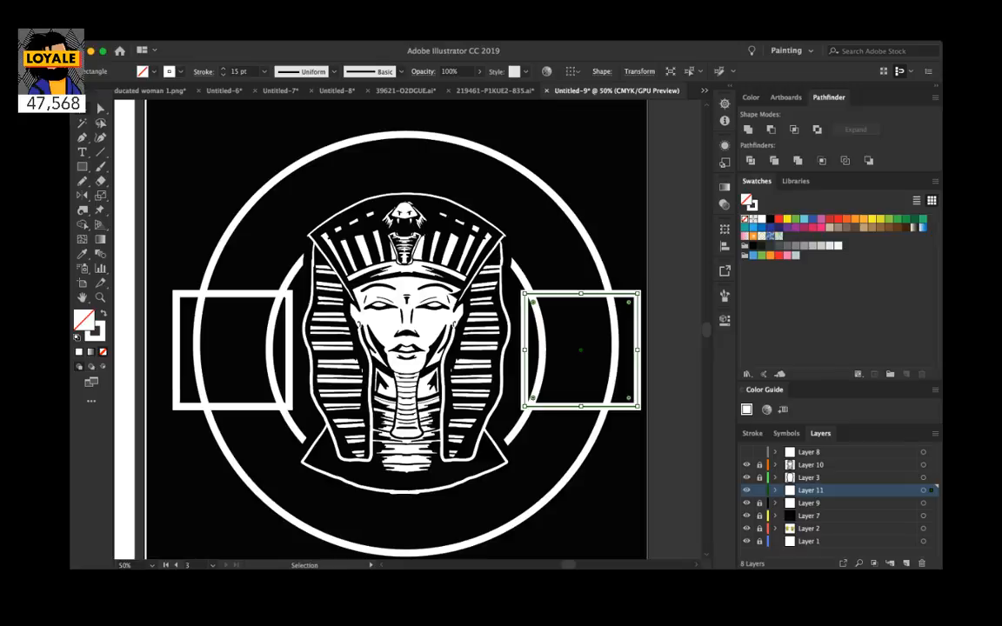
left_click(746, 489)
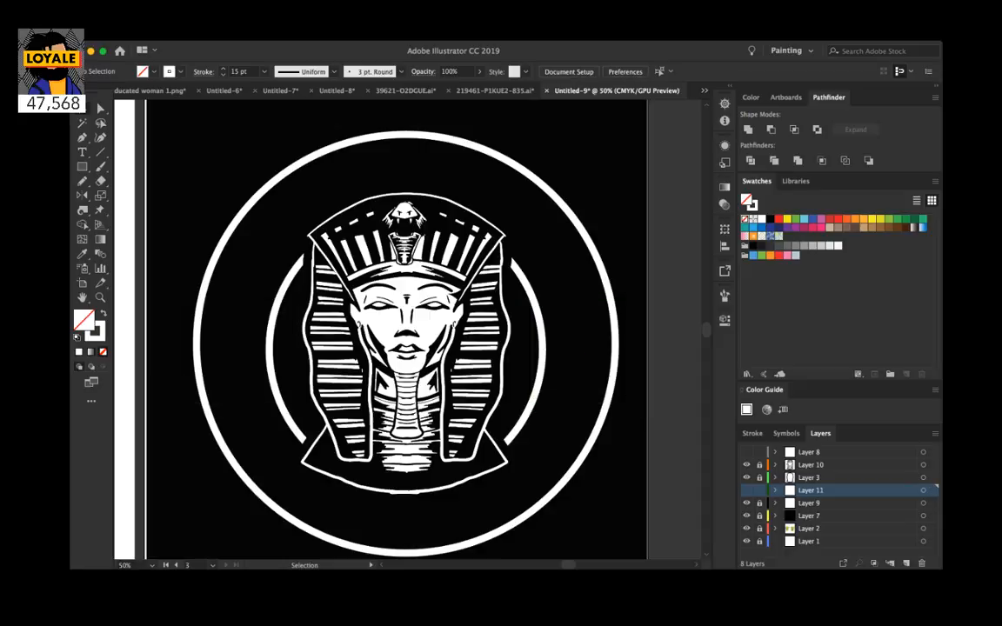
left_click(746, 503)
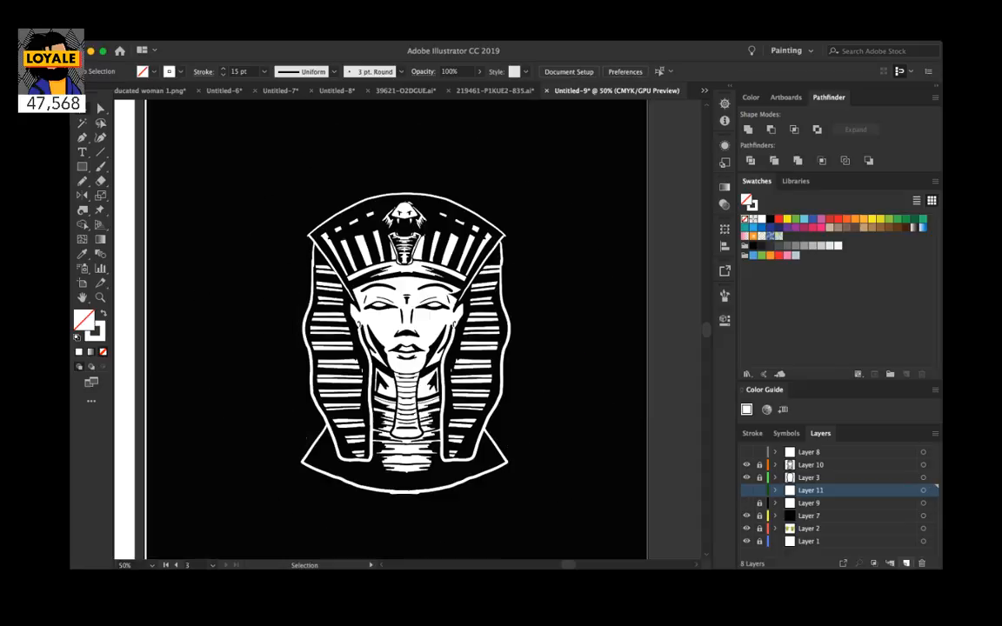
Step: Add a new layer above Layer 11 and draw a 15 pt white-stroked circle centred around the pharaoh bust
left_click(905, 563)
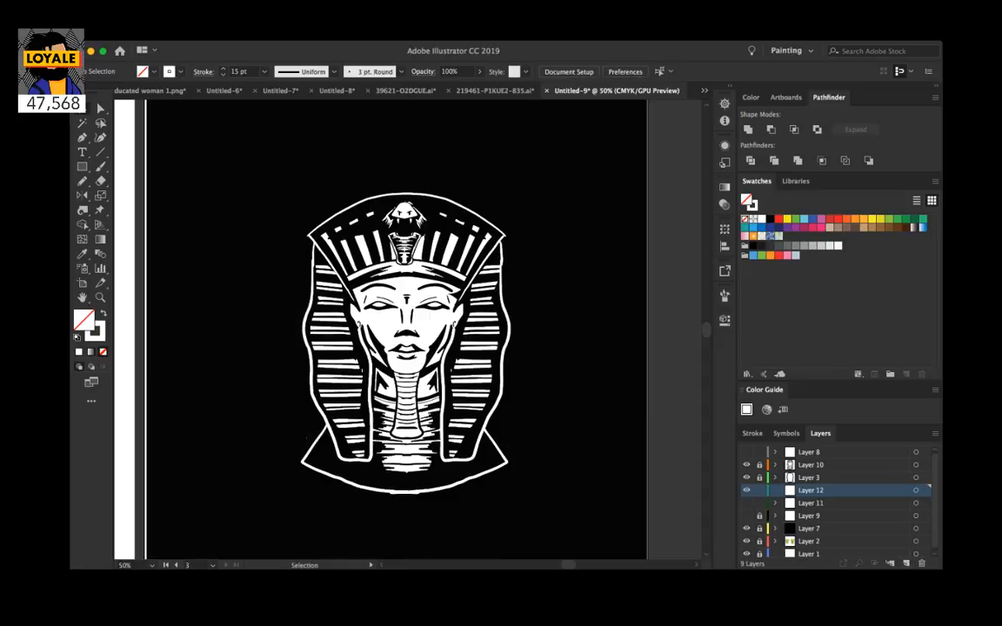
key("m")
key("l")
left_click_drag(407, 329, 575, 496)
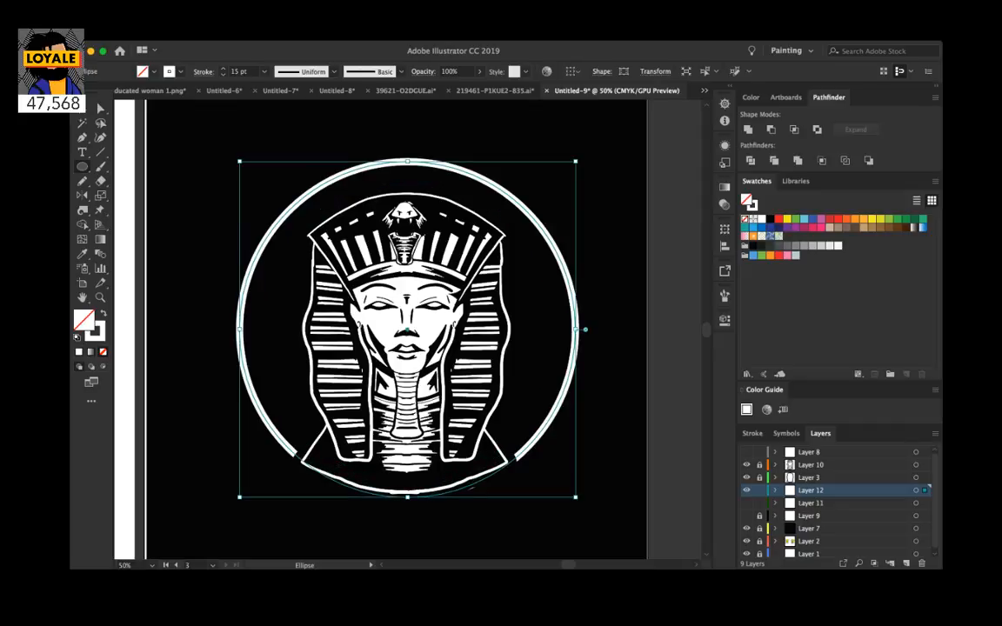
Step: Copy the circle in place onto a new layer above Layer 12, leaving Layer 12 locked and hidden
left_click(759, 489)
left_click(746, 490)
left_click(746, 490)
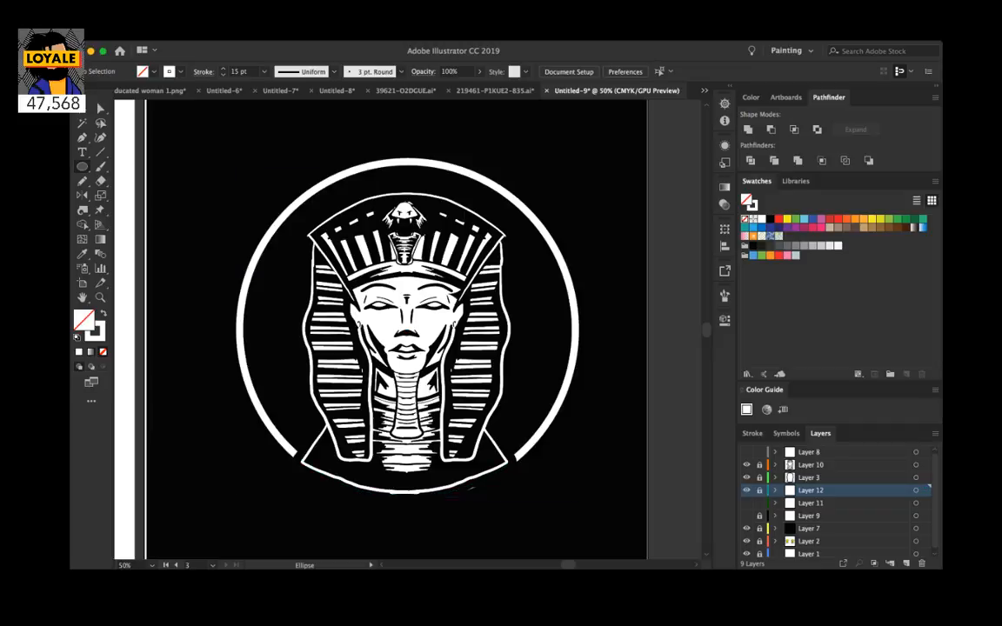
left_click(916, 490)
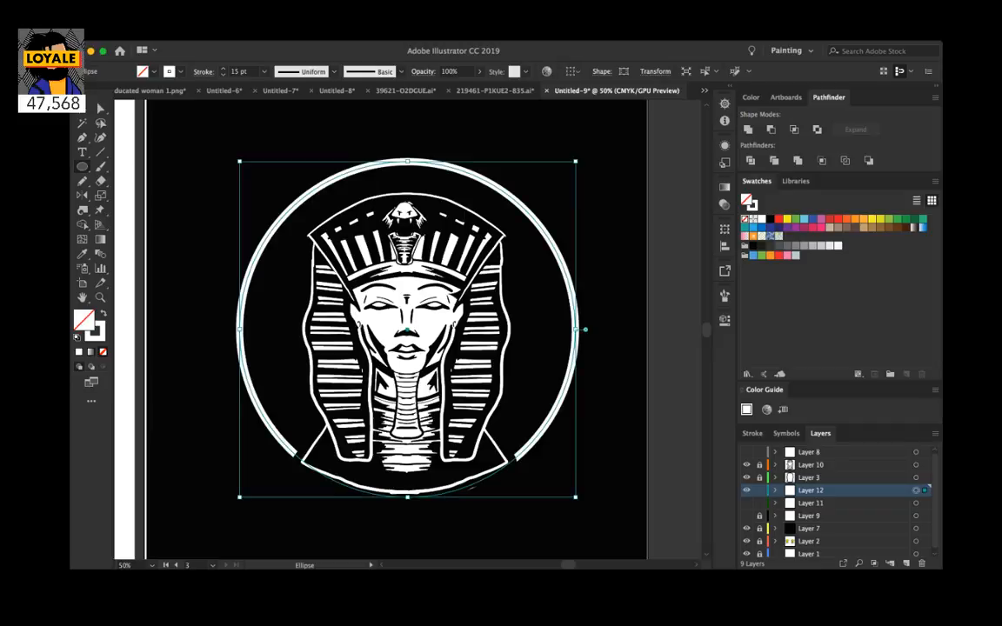
left_click(759, 490)
left_click(746, 489)
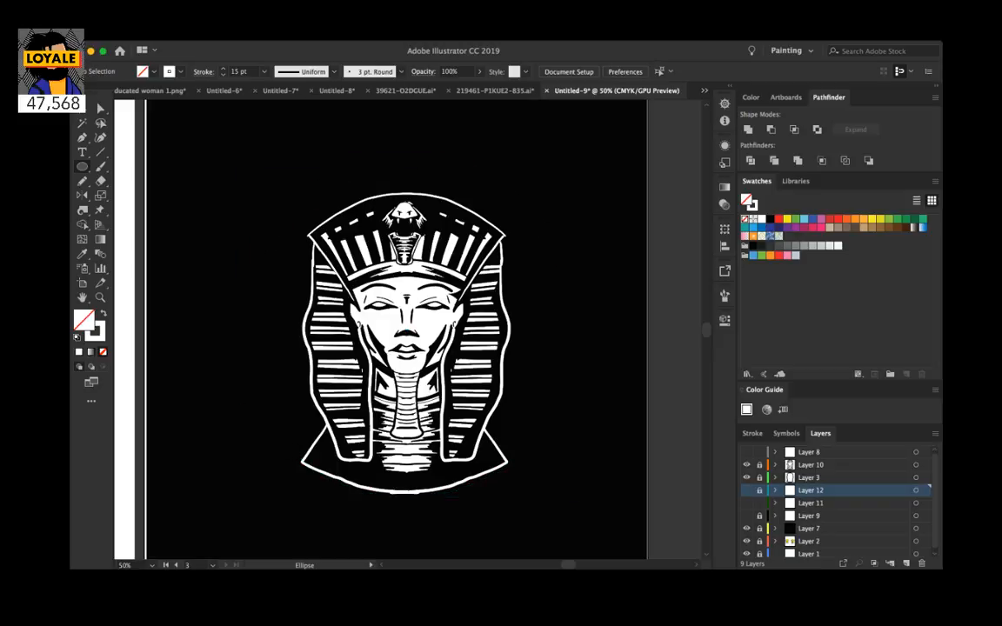
left_click(906, 564)
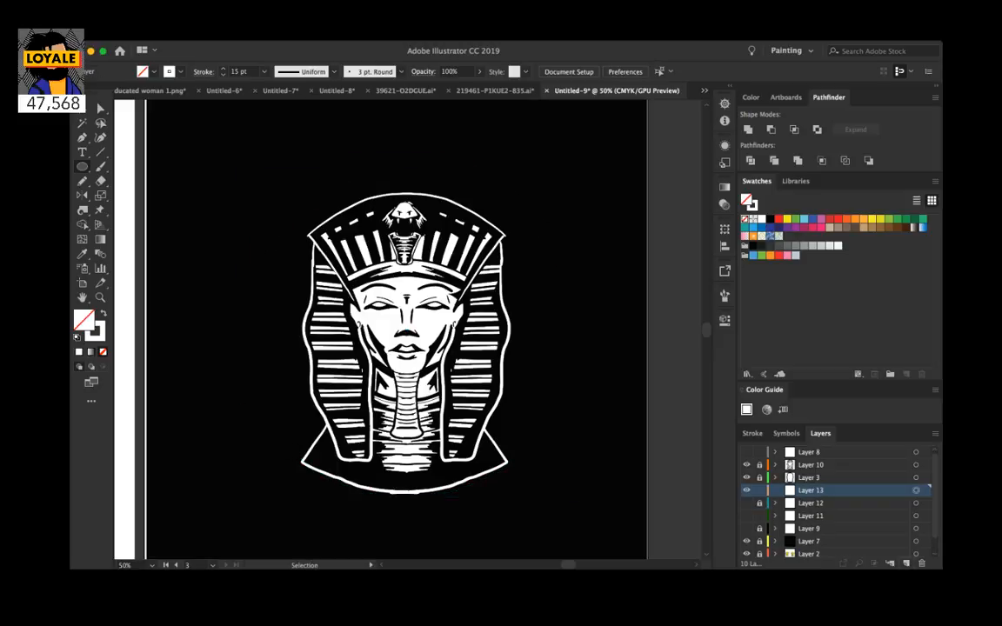
key("super+f")
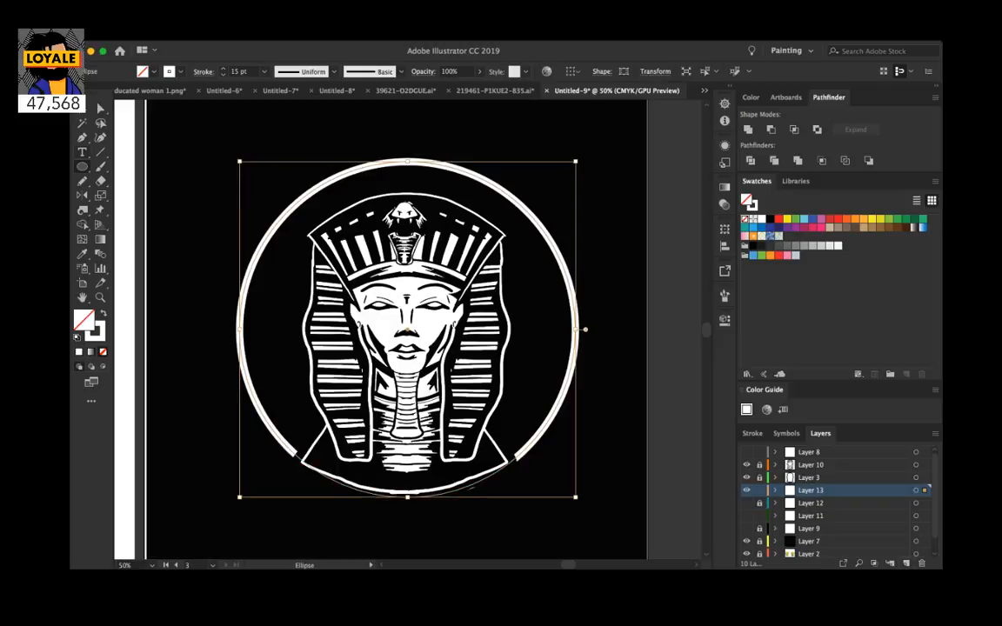
Step: Convert the copied circle into a type path with placeholder text at 72 pt
key("t")
left_click(82, 152)
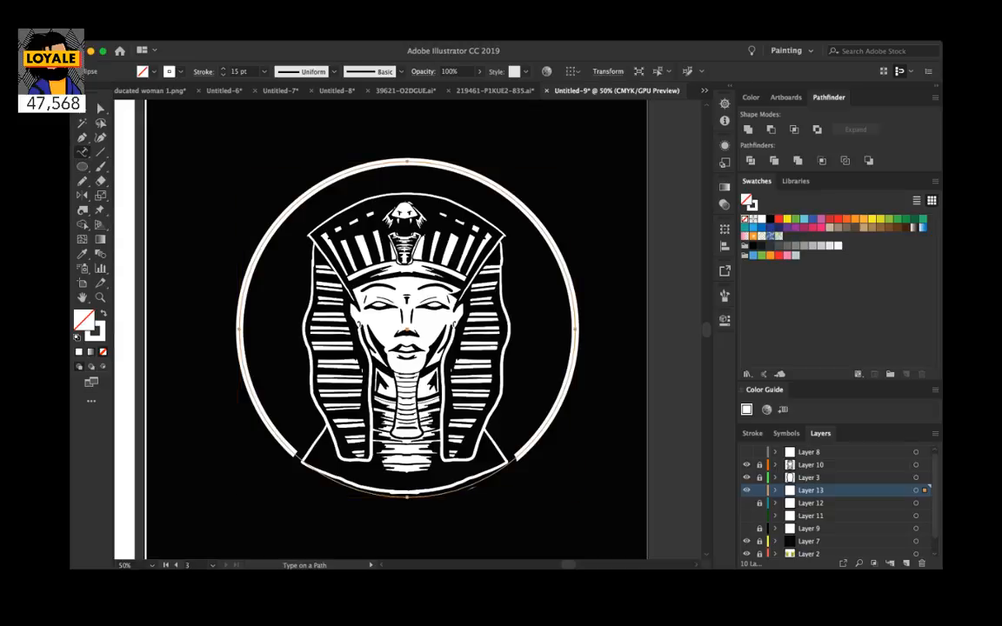
left_click(254, 249)
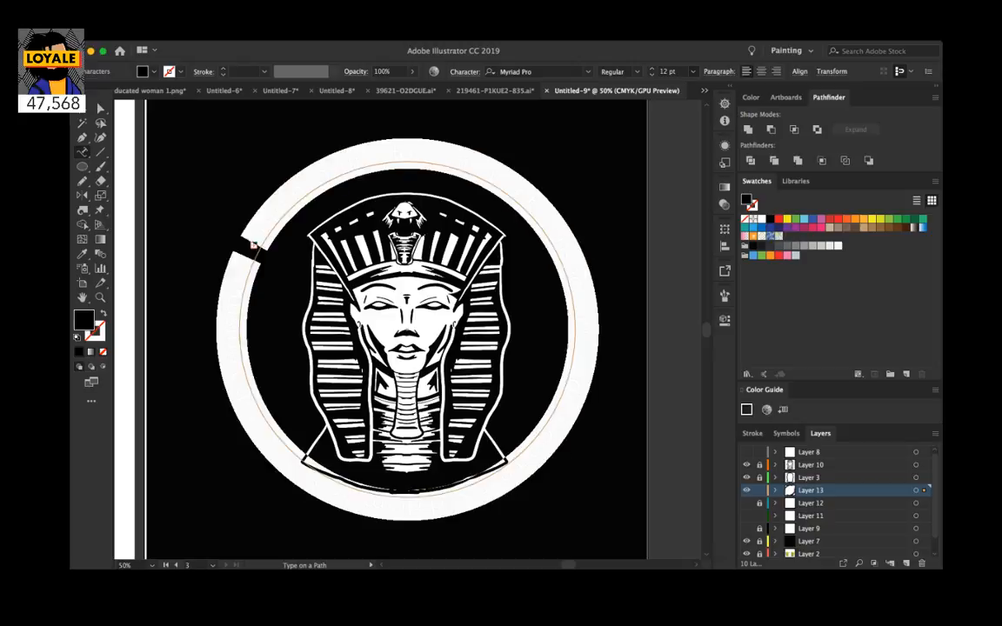
left_click(676, 232)
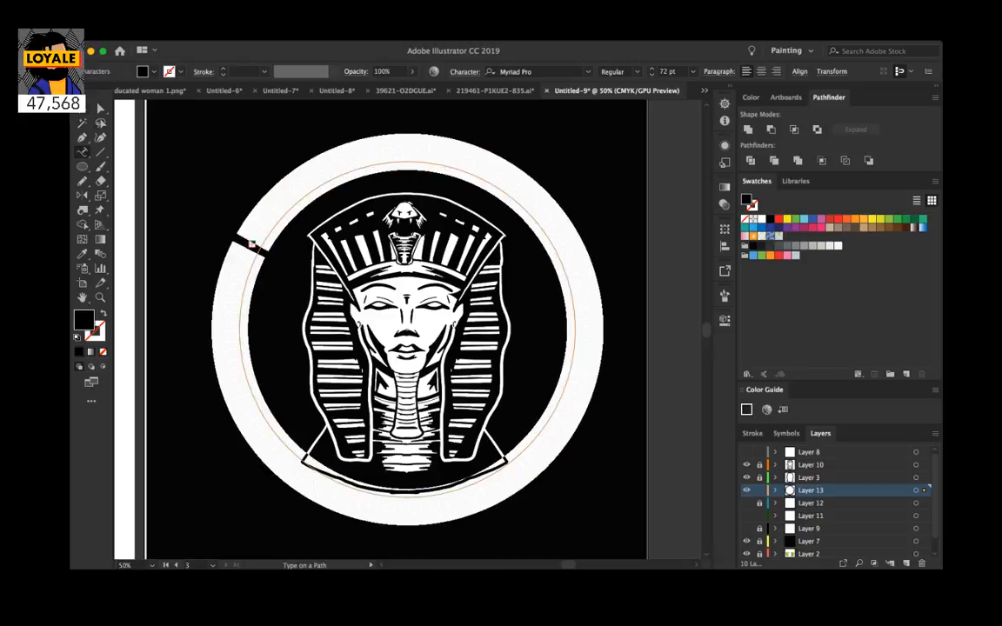
key("Escape")
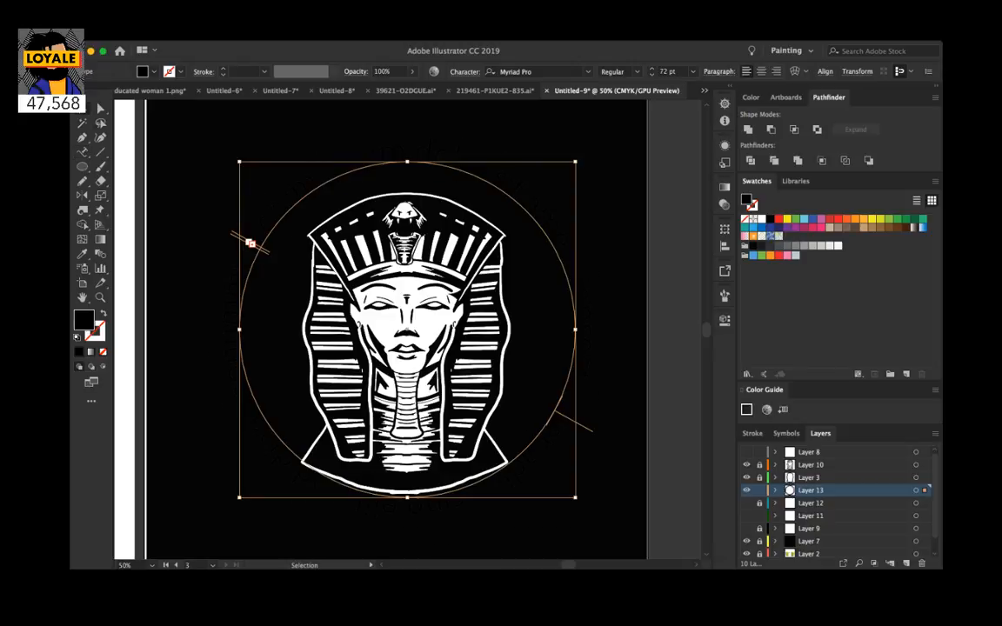
Step: Fill the placeholder text on the circle with white
left_click(487, 130)
left_click(434, 162)
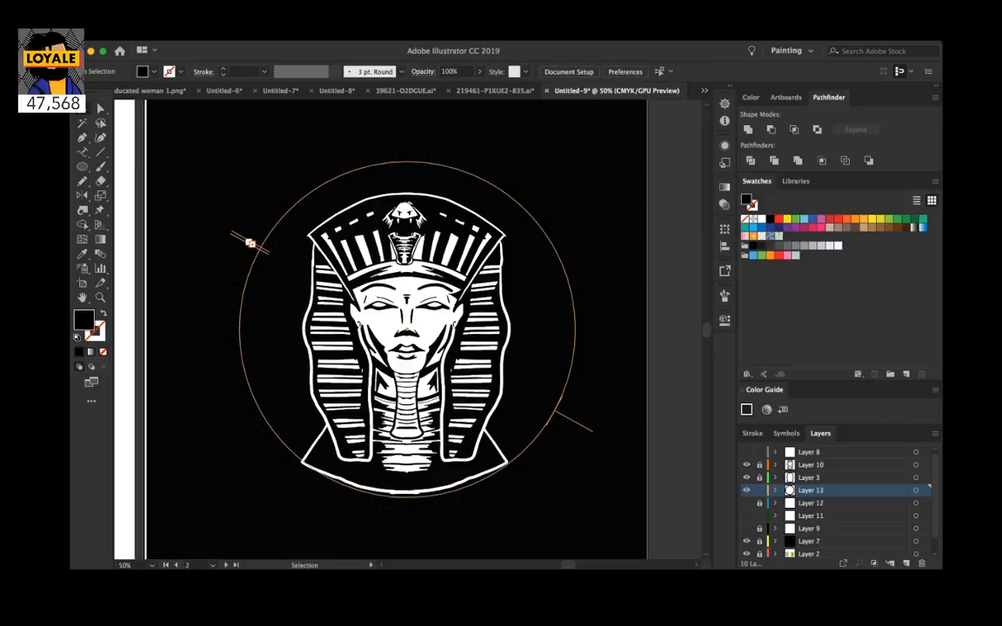
left_click(142, 72)
left_click(160, 90)
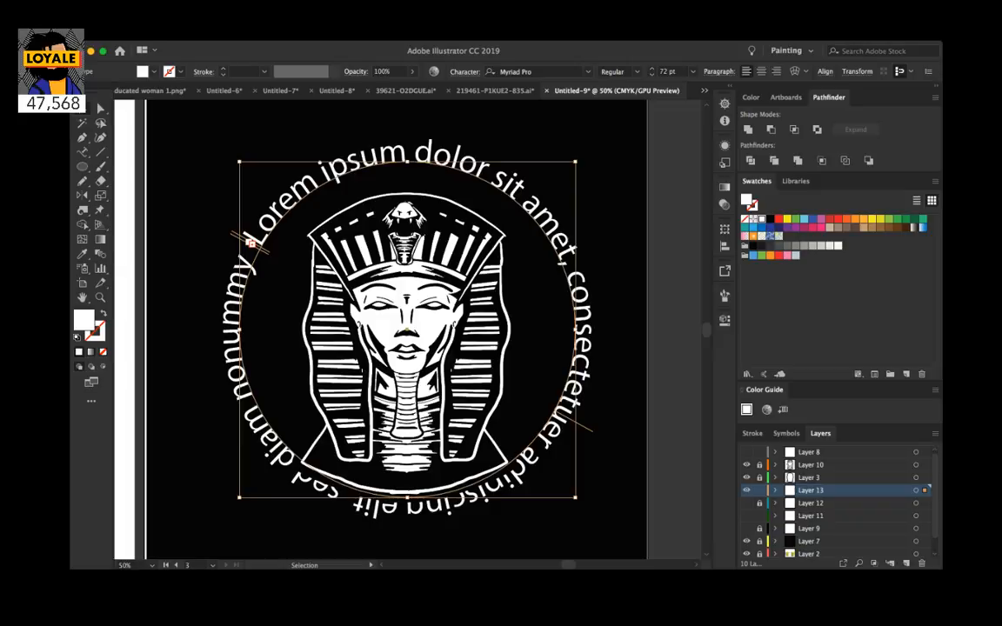
Step: Replace the placeholder text on the circle with "PHARAOH"
triple_click(250, 242)
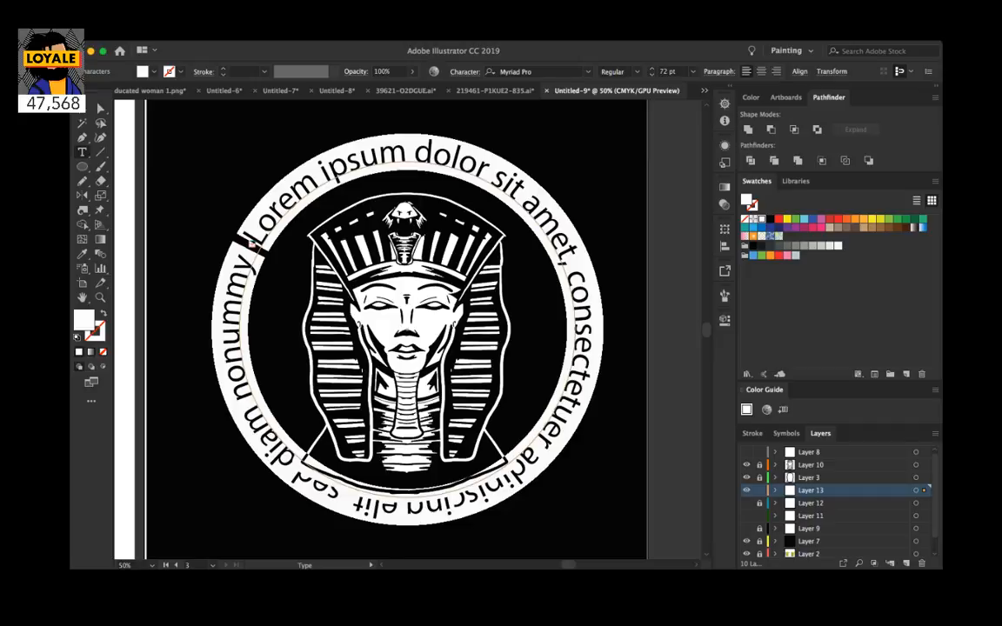
type("PHARA")
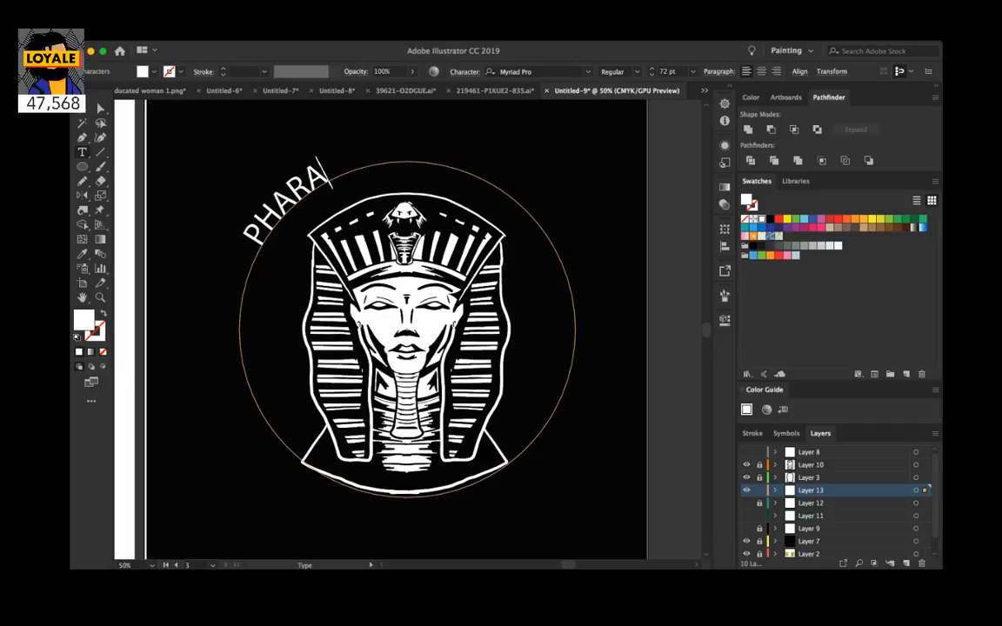
key("BackSpace")
type("OAH")
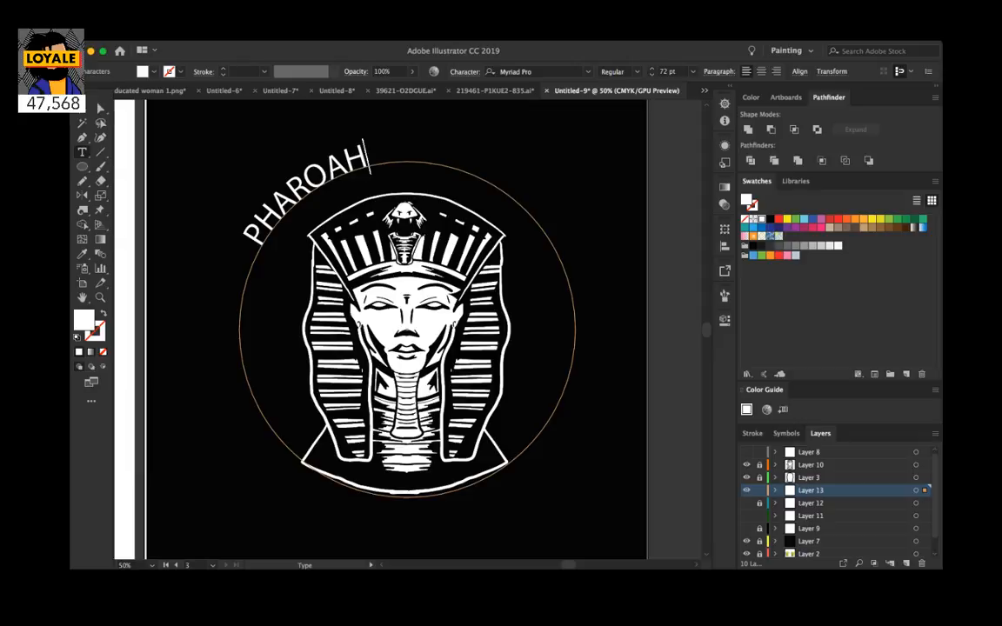
key("BackSpace")
key("BackSpace")
key("BackSpace")
type("AHO")
key("BackSpace")
key("BackSpace")
type("OH")
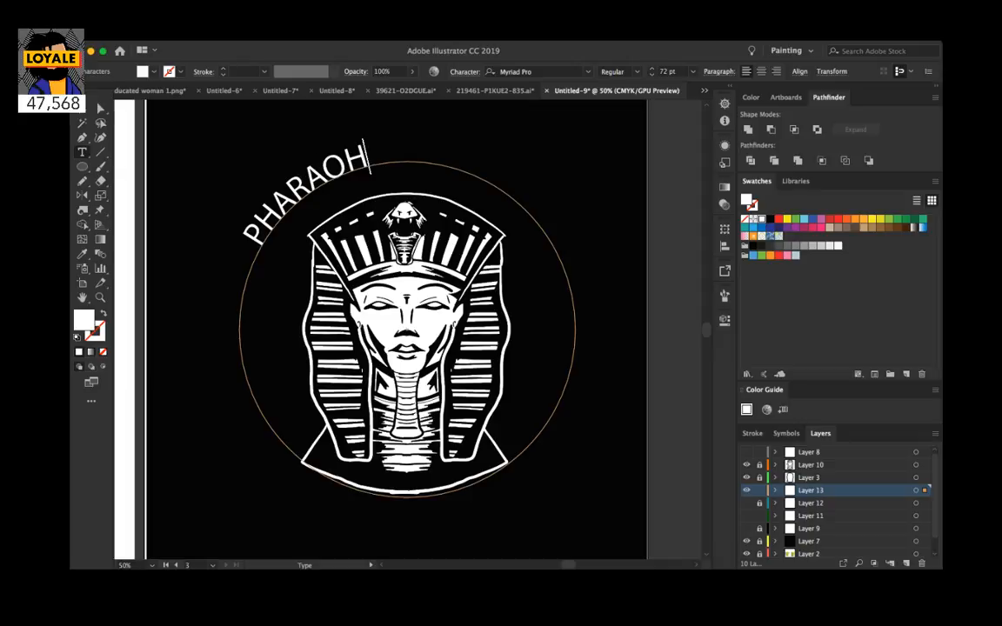
key("Escape")
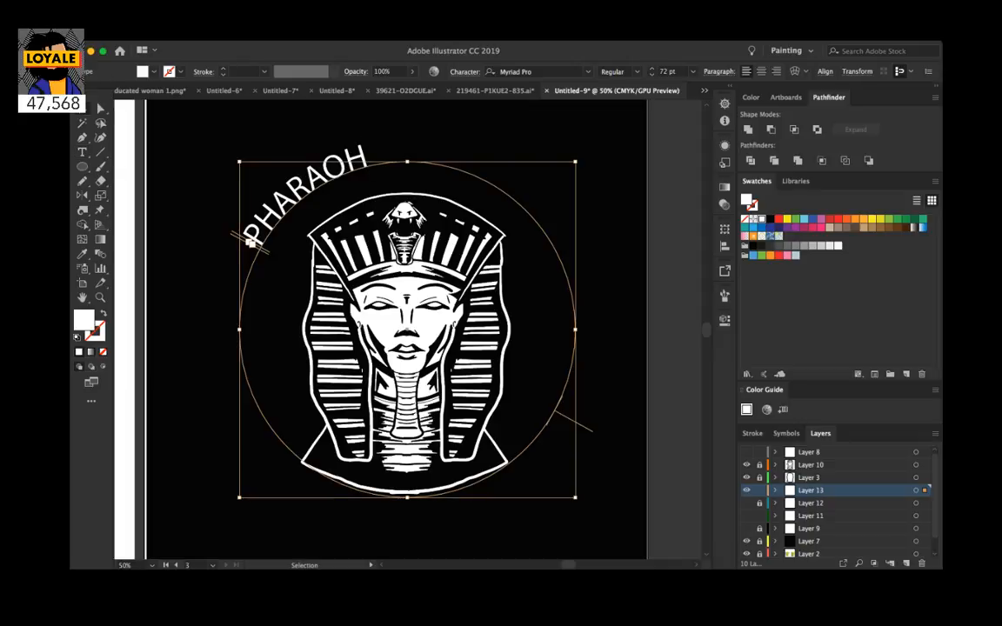
Step: Try sliding the PHARAOH text around the circle to sit beneath the bust, and undo the move
left_click_drag(250, 239, 475, 420)
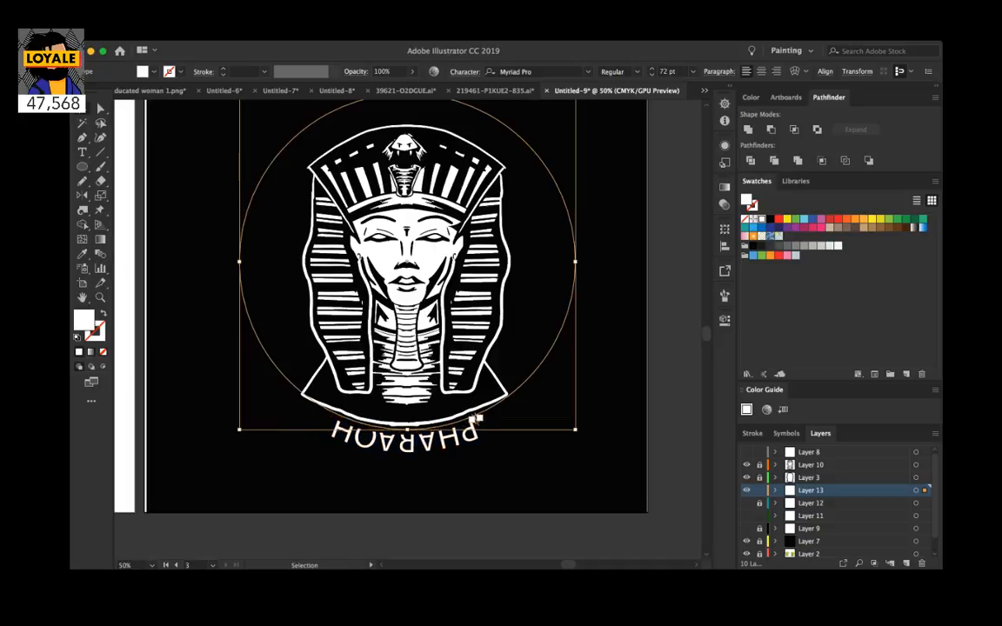
scroll(476, 420, "up", 3)
left_click_drag(491, 471, 491, 404)
scroll(335, 159, "down", 2)
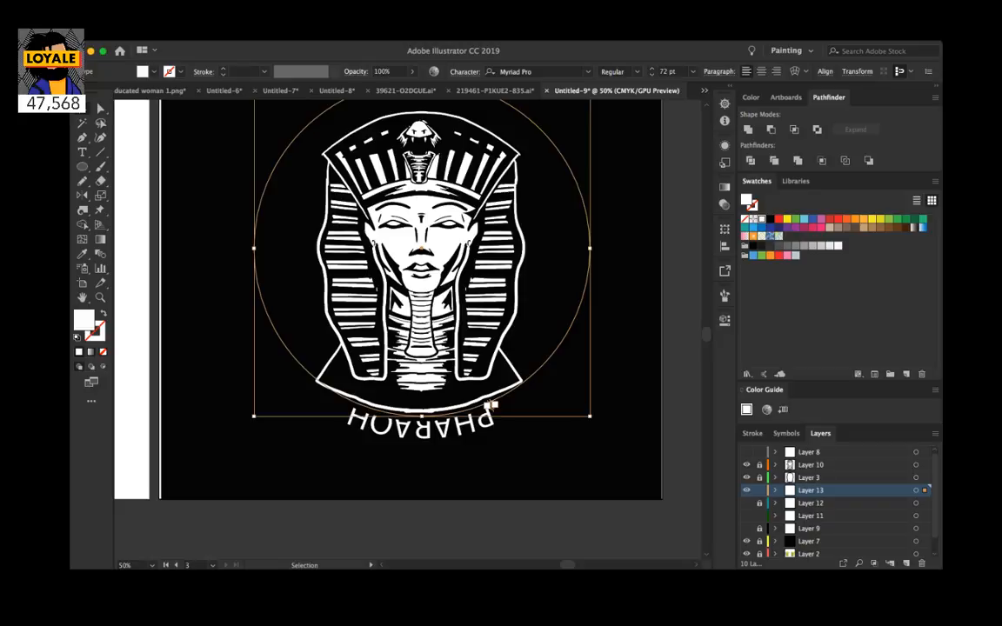
key("super+z")
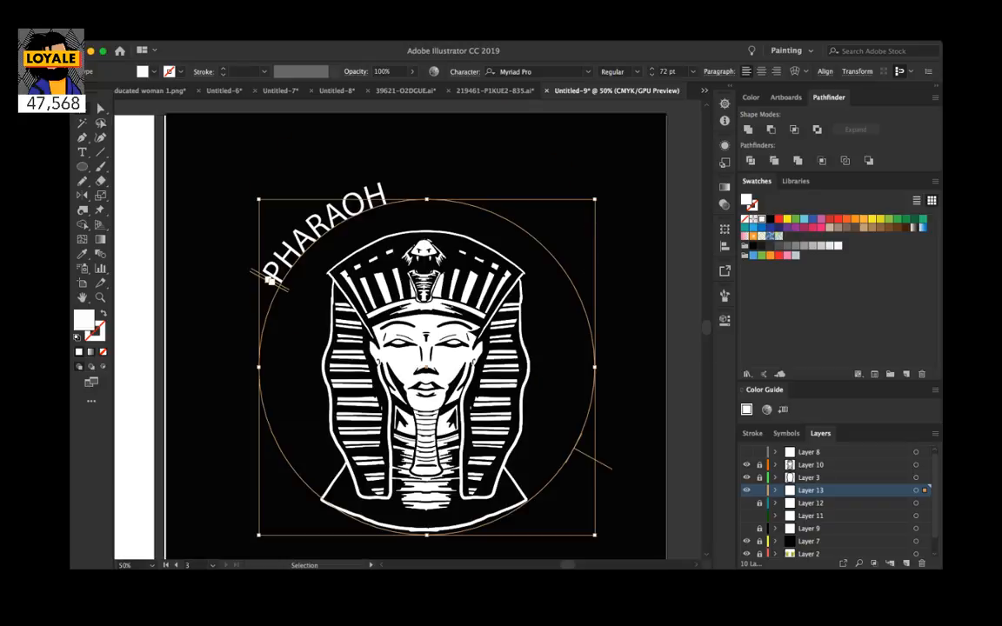
Step: Slide the PHARAOH text to the top of the circle and set its font to AardvarkBold
left_click_drag(270, 278, 355, 211)
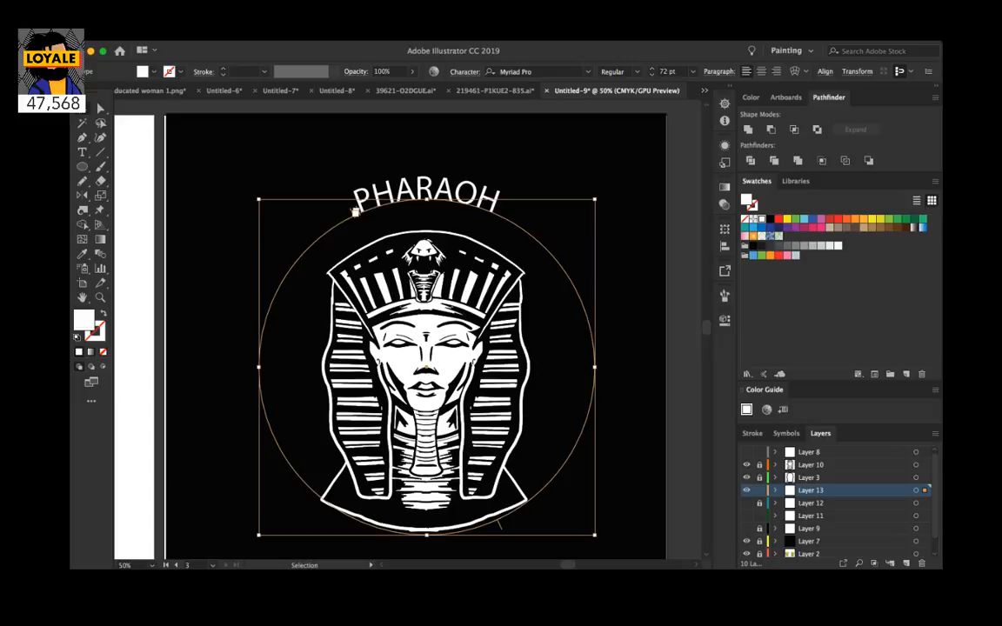
left_click_drag(355, 211, 222, 187)
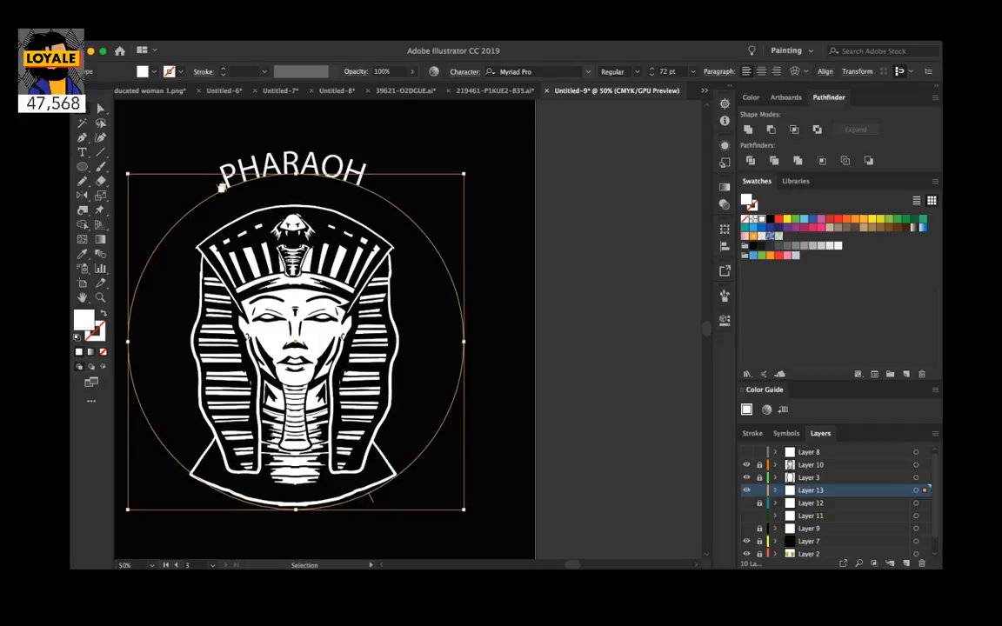
left_click(529, 71)
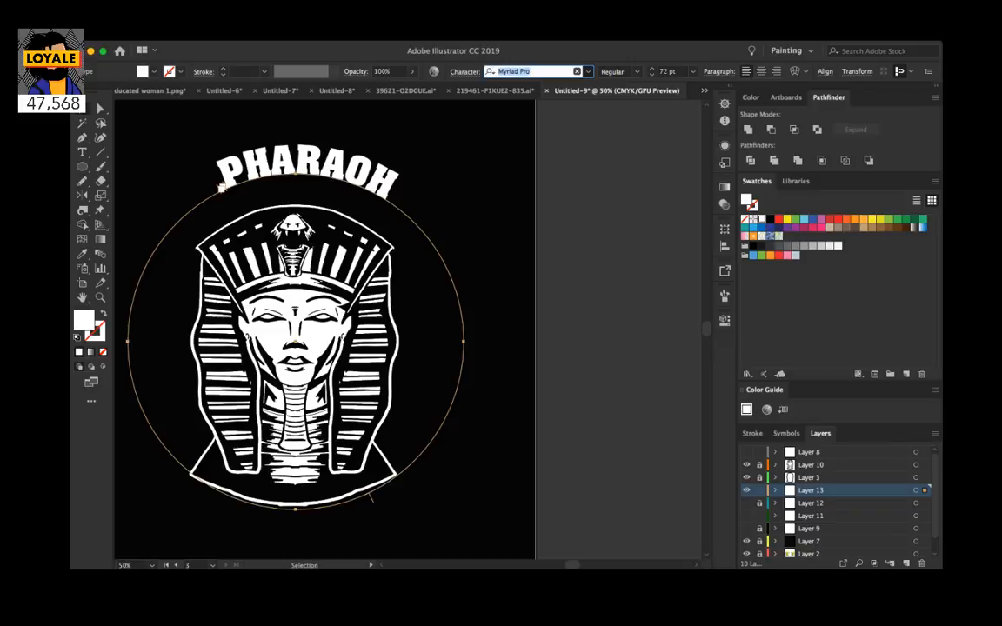
key("ctrl+z")
key("ctrl+shift+z")
key("Escape")
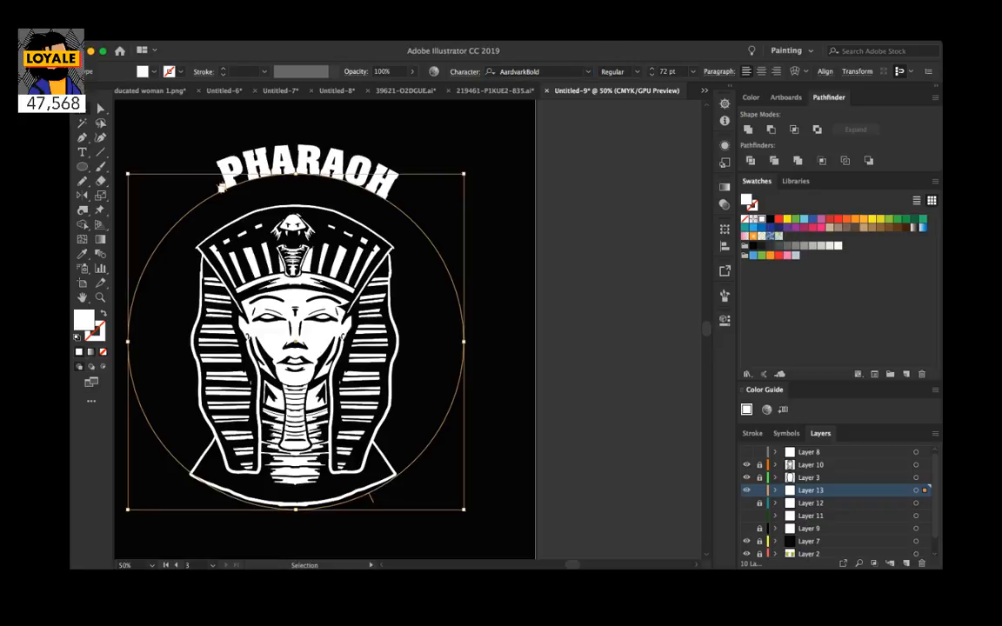
Step: Shift the AardvarkBold text slightly back along the circle to centre it above the headdress, and clear the selection
left_click_drag(220, 186, 212, 192)
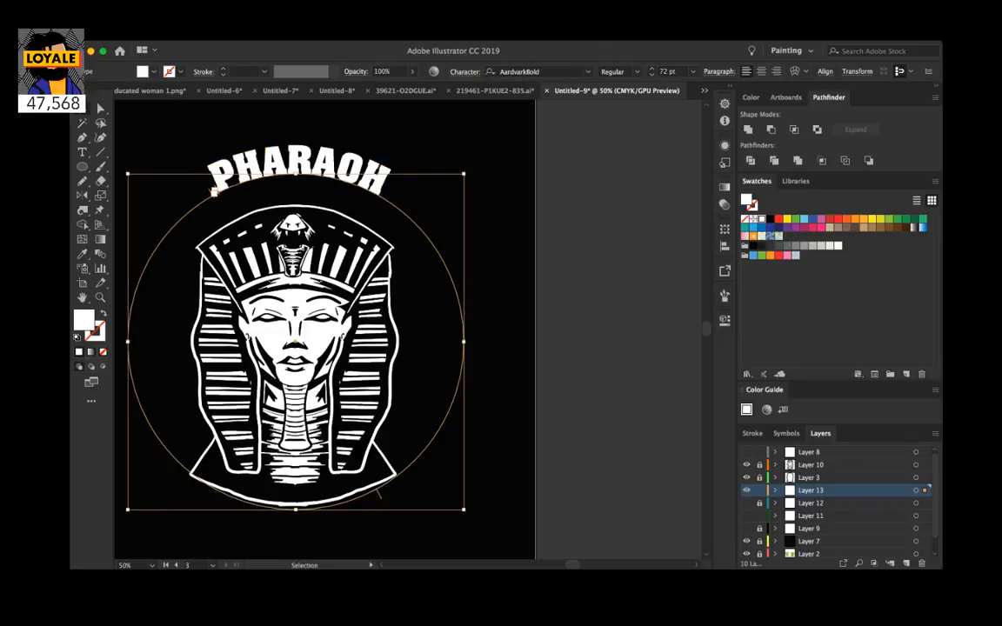
key("super+shift+a")
left_click(378, 493)
left_click_drag(213, 190, 209, 193)
left_click(459, 370)
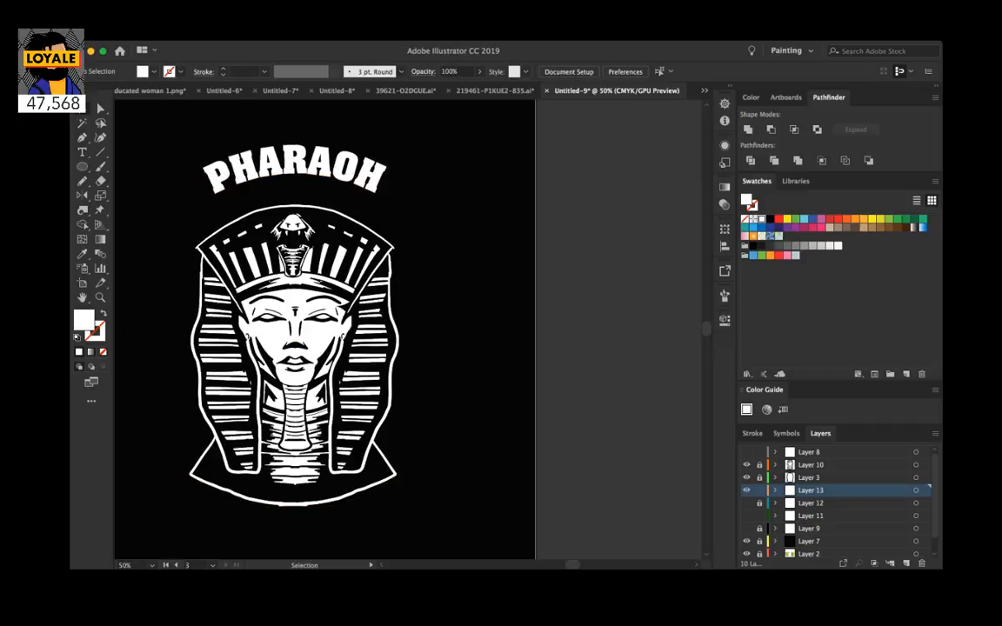
Step: Enlarge the PHARAOH text on the circle to 106 pt
left_click(380, 491)
left_click(652, 68)
key("super+shift+period")
key("super+shift+period")
key("super+shift+period")
key("super+shift+period")
key("super+shift+period")
key("super+shift+period")
key("super+shift+period")
key("super+shift+period")
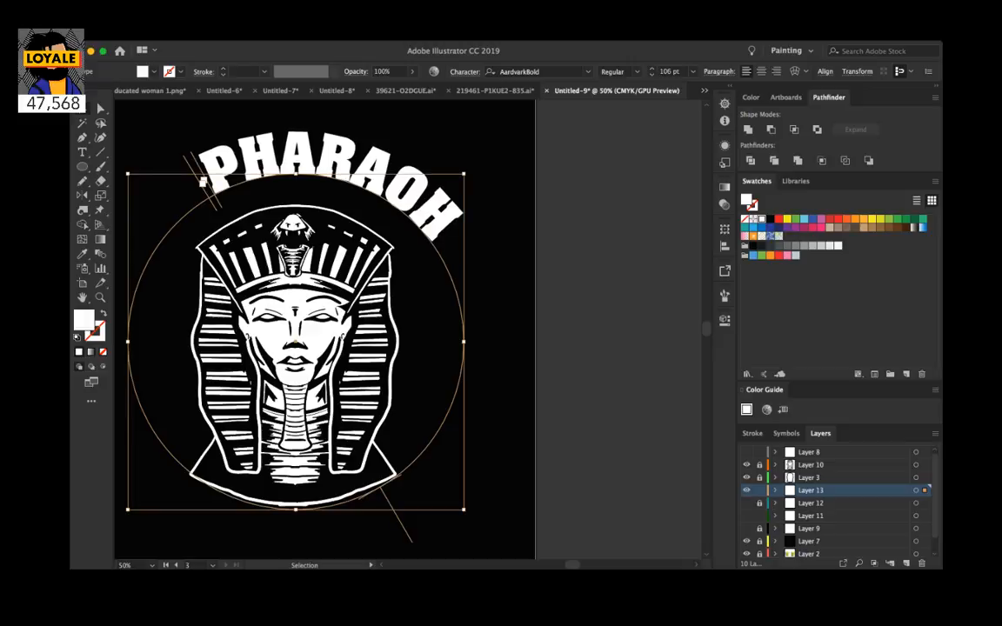
Step: Recentre the enlarged PHARAOH text over the head by moving its start point along the circle, and deselect it
left_click_drag(201, 183, 180, 215)
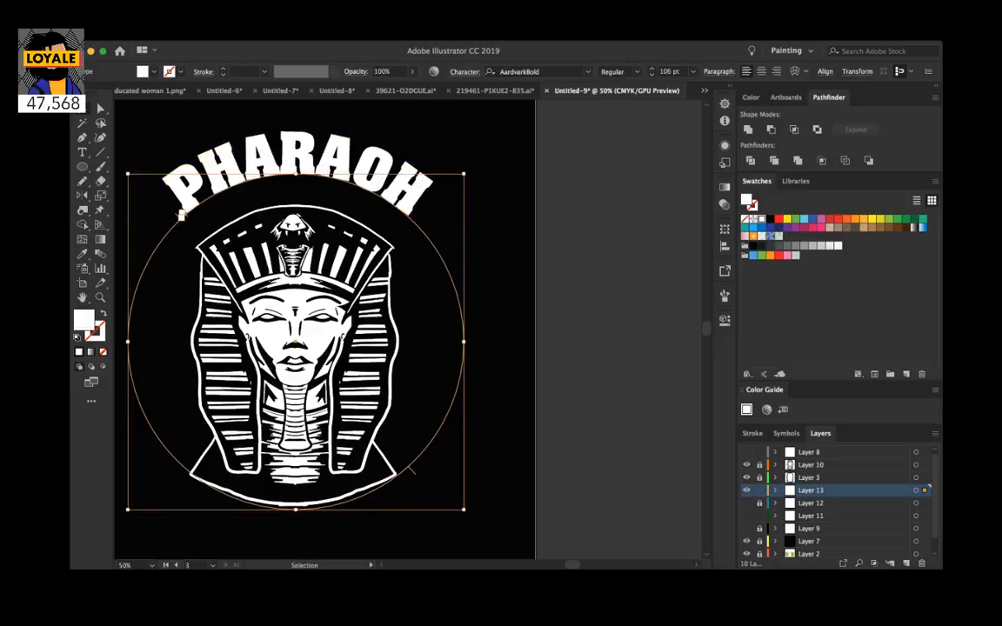
key("super+shift+a")
key("super+minus")
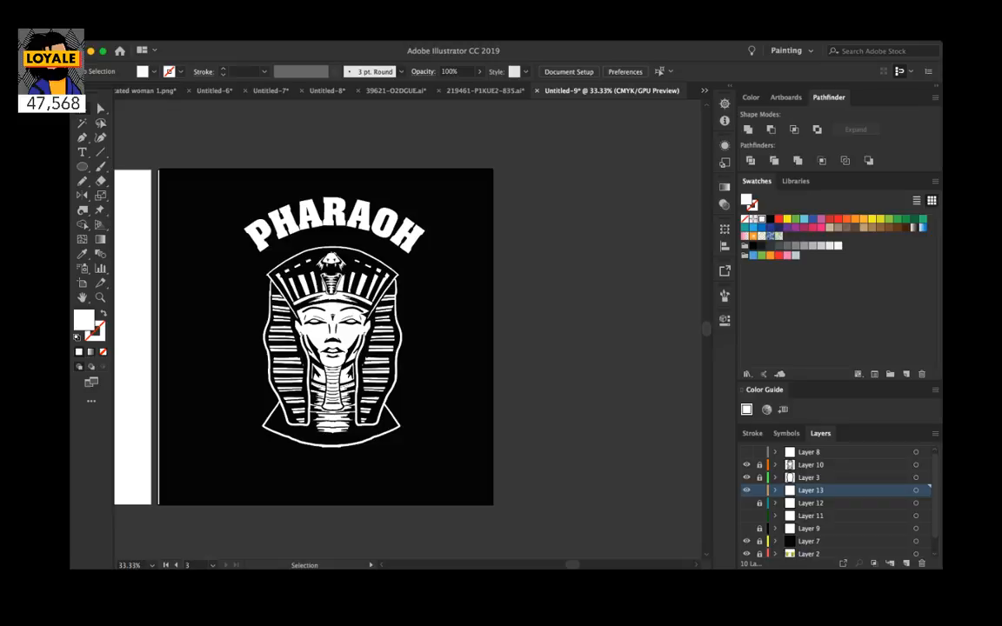
Step: Widen the tracking between all letters of the PHARAOH text
triple_click(258, 244)
key("alt+Right")
key("alt+Right")
key("alt+Right")
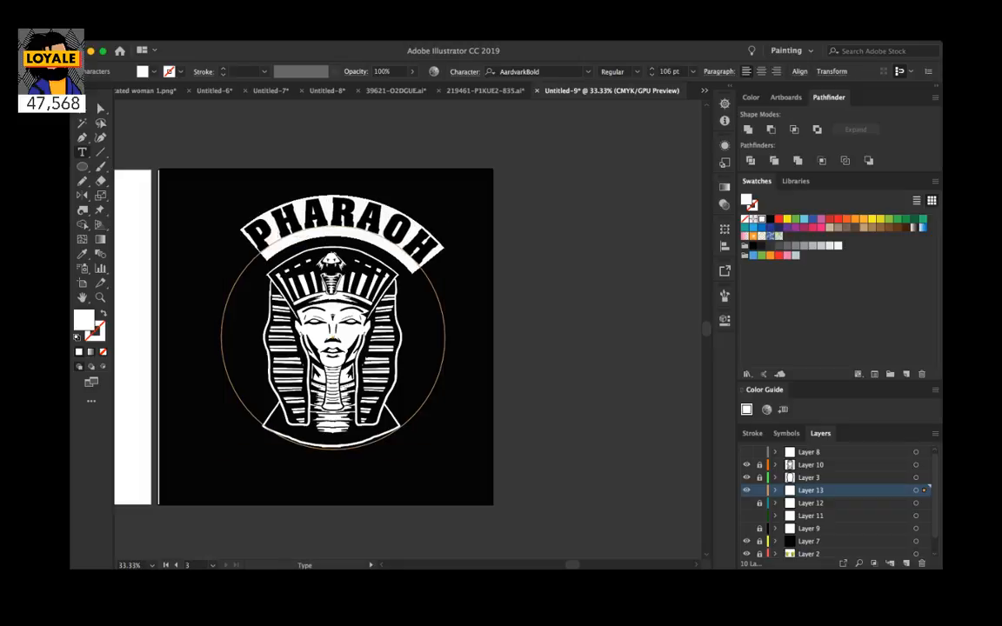
key("Escape")
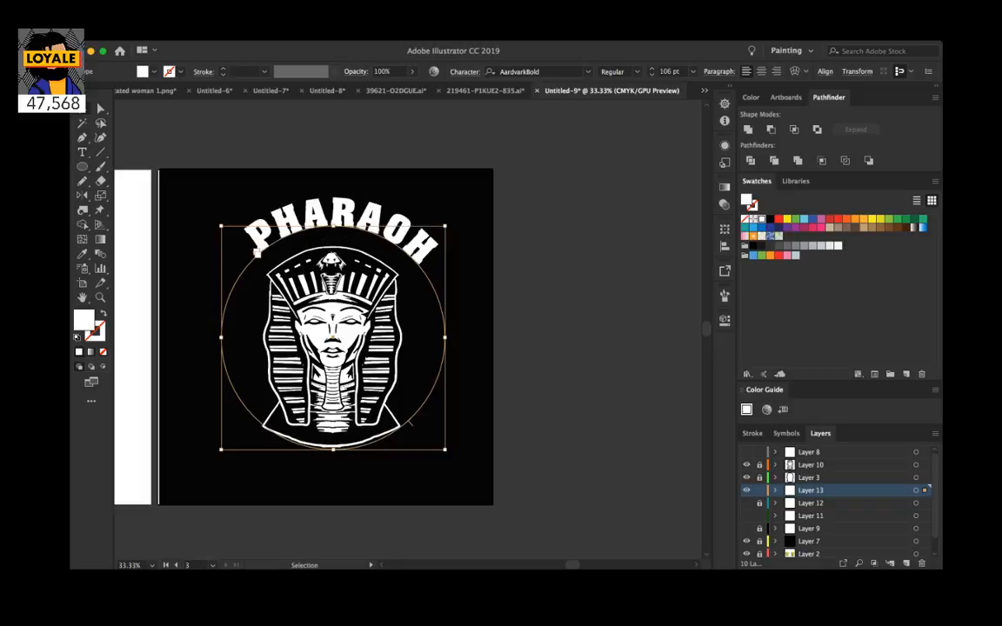
Step: Recentre the widened PHARAOH text above the headdress by shifting its start point along the circle, and deselect it
left_click_drag(415, 263, 408, 255)
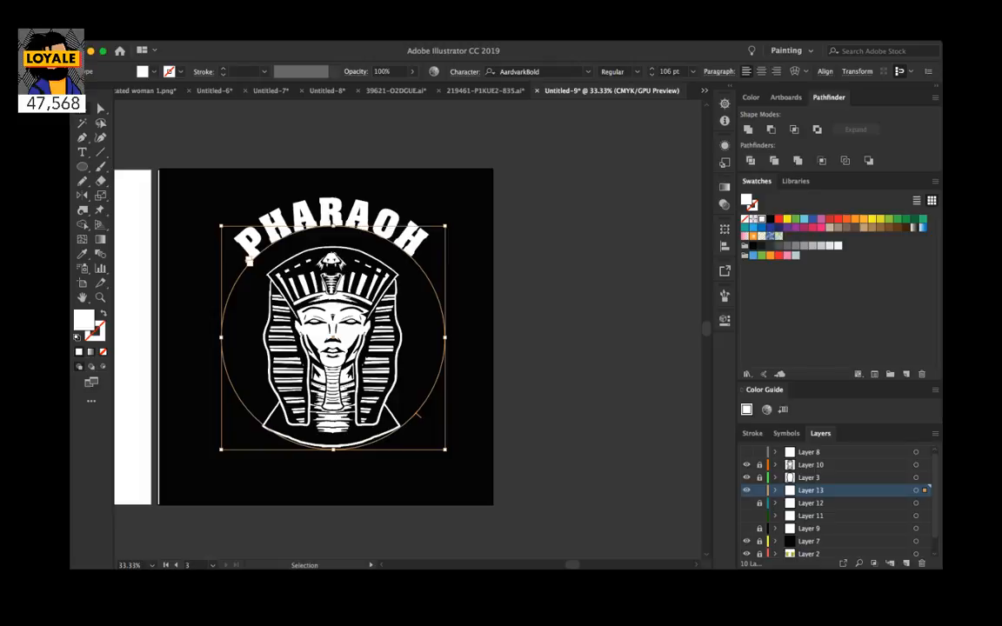
left_click_drag(250, 261, 253, 257)
key("super+shift+a")
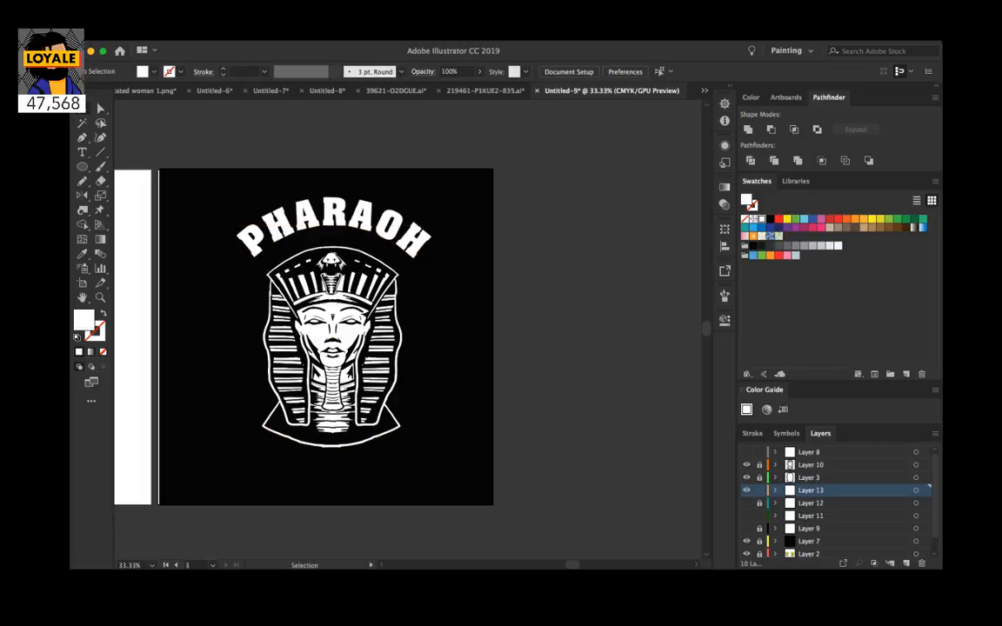
Step: Enlarge the curved PHARAOH text to 115 pt, recentre it over the head along the circle, and clear the selection
key("super+=")
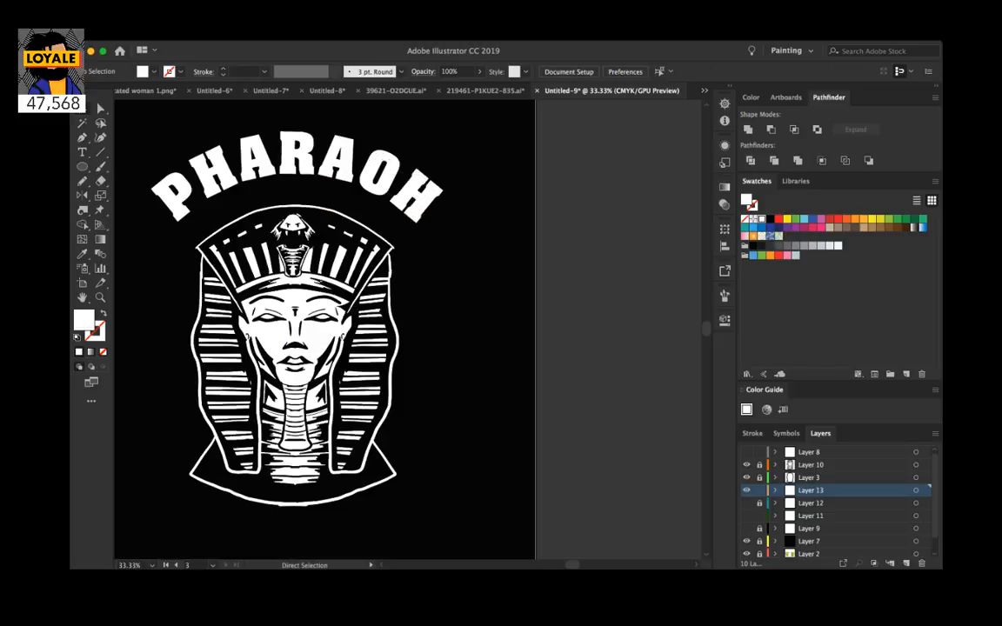
key("super+equal")
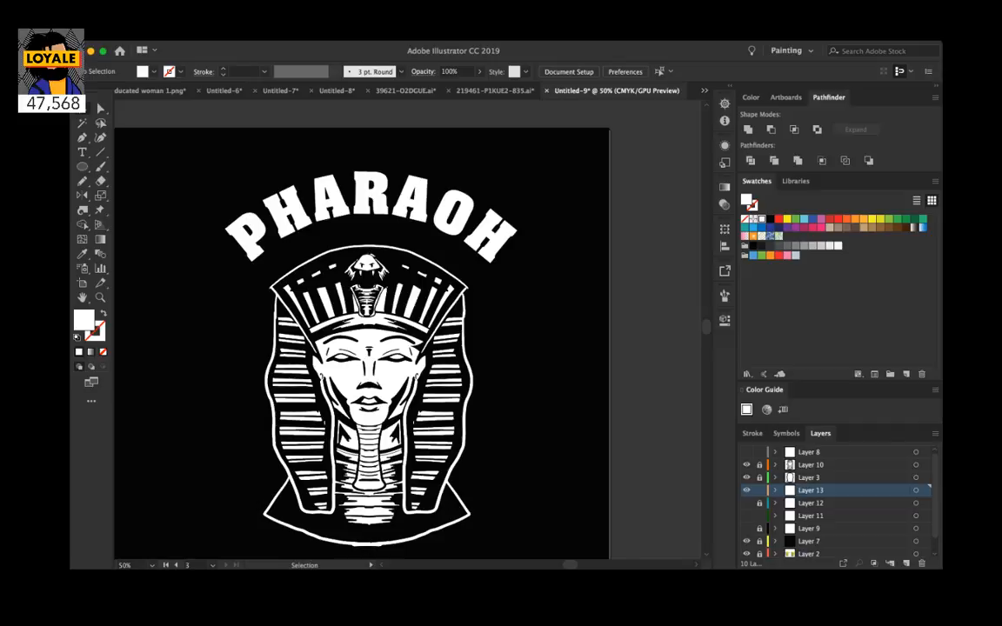
scroll(362, 329, "down", 3)
left_click(340, 146)
scroll(362, 329, "up", 2)
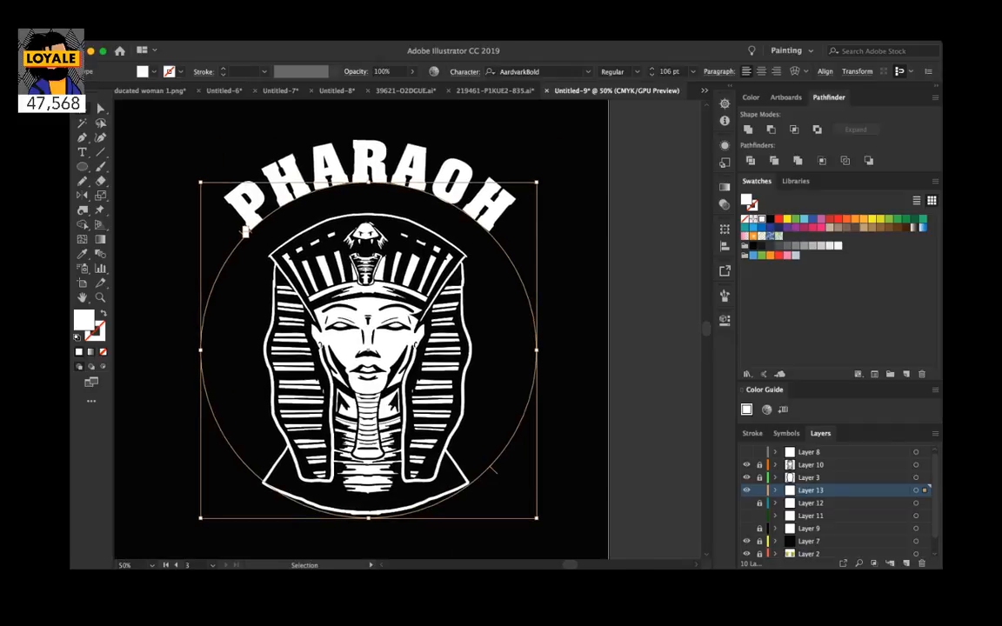
left_click(668, 71)
type("115")
key("Return")
left_click_drag(233, 222, 236, 240)
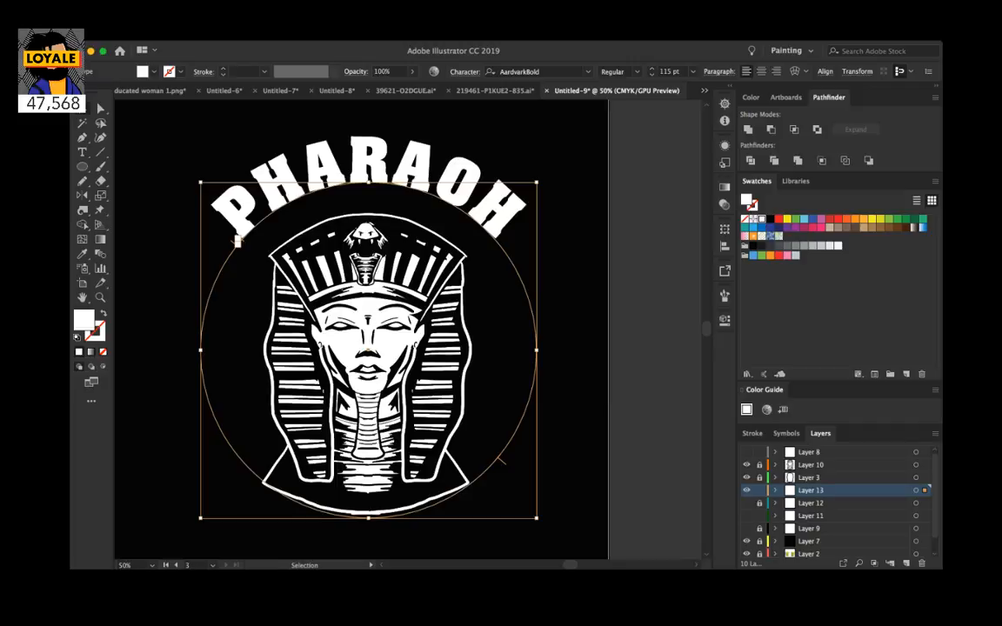
key("super+shift+a")
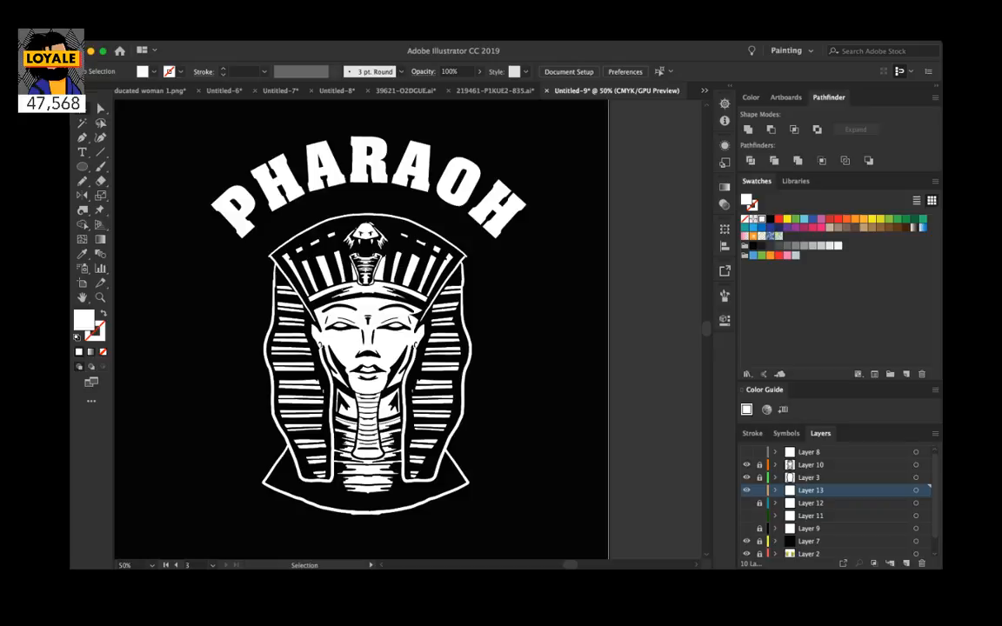
Step: Set the curved PHARAOH text to 150 pt, shift its start point back along the circle to centre it over the head, and deselect
left_click(236, 242)
left_click(669, 71)
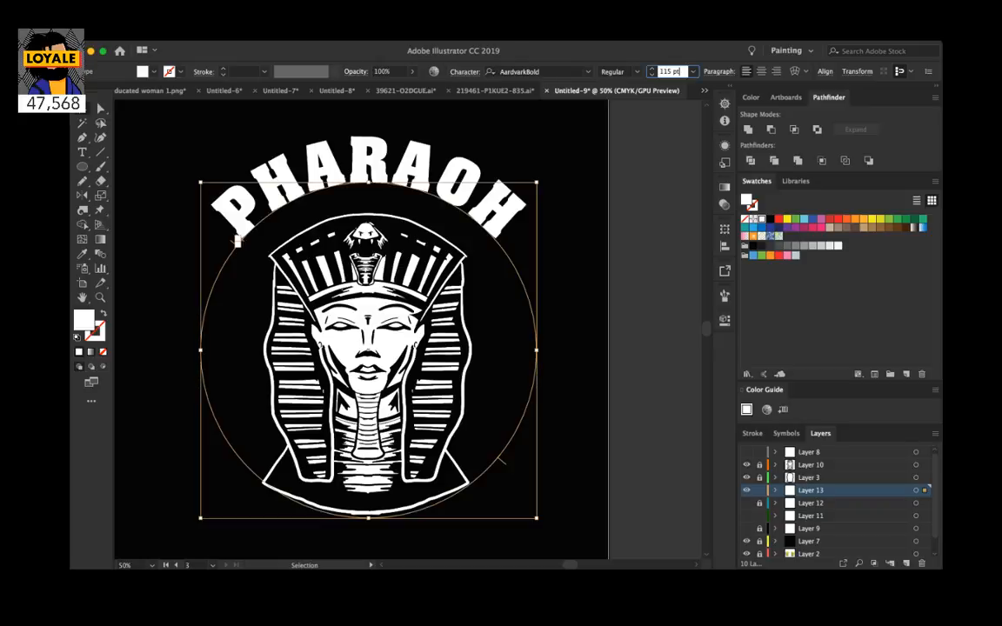
type("150")
key("Return")
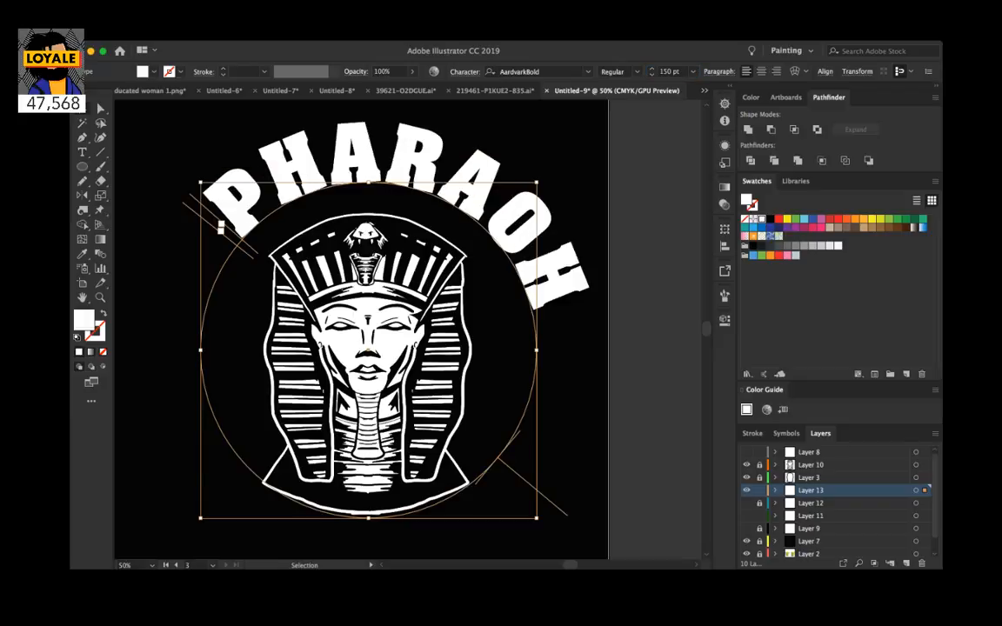
left_click_drag(222, 228, 524, 424)
key("super+z")
left_click_drag(221, 228, 216, 273)
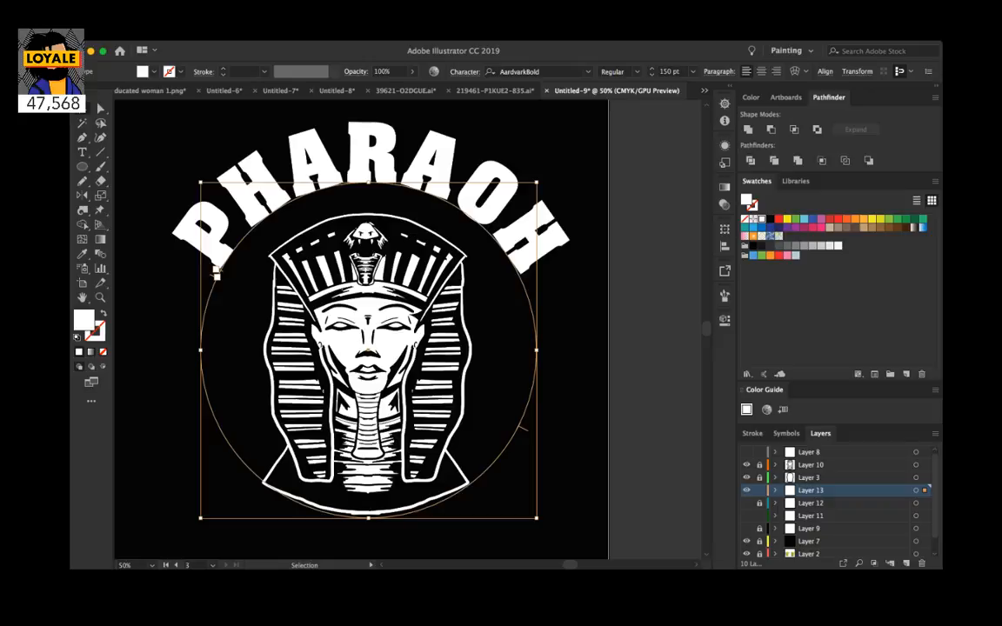
key("super+shift+a")
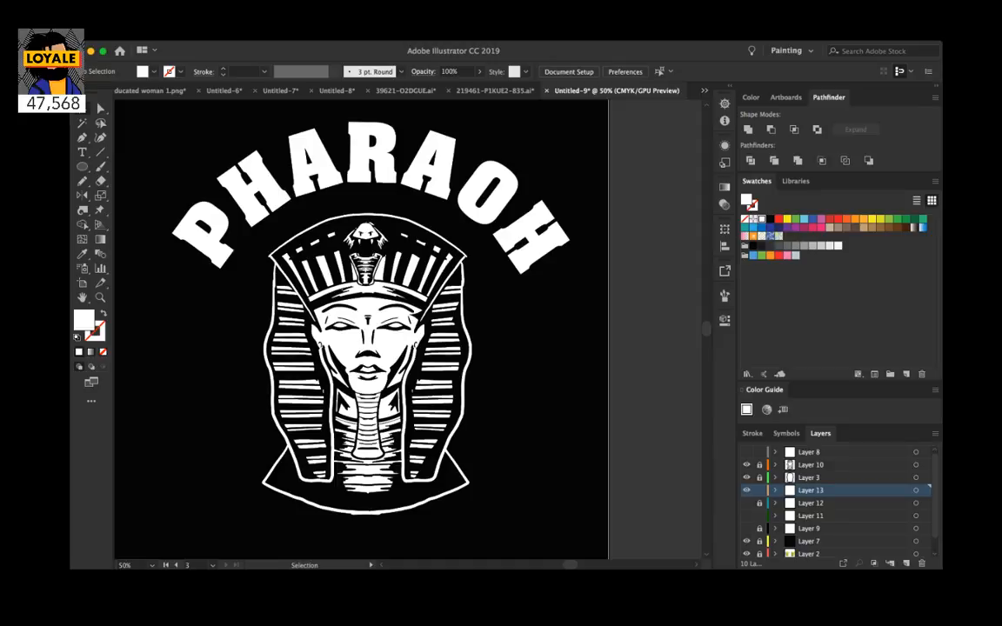
Step: Lock the PHARAOH lettering on Layer 13 and add a new, unlocked layer directly above Layer 12
left_click(759, 490)
left_click(826, 503)
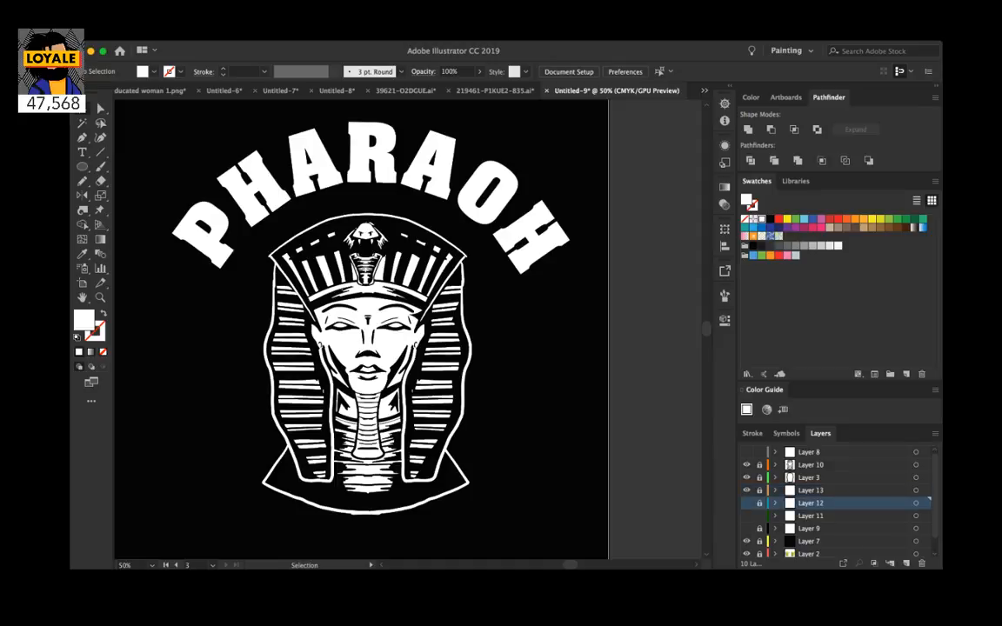
left_click(906, 563)
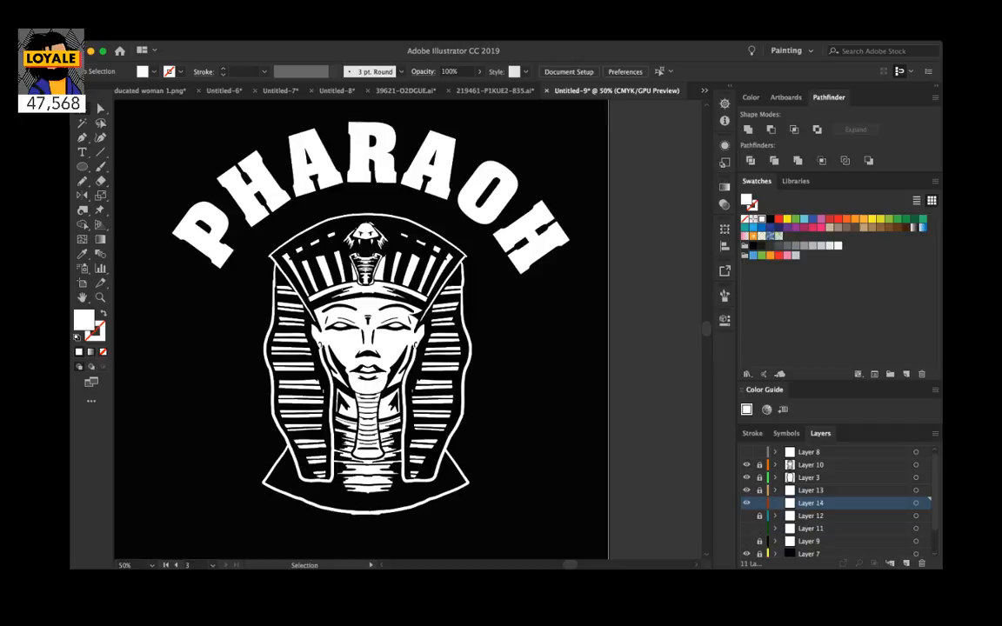
left_click(759, 502)
left_click(759, 503)
Step: Preview the white ring on Layer 12 against the enlarged lettering, hide it again, and review the whole composition
left_click(746, 515)
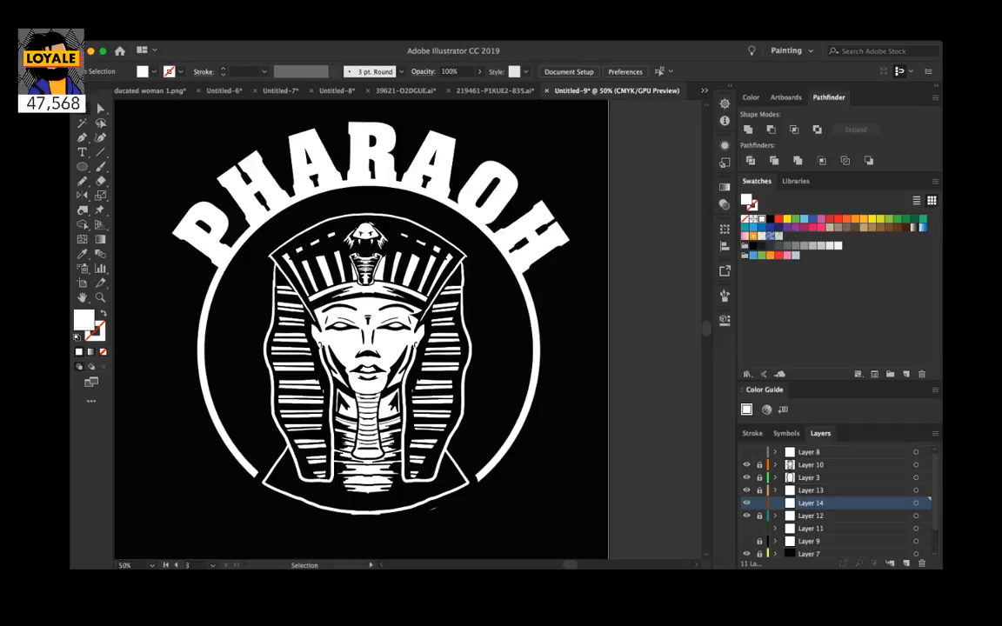
left_click(746, 516)
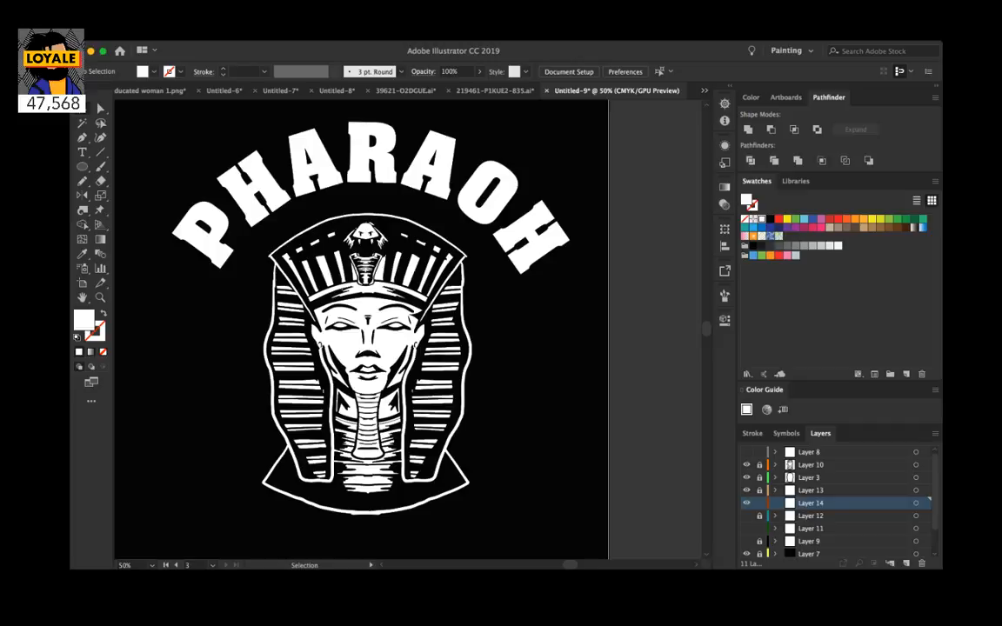
scroll(367, 331, "down", 3)
scroll(365, 304, "up", 3)
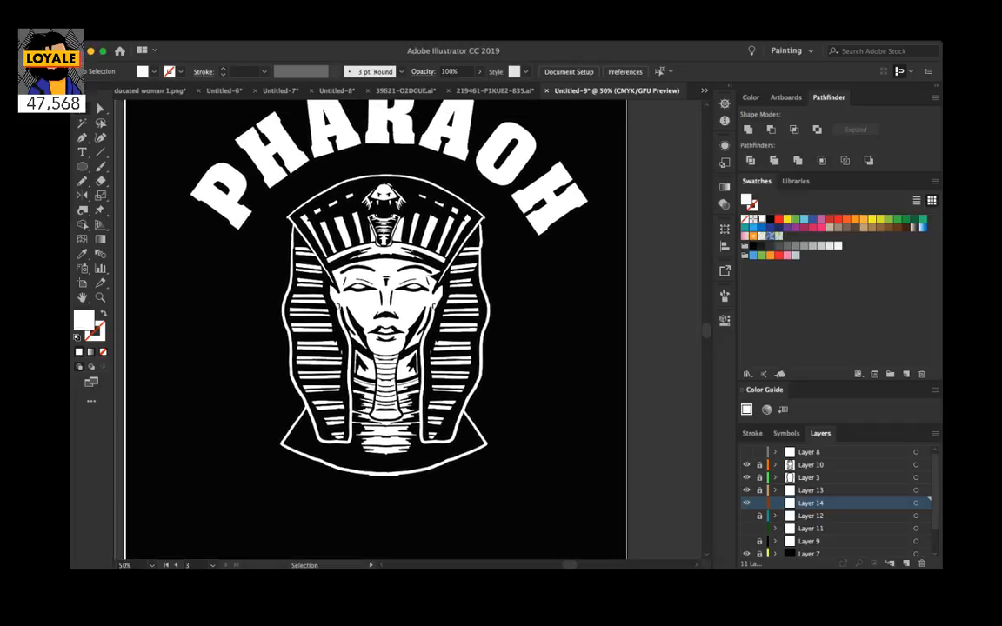
scroll(365, 305, "up", 2)
scroll(365, 330, "up", 5)
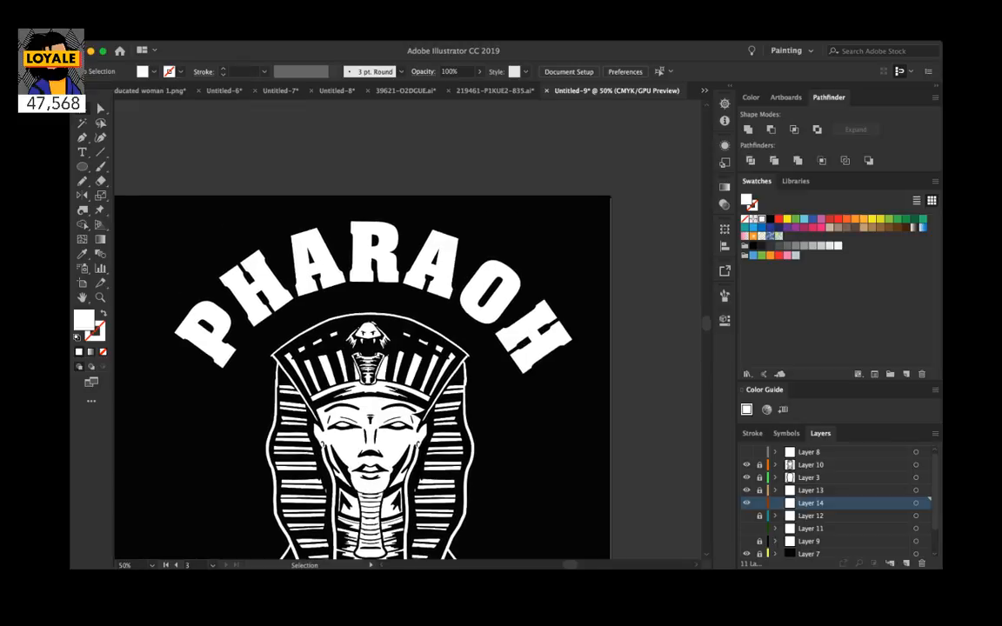
scroll(365, 348, "down", 9)
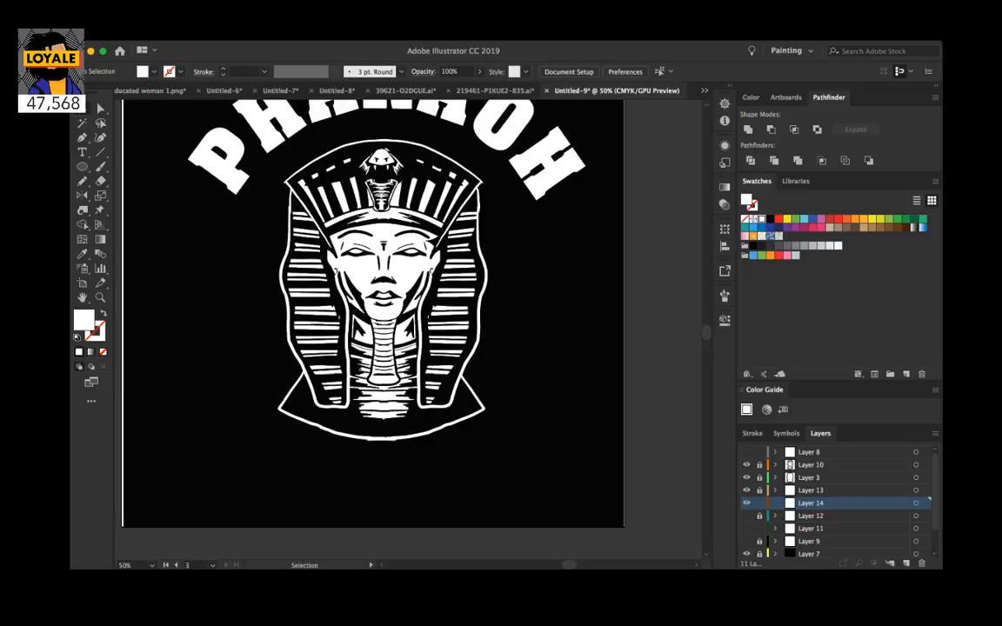
Step: Lock Layer 14 and convert the circle on Layer 15 into white AardvarkBold placeholder text on a path at 36 pt
left_click(759, 503)
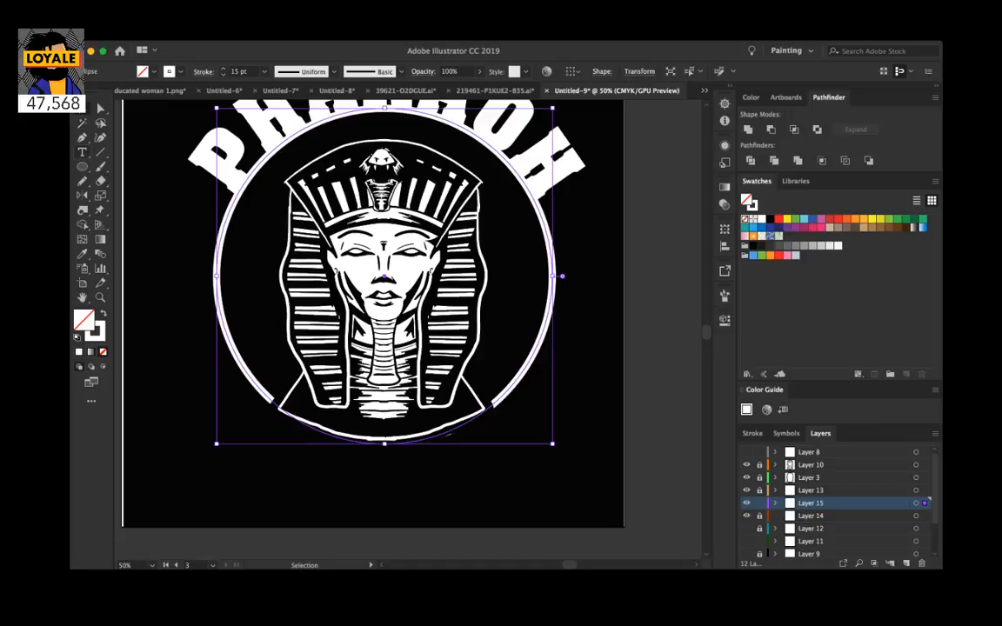
key("t")
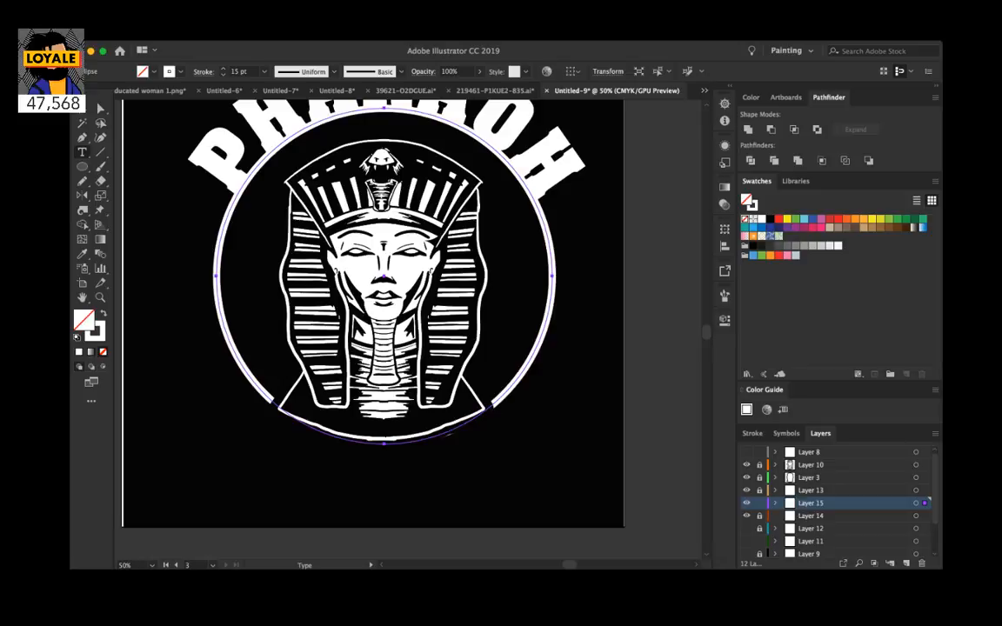
left_click(260, 391, "alt")
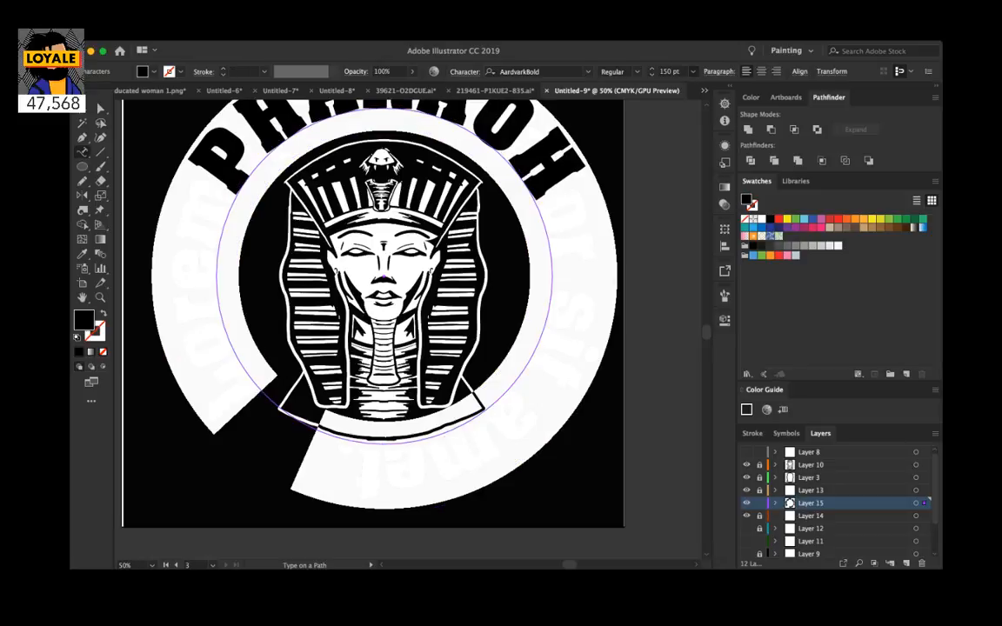
left_click(693, 72)
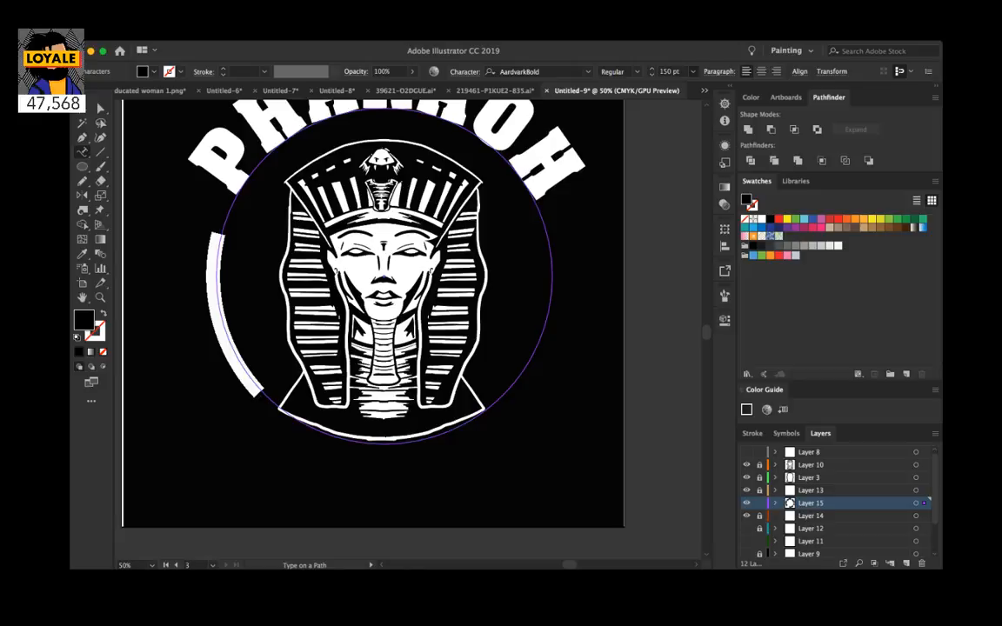
left_click(671, 208)
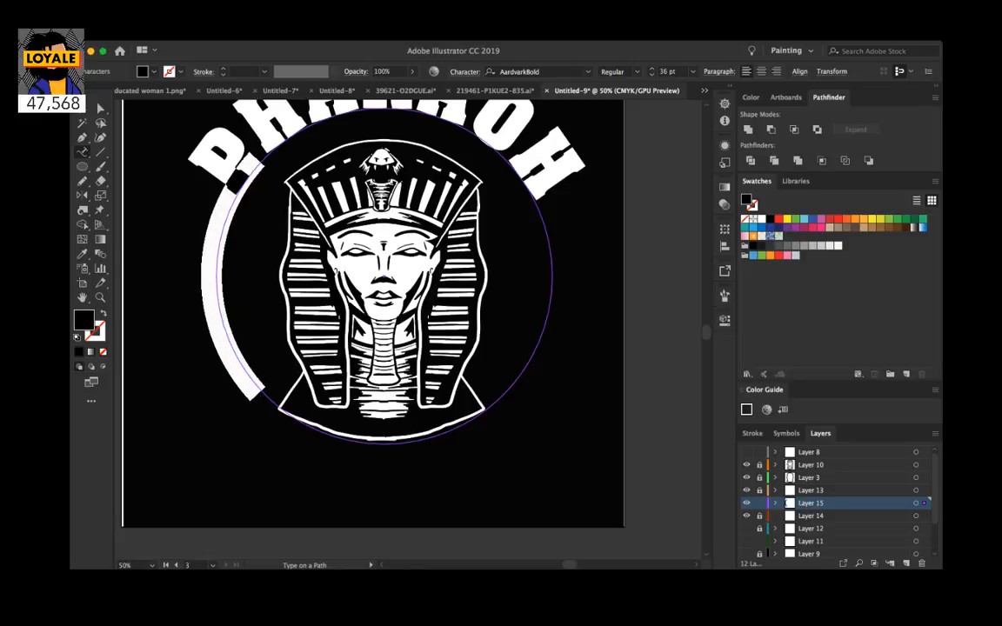
left_click(762, 219)
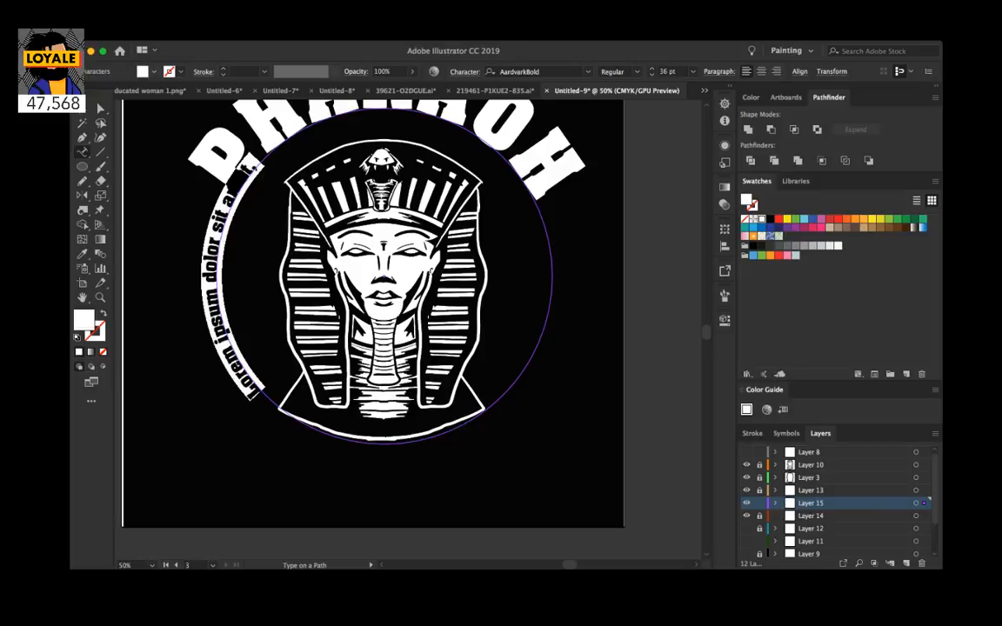
Step: Flip the placeholder text to the inside of the circle so it runs along the lower arc beneath the collar
scroll(372, 313, "up", 1)
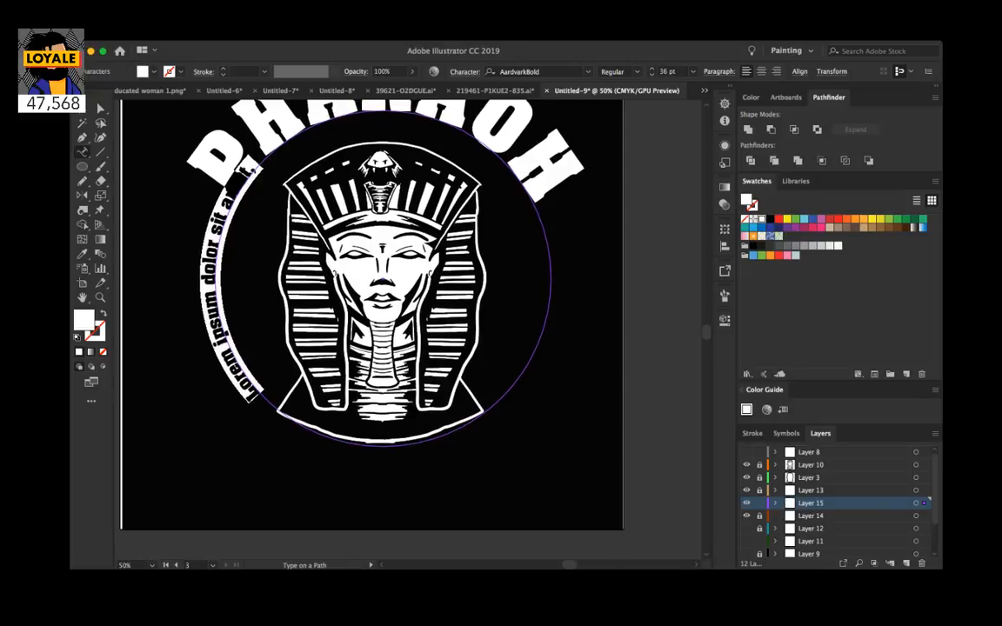
key("Escape")
scroll(372, 313, "up", 3)
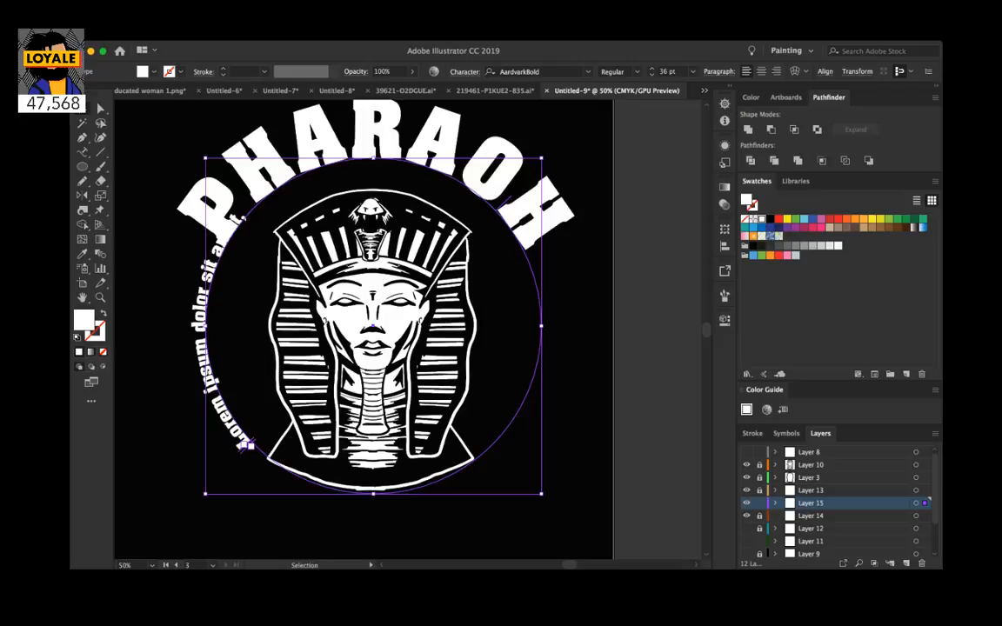
mouse_move(248, 445)
left_mouse_down()
mouse_move(278, 452)
mouse_move(503, 217)
mouse_move(252, 439)
mouse_move(259, 446)
left_mouse_up()
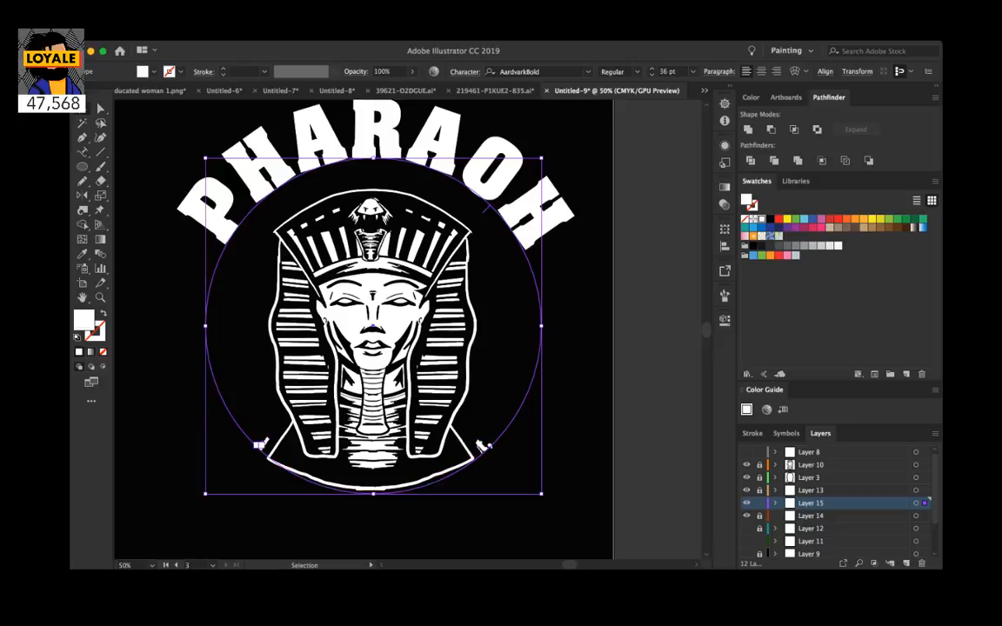
Step: Try enlarging the placeholder text and its circle by different amounts to push the lower arc beyond the collar
left_click(239, 463)
key("super+shift+a")
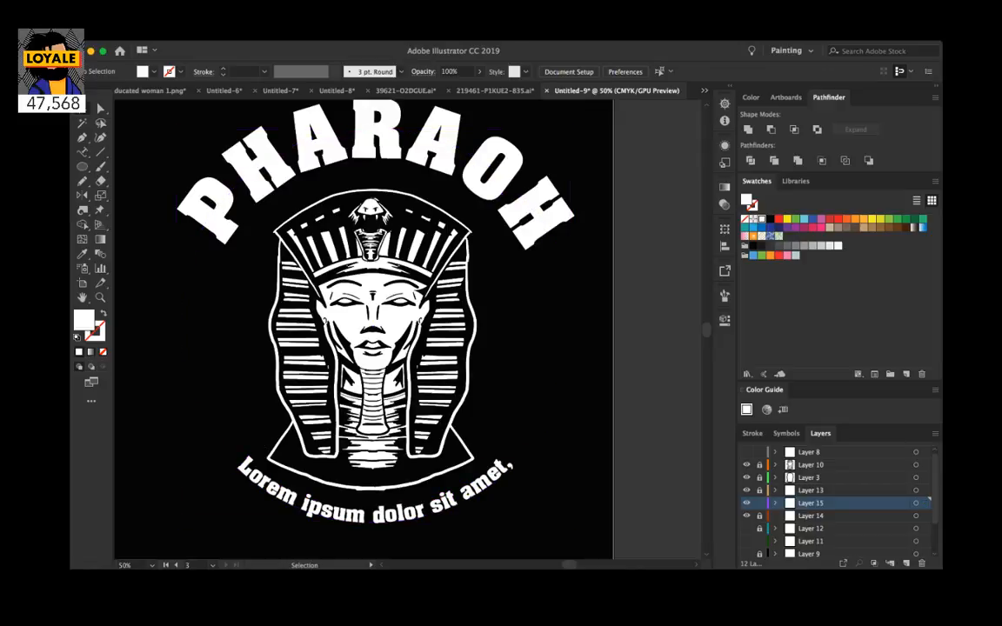
key("super+z")
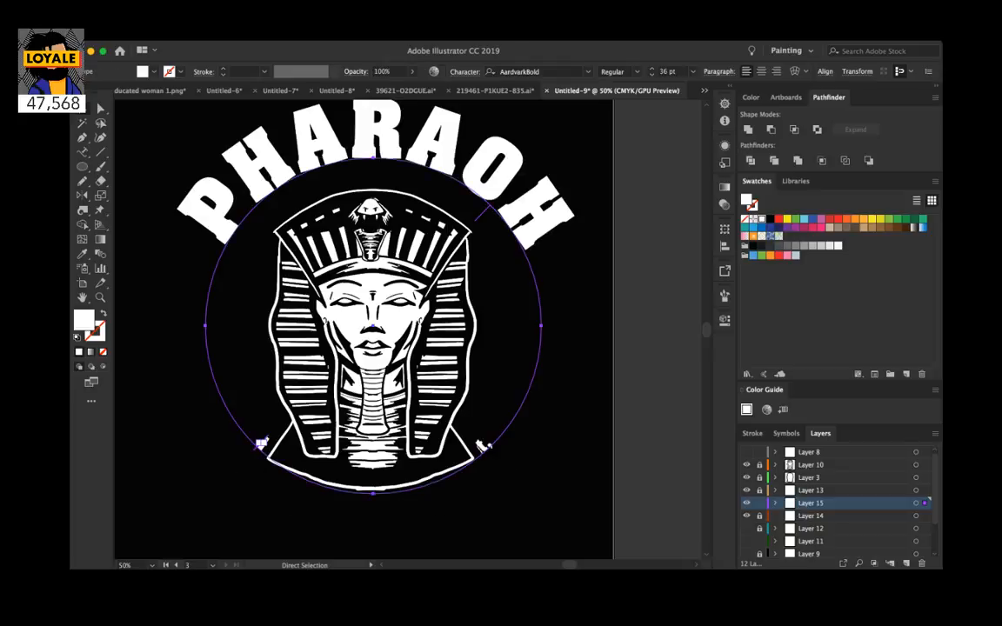
key("super+shift+z")
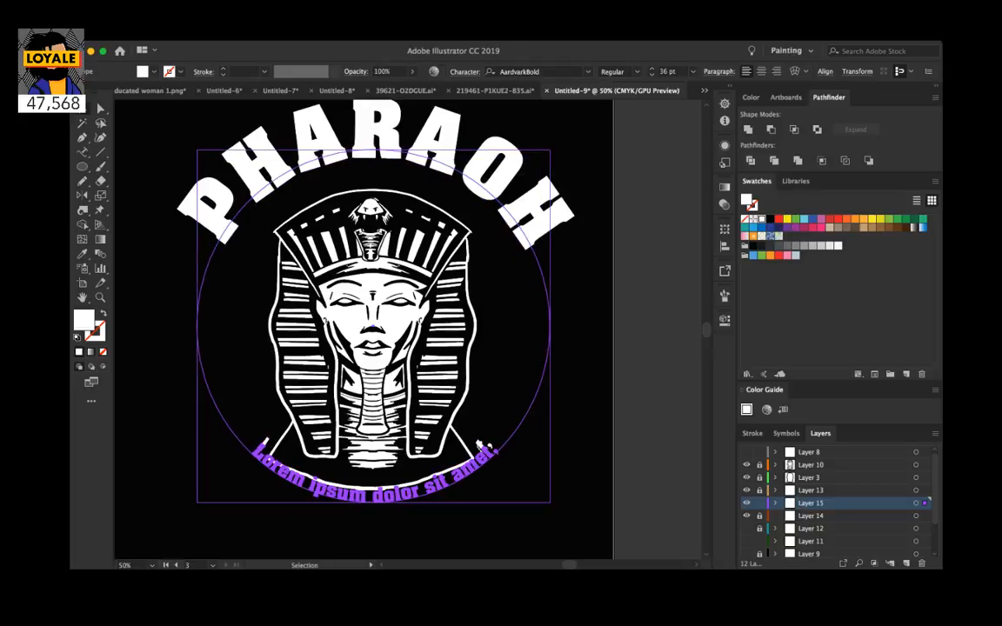
key("super+shift+z")
key("super+shift+a")
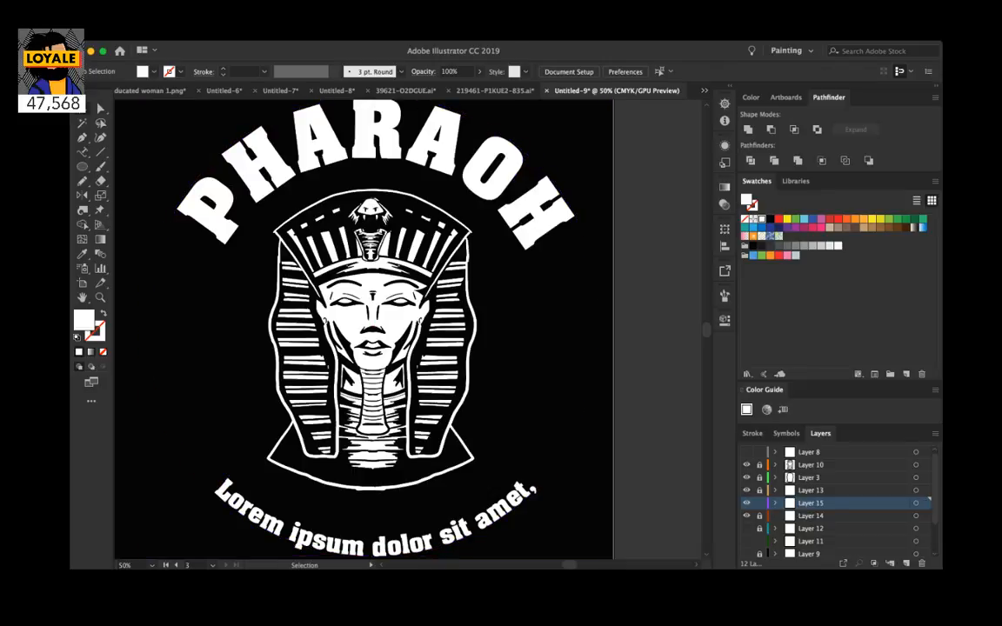
Step: Scale the placeholder text circle up around its centre to 42.25 pt lettering, placing the text just below the collar
scroll(363, 329, "down", 2)
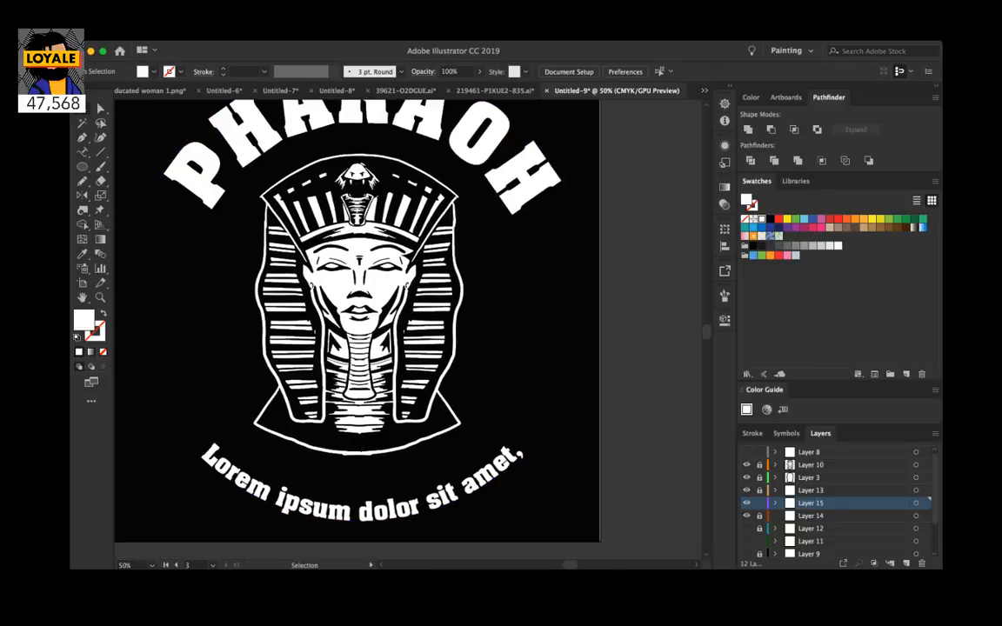
key("a")
key("v")
left_click(466, 411)
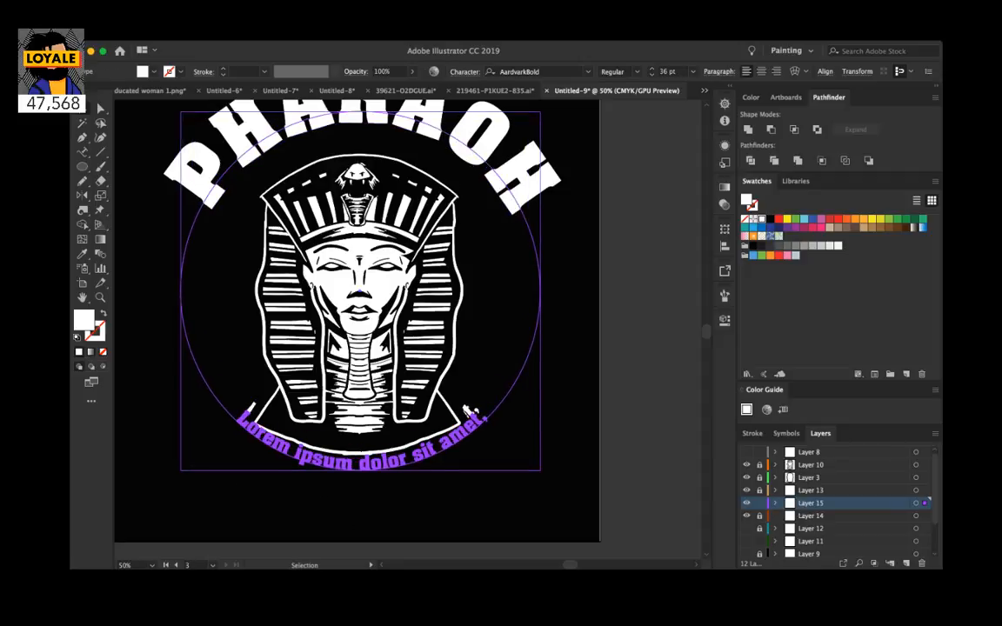
left_click_drag(540, 471, 557, 487)
Step: Replace the placeholder text on the lower arc with BORN A PRINCE
key("t")
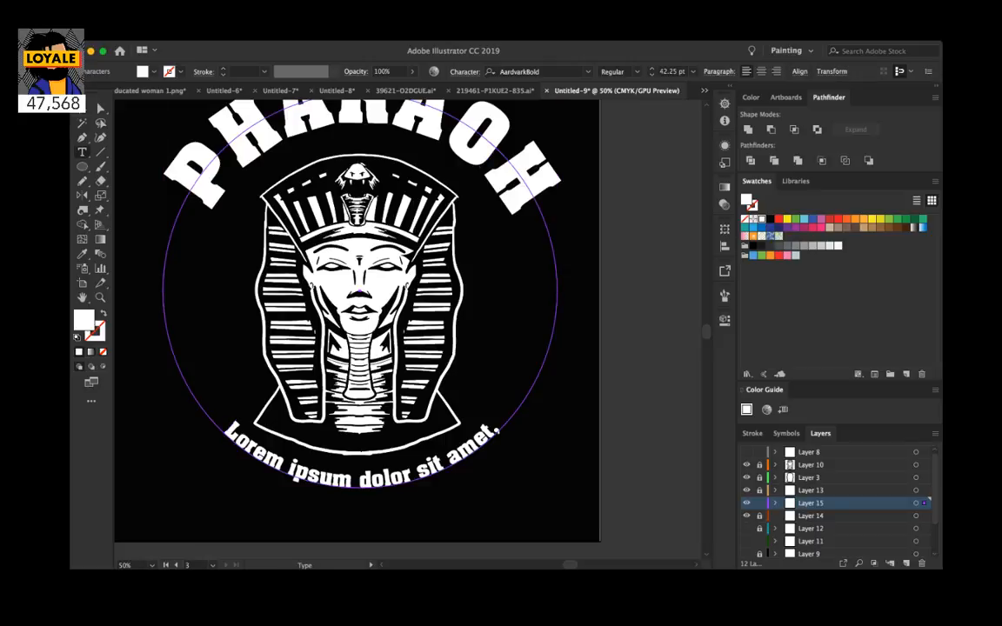
key("super+a")
type("BORN A PRINCE")
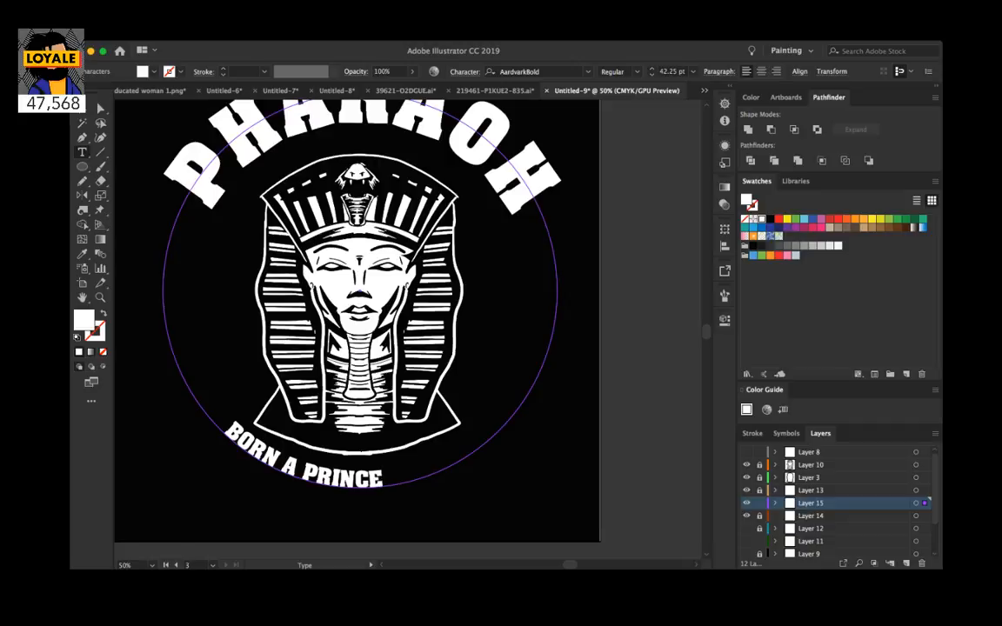
key("Escape")
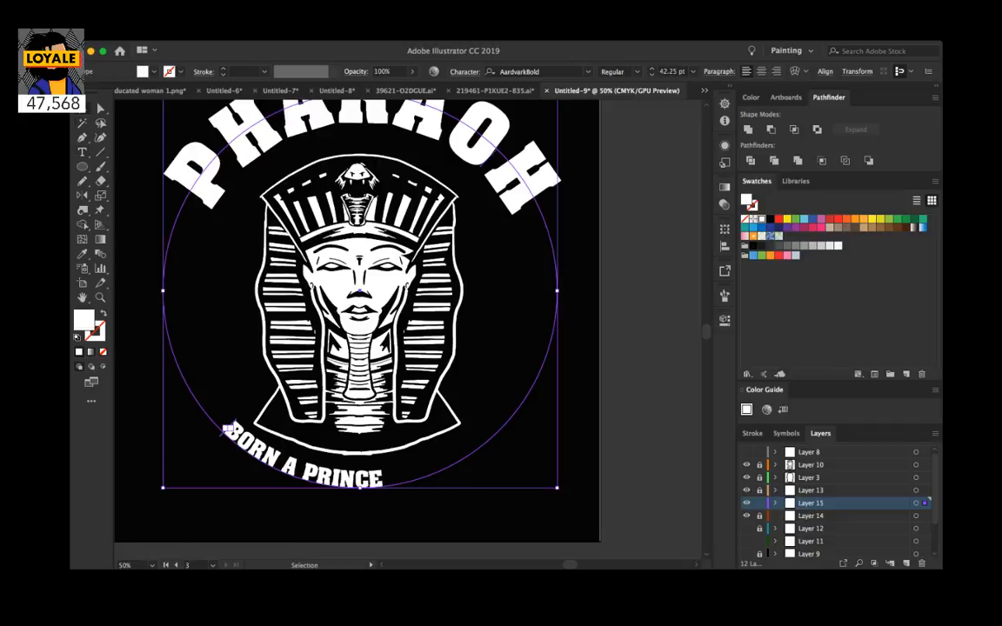
scroll(359, 321, "up", 3)
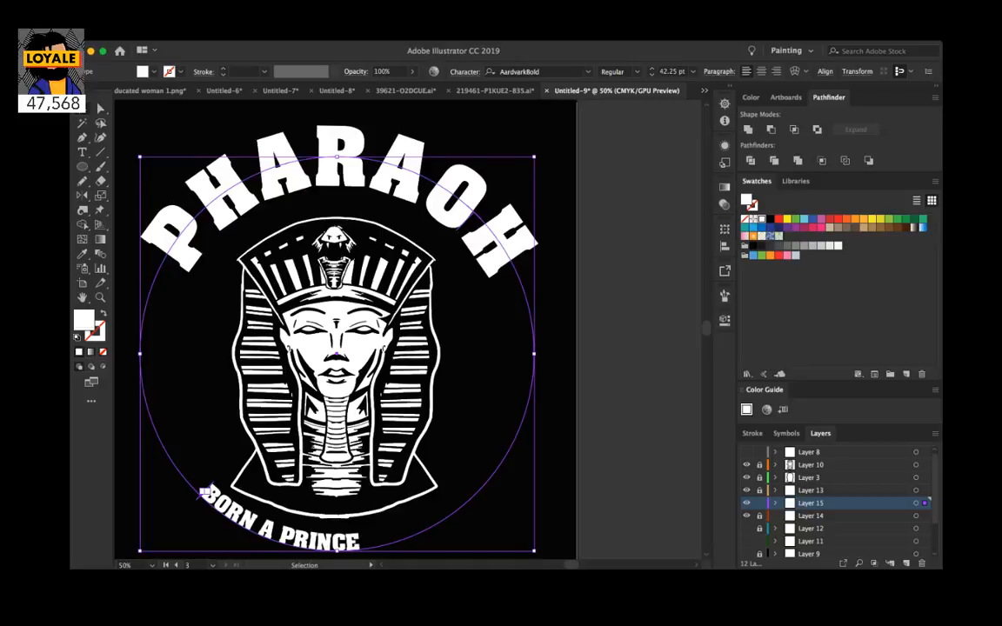
left_click_drag(206, 493, 213, 467)
key("t")
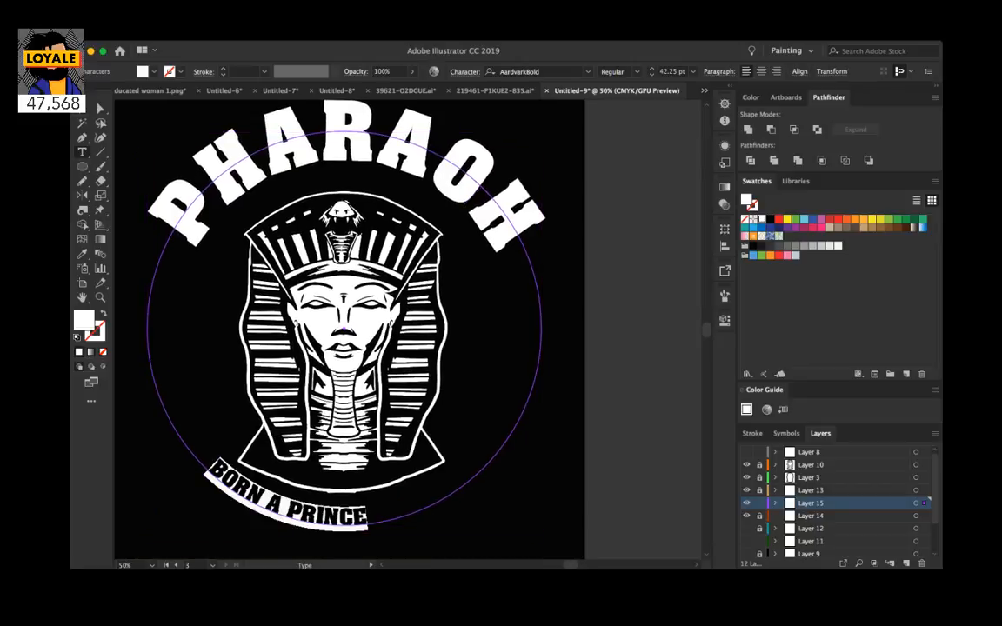
left_click(261, 500)
left_click(212, 465)
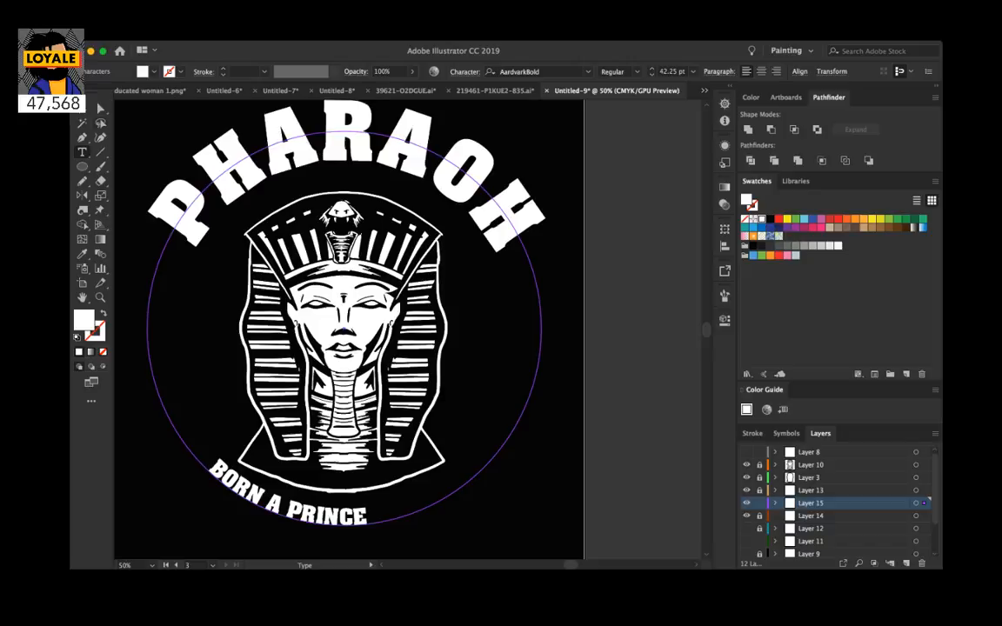
key("Escape")
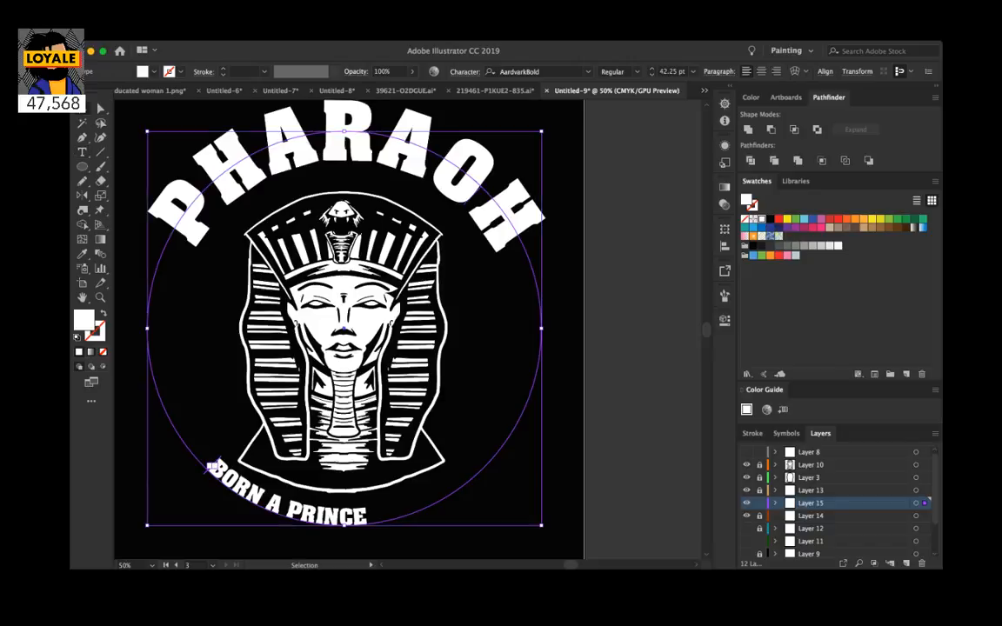
key("t")
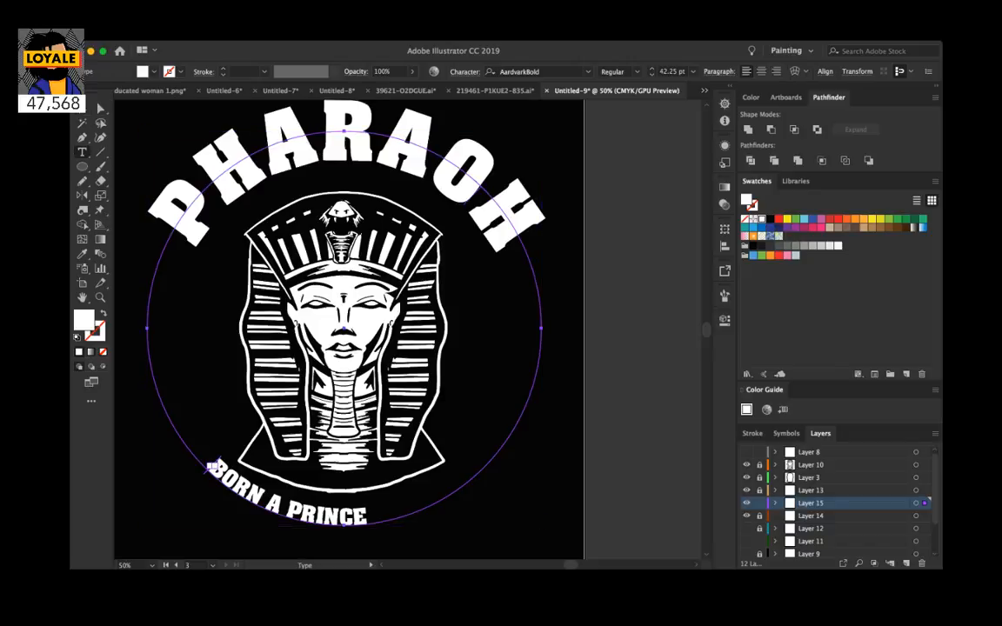
left_click(213, 470)
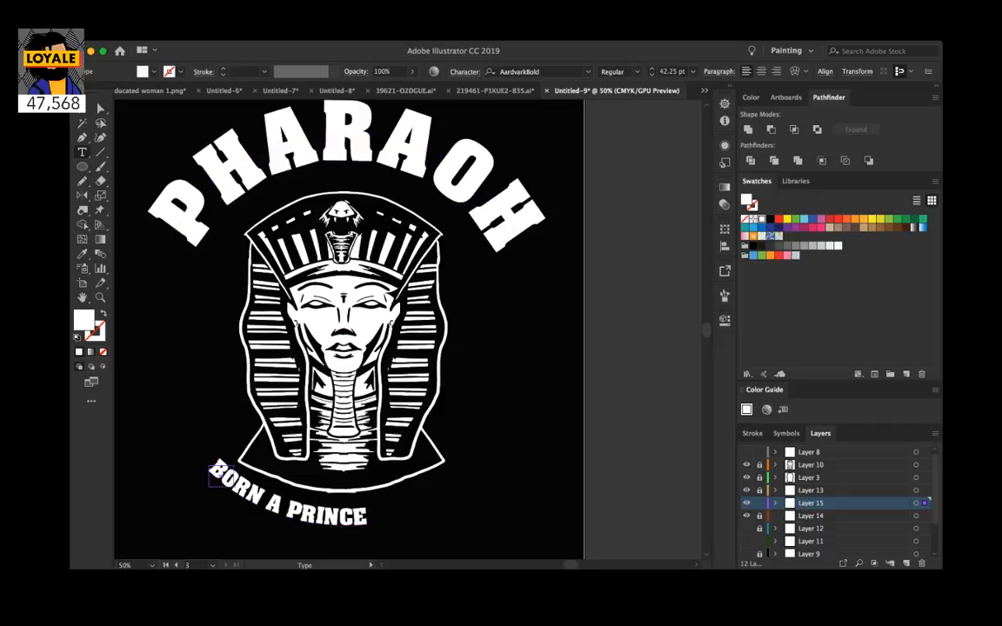
key("Escape")
left_click(214, 470)
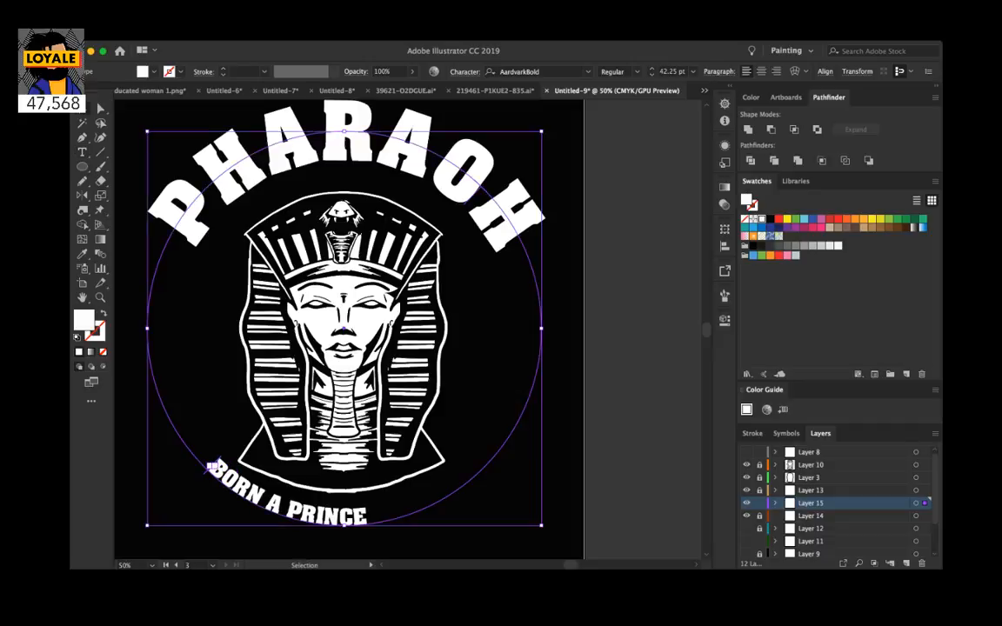
Step: Insert leading spaces before BORN A PRINCE so the line sits centred on the lower arc beneath the collar
double_click(214, 470)
key("super+a")
left_click(340, 516)
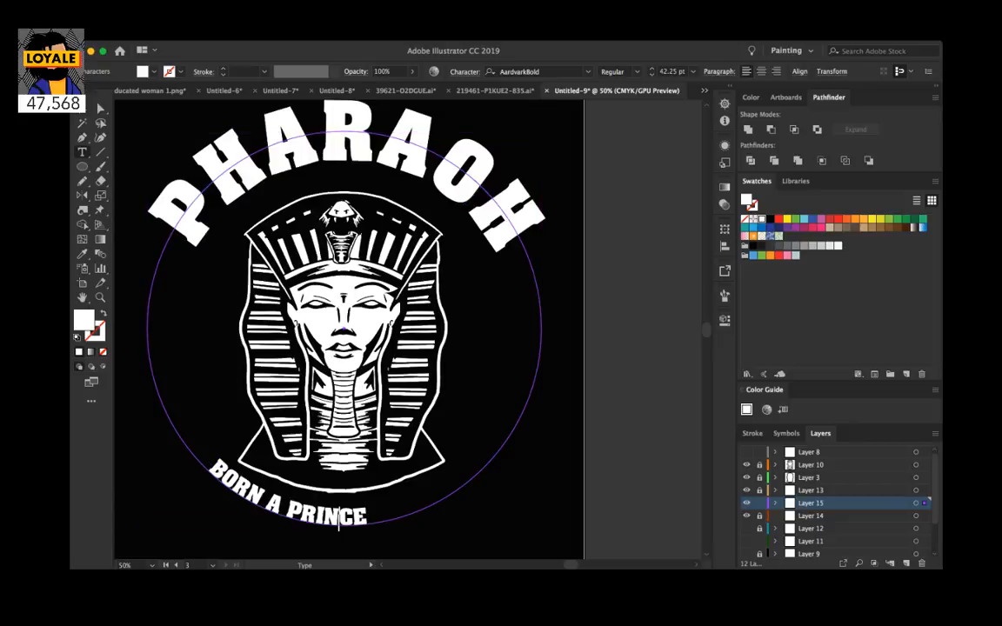
key("BackSpace")
left_click(210, 469)
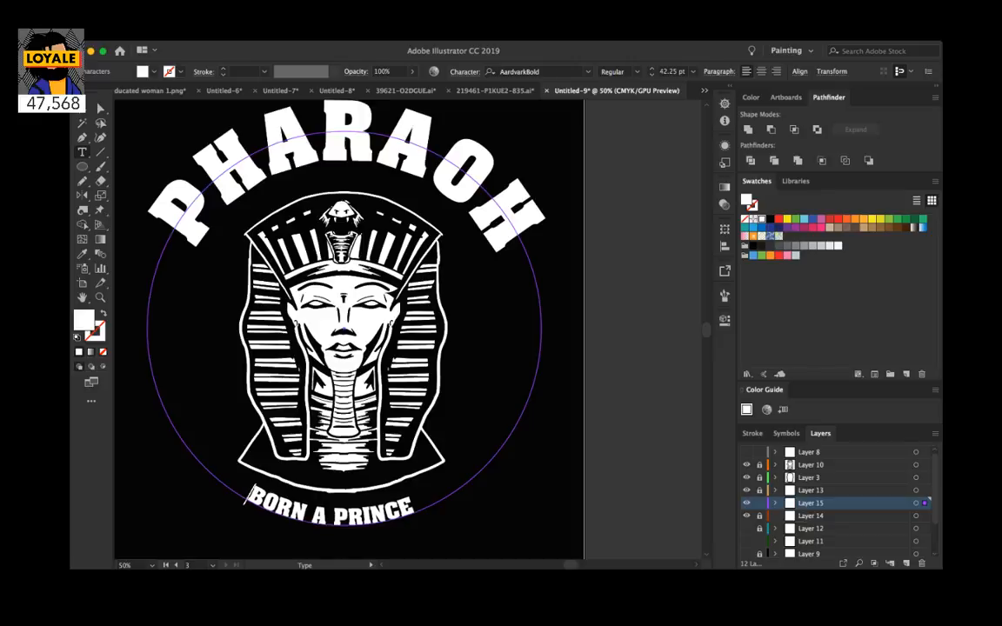
key("BackSpace")
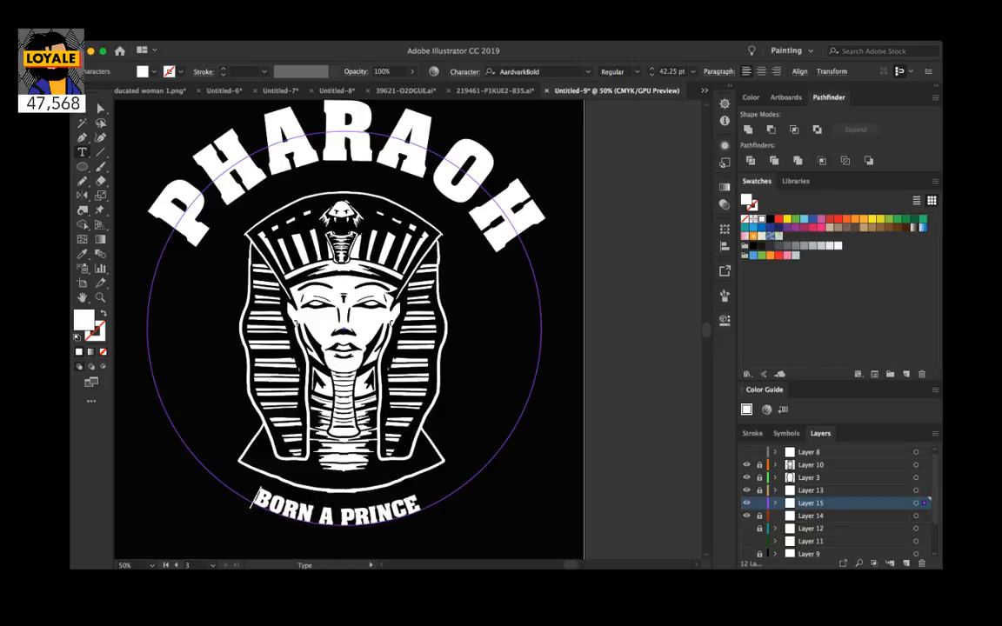
key("Escape")
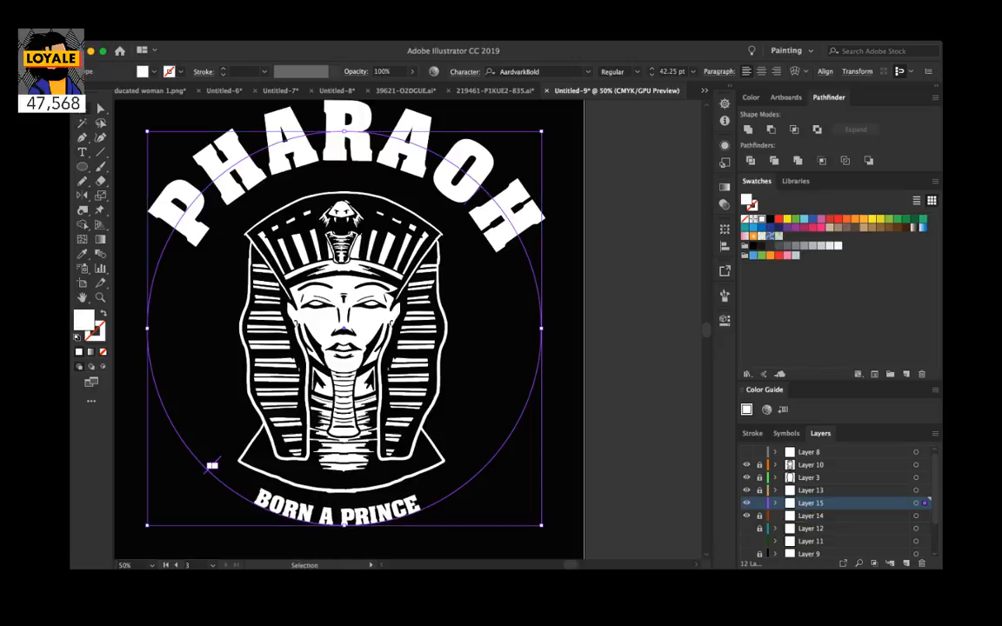
key("super+shift+a")
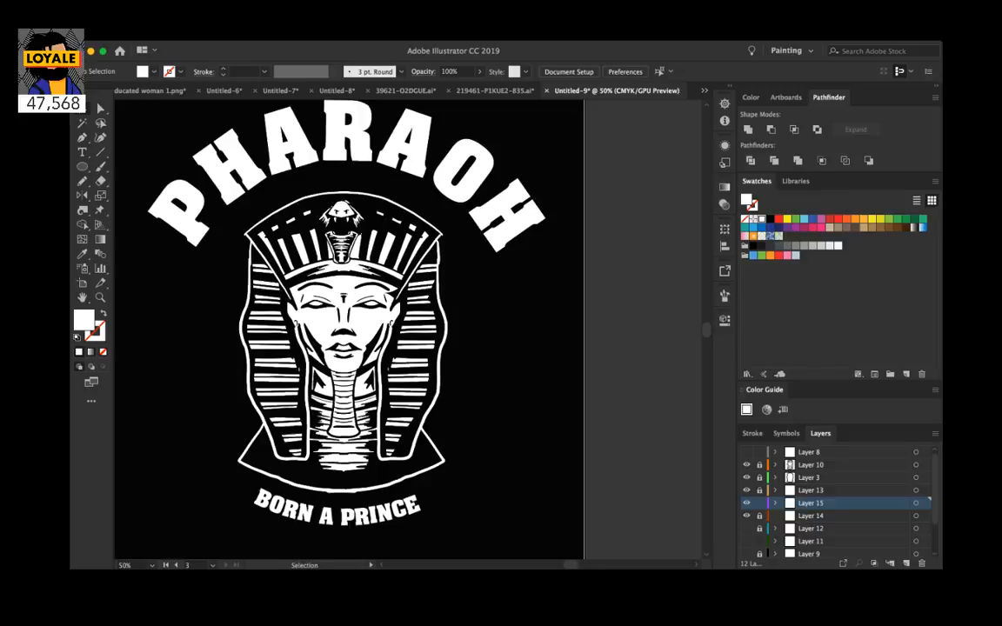
Step: Nudge the BORN A PRINCE text circle slightly down, widening the gap below the collar, and deselect it
left_click(212, 467)
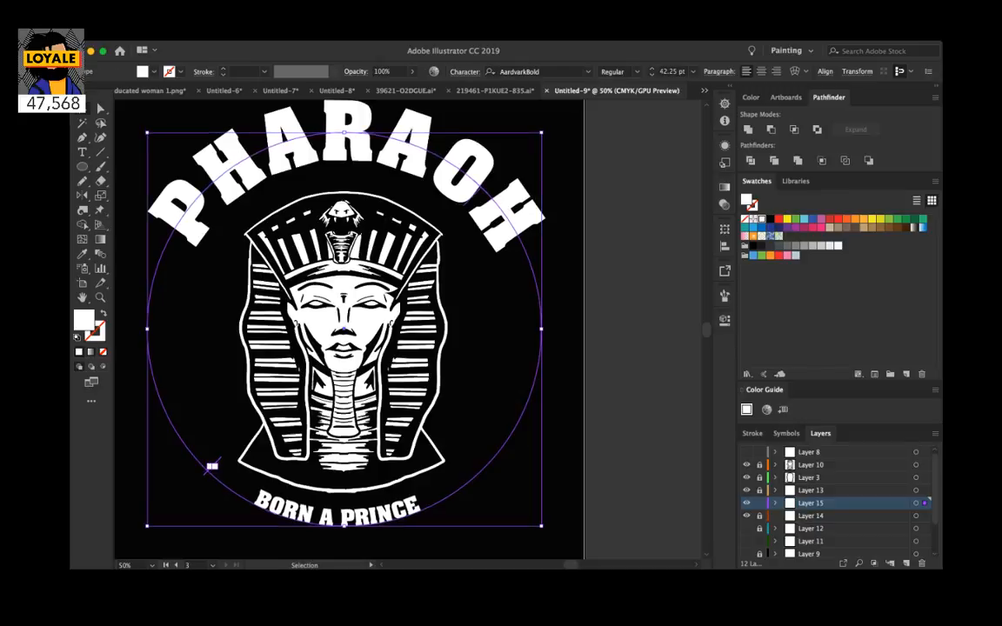
left_click_drag(212, 467, 212, 469)
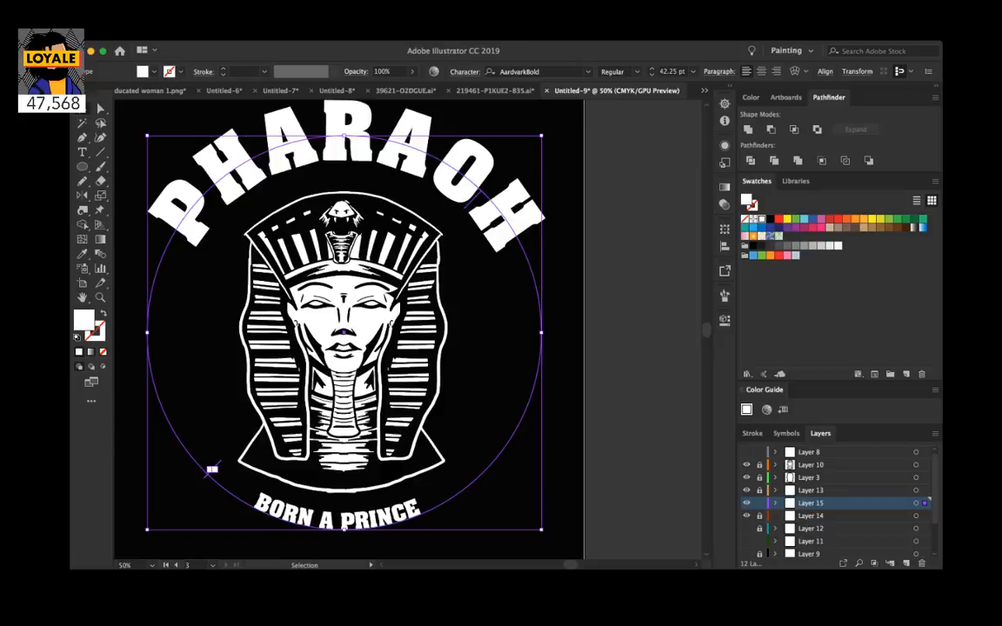
key("super+shift+a")
scroll(348, 329, "left", 3)
scroll(348, 329, "right", 1)
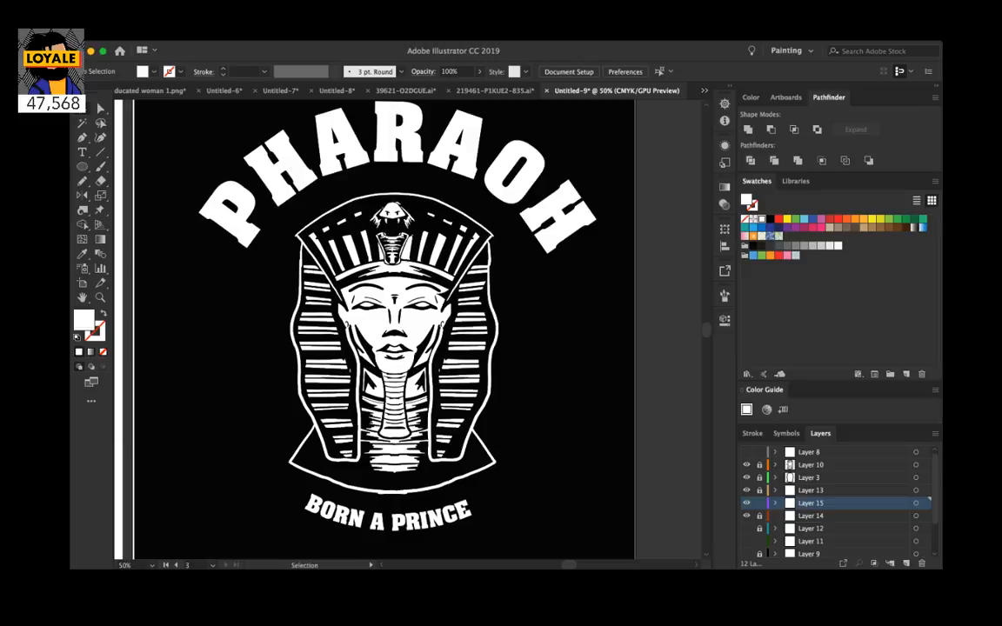
left_click(262, 471)
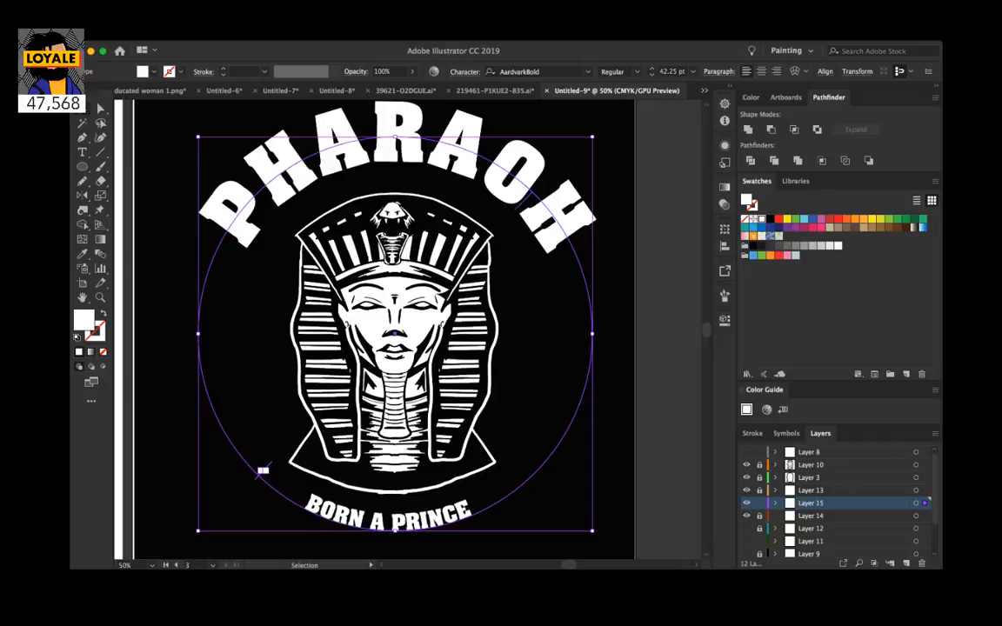
key("super+shift+a")
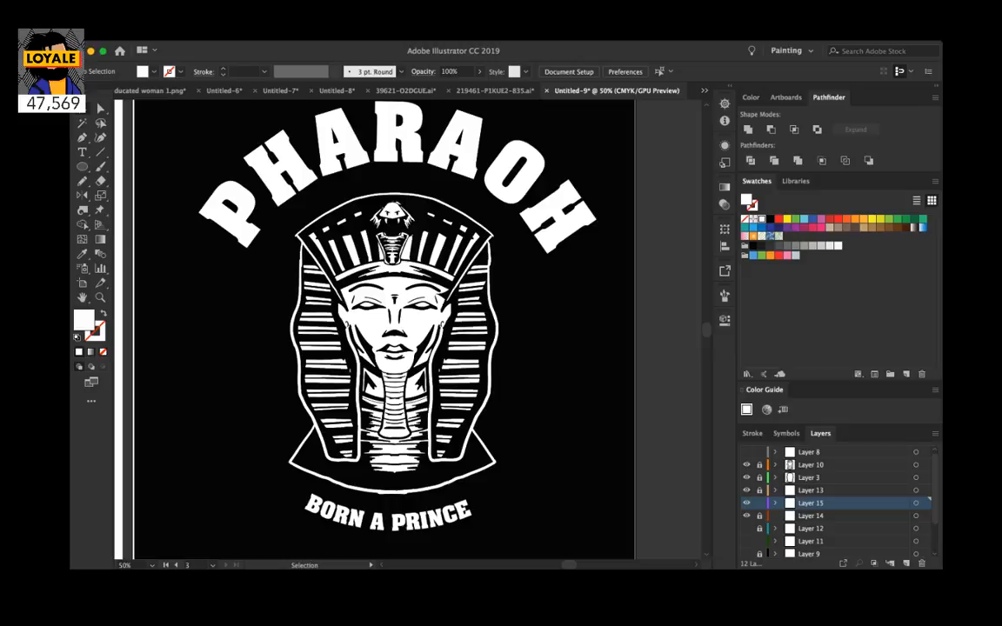
scroll(391, 328, "down", 4)
scroll(392, 329, "right", 2)
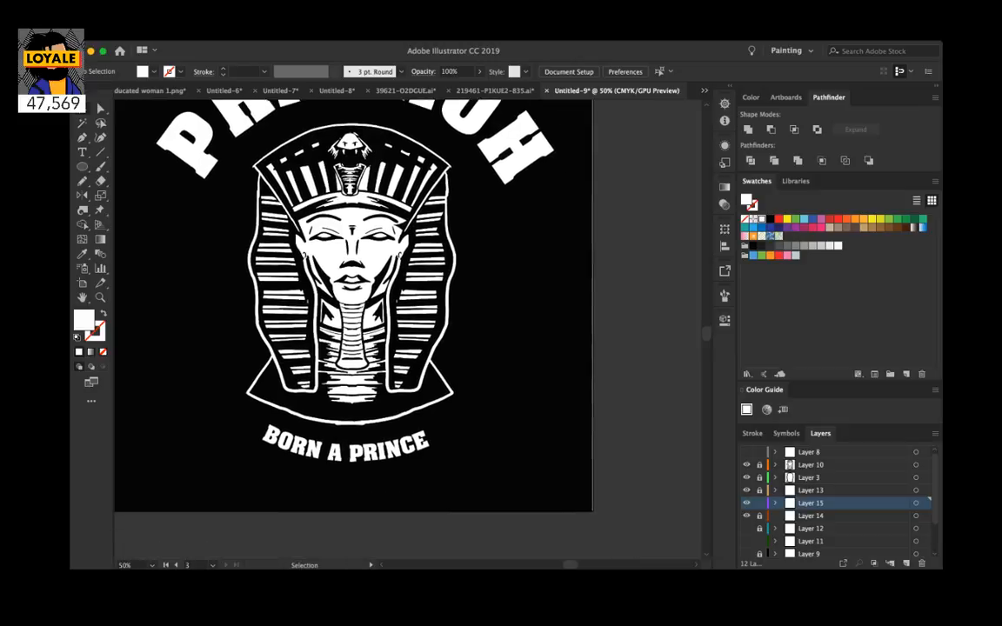
scroll(391, 329, "up", 3)
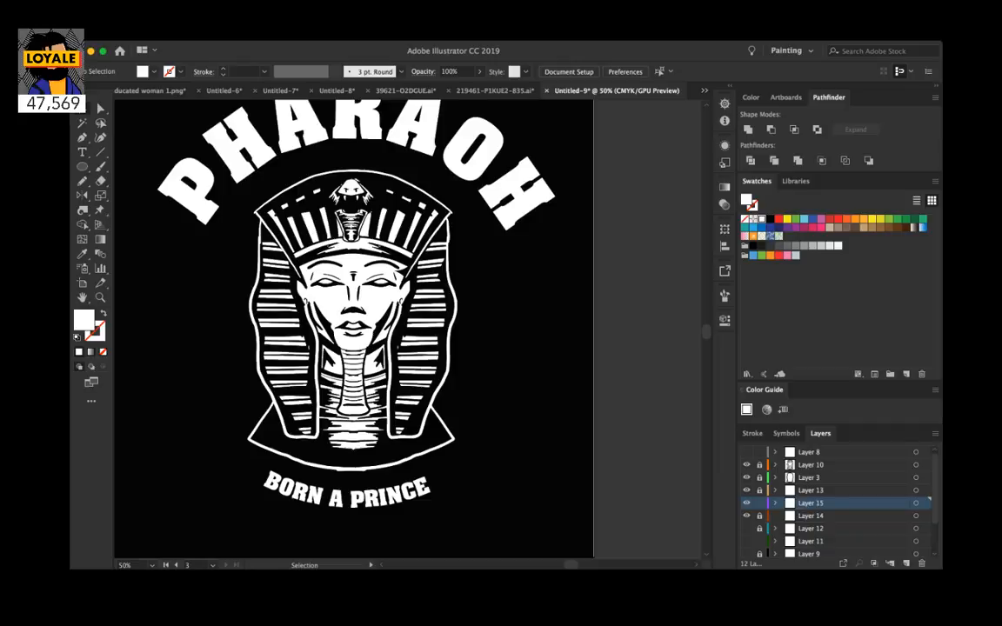
scroll(391, 329, "up", 2)
scroll(391, 329, "left", 1)
Step: Lock the BORN A PRINCE layer and add a new layer directly above Layer 12 for Paintbrush strokes
left_click(835, 528)
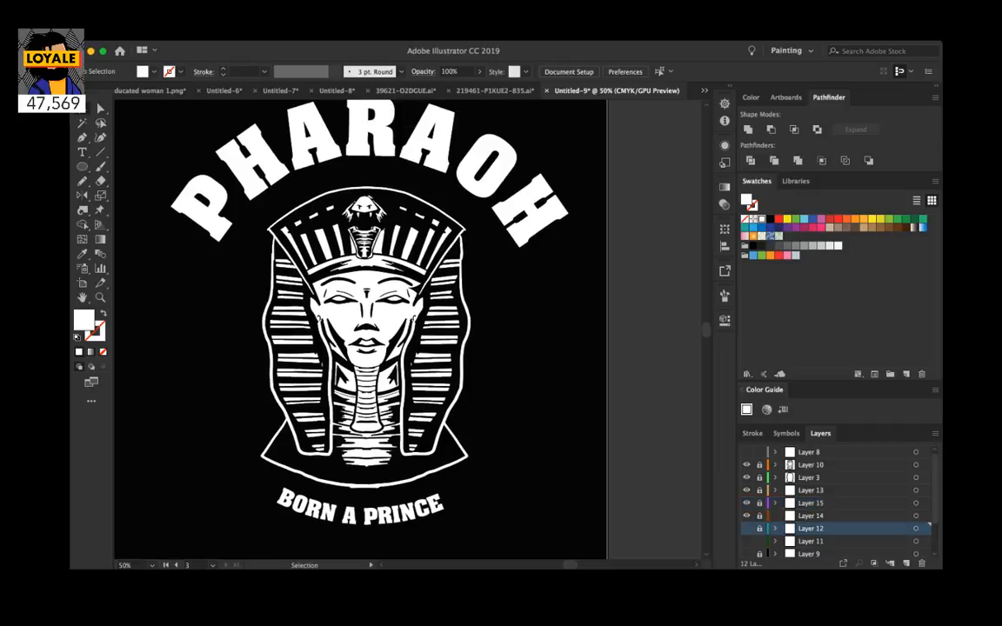
left_click(906, 563)
key("b")
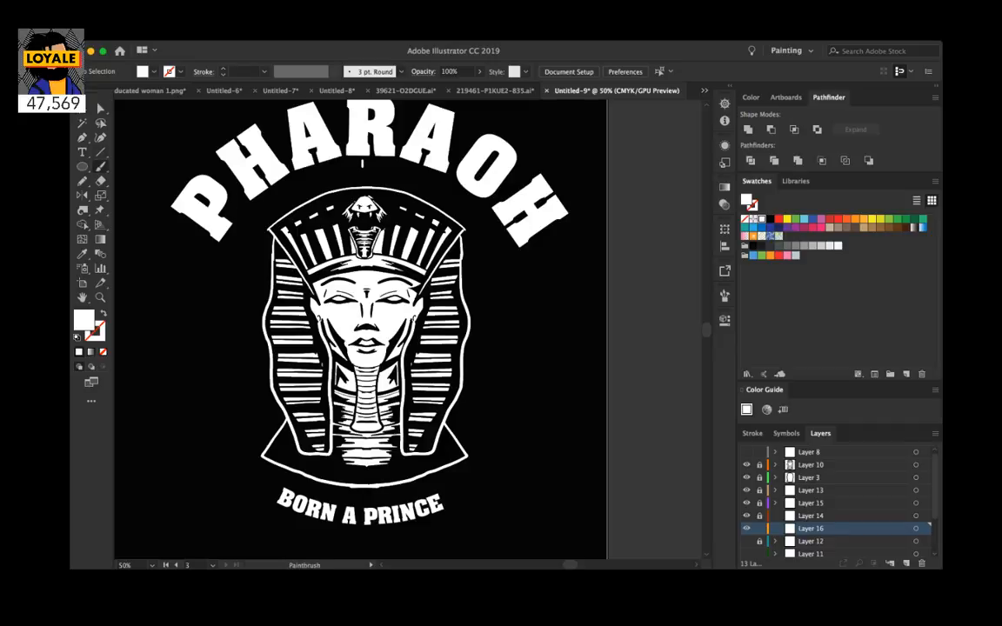
key("shift+x")
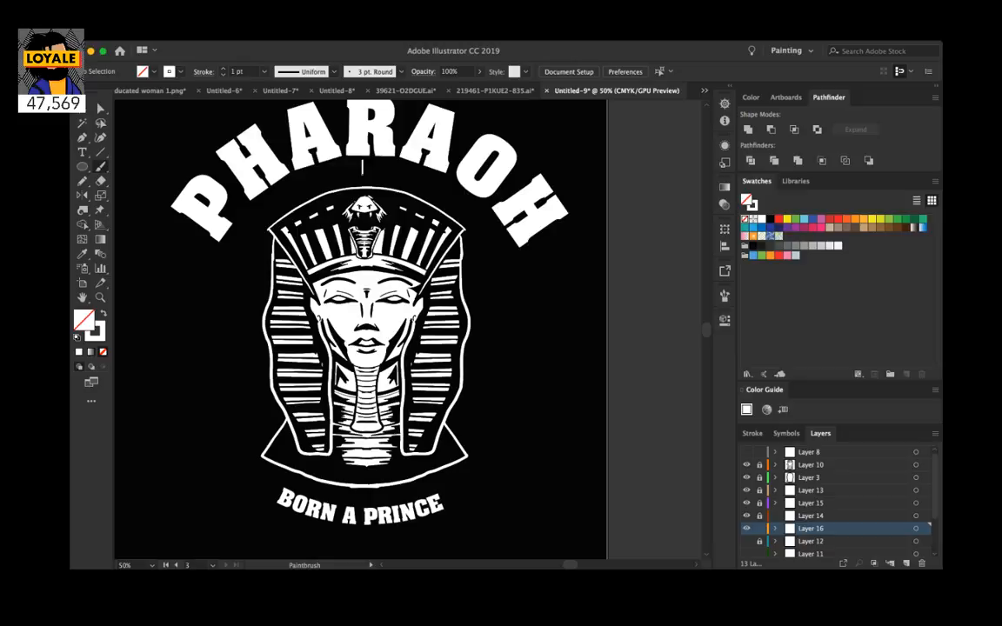
key("shift+x")
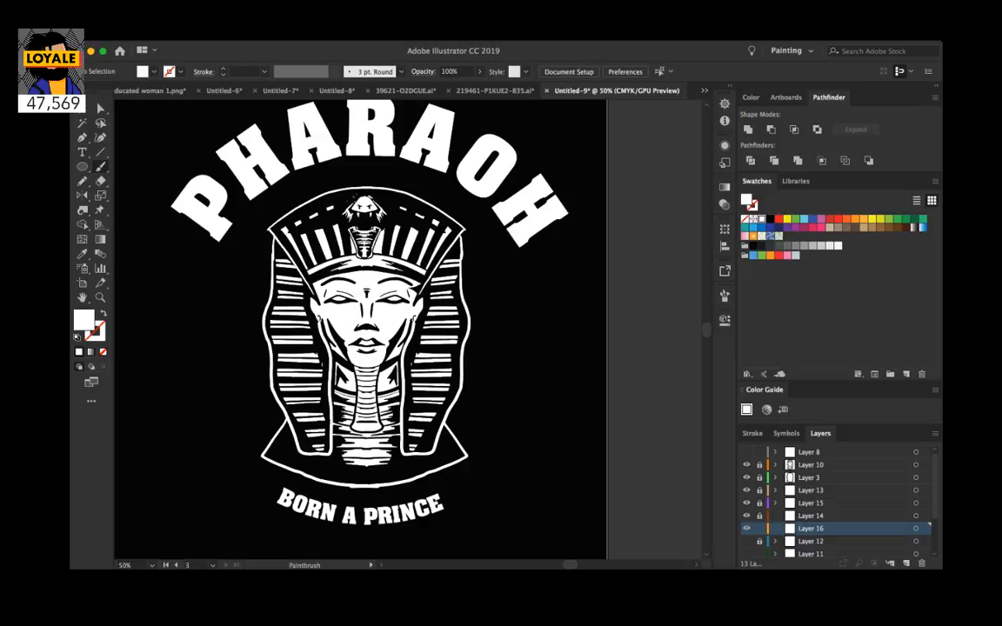
key("super+Tab")
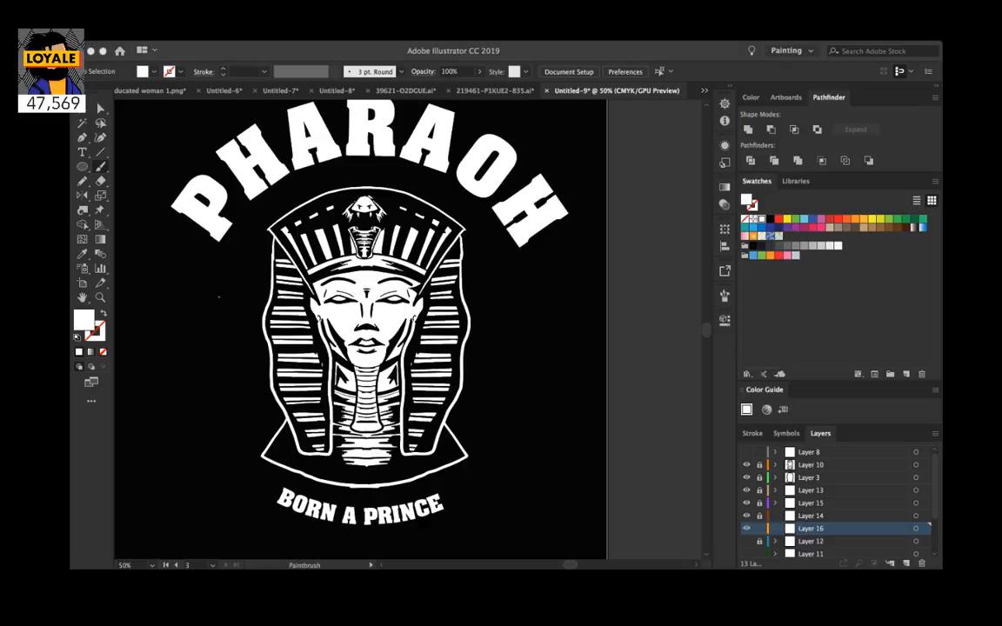
left_click(504, 309)
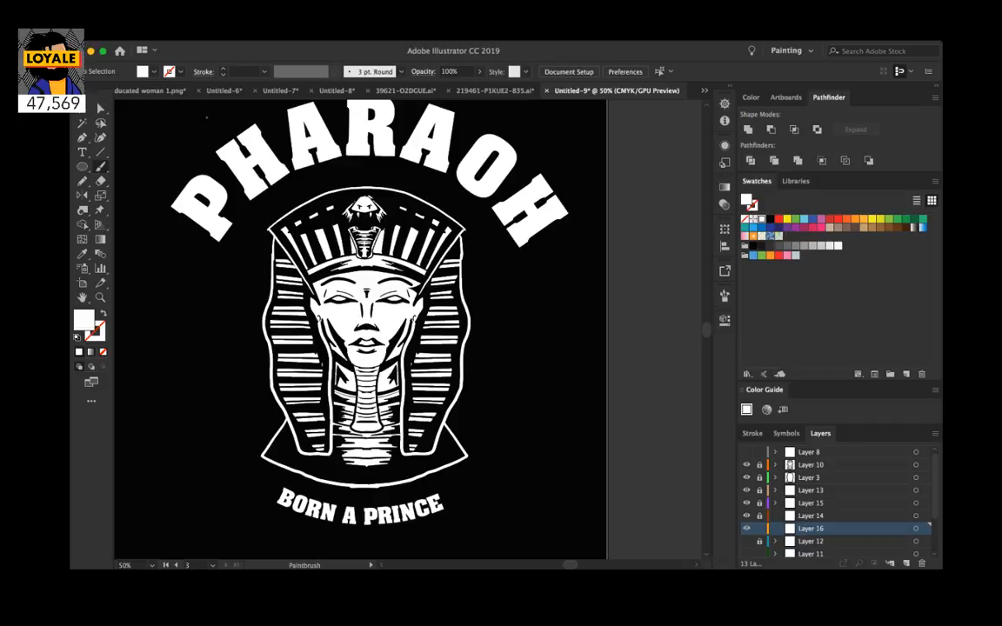
Step: Set up the Paintbrush with a calligraphic brush and a white 1 pt stroke
key("super+equal")
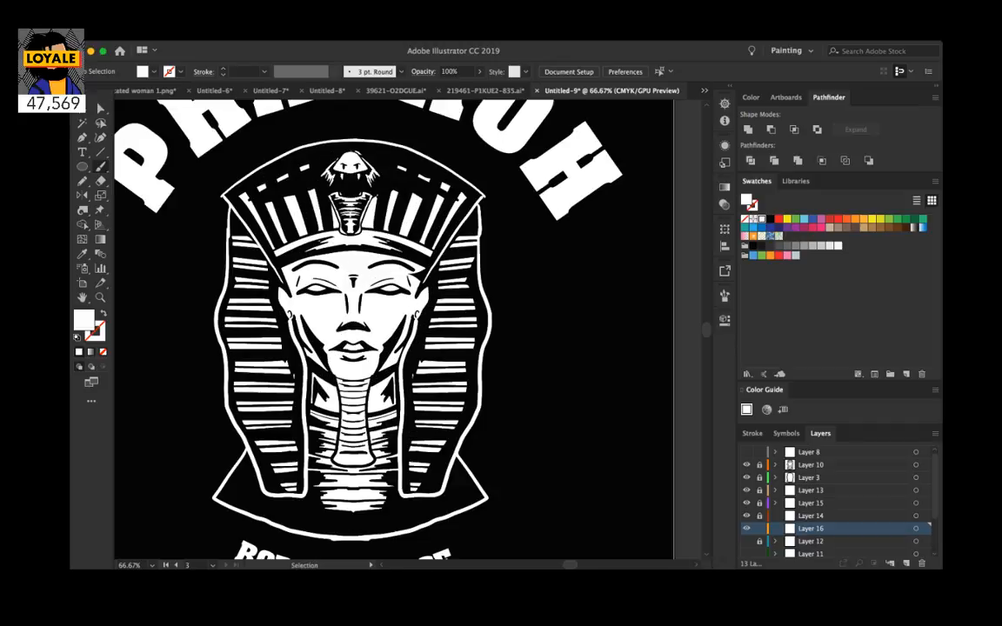
key("super+equal")
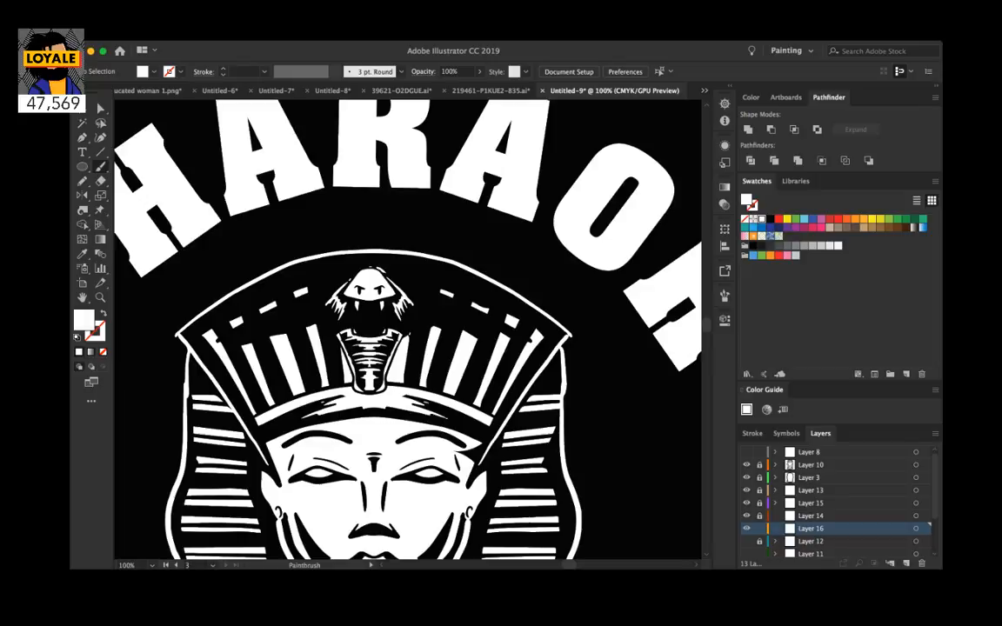
key("]")
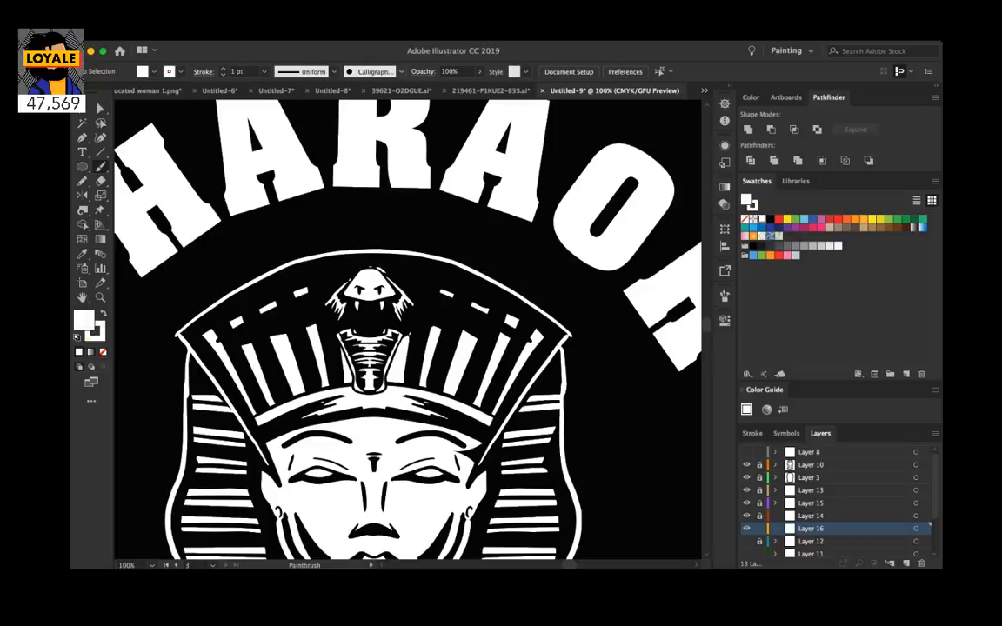
Step: Try painting a short vertical ray between the R of PHARAOH and the headdress, undoing each attempt
left_click_drag(368, 198, 370, 228)
key("super+z")
left_click_drag(376, 196, 376, 235)
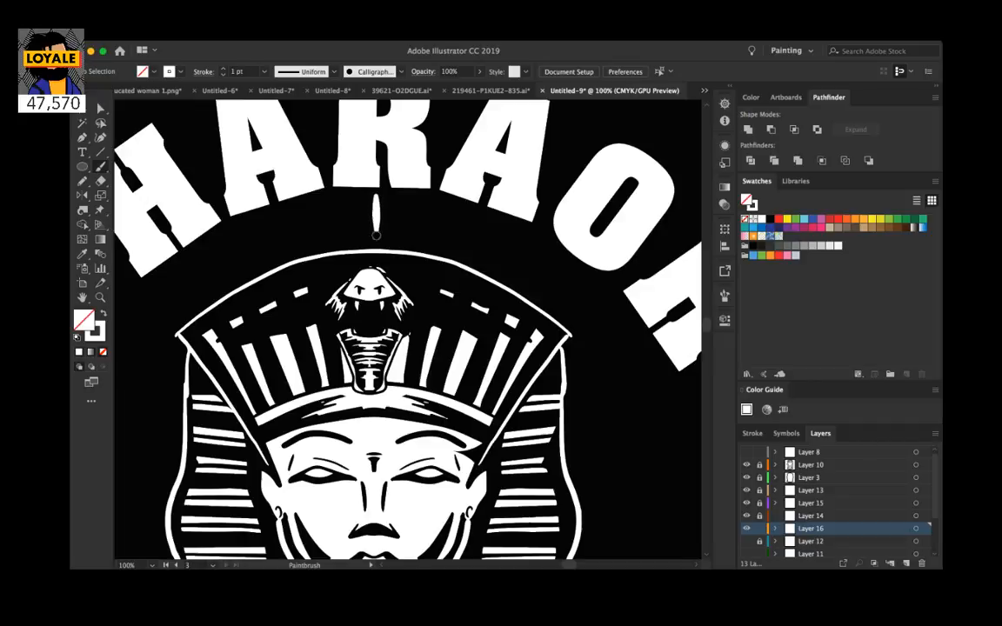
key("super+minus")
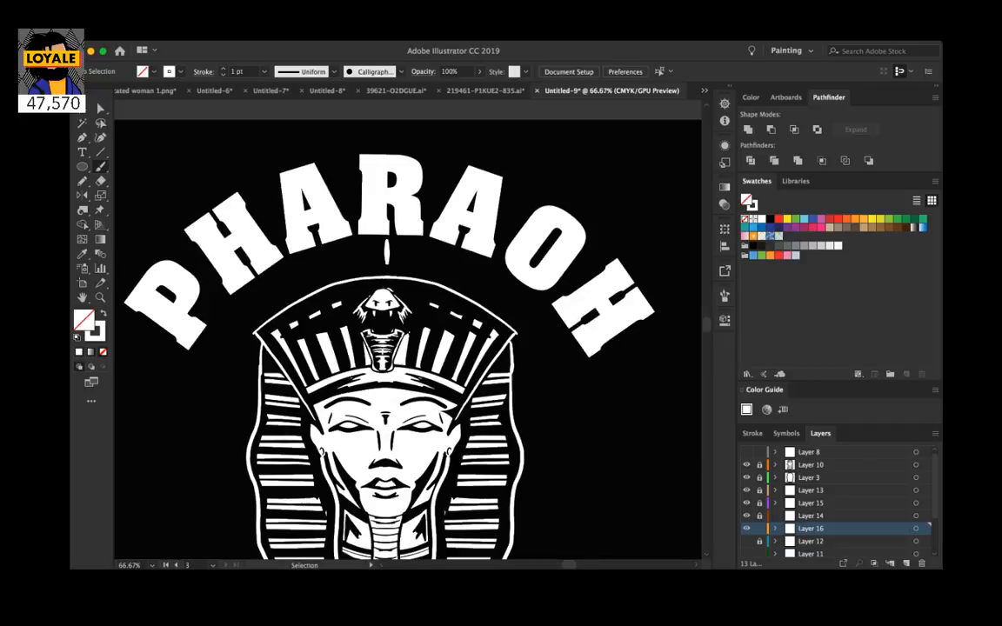
key("super+minus")
scroll(476, 233, "down", 1)
key("super+z")
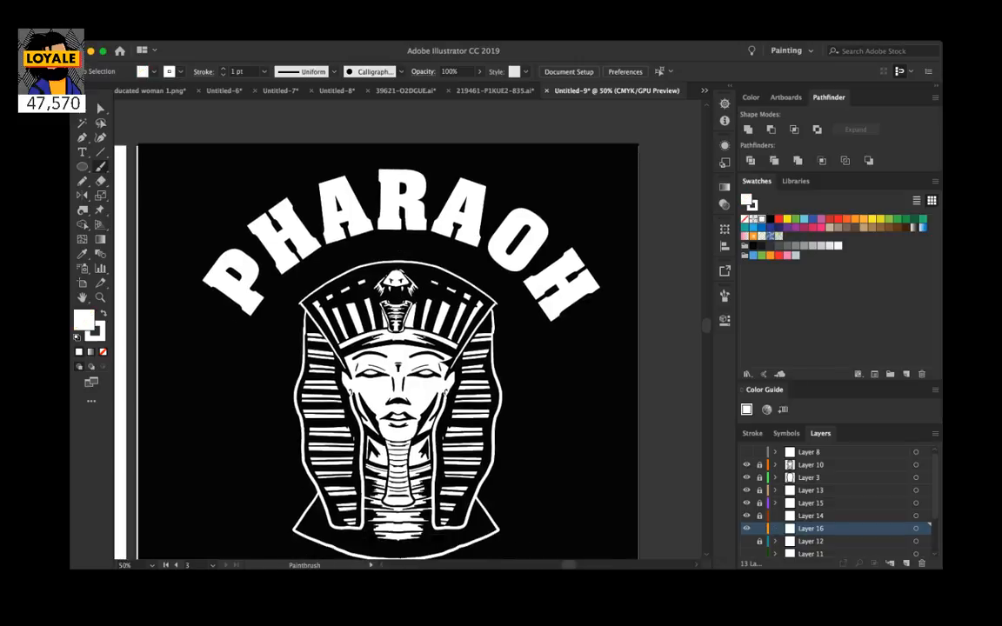
left_click_drag(395, 236, 396, 258)
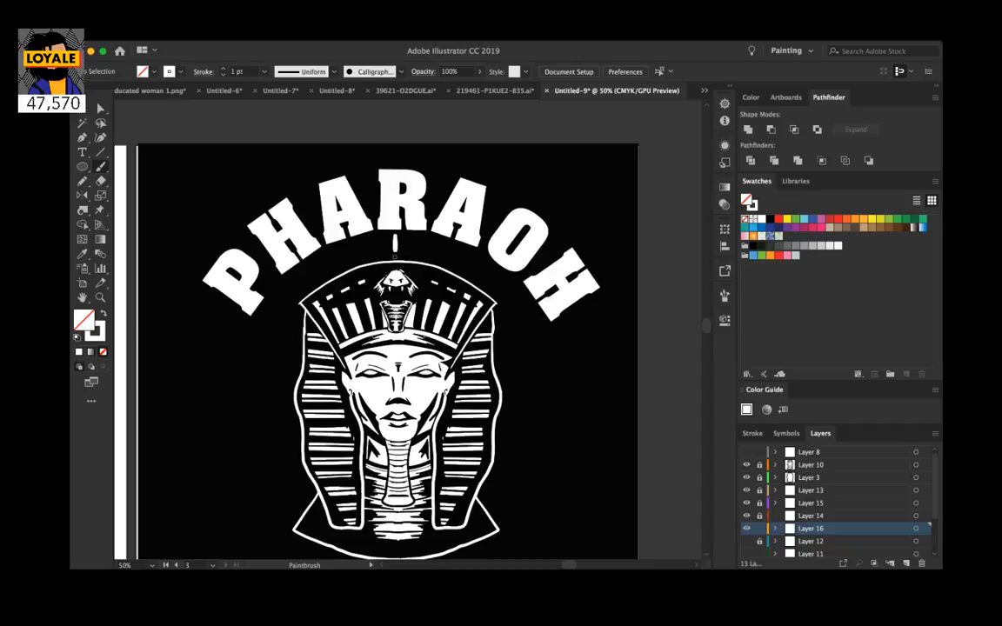
key("super+z")
Step: Paint a short white vertical ray above the cobra, between the R of PHARAOH and the headdress outline, redoing it once
key("super+equal")
key("super+equal")
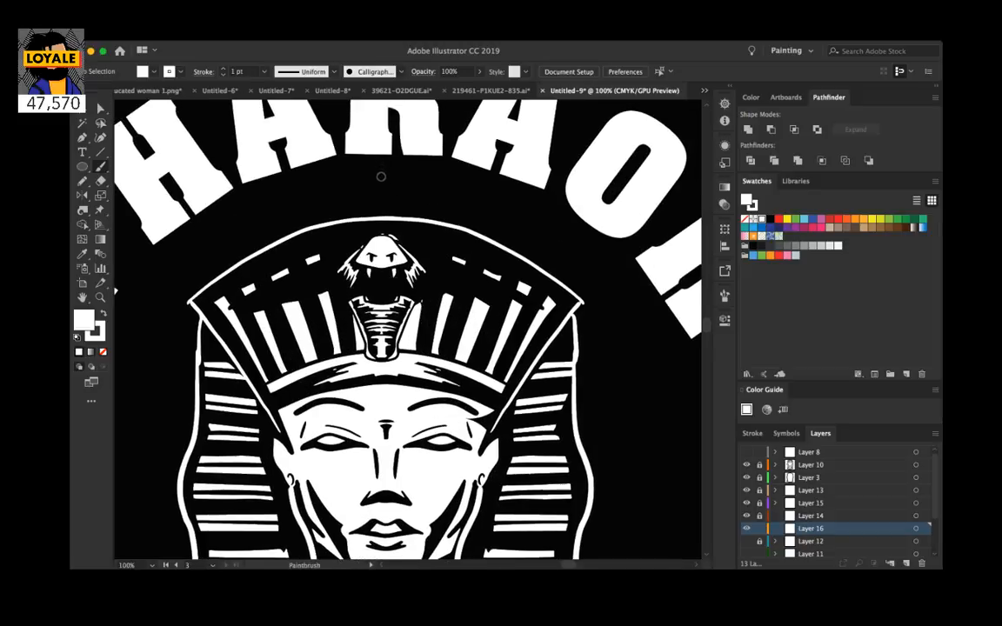
left_click_drag(380, 162, 381, 201)
key("v")
key("super+z")
left_click_drag(383, 167, 385, 202)
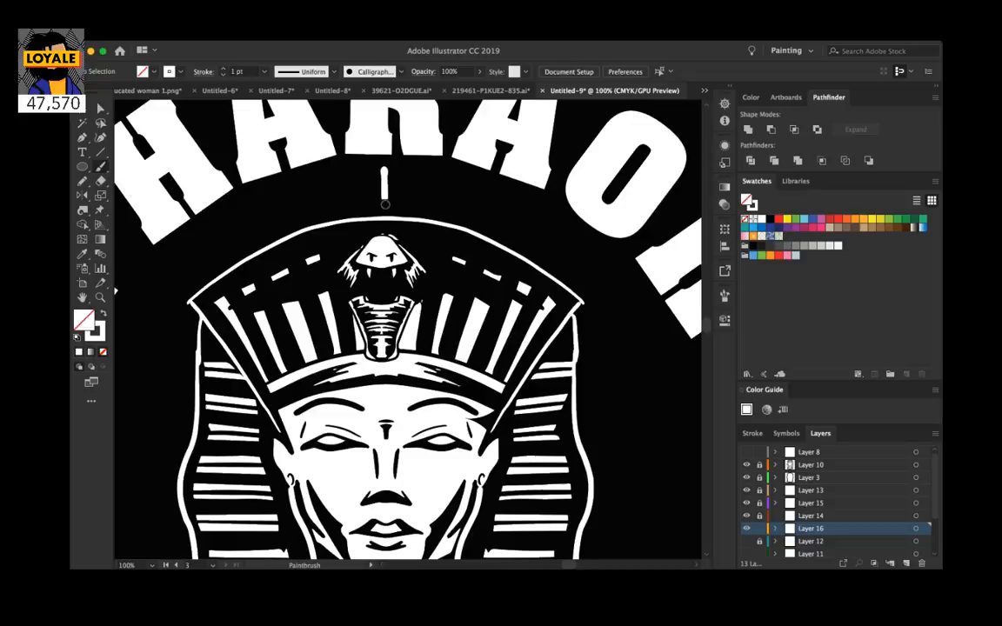
Step: Undo the last ray and repaint a short white vertical ray between the R and the headdress on a new layer above Layer 10
key("super+z")
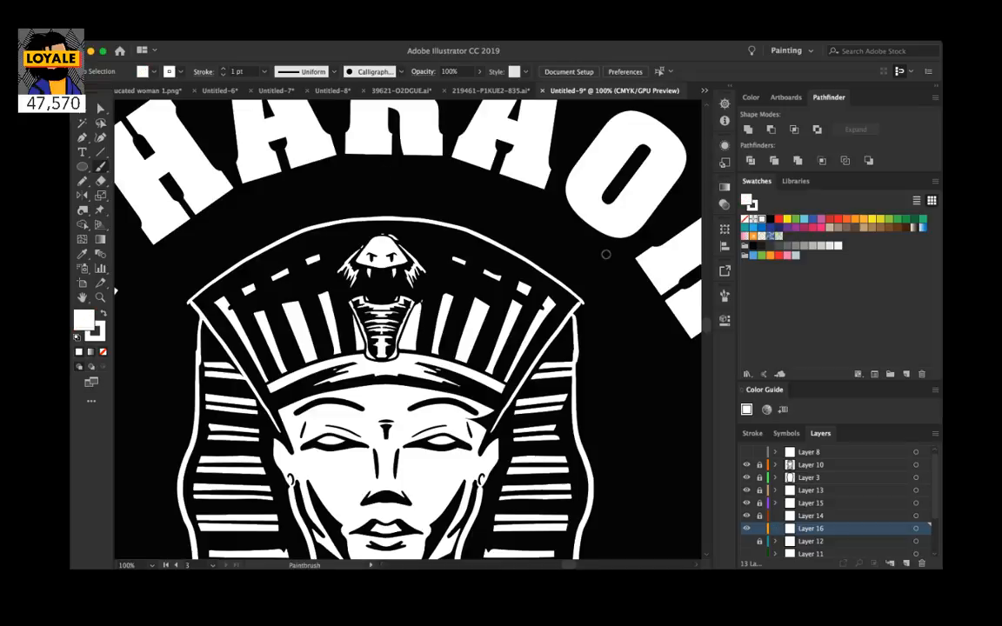
key("super+z")
key("ctrl+l")
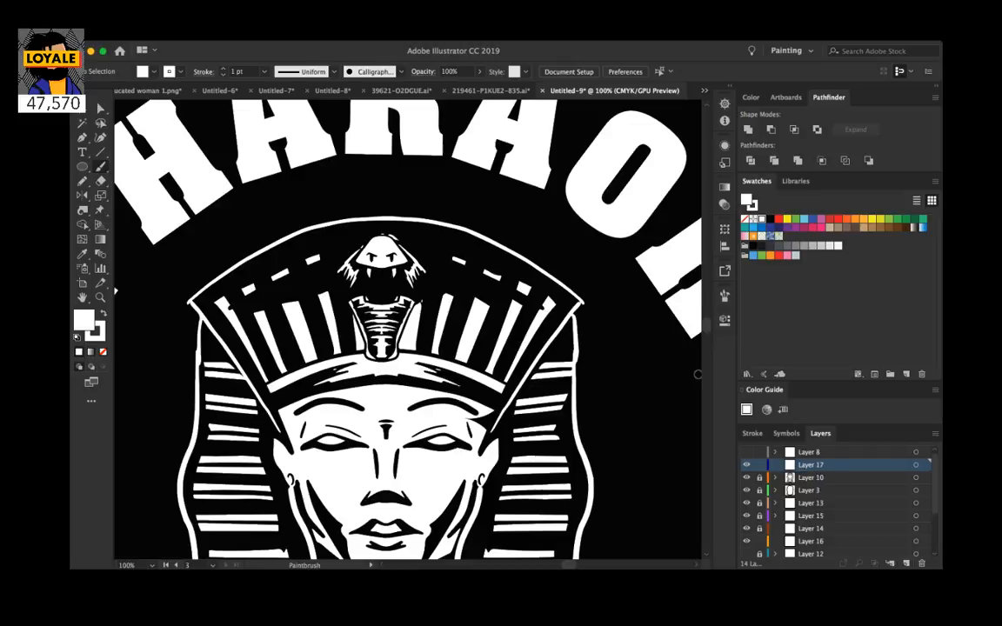
left_click_drag(386, 165, 383, 205)
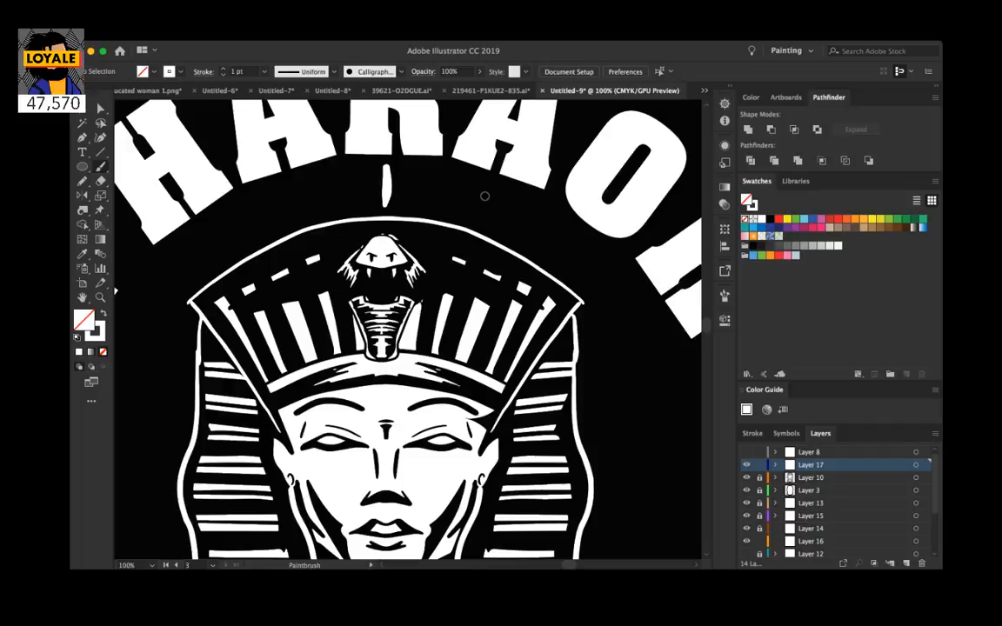
Step: Make a rotated copy of the vertical ray, turned counterclockwise about a pivot at the pharaoh's nose
left_click(102, 109)
left_click(386, 184)
key("r")
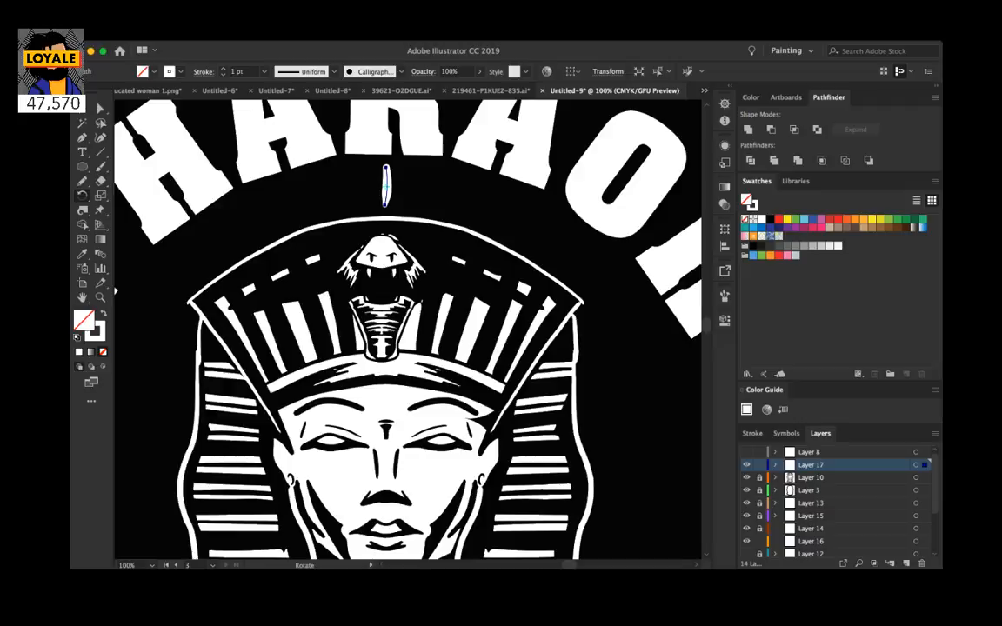
key("super+minus")
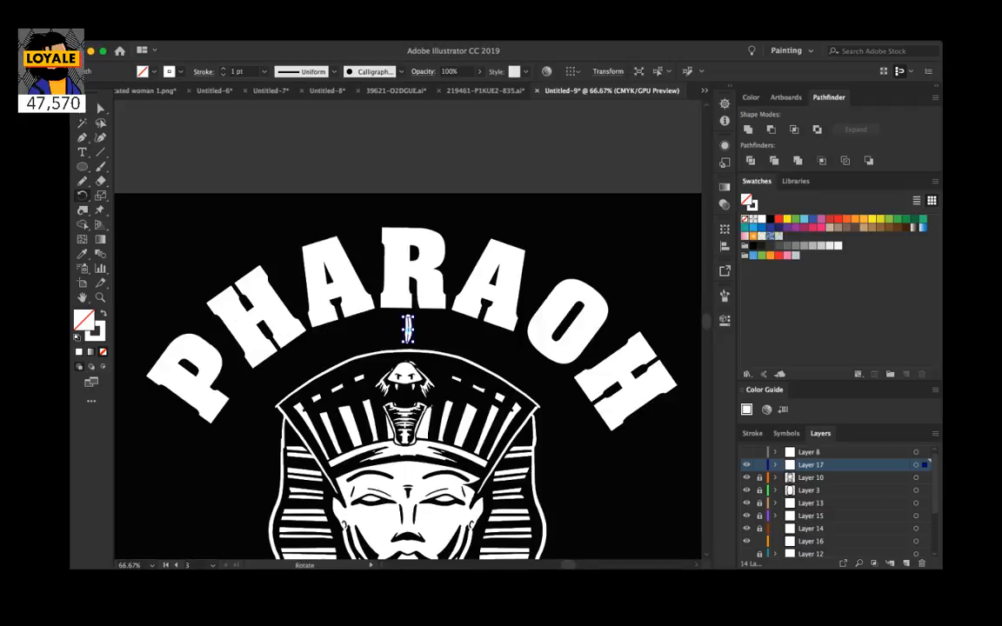
scroll(407, 347, "down", 5)
scroll(407, 347, "up", 2)
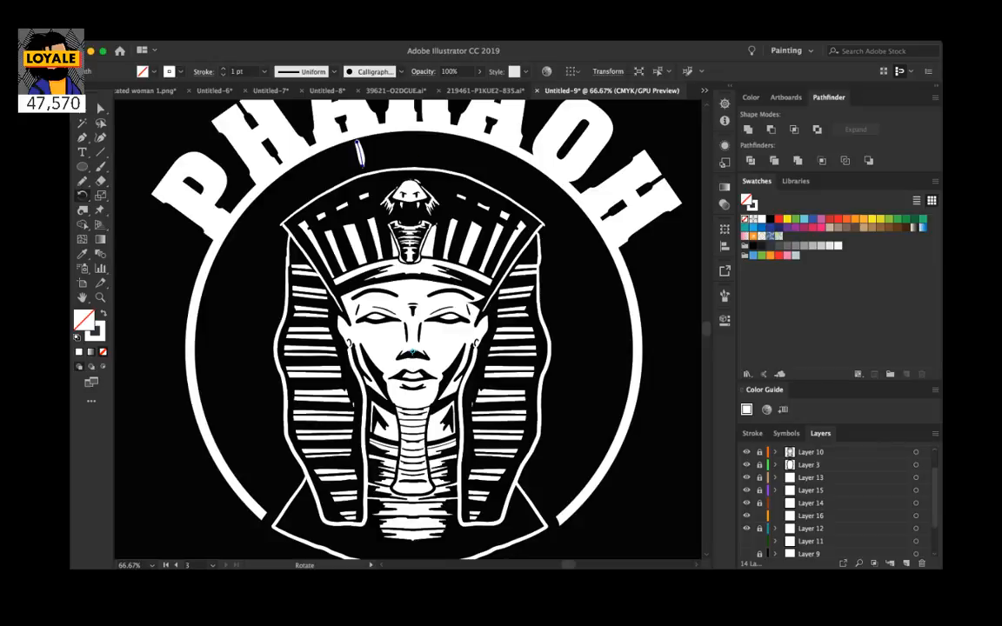
key("alt+Return")
Step: Repeat the rotated ray copy until the rays complete a full circle around the pharaoh
key("super+d")
key("super+d")
key("super+d")
key("super+d")
key("super+d")
key("super+d")
key("super+d")
key("super+d")
key("super+d")
key("super+d")
key("super+d")
key("super+d")
key("super+d")
key("super+d")
key("super+d")
key("super+d")
key("super+d")
key("super+d")
key("super+d")
key("super+d")
key("super+d")
key("super+d")
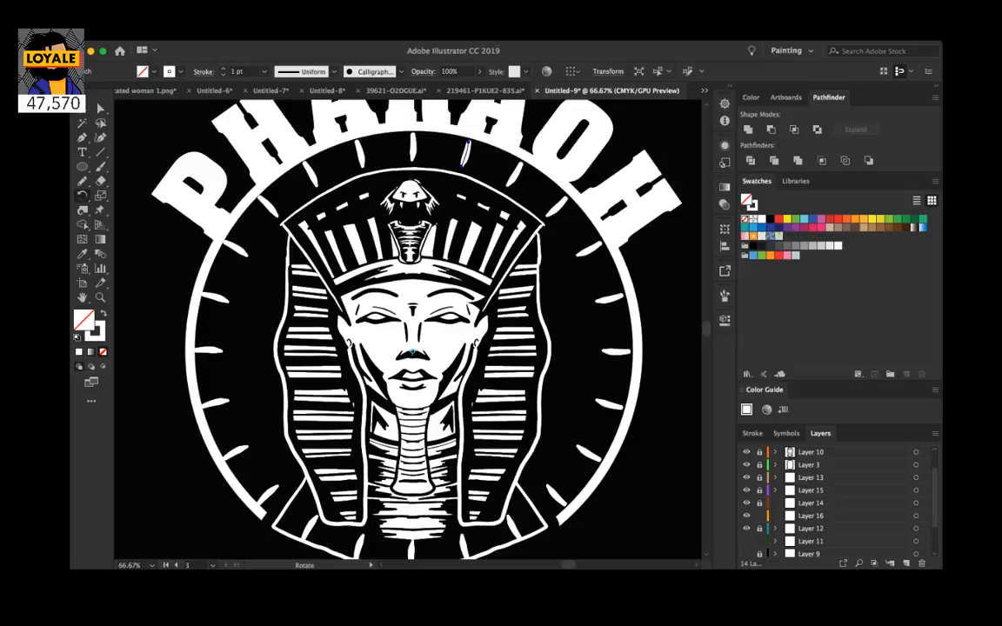
Step: Hide the circular ring on Layer 12 so only the rays surround the pharaoh
left_click(746, 528)
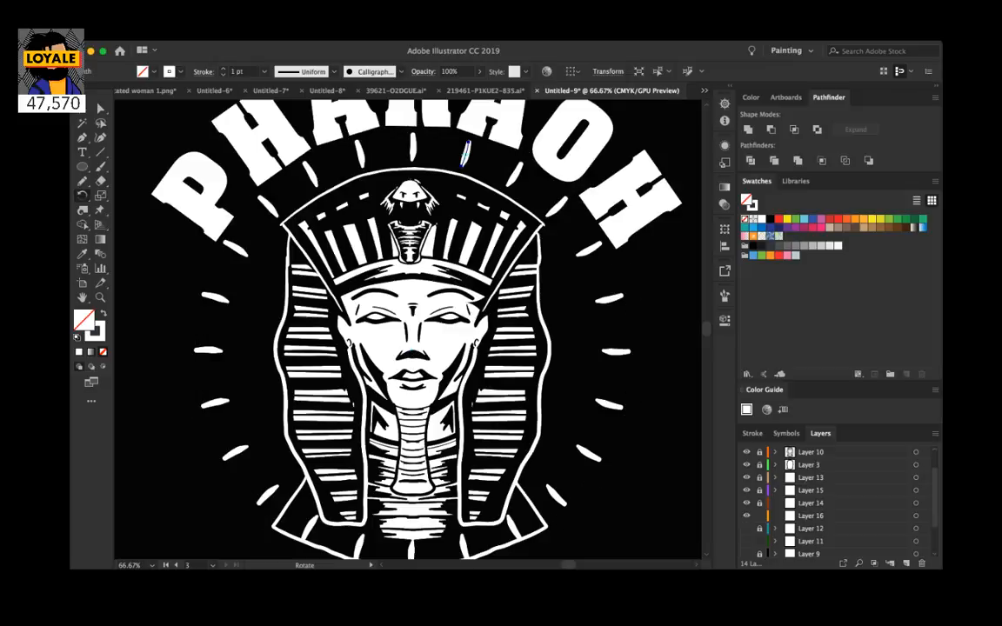
scroll(407, 329, "down", 2)
key("super+minus")
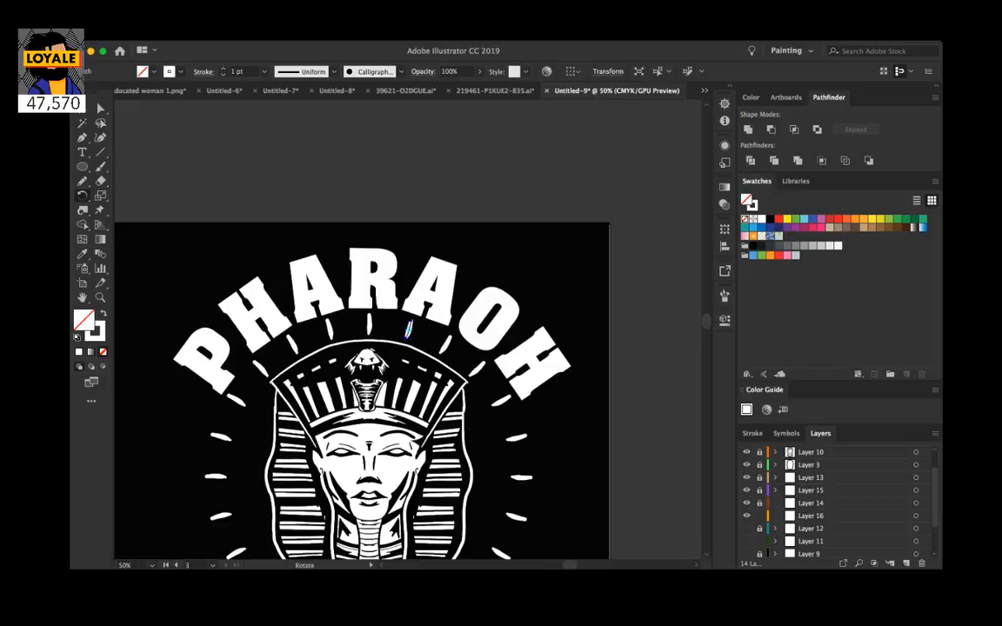
scroll(365, 330, "down", 5)
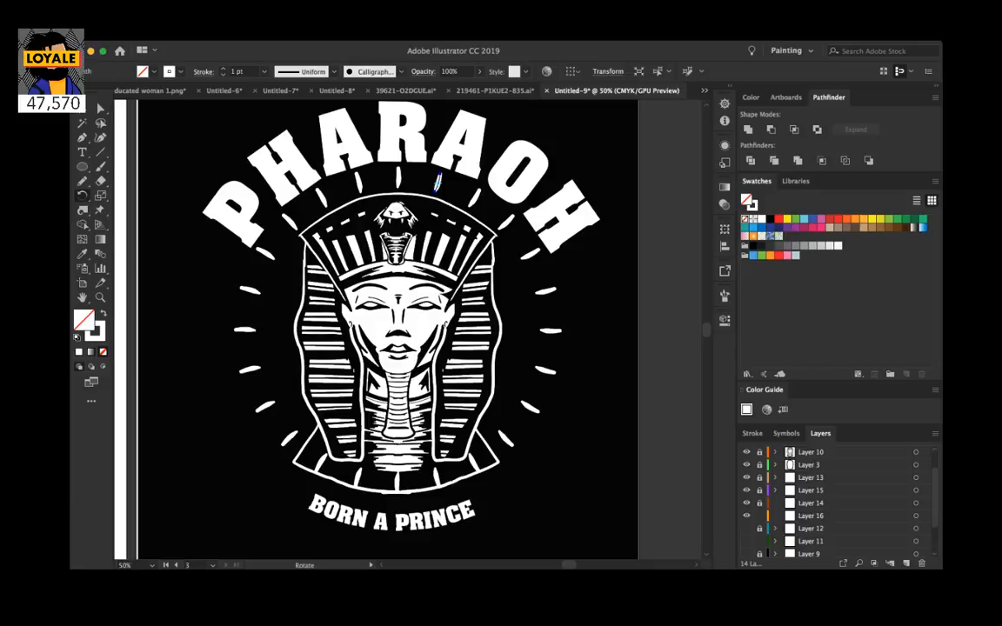
Step: Add a new layer directly above Layer 10, leaving the pharaoh artwork on Layer 10 locked
key("v")
left_click(439, 186)
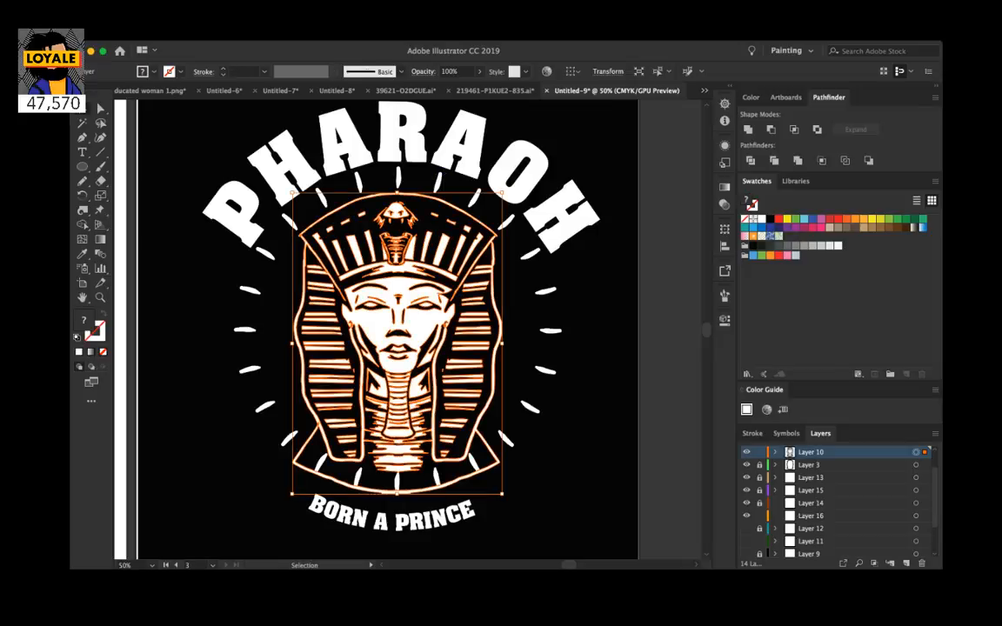
key("super+2")
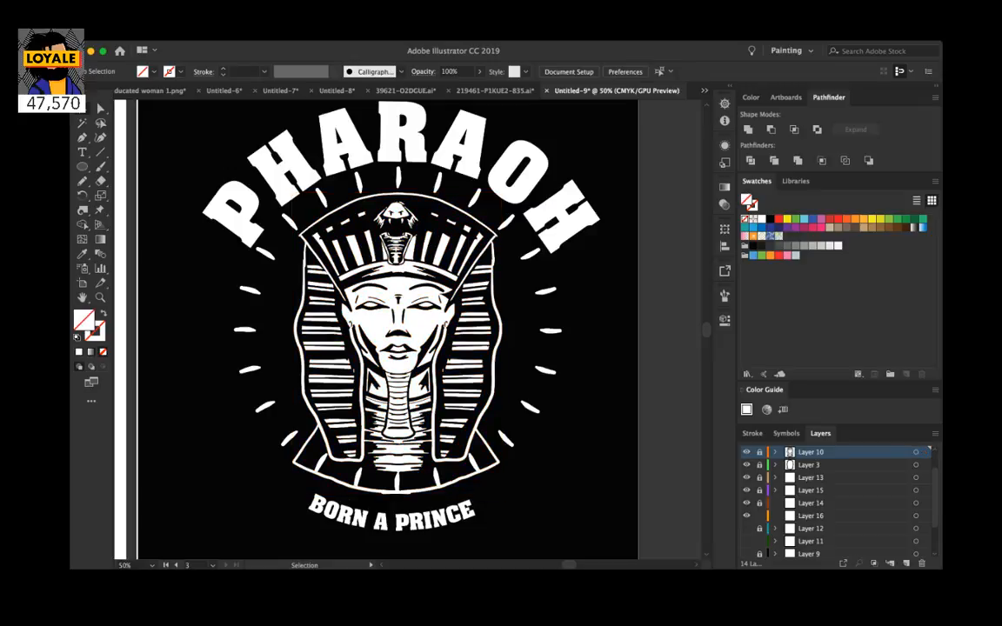
key("super+l")
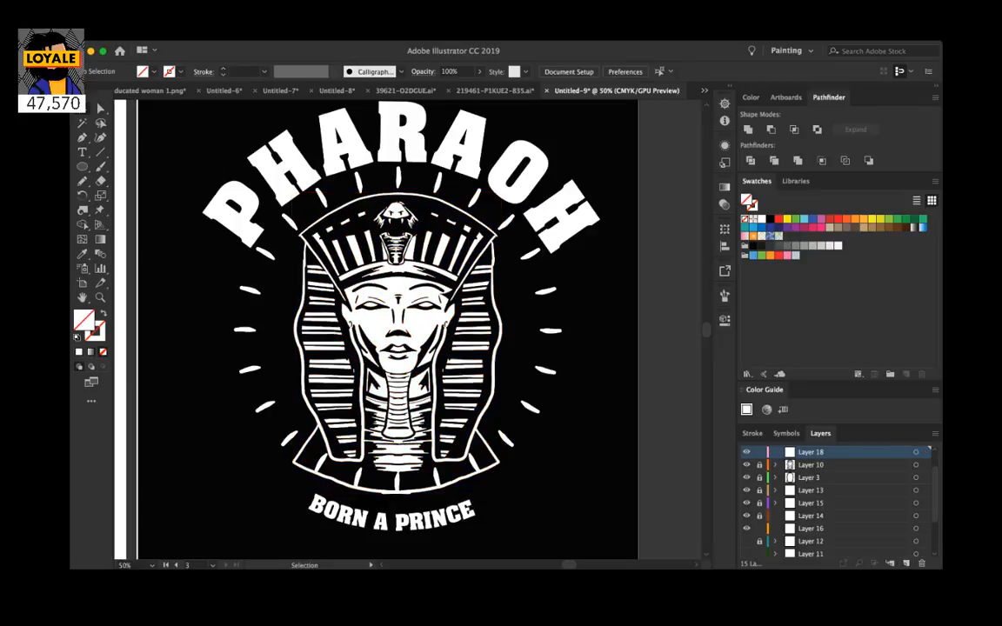
Step: Unlock Layer 10 and Layer 3 and collect both into one new layer
left_click(746, 465)
left_click(746, 464)
left_click(759, 477)
left_click(760, 466)
left_click(835, 466)
left_click(835, 477, "shift")
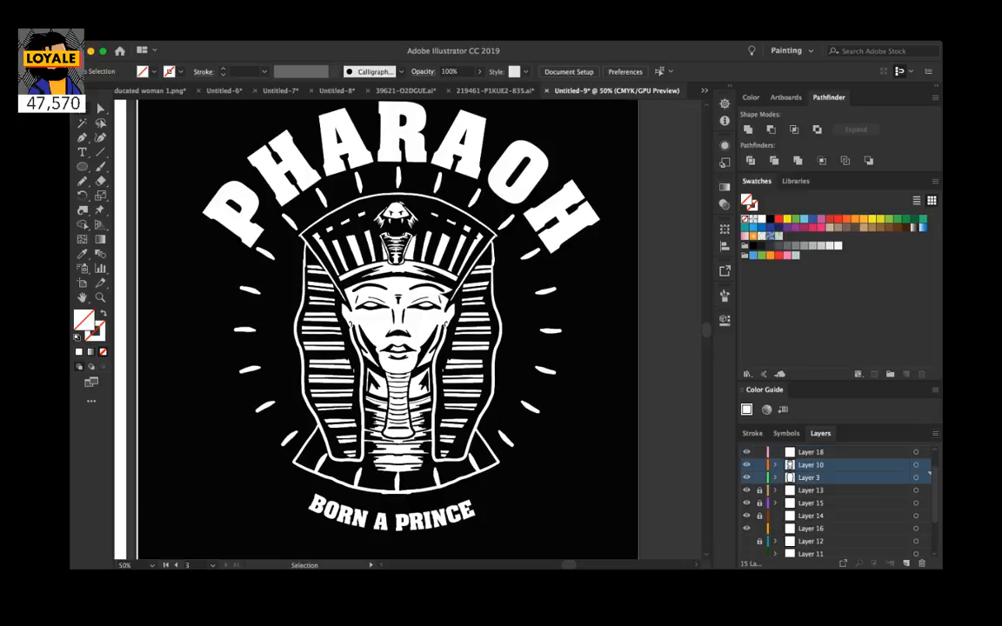
left_click(869, 465)
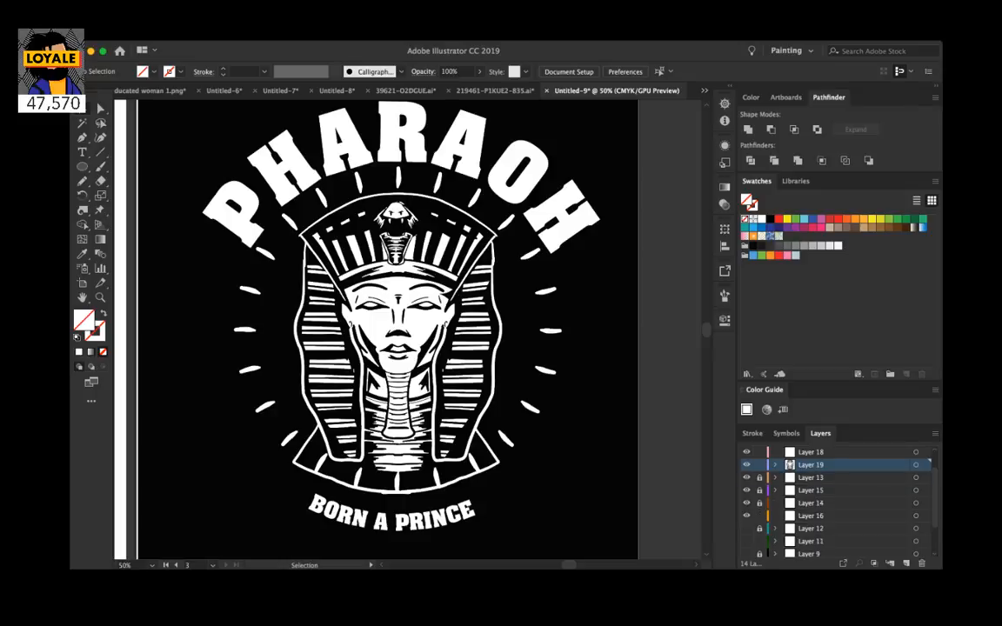
Step: Paste a copy of the pharaoh artwork in place on Layer 18 and hide the original on Layer 19
left_click(915, 464)
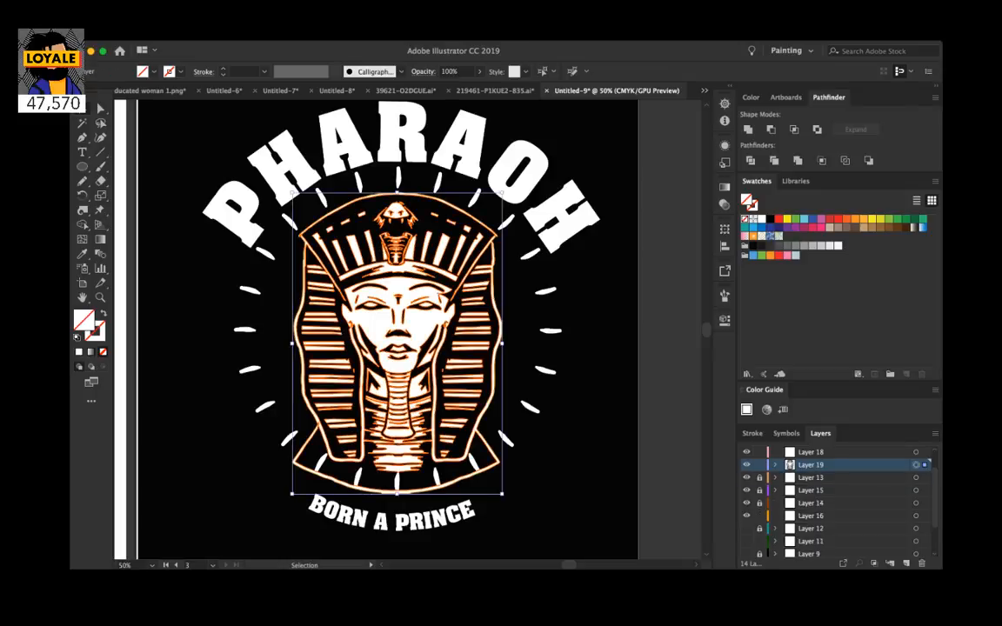
left_click(928, 449)
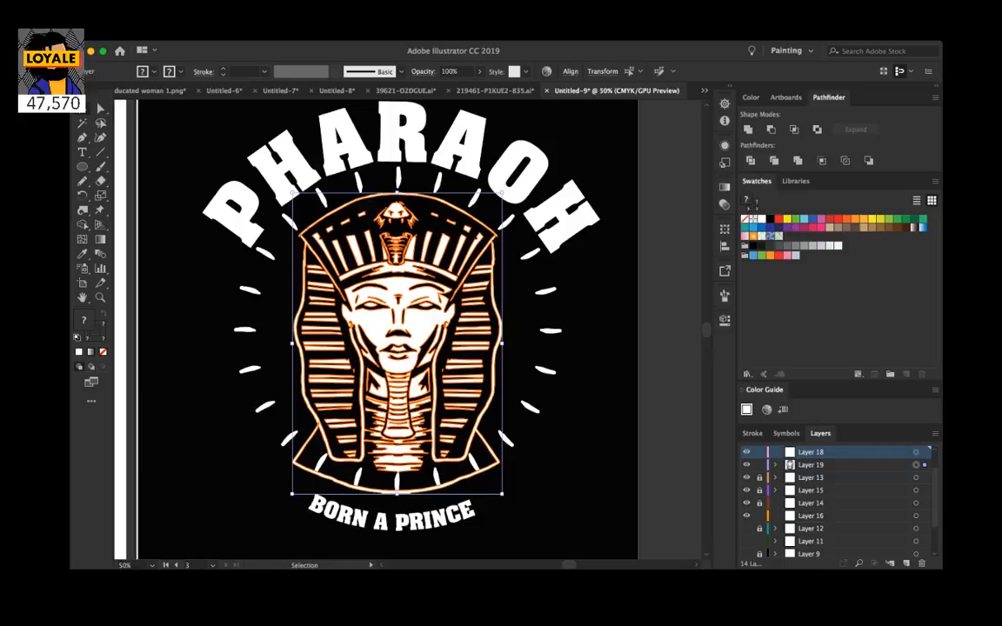
left_click(915, 451)
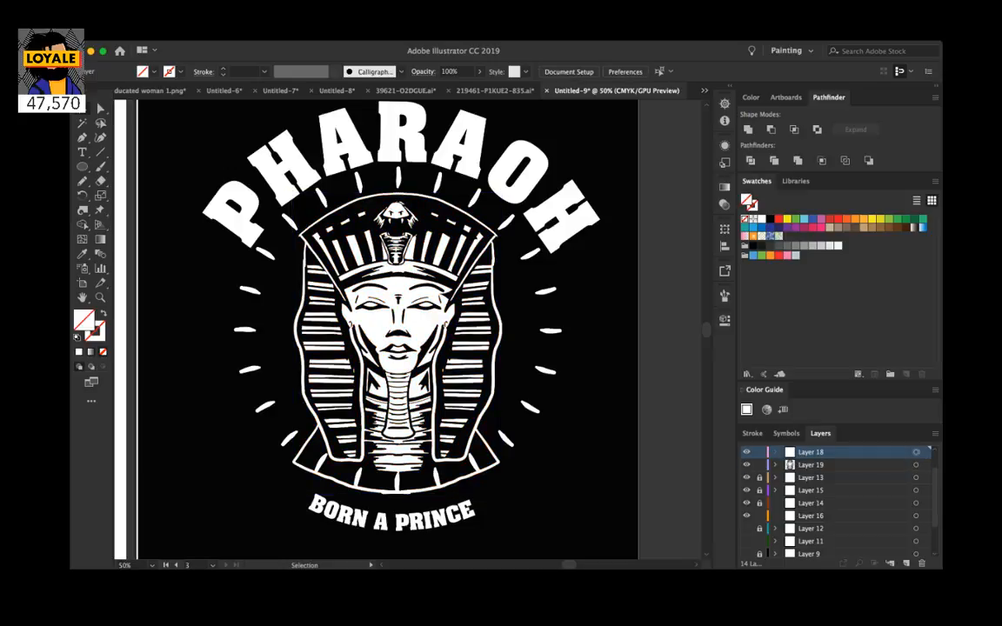
key("super+f")
left_click(746, 465)
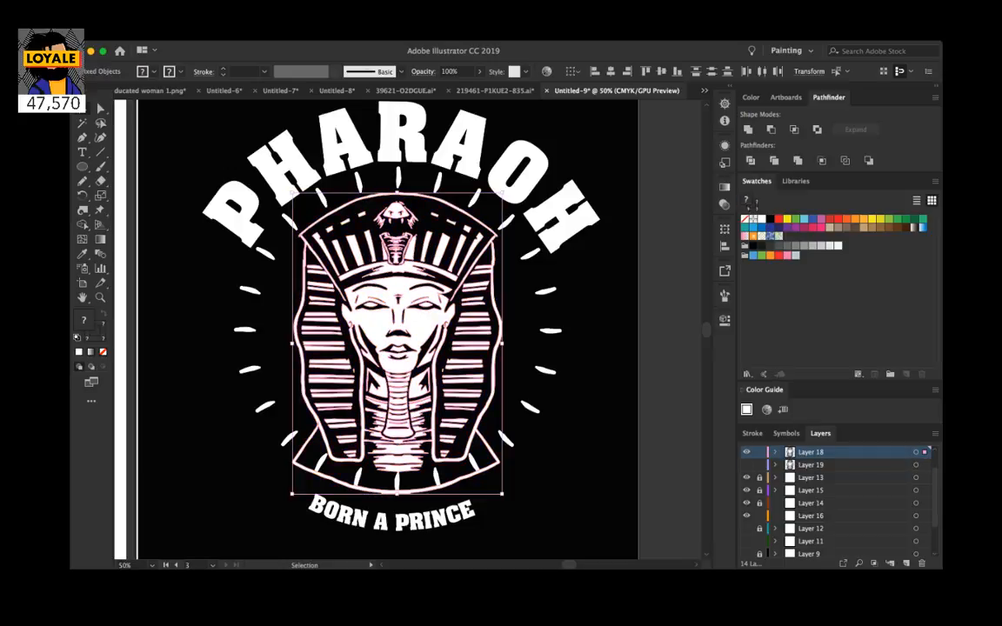
Step: Try scaling the pharaoh copy down proportionally about its centre, and undo the change
left_click_drag(501, 193, 486, 215)
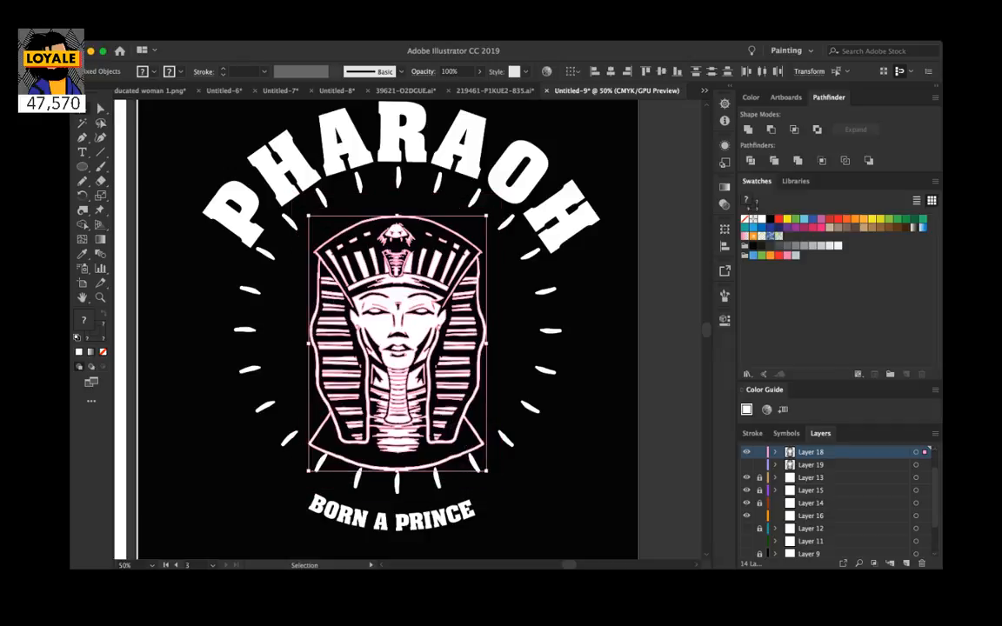
left_click(285, 207)
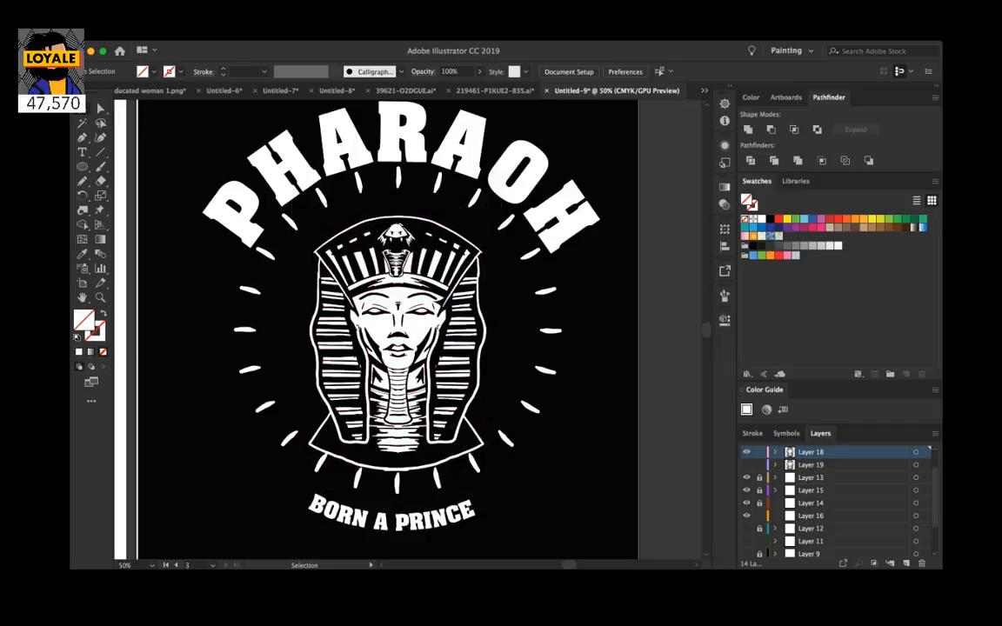
key("a")
key("super+z")
key("super+z")
Step: Scale the pharaoh copy down proportionally about its centre and move it slightly up inside the ring of rays
left_click_drag(502, 494, 484, 466)
left_click_drag(397, 342, 398, 329)
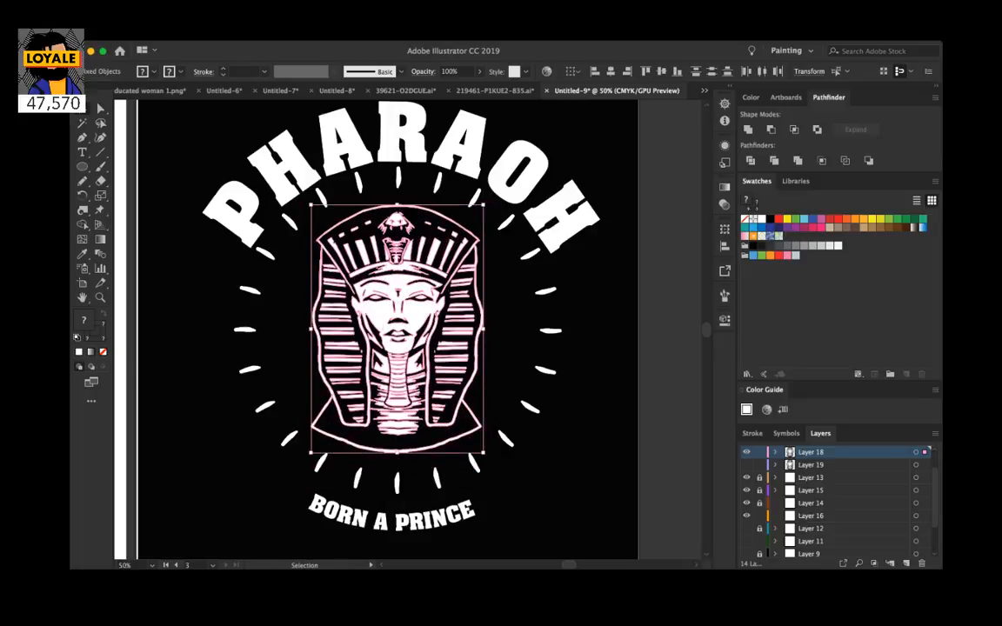
key("super+shift+a")
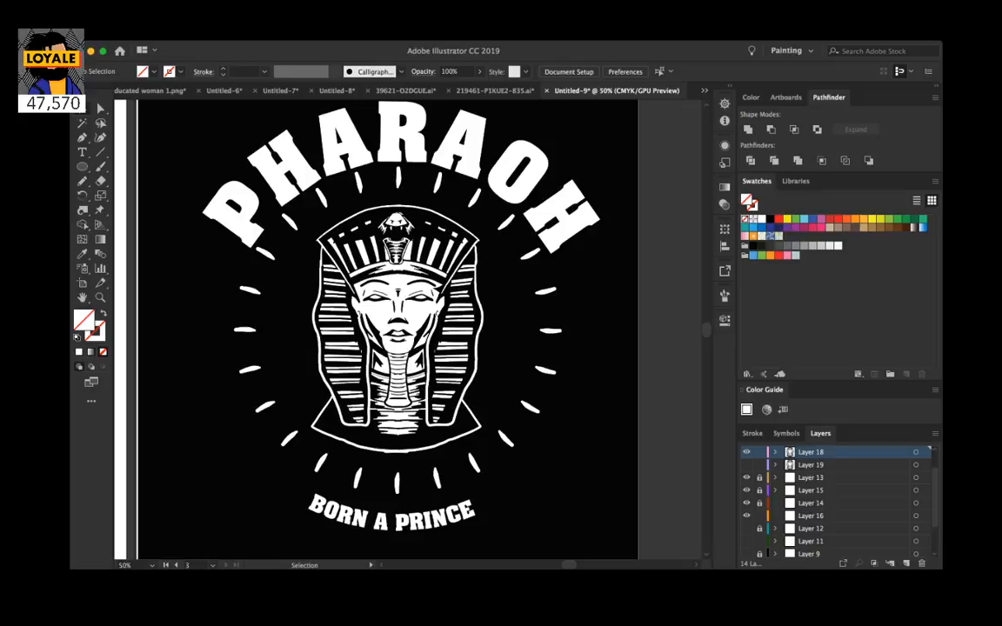
Step: Hide the smaller pharaoh on Layer 18 and show the full-size one on Layer 19, checking the lettering layers' visibility
left_click(746, 451)
left_click(746, 465)
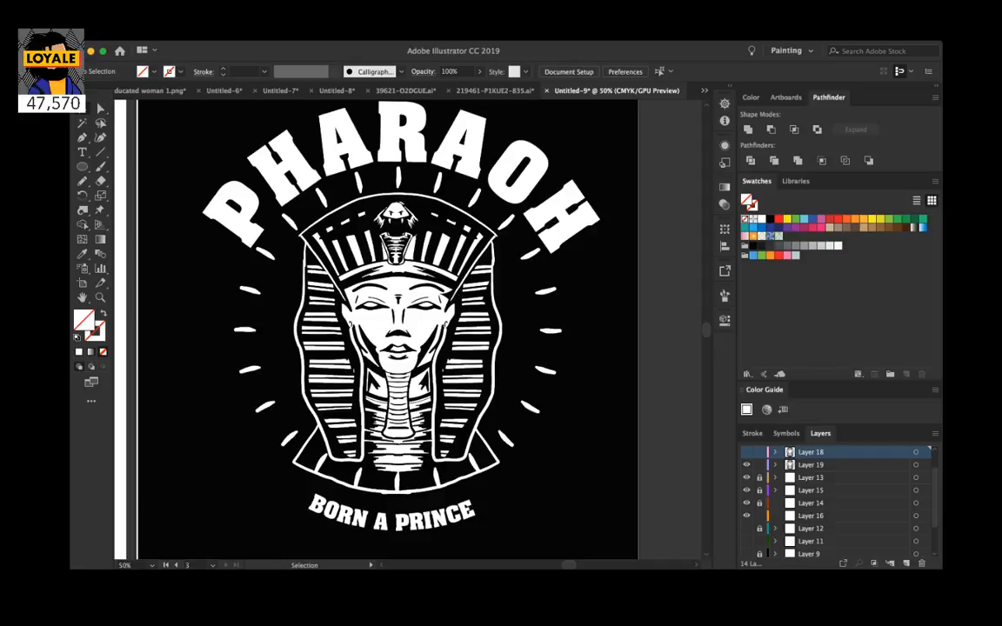
left_click(746, 478)
left_click(746, 477)
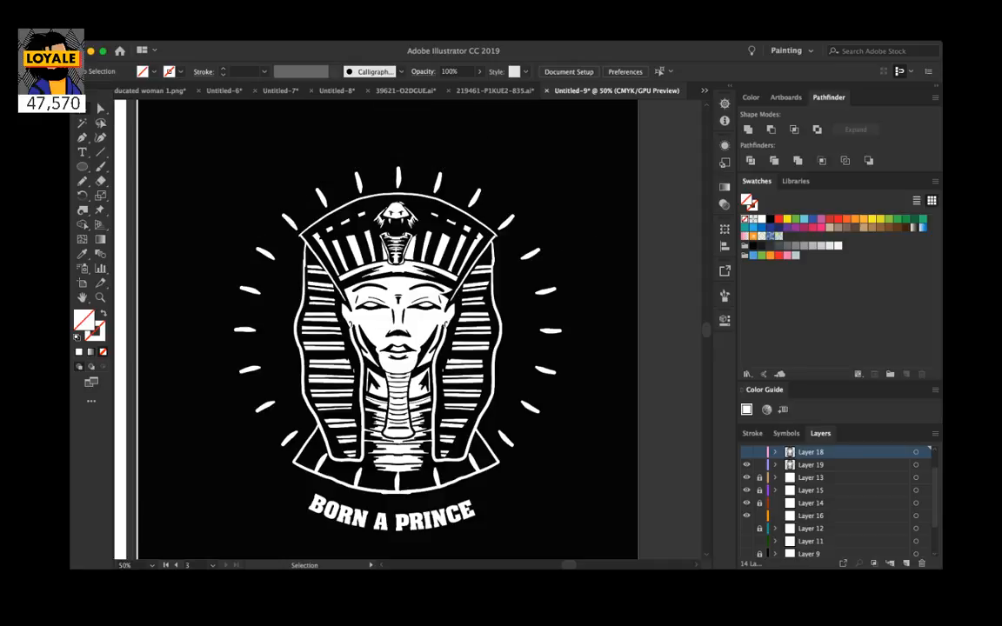
left_click(746, 489)
scroll(835, 503, "up", 1)
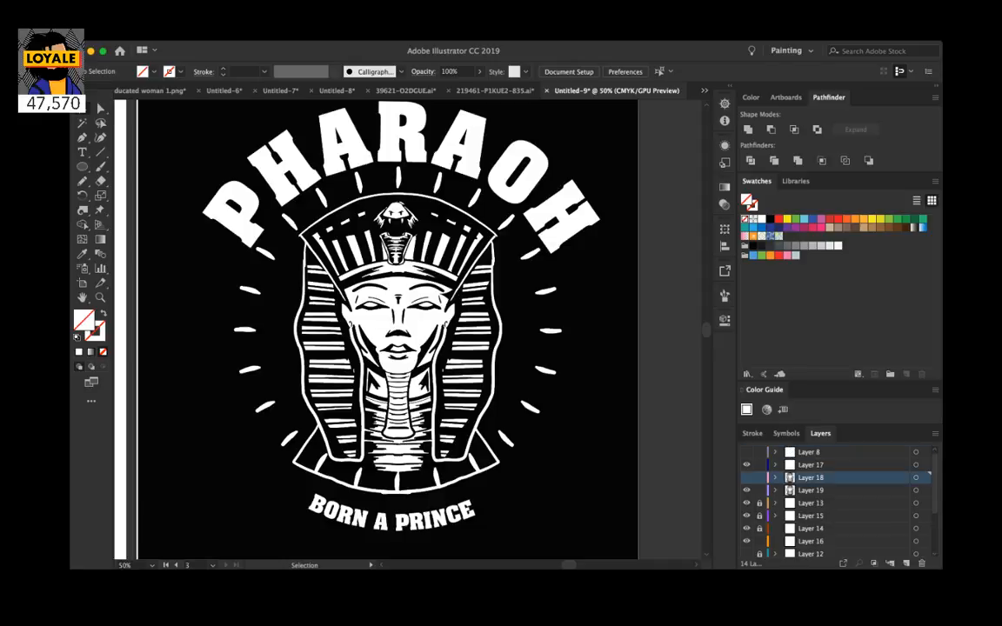
Step: Select all rays on Layer 17 and erase the ones overlapping the collar at the pharaoh's base
left_click(916, 464)
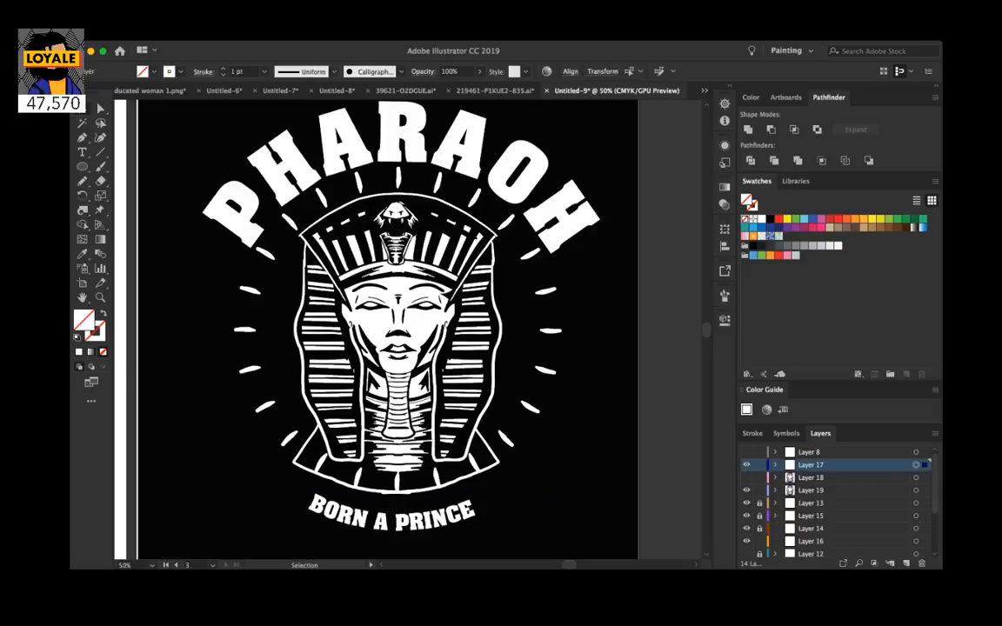
key("b")
key("shift+e")
mouse_move(312, 461)
left_mouse_down()
mouse_move(381, 476)
mouse_move(340, 477)
mouse_move(456, 463)
left_mouse_up()
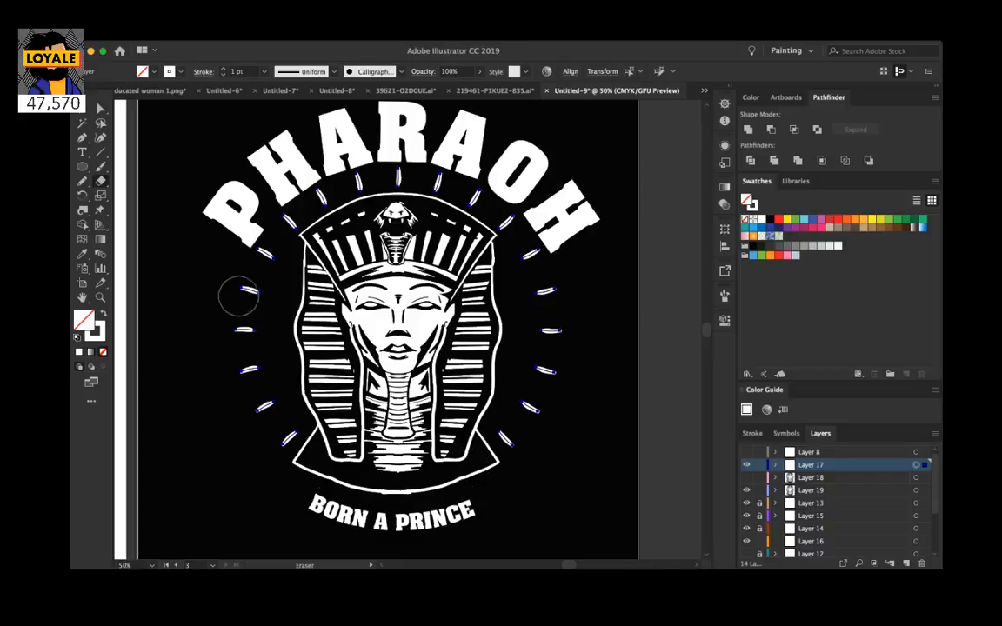
left_click(82, 108)
key("super+shift+a")
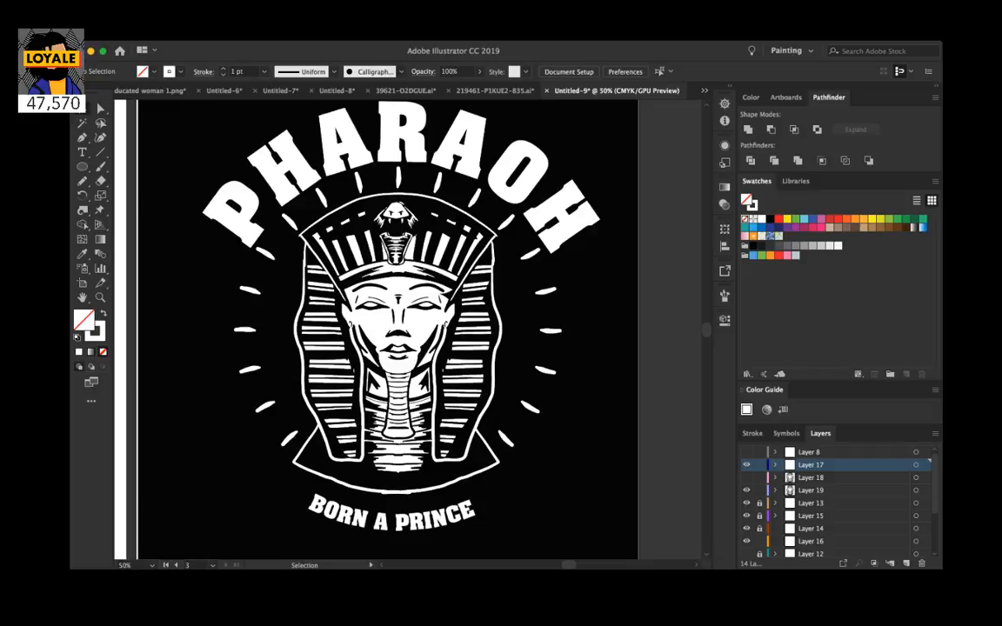
Step: Lock Layer 19 and Layer 17, keeping Layer 18 hidden, and add a new layer above Layer 17
left_click(746, 477)
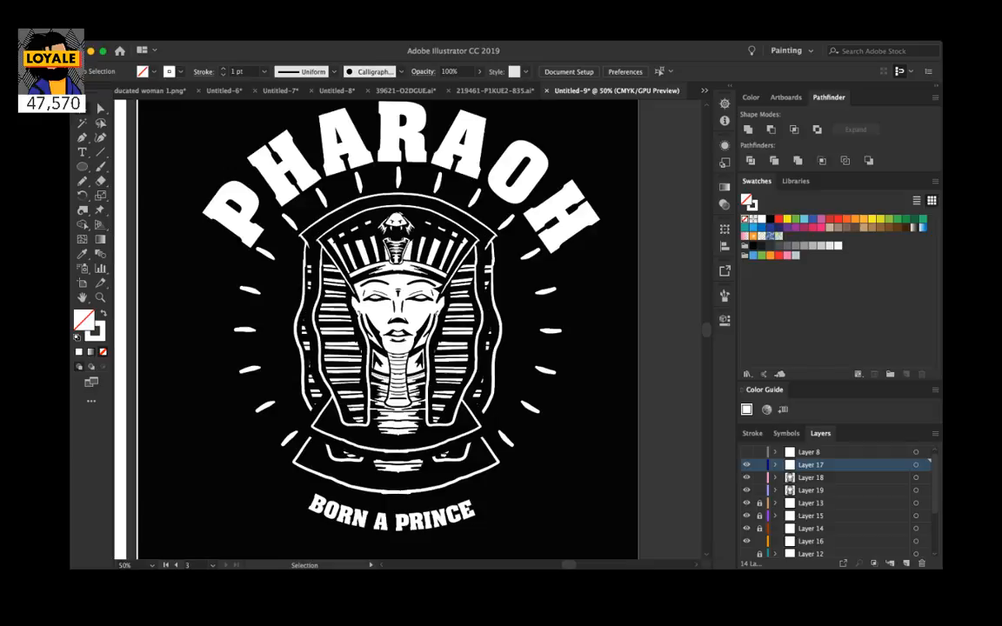
left_click(746, 477)
left_click(759, 490)
left_click(759, 465)
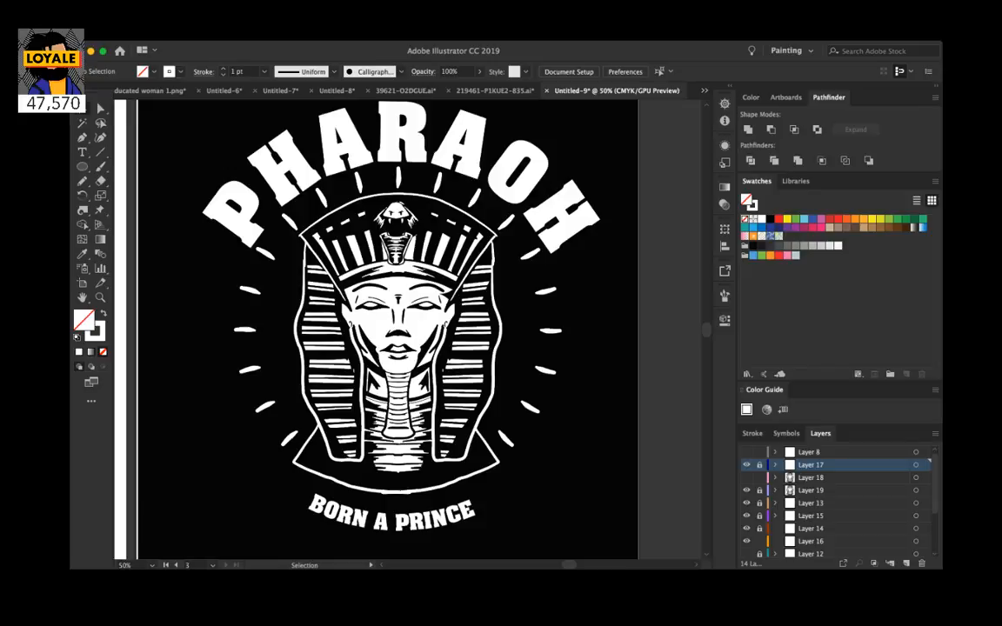
left_click(906, 563)
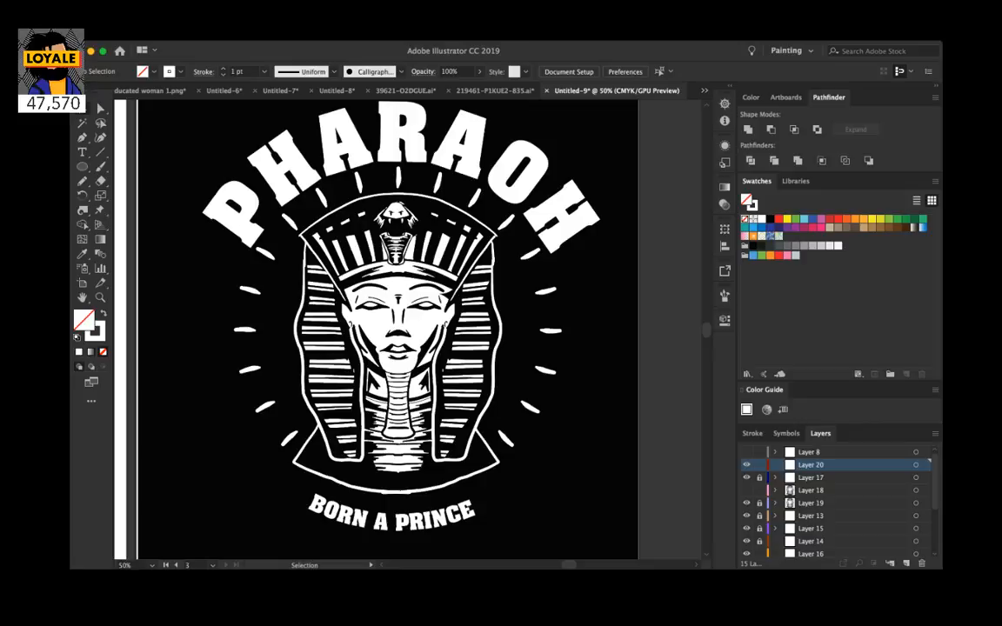
Step: Paint a shorter white ray between the top centre ray and its left neighbour on the new layer, redoing it once
key("super+equal")
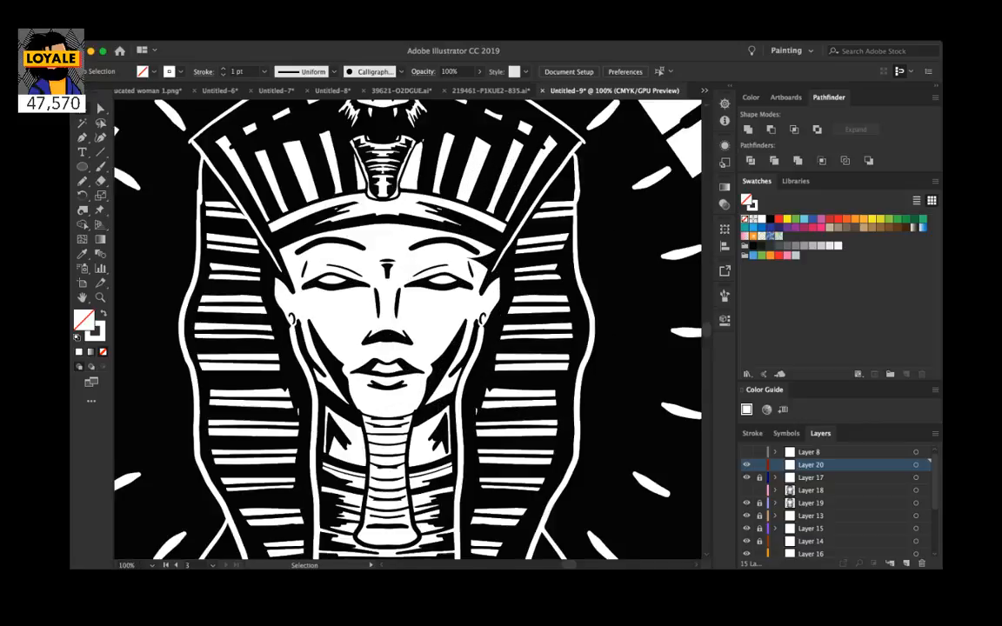
scroll(407, 328, "up", 5)
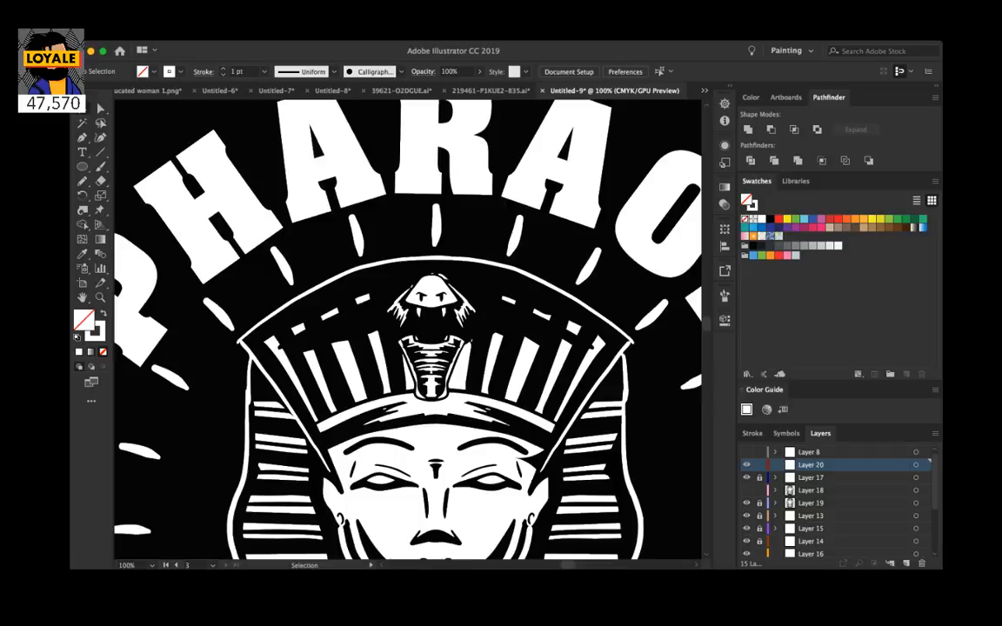
key("b")
left_click_drag(391, 212, 397, 231)
key("super+z")
left_click_drag(393, 219, 401, 243)
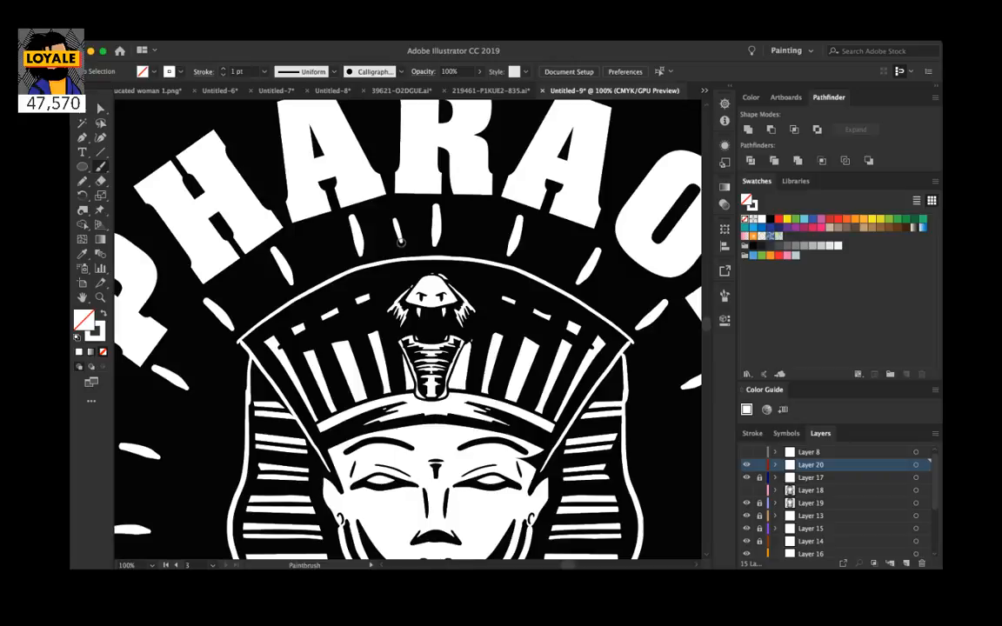
Step: Rotate a copy of the short ray about the centre of the pharaoh's face and repeat it into a full circle
key("v")
left_click(398, 231)
key("super+minus")
key("super+minus")
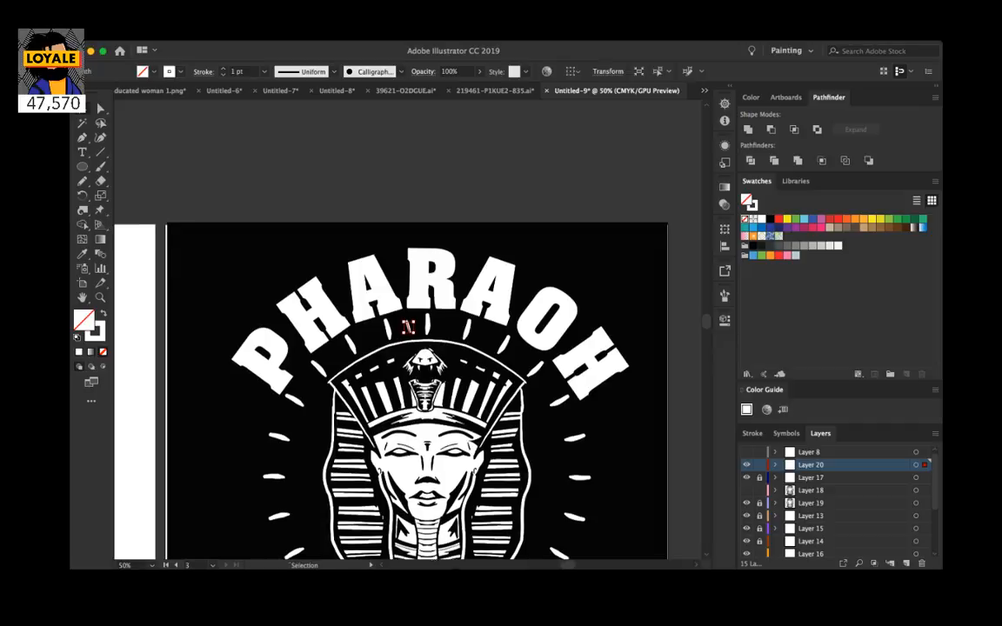
scroll(407, 330, "down", 4)
key("r")
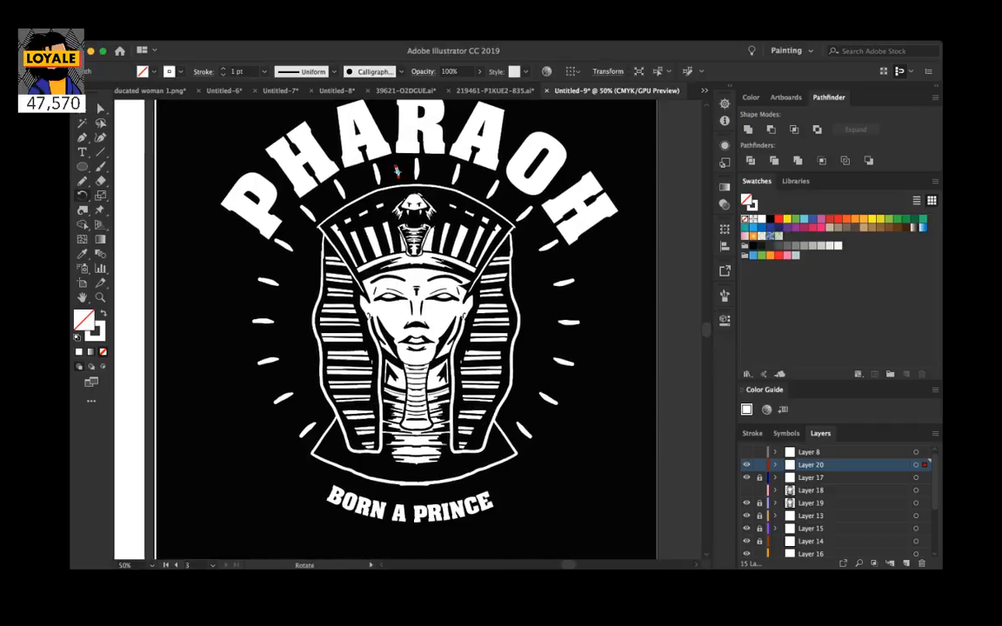
left_click(417, 330)
left_click_drag(398, 171, 356, 181)
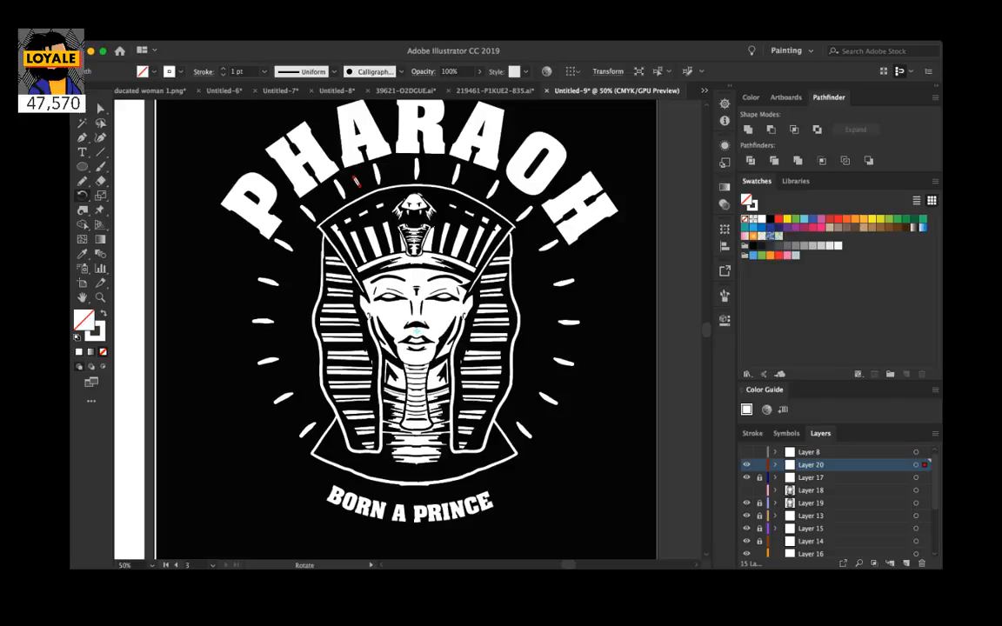
key("super+d")
key("super+d")
key("super+d")
key("super+d")
key("super+d")
key("super+d")
key("super+d")
mouse_move(287, 427)
left_mouse_down()
mouse_move(358, 479)
mouse_move(455, 486)
mouse_move(539, 427)
mouse_move(574, 354)
mouse_move(561, 261)
mouse_move(521, 213)
mouse_move(439, 171)
left_mouse_up()
Step: Select all the short rays on Layer 20 and scale their ring down slightly, fitting it between the longer rays
key("v")
left_click(915, 464)
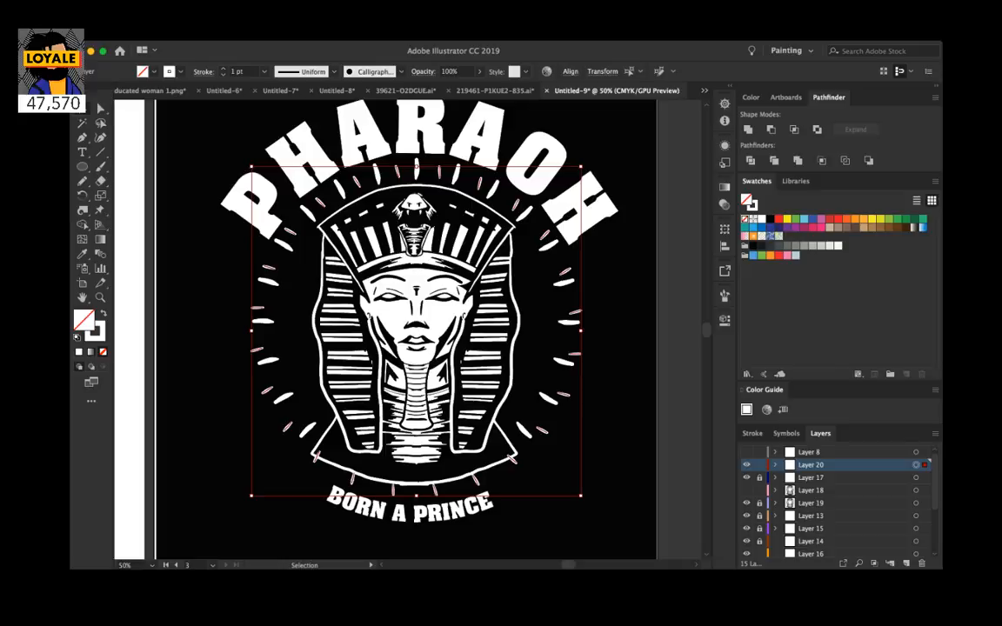
left_click_drag(581, 495, 563, 476)
key("super+z")
left_click_drag(251, 495, 264, 481)
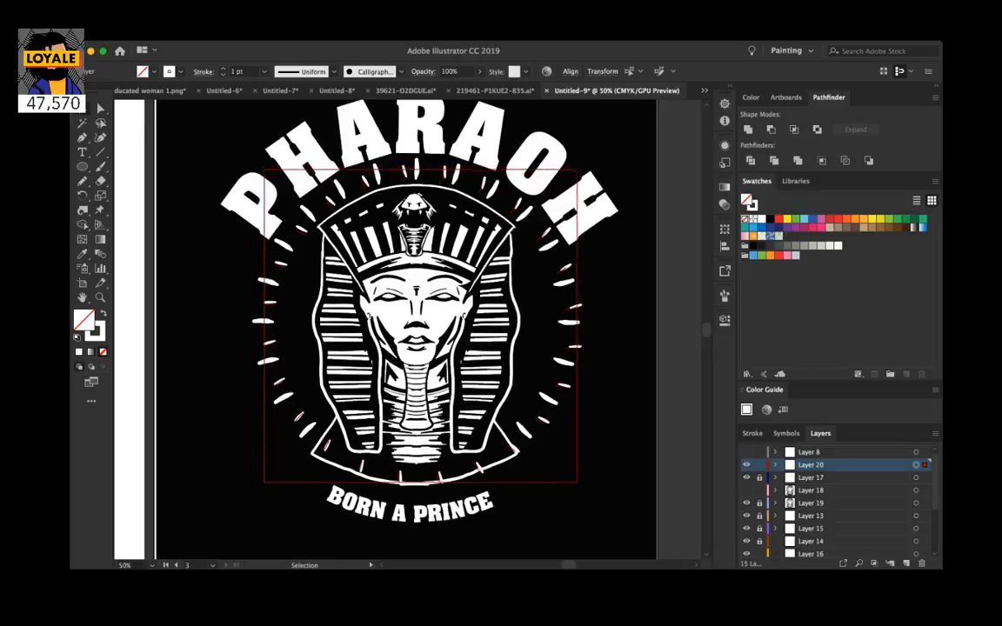
left_click_drag(580, 483, 572, 474)
key("super+shift+a")
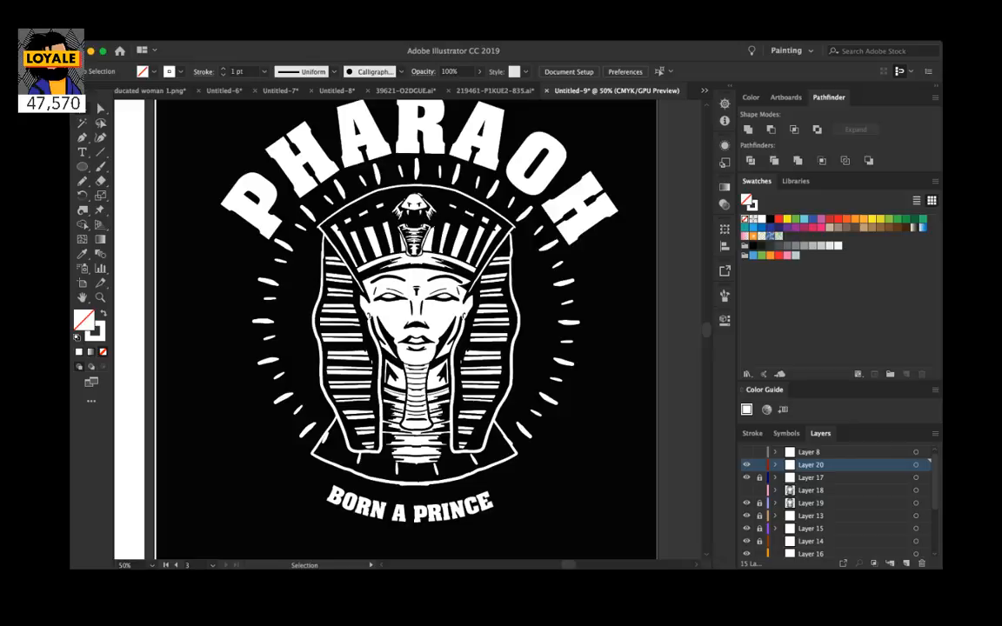
Step: Select the short rays on Layer 20 and erase the ones overlapping the collar at the pharaoh's base
left_click(916, 464)
key("shift+e")
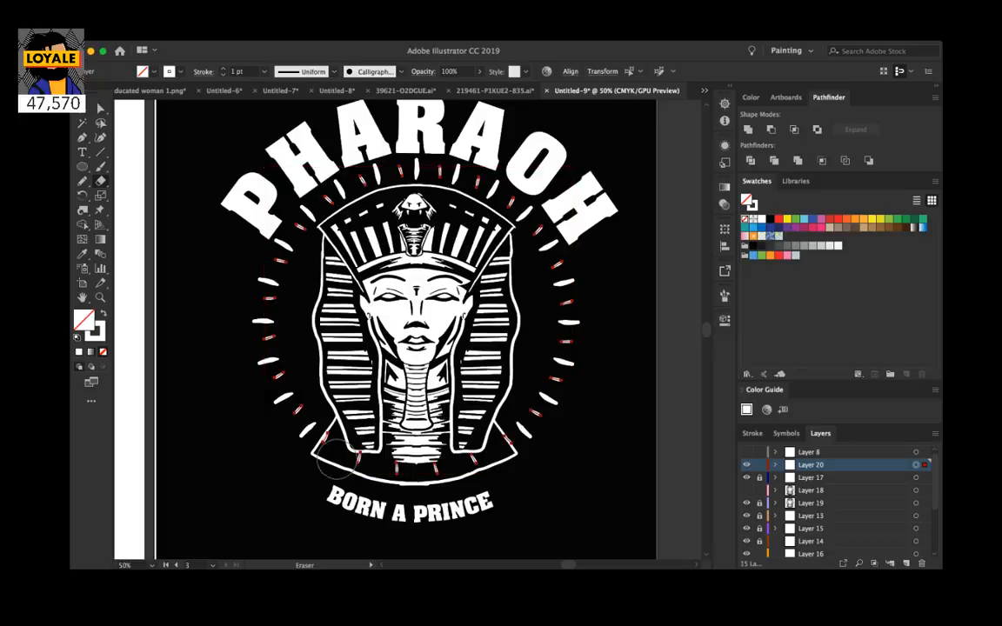
mouse_move(326, 439)
left_mouse_down()
mouse_move(380, 459)
mouse_move(456, 413)
left_mouse_up()
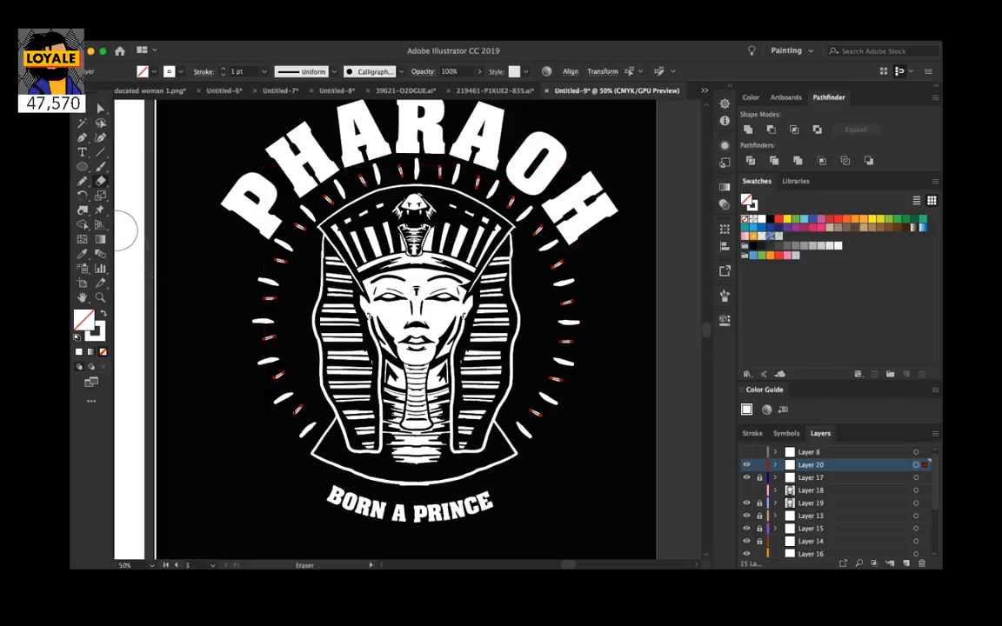
key("v")
key("super+shift+a")
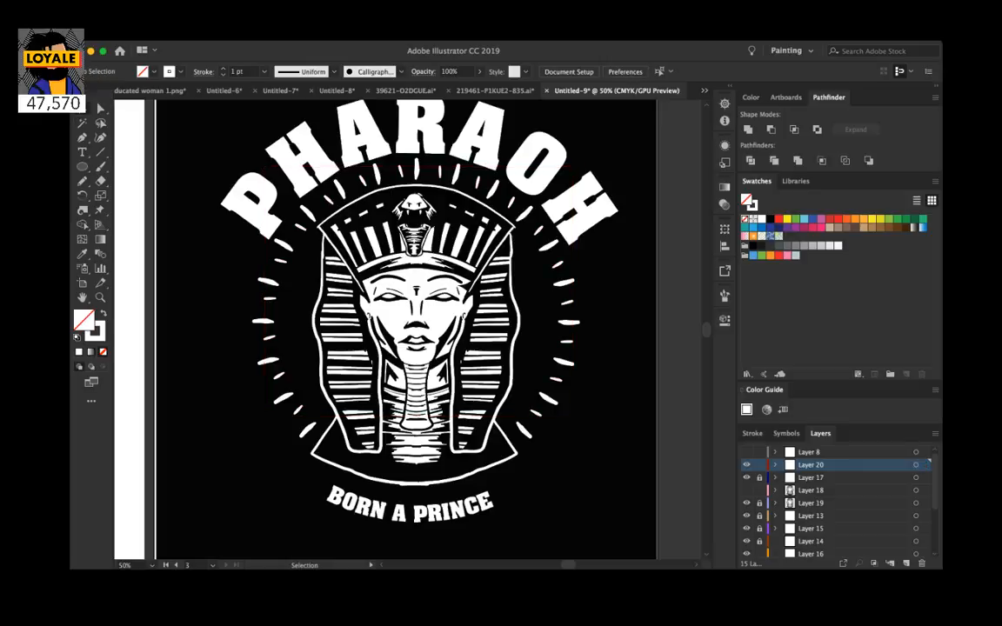
scroll(408, 328, "up", 2)
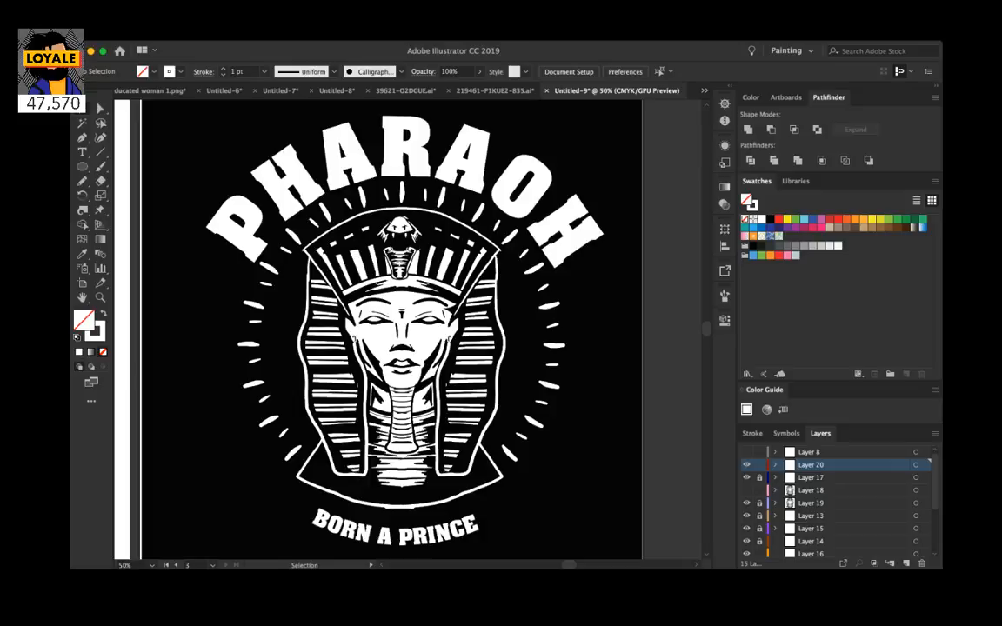
Step: Lock Layer 20 and add a new layer above it
left_click(759, 464)
left_click(905, 564)
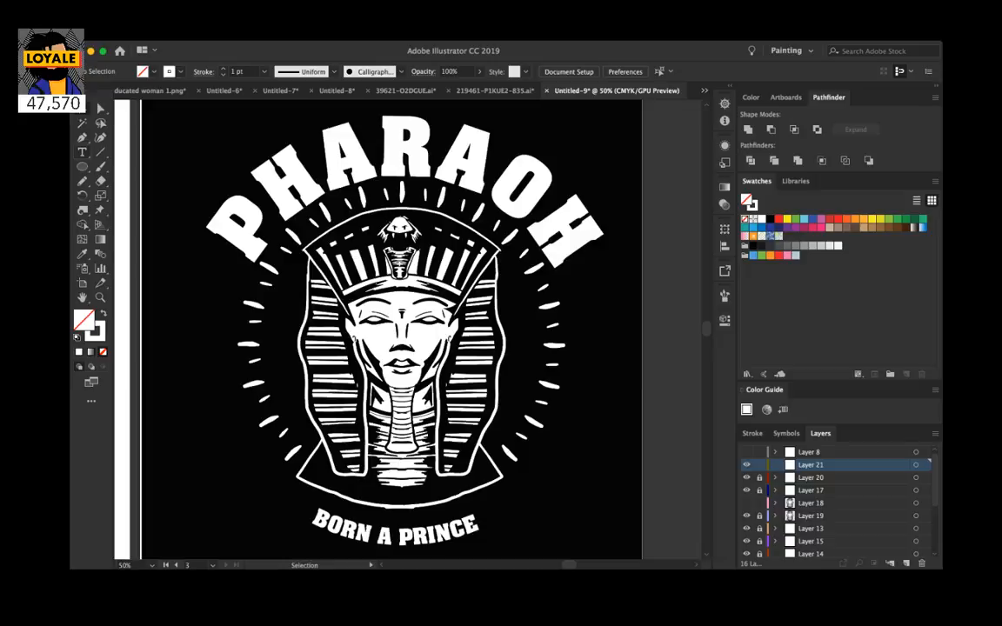
key("t")
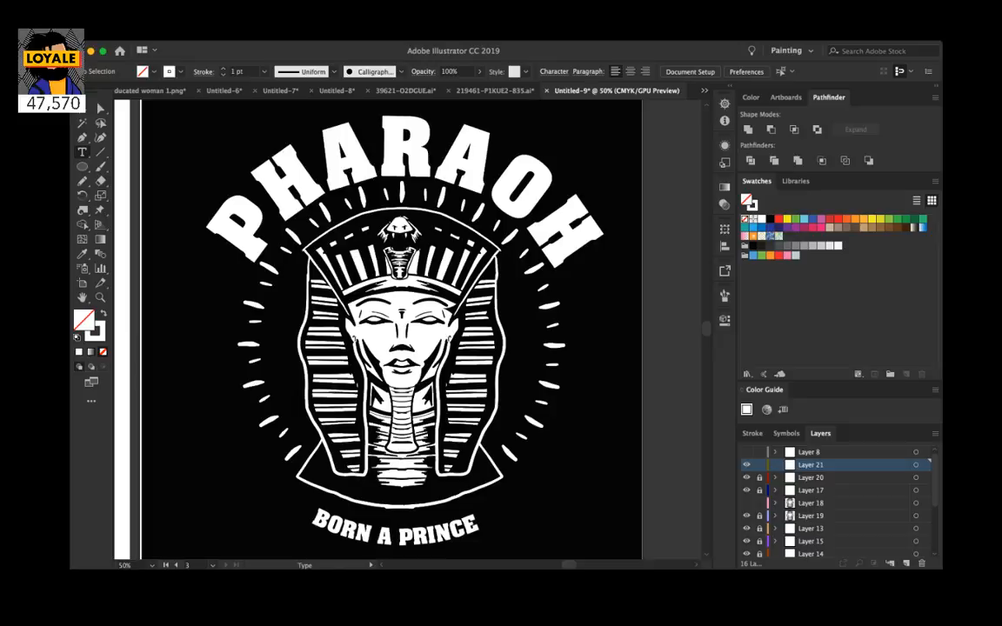
scroll(392, 330, "down", 2)
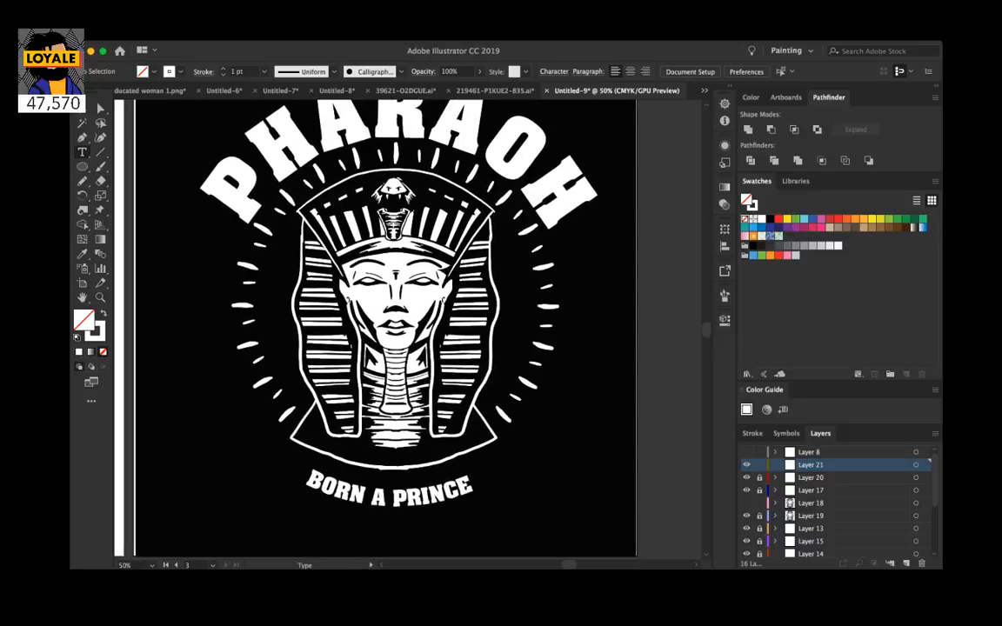
scroll(391, 330, "down", 1)
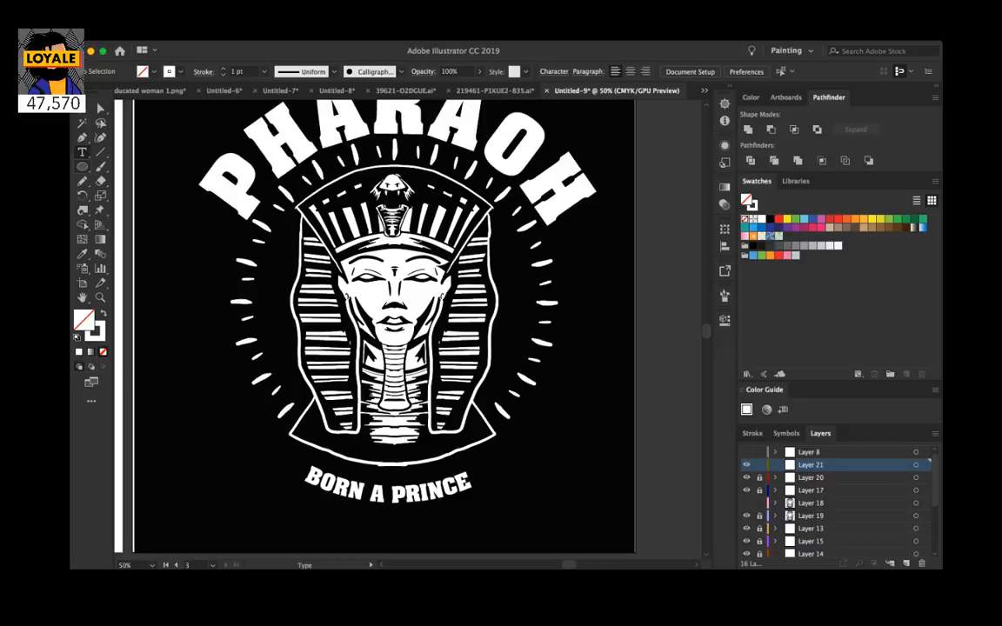
Step: Draw a small circle with white fill and no stroke, and place it just after the word PRINCE
key("l")
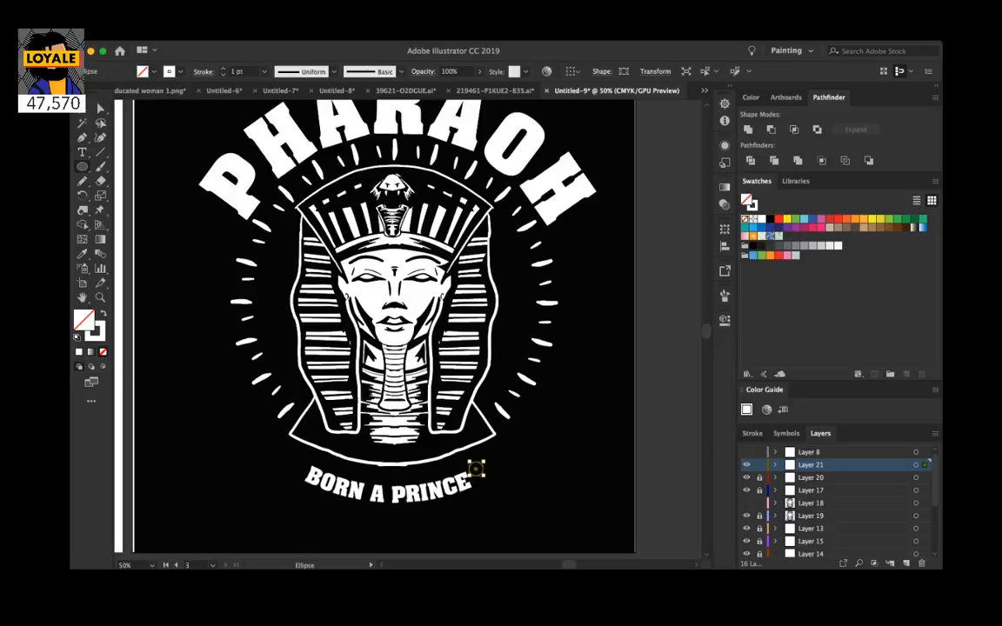
key("shift+x")
key("y")
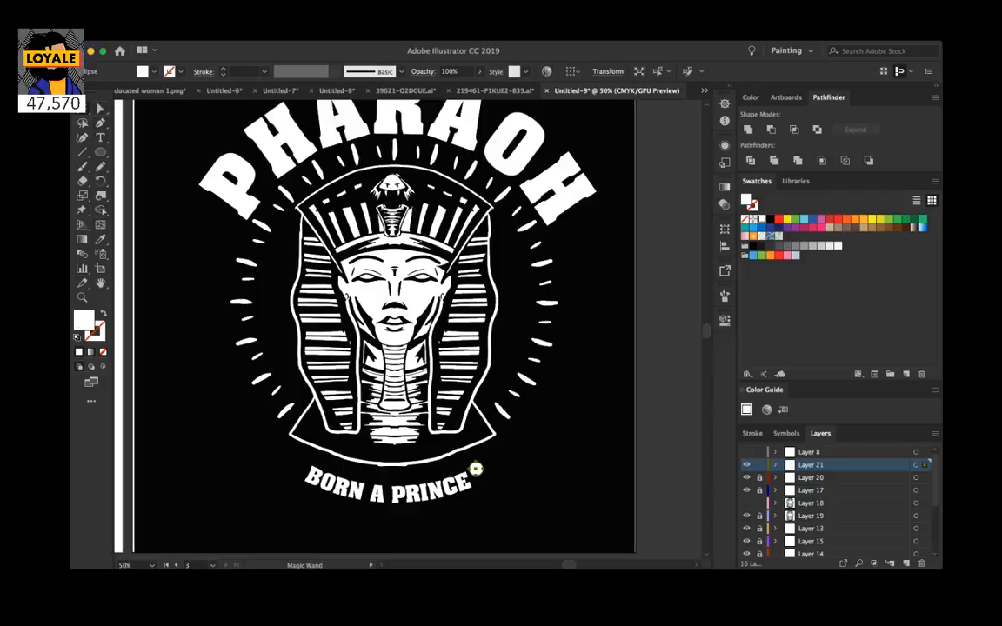
key("a")
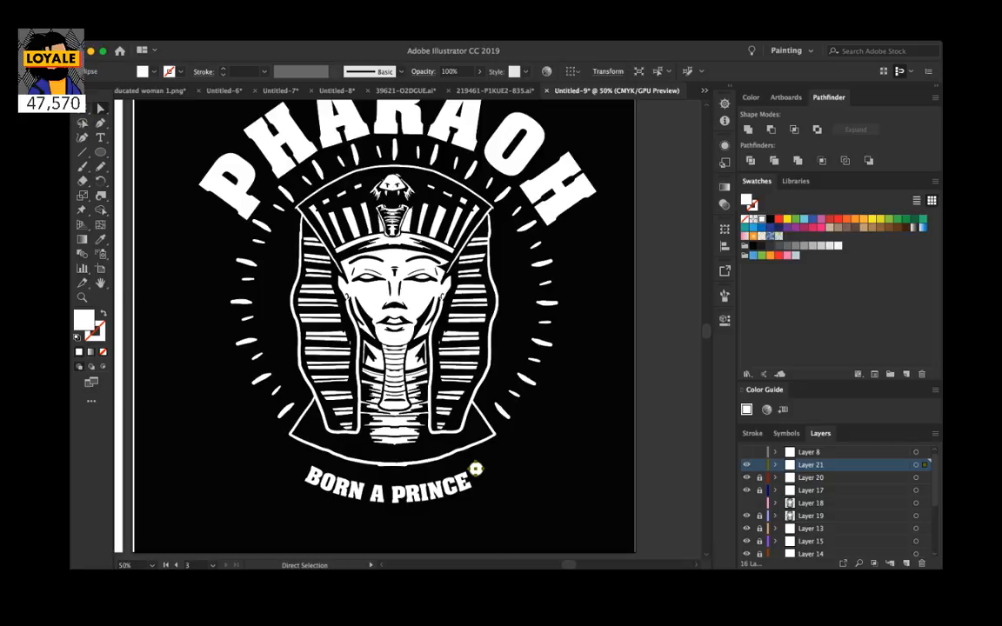
key("y")
key("v")
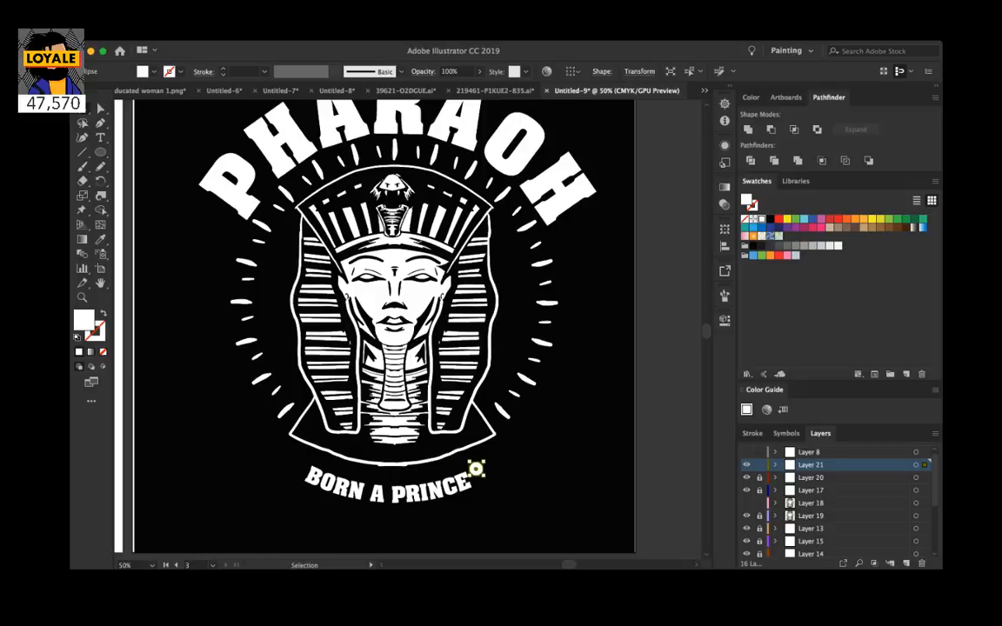
left_click(482, 474)
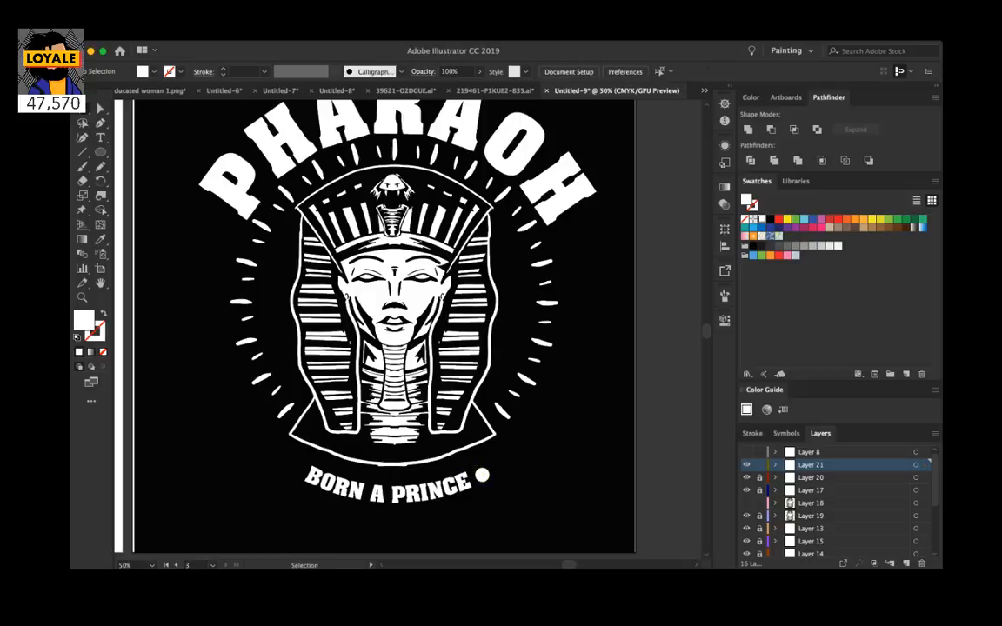
Step: Duplicate the white dot to the other side of BORN A PRINCE, just before the word BORN
left_click_drag(482, 474, 298, 468)
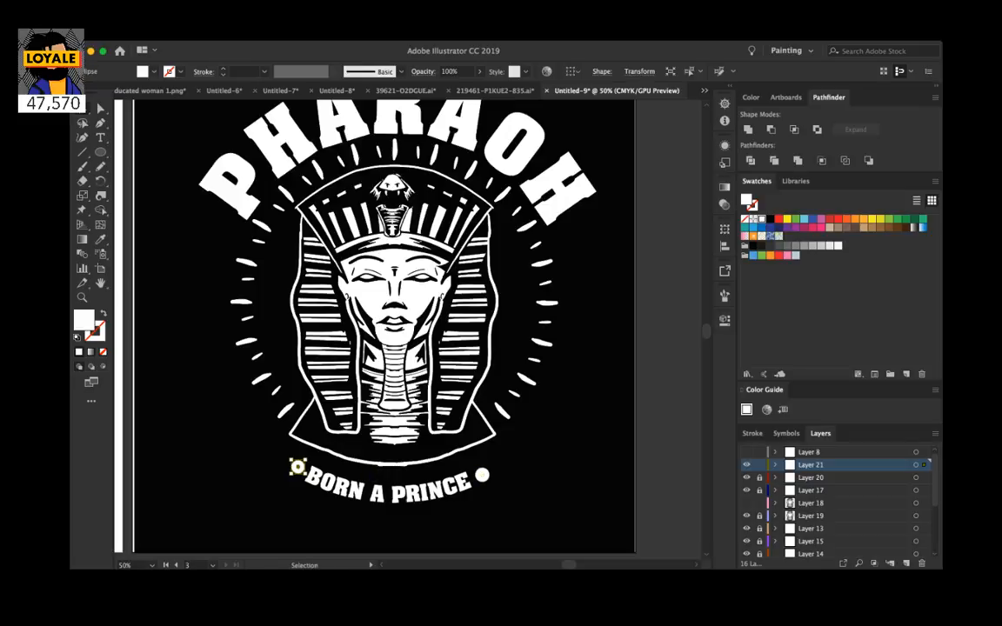
key("super+shift+a")
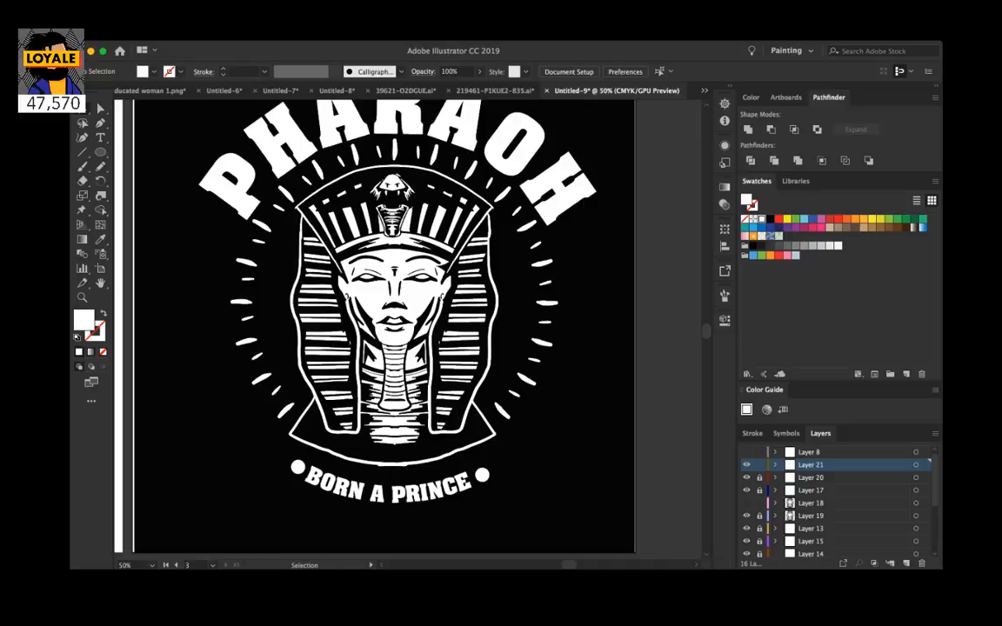
left_click(294, 467)
key("super+shift+a")
Step: Unlock all the layers and slide BORN A PRINCE slightly to the right along its circular path
left_click(760, 478)
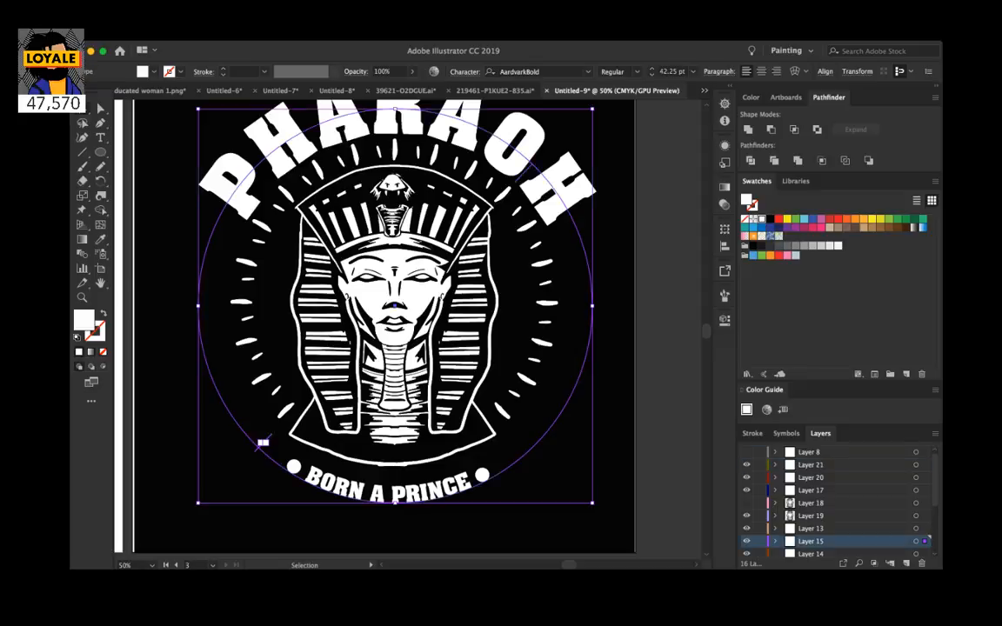
double_click(308, 477)
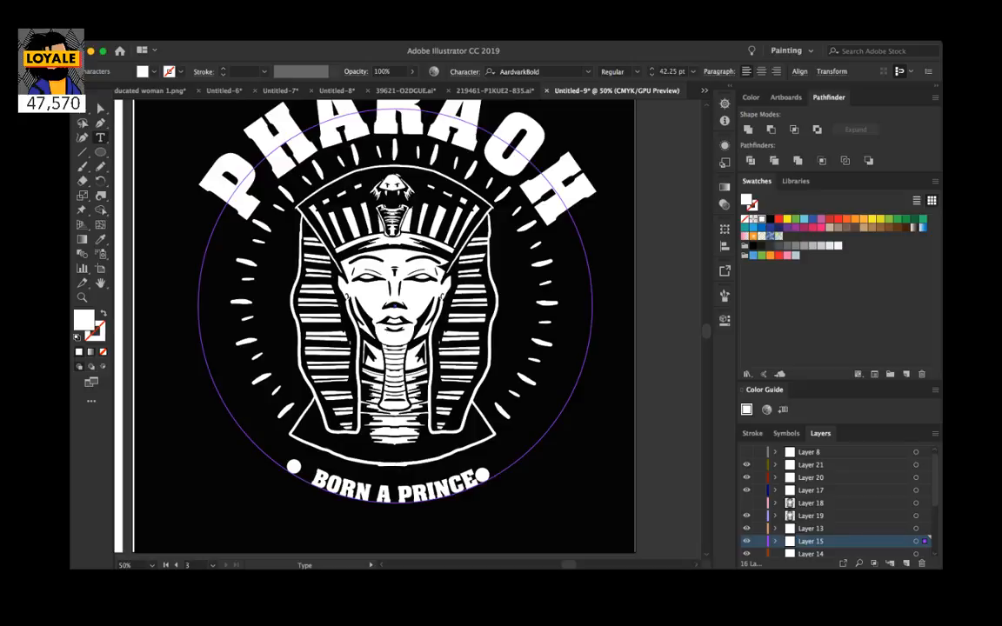
key("Escape")
left_click(262, 442)
Step: Move the dot after PRINCE outward, matching the gap on the other side of the lettering
left_click_drag(481, 475, 488, 474)
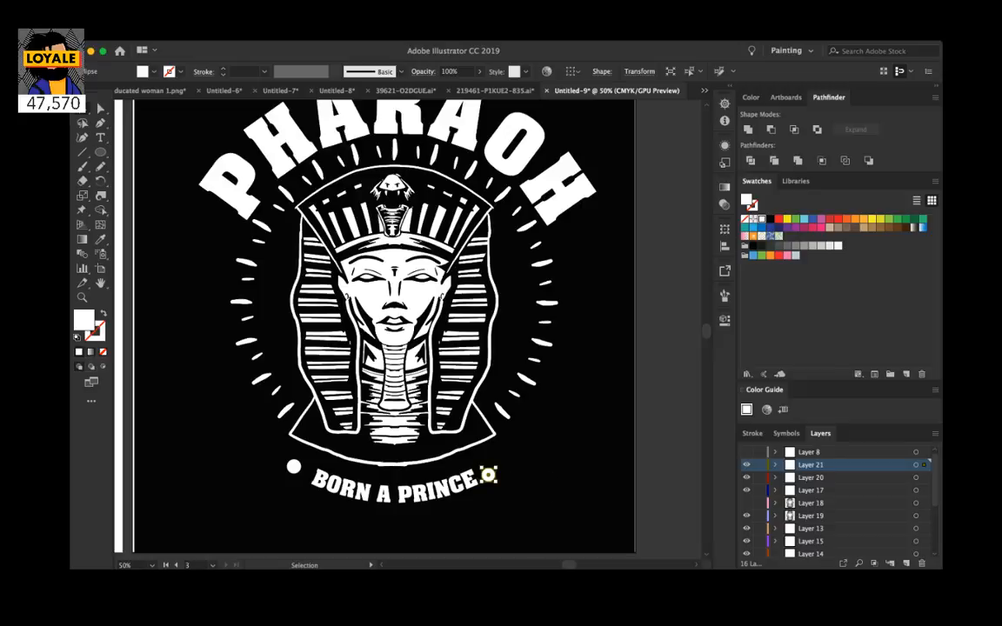
left_click_drag(488, 475, 492, 474)
key("super+shift+a")
scroll(393, 322, "up", 2)
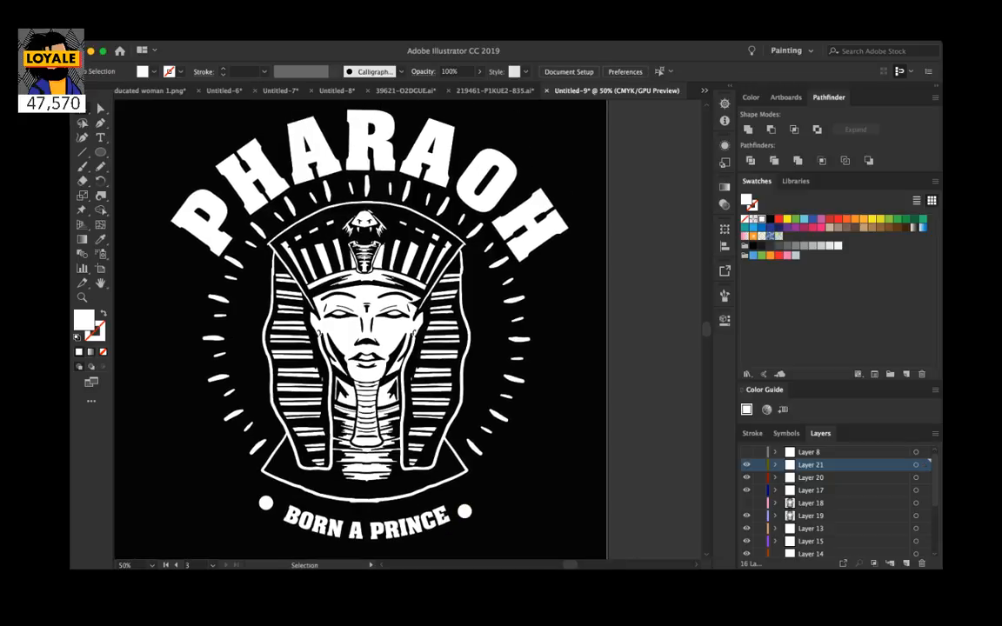
scroll(365, 329, "down", 1)
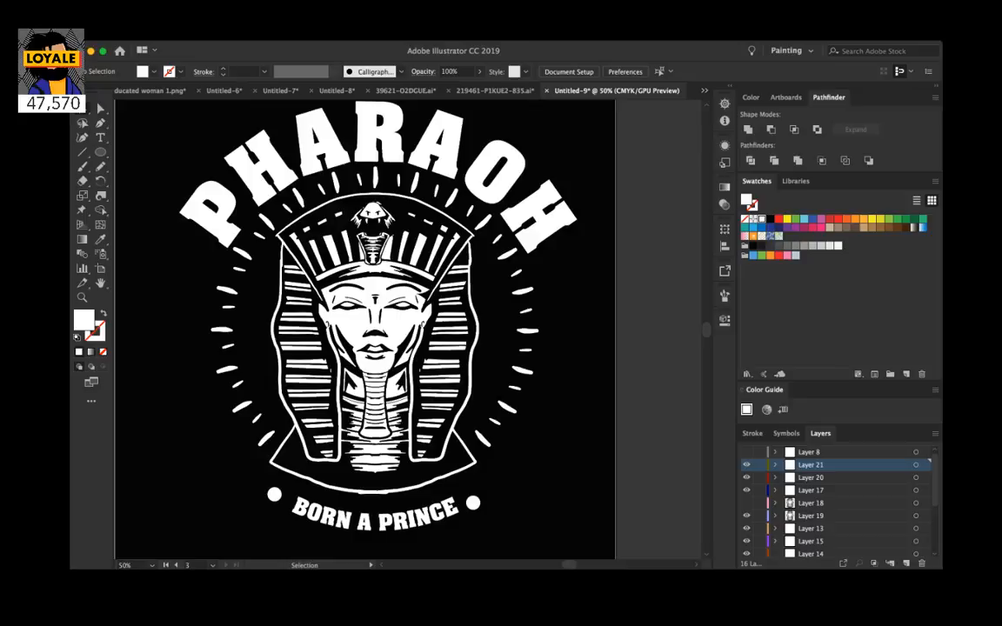
Step: Select the pharaoh's silhouette on Layer 3 inside Layer 19 and set its black stroke to 44 pt
left_click(372, 339)
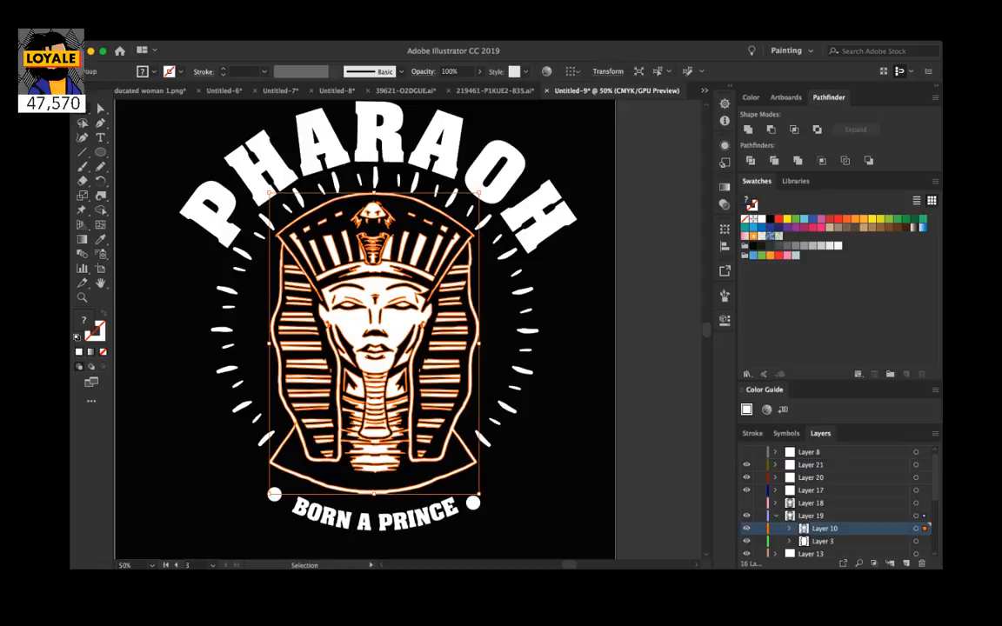
left_click(916, 541)
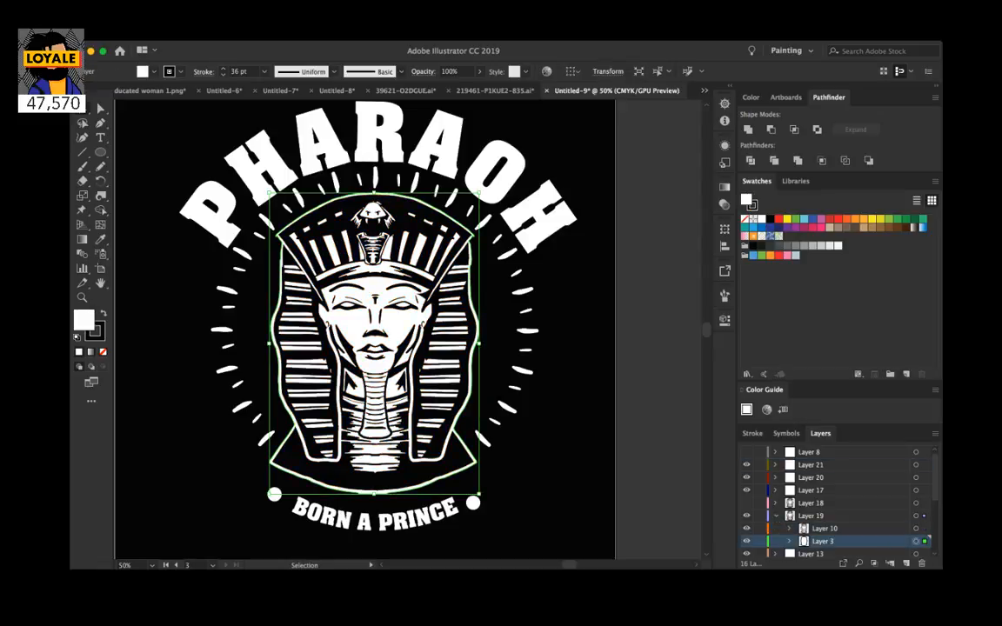
left_click(223, 68)
left_click(223, 68)
left_click(222, 68)
key("shift+Up")
key("shift+Up")
key("Return")
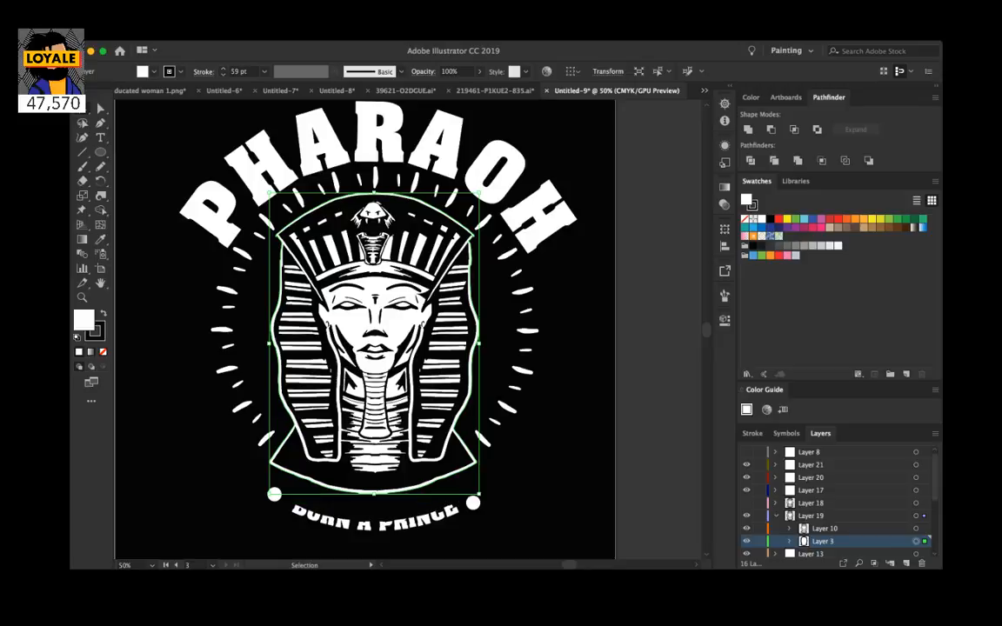
key("Down")
type("44")
key("Return")
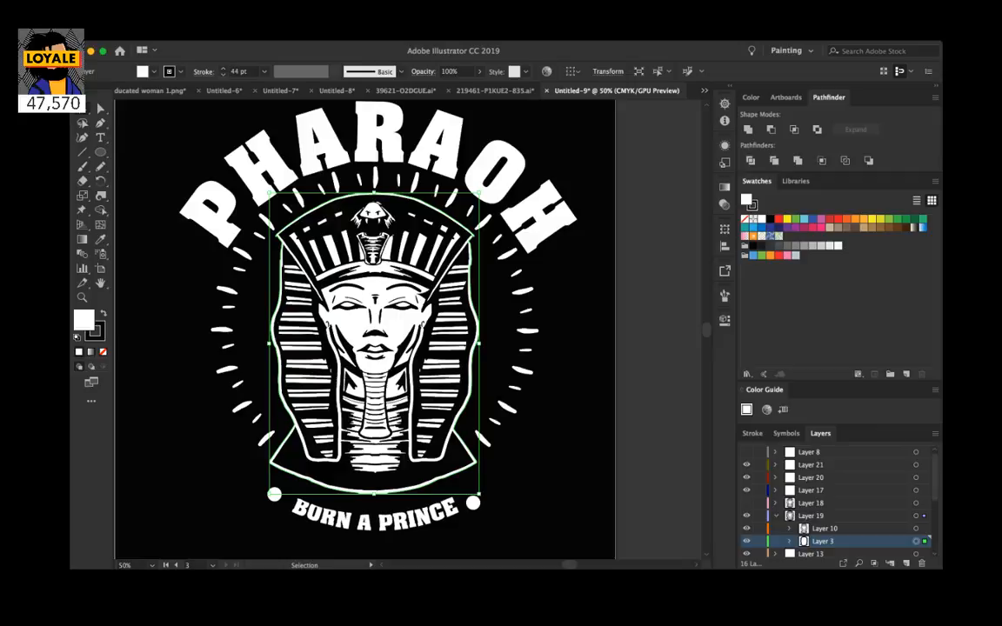
Step: Move Layer 19 above Layer 21 and give the pharaoh's silhouette a white 30 pt stroke
left_click(775, 515)
left_click_drag(810, 516, 810, 464)
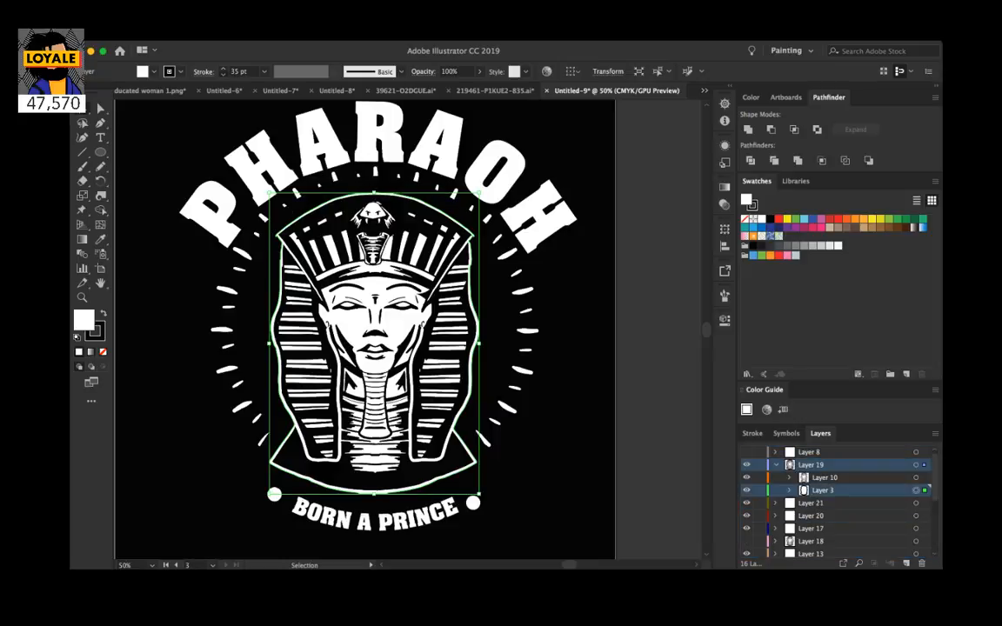
left_click(223, 75)
left_click(223, 74)
left_click(222, 75)
key("Down")
key("Down")
key("super+z")
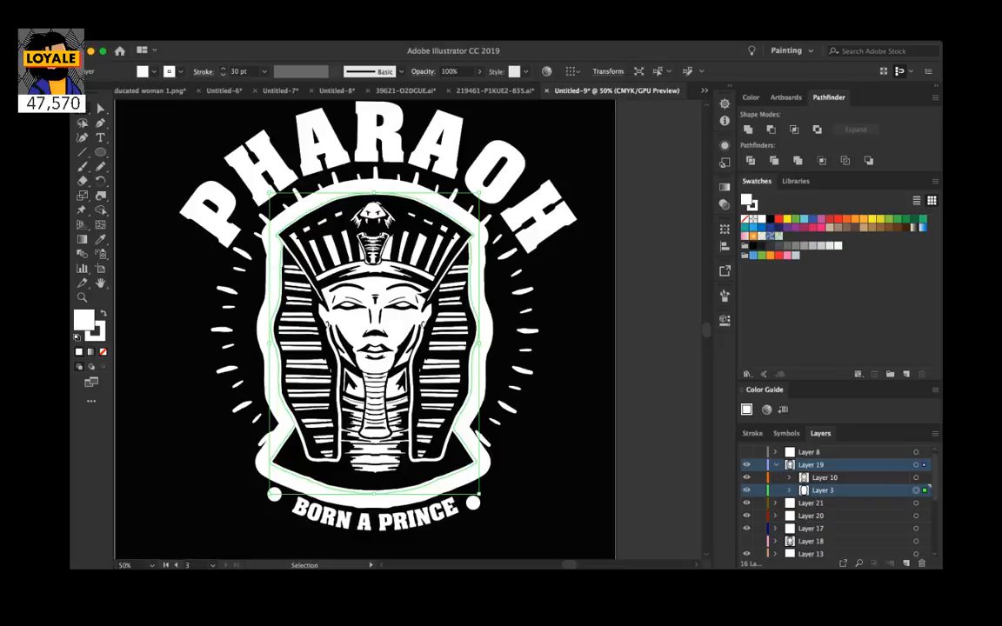
Step: Thin the silhouette's white stroke to 5 pt and deselect it
left_click(223, 75)
left_click(223, 75)
left_click(223, 75)
left_click(222, 75)
left_click(223, 75)
left_click(222, 75)
left_click(222, 75)
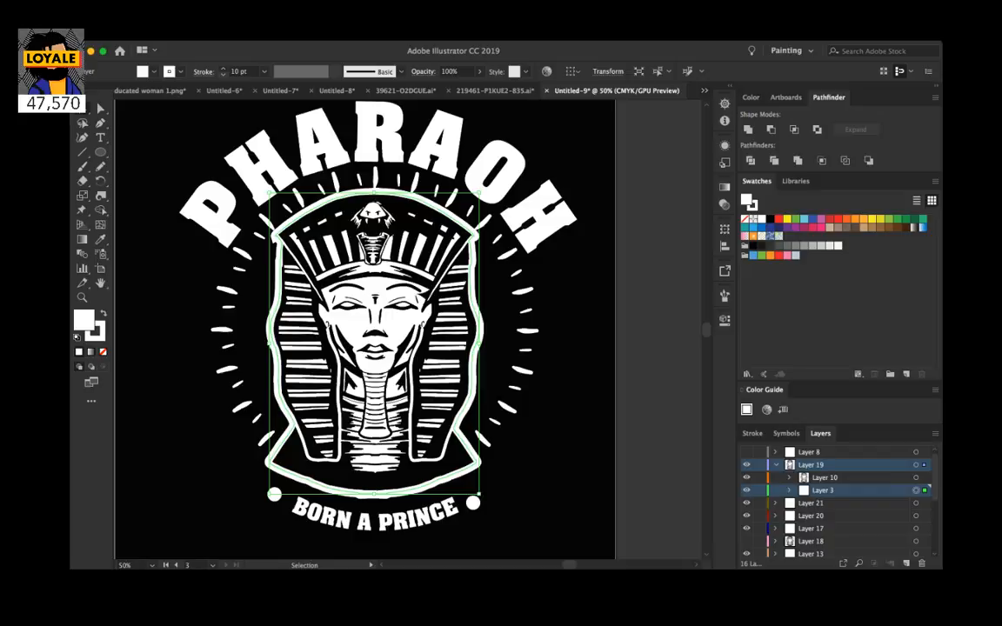
left_click(224, 75)
left_click(223, 75)
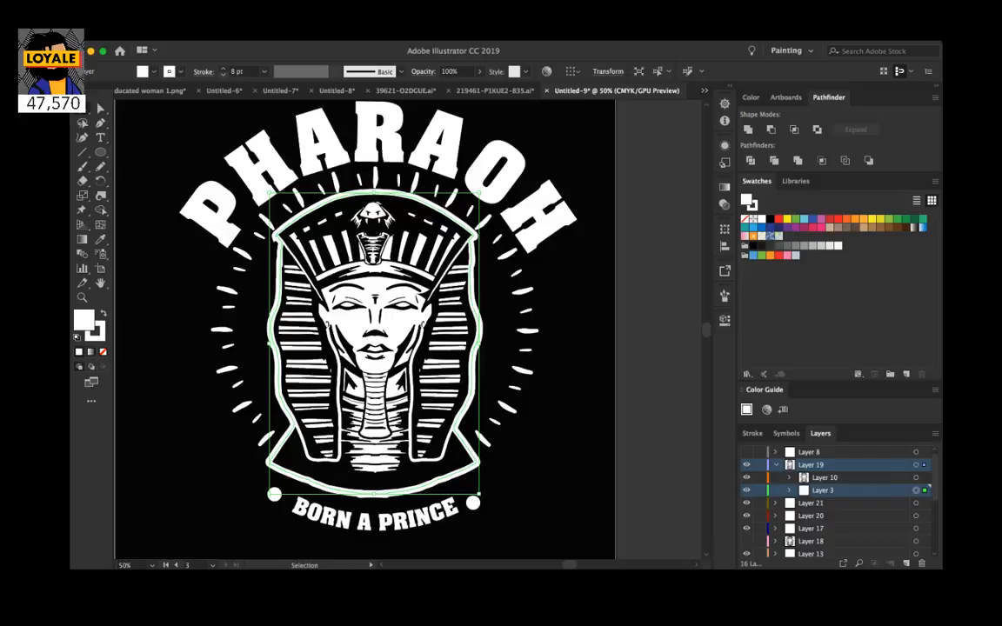
left_click(224, 75)
left_click(224, 75)
left_click(224, 75)
key("super+shift+a")
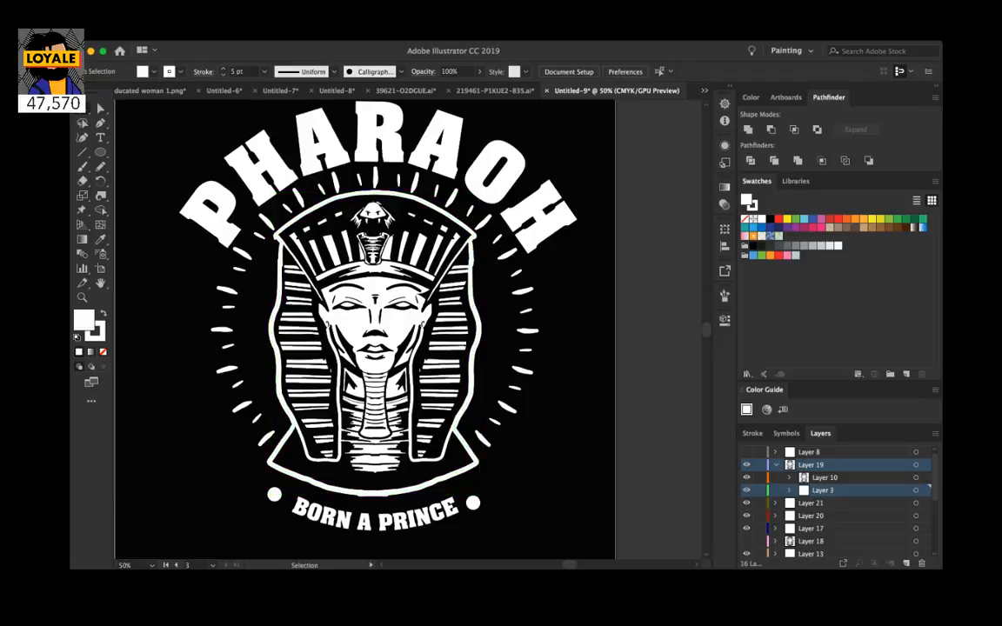
Step: Set the stroke weight of the headdress outline on Layer 3 to 8 pt
left_click(915, 490)
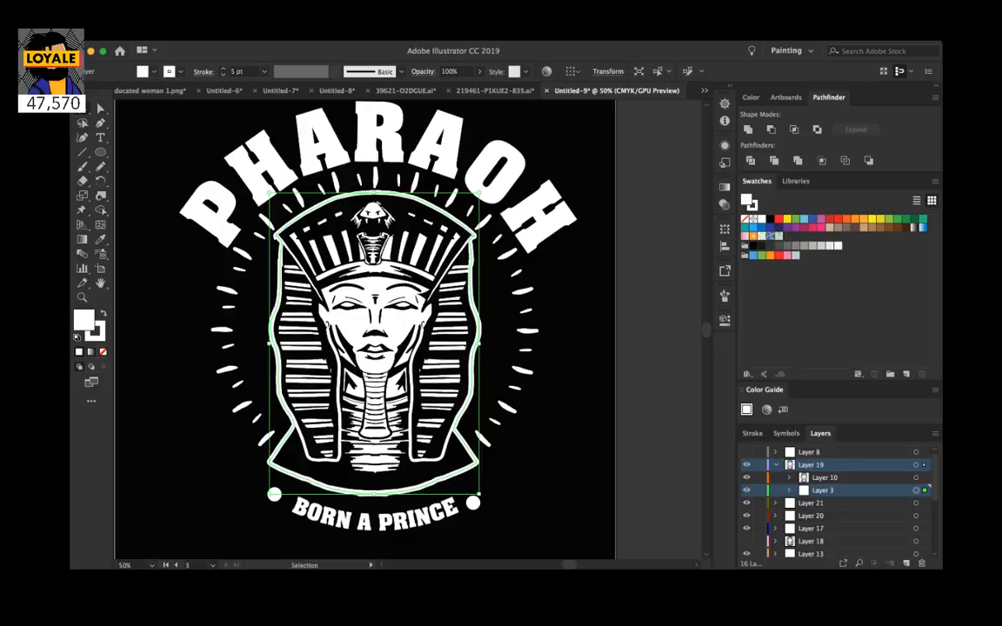
key("super+shift+a")
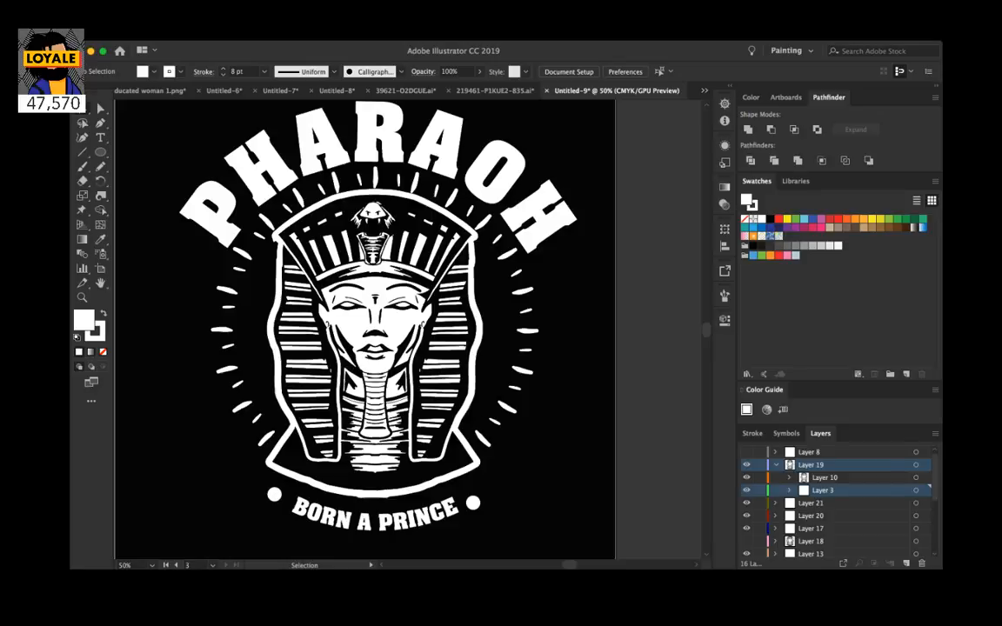
left_click(916, 490)
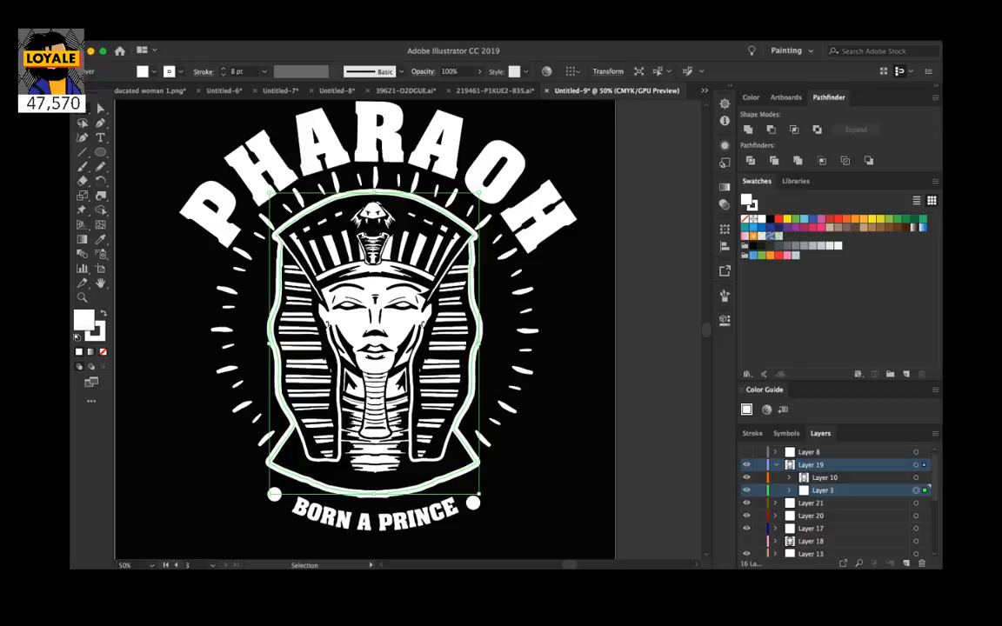
key("super+shift+a")
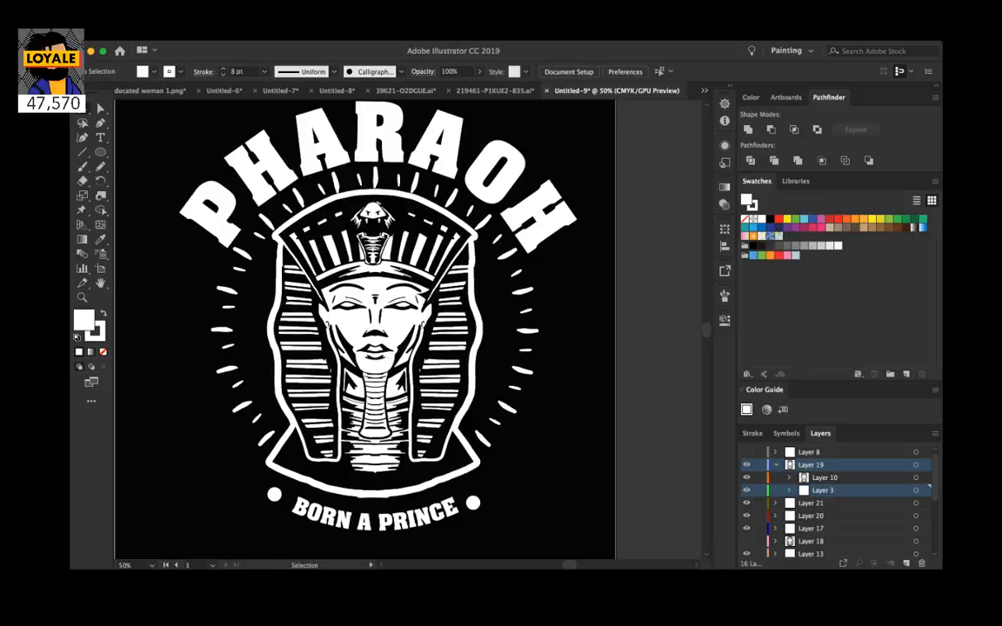
Step: Expand the stroked headdress outline on Layer 3 into a filled shape
left_click(775, 464)
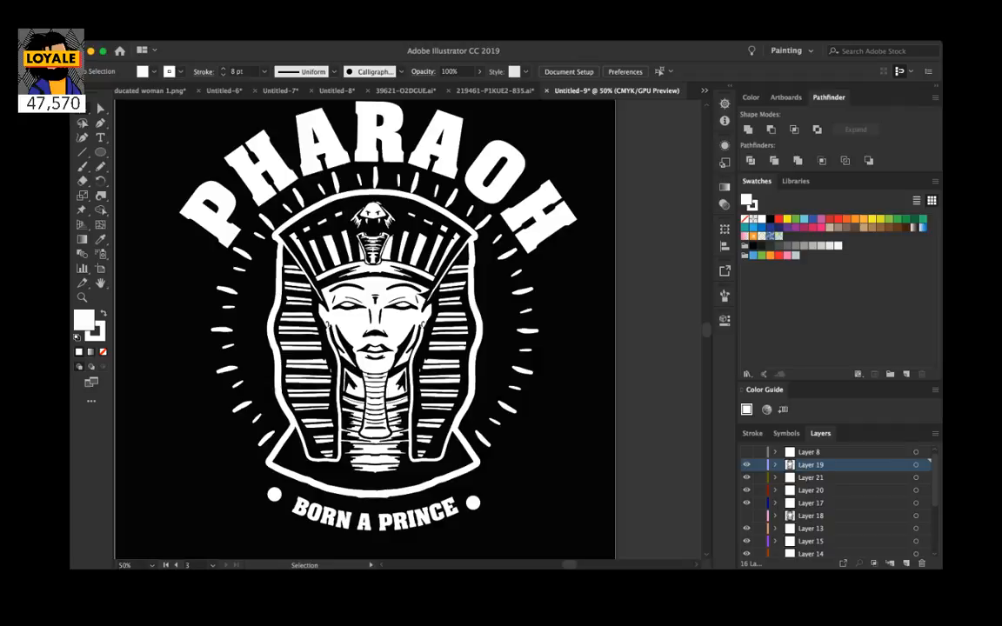
left_click(775, 464)
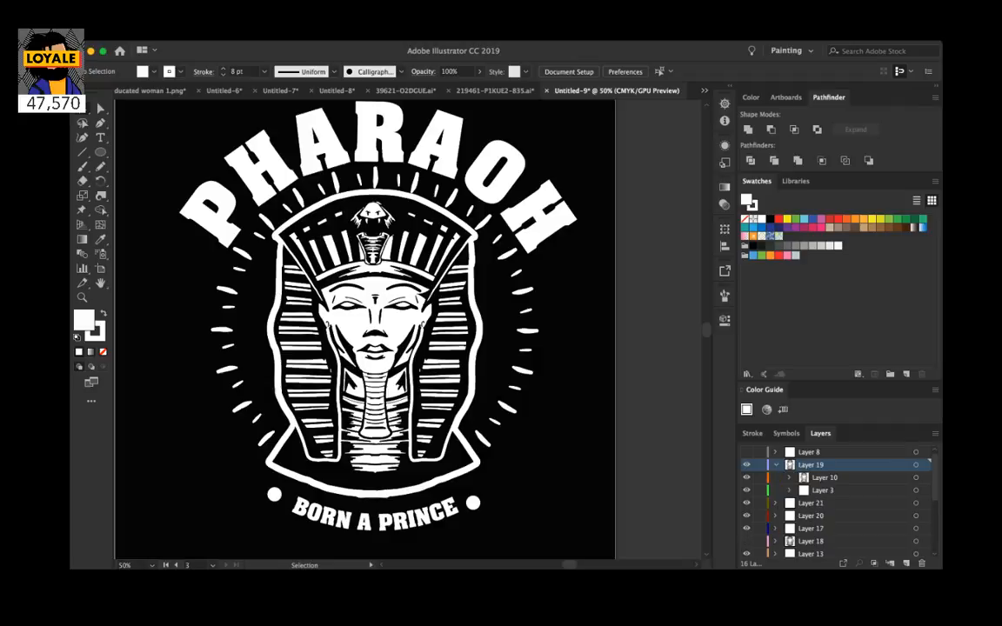
left_click(824, 478)
left_click(916, 477)
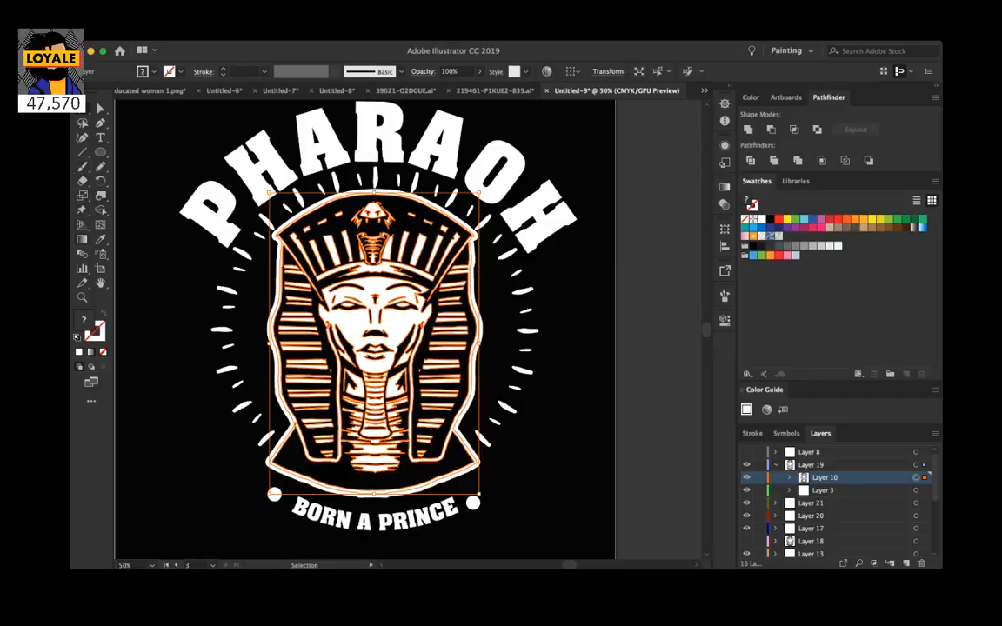
left_click(101, 196)
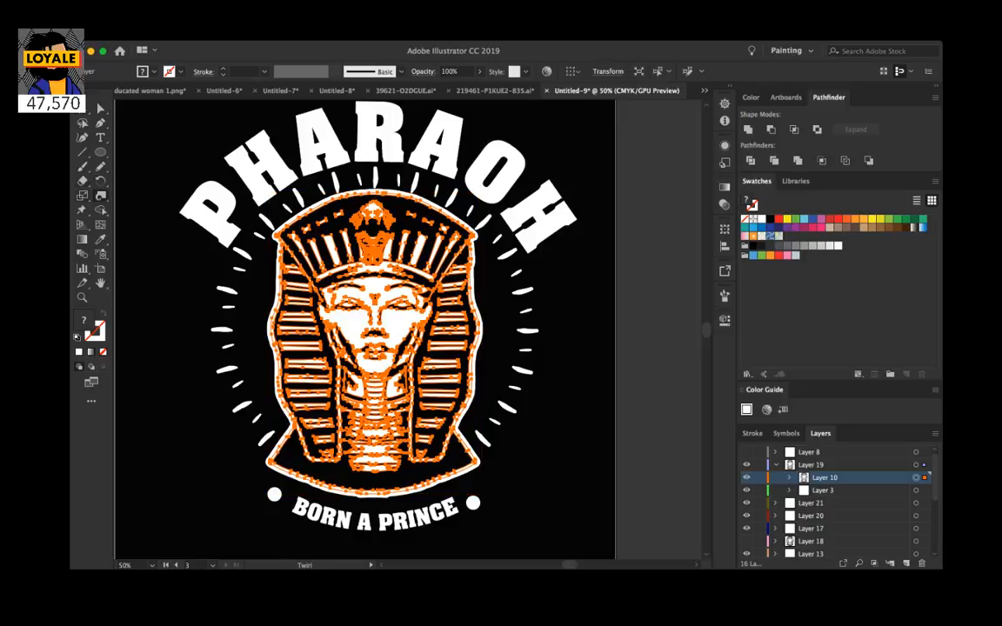
key("shift+w")
left_click(179, 292)
key("super+z")
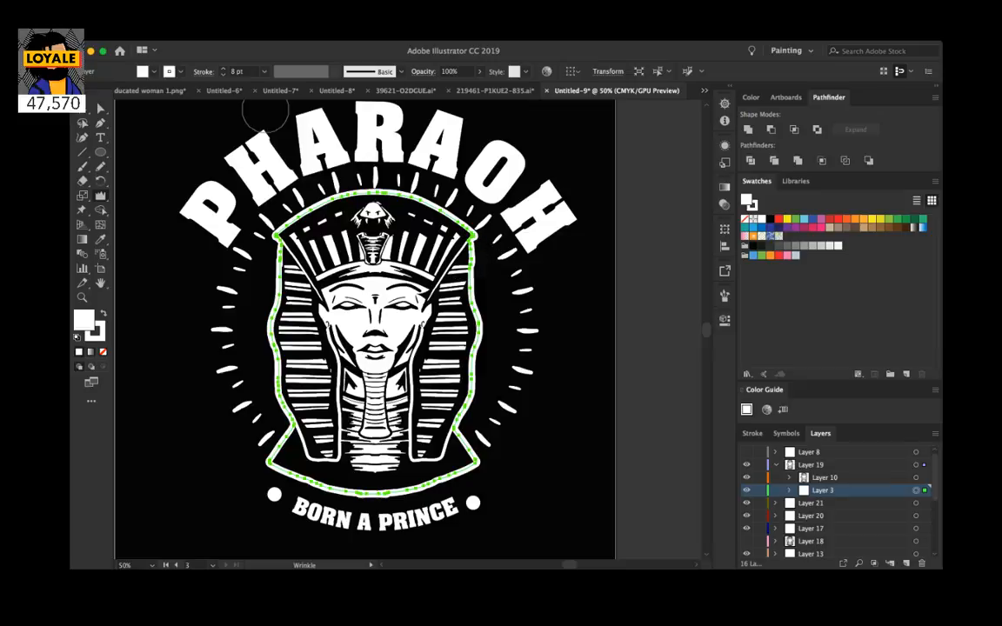
key("Return")
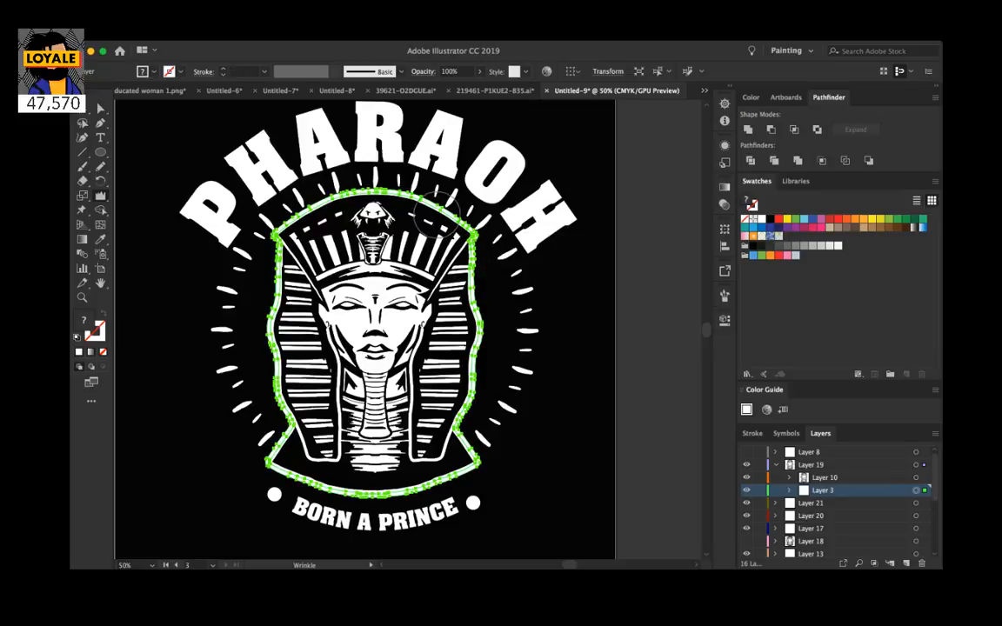
Step: Try to distress the upper-right edge of the headdress outline with the Wrinkle tool
mouse_move(403, 189)
left_mouse_down()
mouse_move(465, 193)
mouse_move(498, 162)
left_mouse_up()
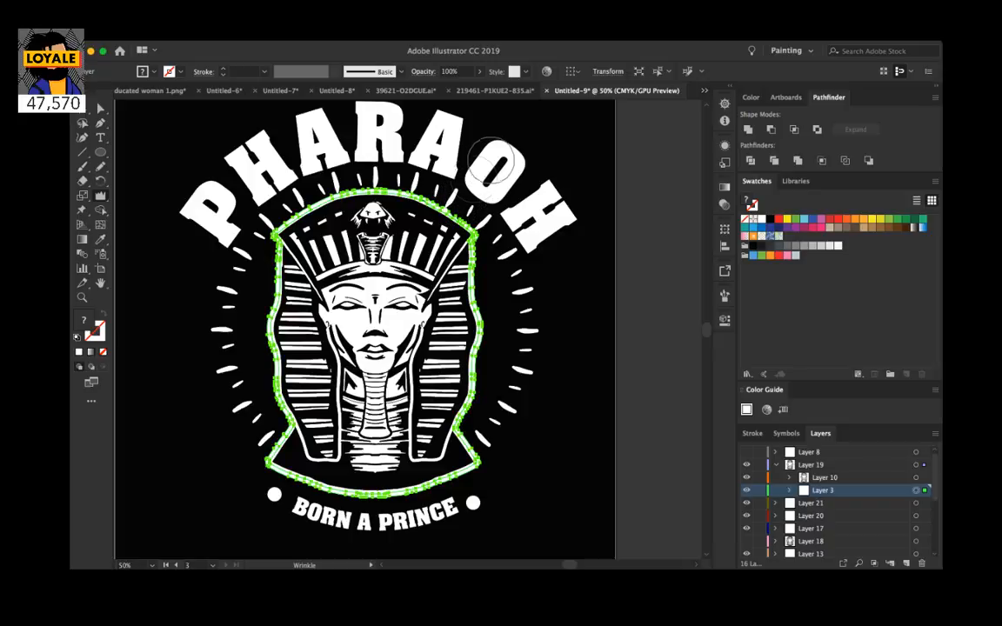
left_click_drag(440, 209, 532, 106)
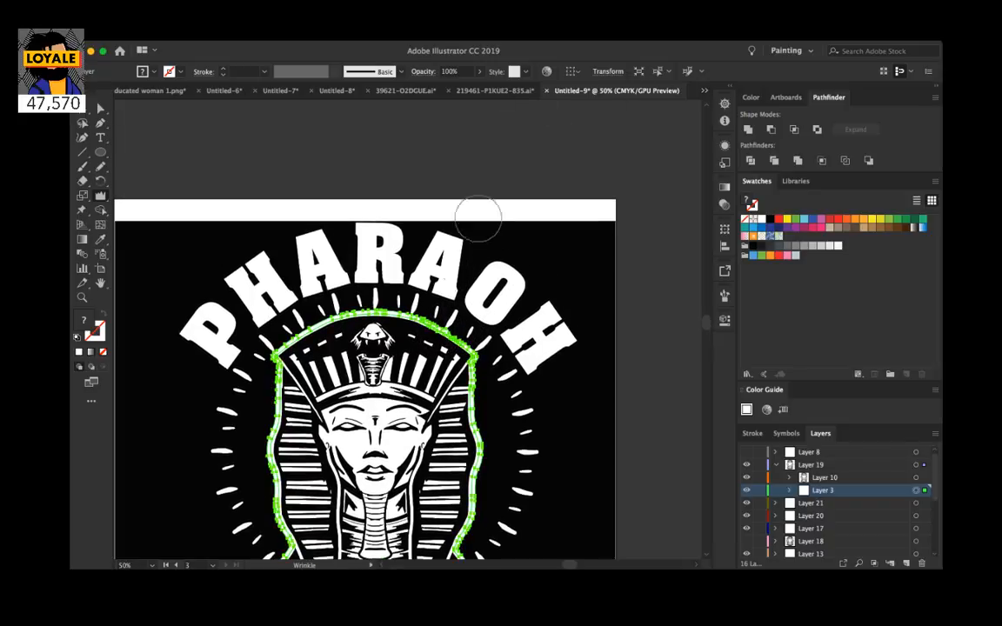
left_click_drag(471, 314, 496, 179)
left_click_drag(507, 287, 559, 285)
left_click_drag(498, 284, 548, 254)
left_click(100, 108)
left_click(174, 182)
Step: Try to roughen the right side of the headdress and its outline with the Wrinkle tool, without restricting it to a selection
scroll(348, 304, "right", 4)
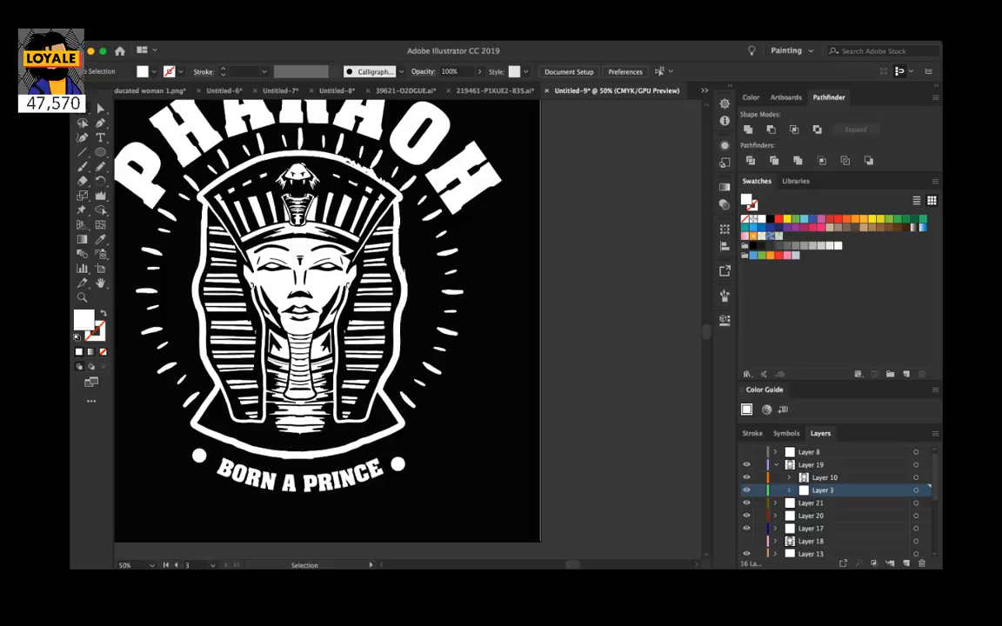
key("super+=")
key("super+=")
key("super+=")
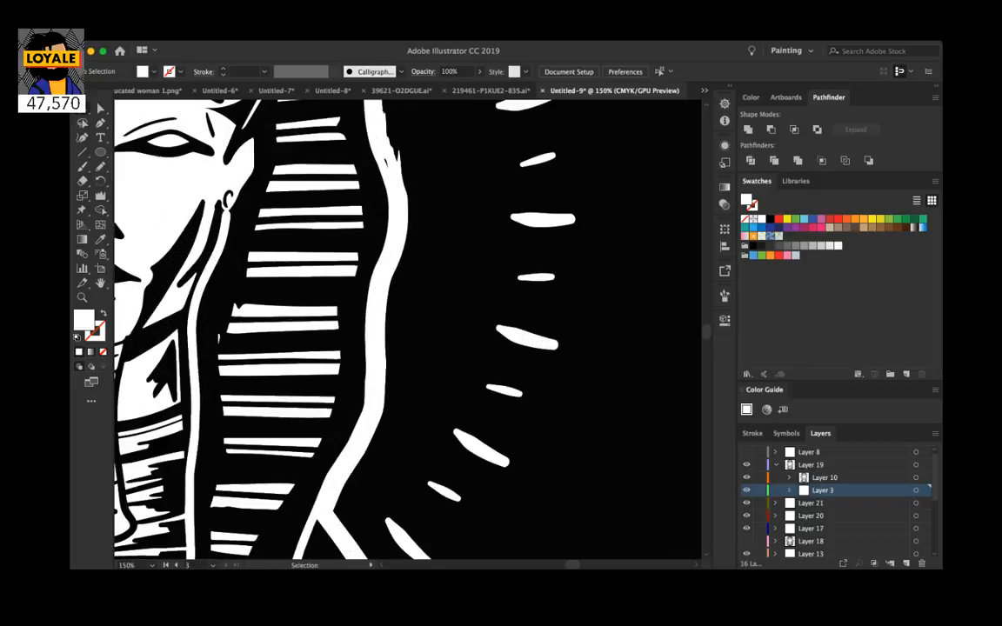
scroll(407, 330, "up", 8)
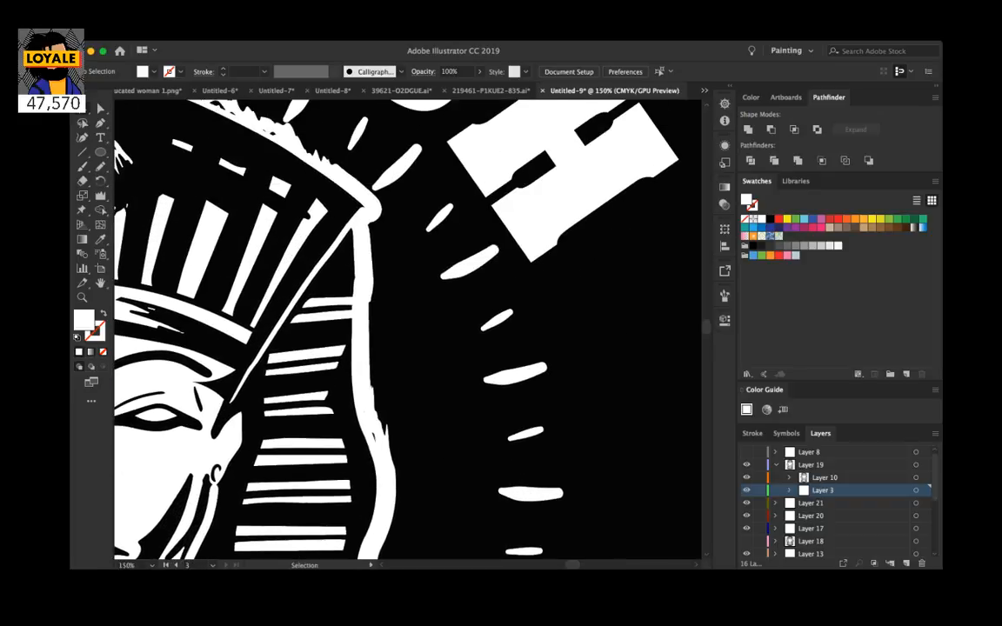
left_click(100, 196)
left_click_drag(360, 264, 490, 231)
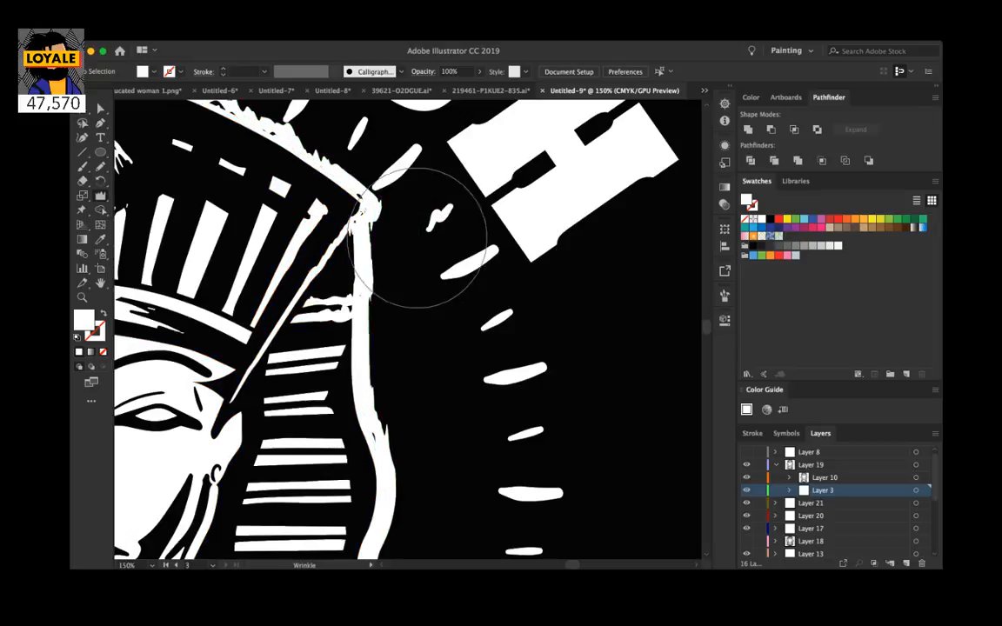
left_click_drag(369, 274, 367, 274)
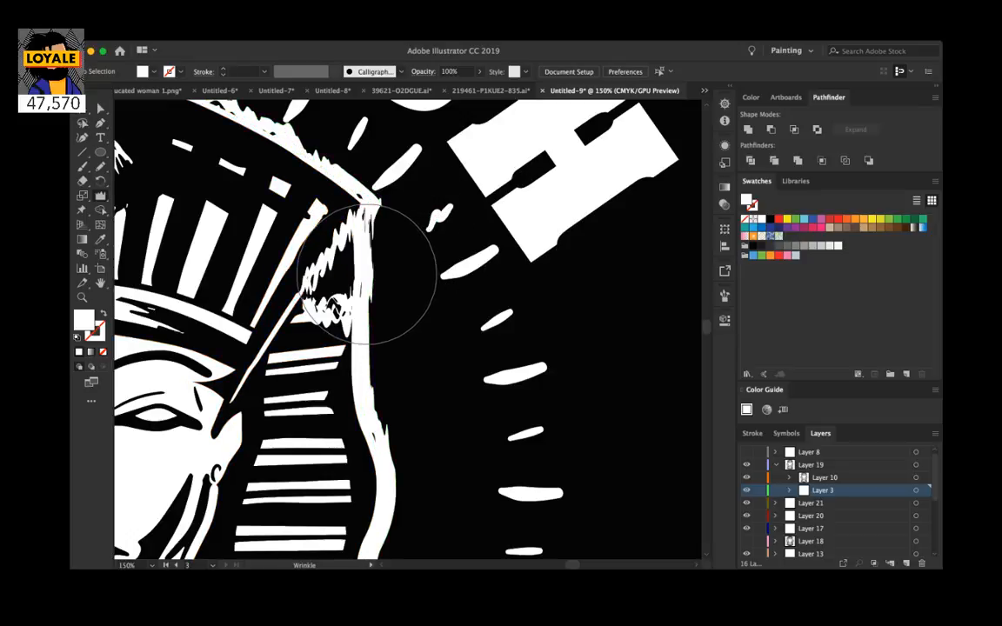
scroll(408, 313, "down", 4)
left_click_drag(404, 333, 419, 330)
left_click_drag(417, 426, 415, 420)
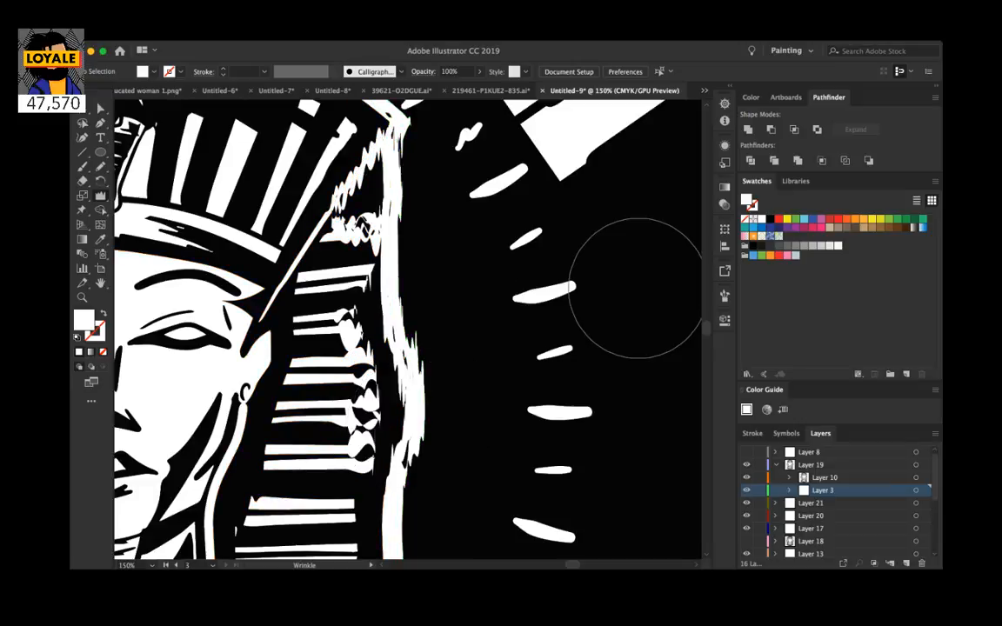
Step: Try a Wrinkle distortion on the pharaoh's forehead and right brow
key("super+minus")
key("super+minus")
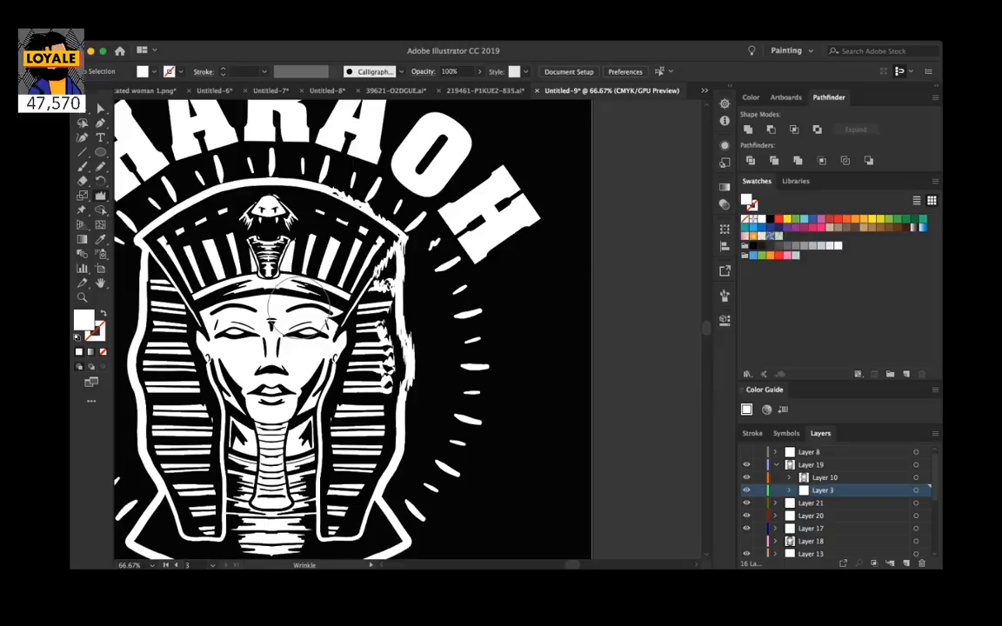
left_click_drag(292, 292, 297, 300)
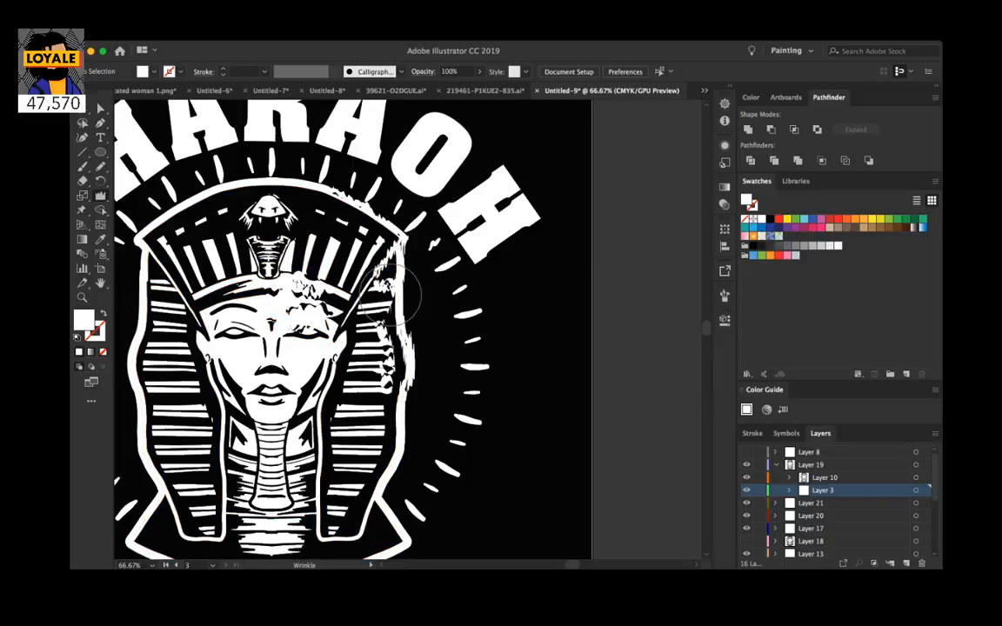
Step: Undo the Wrinkle distortions on the pharaoh artwork and deselect the outline
key("super+z")
key("super+z")
key("super+z")
key("v")
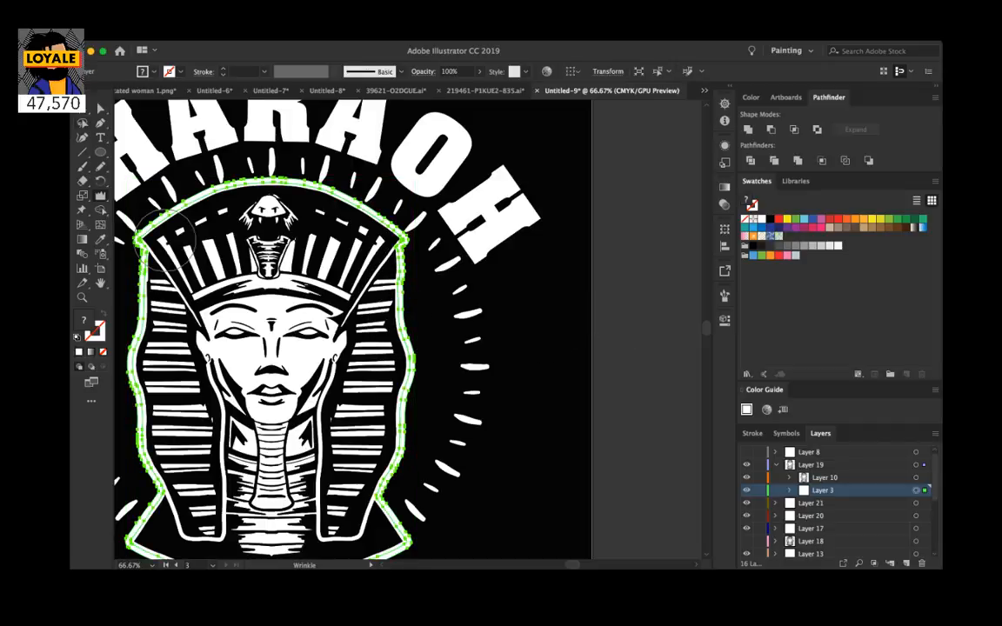
key("v")
key("super+shift+a")
scroll(348, 330, "left", 3)
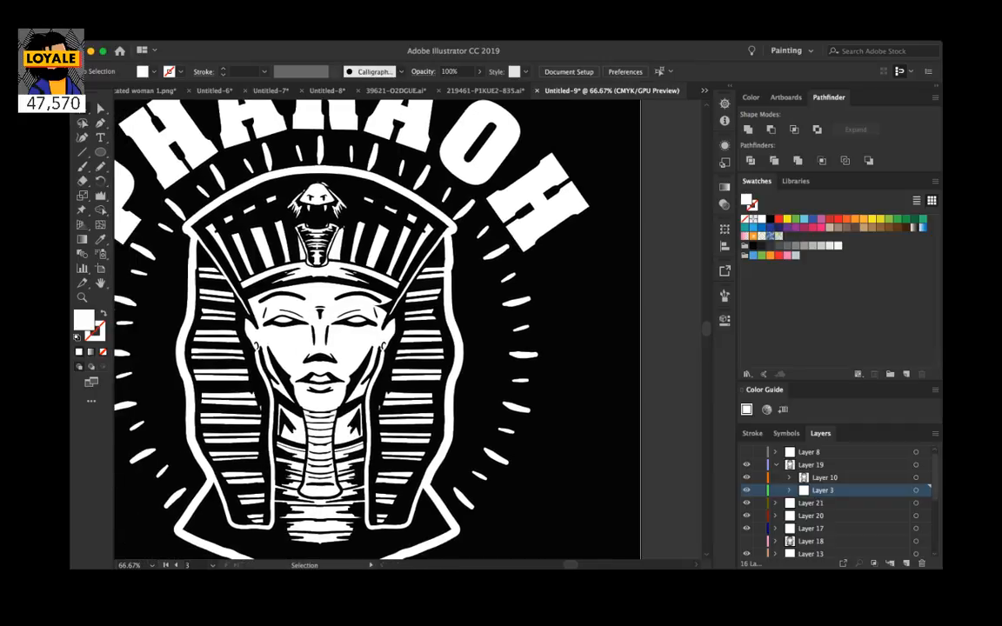
key("super+minus")
scroll(348, 330, "left", 2)
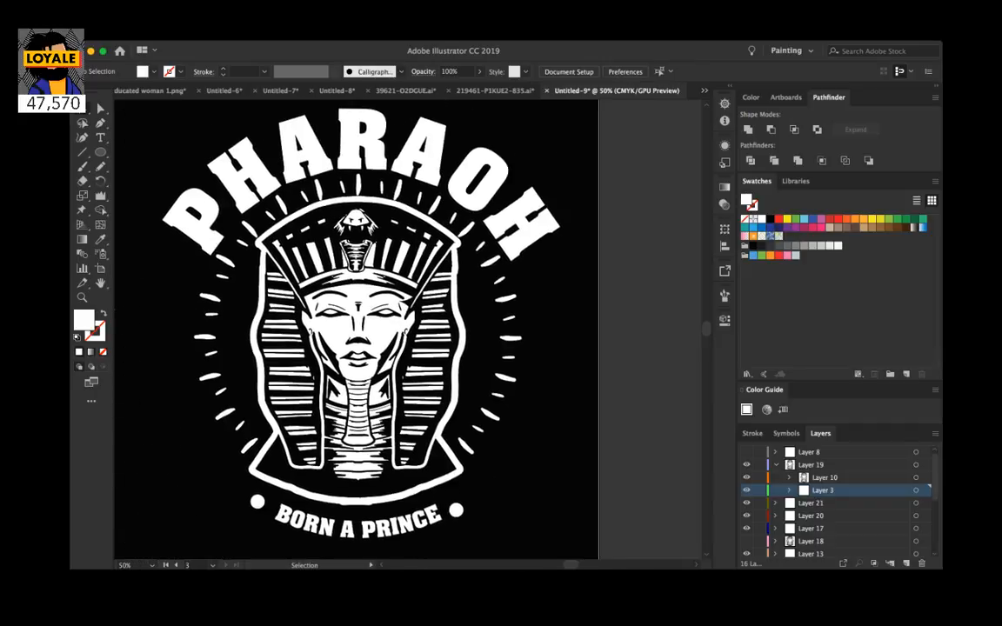
Step: Lock the existing artwork layers and create a new layer above Layer 19
left_click(776, 466)
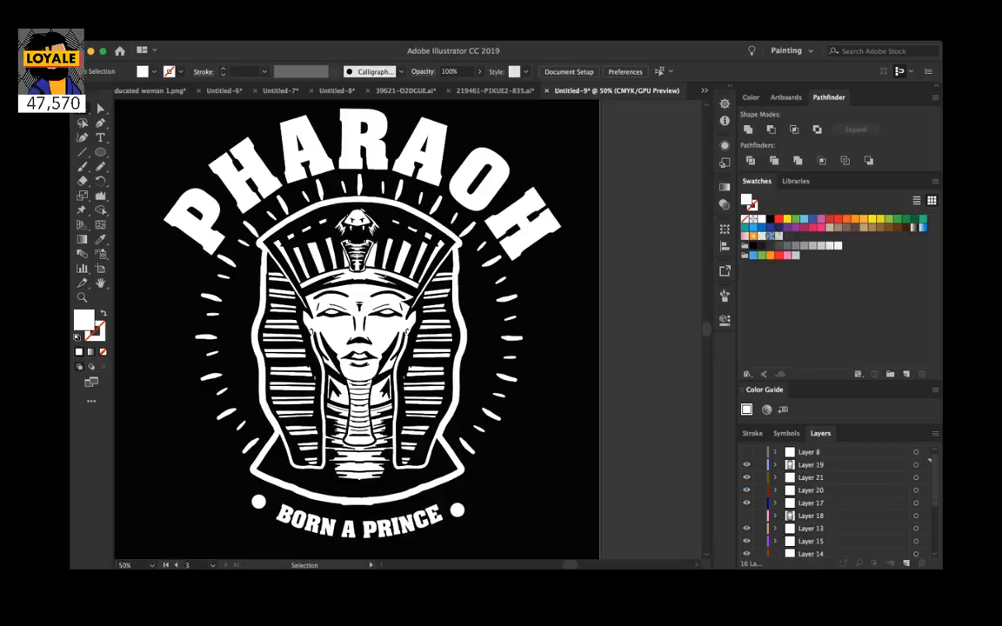
left_click_drag(759, 464, 759, 555)
scroll(826, 504, "up", 2)
key("super+l")
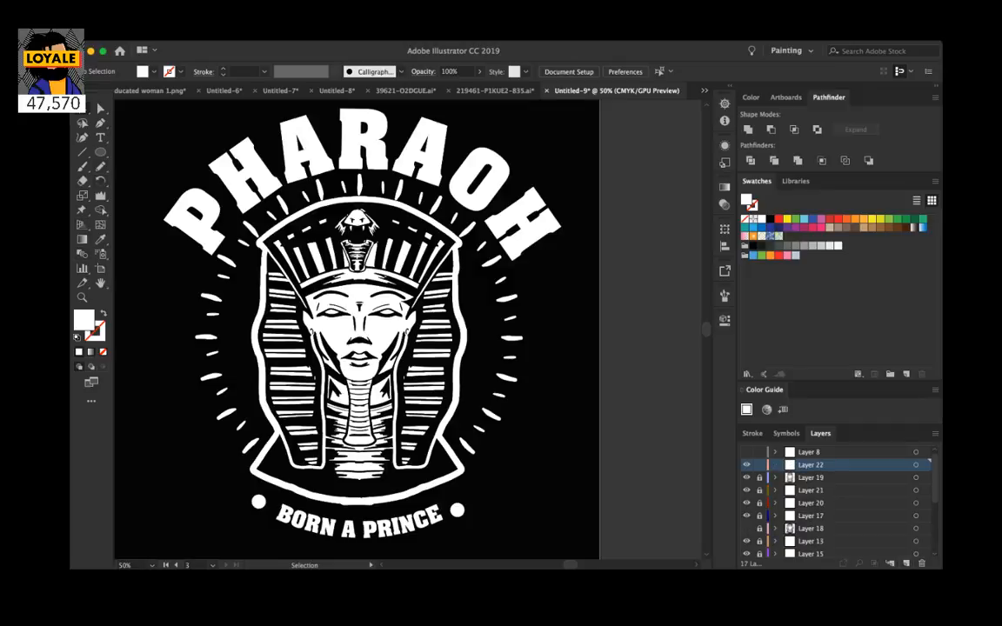
Step: Start a point text left of the rays with a white fill and the Acumin Pro Bold font
key("t")
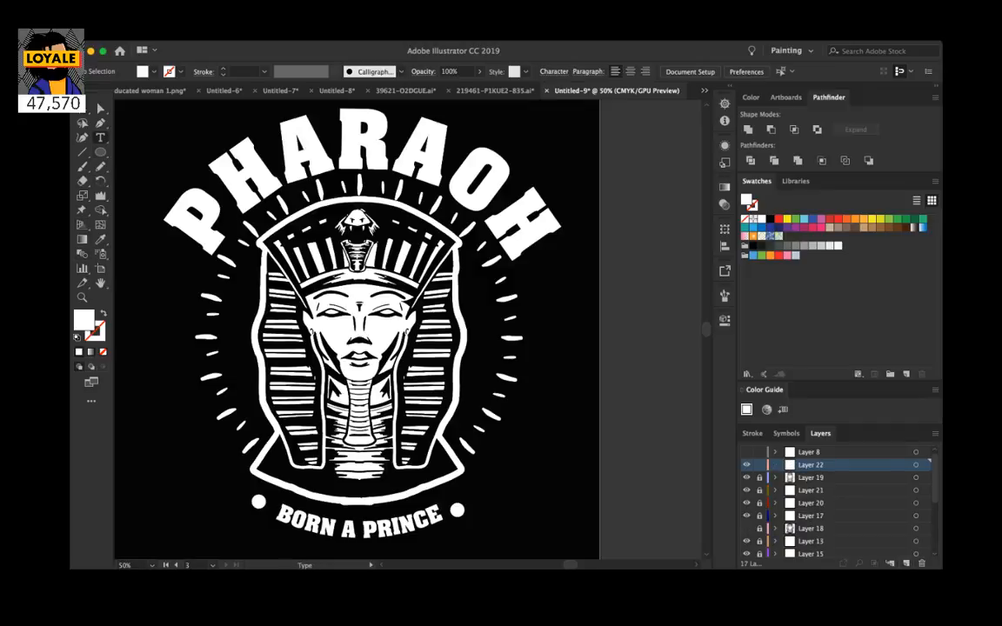
left_click(175, 308)
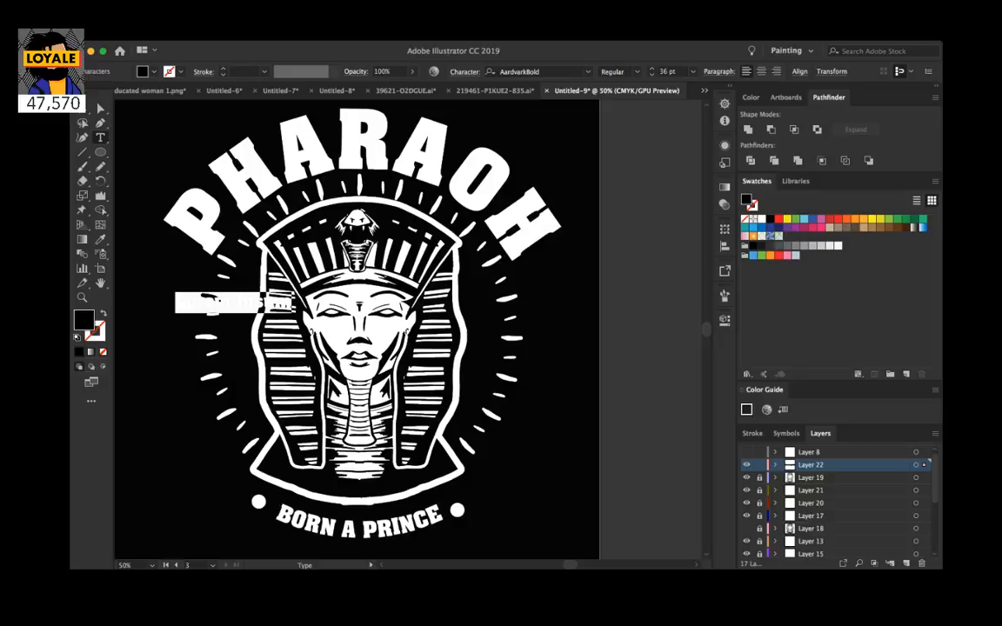
left_click(762, 219)
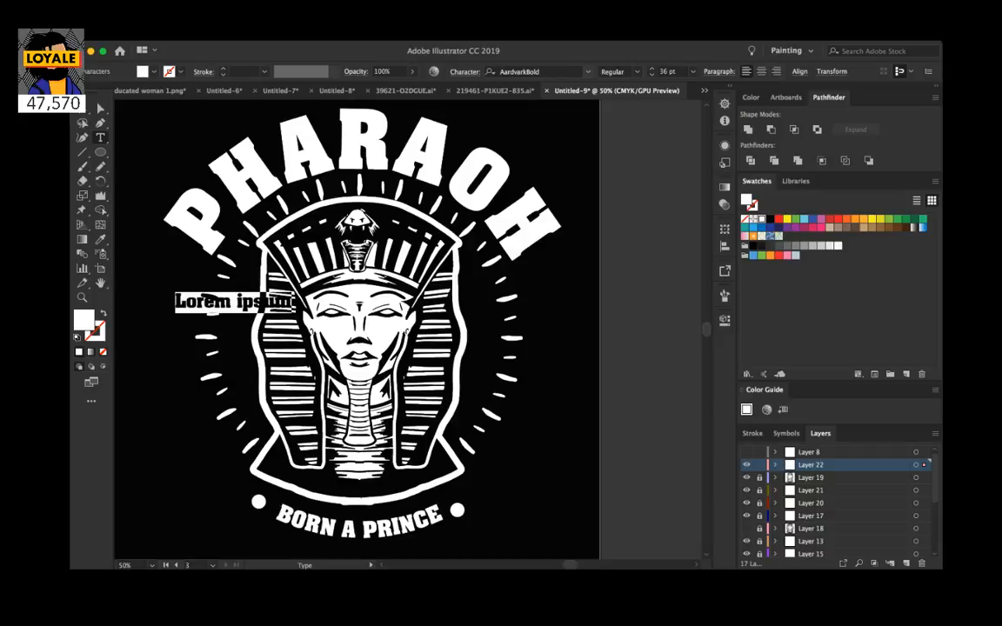
left_click(530, 72)
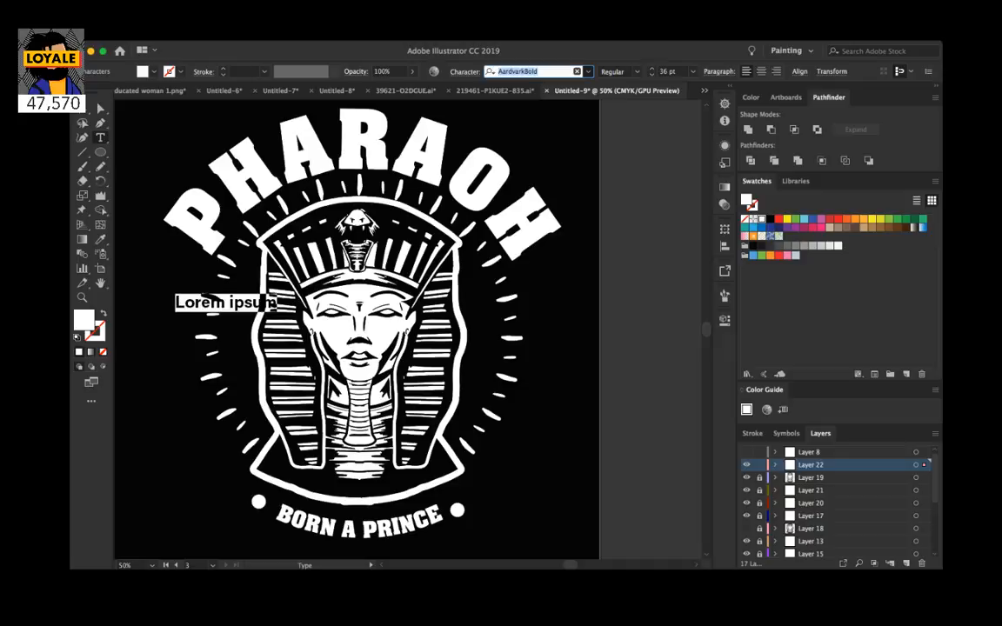
key("Return")
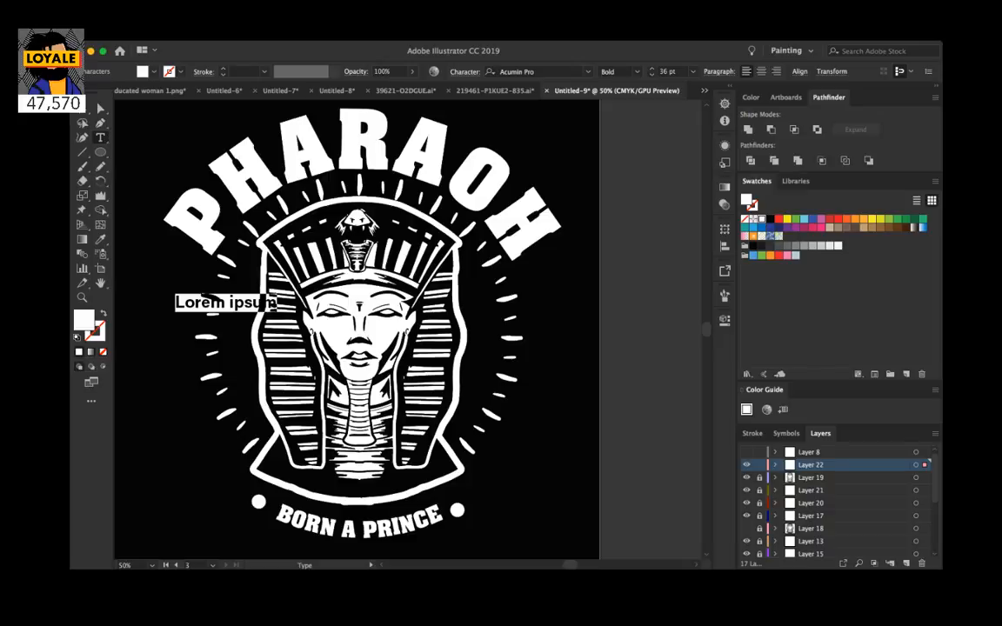
Step: Enter E, S, T and an apostrophe as stacked text, one character per line
type("E ")
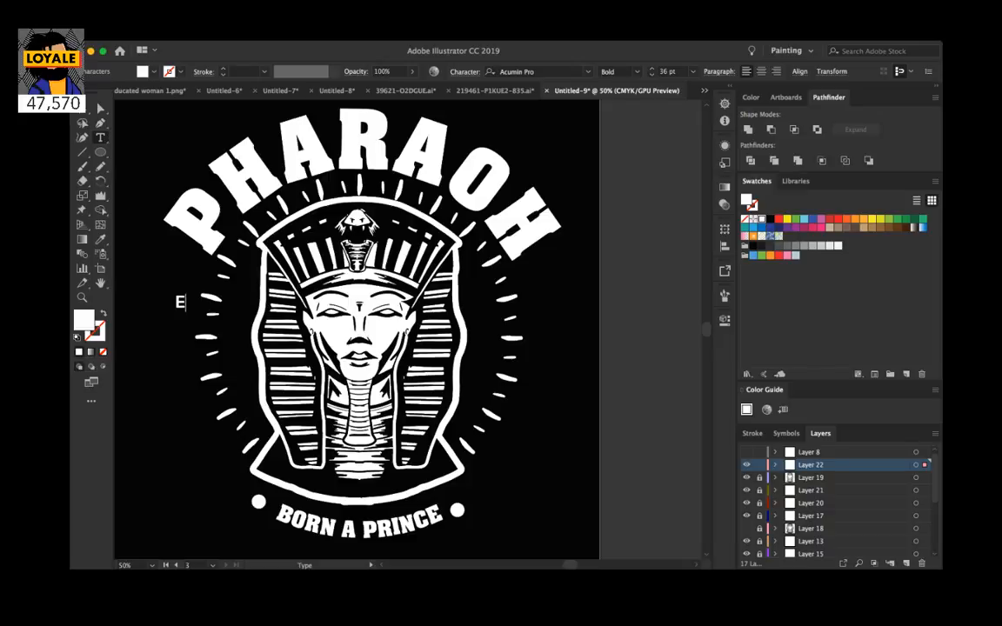
type("S")
key("BackSpace")
key("Return")
type("S")
key("Return")
type("T")
key("Return")
type("1")
key("BackSpace")
type("1")
key("Up")
key("Up")
key("Up")
key("Escape")
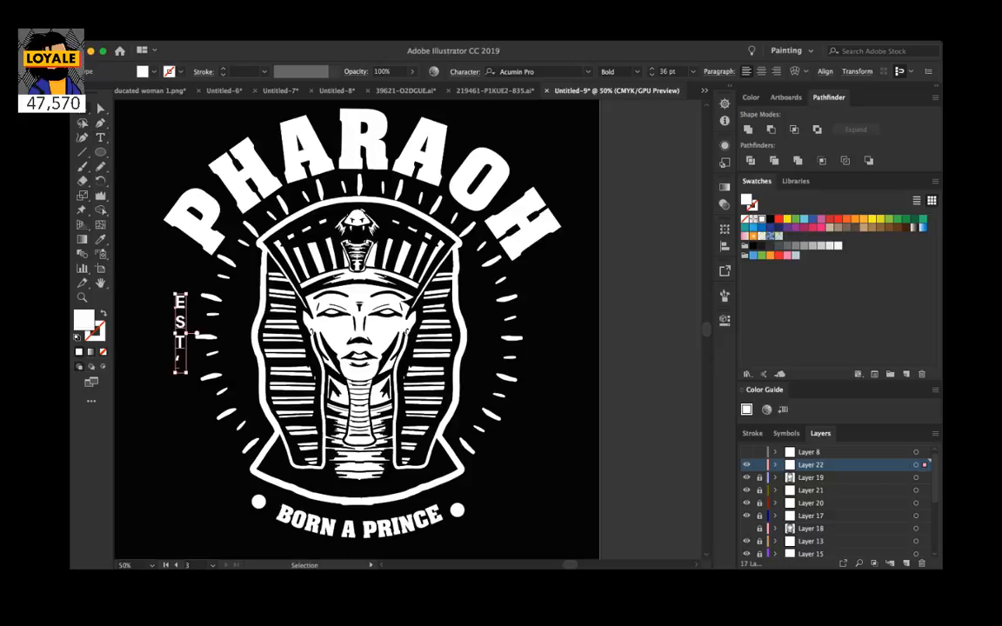
Step: Duplicate the stacked EST' text to the right of the rays and replace the copy with 1990, one digit per line
left_click_drag(180, 322, 541, 322)
double_click(541, 304)
double_click(541, 303)
left_click(538, 303)
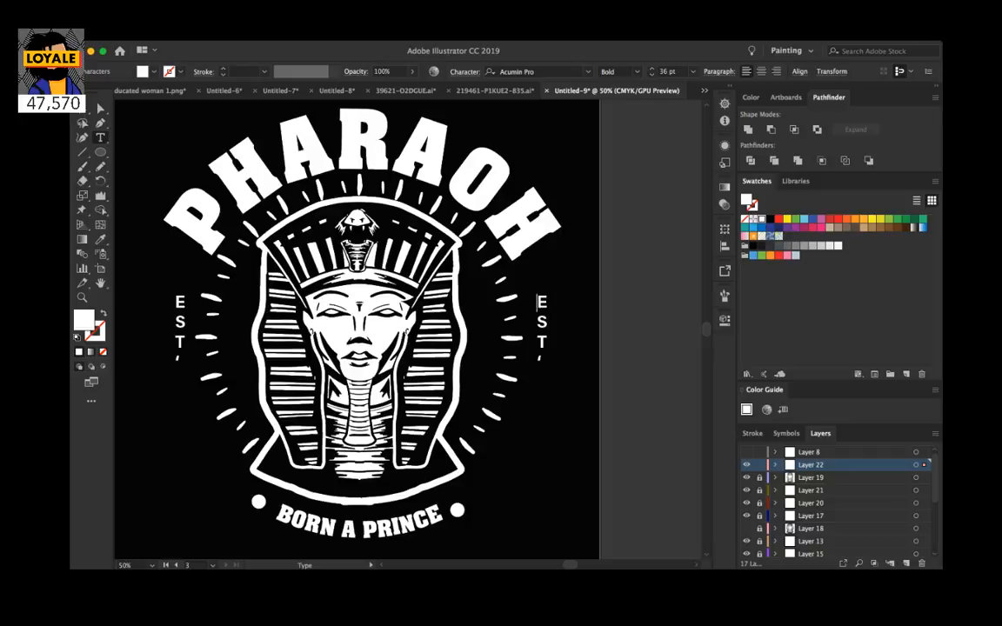
key("super+a")
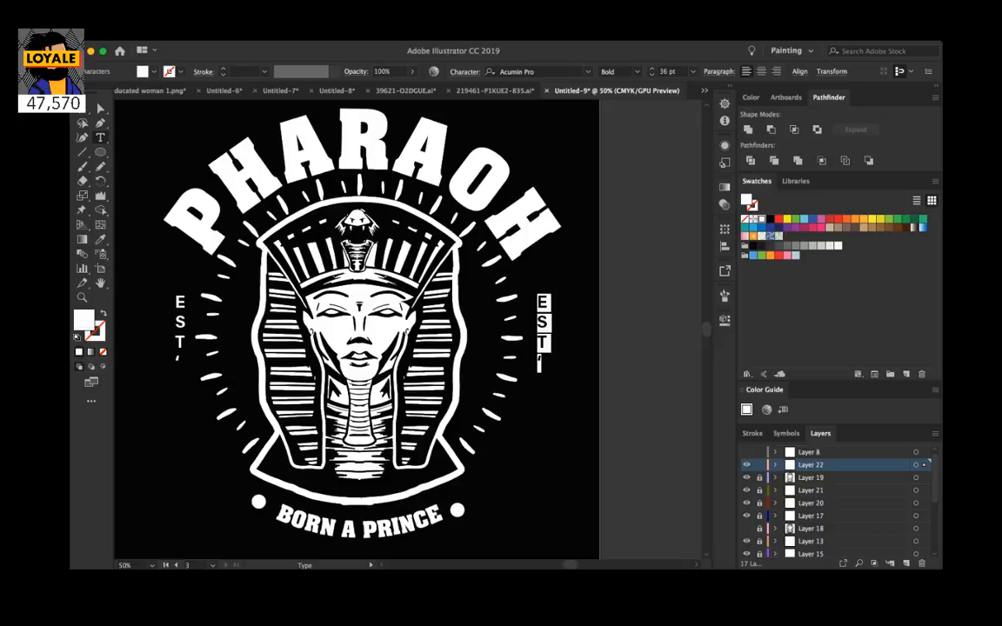
type("19")
key("BackSpace")
key("Return")
type("9")
key("Return")
type("9")
key("Return")
type("0")
key("Escape")
key("super+shift+a")
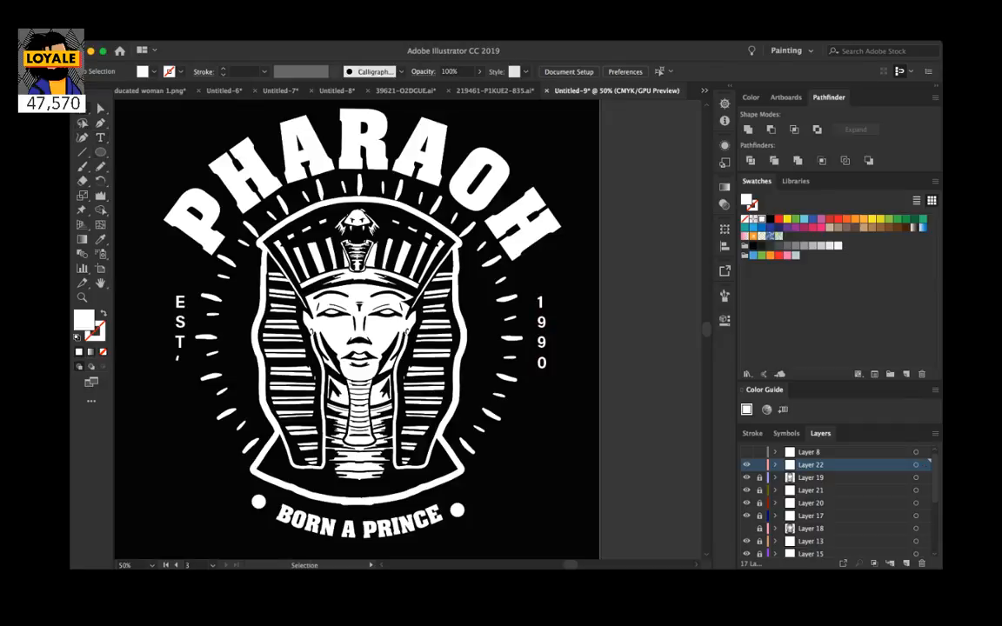
Step: Move the stacked EST' text slightly left, farther from the rays, and deselect it
left_click_drag(180, 306, 175, 306)
key("super+shift+a")
scroll(356, 331, "left", 2)
scroll(356, 330, "up", 1)
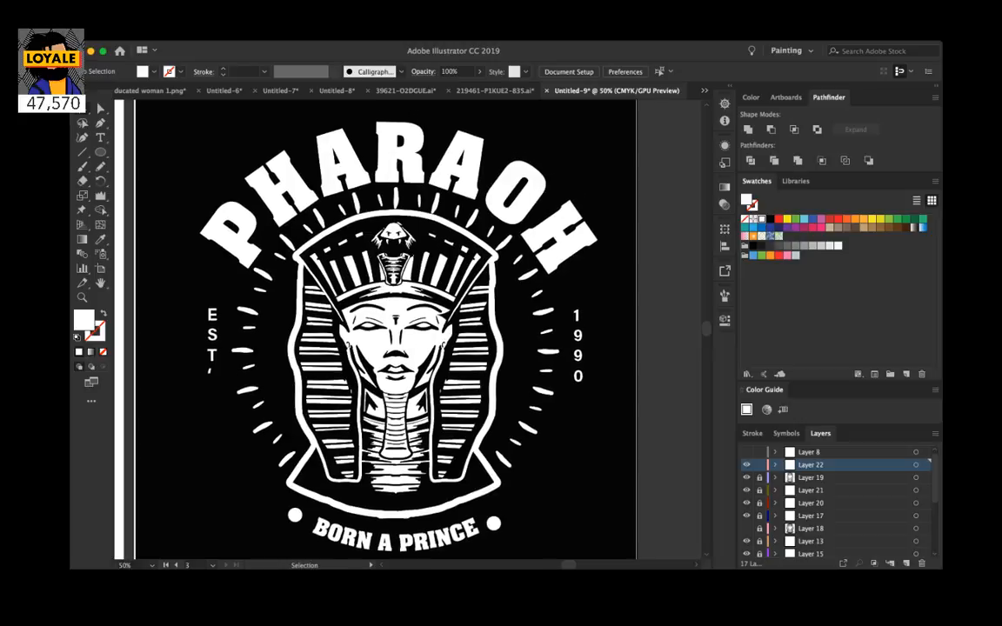
Step: Draw two tall, narrow white placeholder ellipses, one below the EST' text and one below the 1990 text
scroll(385, 331, "down", 1)
key("super+minus")
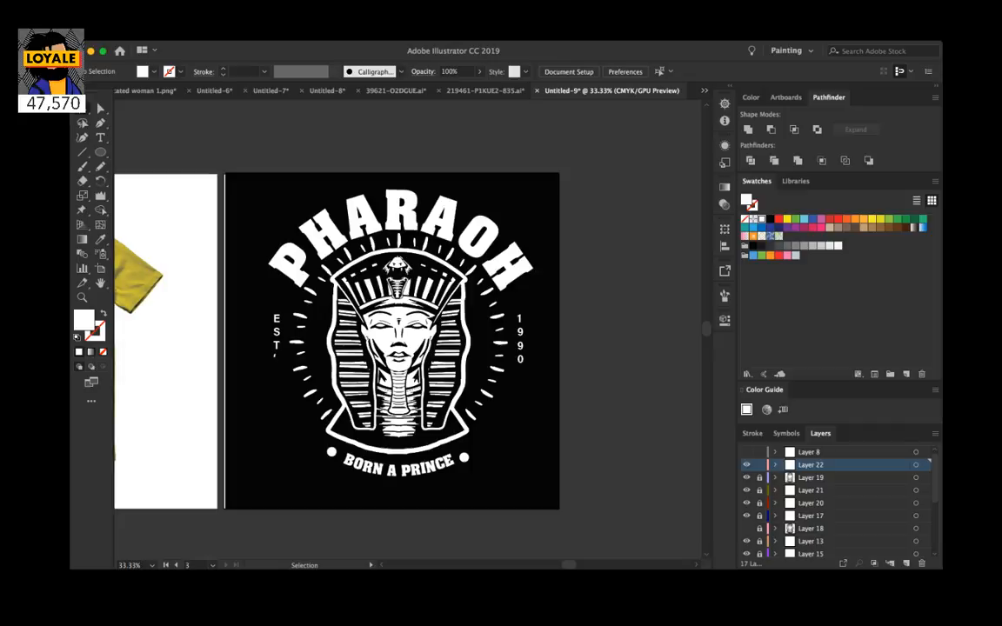
key("l")
left_click_drag(268, 365, 290, 430)
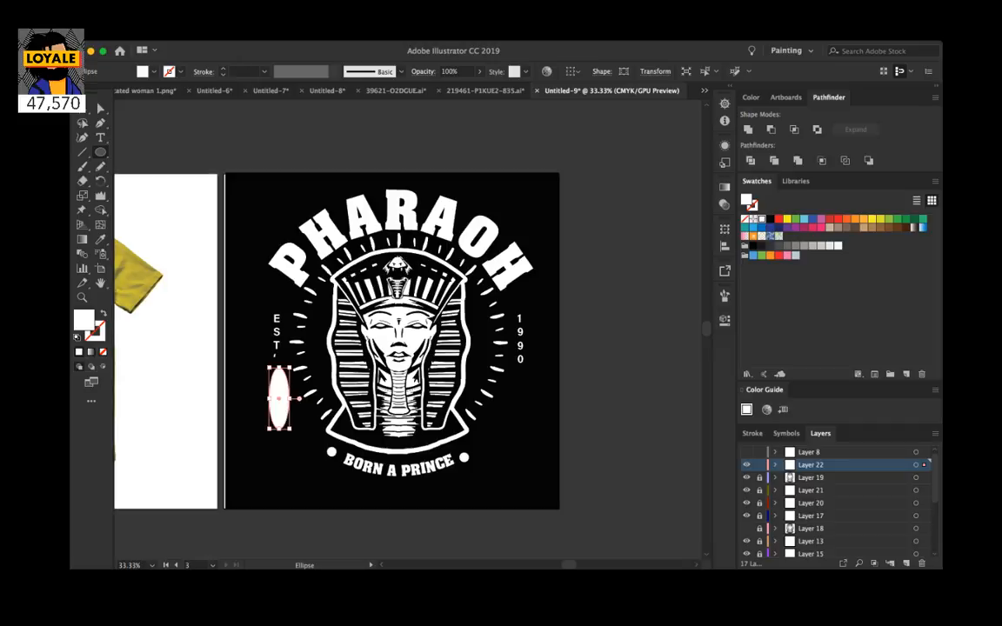
left_click_drag(513, 375, 528, 432)
scroll(408, 331, "right", 1)
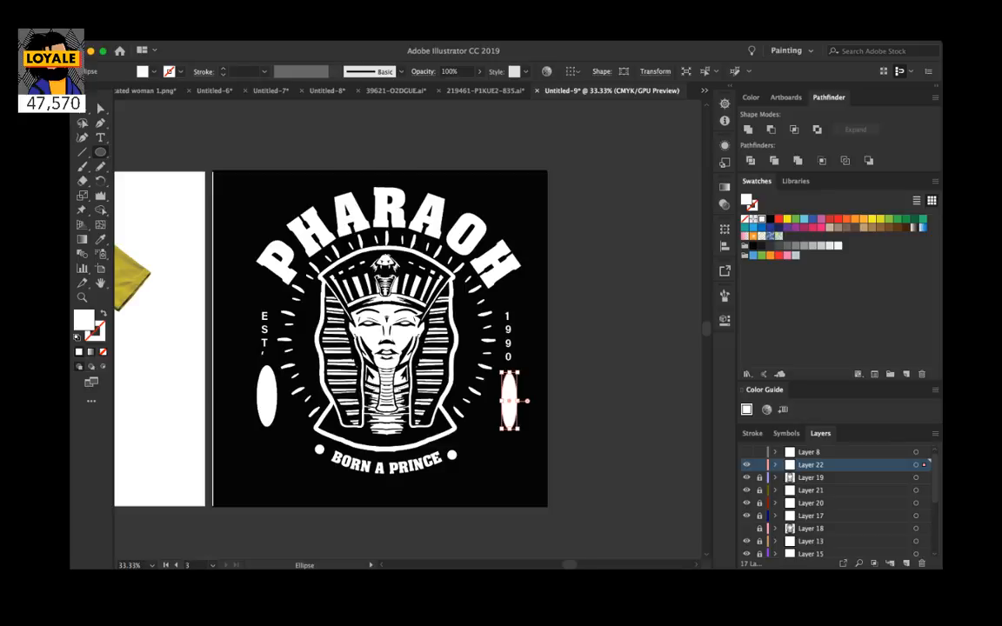
key("super+equal")
key("v")
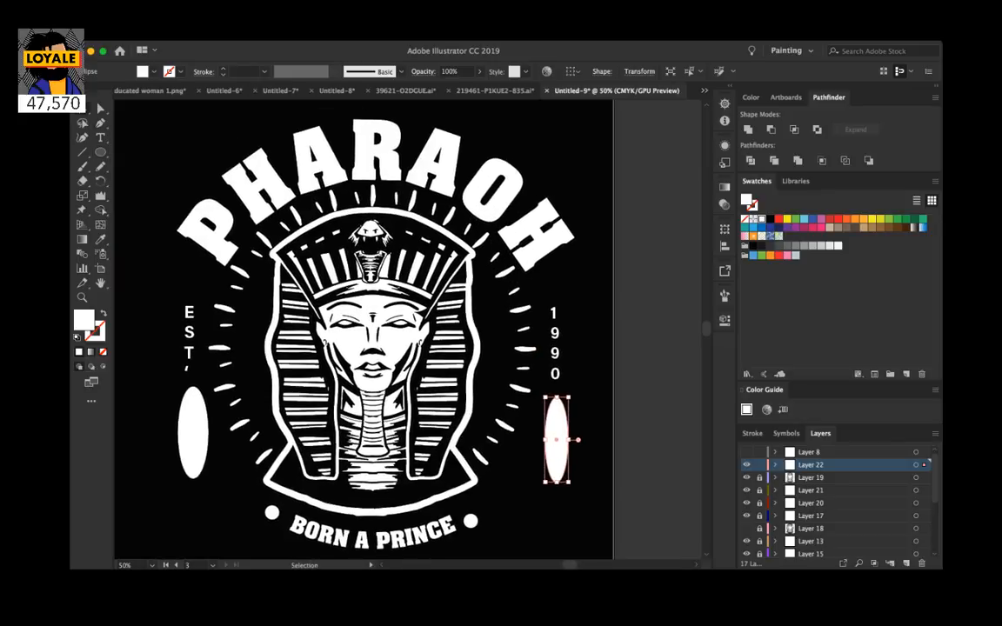
key("super+shift+a")
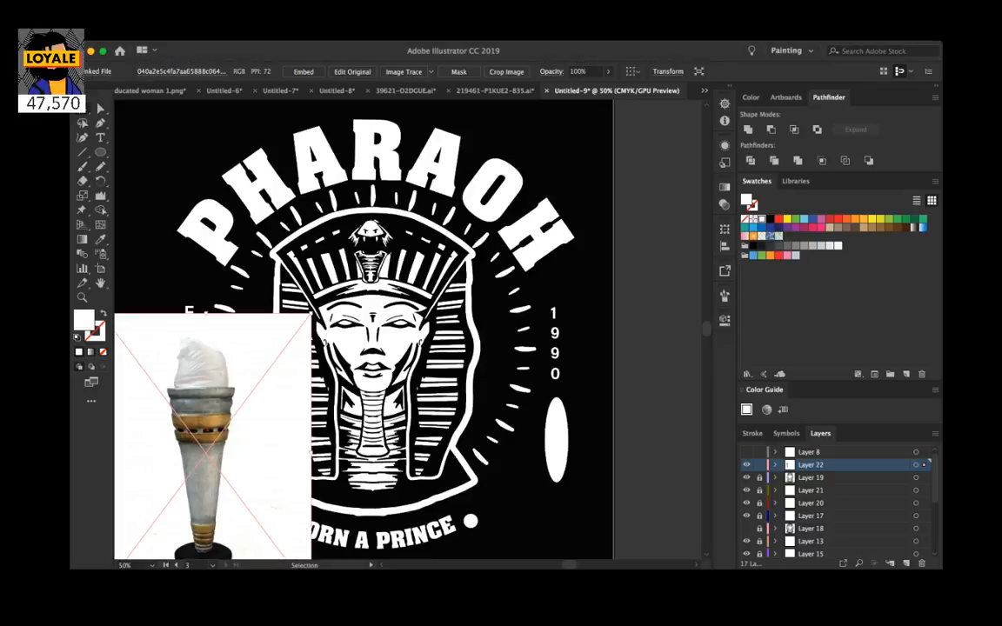
Step: Move the linked torch image from Layer 22 onto a new layer directly above it and hide that layer
left_click(775, 465)
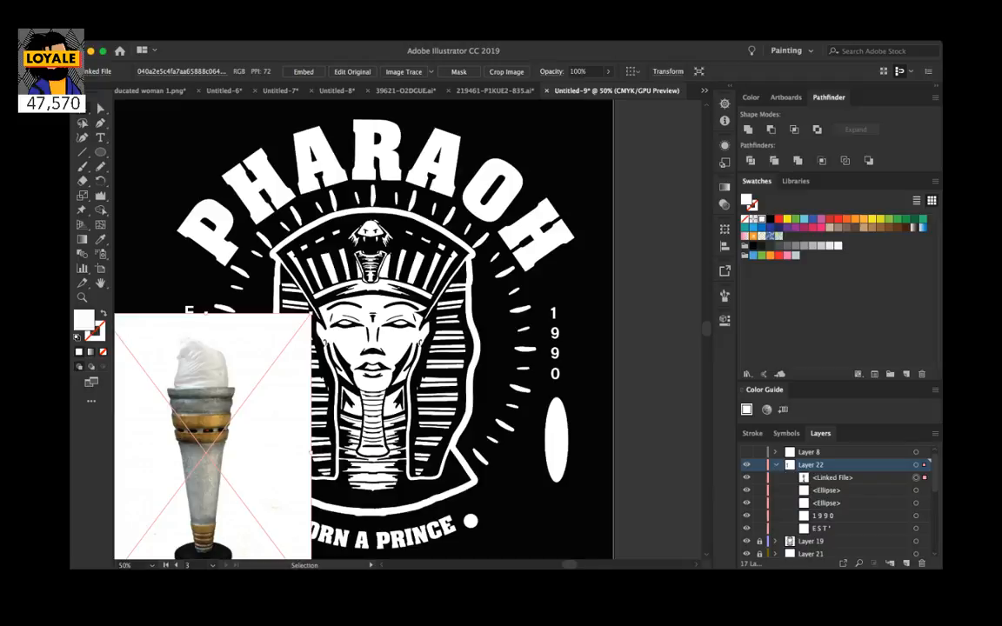
left_click(906, 564)
left_click_drag(832, 489, 832, 465)
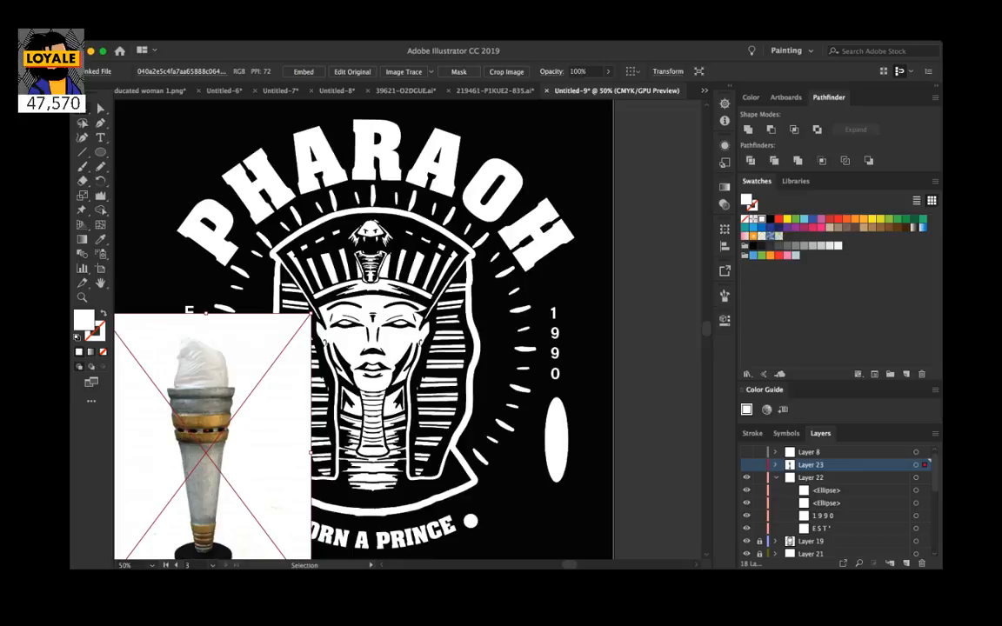
left_click(746, 464)
left_click(776, 478)
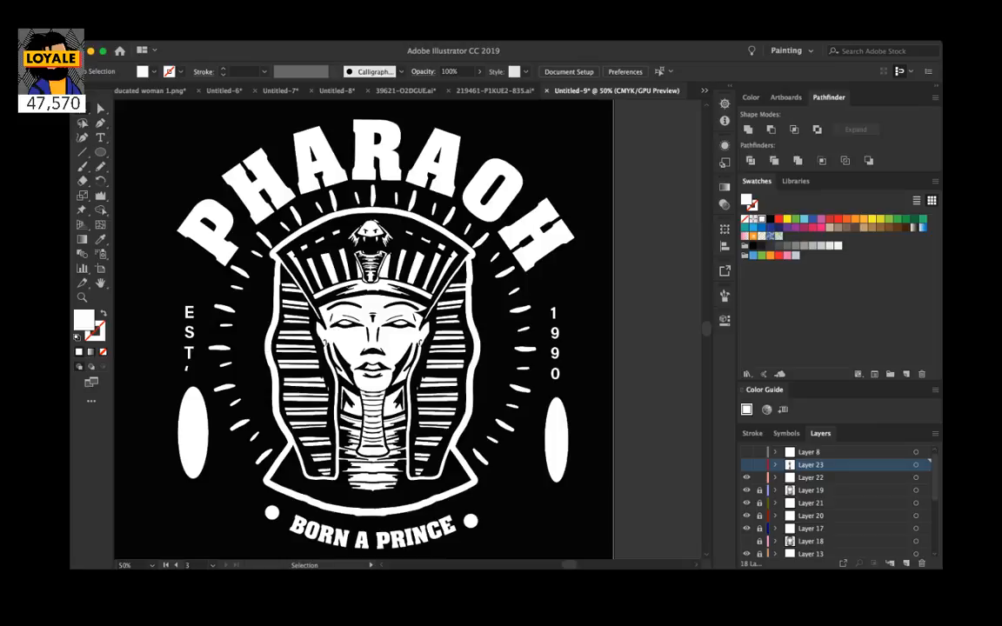
Step: Show Layer 23 again, scale the torch image down and position it over the ellipse below EST'
left_click(746, 464)
scroll(407, 329, "left", 3)
left_click(293, 408)
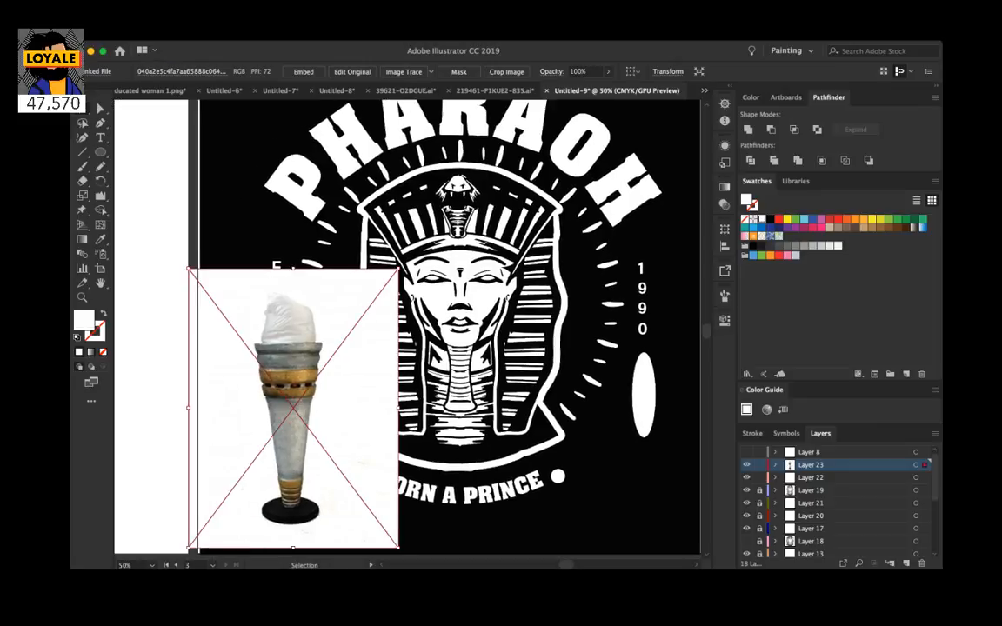
left_click_drag(398, 548, 361, 498)
left_click_drag(293, 400, 280, 400)
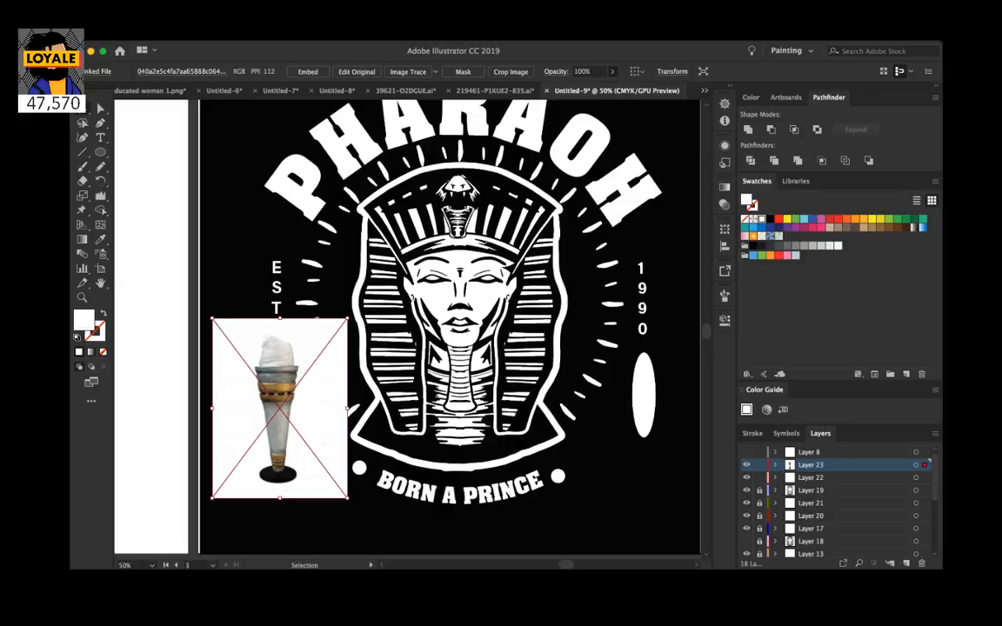
Step: Set the torch image's opacity to 53% and scale it down to roughly match the ellipse beneath it
left_click_drag(612, 84, 583, 85)
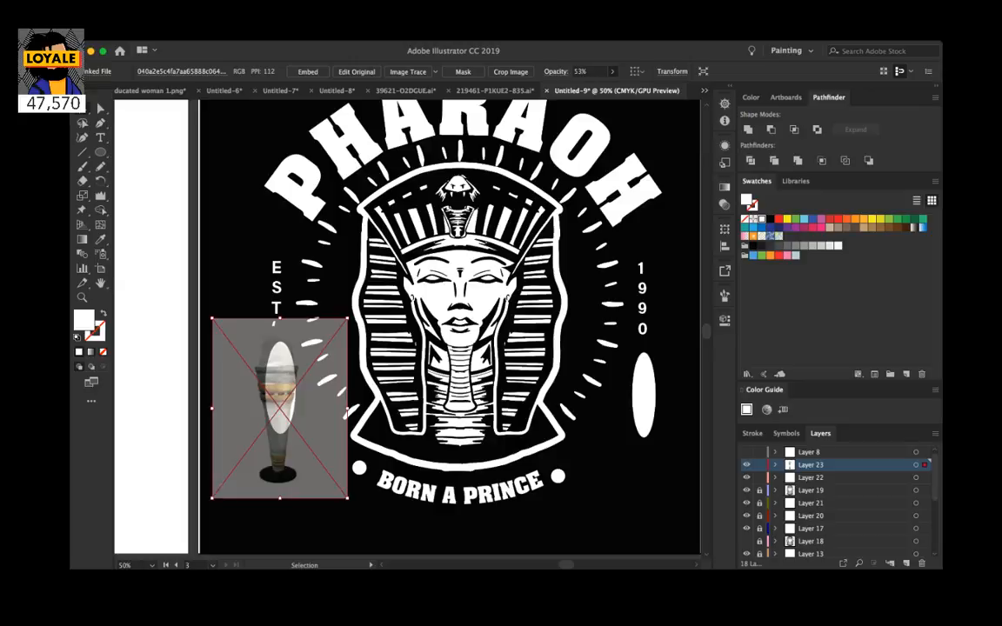
left_click_drag(347, 499, 309, 447)
left_click_drag(277, 400, 296, 400)
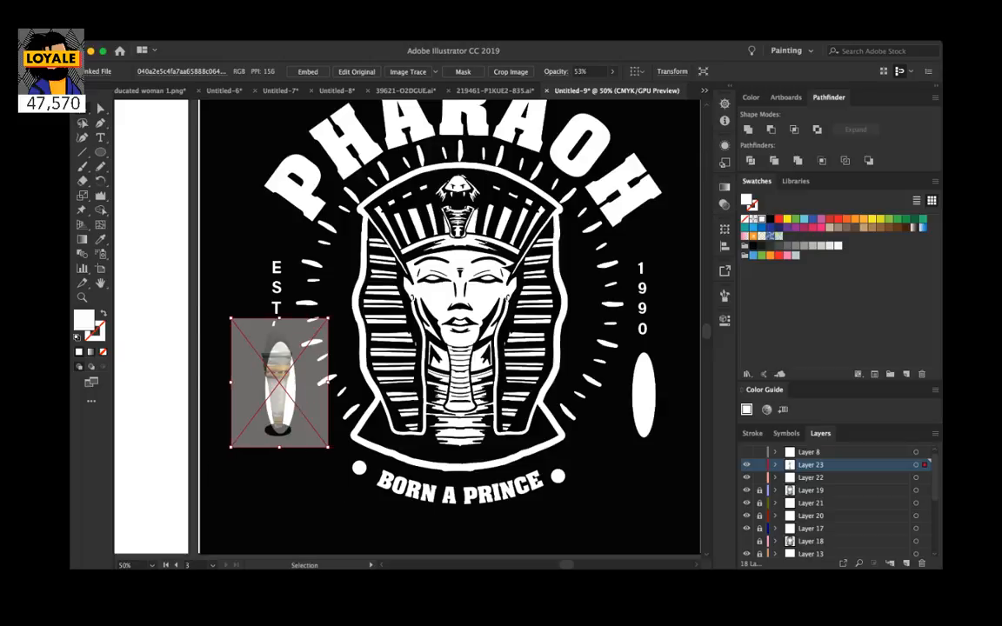
Step: Nudge the torch image slightly down and to the right to line it up with the ellipse
key("Down")
key("Down")
key("Down")
key("Down")
key("Down")
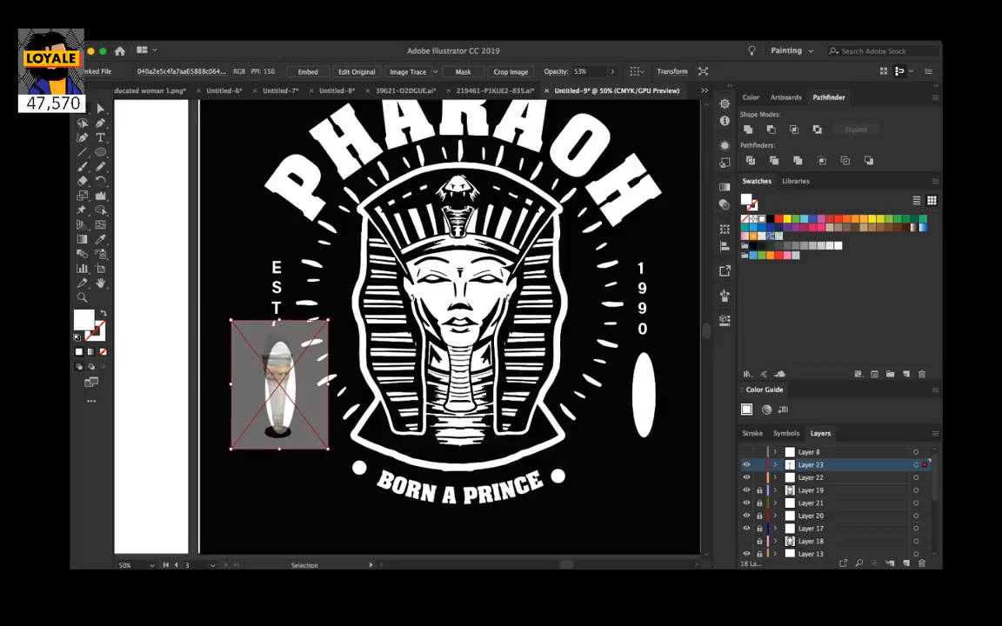
key("Right")
key("Right")
key("Right")
key("Down")
key("Down")
key("Down")
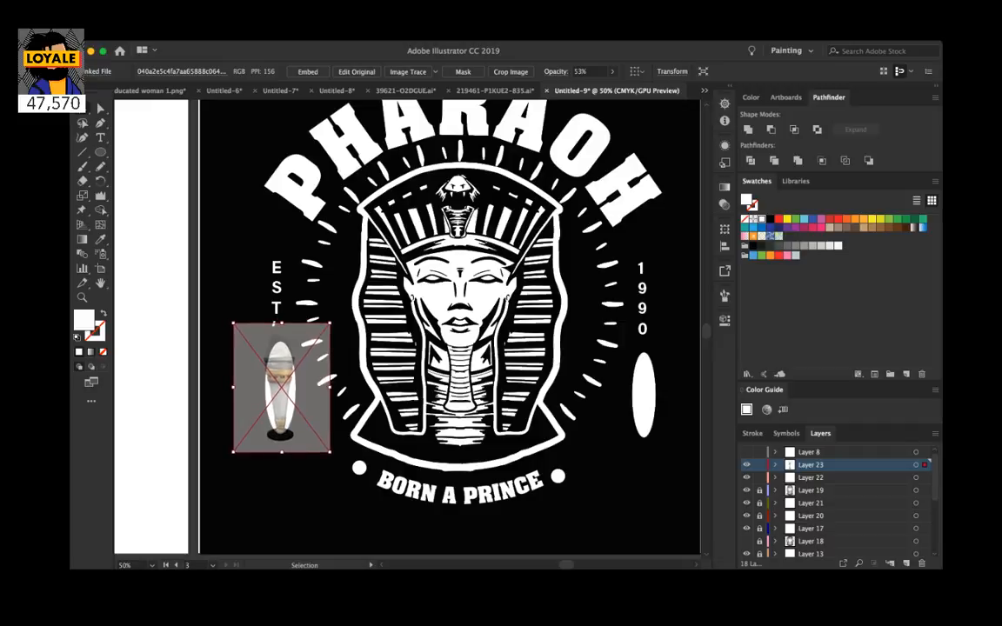
Step: Hide both ellipses inside Layer 22 while keeping the EST' and 1990 texts visible
left_click(746, 477)
left_click(746, 477)
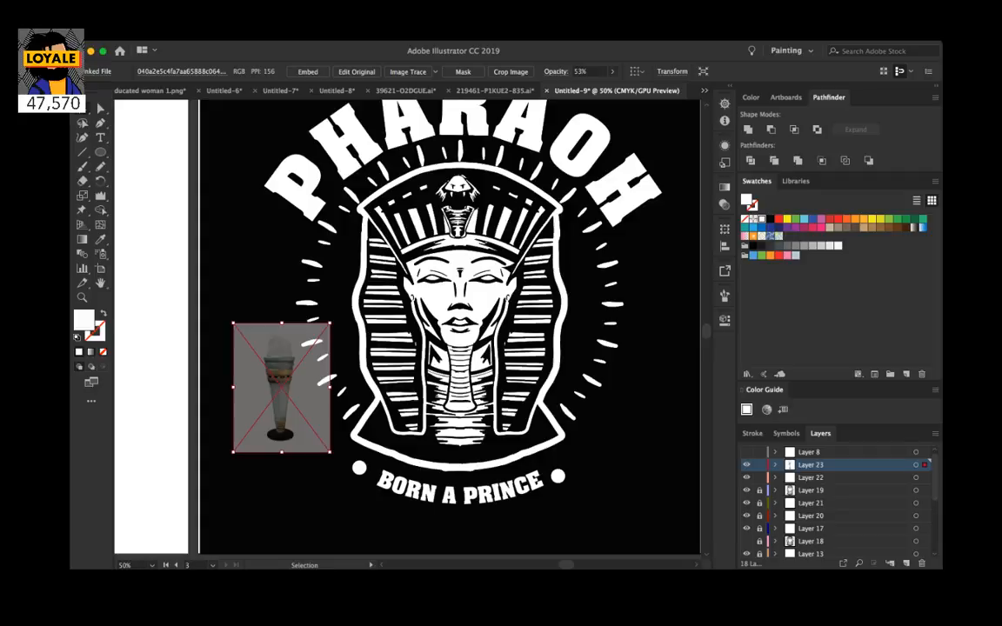
left_click(775, 478)
left_click(746, 502)
left_click(746, 490)
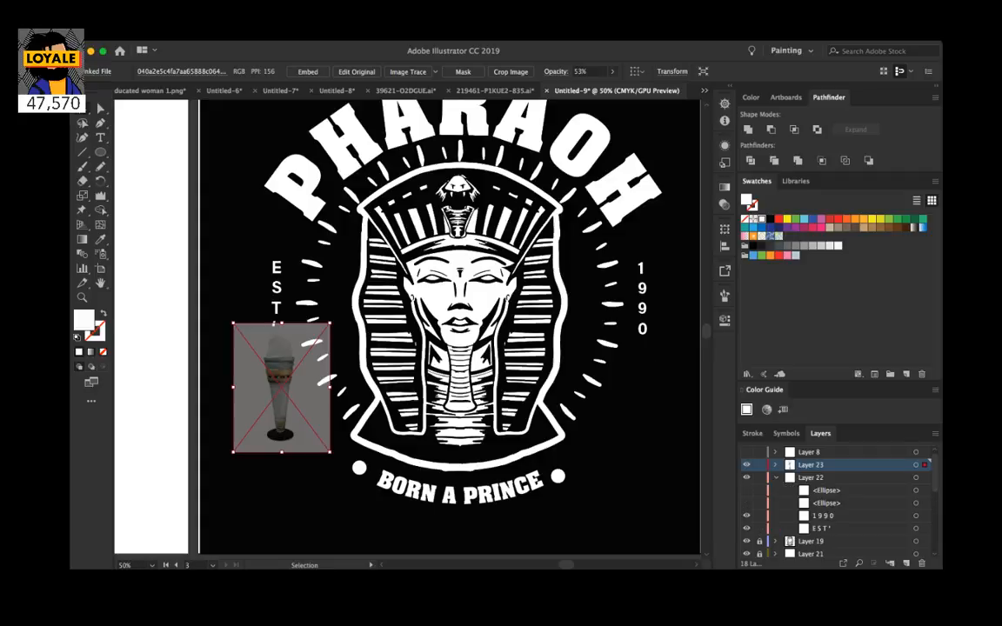
Step: Create a new layer above Layer 23 for the tracing and lock the torch image
key("super+=")
key("super+=")
scroll(408, 328, "right", 1)
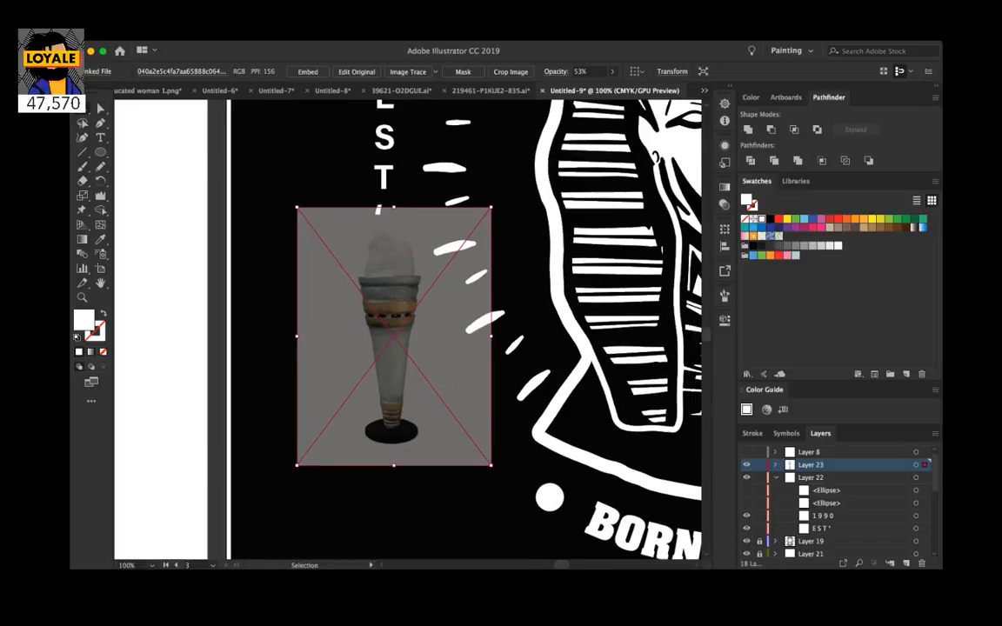
key("super+l")
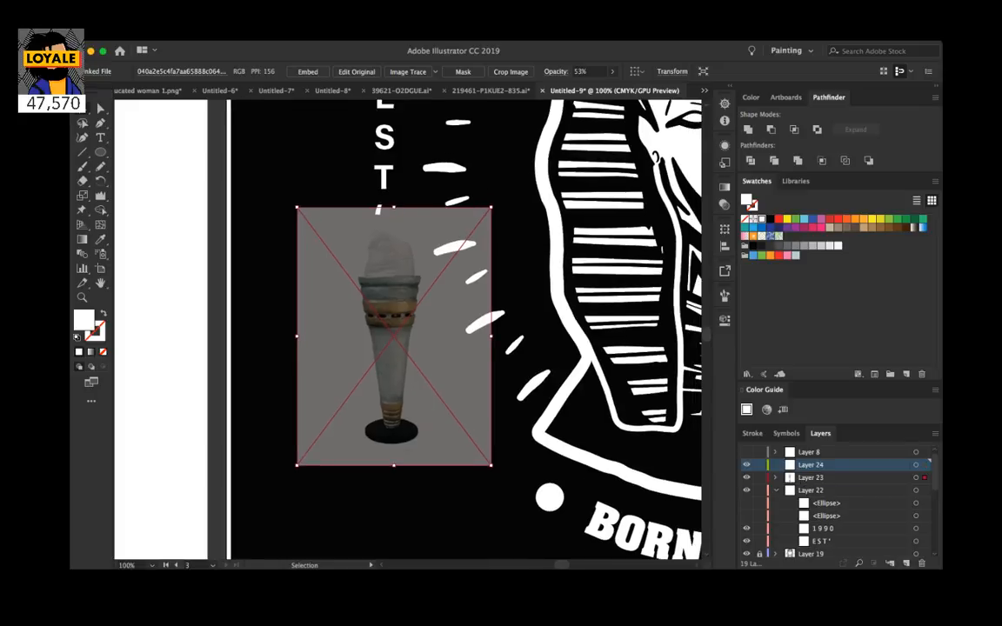
key("super+2")
scroll(407, 329, "right", 3)
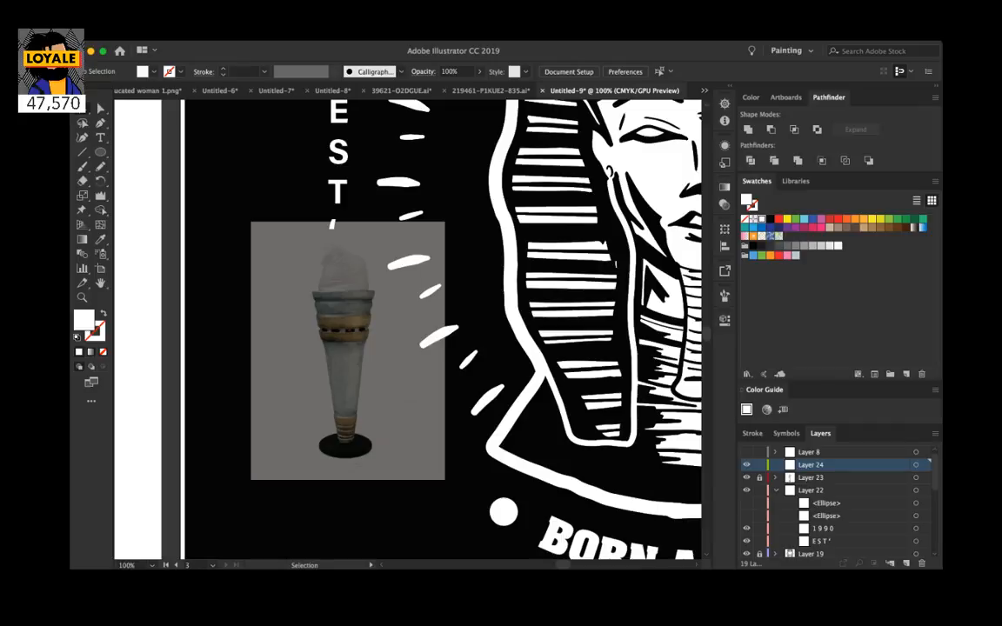
Step: Unlock the torch image, nudge it left to centre it under EST', and lock Layer 23
key("alt+super+2")
left_click(915, 477)
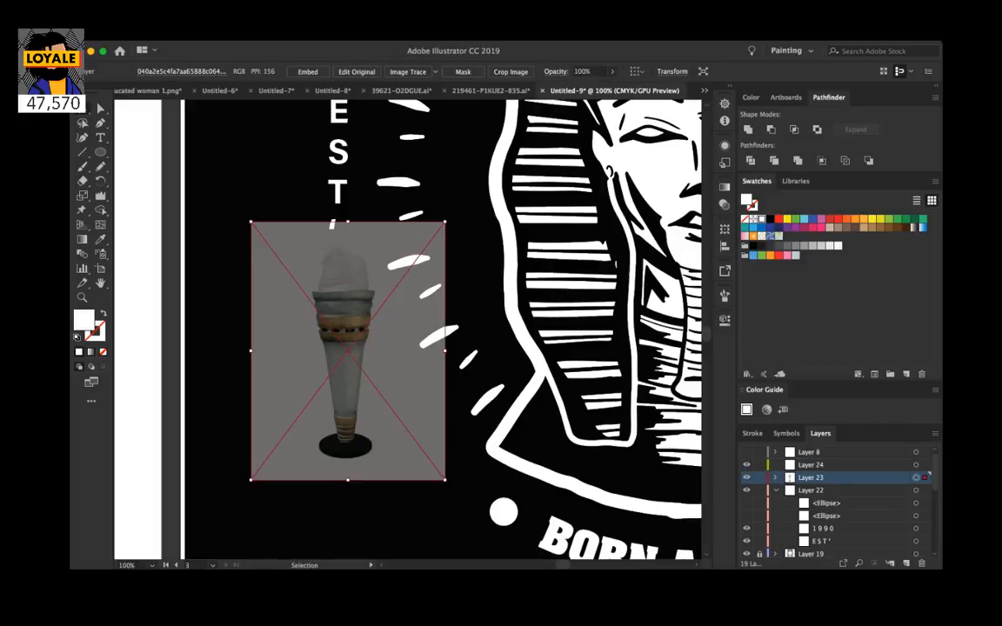
key("shift+Left")
left_click(759, 477)
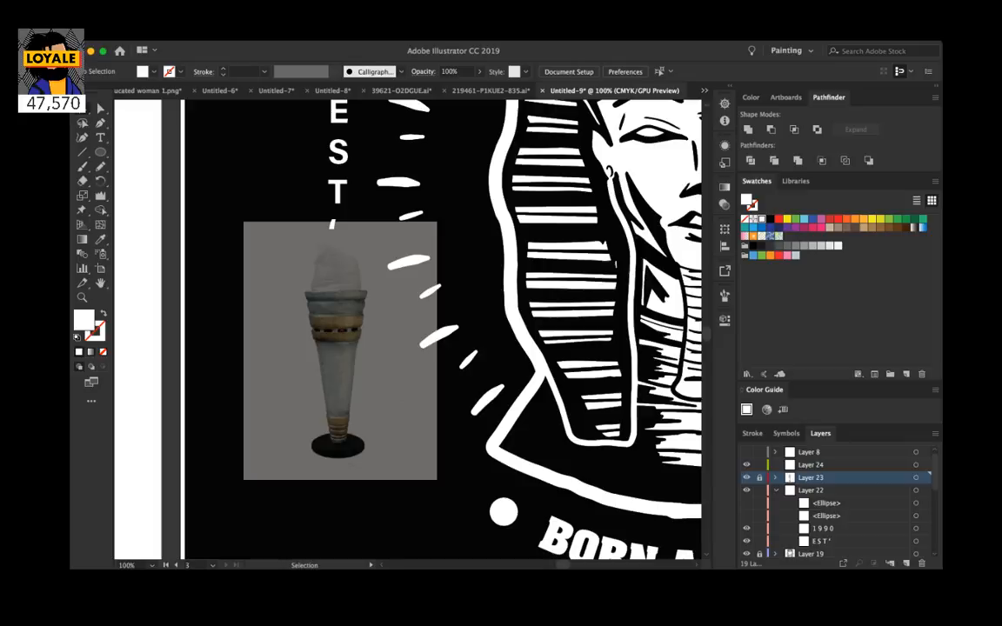
Step: On Layer 24, trace the torch's rim and upper grey band with white 1 pt Paintbrush strokes and no fill
key("super+equal")
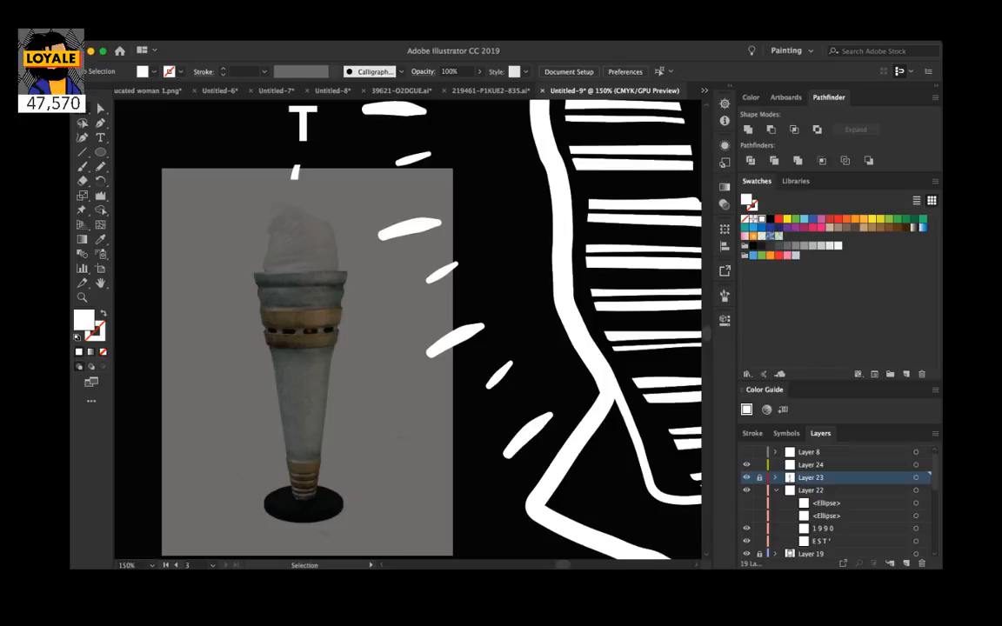
key("b")
key("super+equal")
key("super+equal")
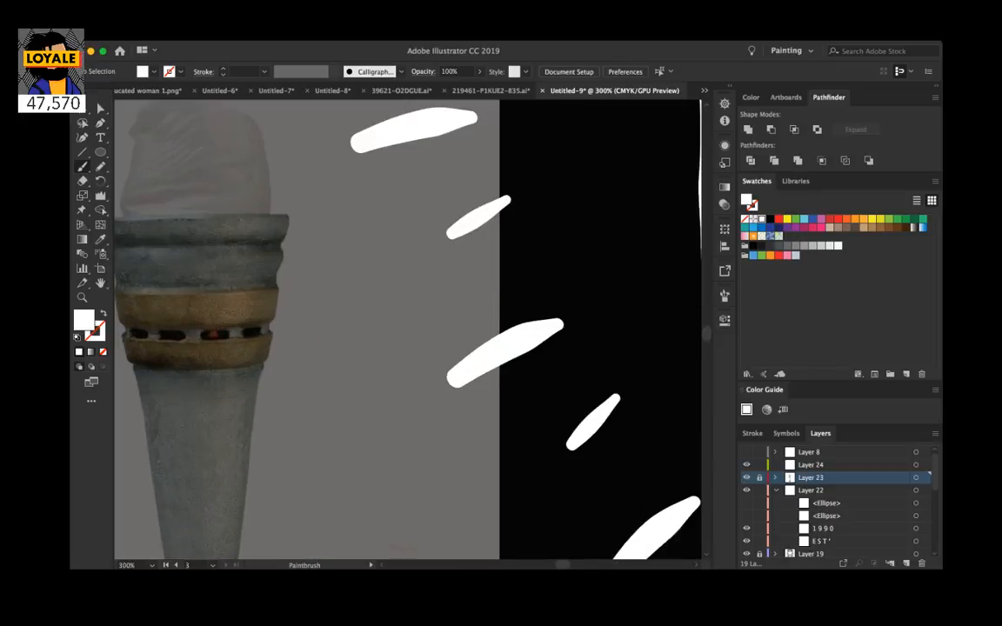
left_click_drag(312, 307, 504, 351)
left_click(815, 465)
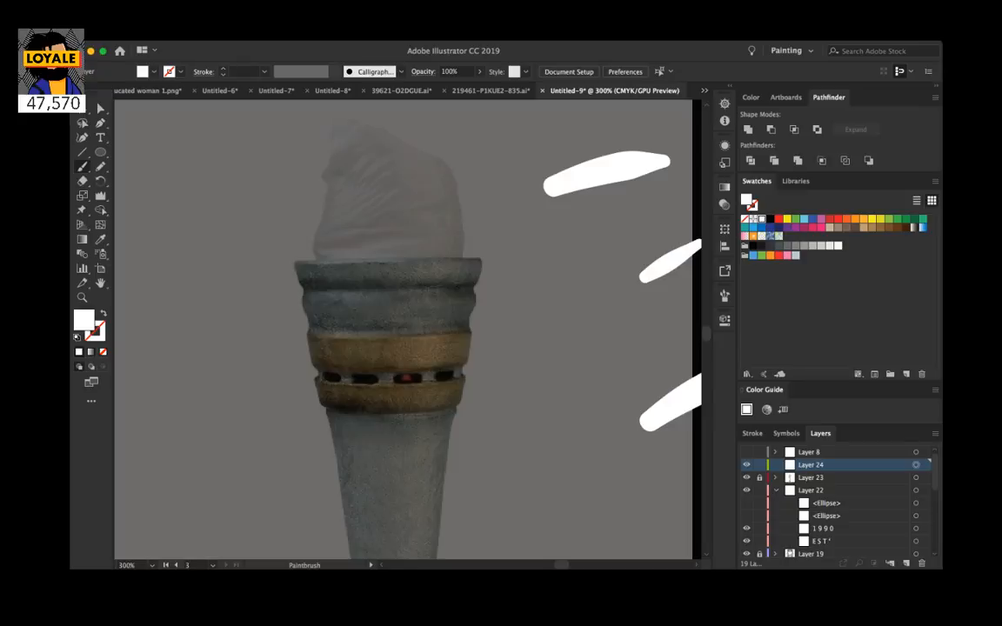
mouse_move(292, 261)
left_mouse_down()
mouse_move(487, 256)
mouse_move(474, 283)
left_mouse_up()
mouse_move(293, 262)
left_mouse_down()
mouse_move(299, 287)
mouse_move(476, 282)
left_mouse_up()
mouse_move(308, 293)
left_mouse_down()
mouse_move(319, 328)
mouse_move(467, 321)
left_mouse_up()
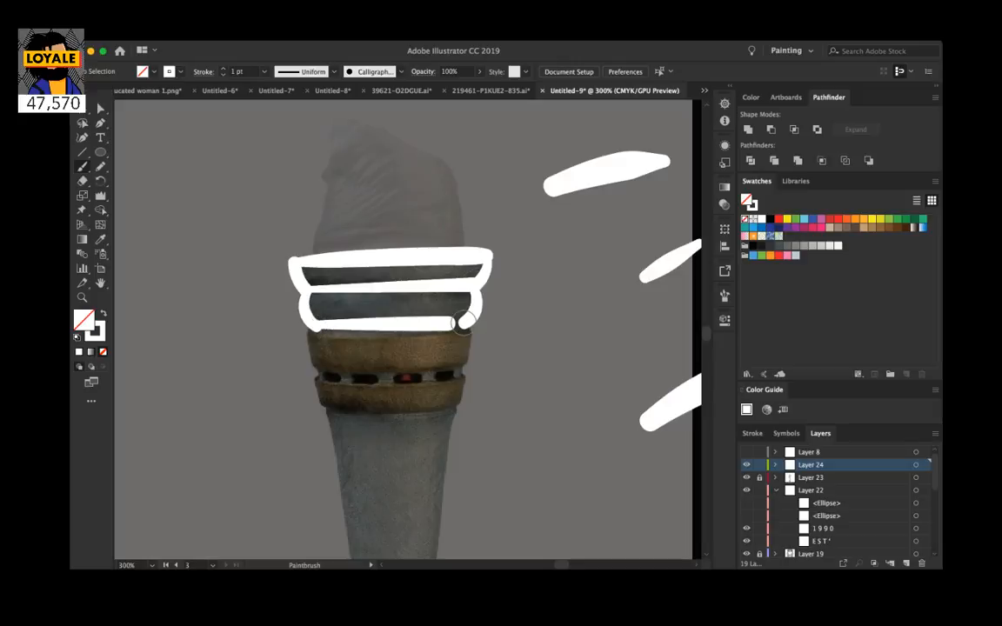
Step: Trace both sides and the lower edge of the torch's gold band with white brush strokes
left_click_drag(313, 330, 327, 404)
left_click_drag(461, 328, 454, 403)
mouse_move(349, 408)
left_mouse_down()
mouse_move(428, 409)
mouse_move(402, 219)
mouse_move(392, 256)
left_mouse_up()
Step: Outline the torch's tapered shaft and add two short horizontal brush strokes for the rings at its foot
left_click_drag(286, 252, 329, 470)
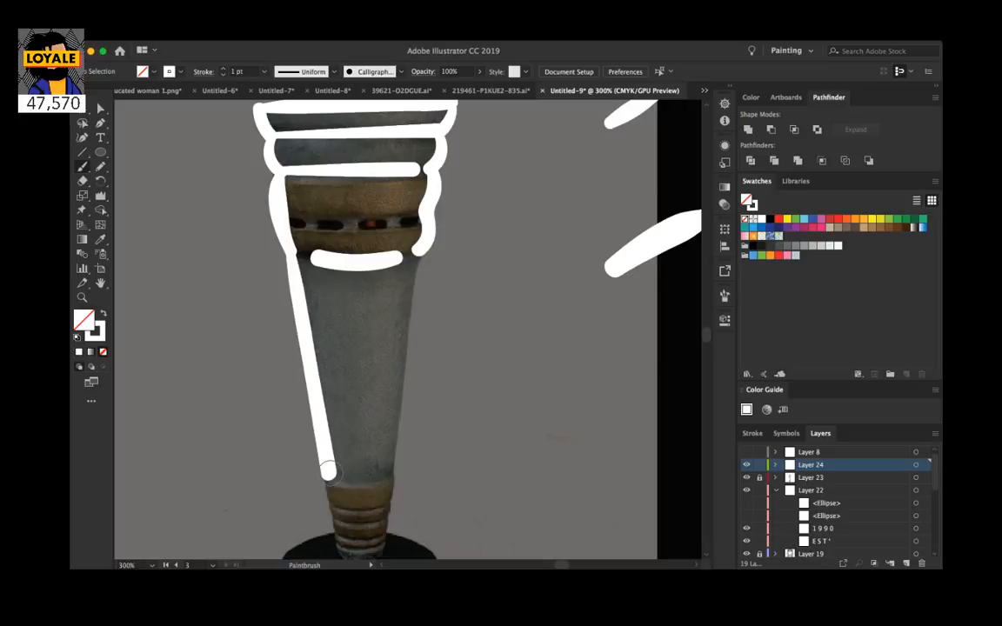
left_click_drag(416, 257, 330, 480)
left_click_drag(334, 519, 379, 518)
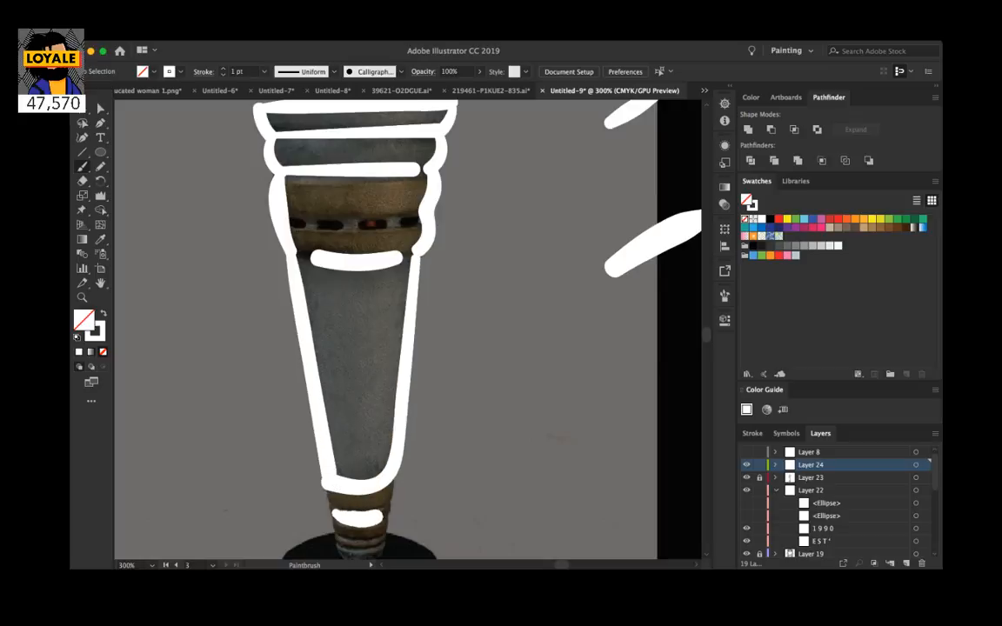
left_click_drag(337, 546, 379, 545)
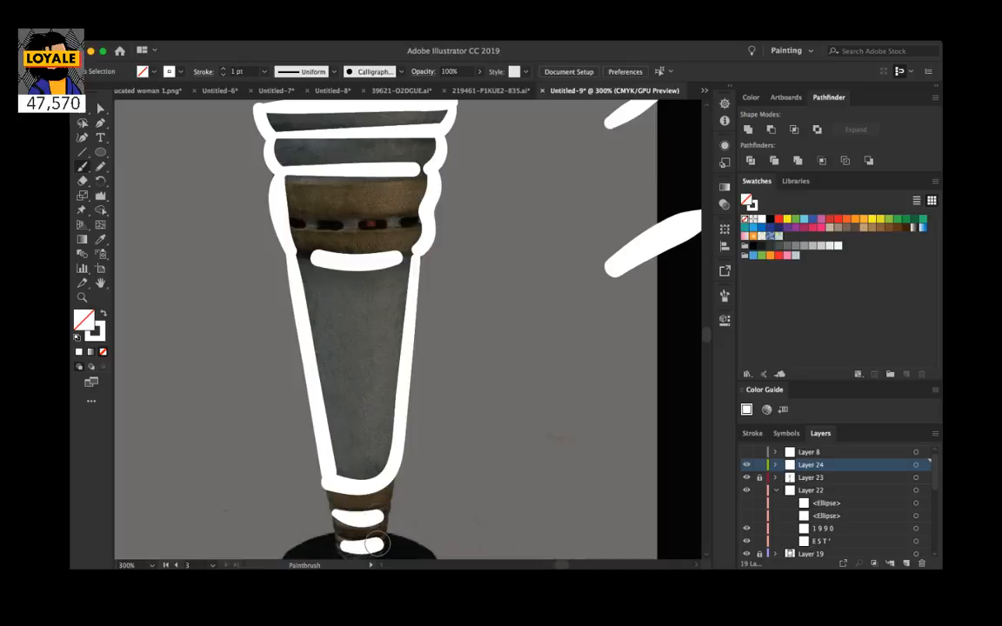
Step: Hide the torch reference layer and check the traced outline within the whole design
key("super+0")
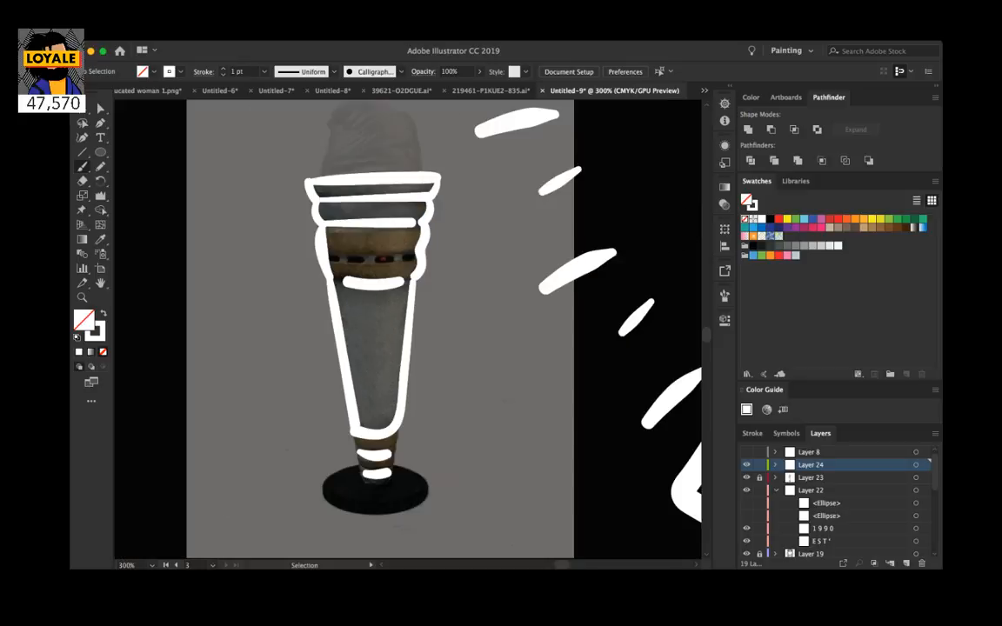
key("super+minus")
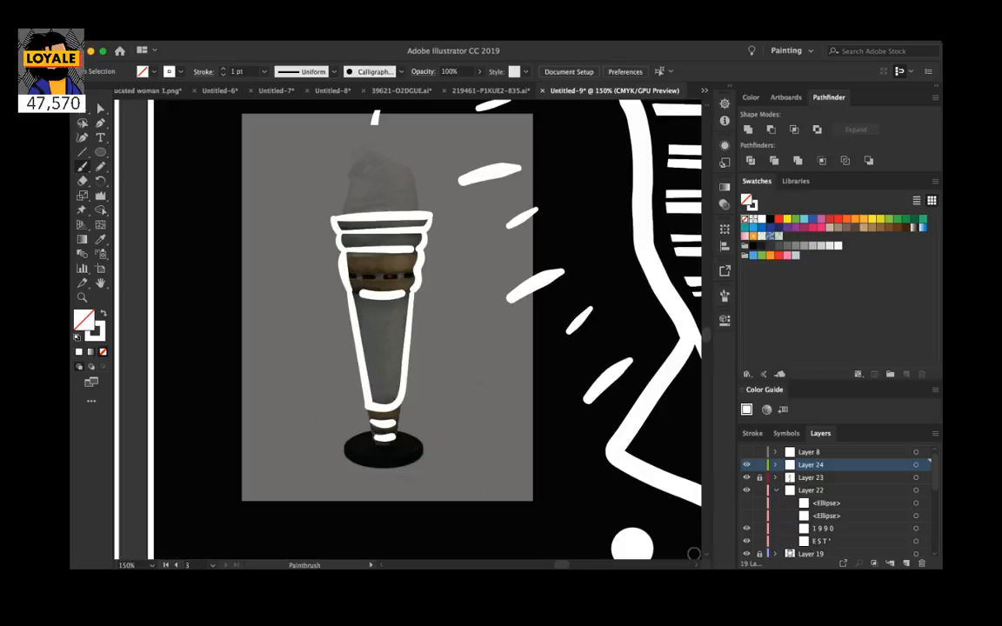
left_click(746, 478)
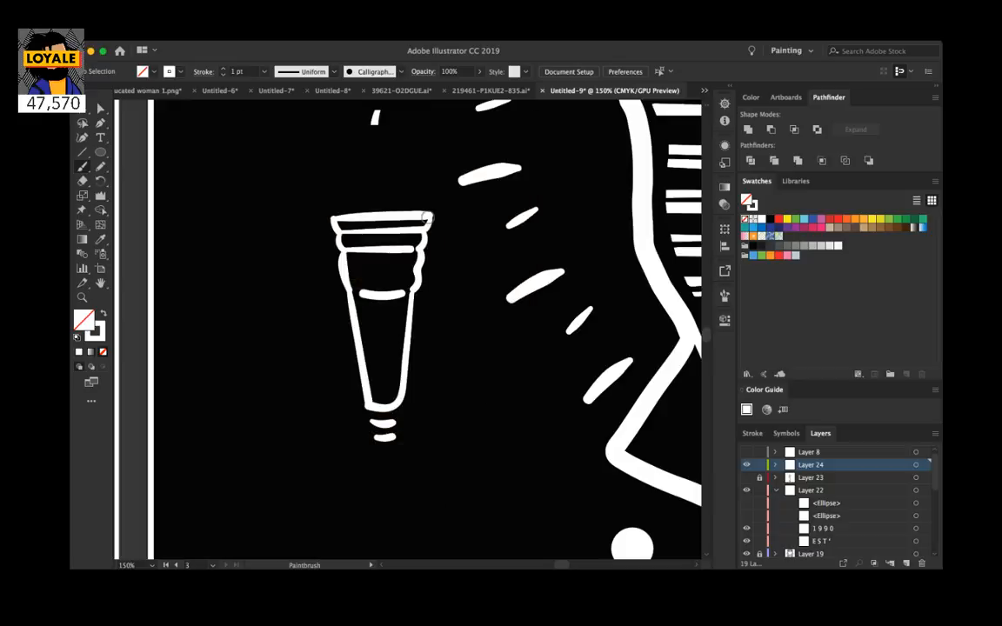
key("super+minus")
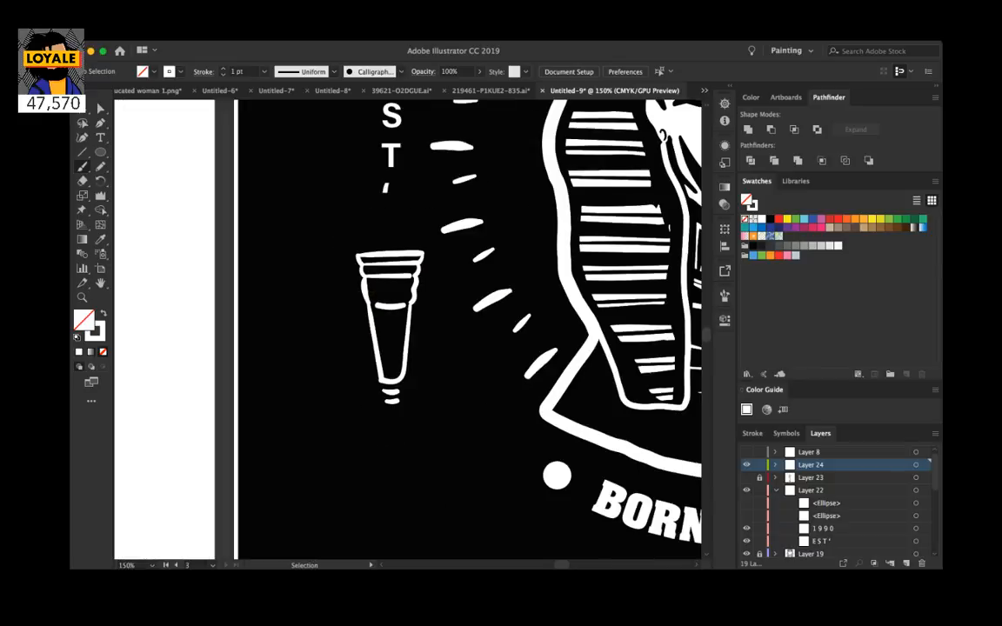
key("super+minus")
key("super+minus")
key("super+minus")
key("super+equal")
key("super+equal")
key("super+equal")
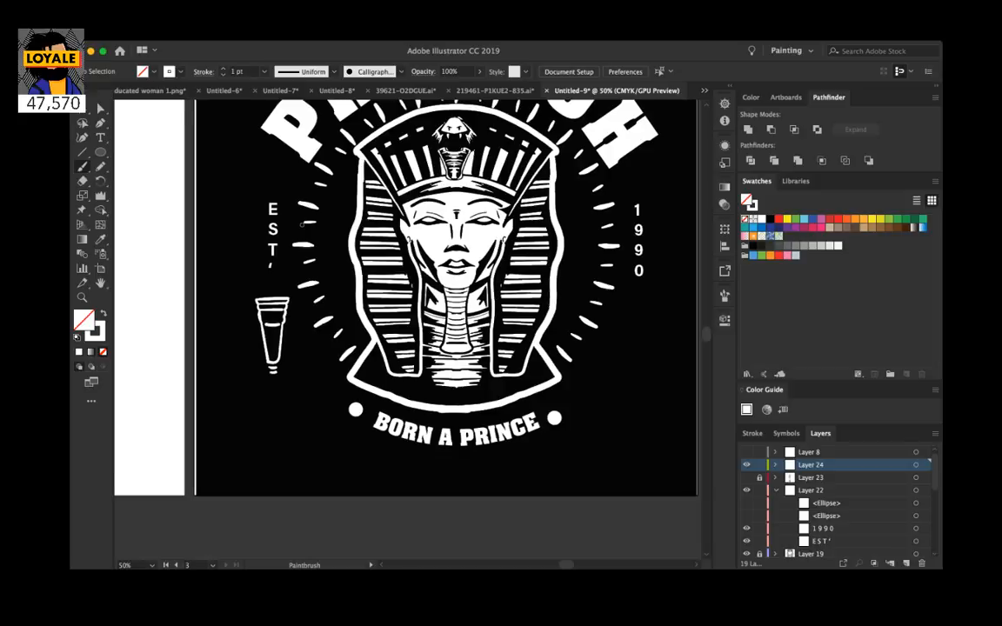
scroll(331, 229, "left", 5)
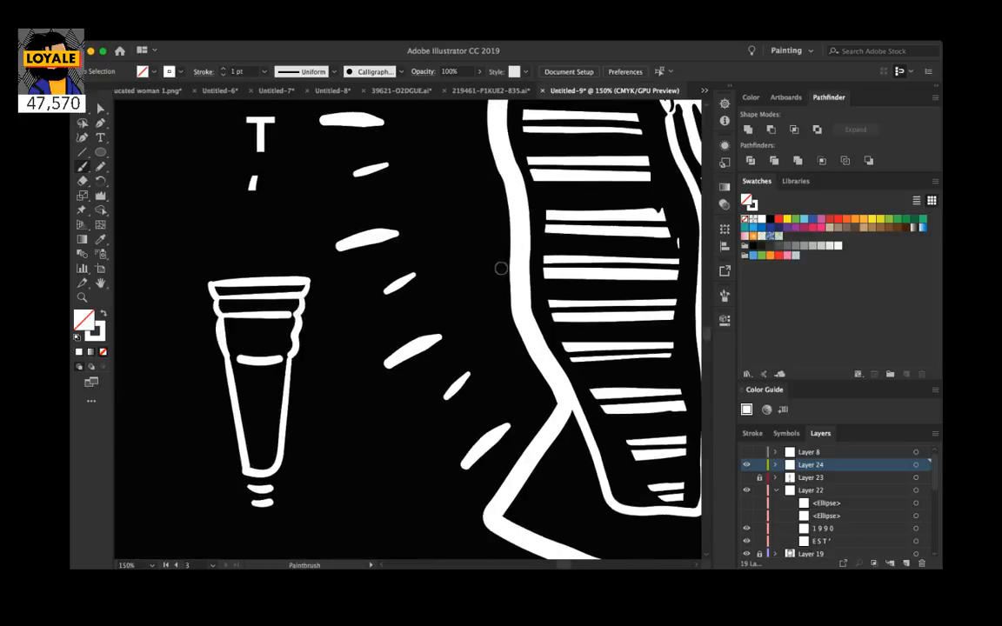
Step: Examine the traced torch outline up close and against the whole PHARAOH design
key("super+equal")
key("super+equal")
left_click_drag(331, 230, 503, 238)
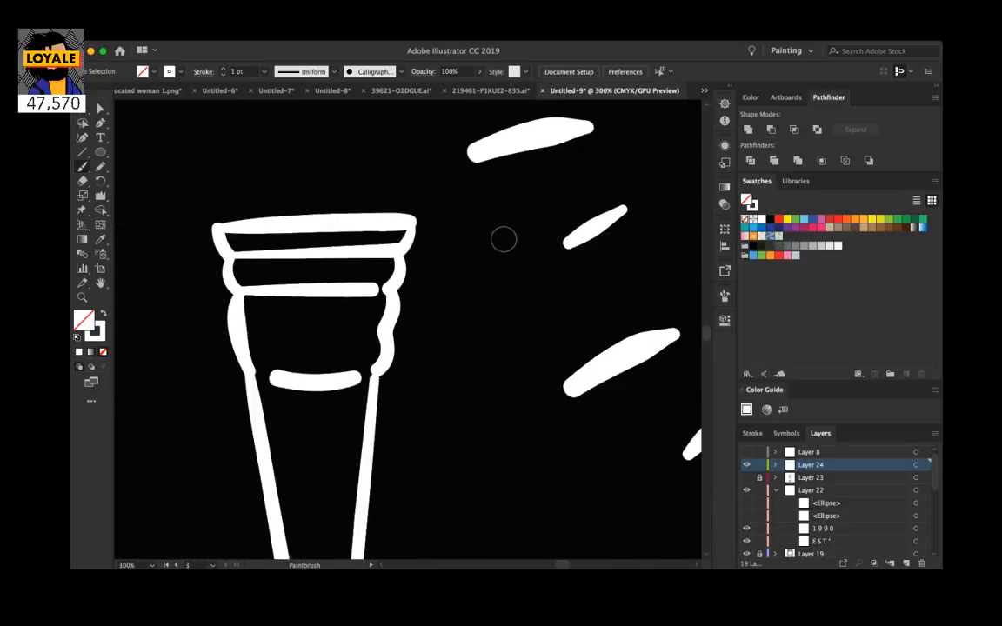
key("super+minus")
key("super+minus")
key("super+minus")
key("super+minus")
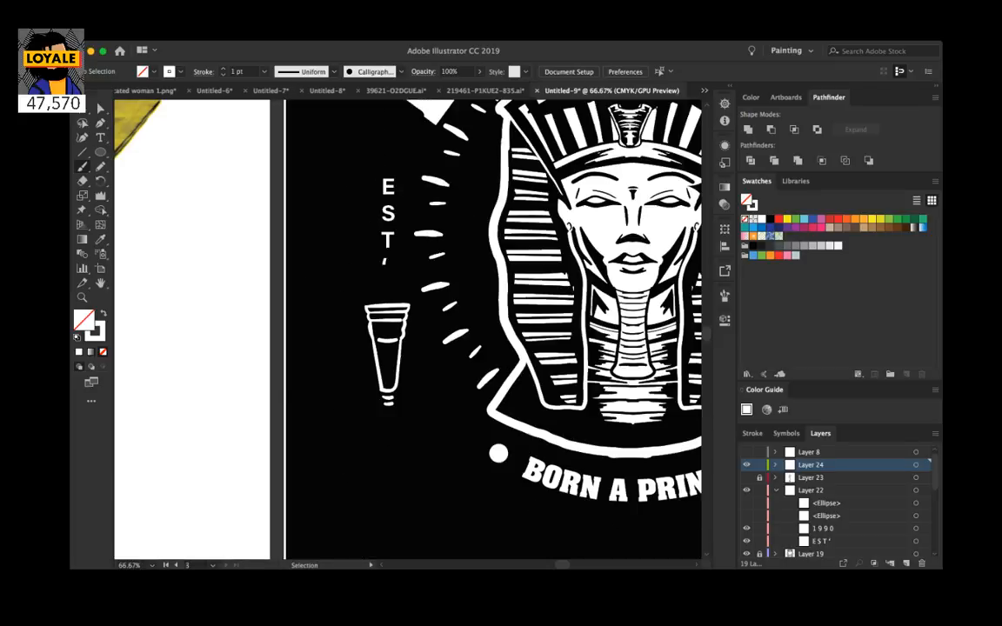
key("super+minus")
left_click_drag(326, 231, 262, 265)
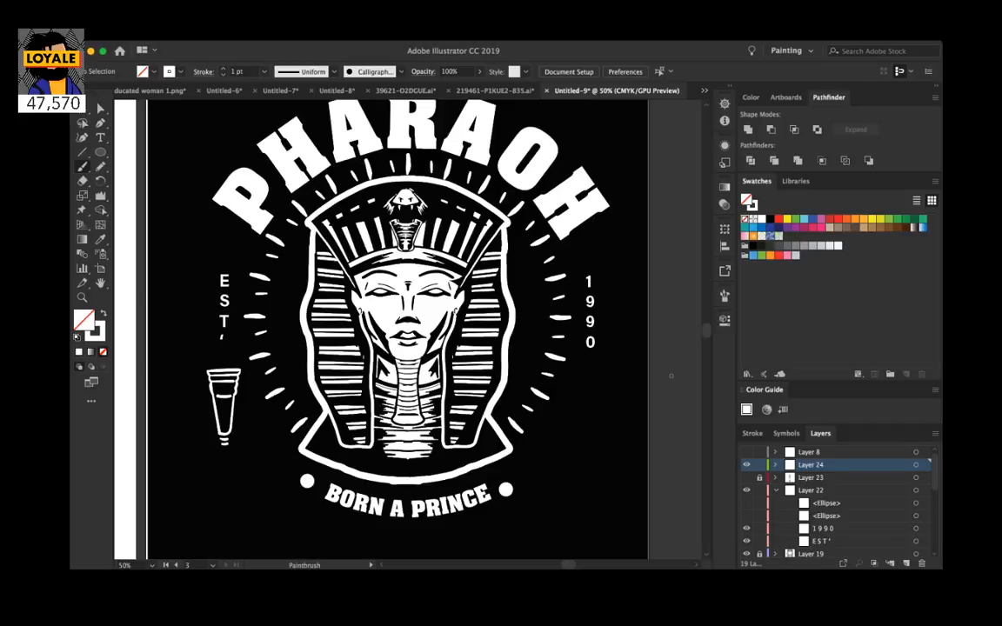
Step: Hide the outlined torch on Layer 24, show the torch reference on Layer 23 and add a new layer above it
left_click(746, 465)
left_click(746, 477)
left_click(839, 477)
left_click(906, 564)
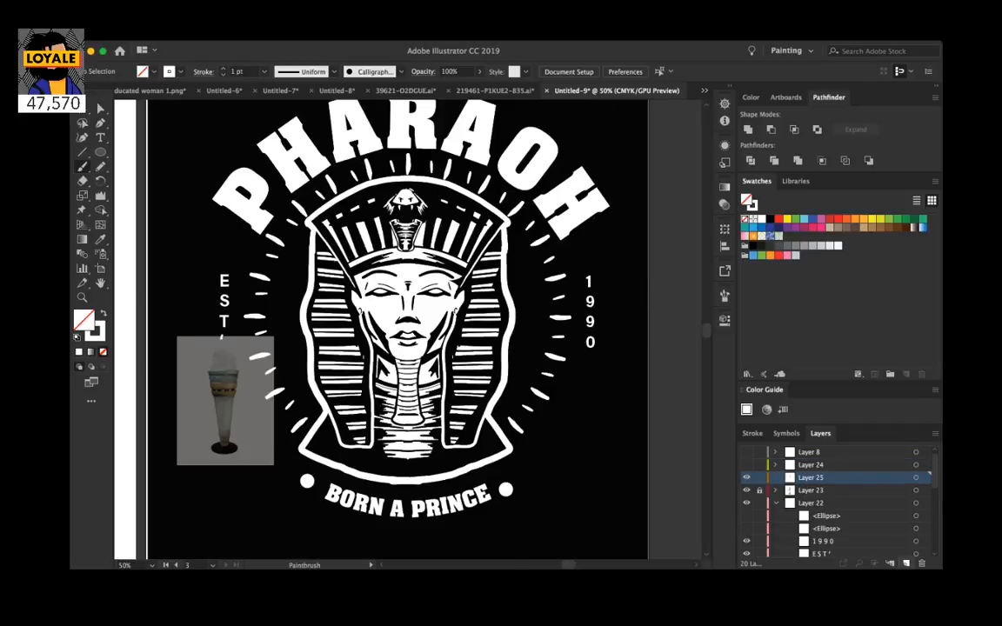
Step: Paint four solid white horizontal brush strokes across the torch's rim, grey band and both parts of its gold band
key("super+plus")
key("super+plus")
key("super+plus")
left_click_drag(391, 348, 594, 287)
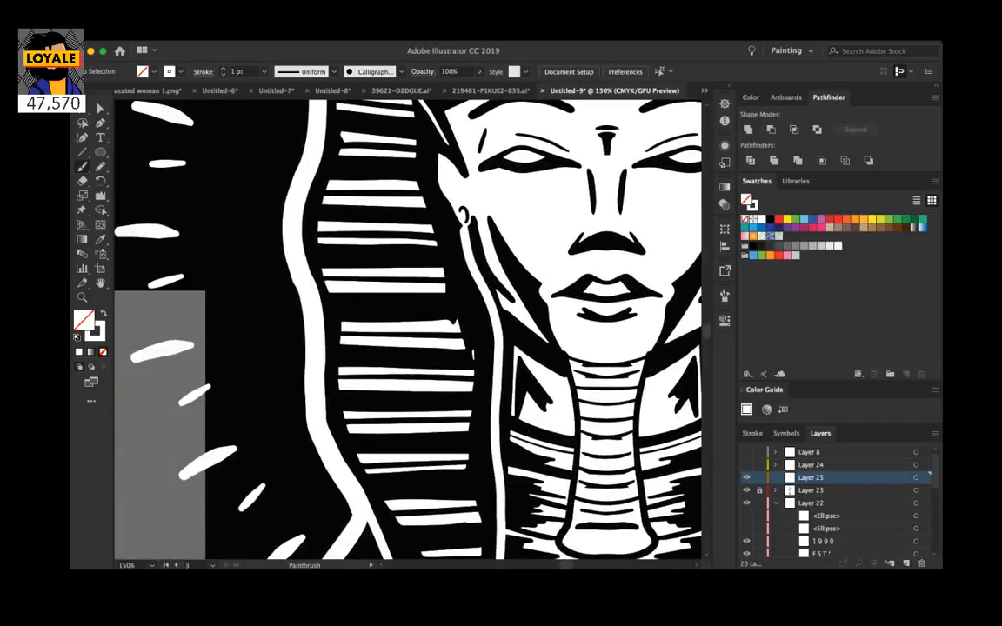
scroll(324, 333, "left", 5)
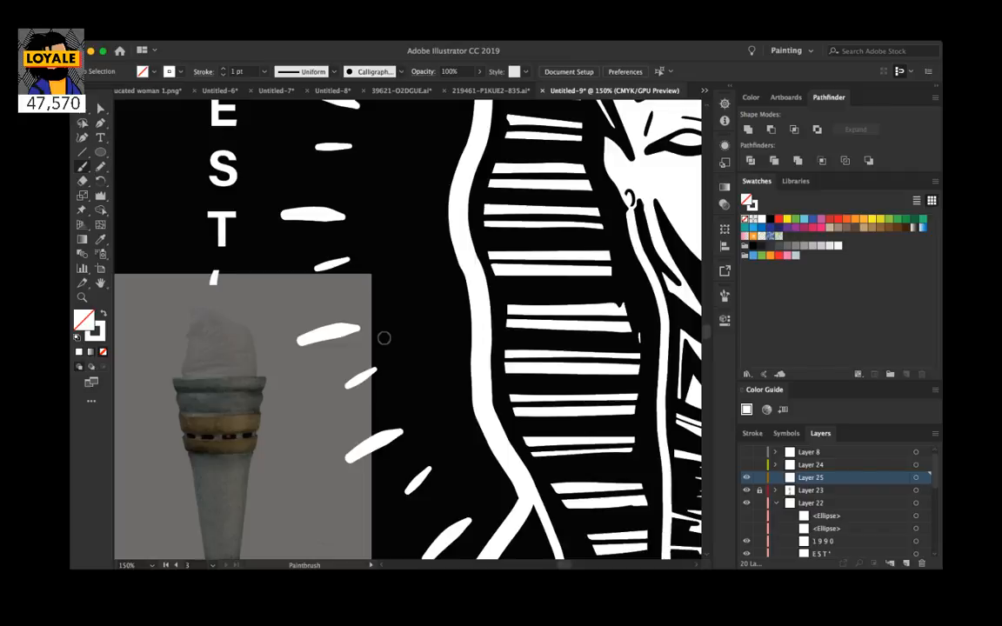
key("super+equal")
left_click_drag(233, 347, 339, 347)
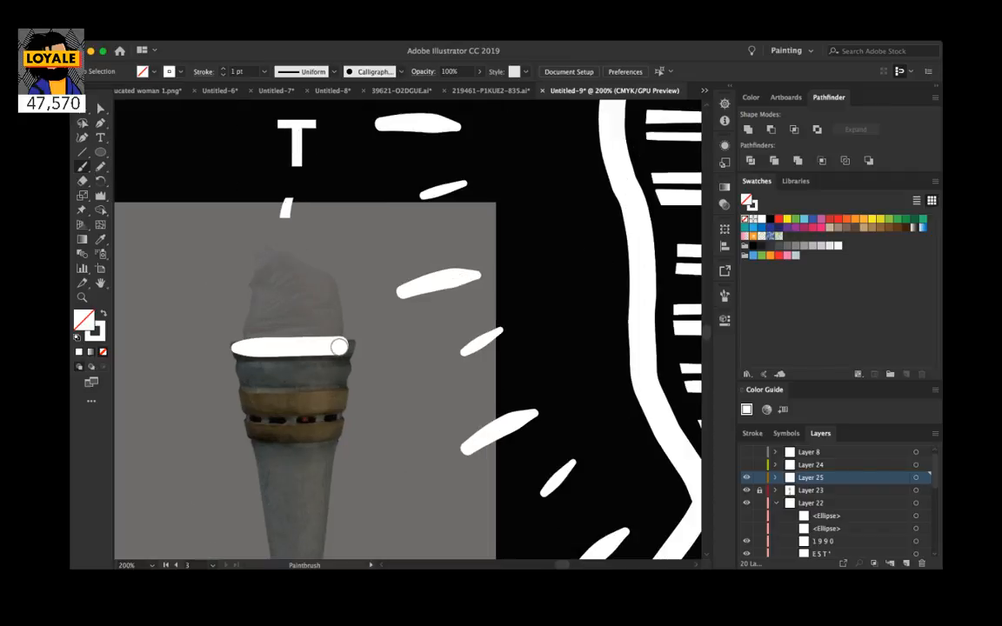
left_click_drag(339, 347, 341, 346)
left_click_drag(235, 374, 342, 375)
left_click_drag(240, 405, 333, 402)
left_click_drag(250, 433, 333, 434)
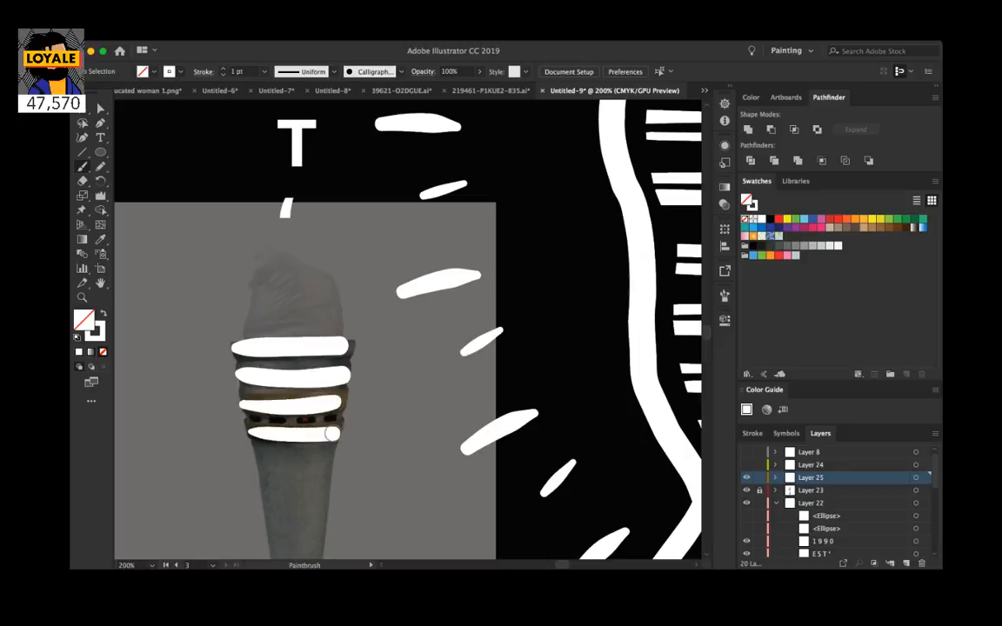
Step: Fill the torch's tapered shaft with a solid white brush shape and add two short strokes for the foot rings
scroll(326, 348, "down", 5)
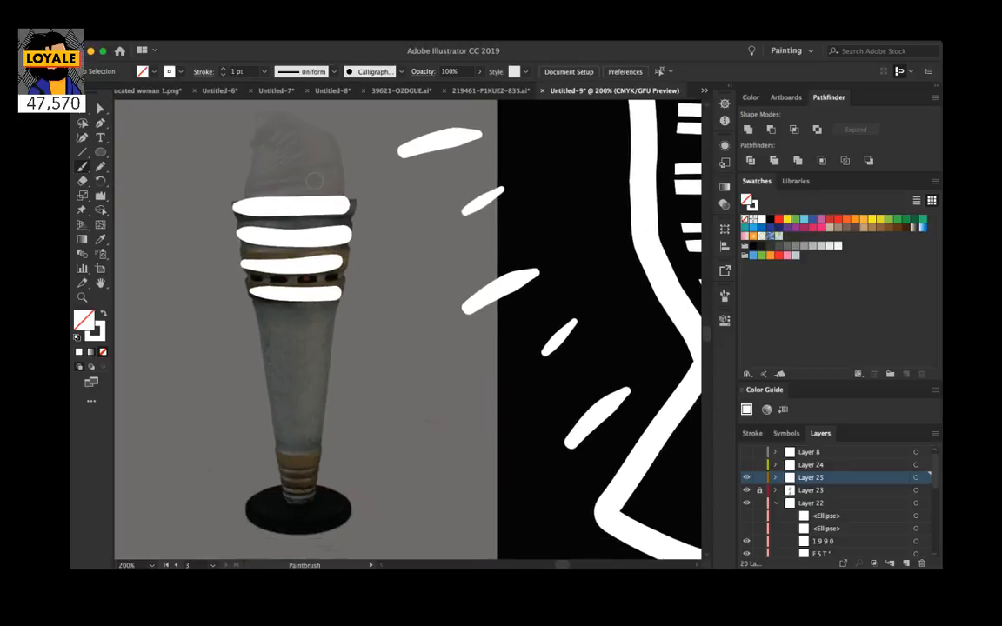
mouse_move(261, 313)
left_mouse_down()
mouse_move(329, 320)
mouse_move(292, 365)
mouse_move(299, 381)
left_mouse_up()
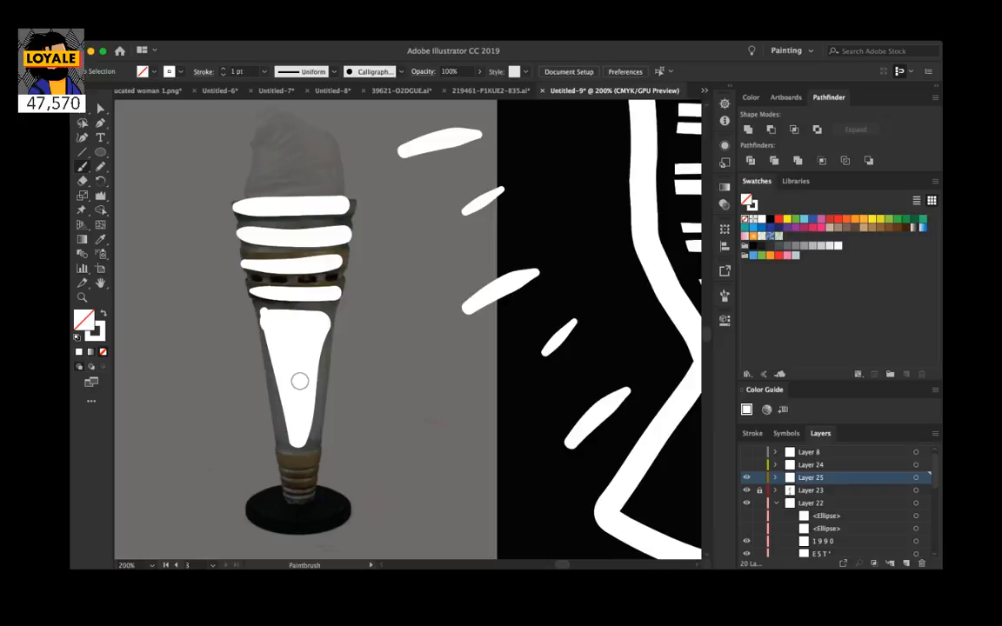
left_click_drag(283, 472, 310, 471)
left_click_drag(289, 491, 306, 491)
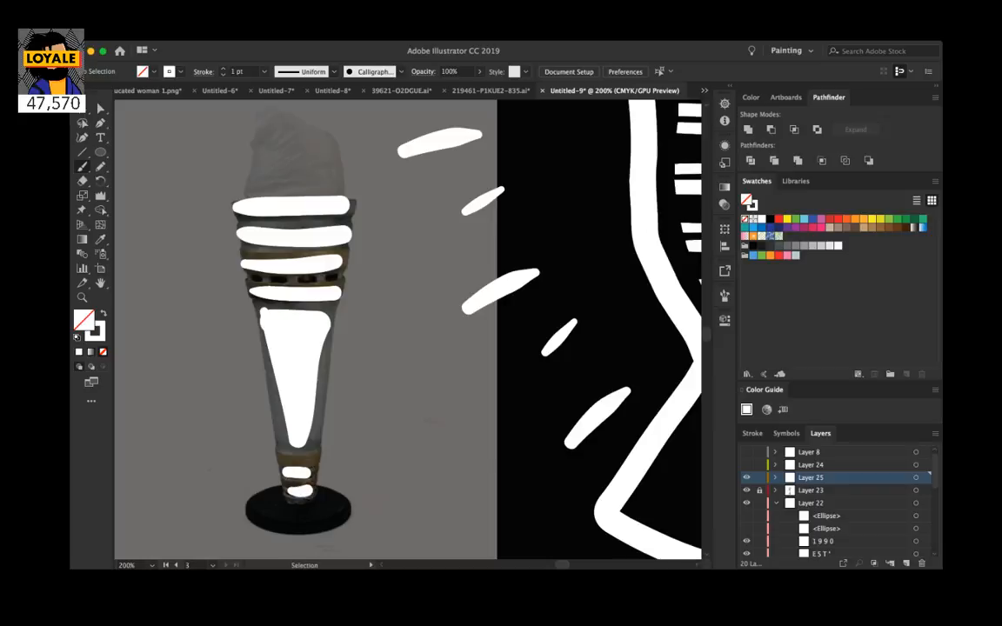
Step: Hide the reference image on Layer 23 and check the solid torch beside the pharaoh artwork
key("super+minus")
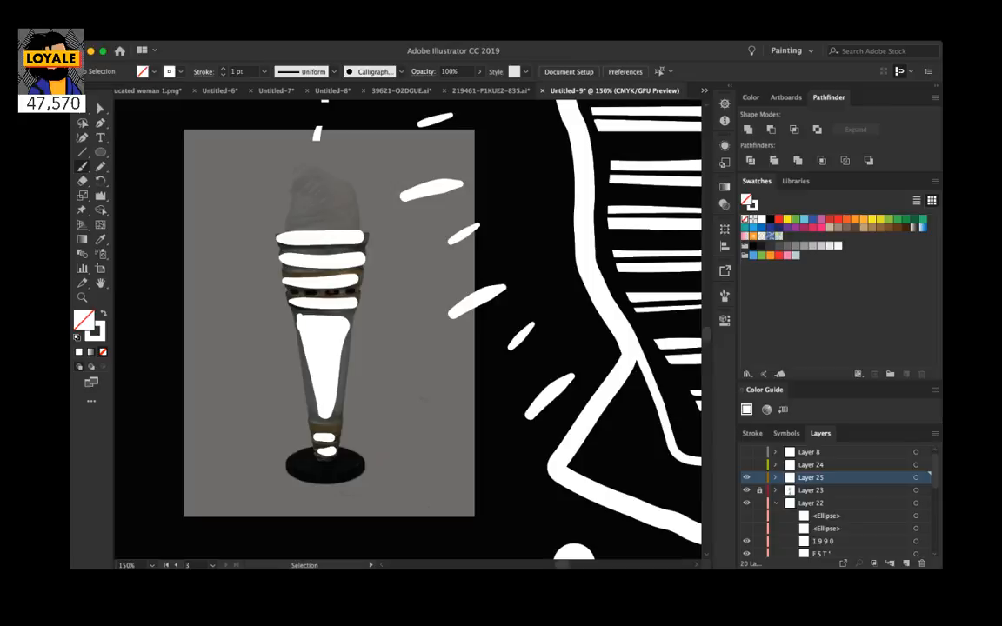
key("super+minus")
key("super+minus")
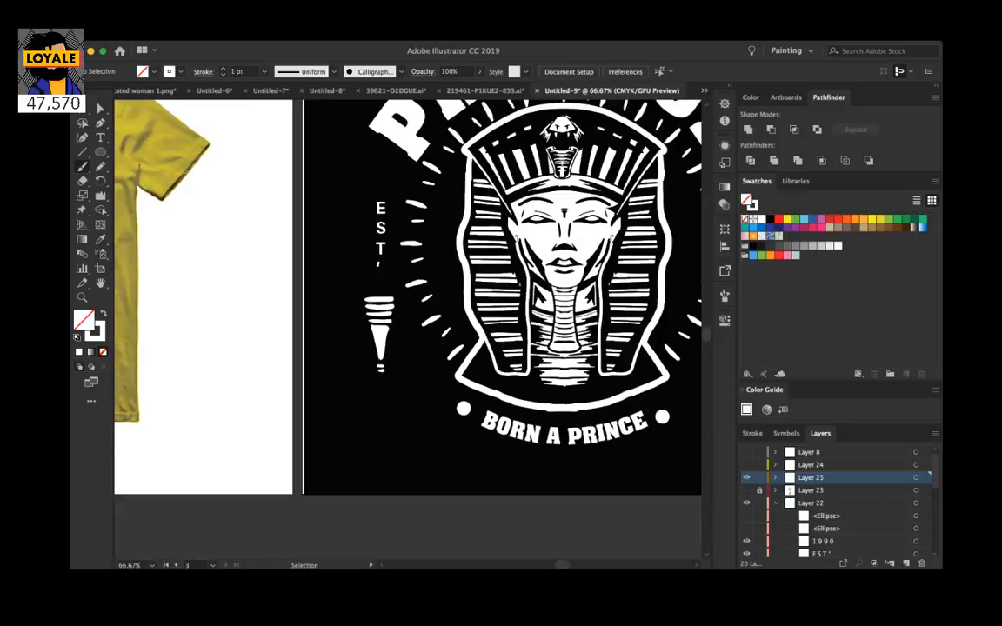
key("super+minus")
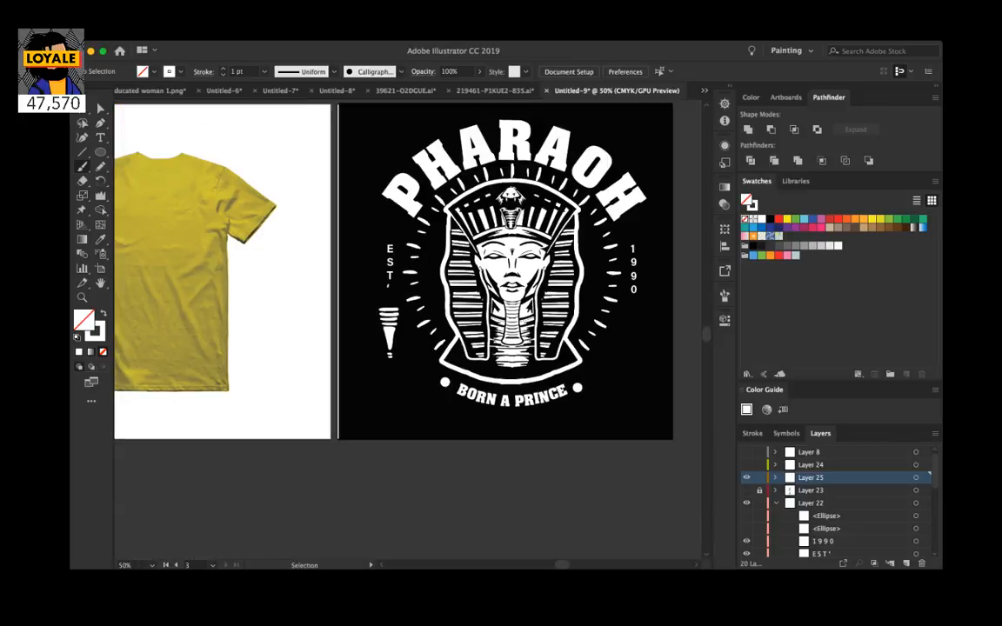
key("super+equal")
key("super+equal")
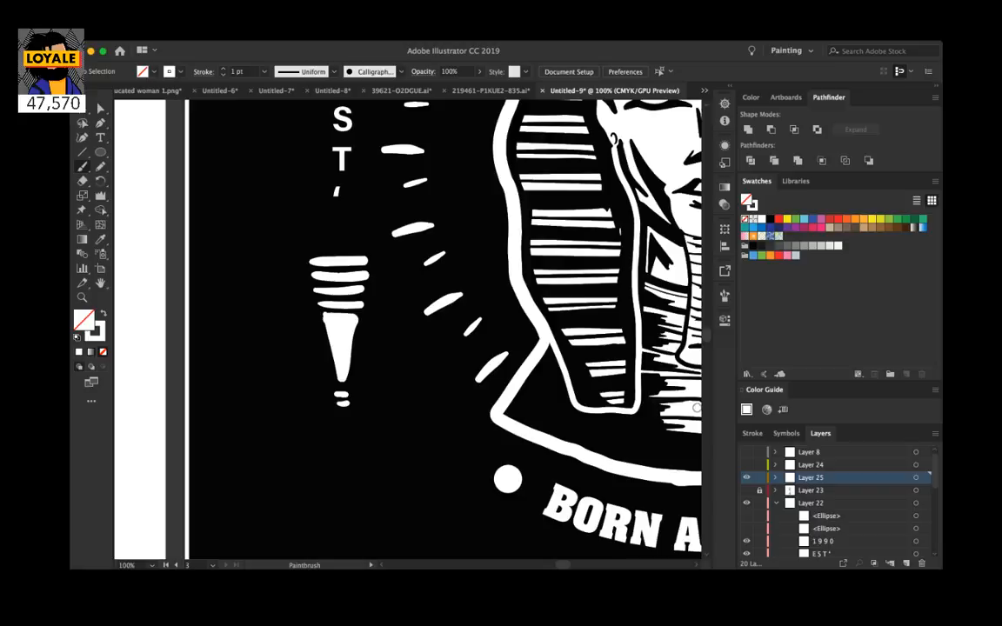
Step: Convert the torch strokes on Layer 25 into white filled shapes without a stroke and enlarge the torch
left_click(915, 477)
left_click(82, 109)
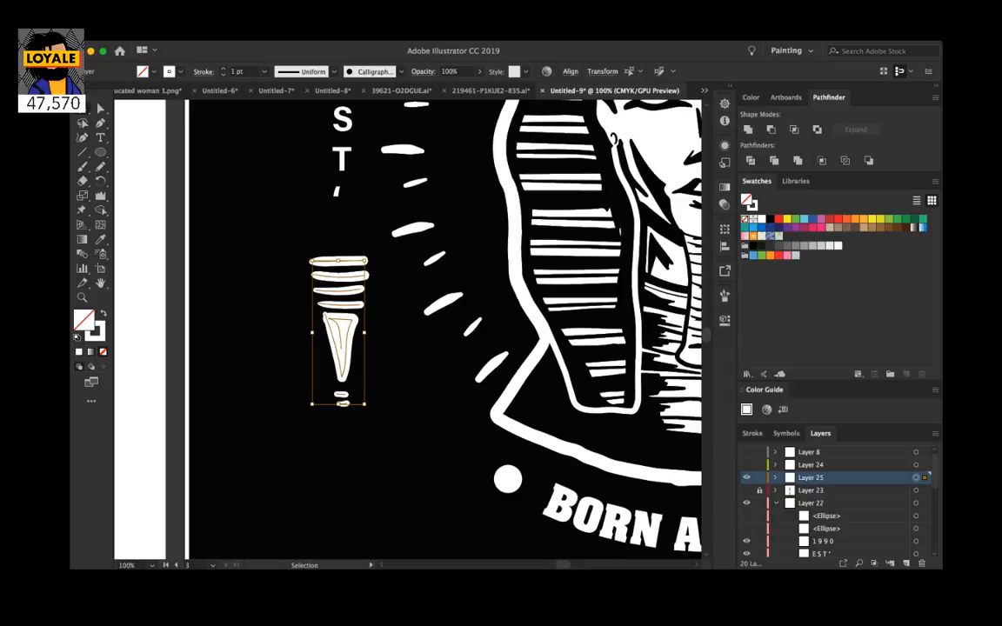
key("shift+x")
left_click_drag(370, 406, 381, 435)
scroll(407, 330, "right", 3)
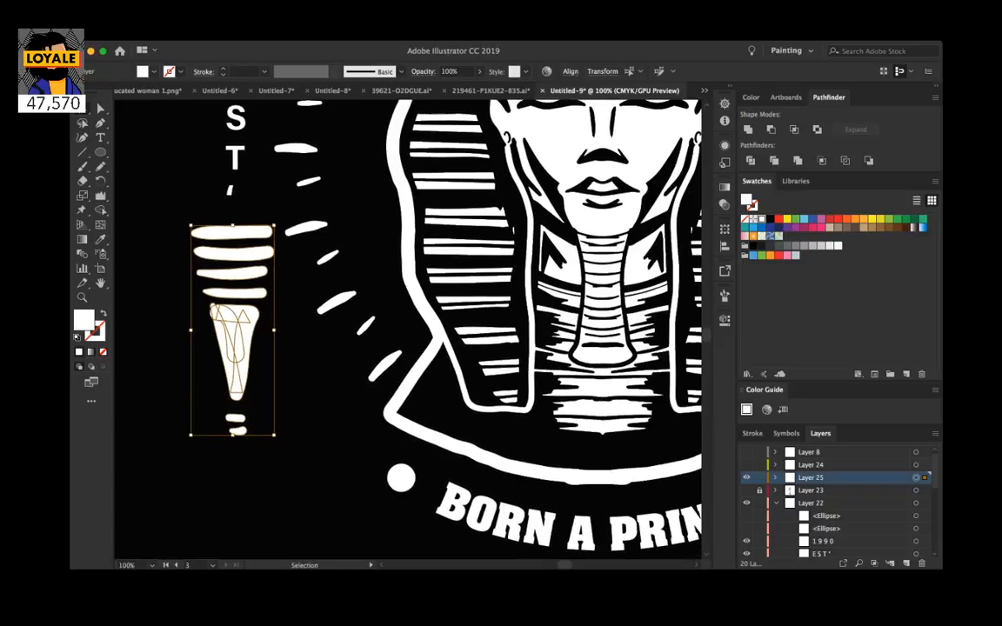
key("super+minus")
key("super+minus")
scroll(407, 331, "right", 3)
scroll(407, 331, "right", 3)
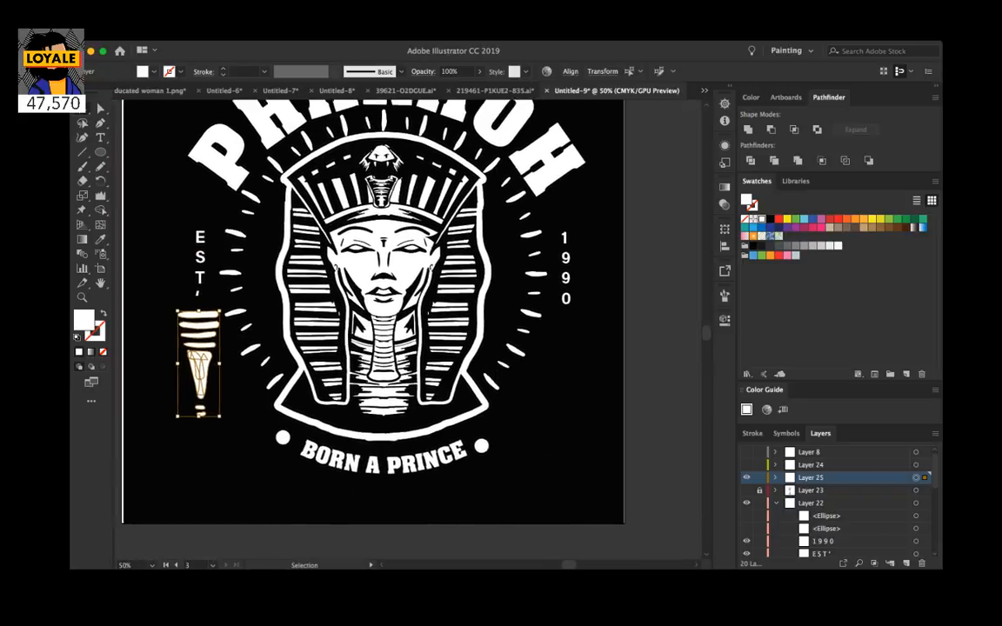
key("super+shift+a")
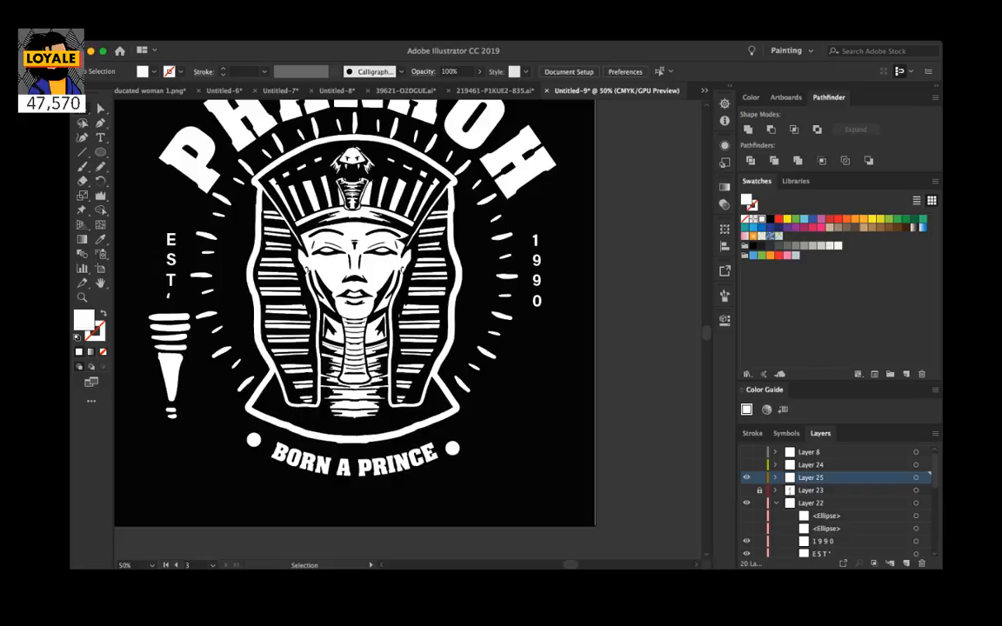
Step: Delete the two small foot rings and nudge the remaining torch shapes downward away from the EST' text
left_click(171, 415)
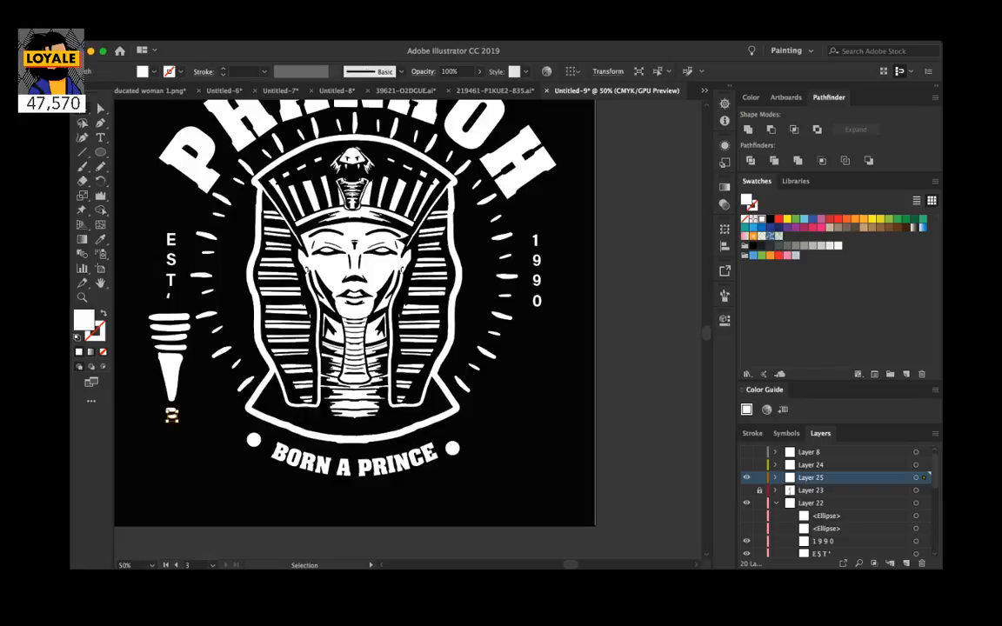
key("Delete")
left_click_drag(177, 406, 151, 320)
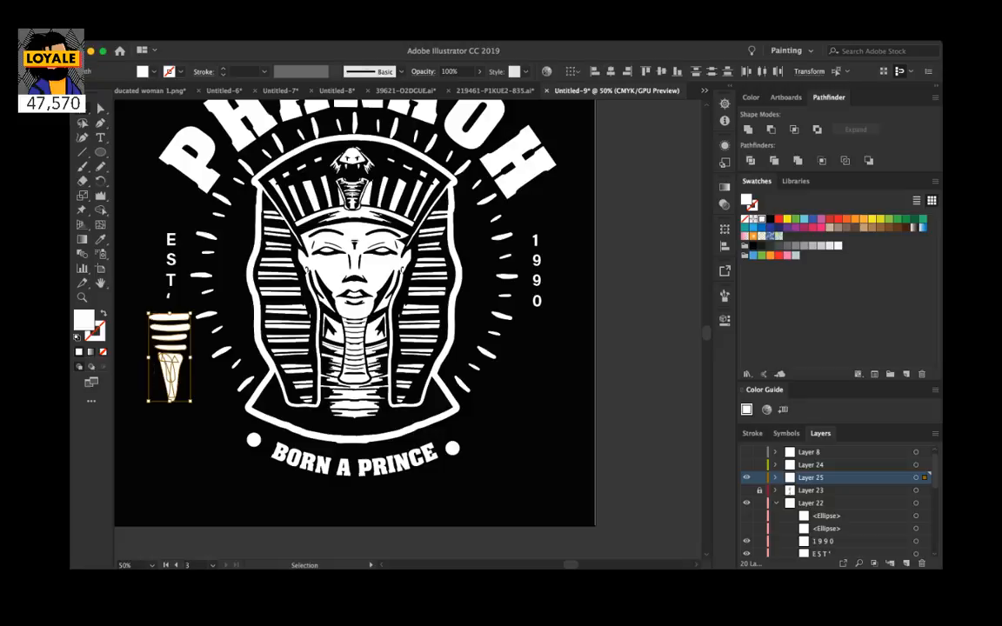
key("shift+Down")
key("shift+Down")
key("shift+Down")
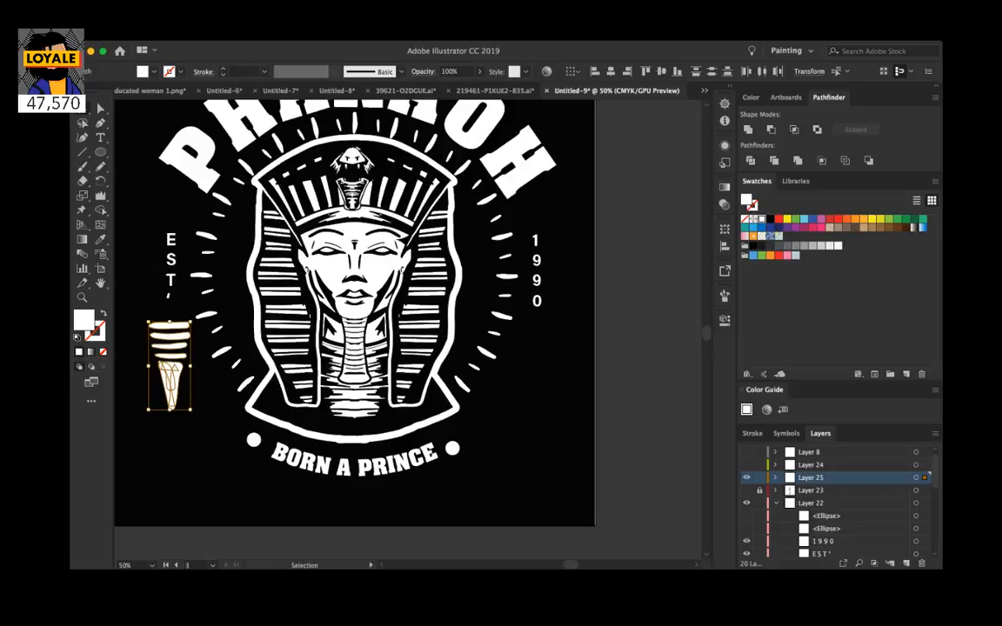
Step: Duplicate the torch horizontally to sit beneath the 1990 text and review the balanced design
left_click_drag(170, 365, 539, 365)
left_click(628, 365)
scroll(539, 365, "up", 3)
scroll(539, 365, "left", 1)
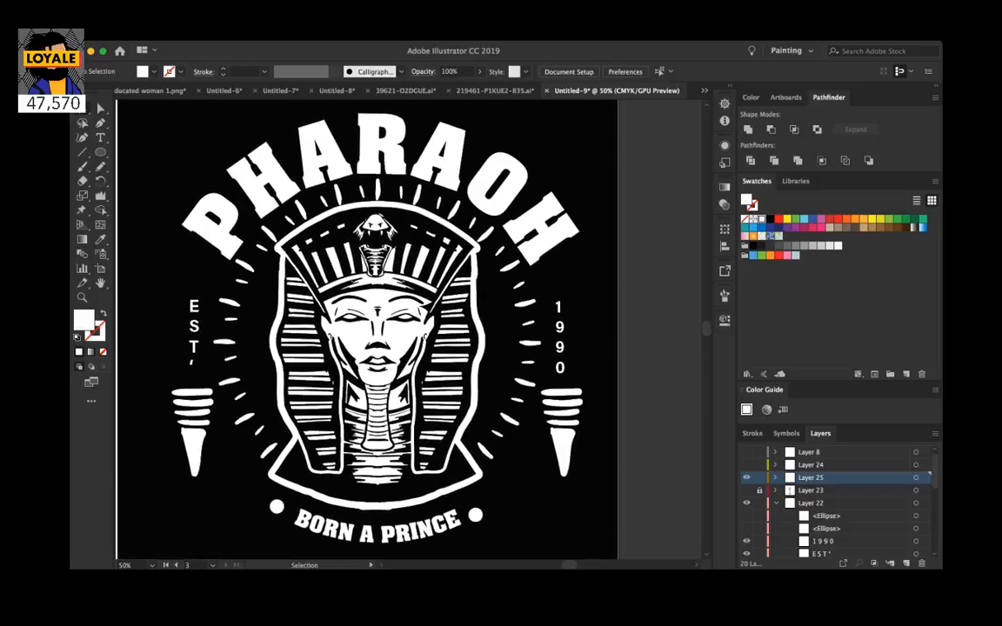
key("ctrl+minus")
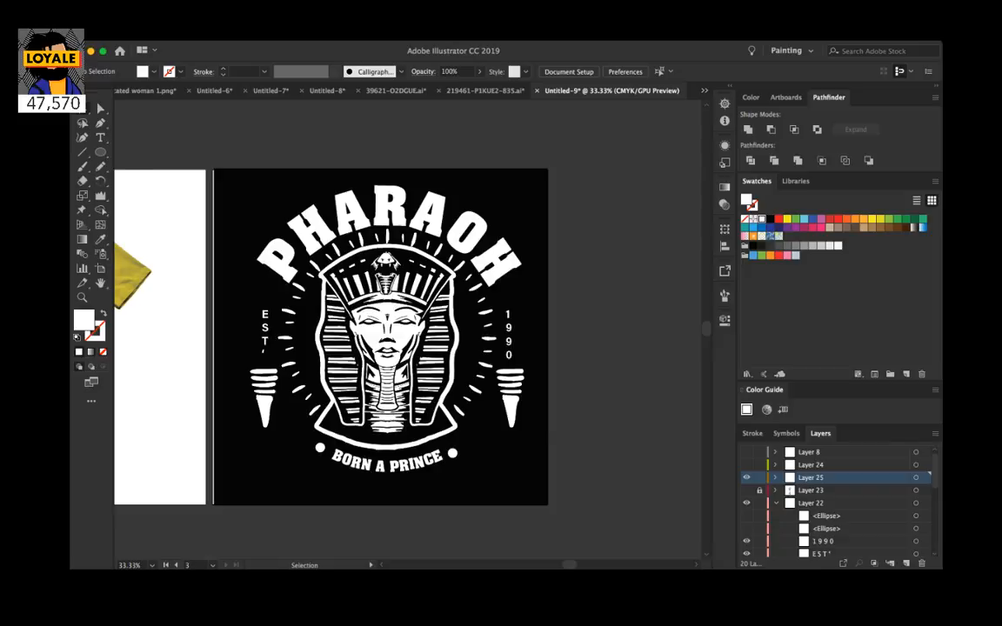
Step: Collapse Layer 22 and unlock the locked artwork layers from Layer 23 down
scroll(408, 331, "left", 5)
scroll(558, 283, "down", 2)
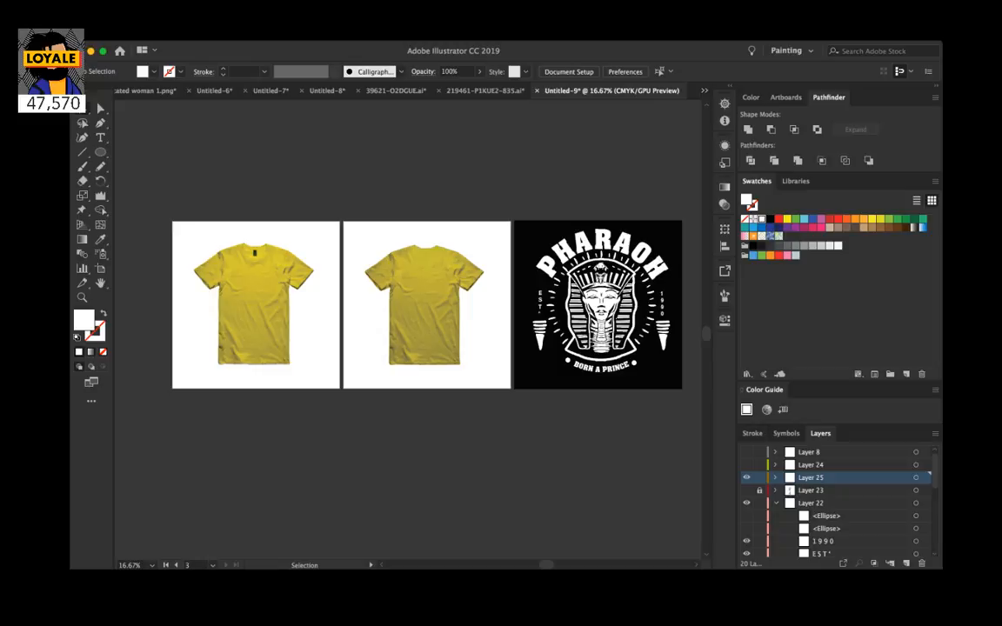
scroll(775, 496, "down", 1)
left_click(776, 491)
scroll(775, 492, "down", 3)
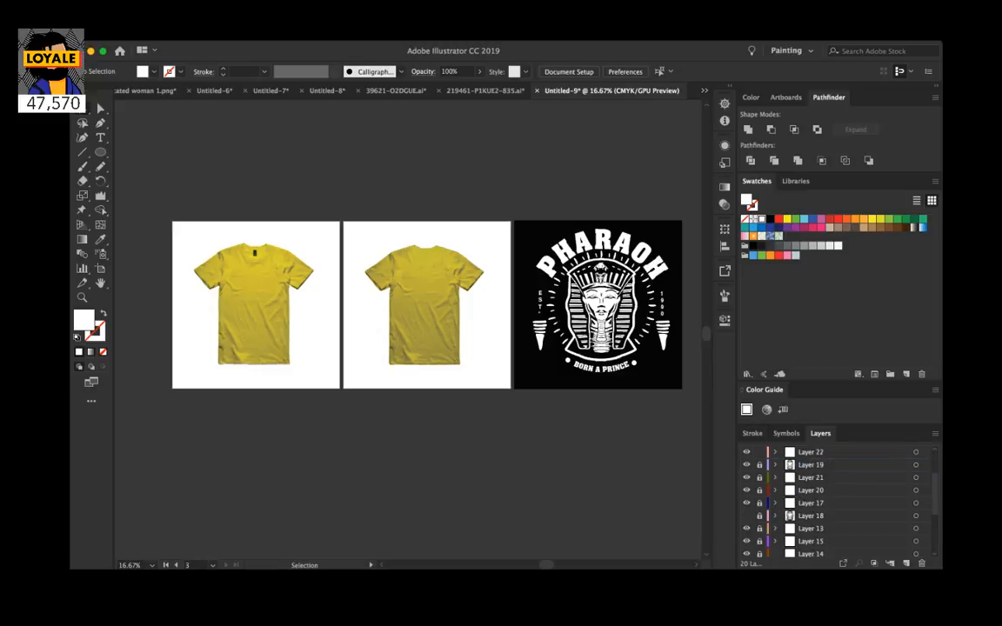
left_click_drag(759, 465, 759, 554)
scroll(759, 522, "up", 5)
scroll(826, 500, "down", 3)
Step: Check what Layers 16, 13, 15 and 14 contain and lock the black background rectangle on Layer 7
left_click(746, 525)
left_click(746, 526)
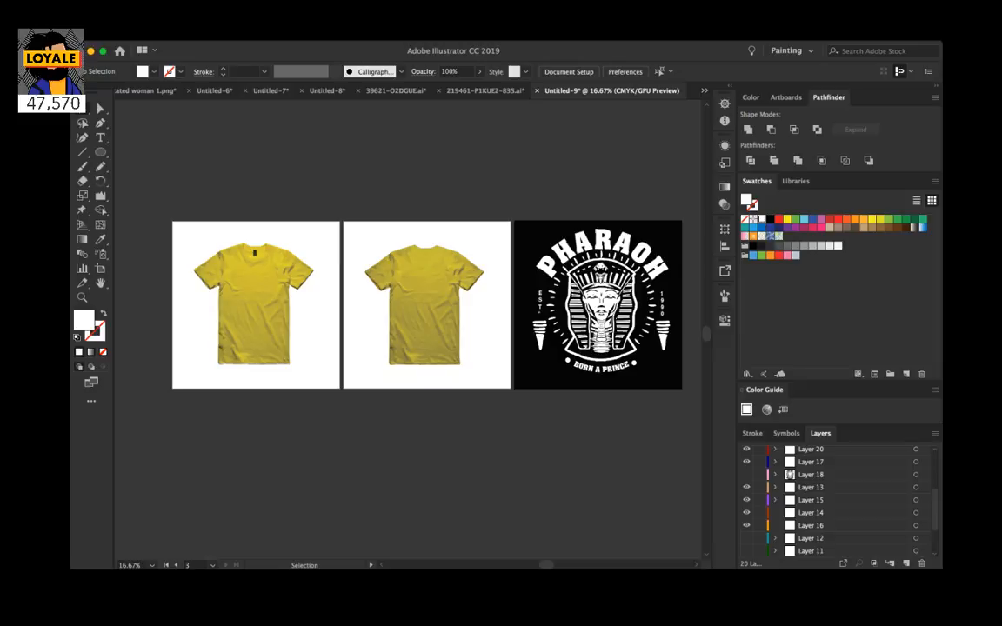
left_click(915, 487)
left_click(916, 500)
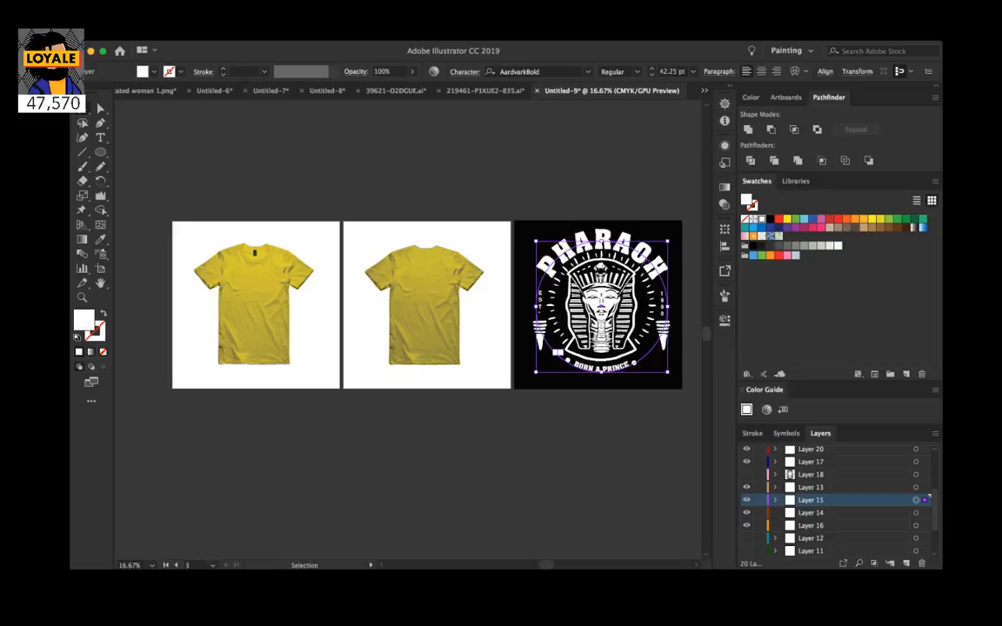
left_click(915, 513)
left_click(601, 311)
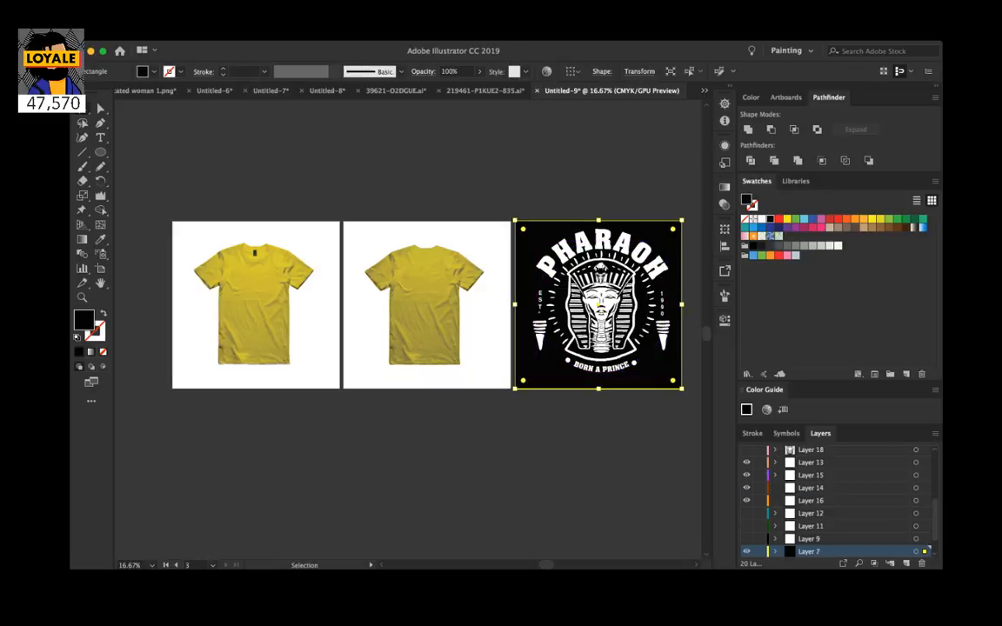
key("super+2")
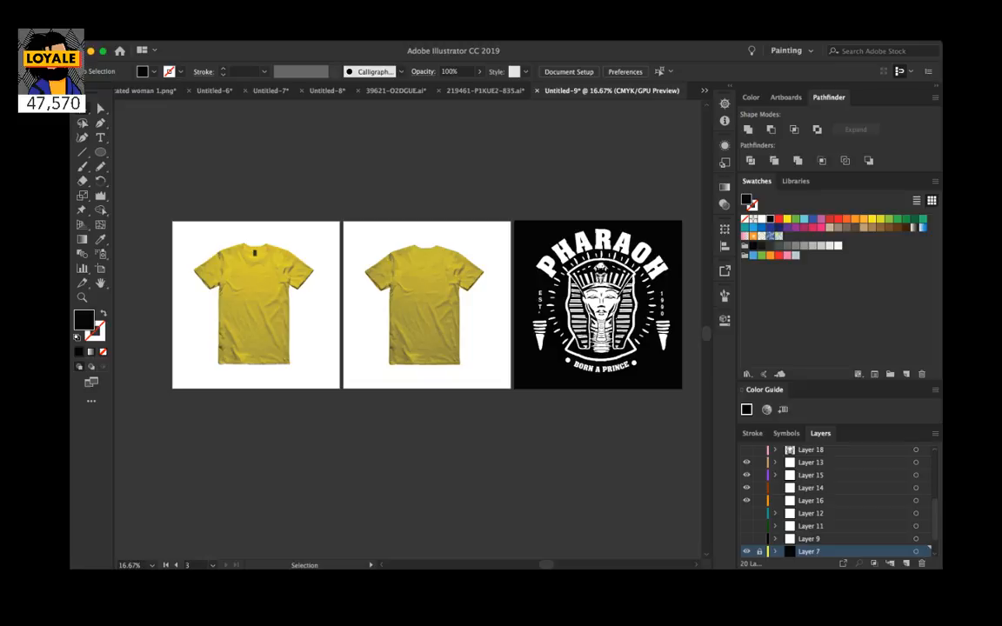
Step: Select all the unlocked artwork, collect Layers 25 through 15 into a single new layer, and collapse and hide that layer
key("super+a")
scroll(837, 503, "down", 3)
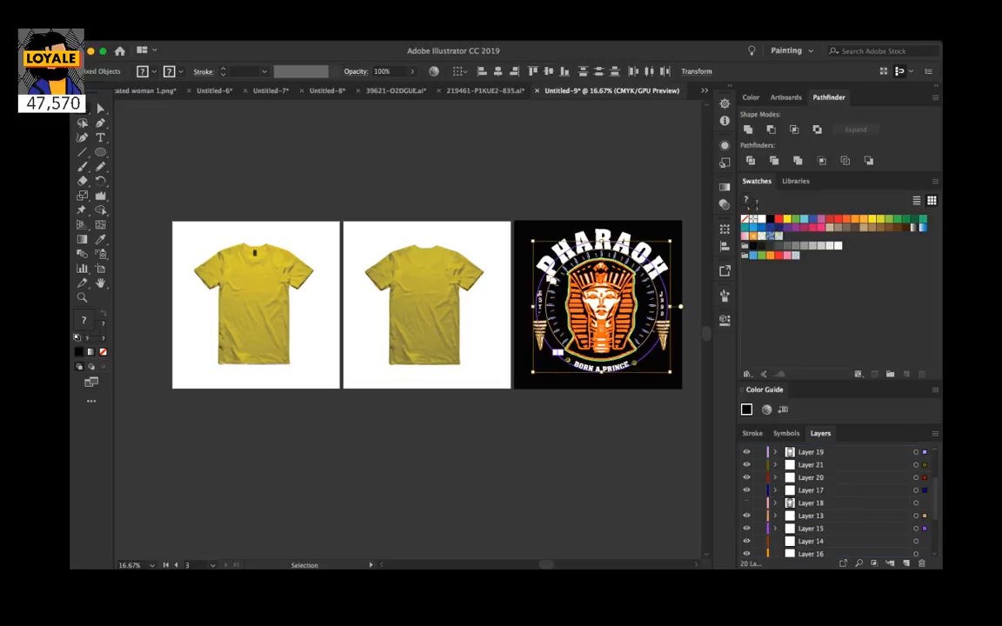
left_click(834, 503)
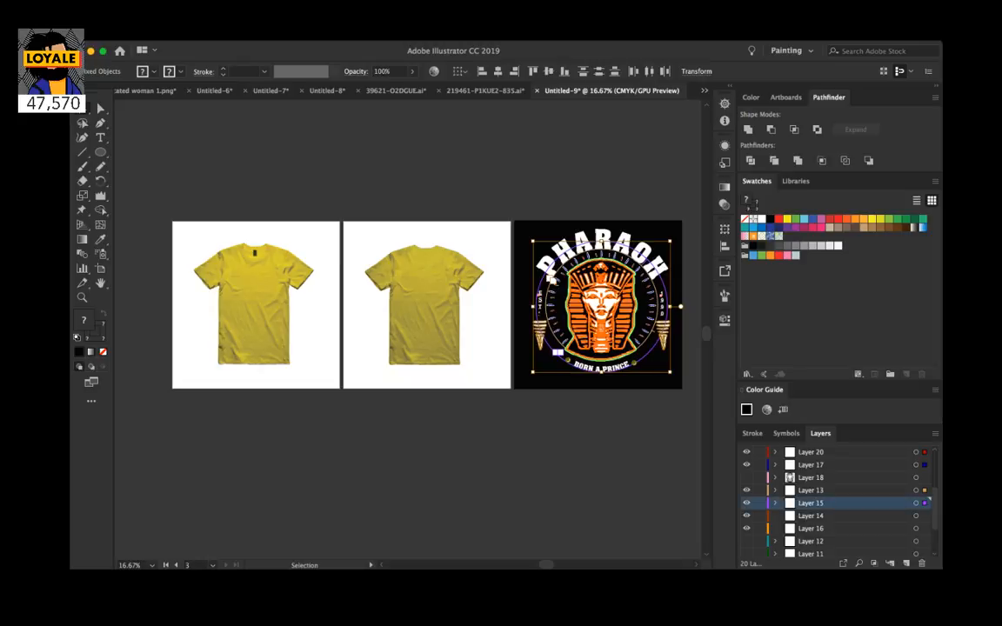
scroll(835, 502, "up", 3)
left_click(808, 477, "shift")
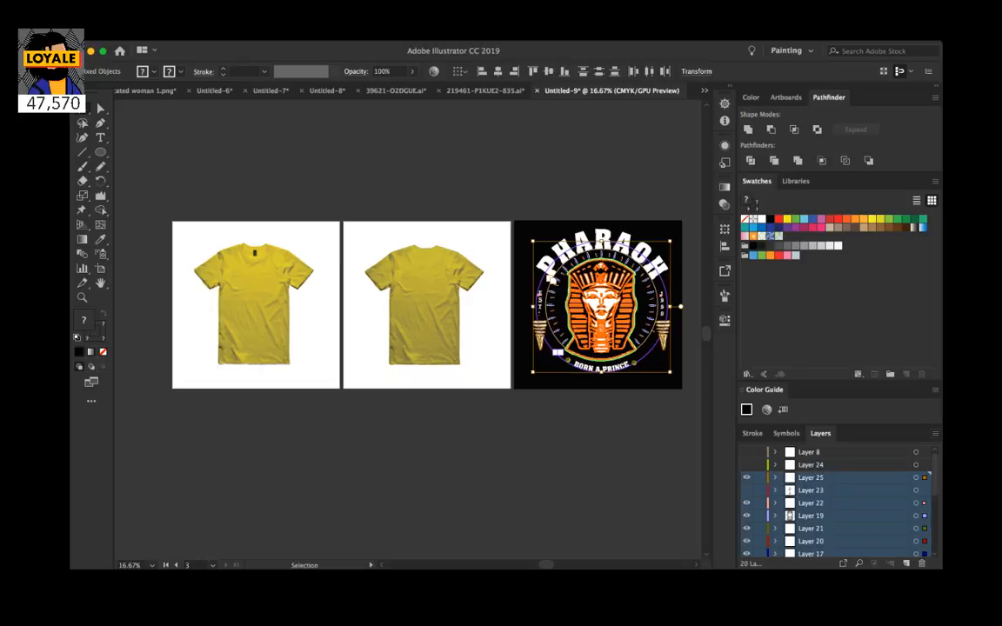
left_click(835, 448)
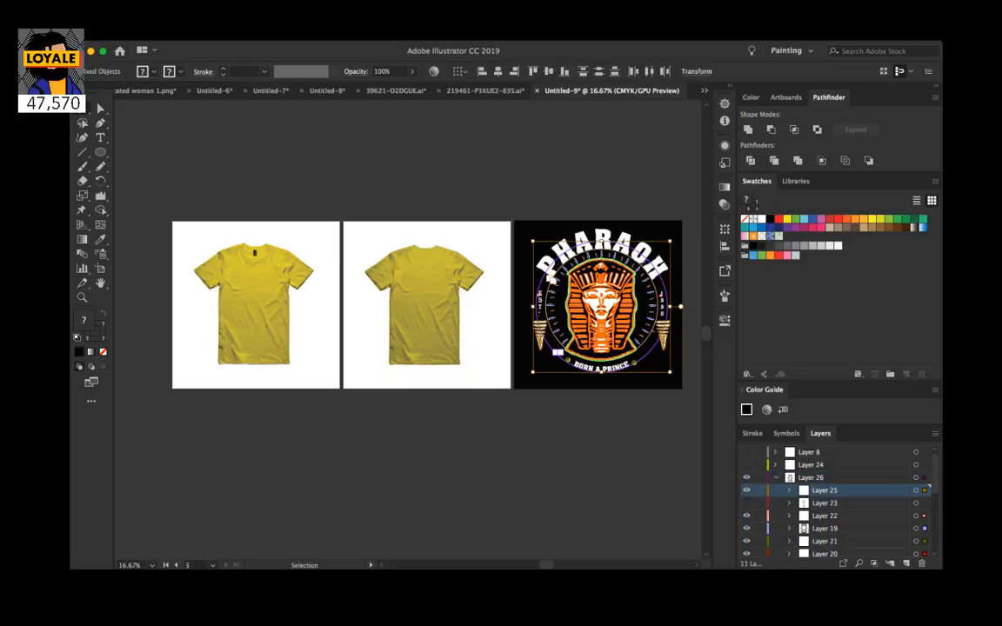
left_click(776, 477)
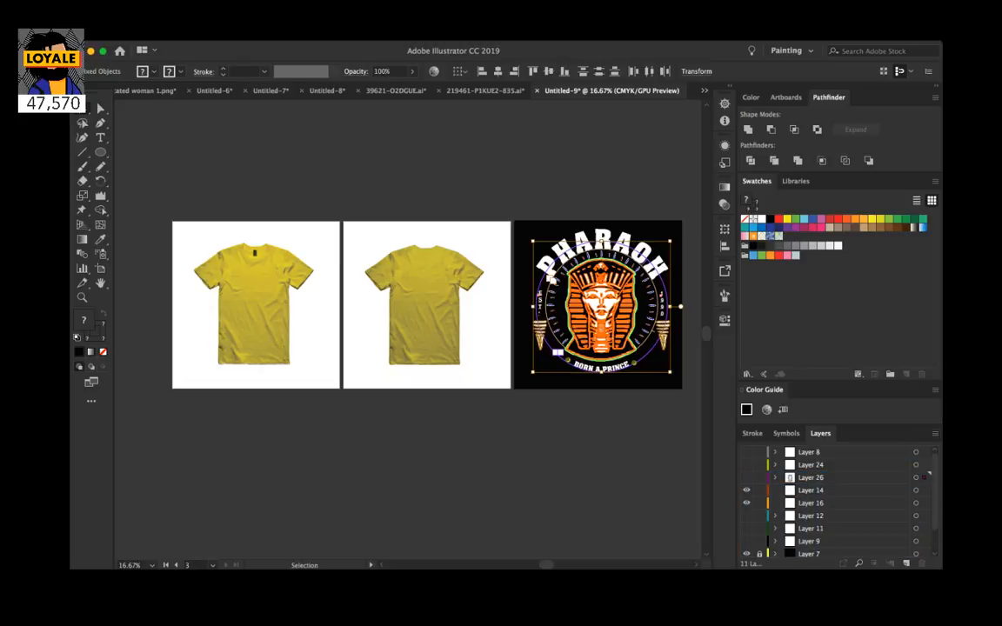
Step: Show the consolidated PHARAOH artwork on Layer 26 and hide Layers 14 and 16
left_click(746, 477)
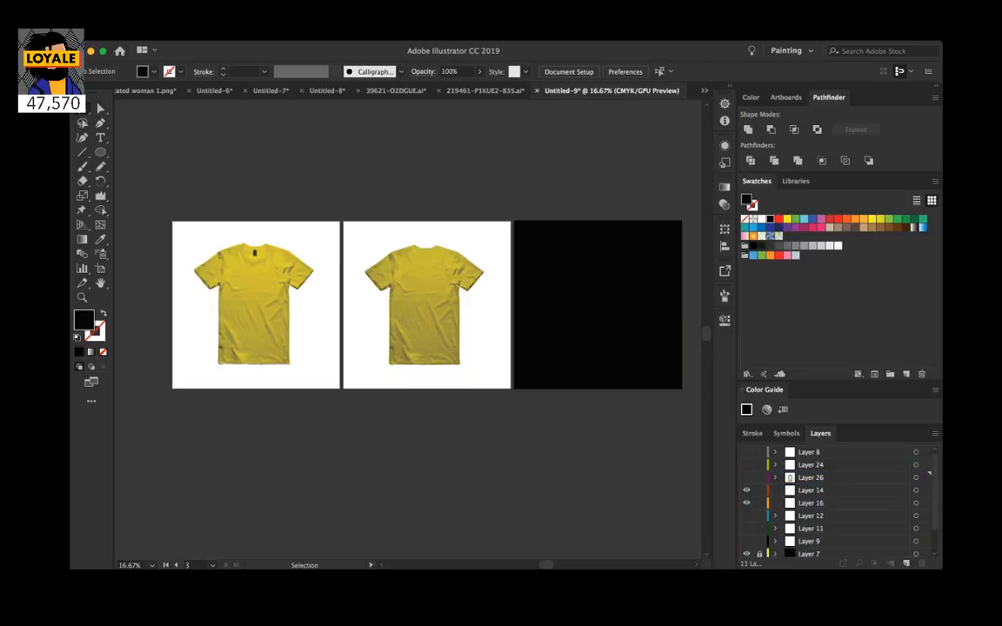
left_click(746, 477)
scroll(835, 504, "down", 1)
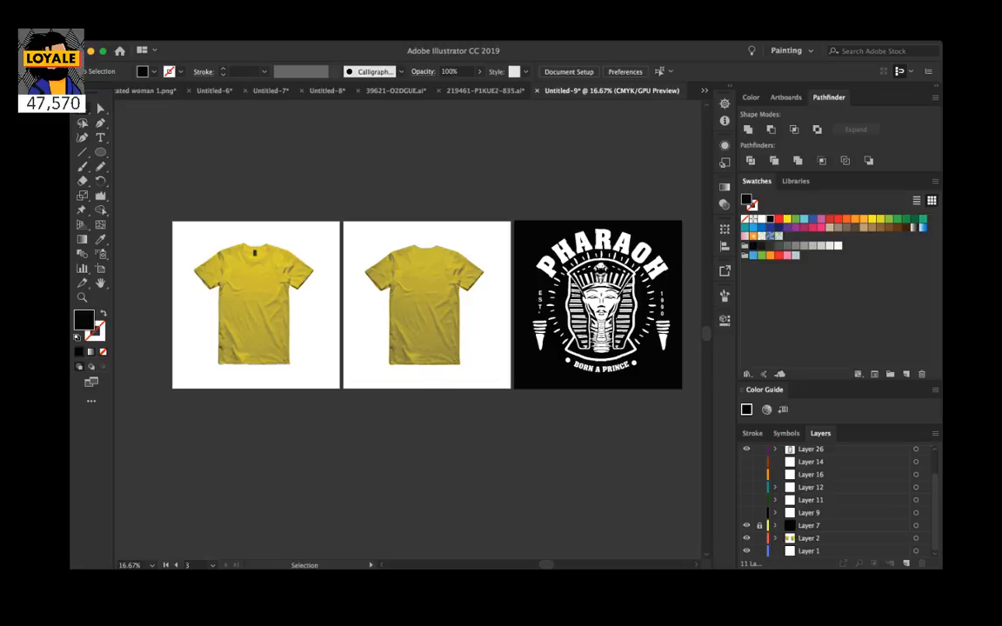
Step: Recolor the shirt path in Layer 2's color layer back to dark gray
left_click(774, 537)
scroll(835, 505, "down", 1)
left_click(788, 525)
scroll(835, 504, "down", 1)
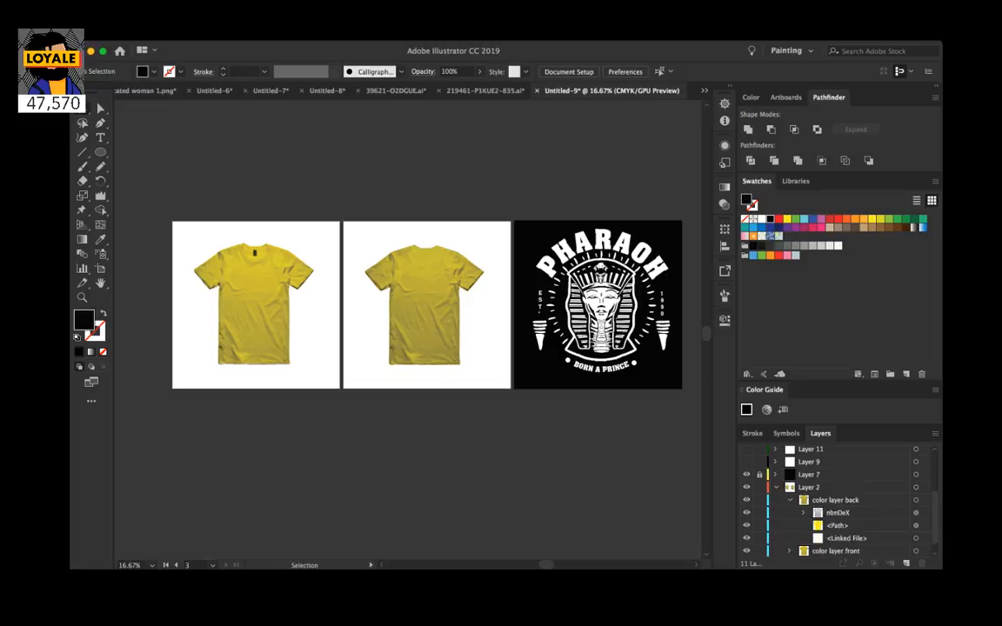
left_click(916, 526)
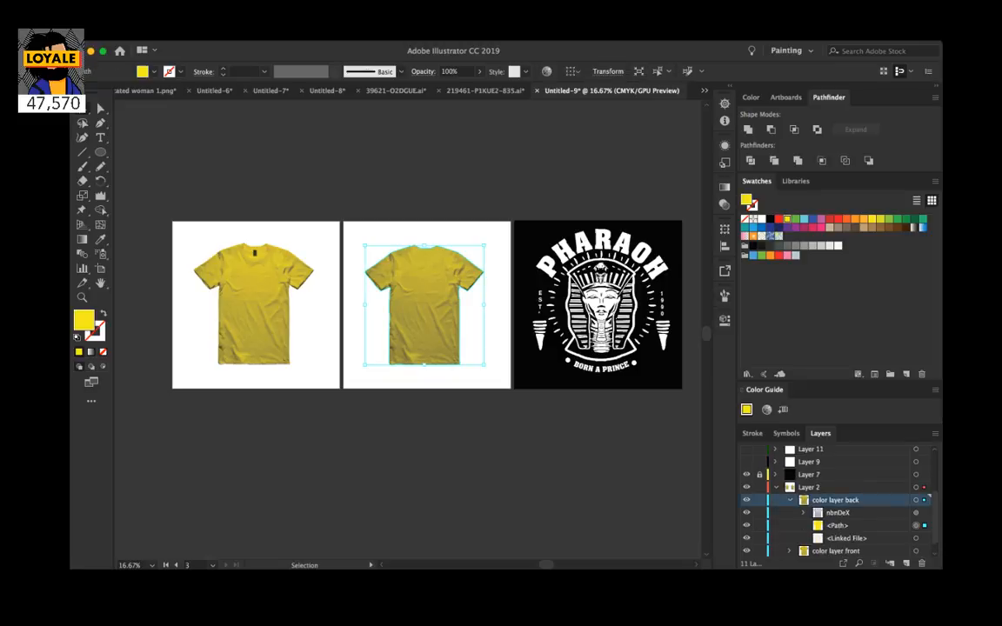
left_click(771, 246)
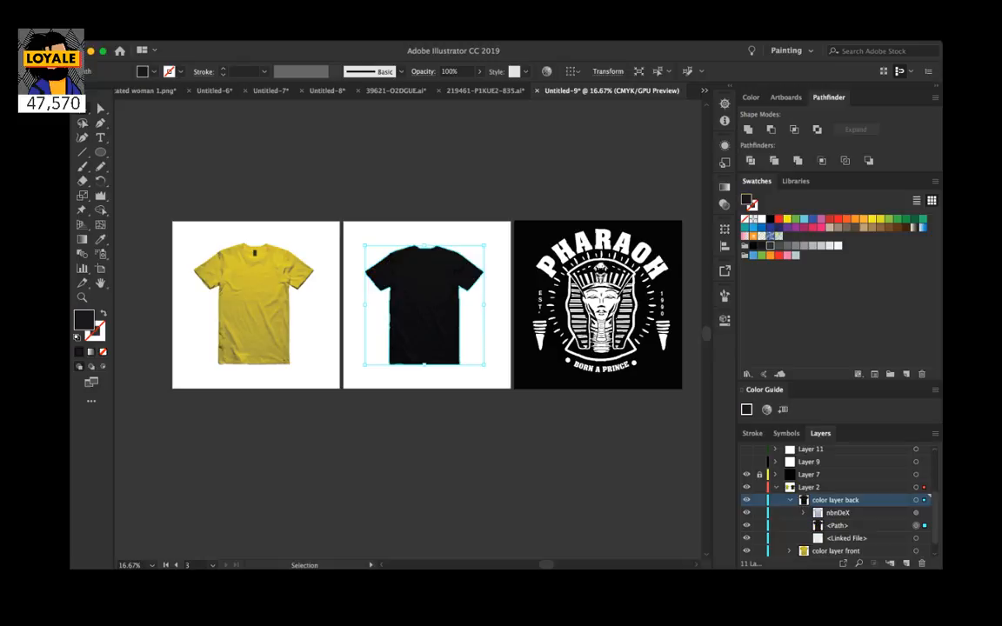
left_click(770, 246)
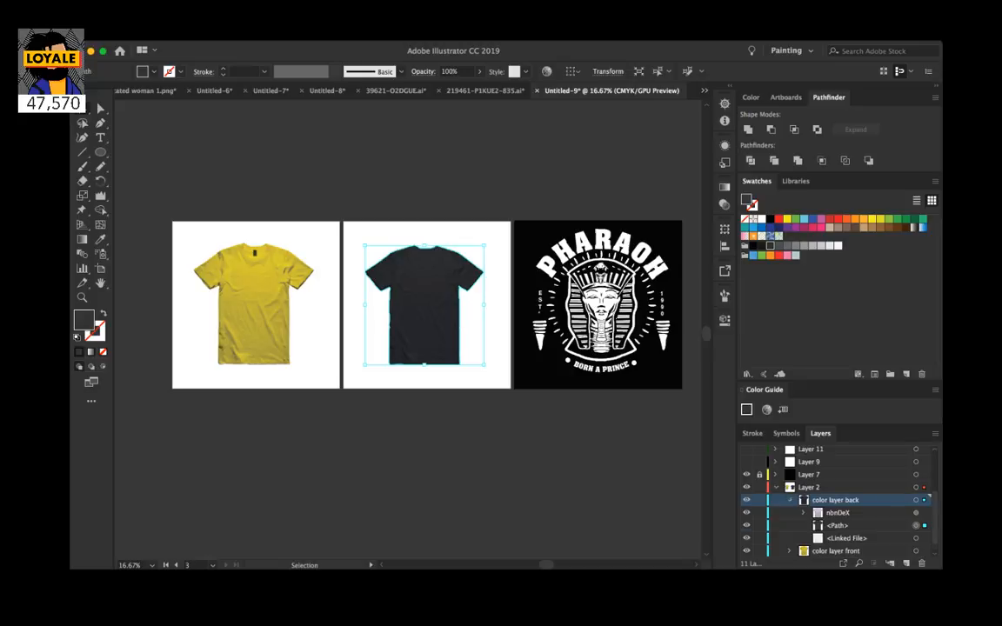
Step: Collapse color layer back, fill the front shirt's path in color layer front with the same dark gray, and deselect it
left_click(789, 500)
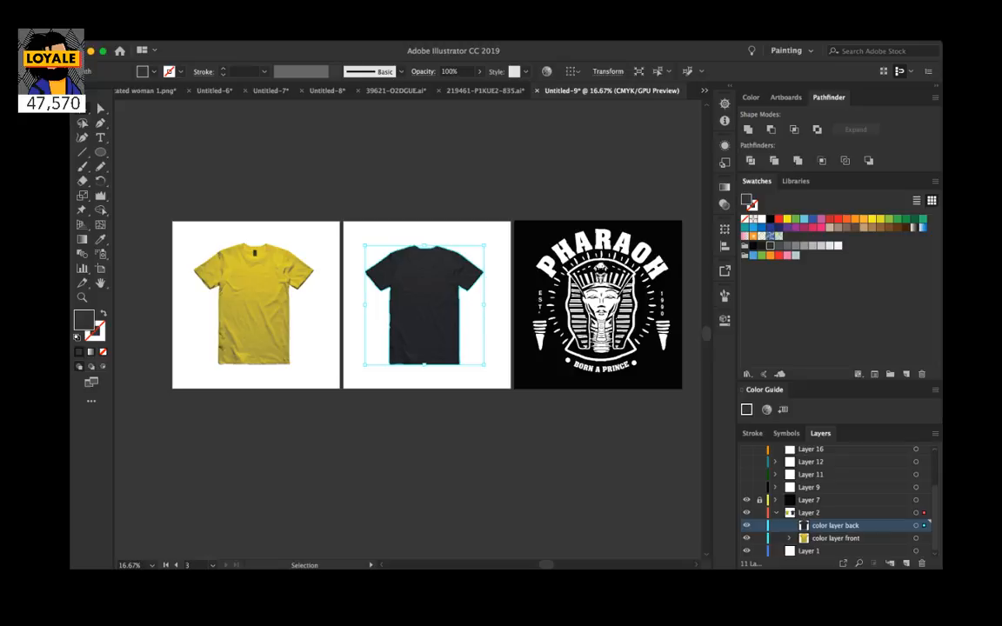
left_click(788, 537)
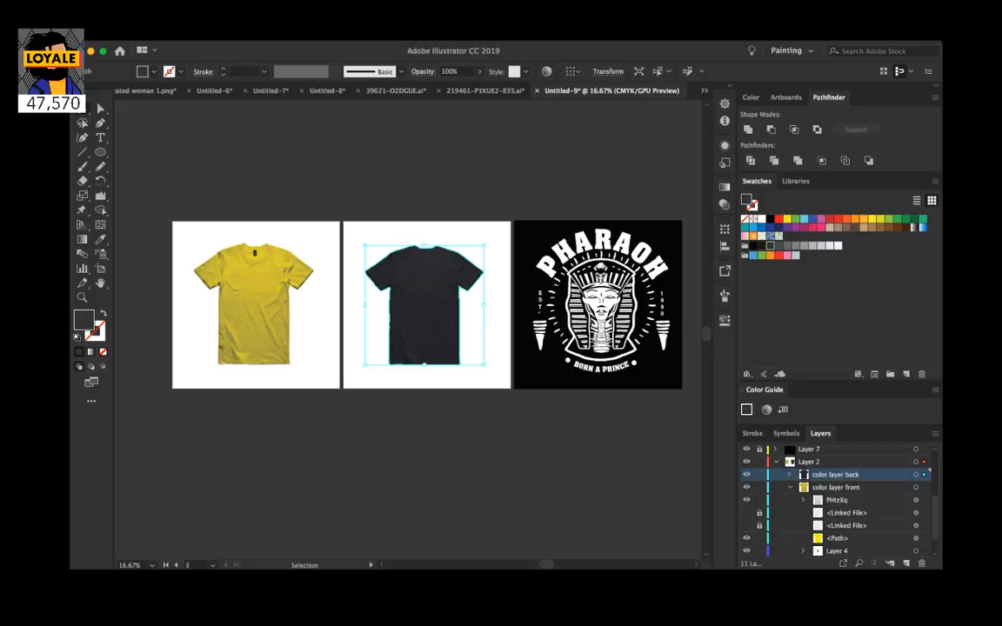
left_click(915, 538)
left_click(769, 246)
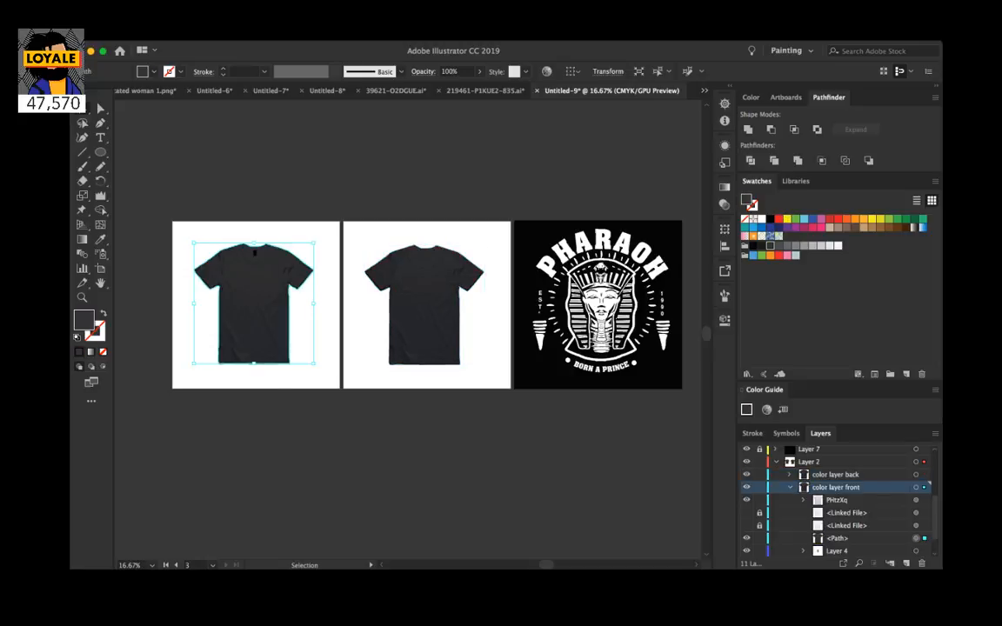
key("super+shift+a")
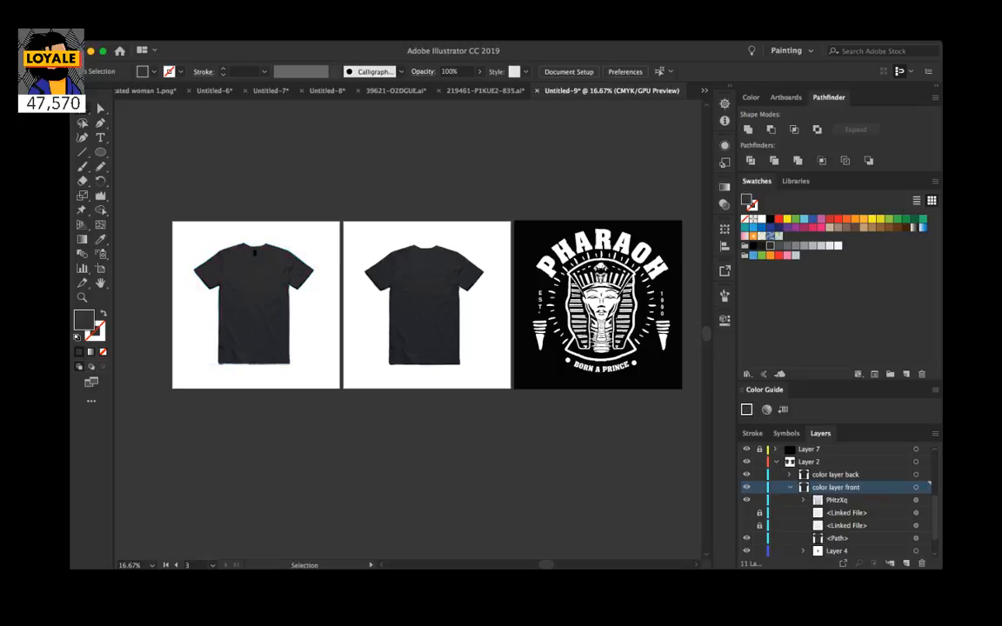
Step: Select and copy all the PHARAOH artwork, then collapse and lock Layer 26
scroll(400, 287, "down", 1)
scroll(400, 287, "right", 2)
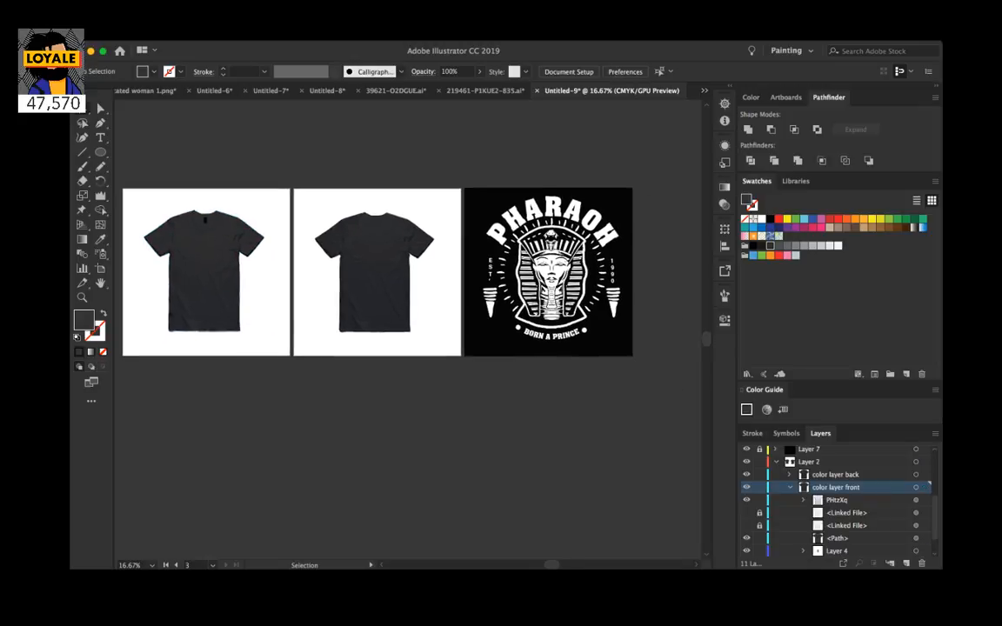
scroll(835, 503, "up", 4)
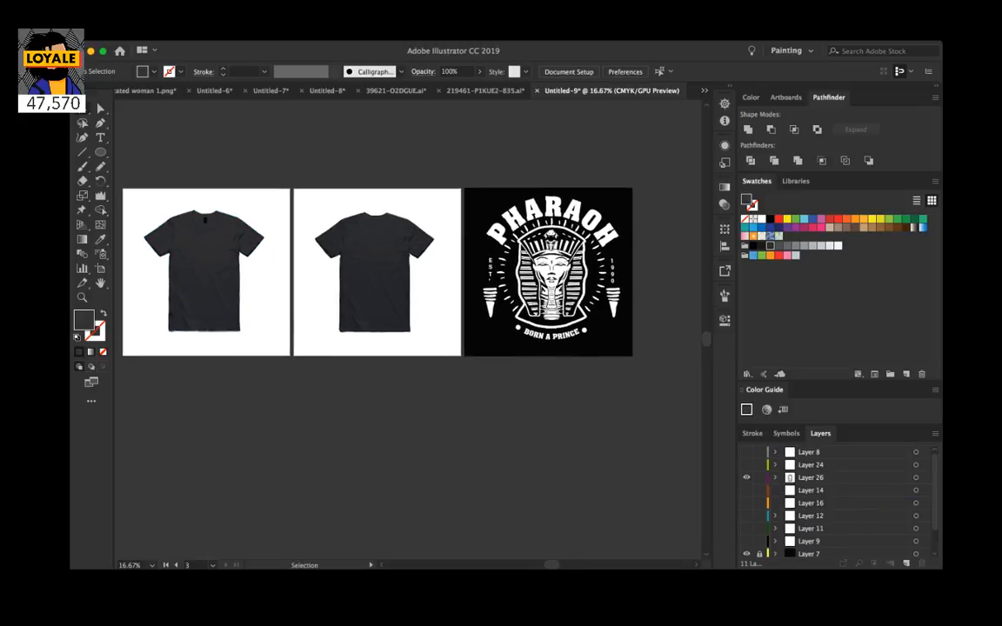
key("super+alt+a")
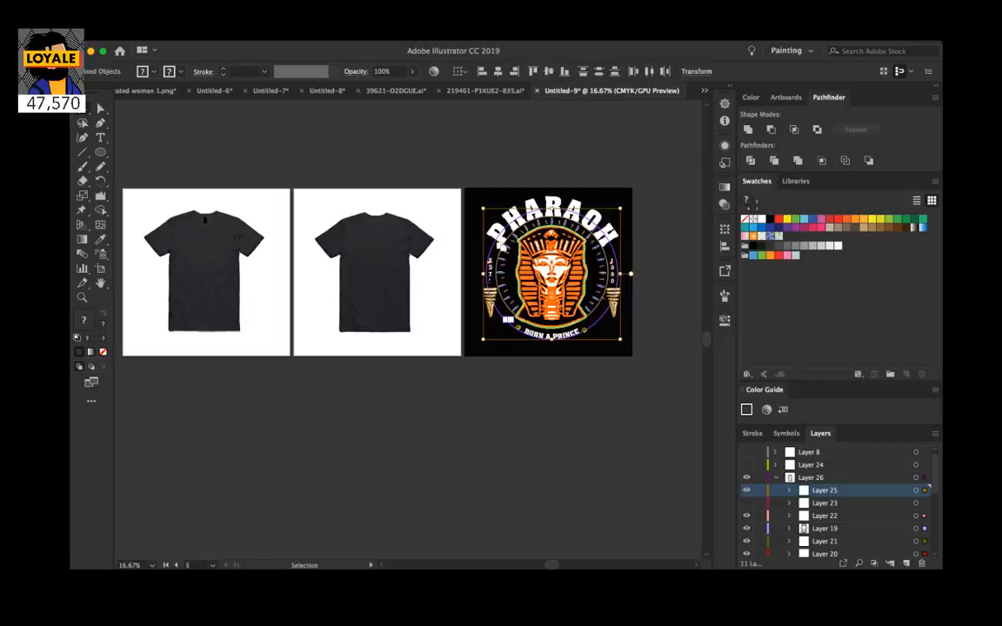
scroll(400, 278, "left", 3)
scroll(400, 278, "up", 1)
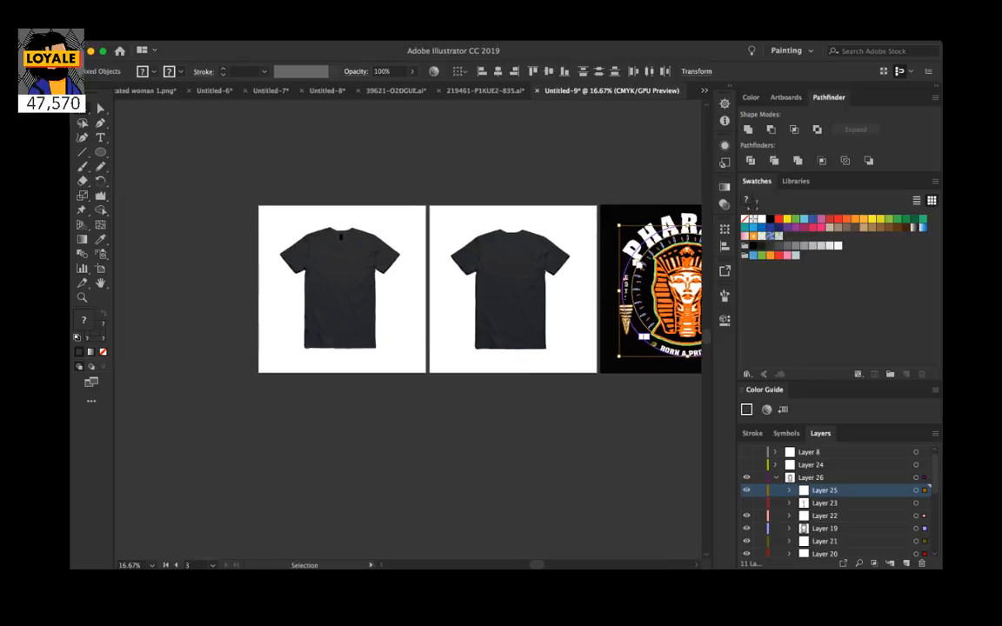
left_click(775, 478)
left_click(759, 477)
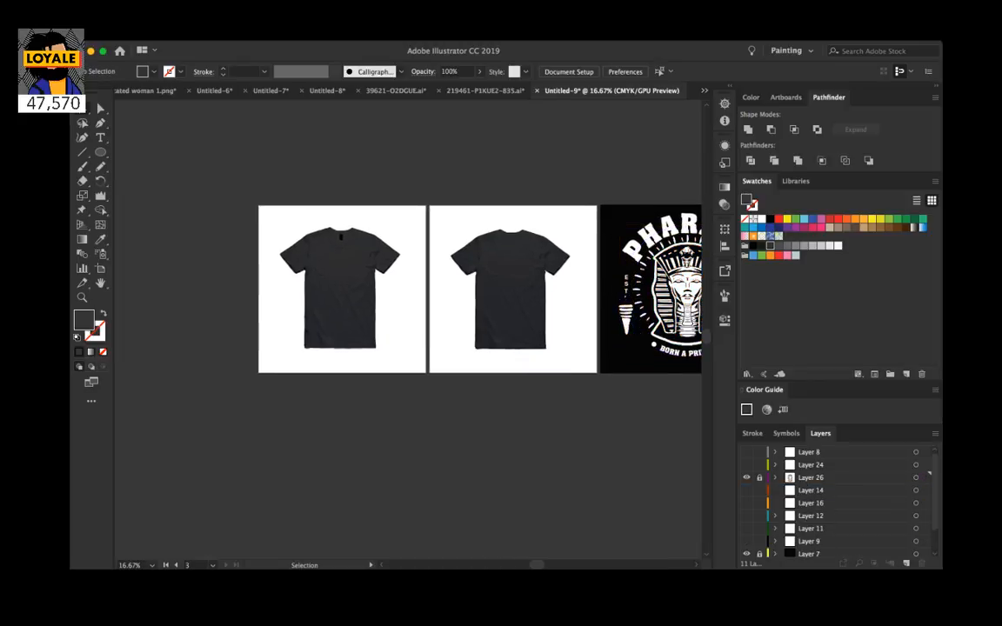
Step: Delete the unused Layers 14, 16, 12, 11 and 9, along with Layers 24 and 8
left_click(810, 540)
left_click(810, 490, "shift")
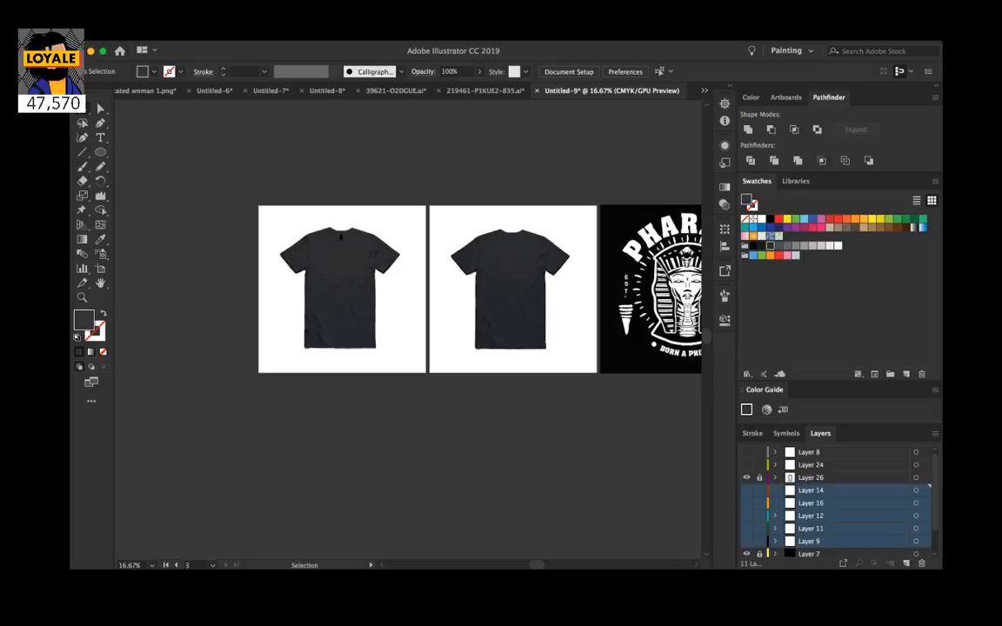
left_click(921, 564)
key("Return")
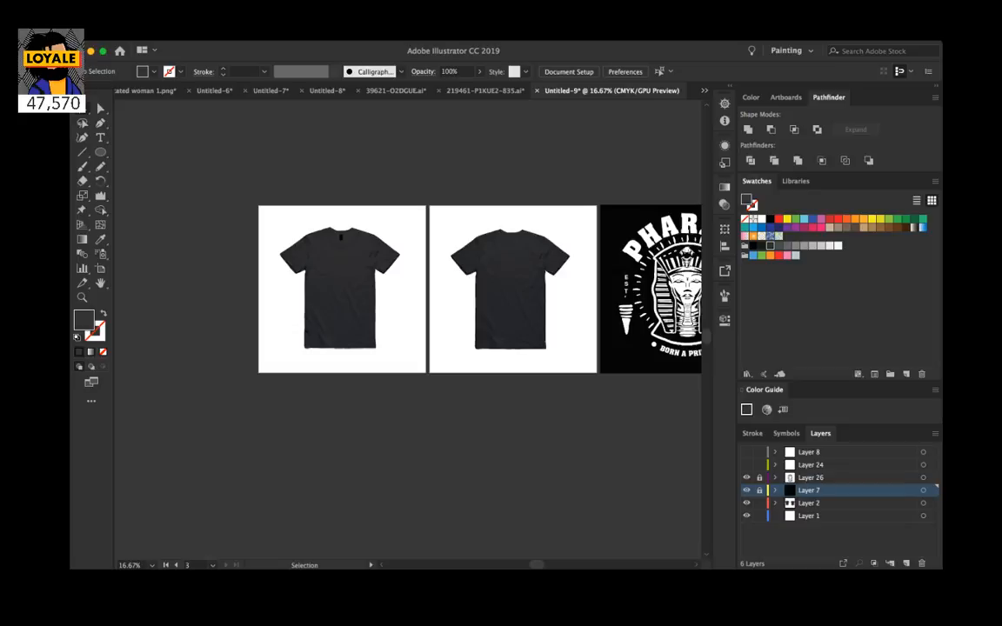
left_click(810, 464)
left_click(810, 452, "shift")
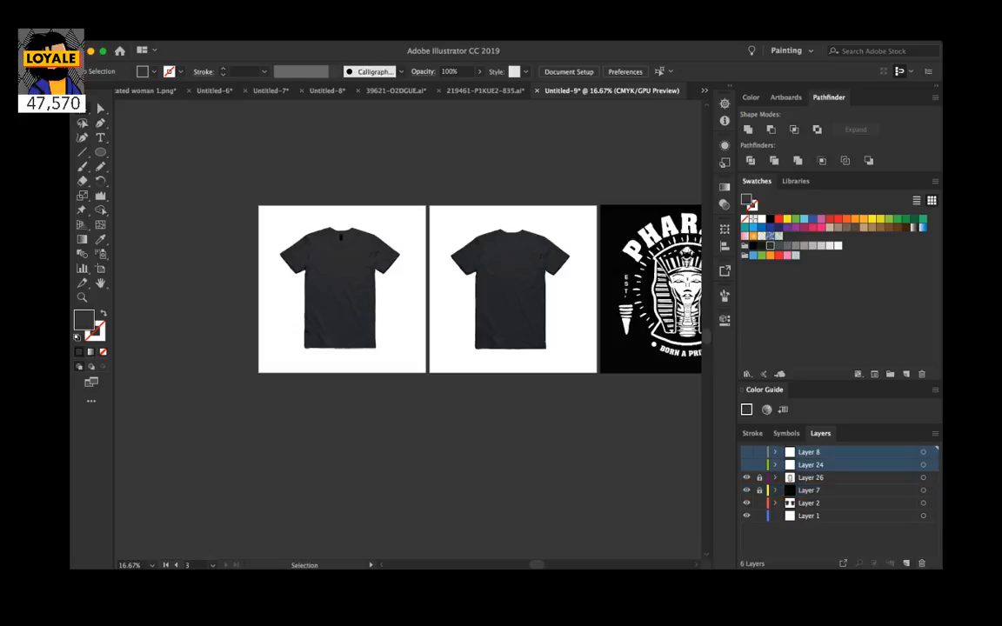
key("Delete")
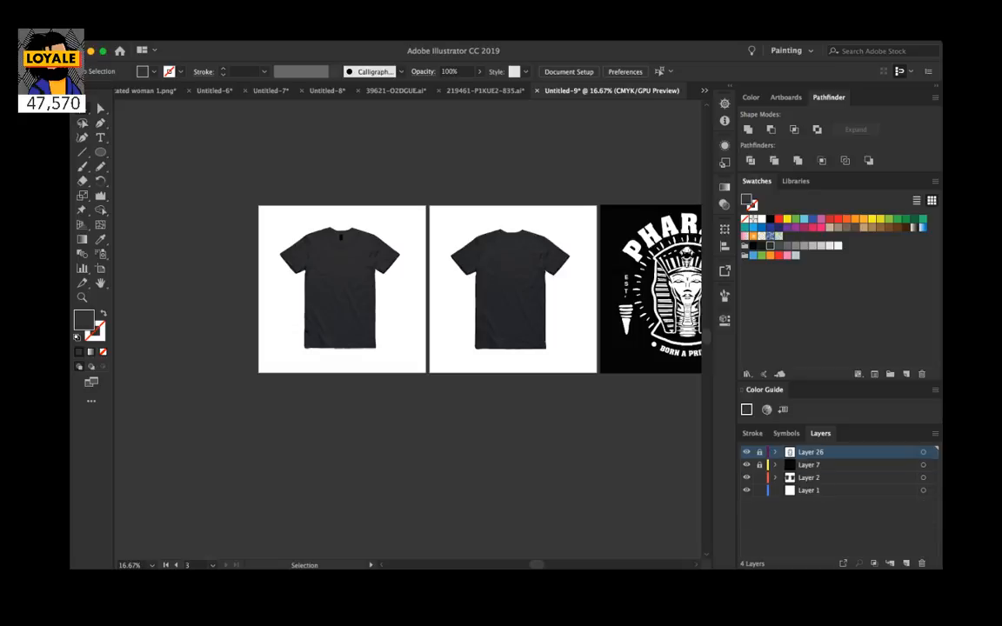
Step: Collapse color layer front and add a new layer named t shirt art directly above Layer 2
left_click(809, 477)
left_click(775, 478)
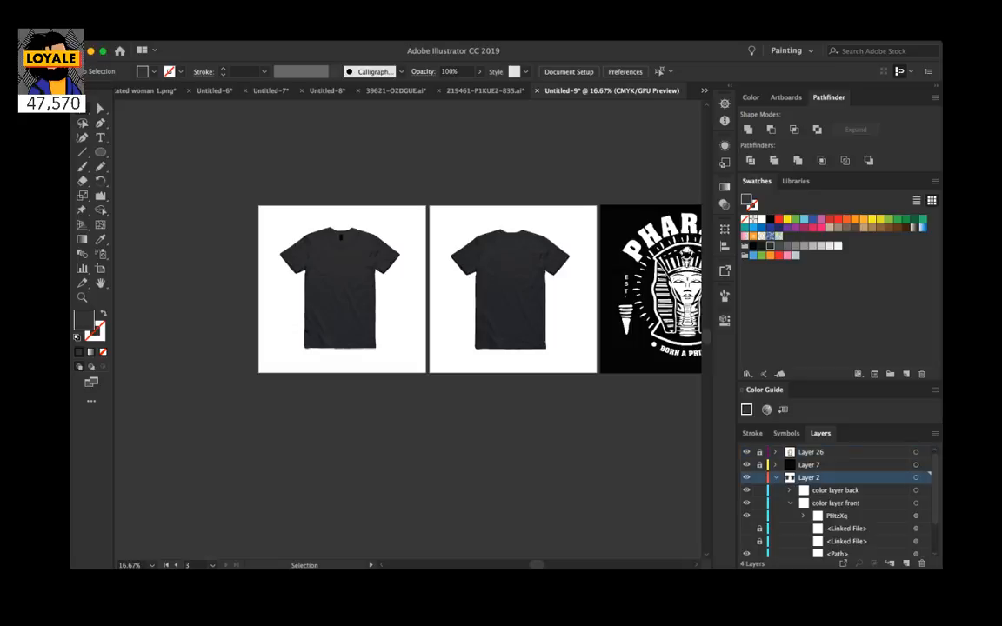
left_click(789, 503)
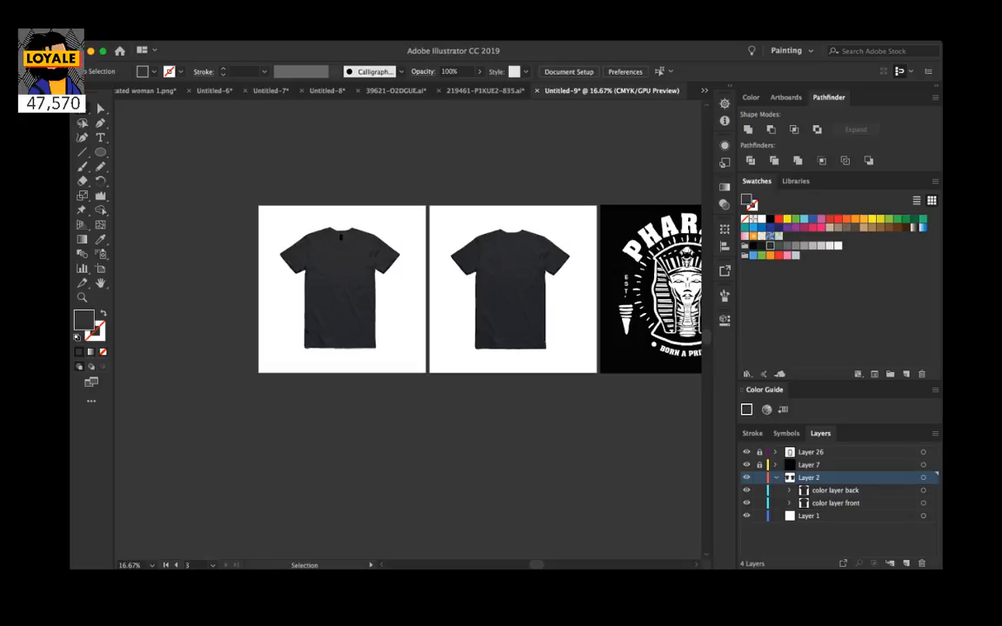
left_click(905, 564)
double_click(812, 477)
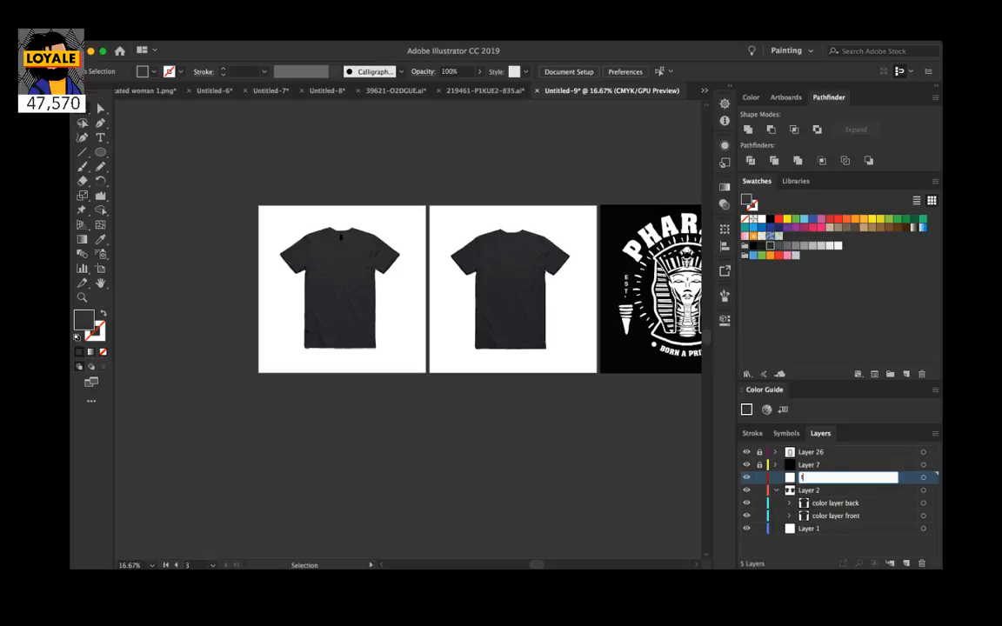
type("t shirt art")
key("Return")
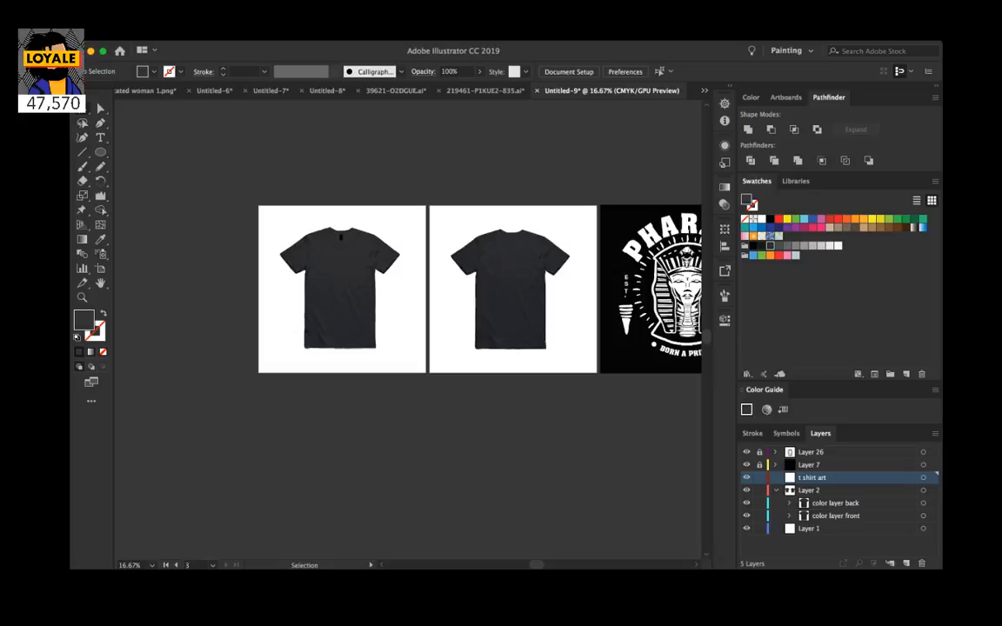
Step: Deselect the back shirt, collapse and lock Layer 2, and make the t shirt art layer active
left_click(510, 290)
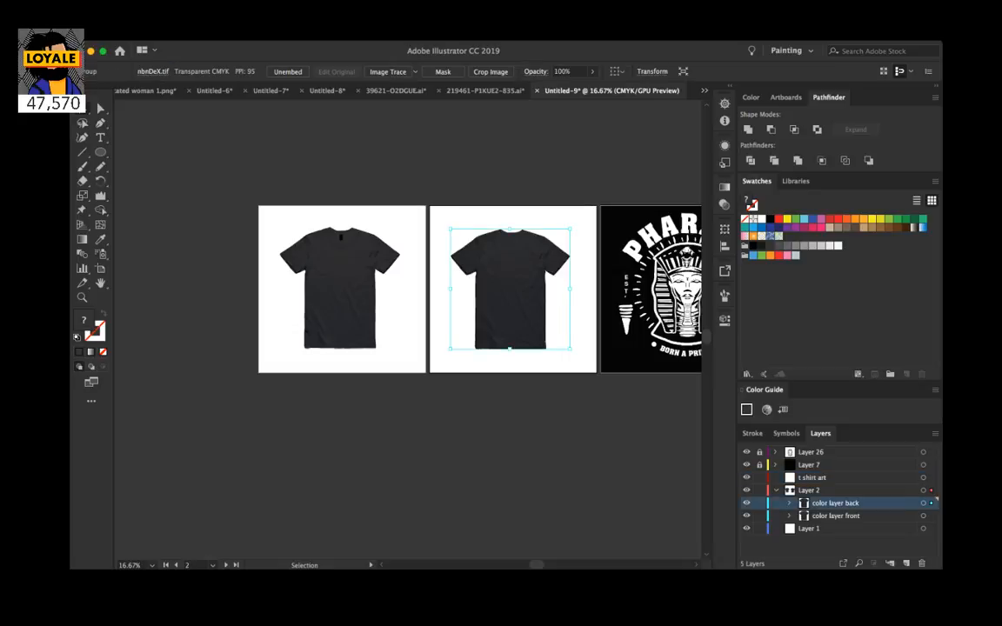
left_click(933, 501)
left_click(776, 491)
left_click(759, 490)
left_click(817, 477)
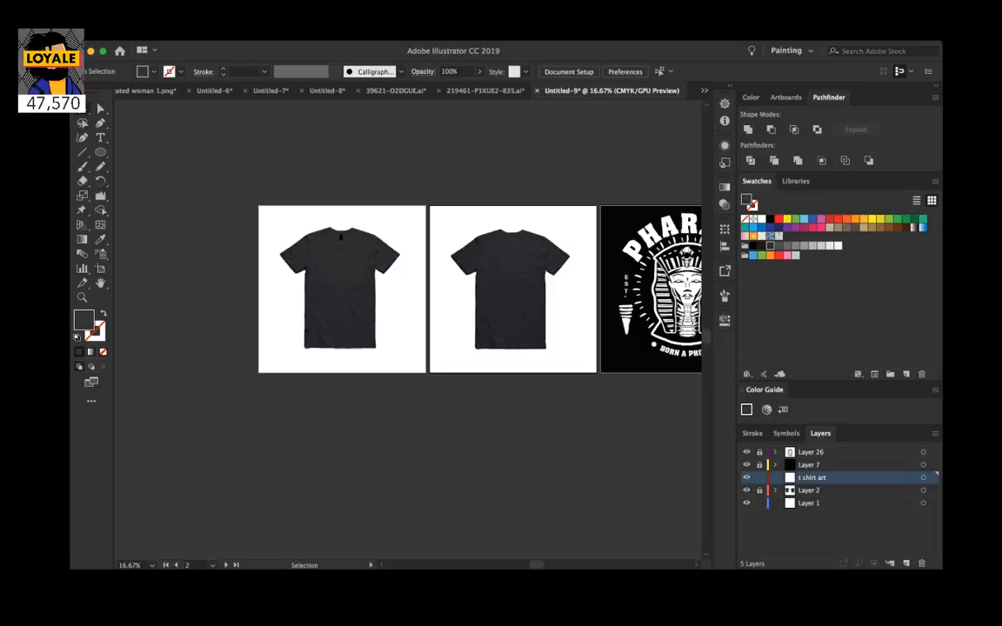
Step: Try pasting the copied artwork onto the t shirt art layer
key("super+v")
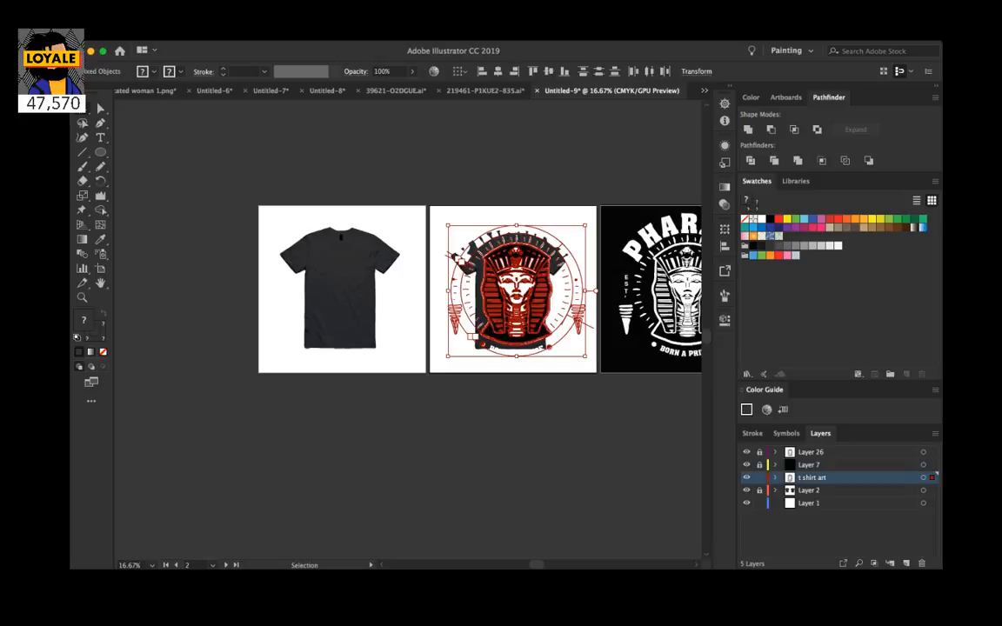
key("super+z")
scroll(407, 327, "up", 2)
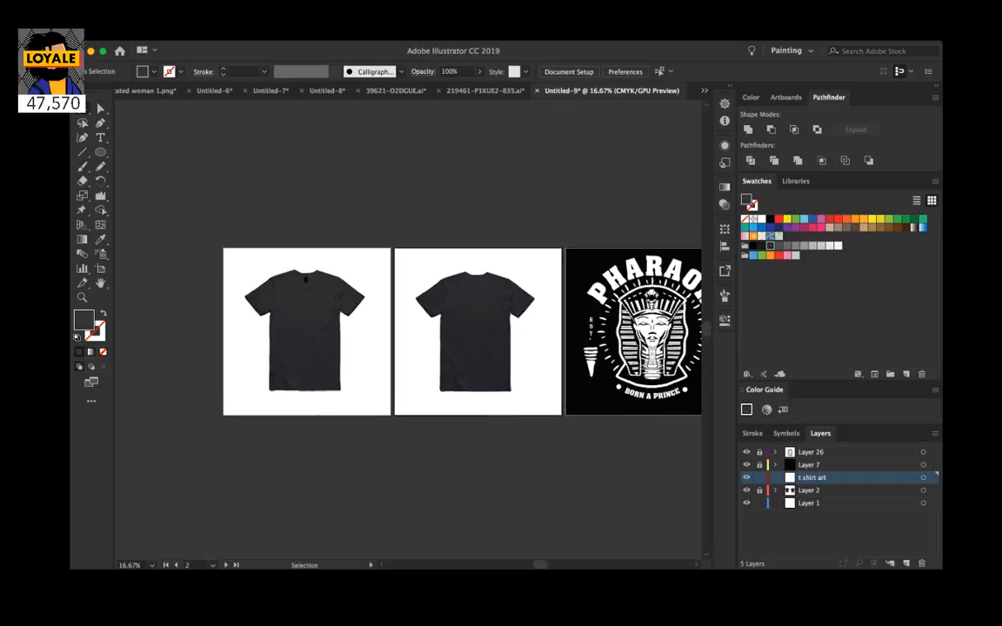
Step: Lock the t shirt art layer, unlock Layer 26 and select all of its artwork
left_click(759, 477)
left_click(759, 452)
key("super+a")
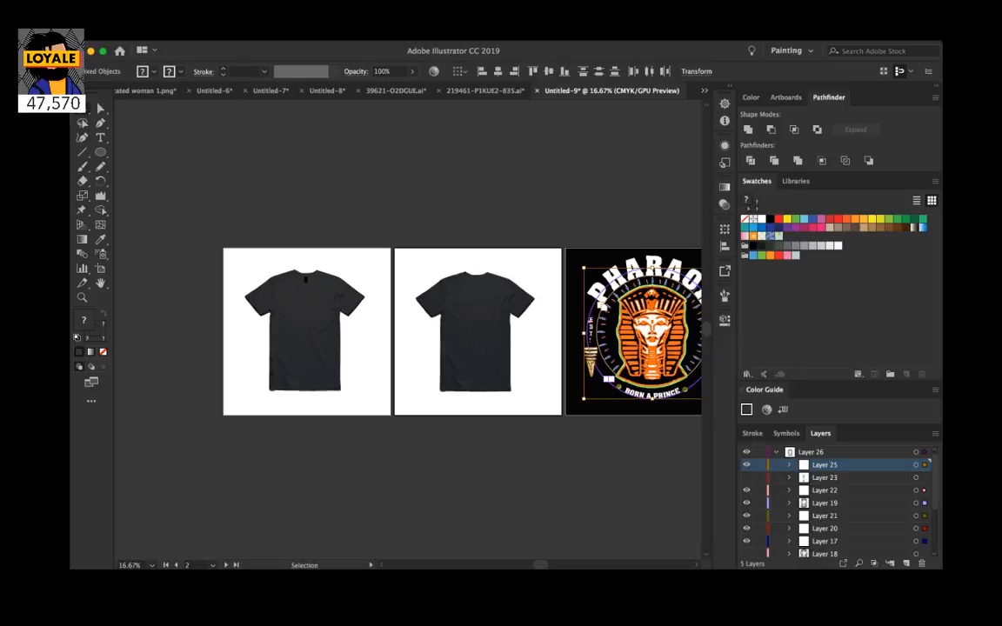
Step: Expand the ray strokes around the pharaoh head on Layers 20 and 17 into white filled shapes, deselect them and collapse Layer 26
key("super+z")
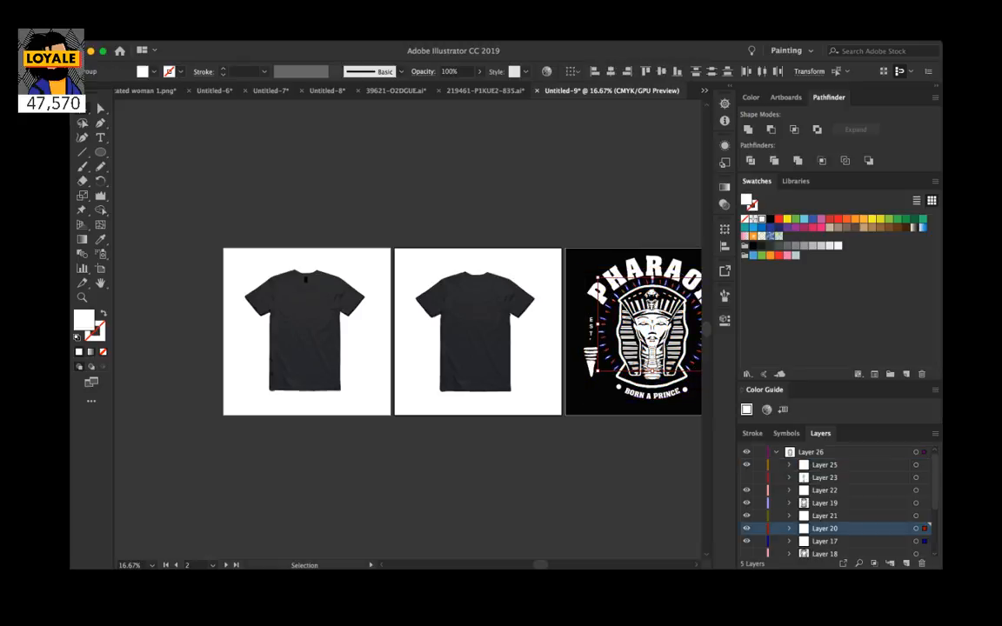
key("super+shift+a")
scroll(409, 331, "right", 5)
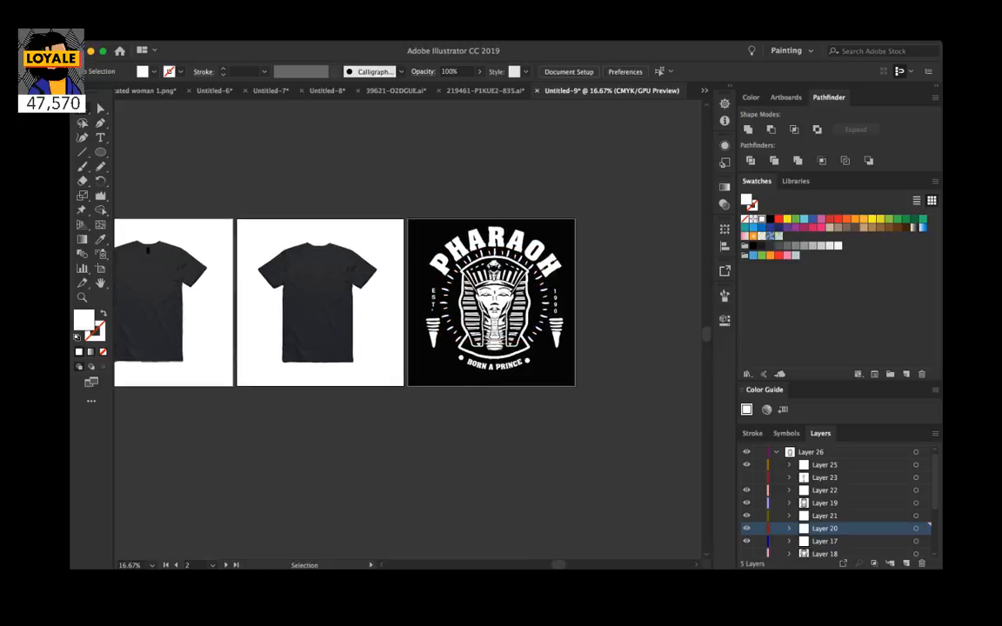
left_click(775, 452)
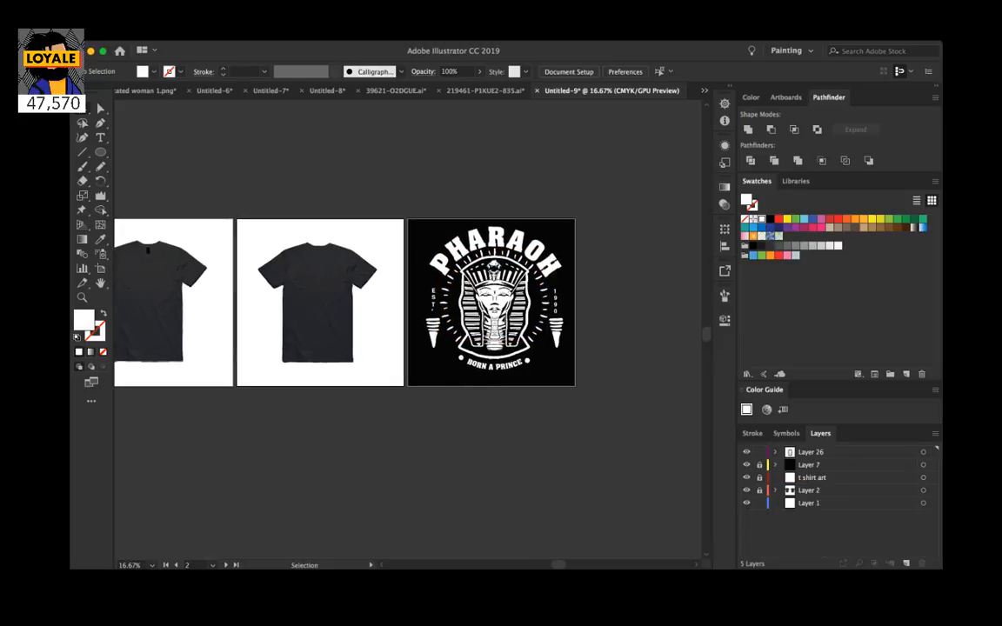
Step: Select all the artwork inside Layer 26 to review it, deselect it and collapse the layer
left_click(775, 452)
key("super+a")
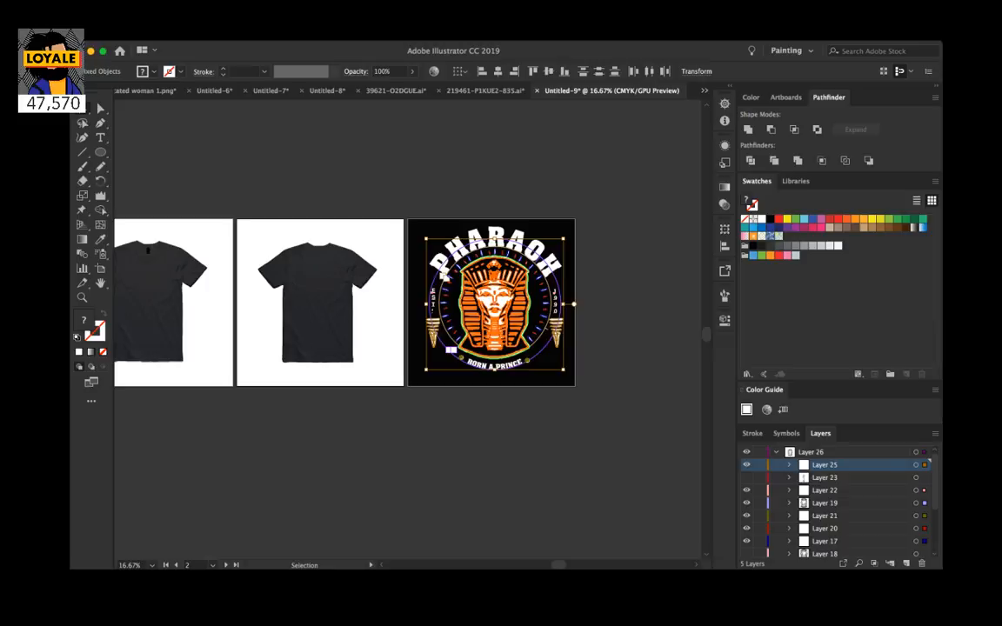
key("super+shift+a")
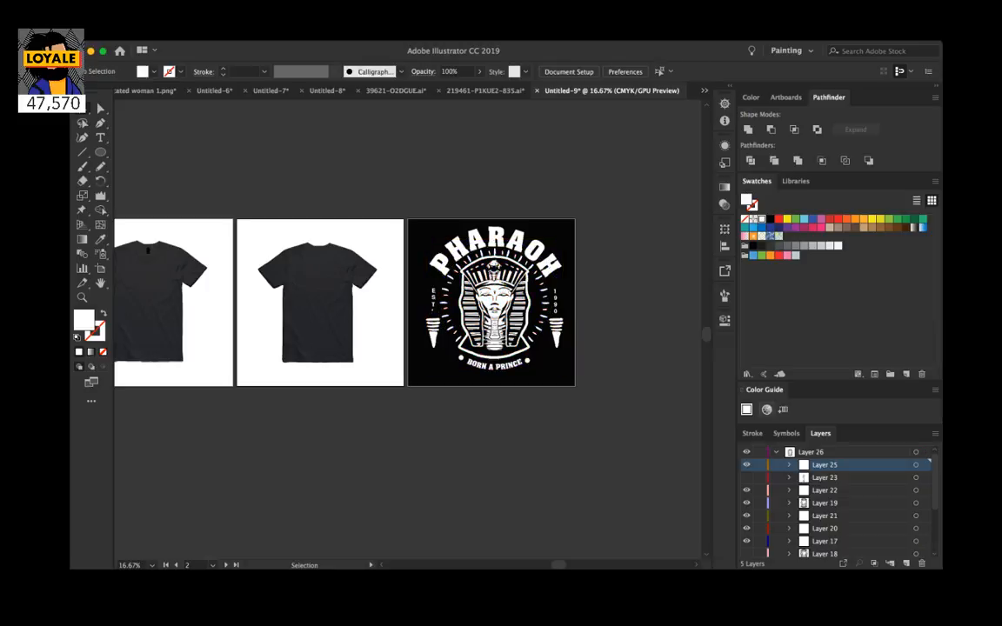
left_click(776, 453)
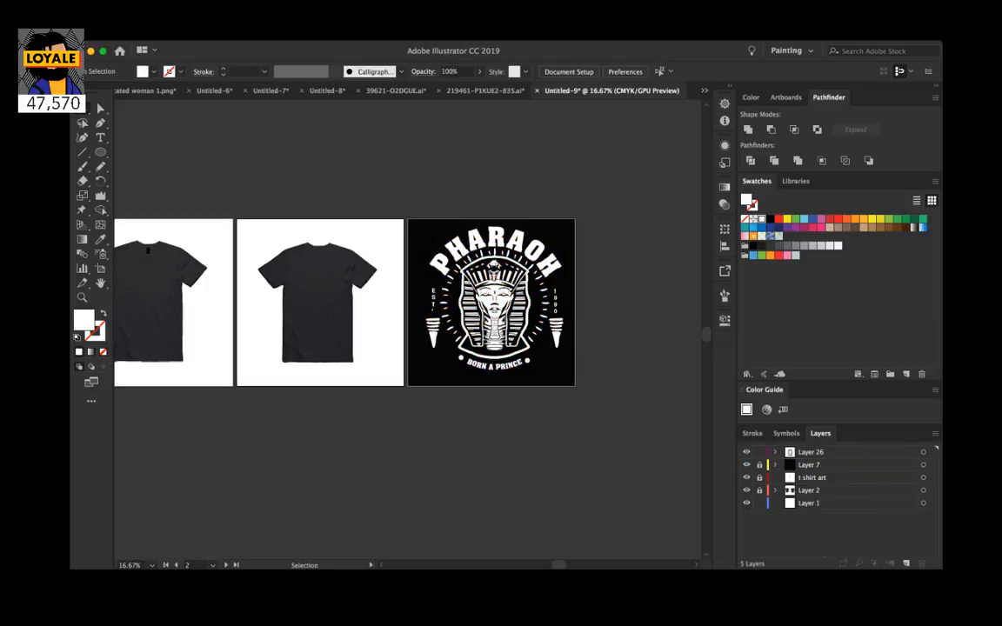
Step: Hide Layer 26 and make the black background's Layer 7 the active layer
left_click(747, 452)
left_click(810, 465)
key("super+l")
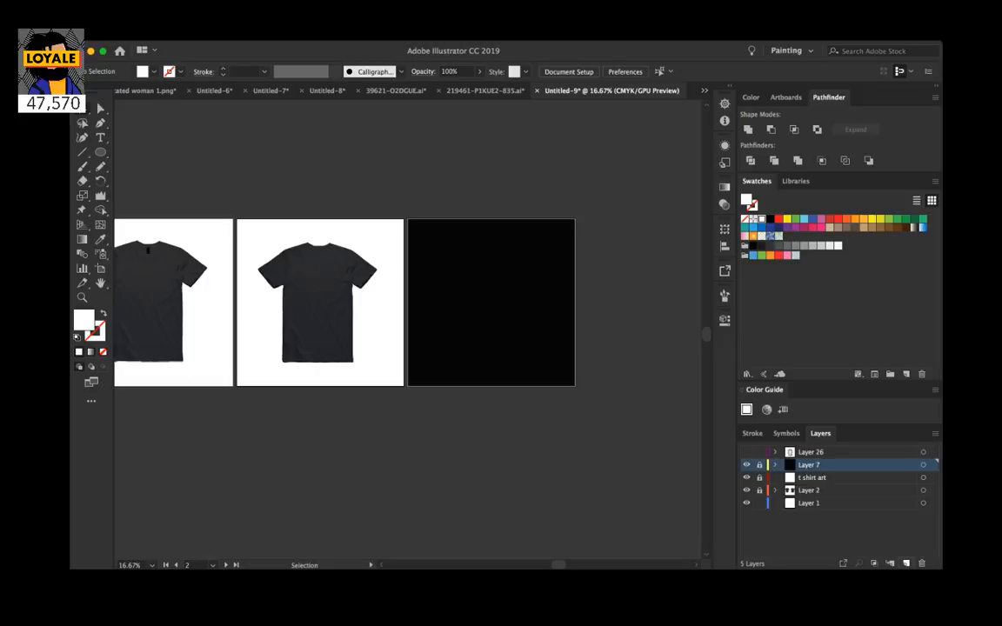
Step: Paste a copy of the PHARAOH artwork onto the new Layer 24 above Layer 7, move it onto the black artboard and deselect it
left_click(922, 465)
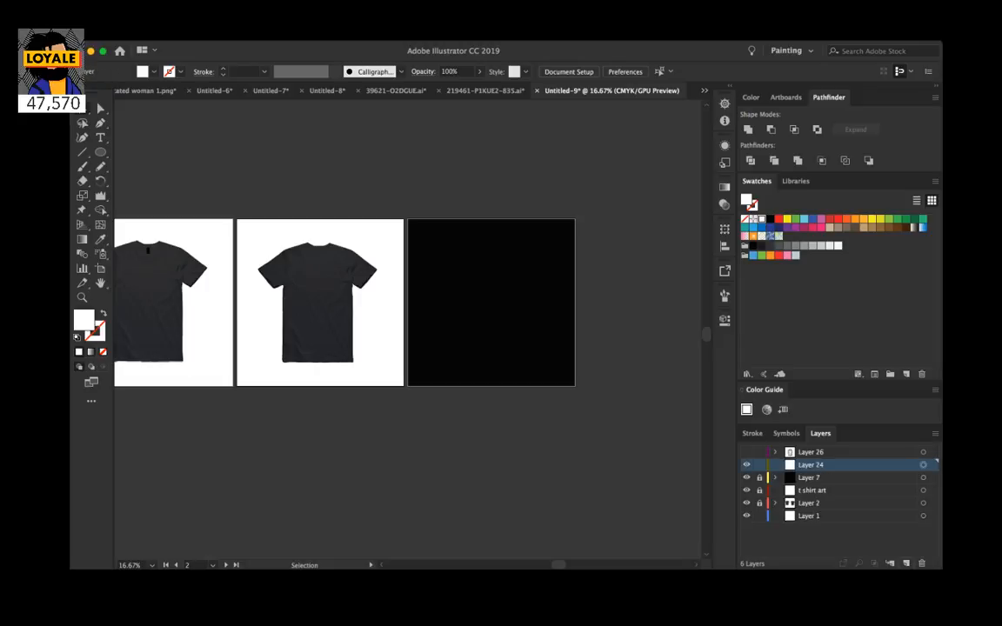
key("super+f")
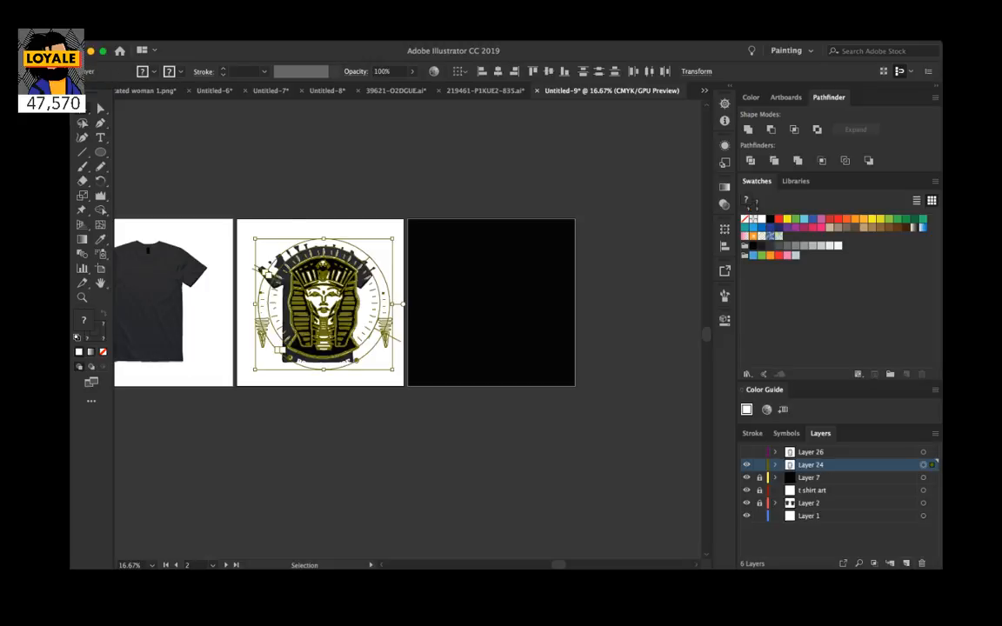
left_click_drag(324, 304, 488, 304)
left_click(622, 330)
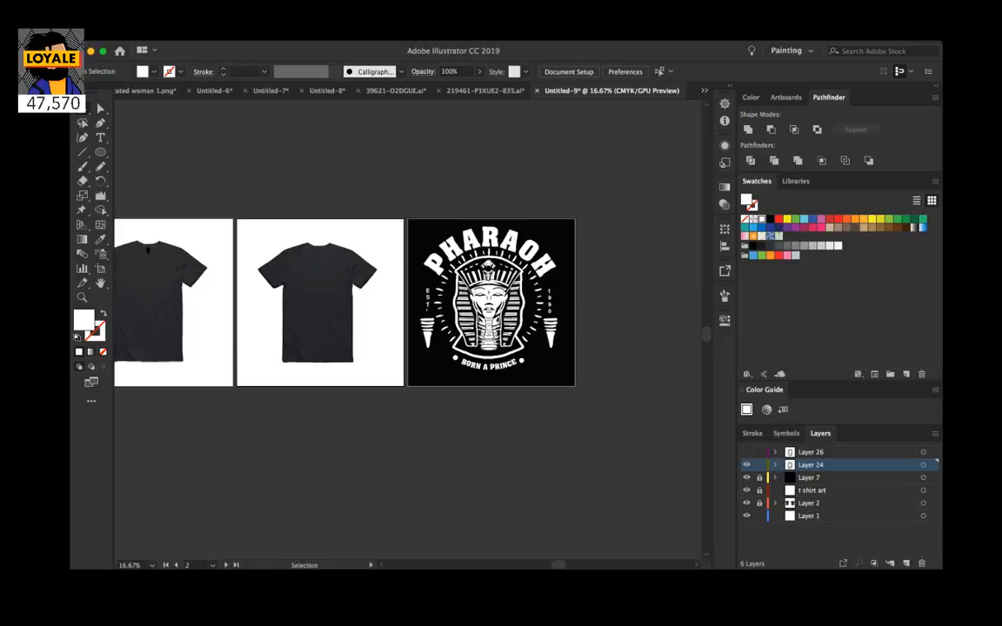
Step: Compare the artwork on Layer 24 and Layer 26 by toggling their visibility, leaving only Layer 24 of the two visible
left_click(746, 464)
left_click(746, 453)
left_click(746, 452)
left_click(746, 464)
left_click(746, 464)
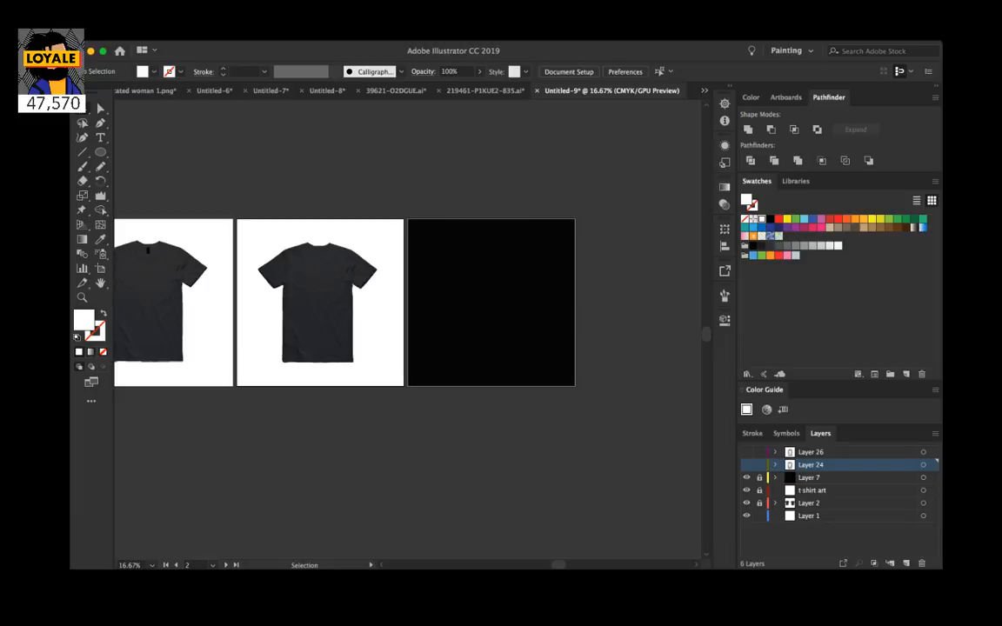
left_click(746, 465)
Step: Convert the vertical 1990 and EST text beside the pharaoh head to outlines
key("super+equal")
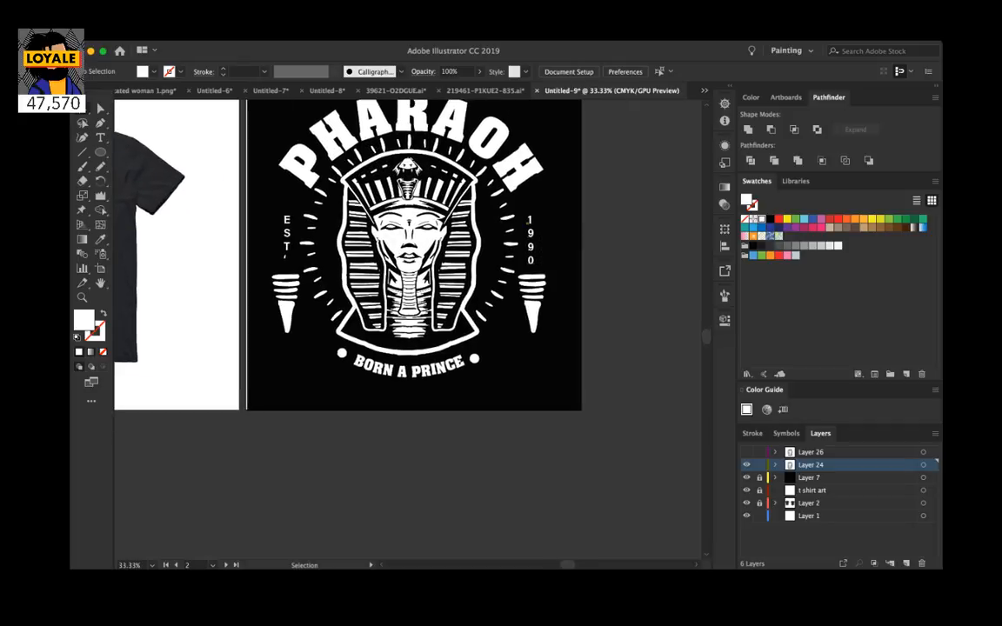
left_click(530, 245)
left_click(285, 253, "shift")
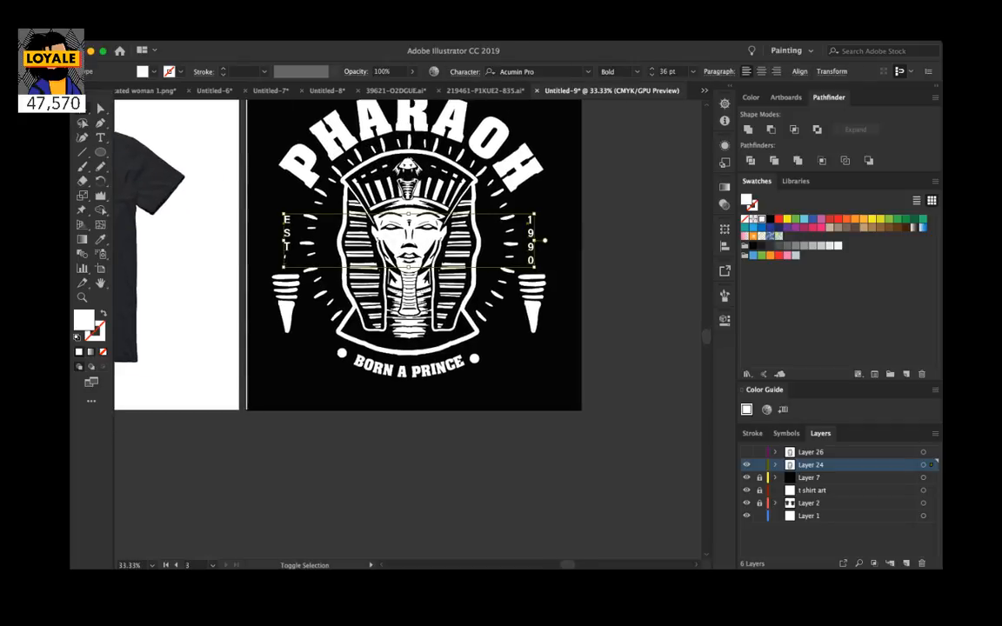
key("super+shift+a")
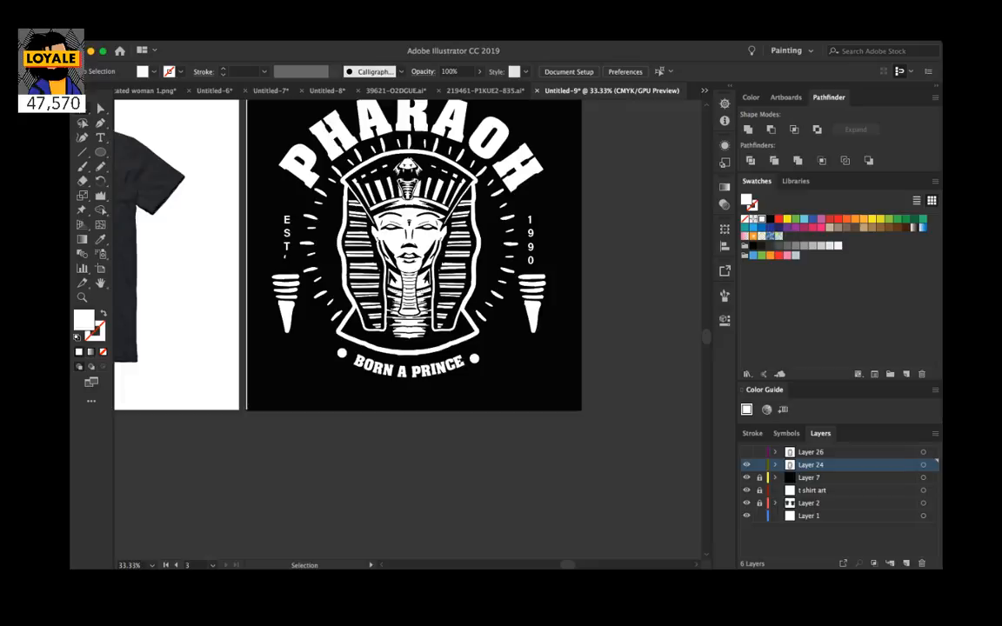
left_click(530, 246)
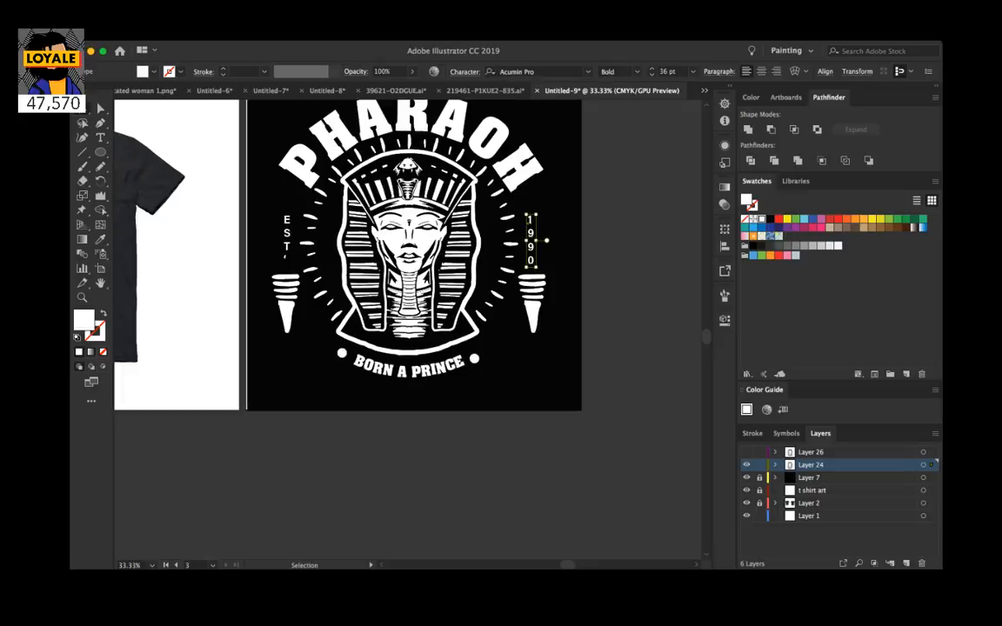
key("shift+super+o")
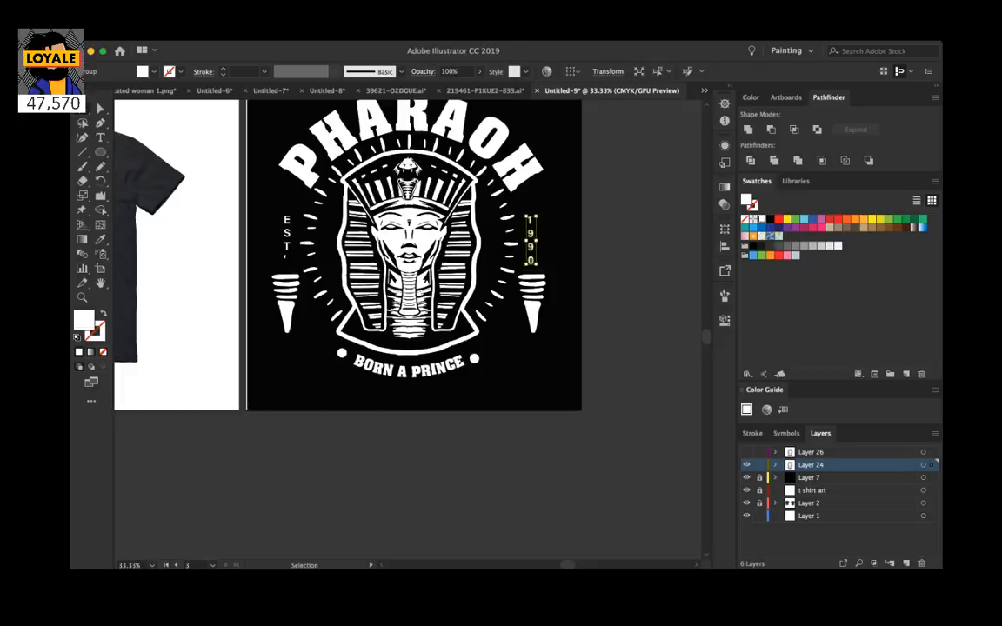
left_click(300, 239)
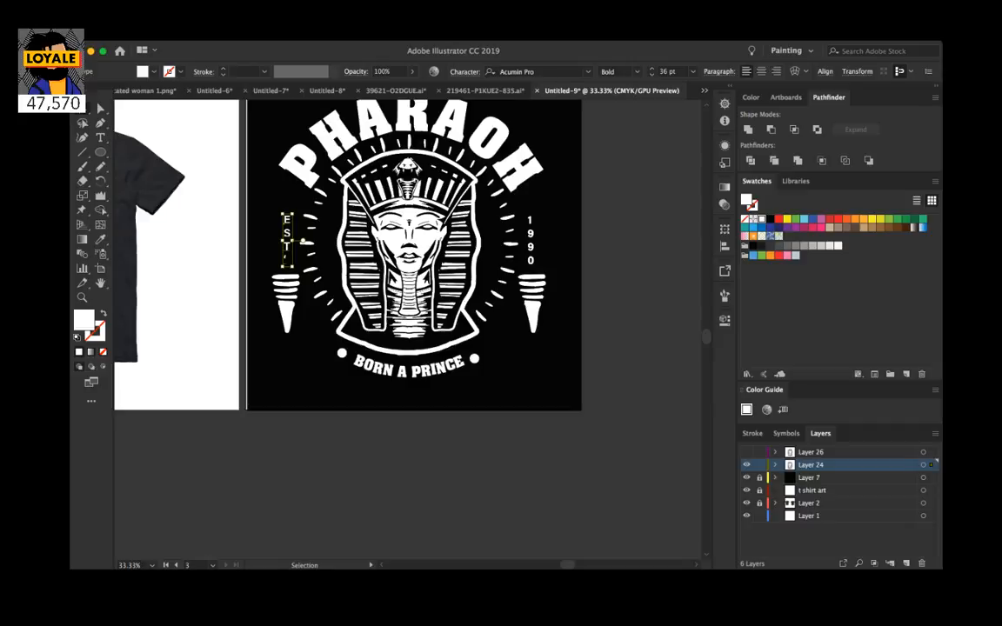
Step: Convert the curved BORN A PRINCE and PHARAOH text to outlines
left_click(322, 337)
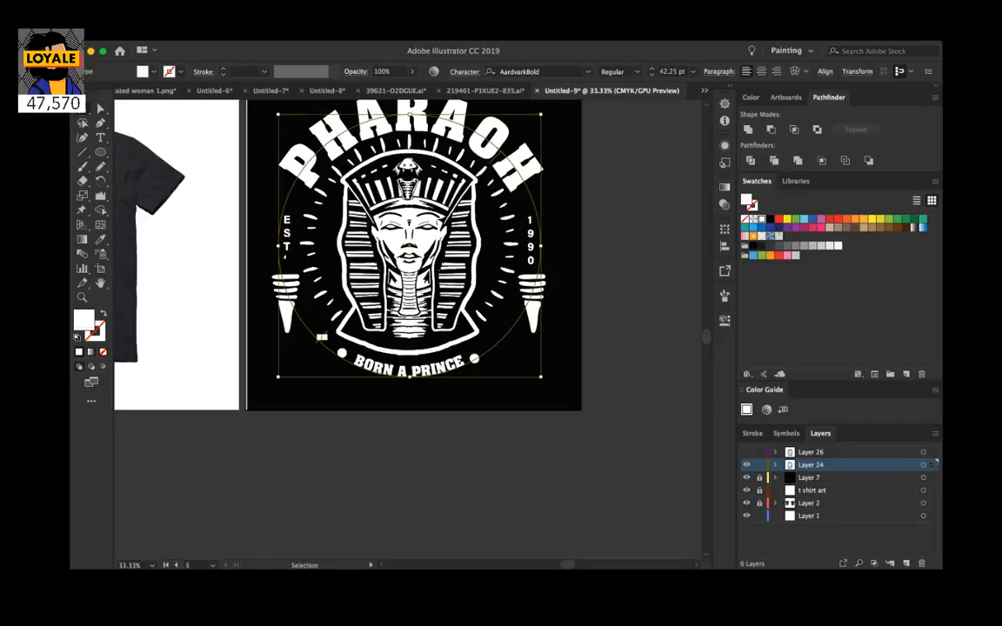
key("shift+super+o")
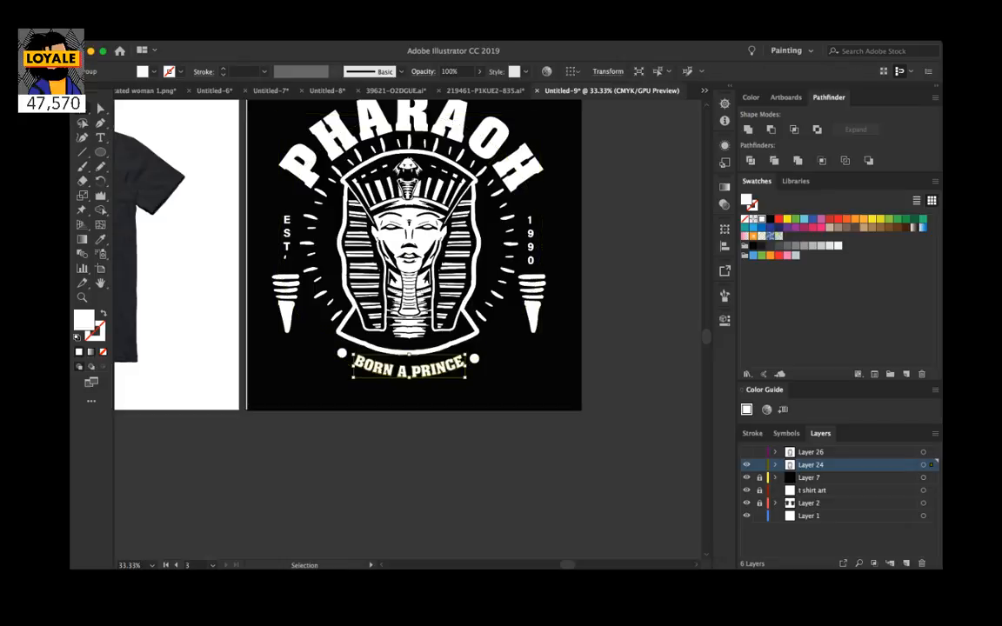
left_click(375, 120)
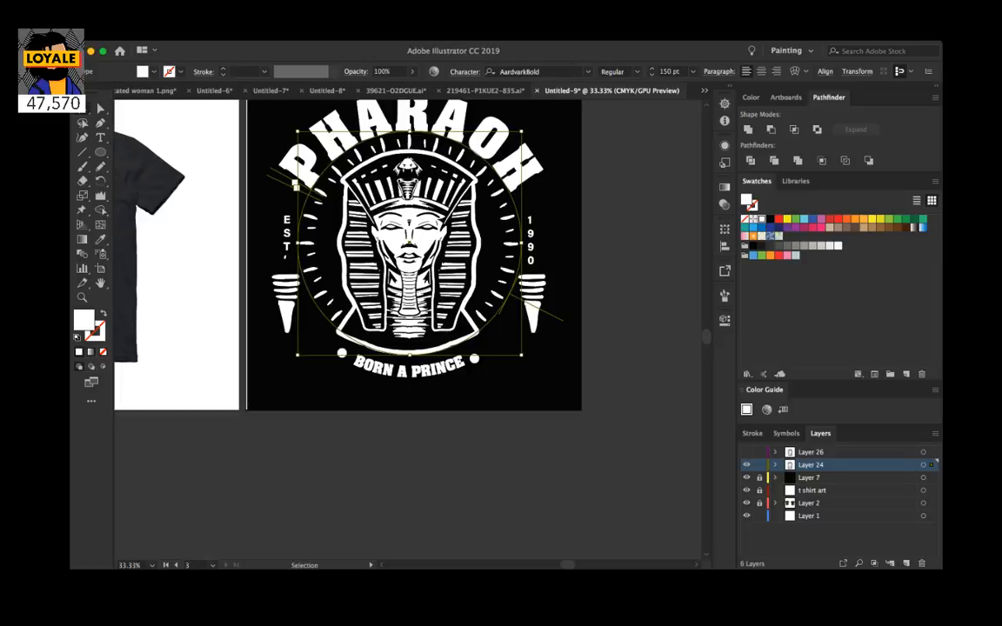
key("shift+super+o")
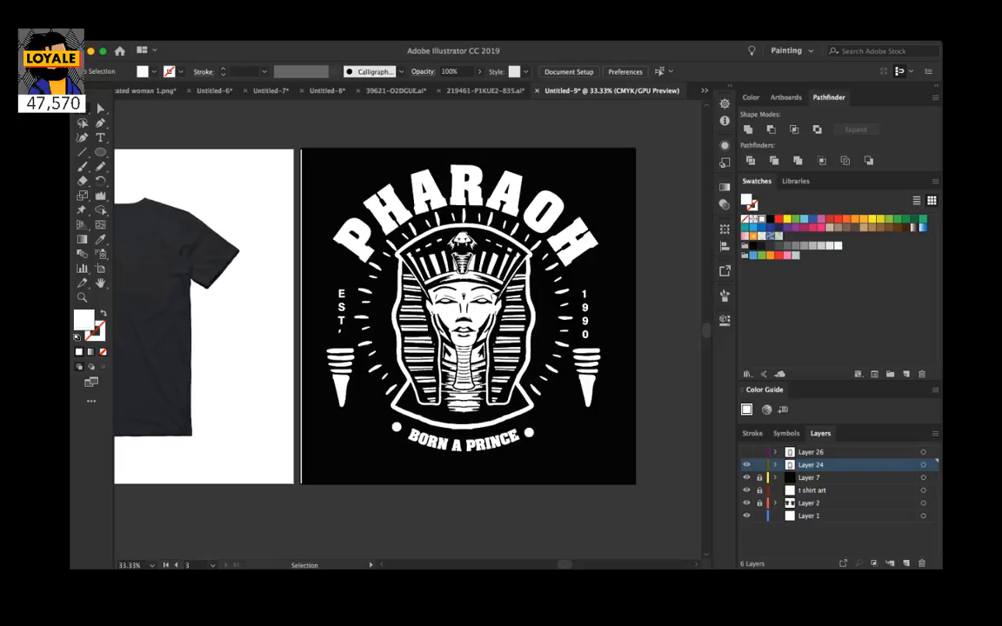
Step: Remove the stroke from all the artwork on Layer 24
left_click(923, 464)
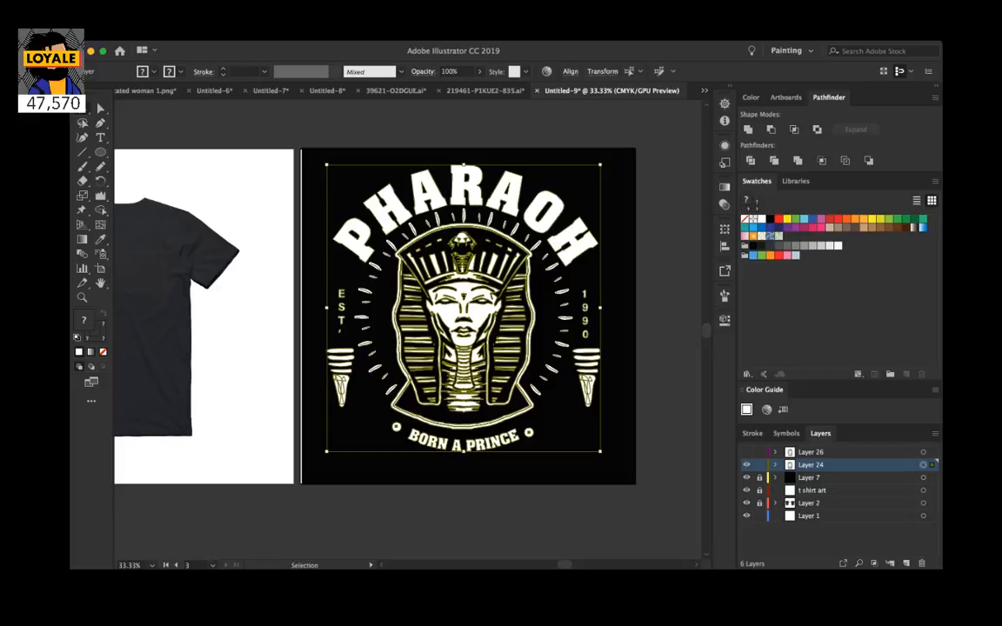
key("slash")
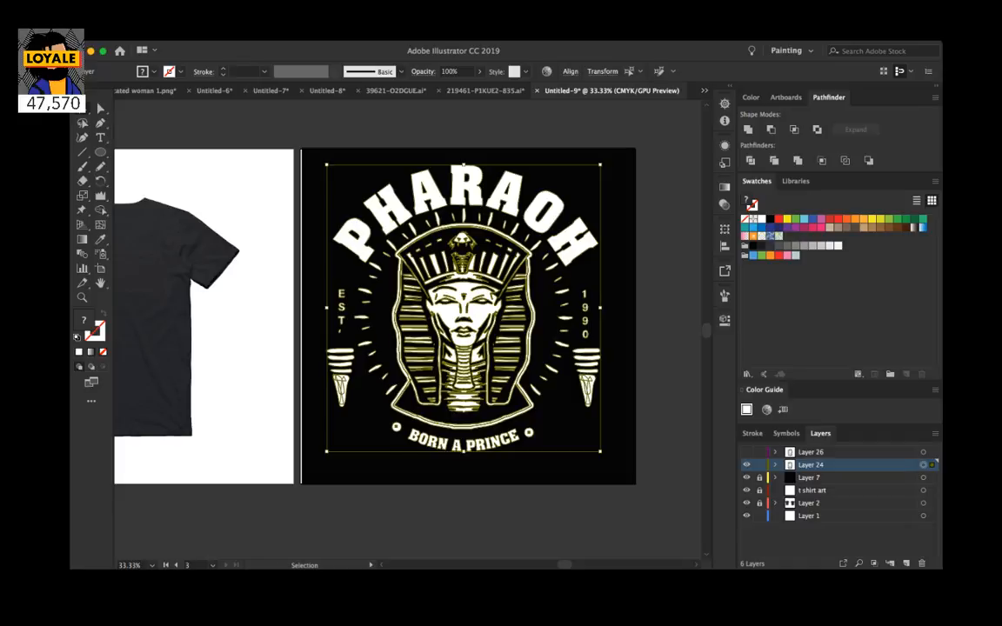
Step: Lock and hide Layer 24, try pasting the artwork on a new layer over the back T-shirt mockup, and delete the pasted copy
left_click(759, 464)
left_click(746, 464)
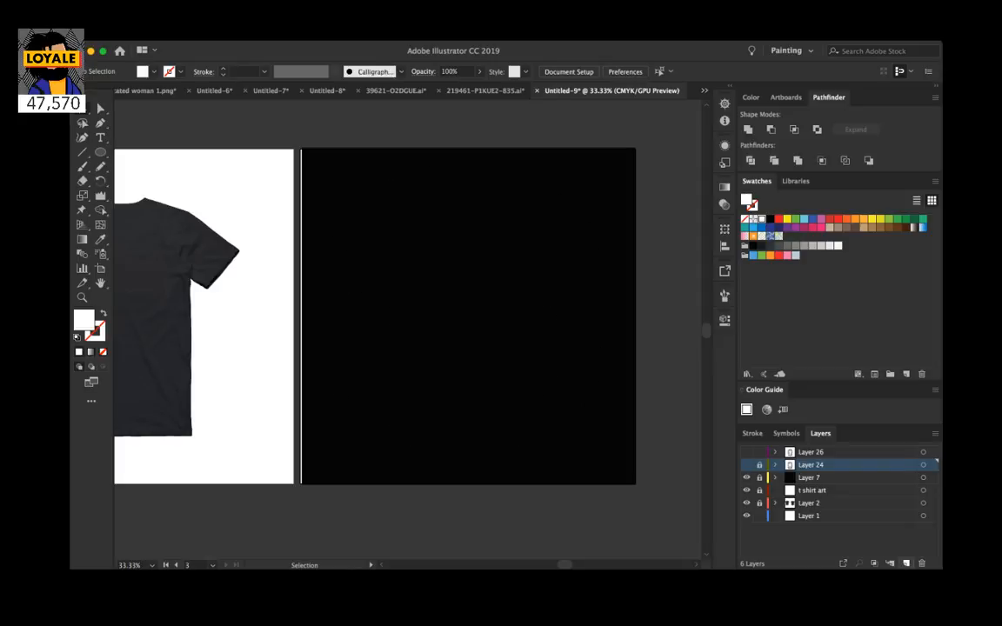
left_click(905, 563)
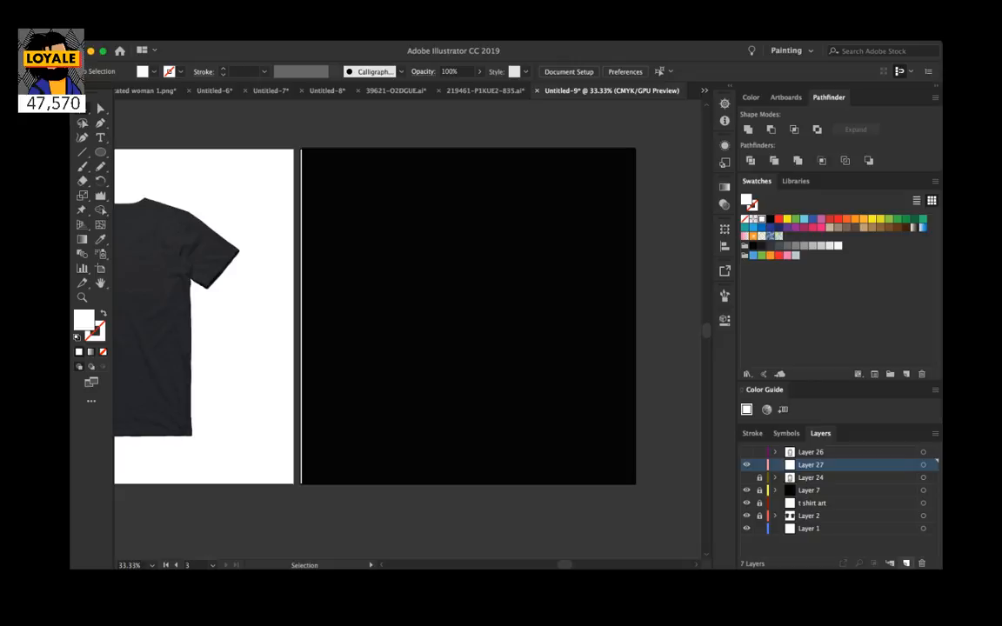
scroll(508, 508, "left", 4)
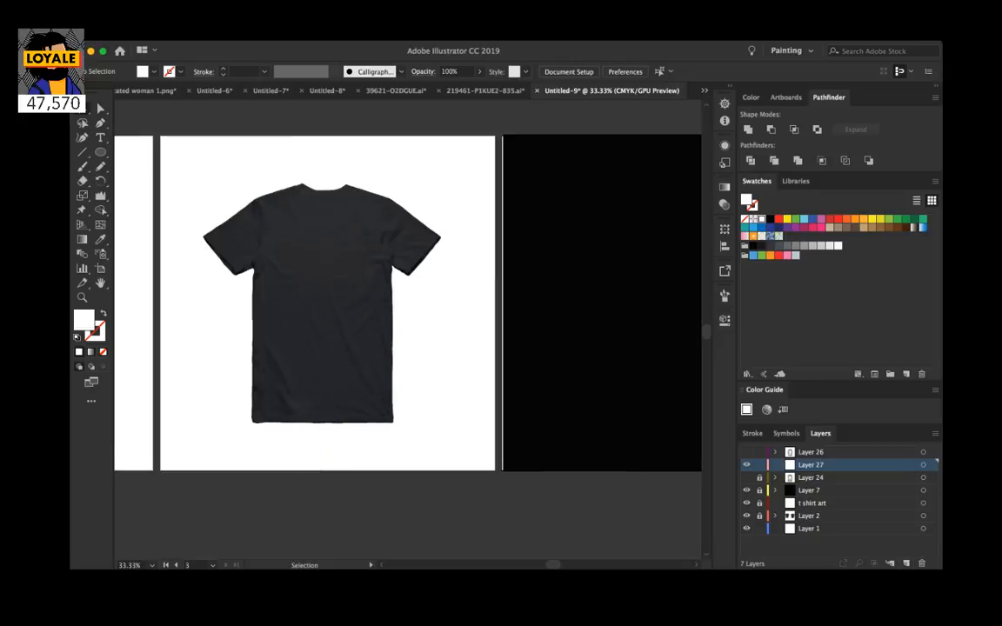
scroll(407, 306, "left", 3)
left_click(407, 306)
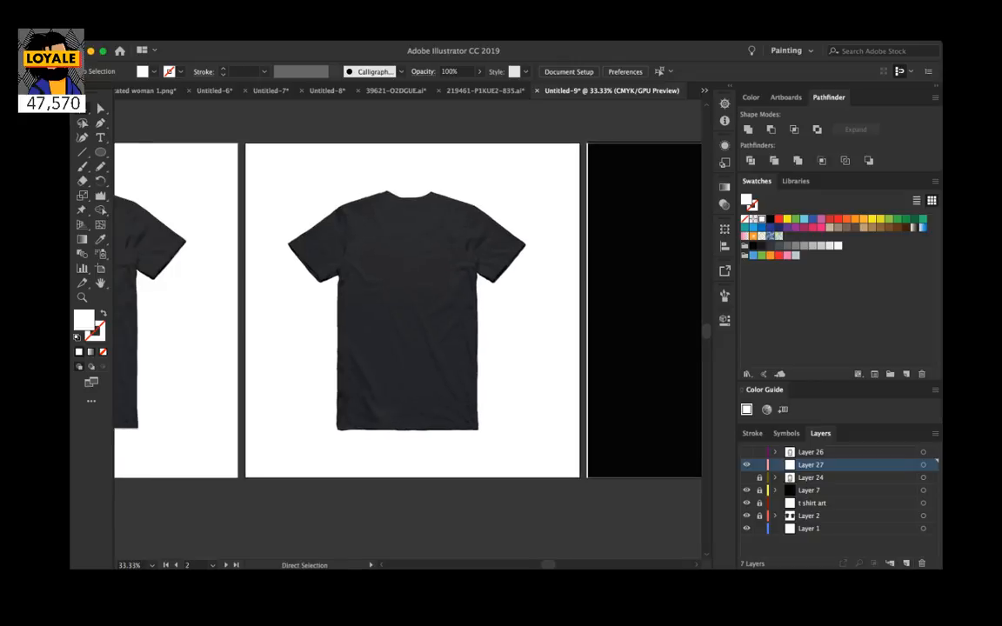
key("super+v")
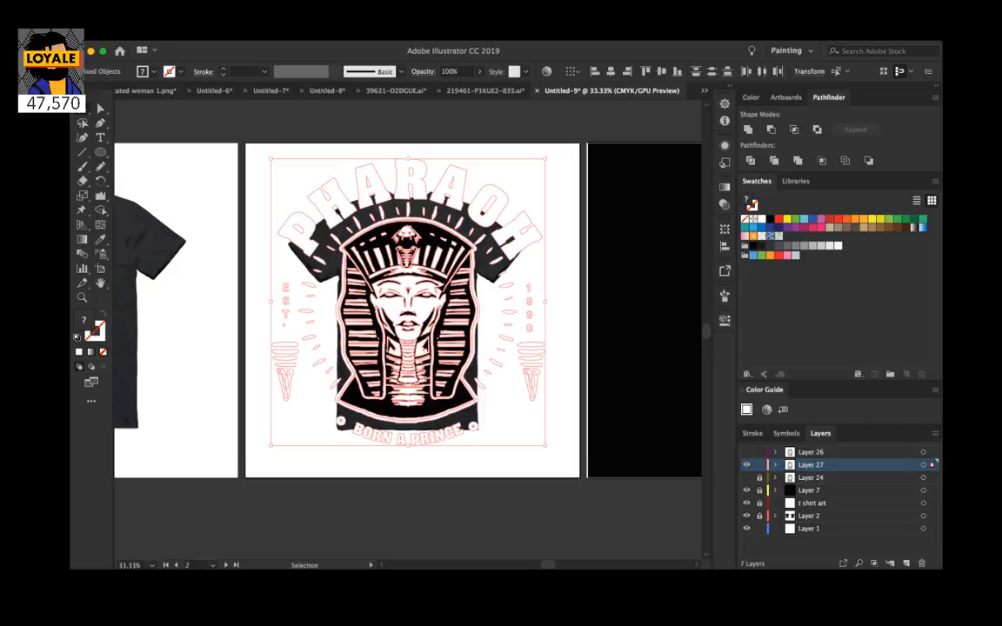
key("Delete")
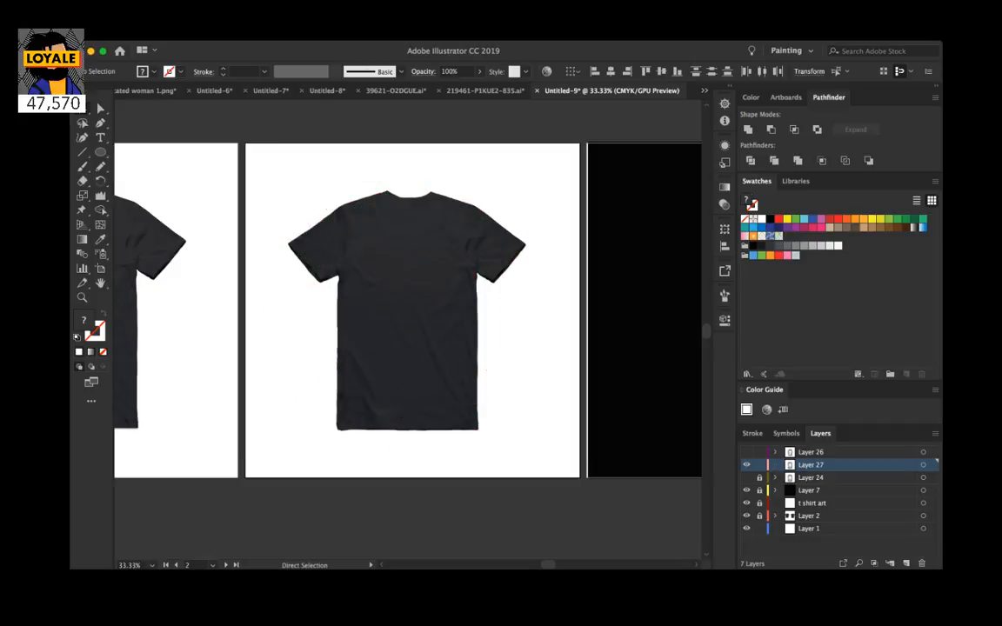
Step: Undo the paste, the new layer and the hiding and locking of Layer 24, and leave its artwork deselected
key("super+z")
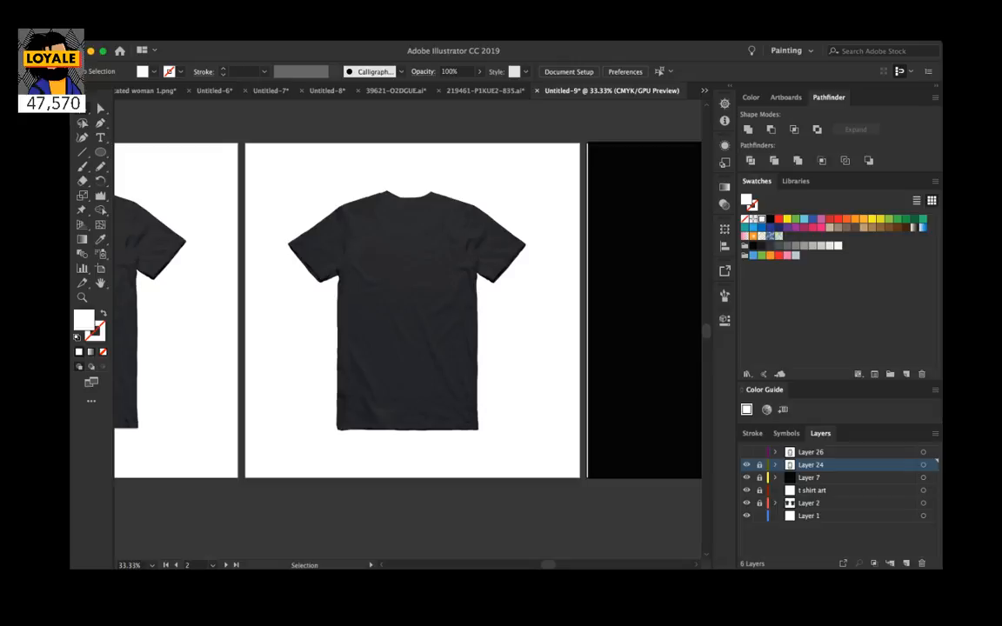
key("super+z")
scroll(407, 310, "right", 5)
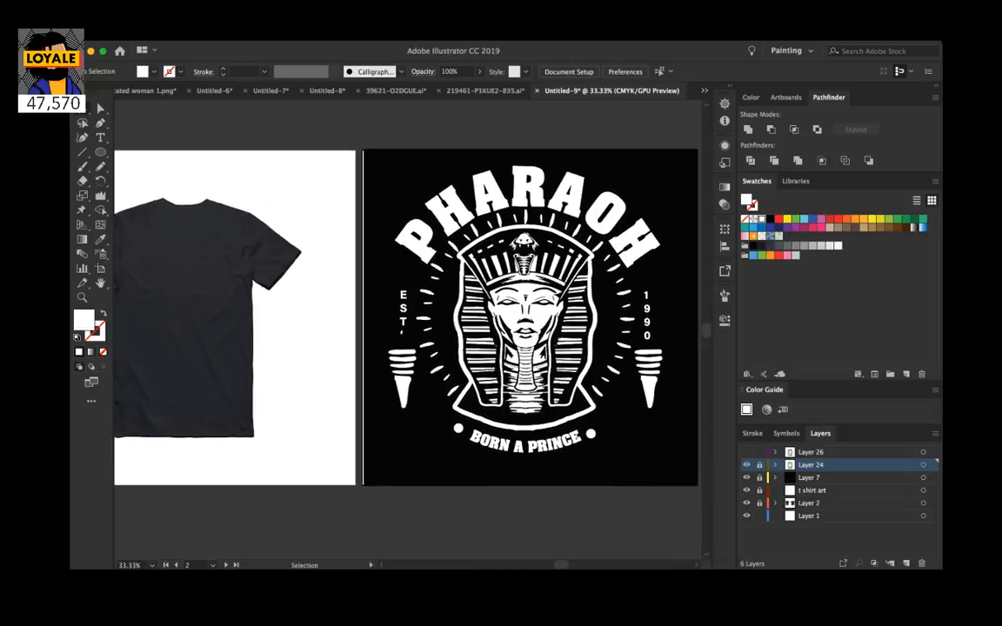
key("super+z")
key("super+a")
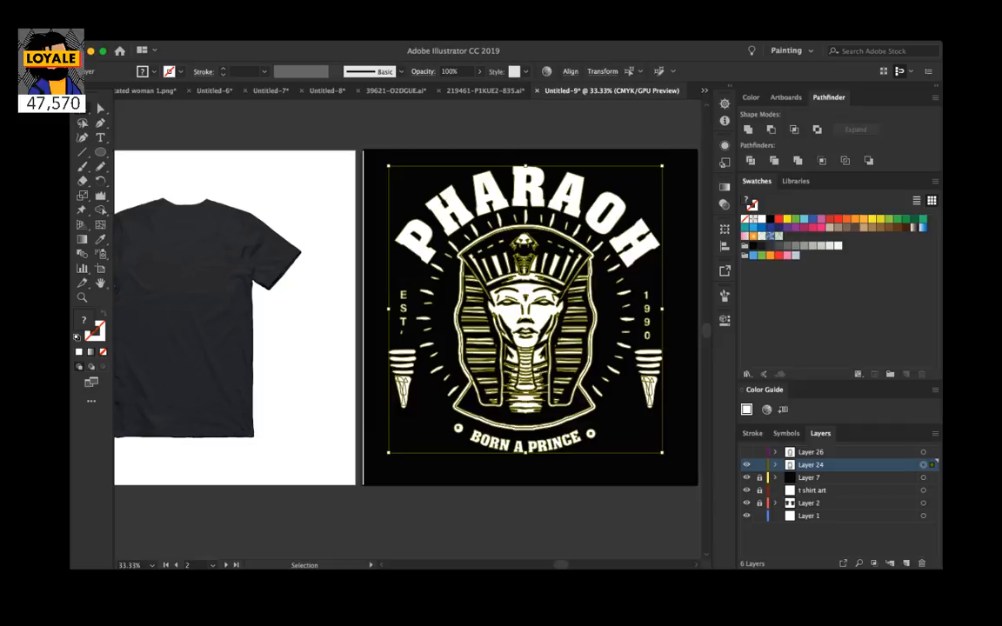
key("super+shift+a")
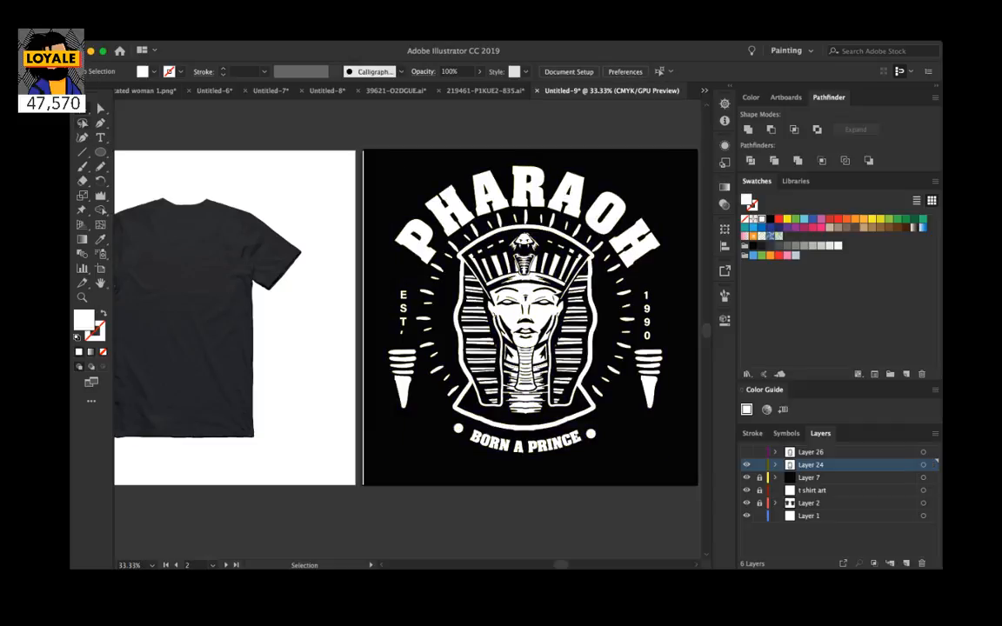
Step: Select the black-filled shapes of the pharaoh head with the Magic Wand, try deleting them and undo the deletion
key("y")
left_click(526, 332)
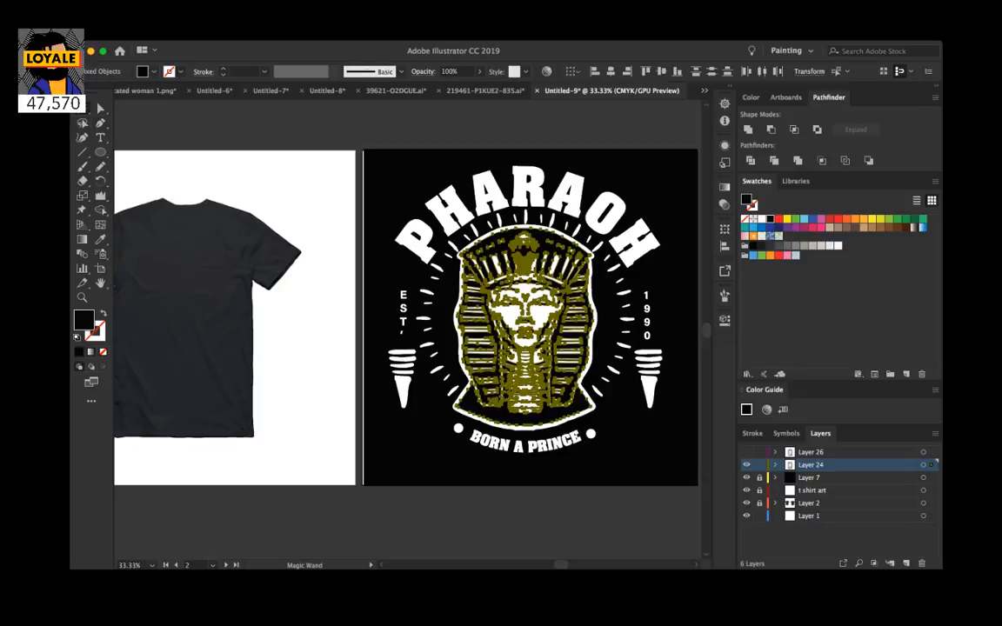
key("Delete")
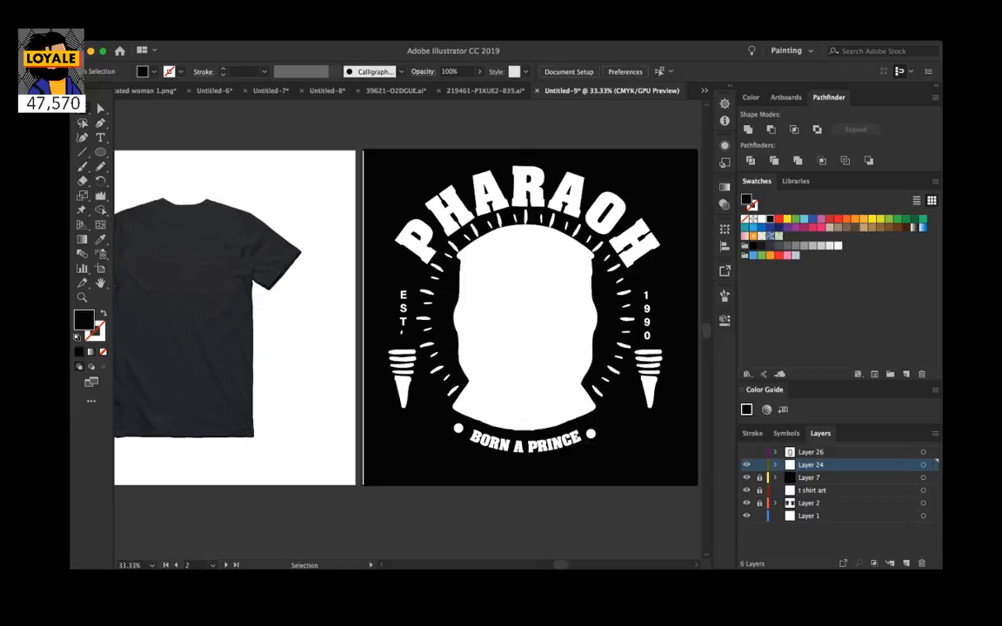
key("super+z")
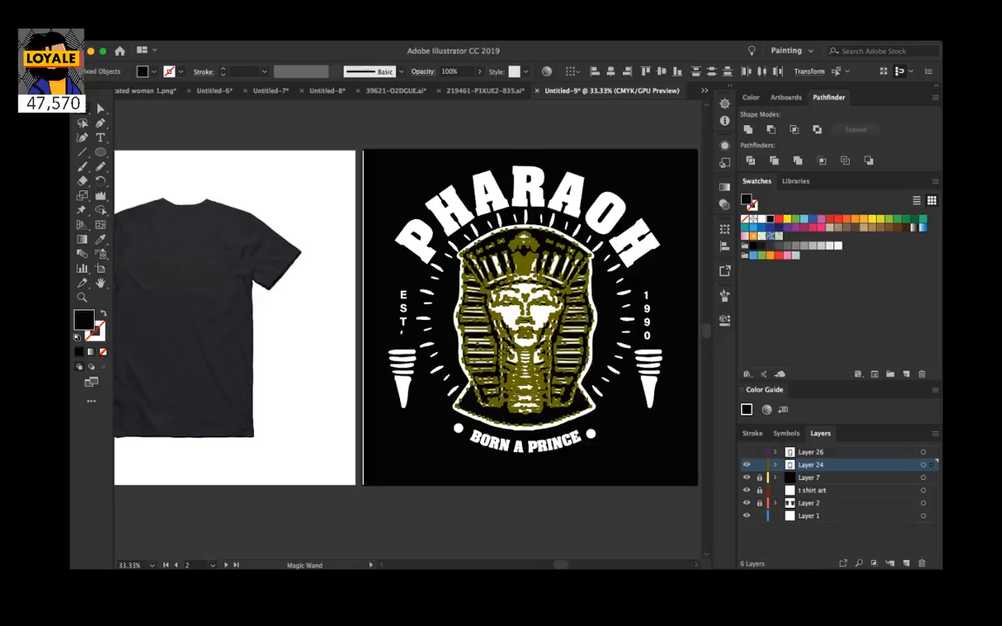
Step: Examine the paths and compound paths inside the pharaoh head group on Layer 24
left_click(775, 464)
scroll(817, 496, "down", 5)
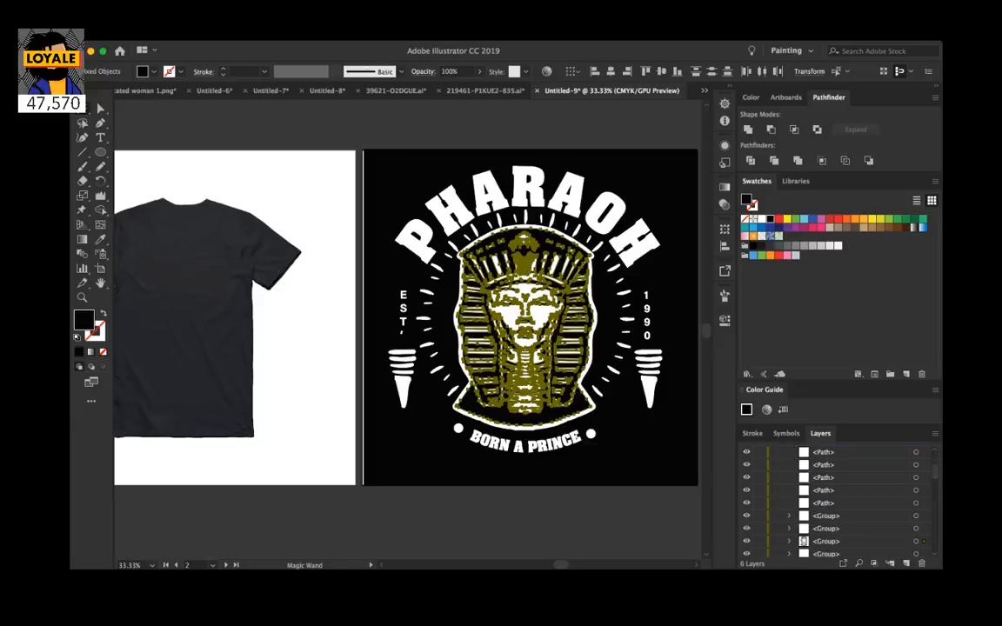
scroll(405, 324, "right", 3)
scroll(789, 529, "down", 1)
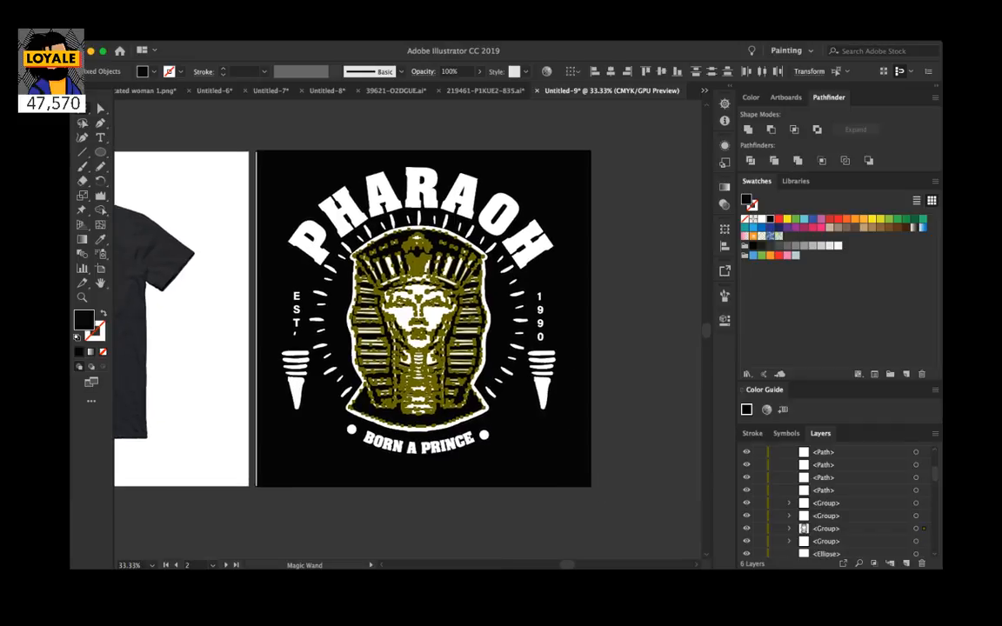
left_click(790, 528)
scroll(789, 528, "down", 2)
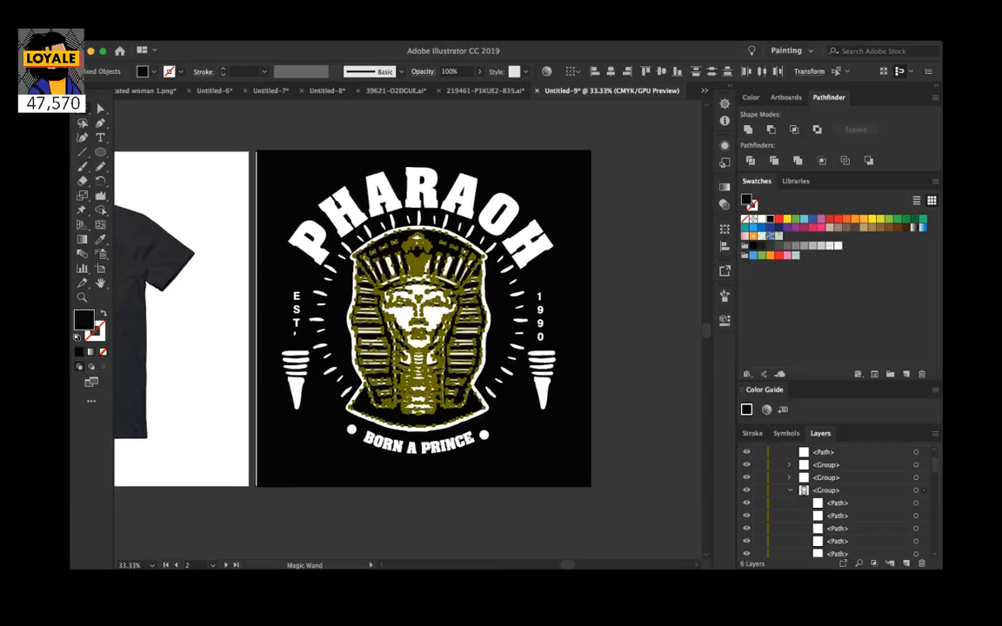
scroll(835, 503, "down", 3)
left_click(856, 451)
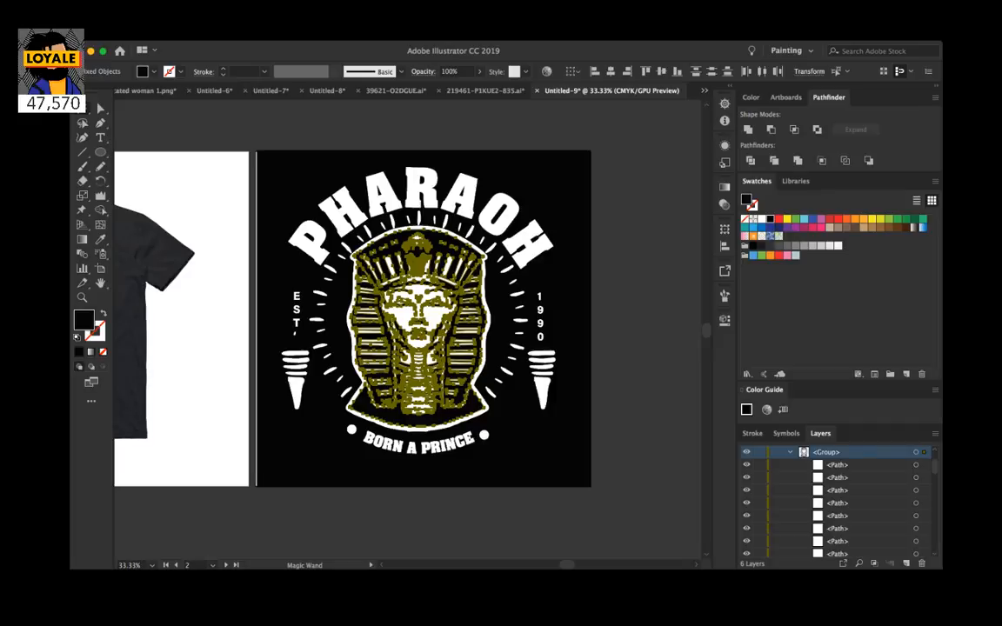
scroll(835, 503, "down", 5)
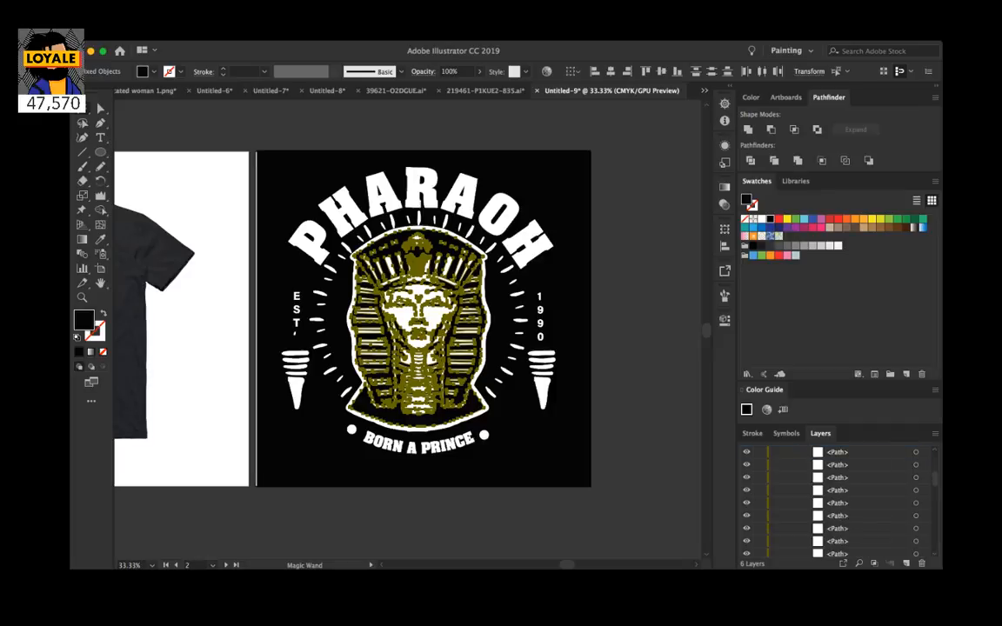
scroll(841, 456, "up", 3)
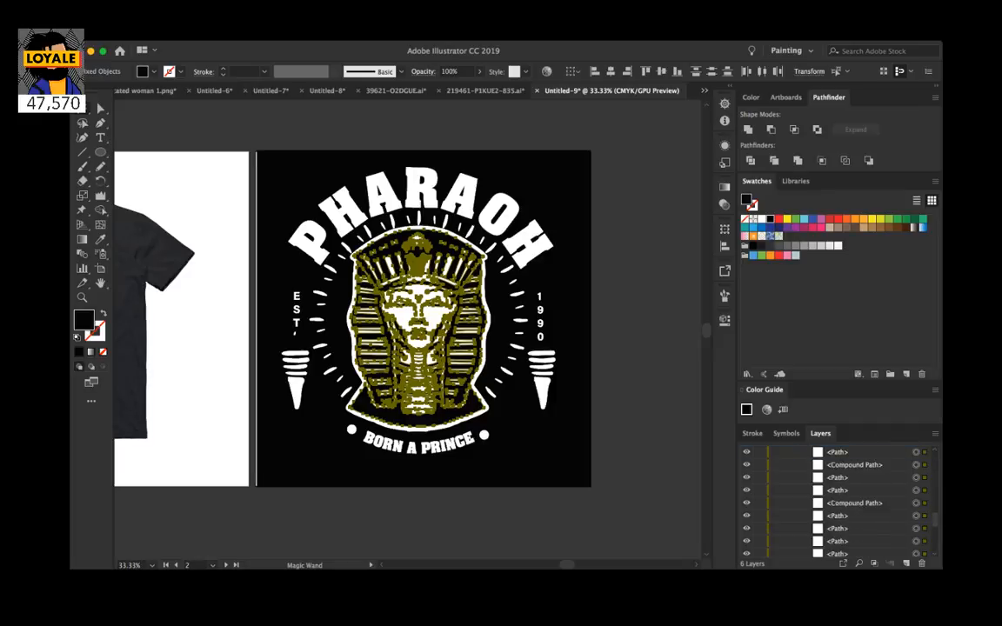
scroll(818, 503, "up", 2)
scroll(837, 503, "up", 3)
Step: Hide and show the compound path with the face and neck shading, clear the selection, and collapse Layer 24
left_click(837, 490)
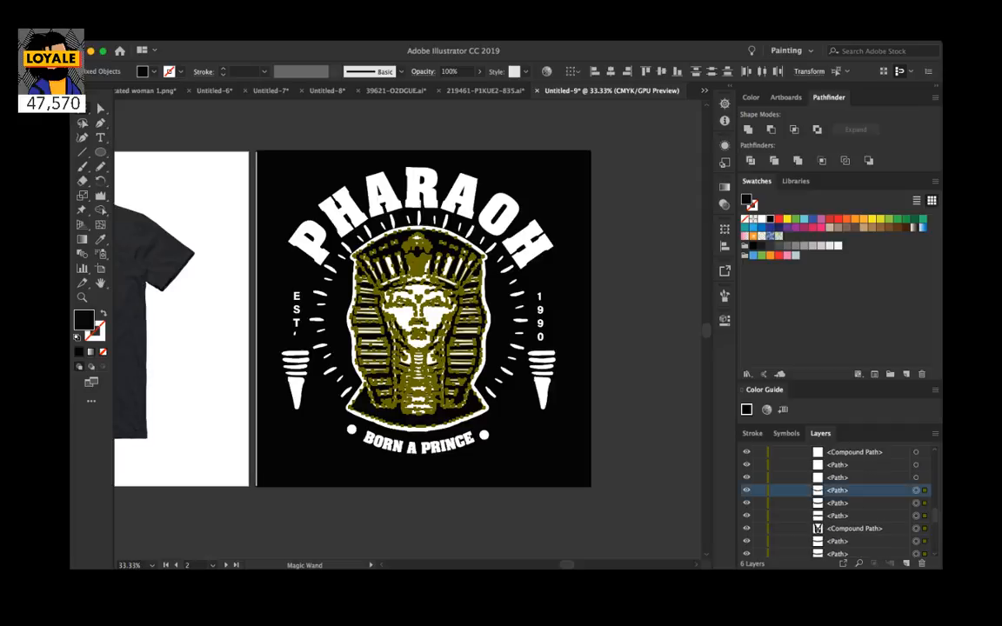
left_click(746, 528)
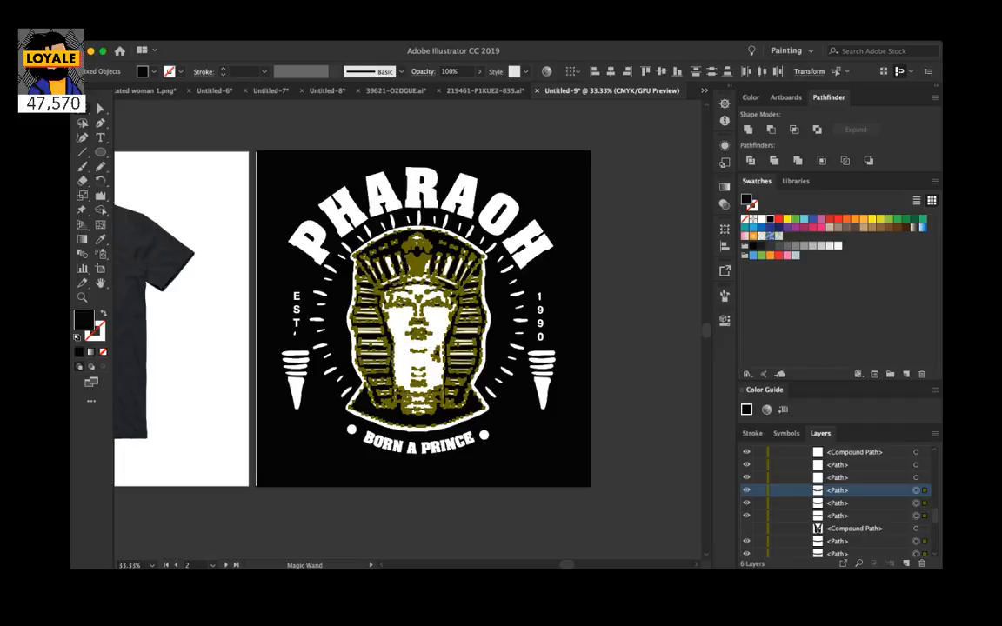
left_click(746, 527)
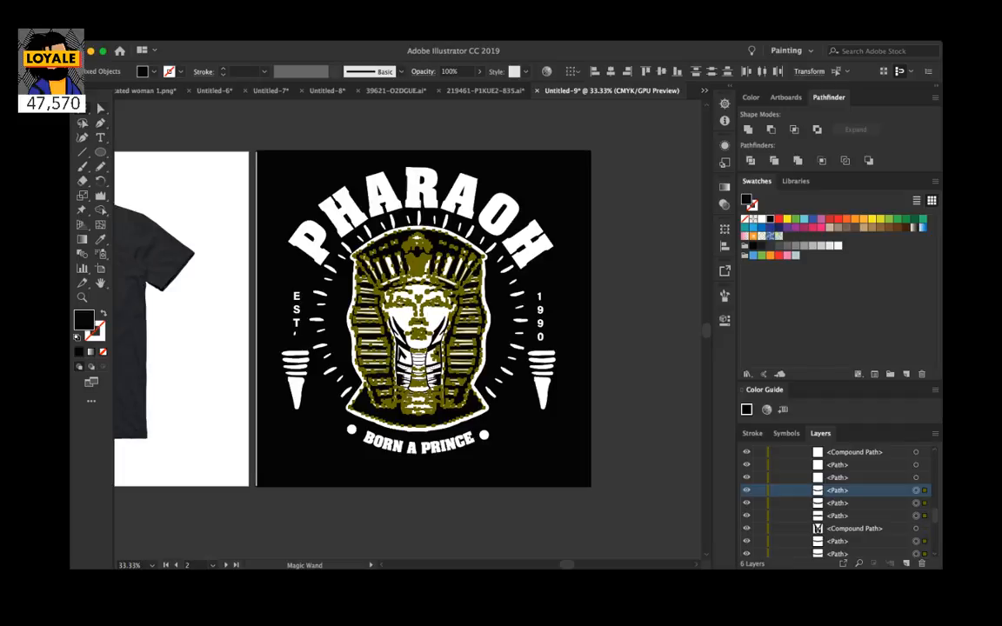
key("super+shift+a")
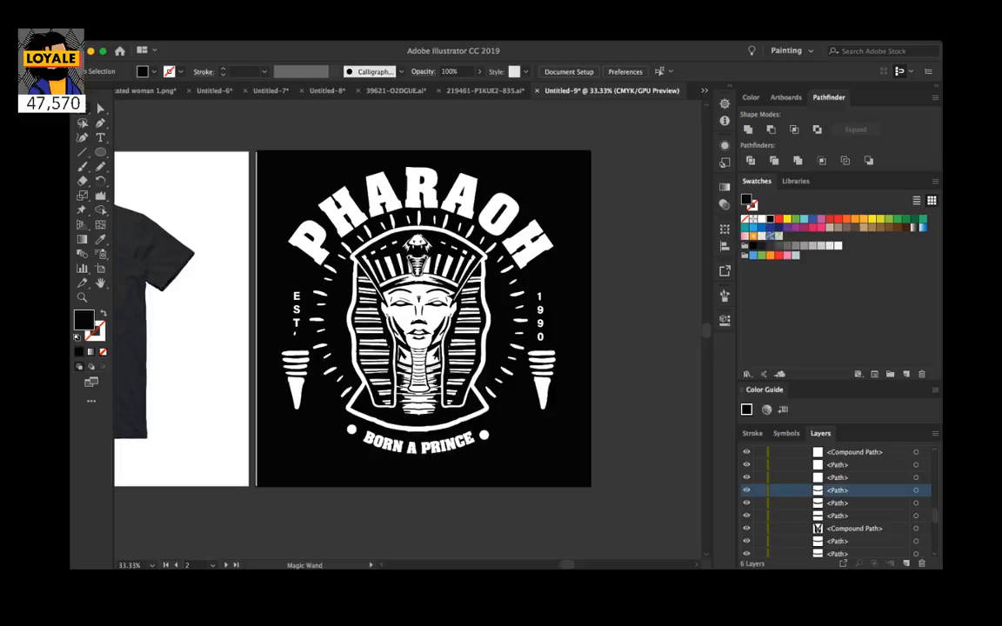
scroll(836, 502, "up", 10)
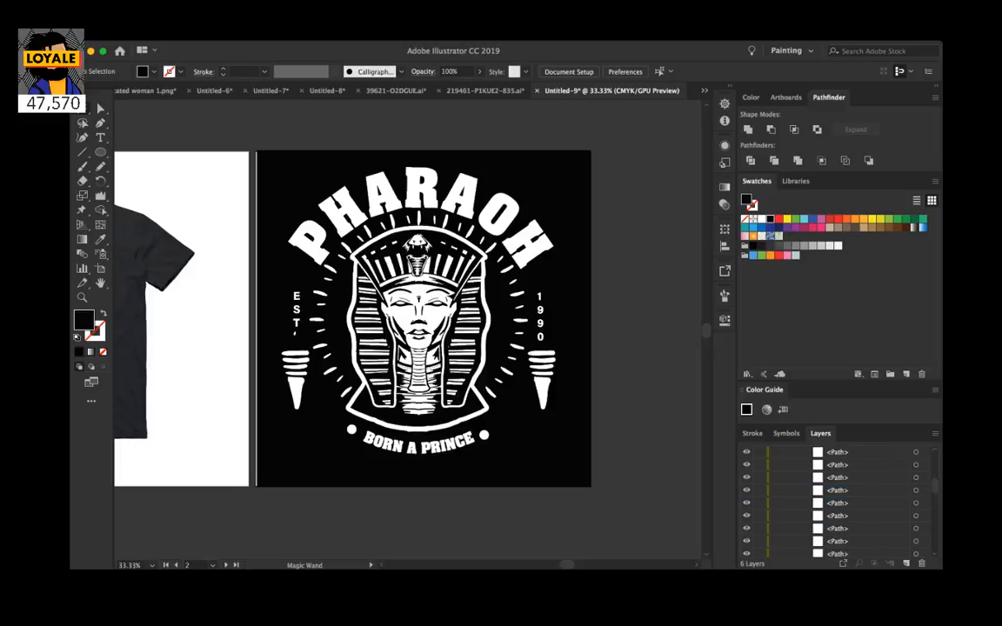
left_click(775, 465)
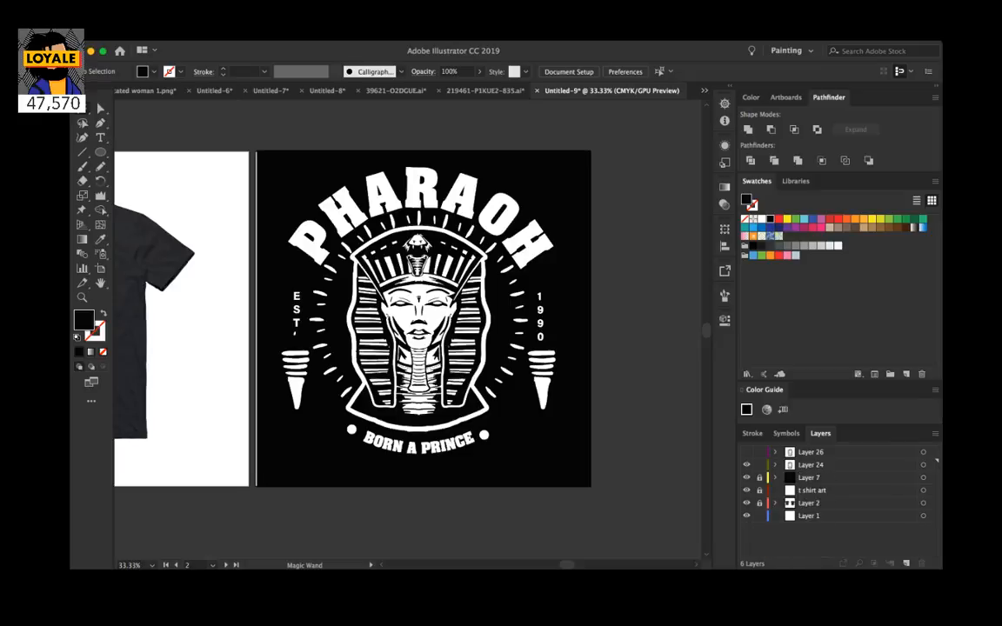
Step: Unlock Layer 7 and move its black background into Layer 24, beneath all the PHARAOH artwork
left_click(758, 477)
left_click_drag(822, 477, 823, 464)
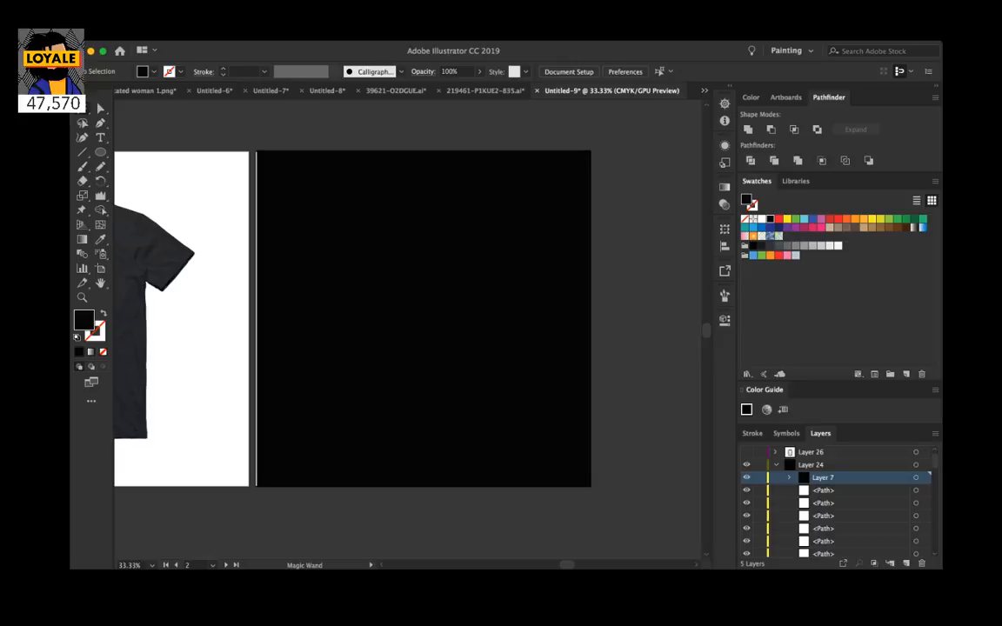
scroll(834, 503, "down", 10)
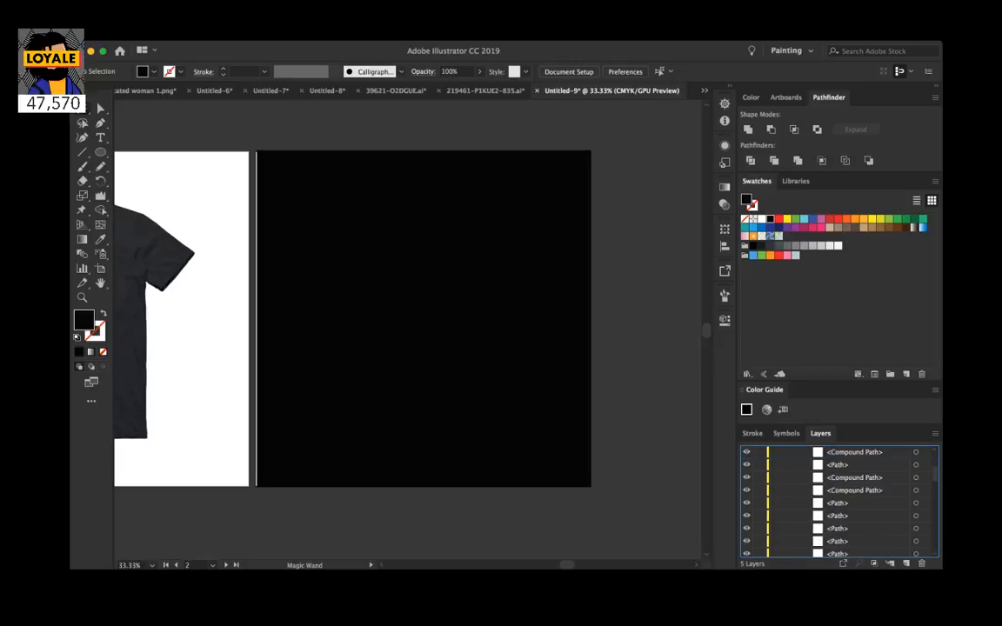
scroll(841, 454, "down", 5)
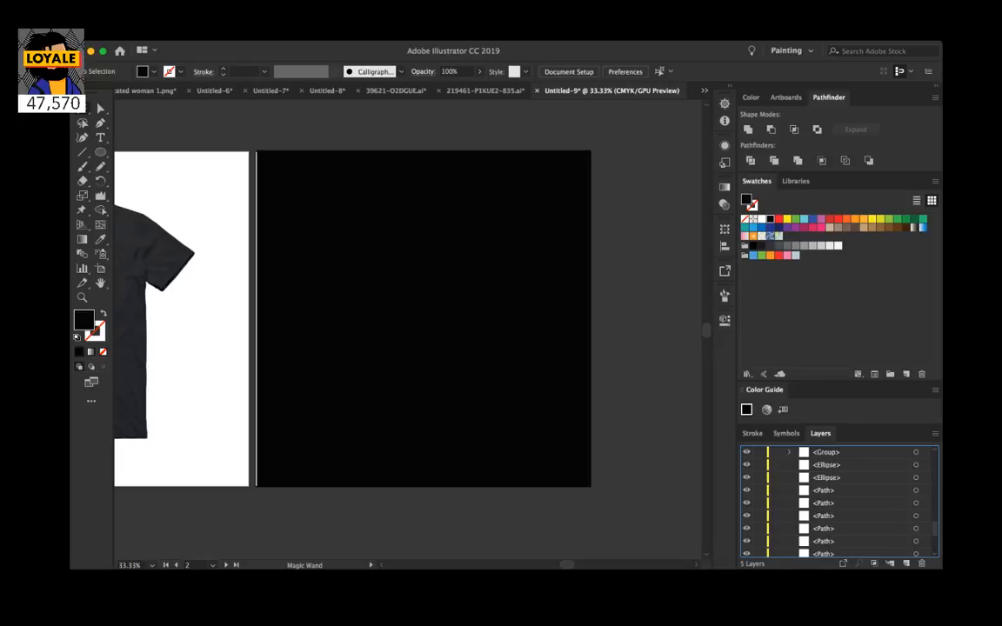
left_click_drag(805, 546, 805, 519)
scroll(835, 503, "up", 15)
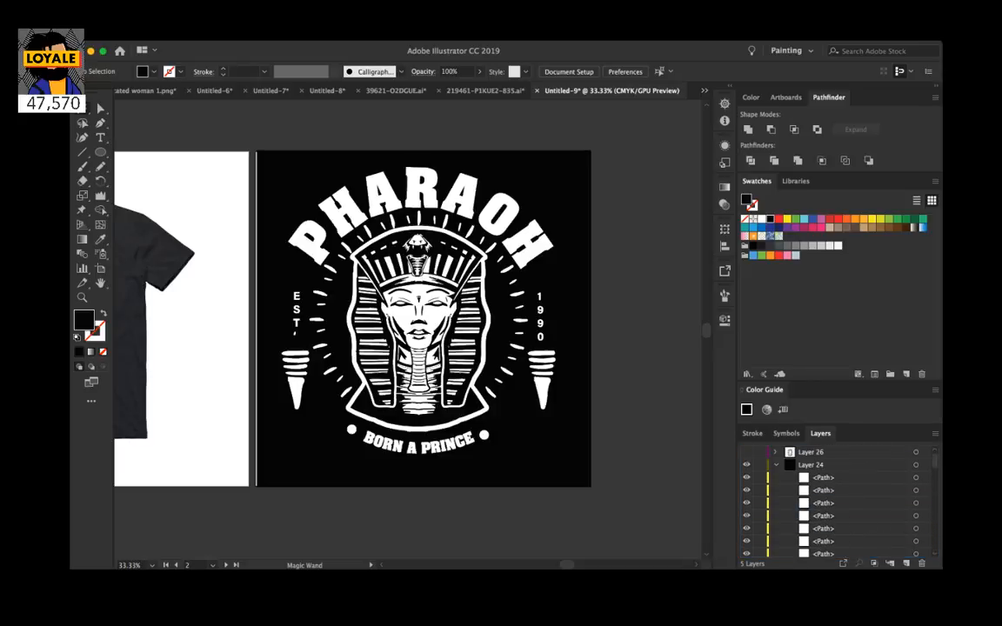
left_click(776, 464)
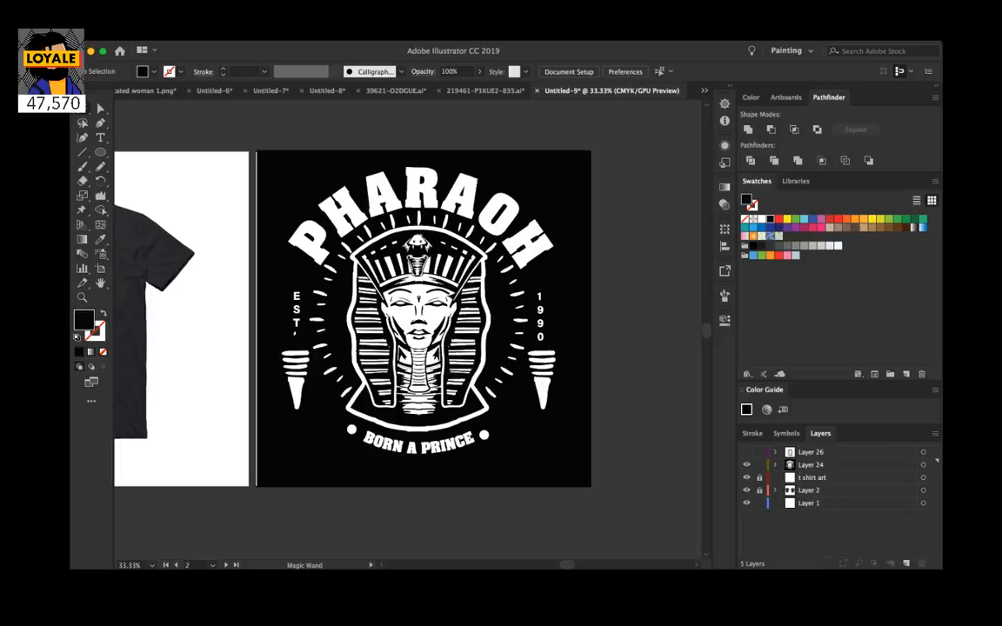
Step: Copy all of Layer 24's artwork, lock and hide that layer, and paste the copy in place on a new layer above it
left_click(933, 464)
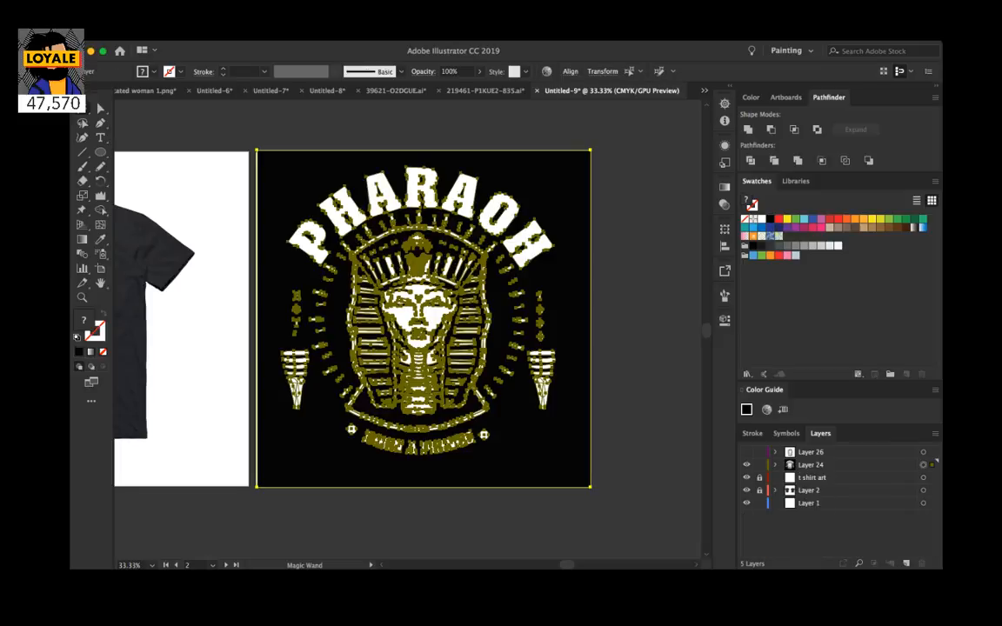
key("super+2")
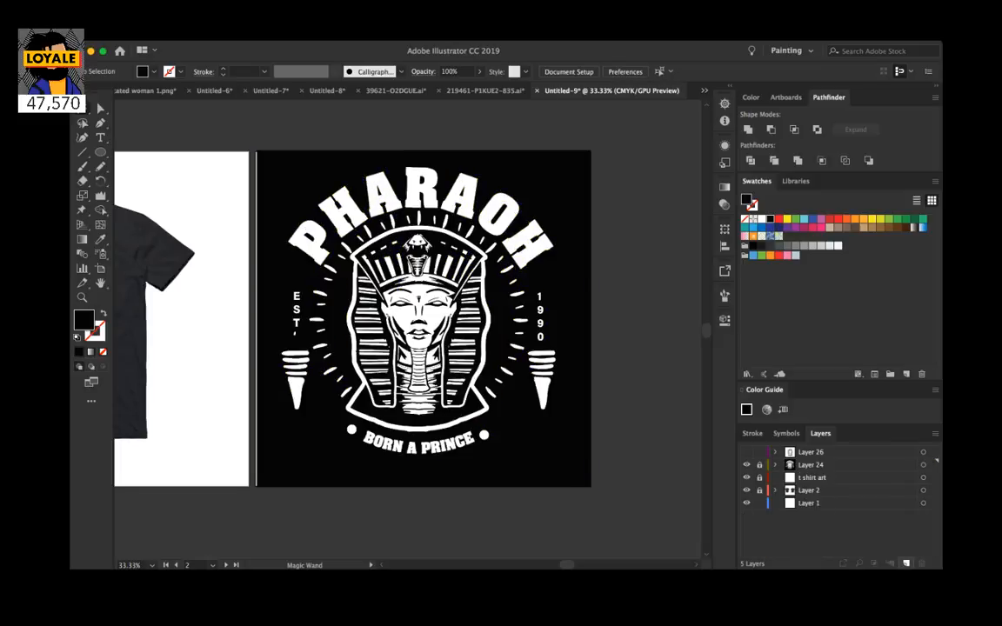
key("super+l")
left_click(746, 478)
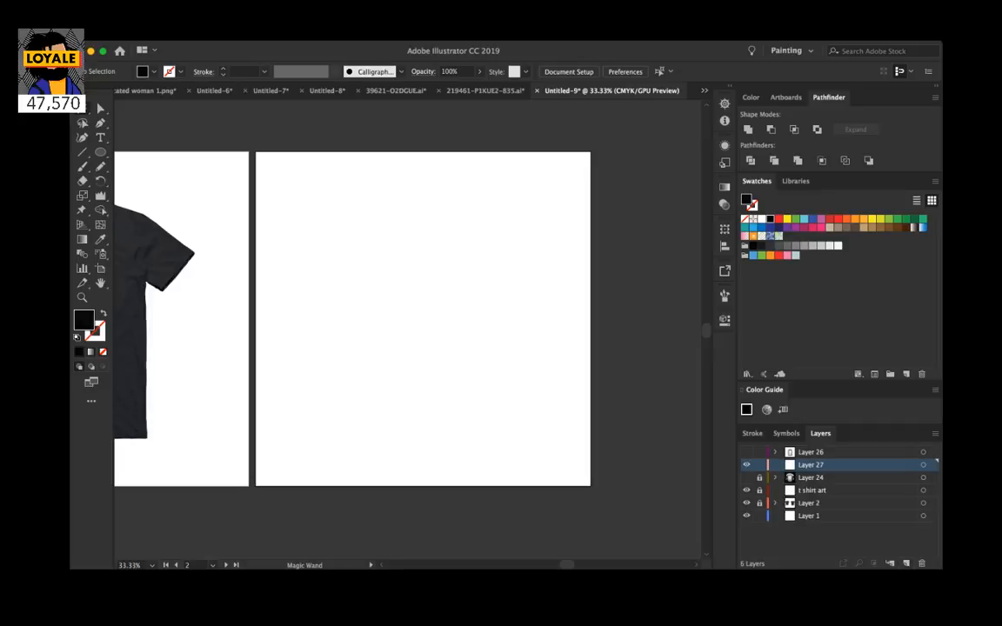
key("super+f")
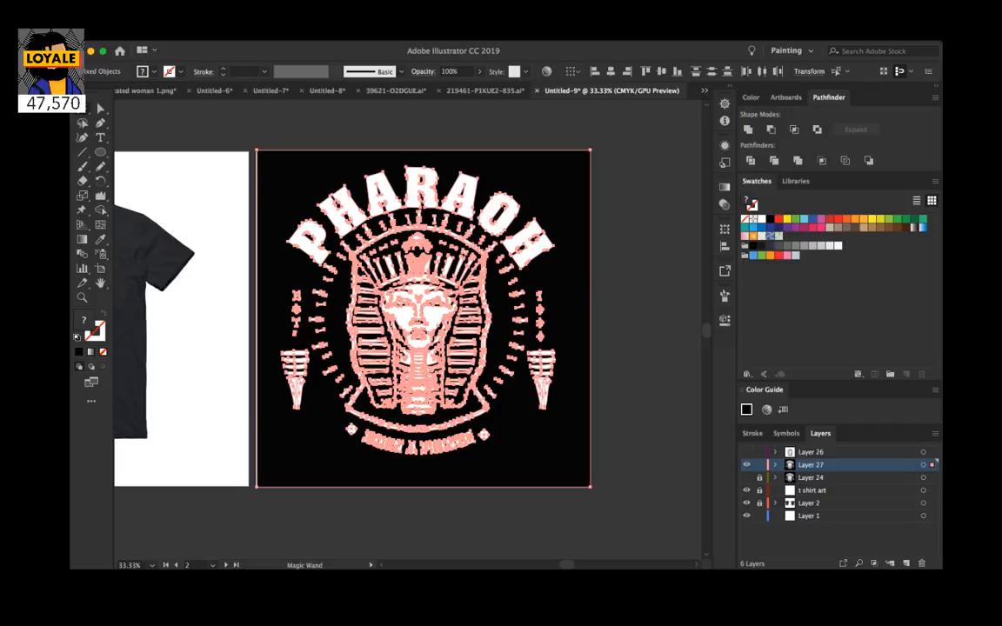
Step: Image-trace the pasted artwork on Layer 27, expand the tracing, and delete all its black shapes
key("super+z")
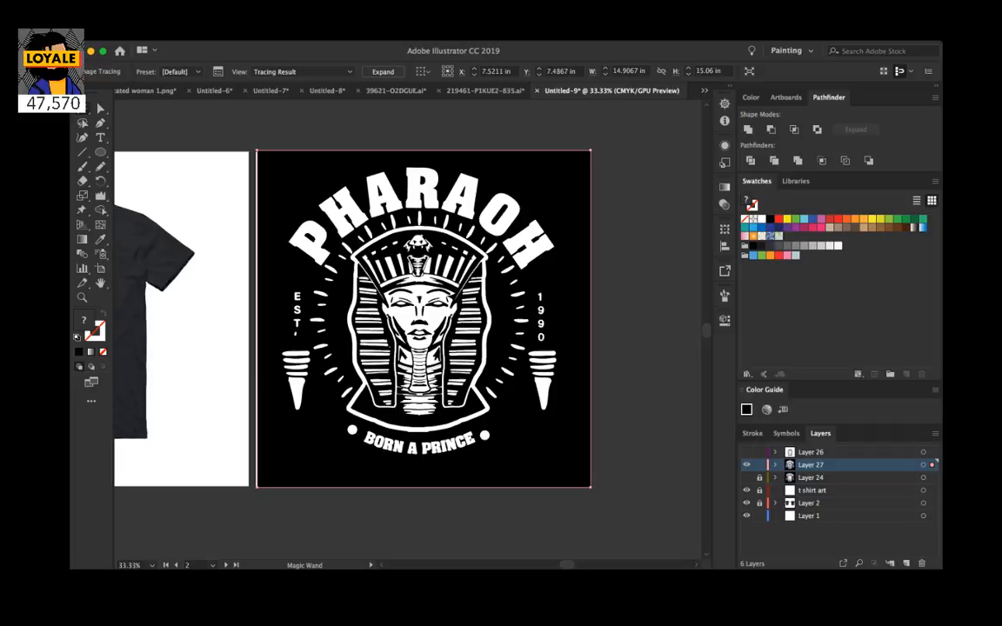
left_click(382, 71)
key("super+shift+a")
left_click(924, 465)
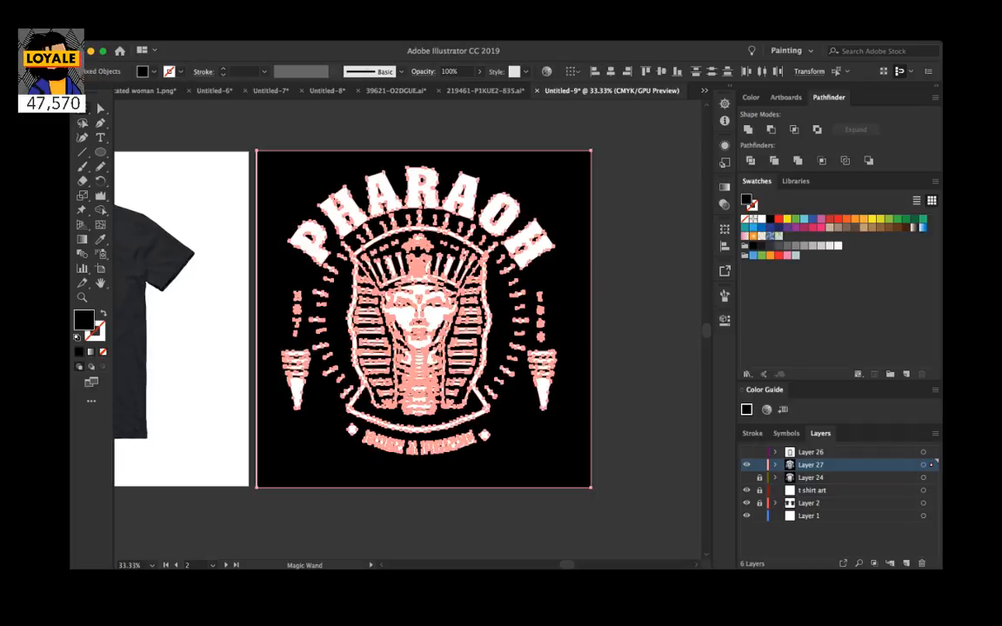
key("Delete")
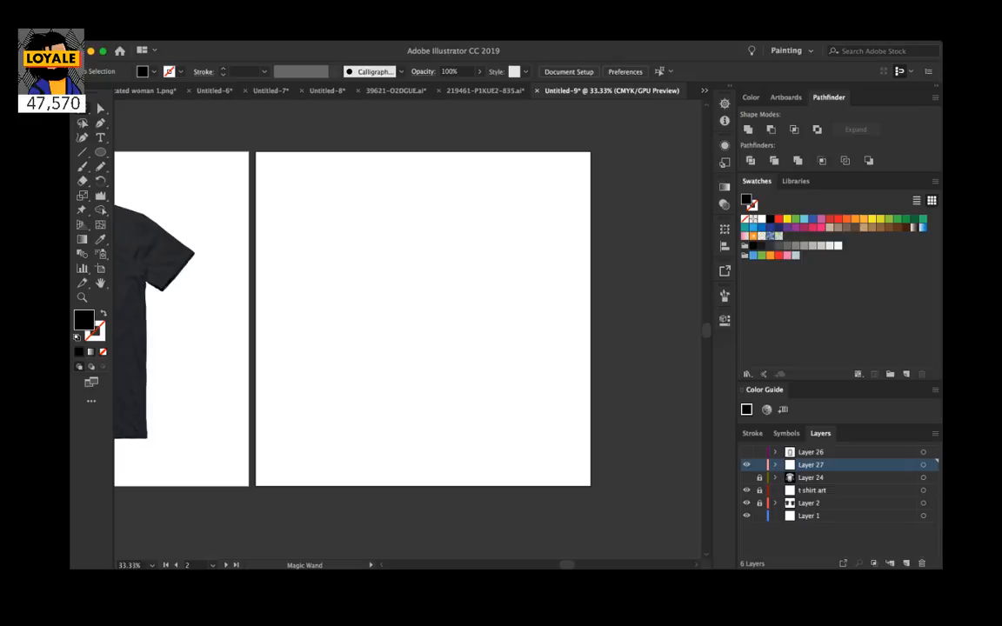
Step: Add a layer beneath Layer 27, lock Layer 27, and draw a black rectangle covering the design's artboard on the new layer
key("v")
left_click(848, 477)
left_click(906, 563)
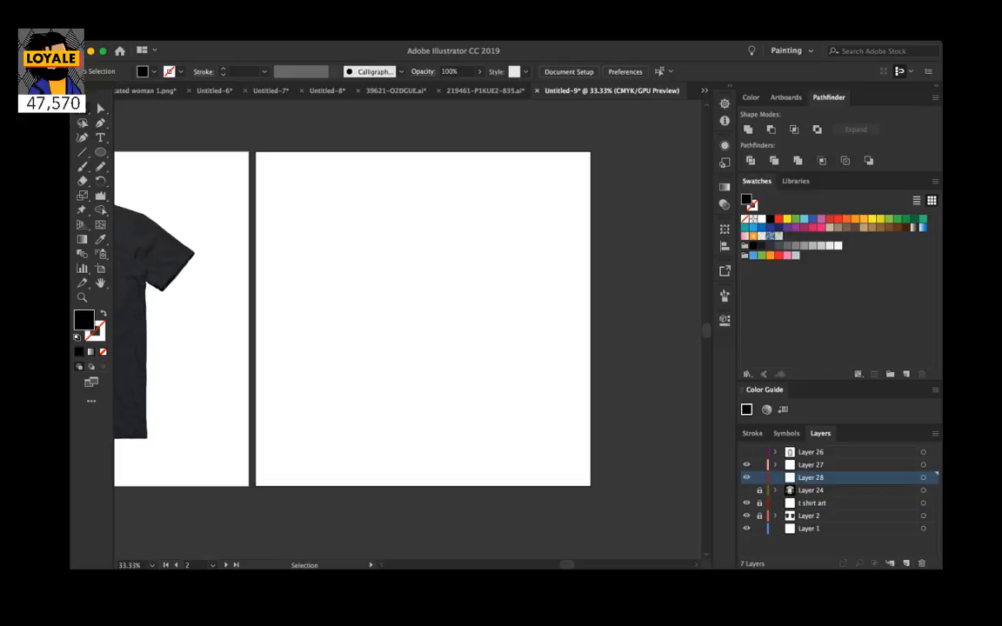
left_click(759, 466)
key("l")
key("m")
left_click_drag(256, 152, 590, 485)
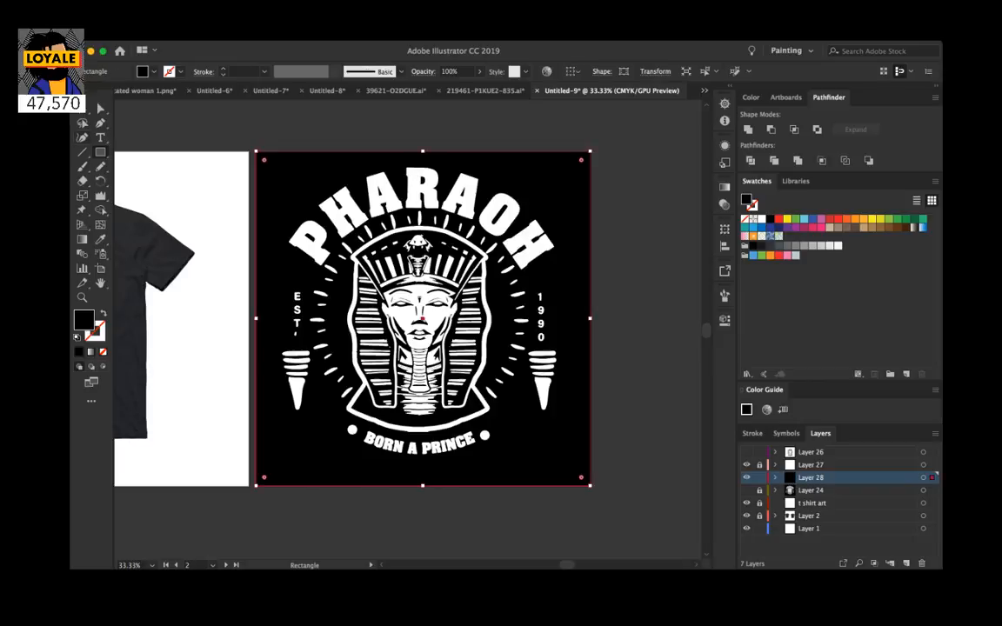
key("v")
key("super+shift+a")
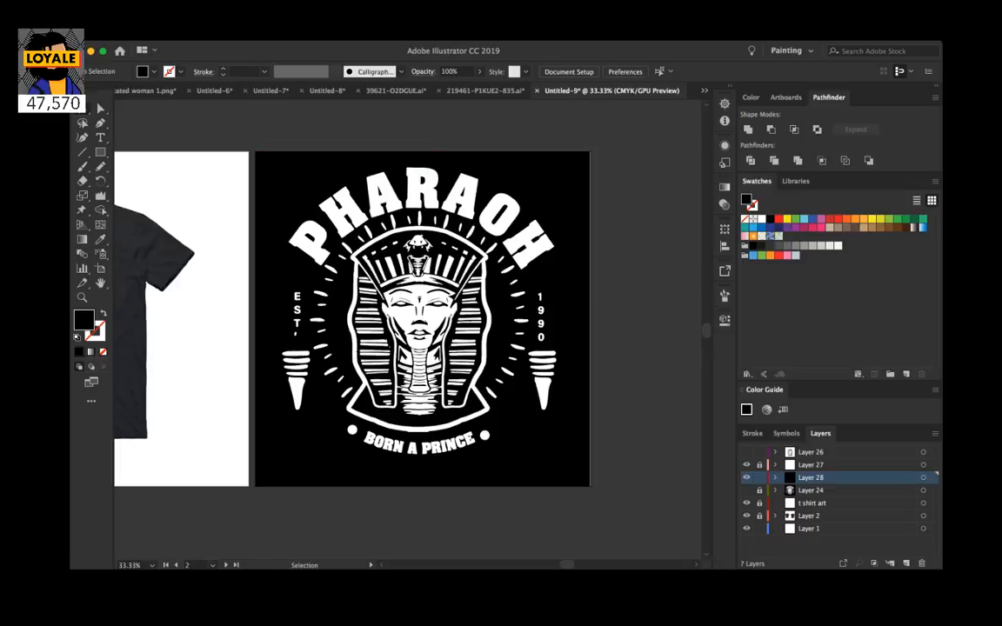
Step: Lock Layer 28 and copy the white artwork from Layer 27, leaving Layer 27 locked again
left_click(758, 478)
left_click(759, 464)
left_click(923, 465)
left_click(835, 546)
left_click(759, 464)
scroll(409, 322, "left", 5)
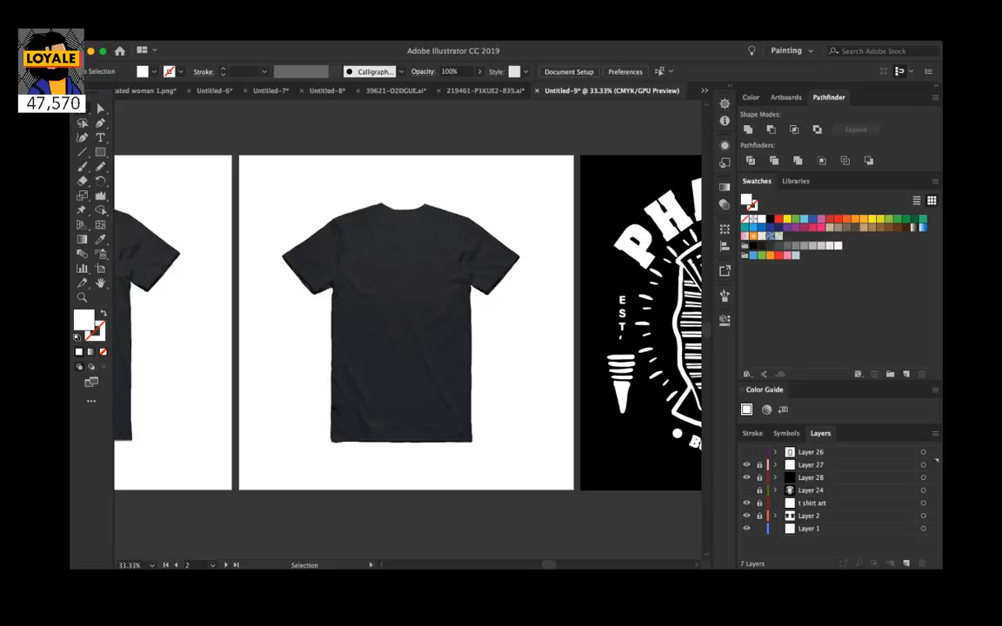
Step: Paste the white artwork onto the unlocked t shirt art layer and scale it down to fit the back T-shirt mockup
left_click(759, 503)
left_click(814, 503)
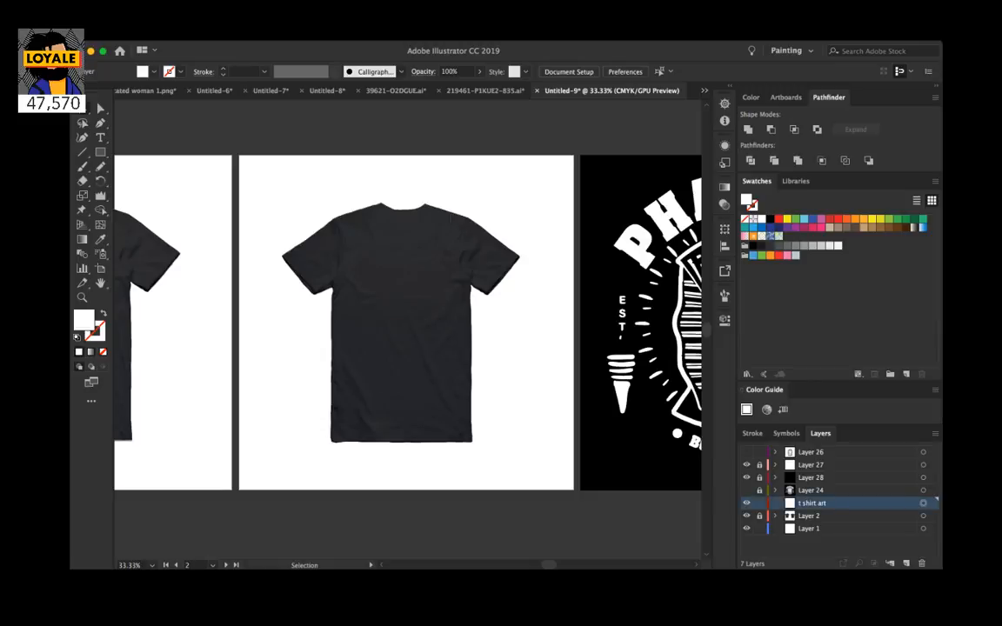
scroll(408, 326, "left", 3)
key("ctrl+v")
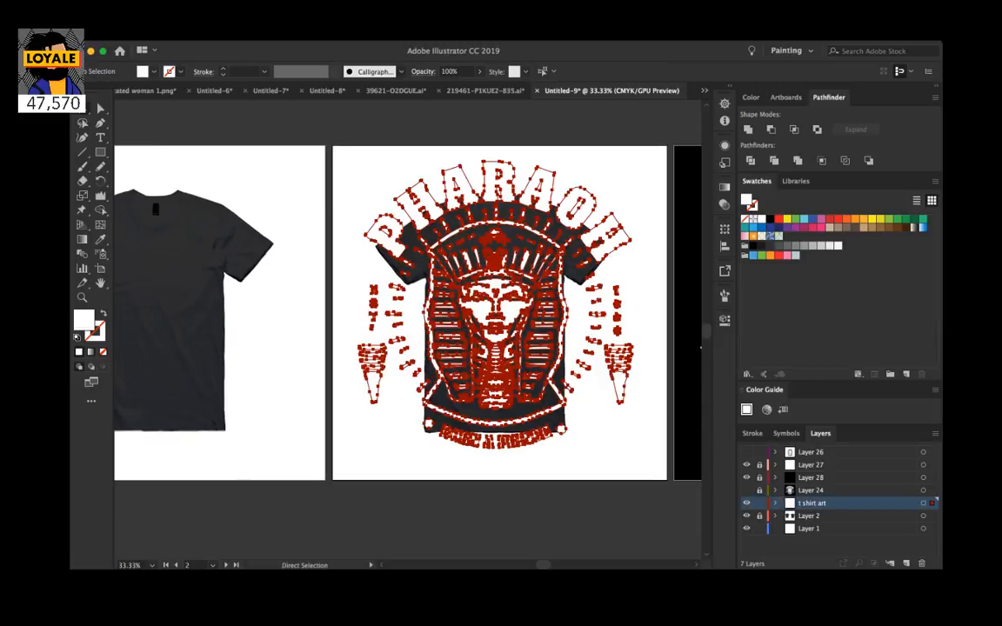
left_click_drag(633, 448, 558, 372)
left_click(612, 375)
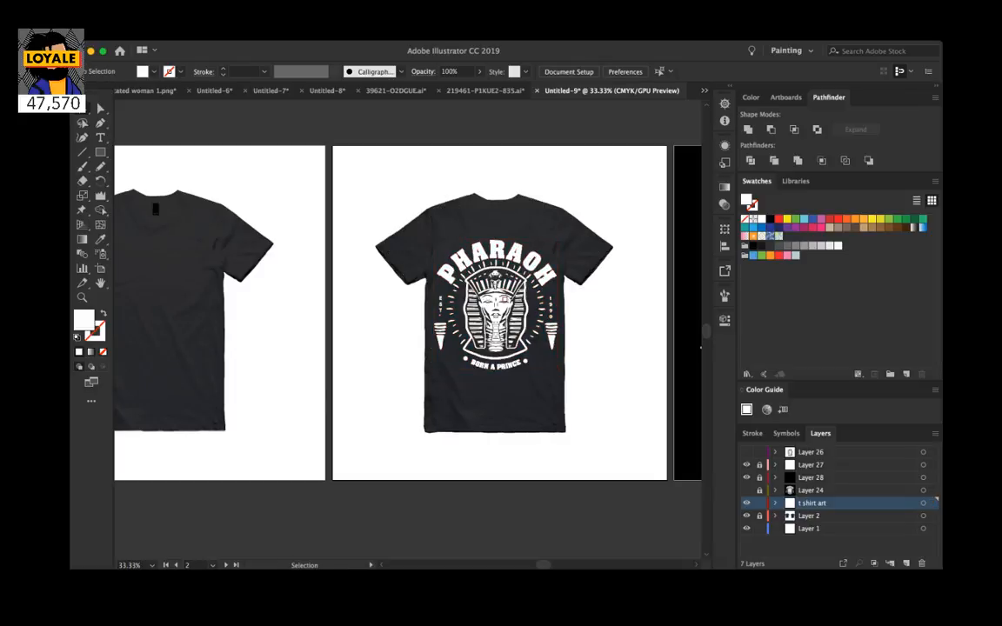
Step: Try shifting the design slightly to the right on the back T-shirt and undo the move
key("super+equal")
key("super+equal")
scroll(407, 330, "right", 3)
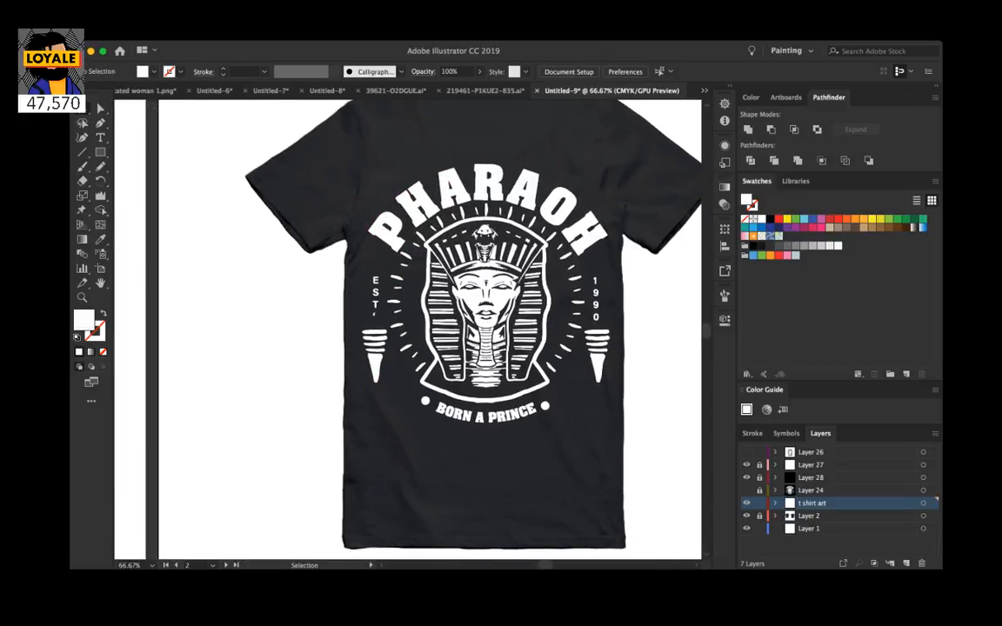
left_click_drag(442, 305, 445, 304)
key("super+shift+a")
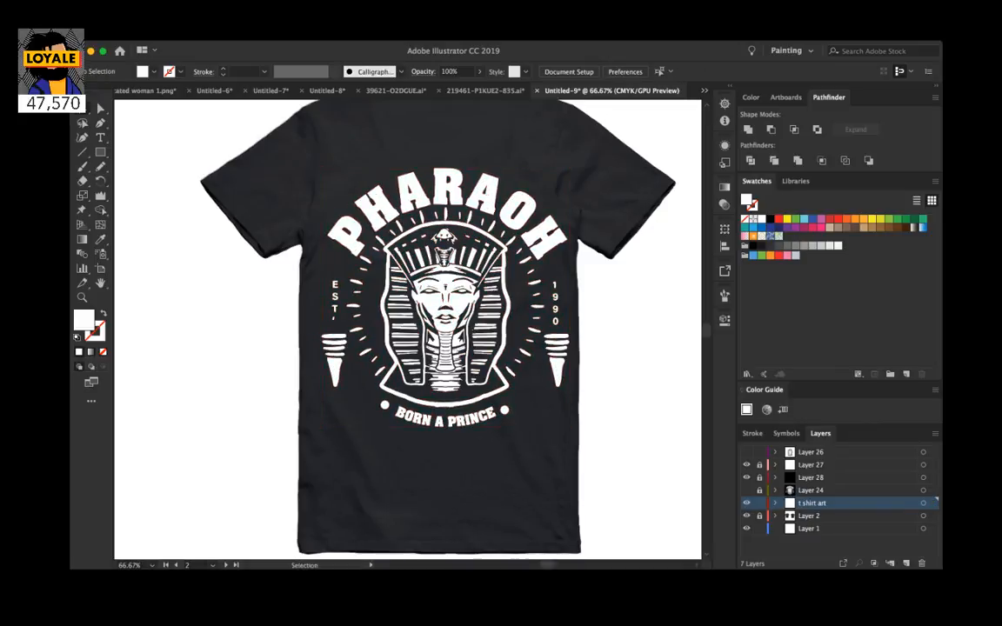
key("super+z")
key("shift+super+a")
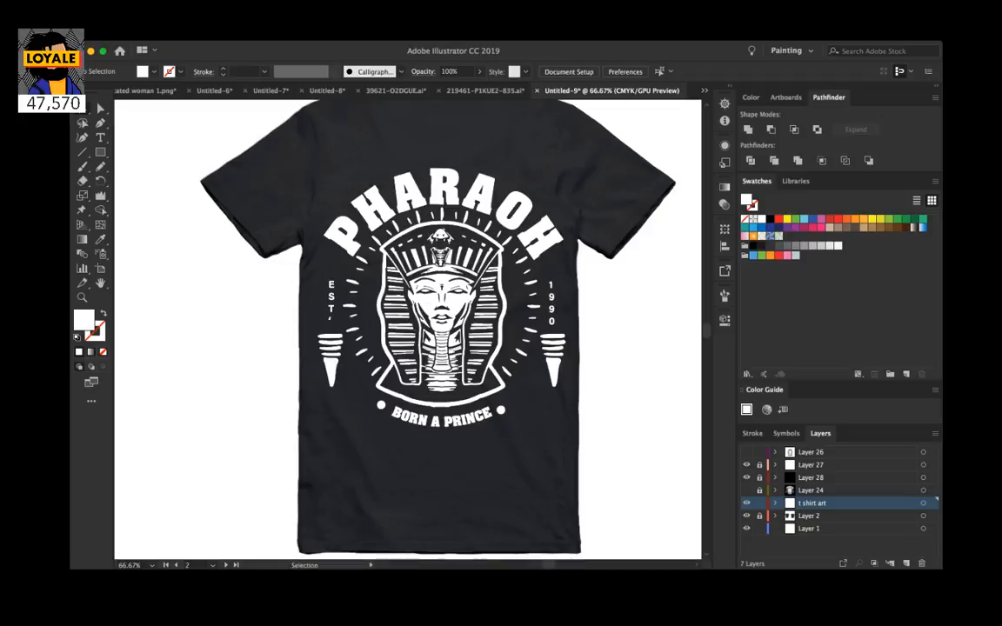
Step: Duplicate the nbnDeX shading image in color layer back and move the copy above the artwork in the t shirt art layer
left_click(774, 516)
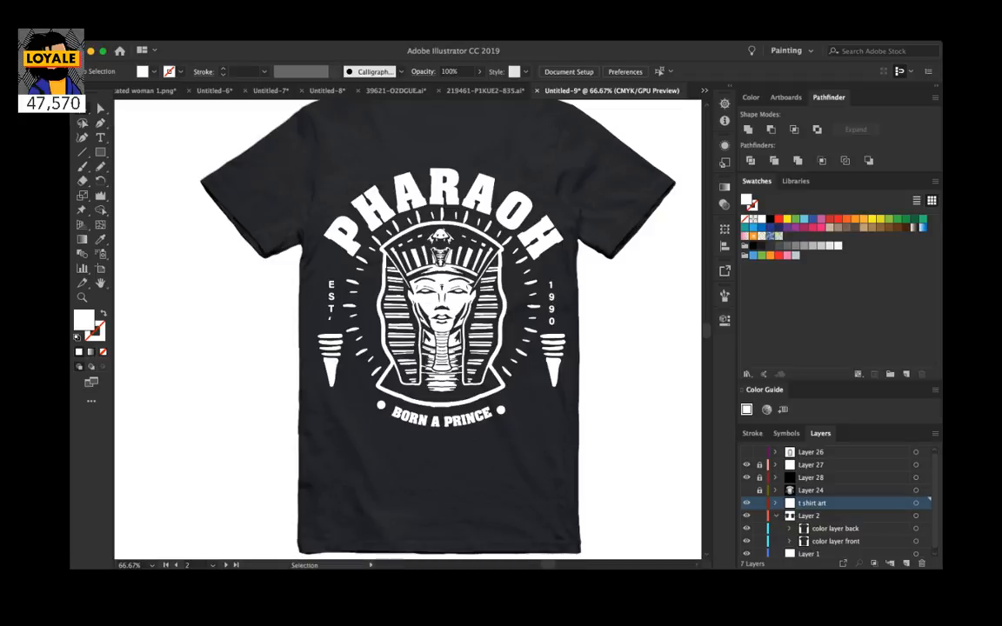
left_click(789, 529)
left_click(837, 529)
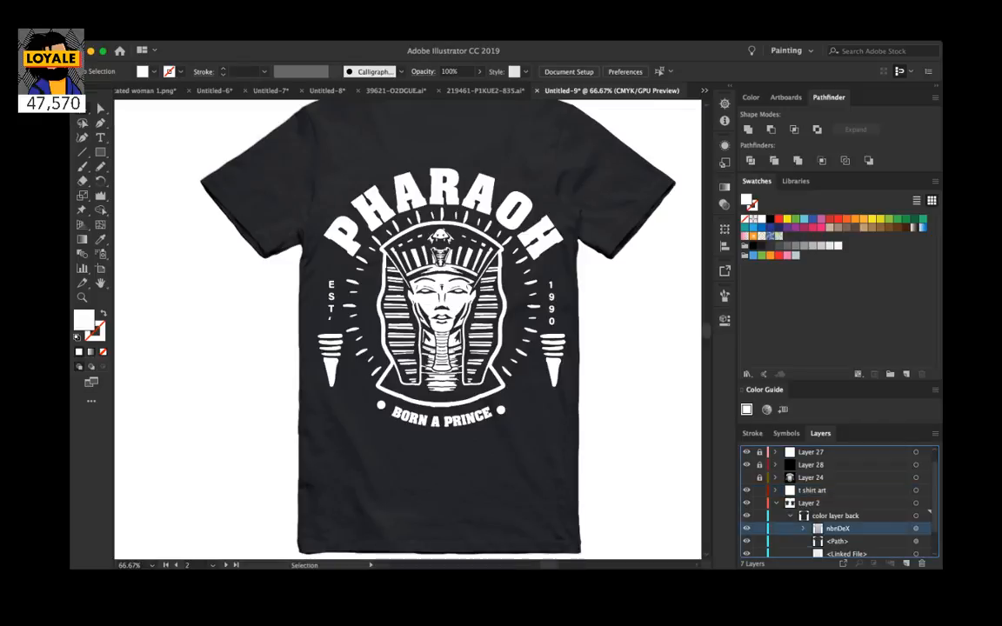
scroll(834, 502, "down", 1)
left_click_drag(837, 514, 906, 564)
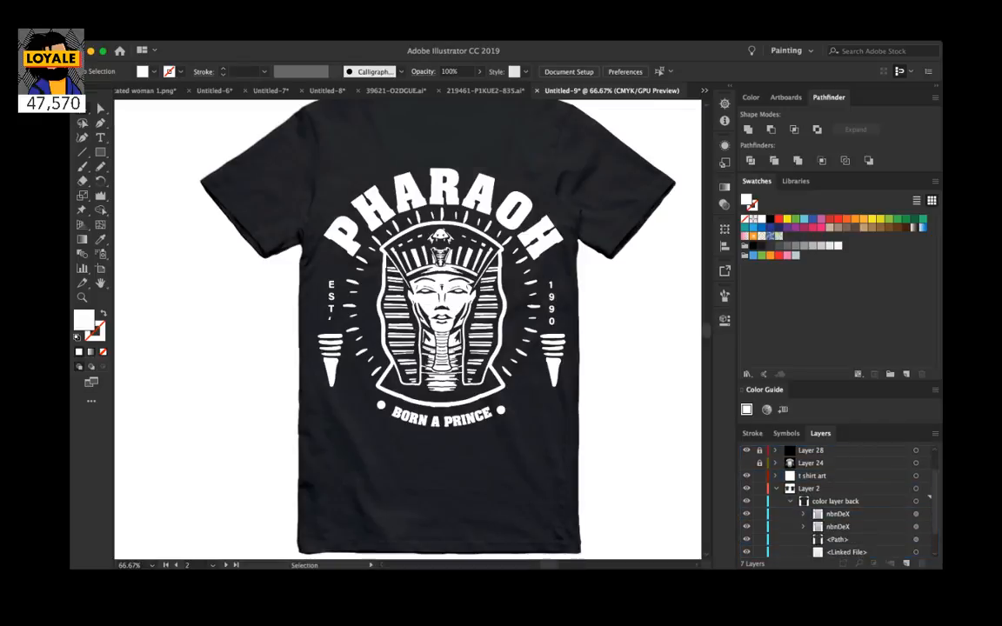
scroll(838, 514, "up", 1)
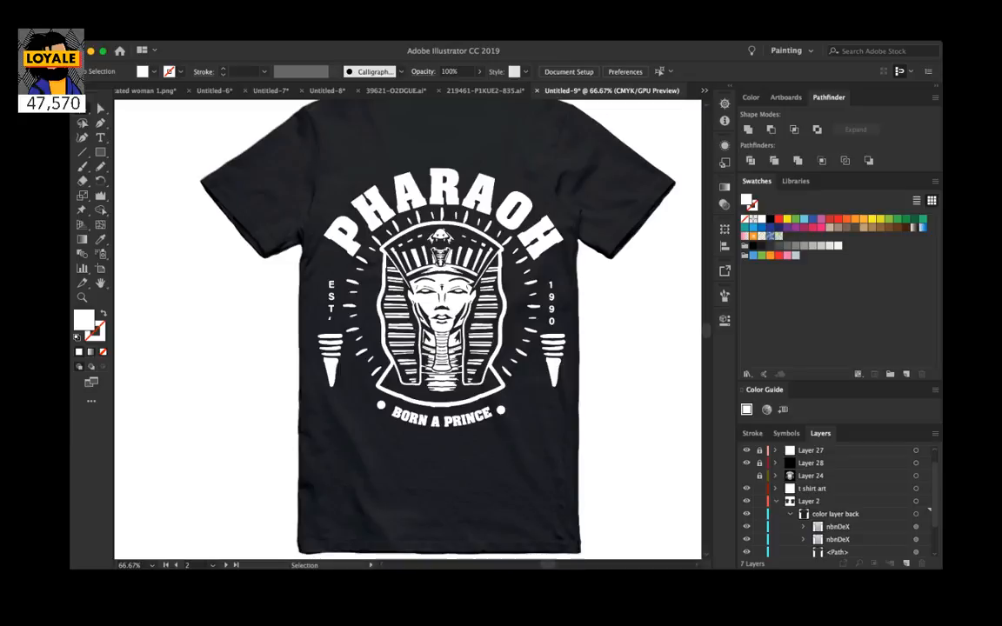
left_click(838, 526)
left_click_drag(837, 526, 837, 488)
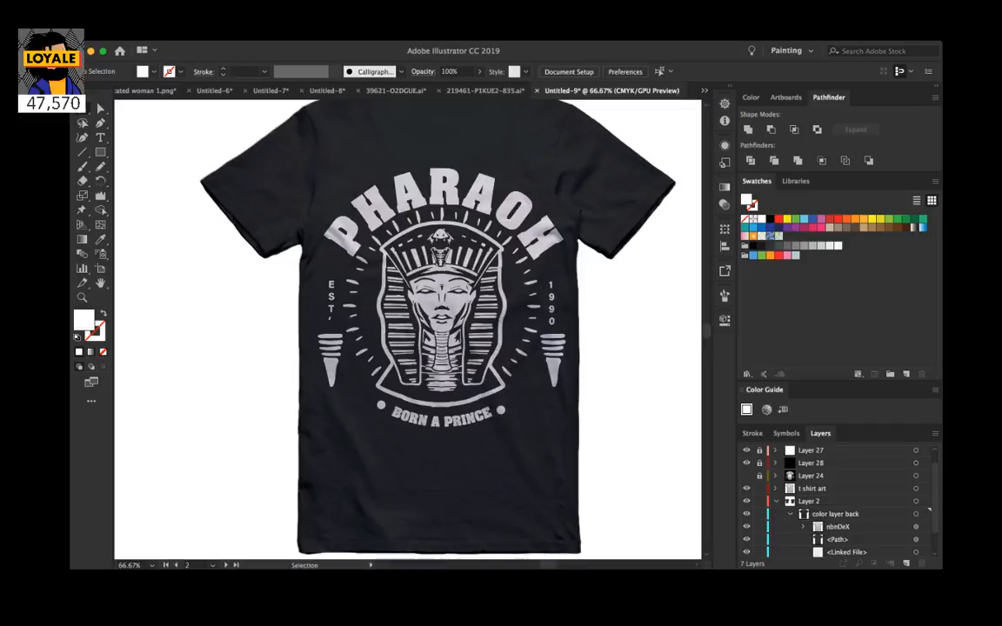
left_click(775, 488)
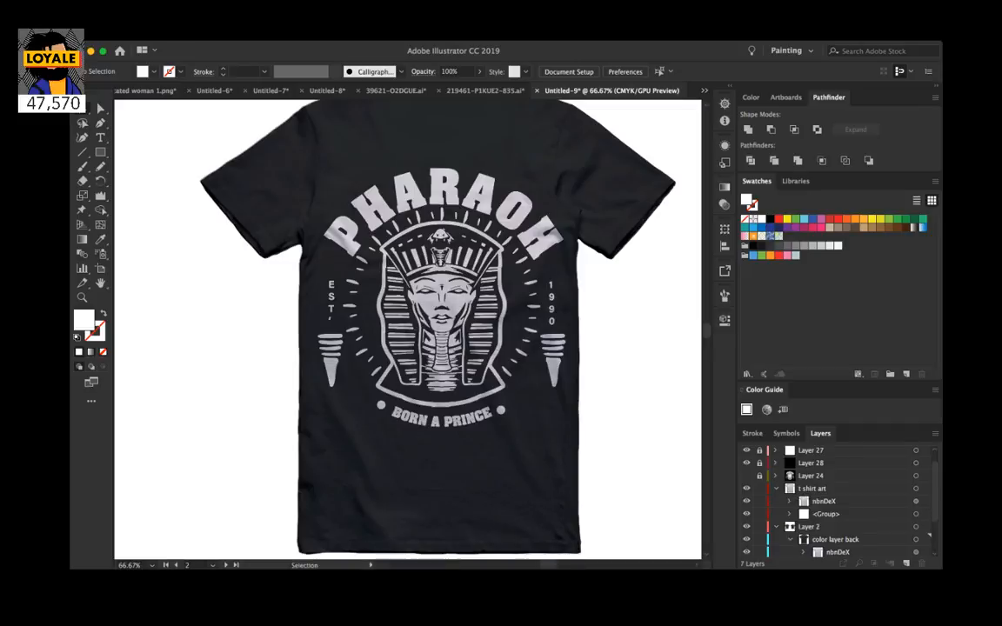
key("super+minus")
left_click(824, 501)
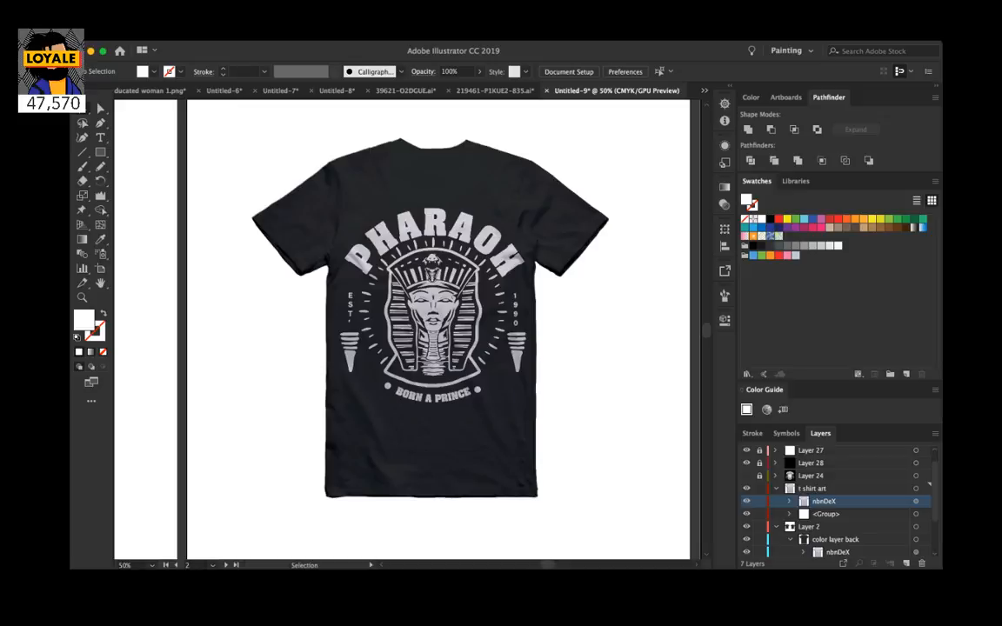
Step: Rename the t shirt art layer as "t shirt art back", lock it, and add a new layer above it
scroll(401, 331, "left", 10)
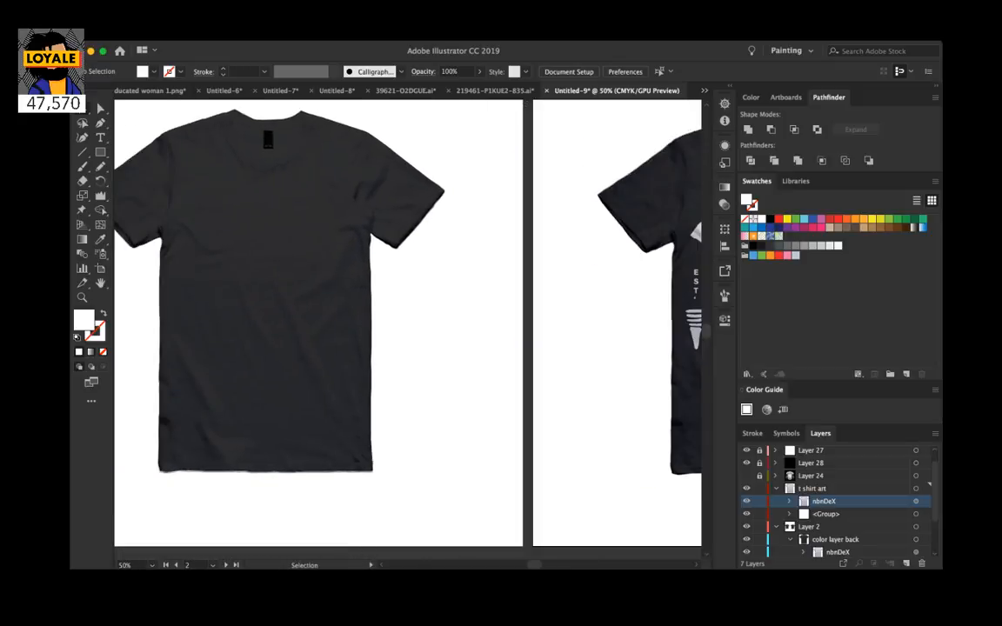
scroll(407, 326, "left", 5)
double_click(814, 488)
left_click(830, 488)
type("back")
key("Return")
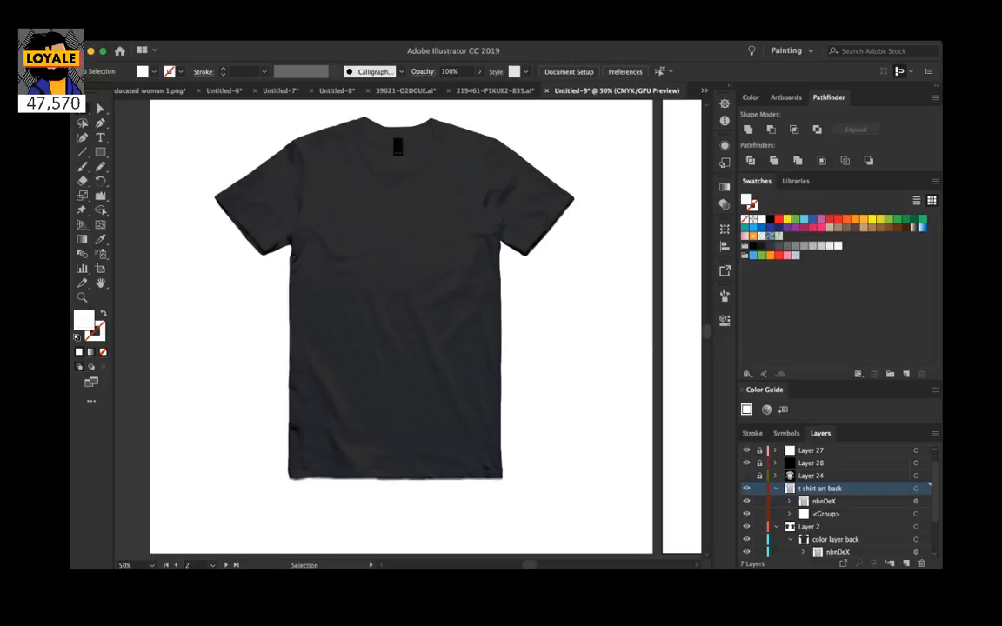
left_click(775, 488)
key("super+l")
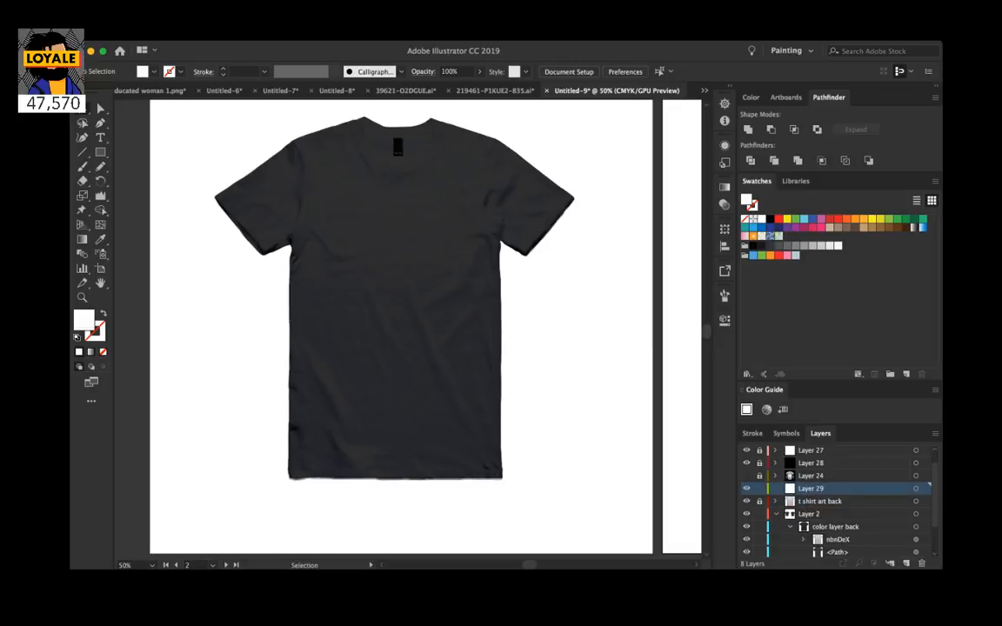
Step: Paste the white PHARAOH artwork over the front T-shirt mockup and scale it down to fit the chest
left_click(395, 287)
key("super+f")
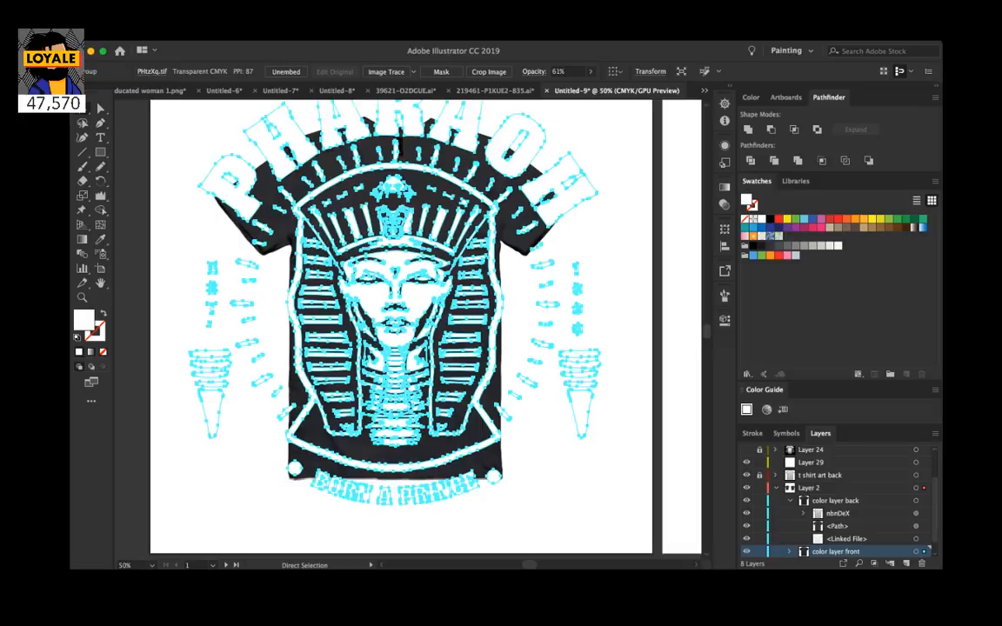
key("v")
left_click_drag(593, 498, 489, 389)
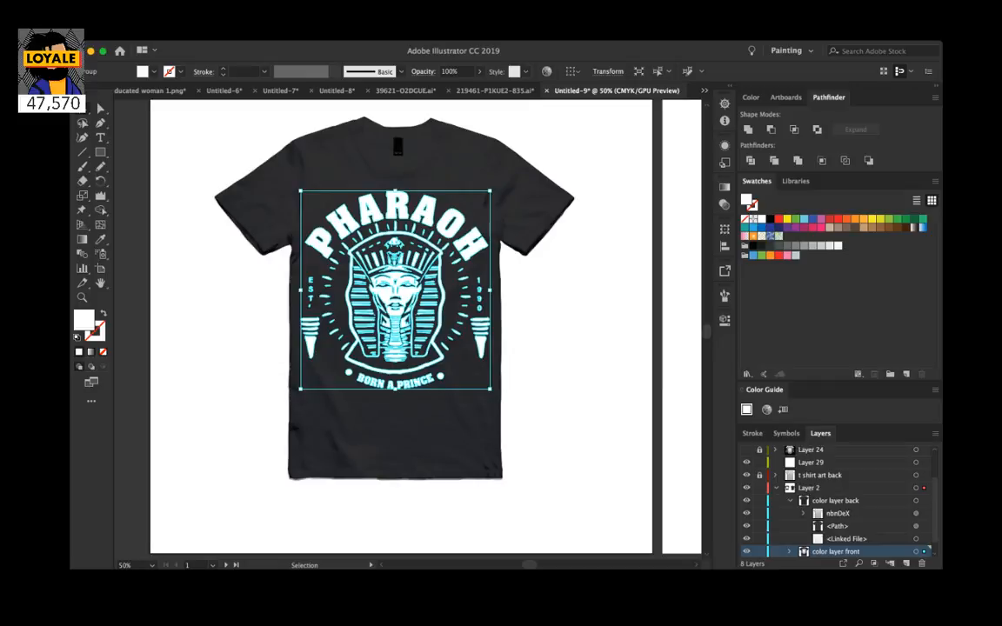
Step: Move the pasted artwork group from color layer front into the empty Layer 29
scroll(835, 500, "down", 1)
scroll(834, 500, "up", 1)
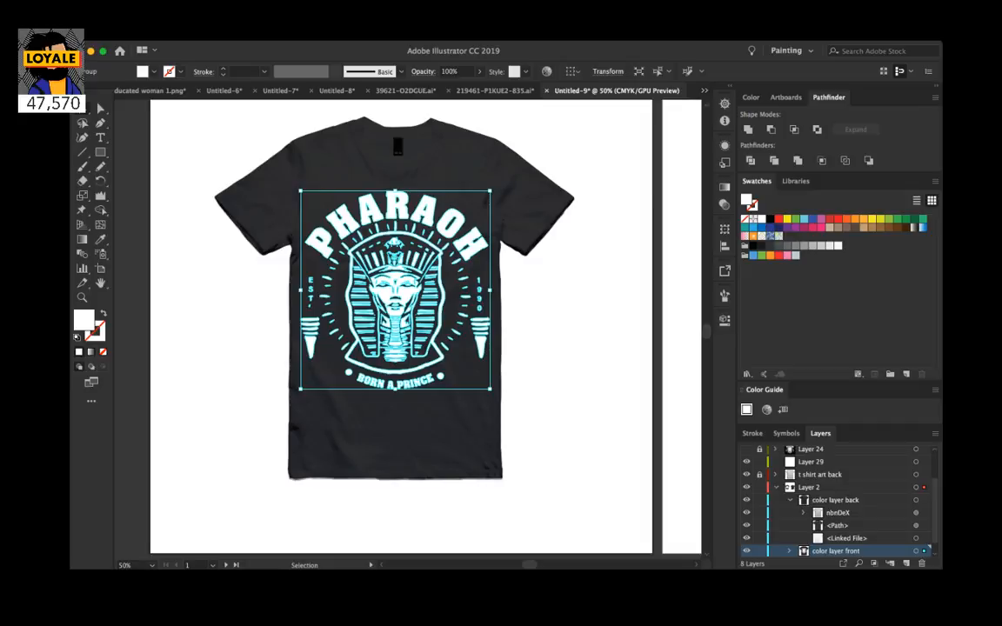
left_click(789, 550)
scroll(817, 513, "down", 3)
left_click(826, 525)
left_click_drag(839, 525, 811, 504)
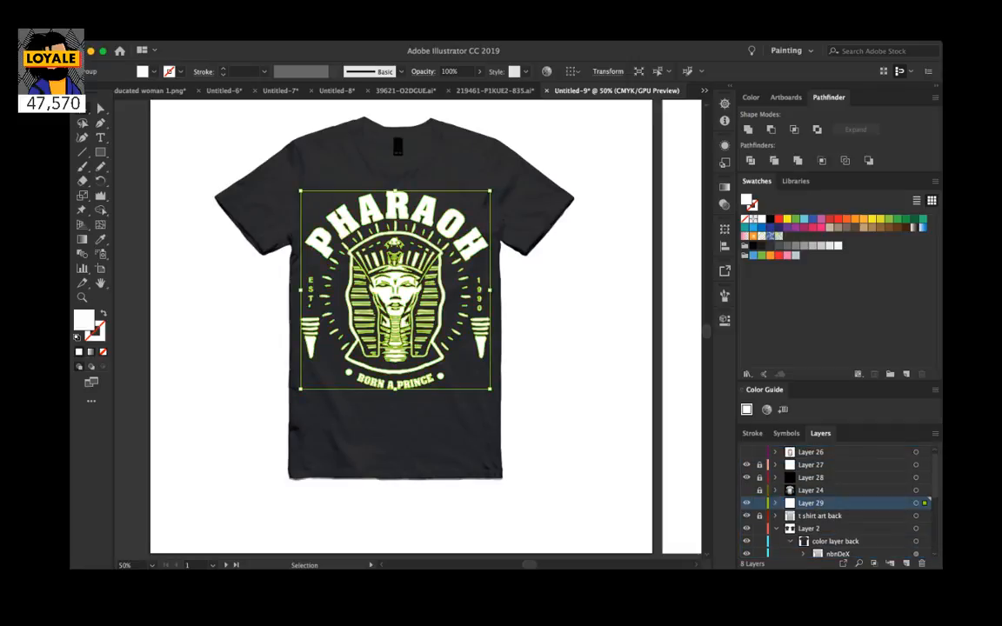
Step: Duplicate the PHtzXq shading image in color layer front and move the copy into Layer 29 above the artwork
scroll(835, 503, "down", 3)
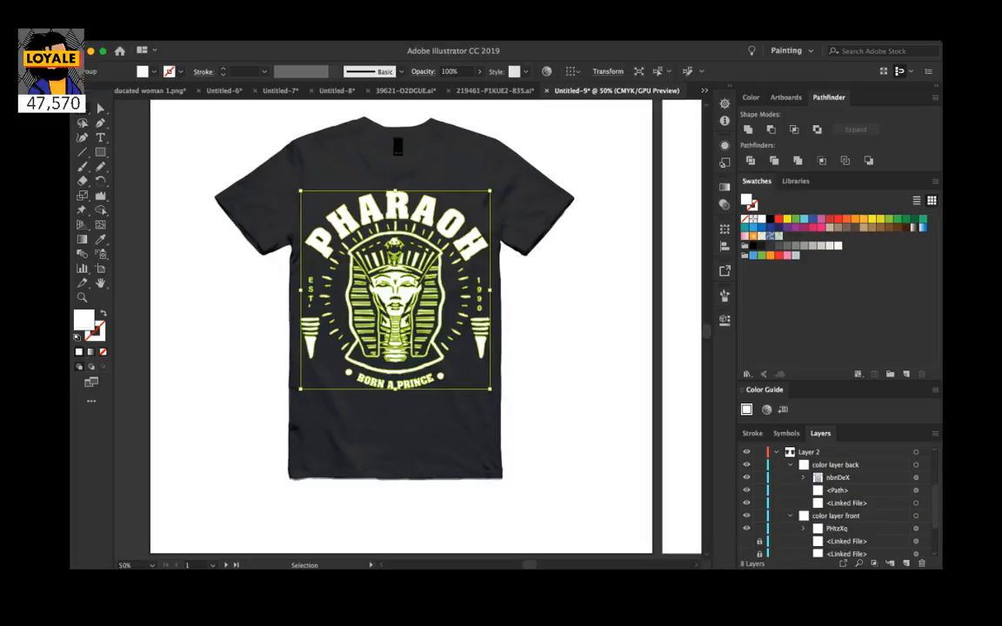
left_click(789, 465)
left_click_drag(837, 491, 905, 563)
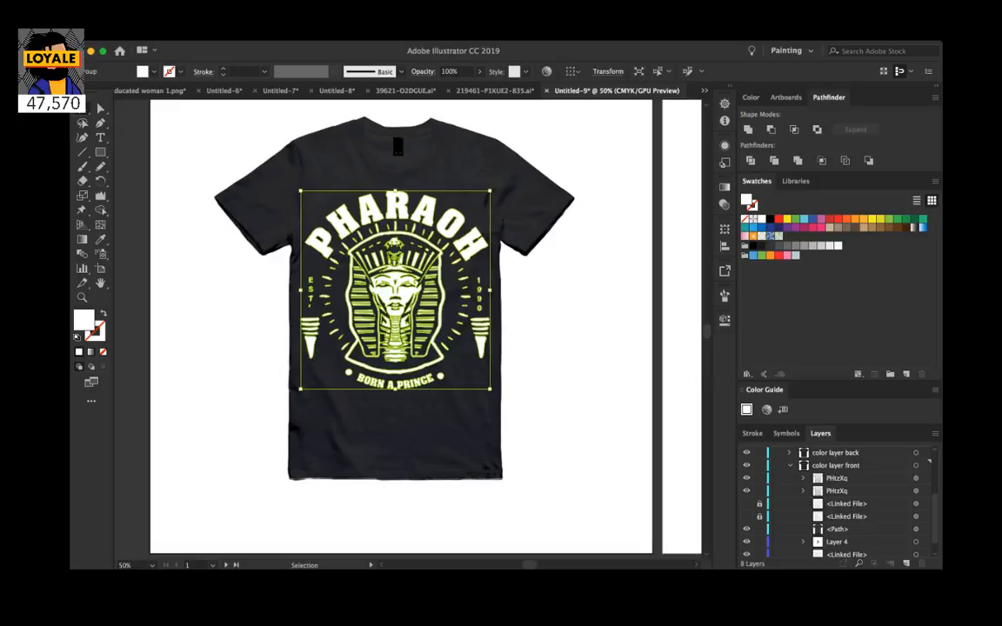
mouse_move(837, 478)
left_mouse_down()
mouse_move(835, 450)
mouse_move(835, 464)
left_mouse_up()
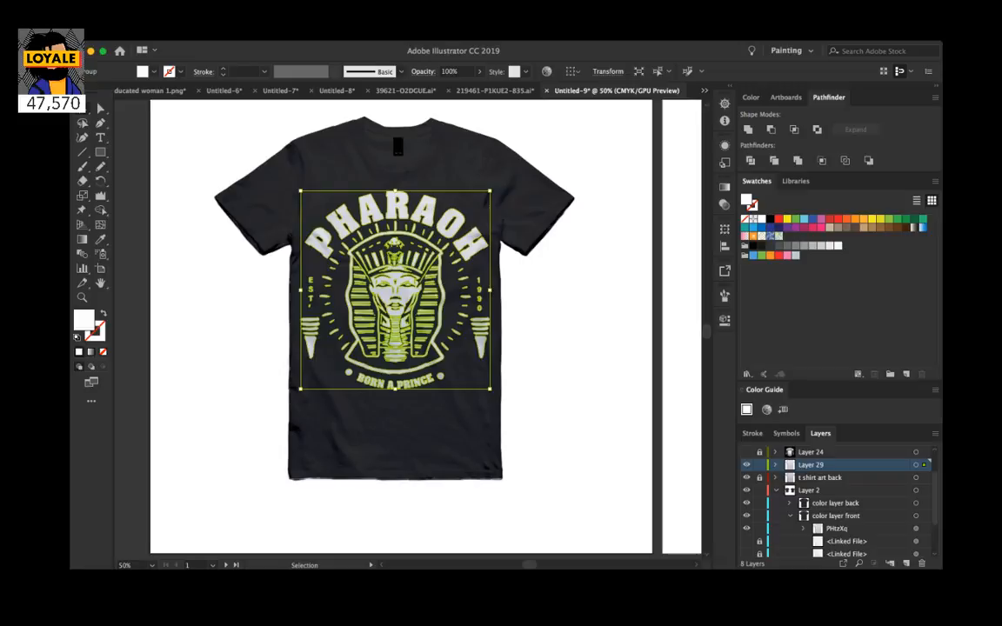
Step: Select the artwork group in Layer 29 beneath the shading and shift it slightly down on the front T-shirt
left_click(426, 280)
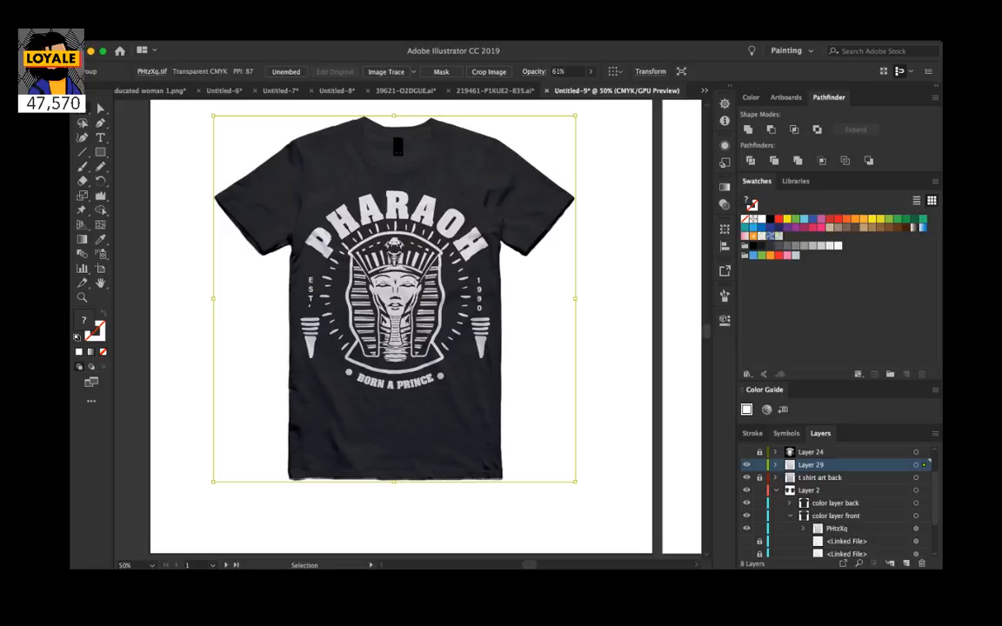
left_click(775, 464)
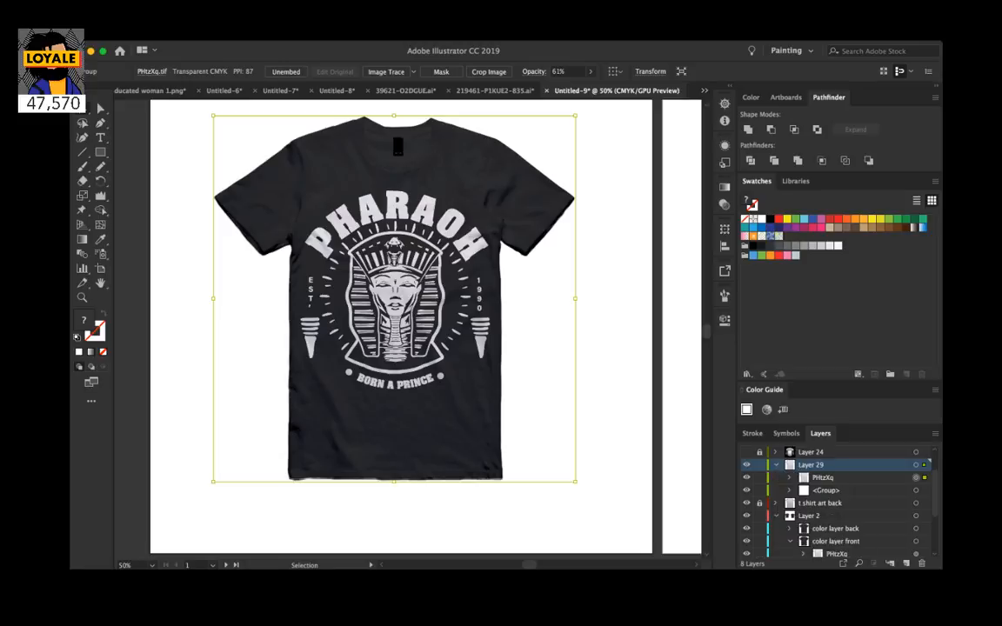
left_click(924, 489)
key("super+shift+a")
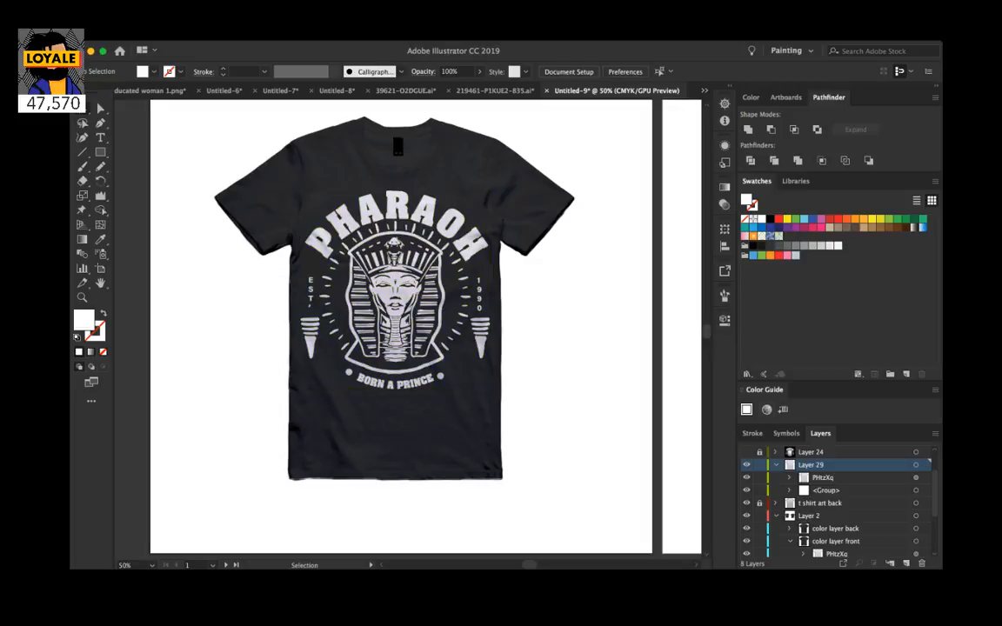
left_click_drag(395, 300, 397, 311)
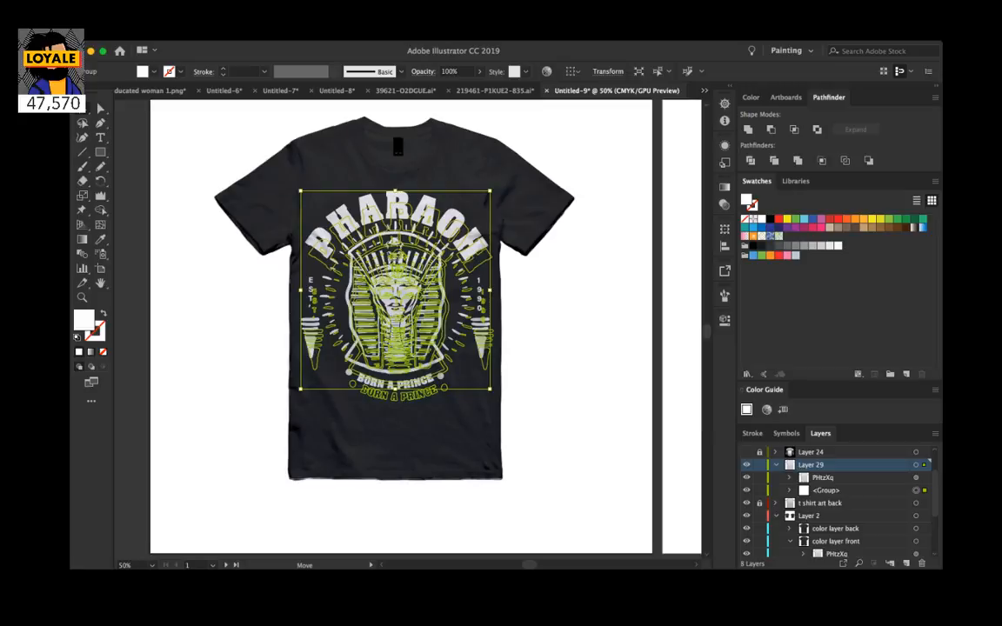
left_click_drag(411, 309, 412, 310)
key("super+shift+a")
key("ctrl+minus")
key("ctrl+minus")
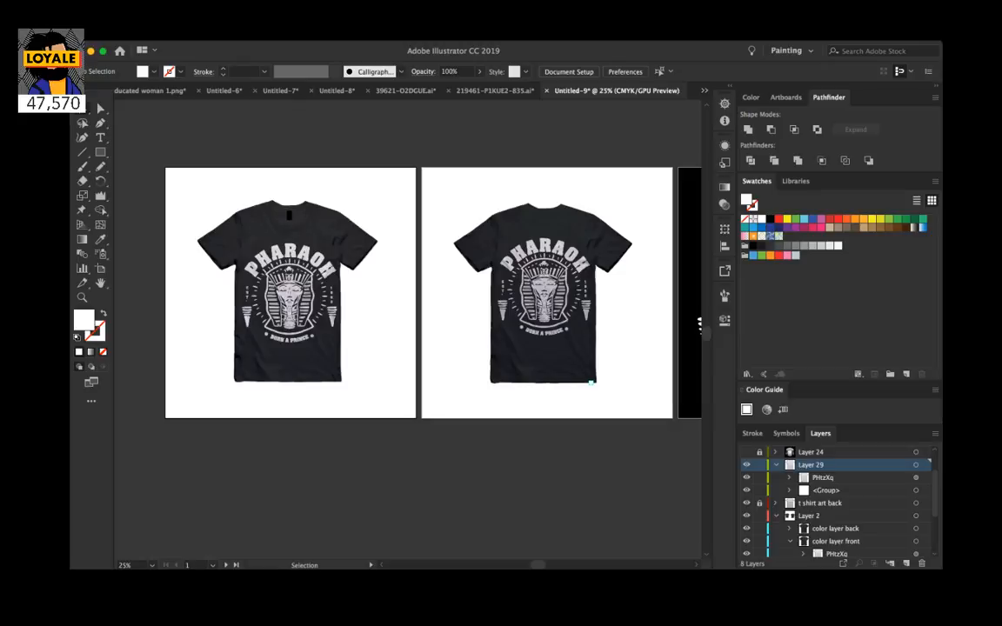
Step: Recolor the back and front T-shirt paths in Layer 2 with the near-black swatch from the grays group
left_click(788, 528)
scroll(835, 502, "down", 4)
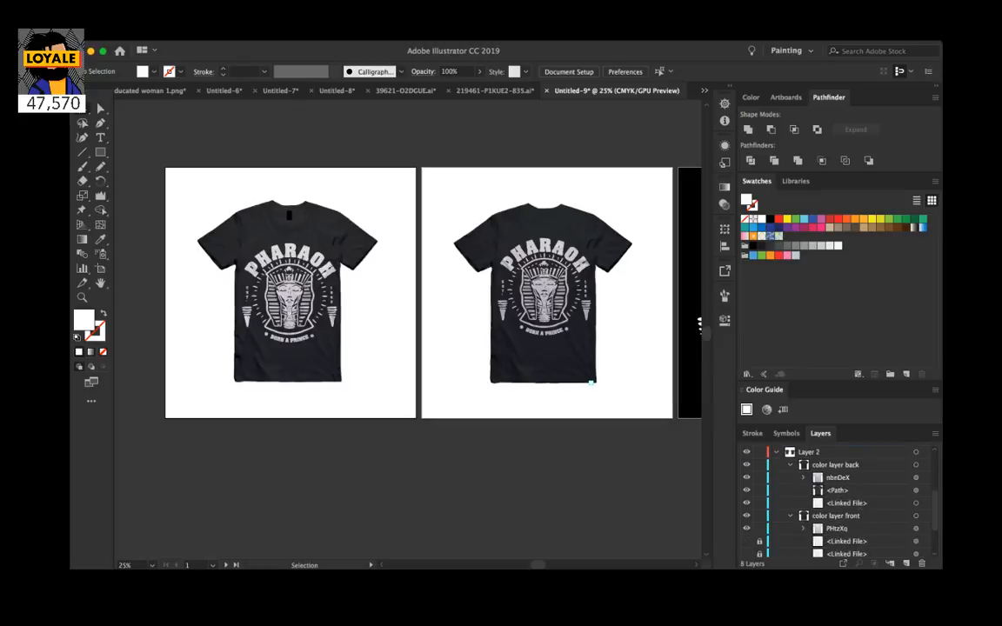
left_click(590, 380)
left_click(761, 246)
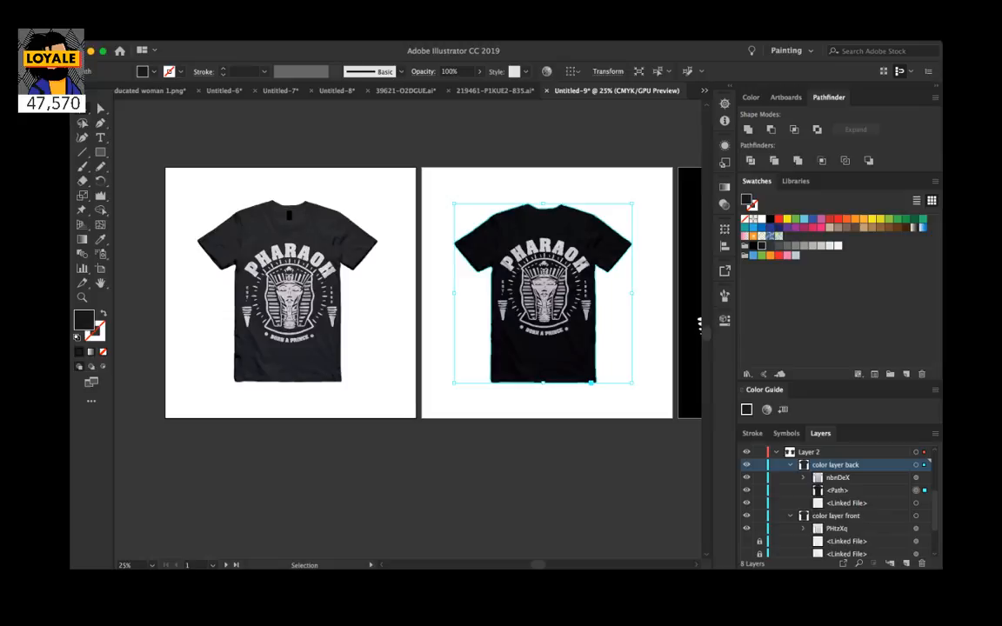
scroll(835, 502, "down", 2)
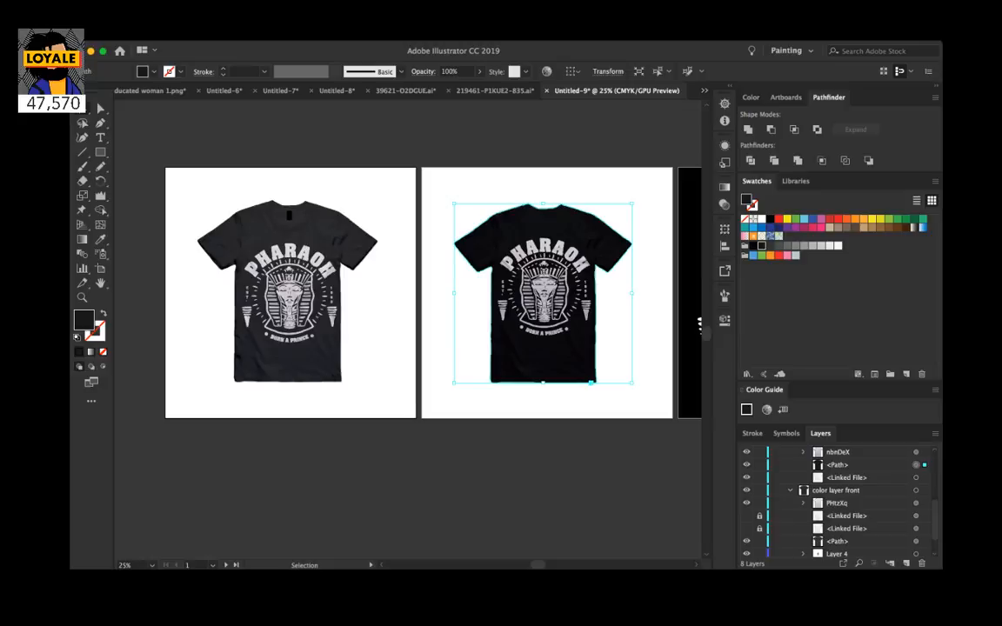
left_click(916, 540)
left_click(762, 245)
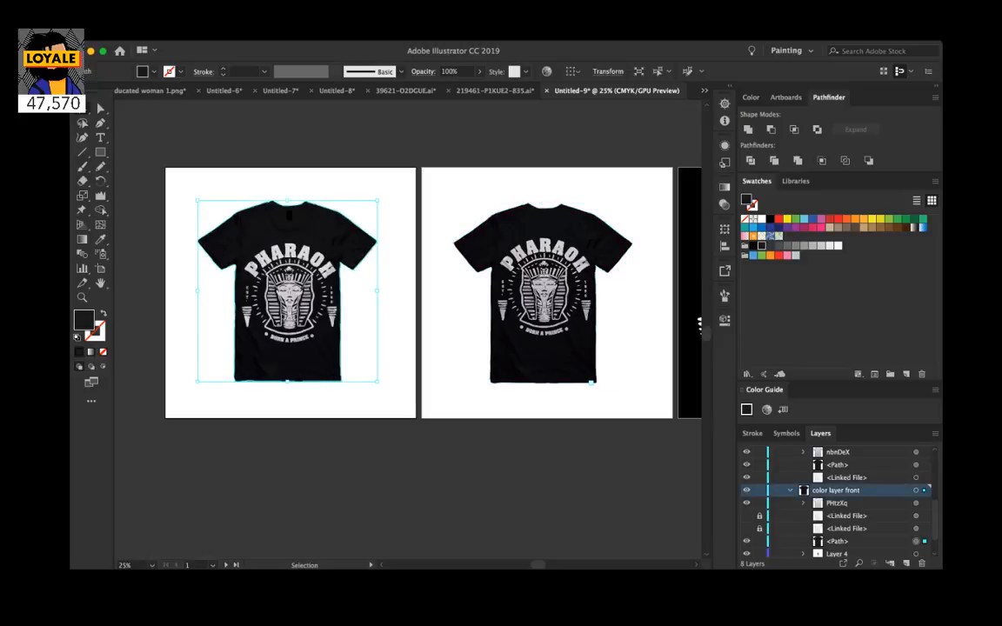
Step: Inspect the back T-shirt up close, then recolor its path with a slightly lighter dark gray swatch
left_click(548, 291)
key("super+1")
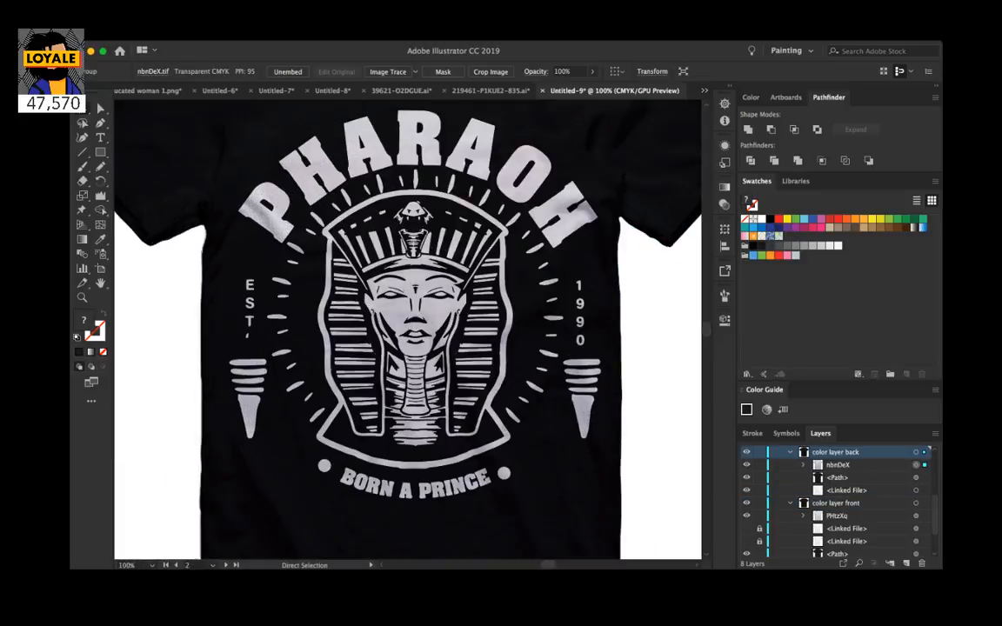
scroll(407, 329, "up", 1)
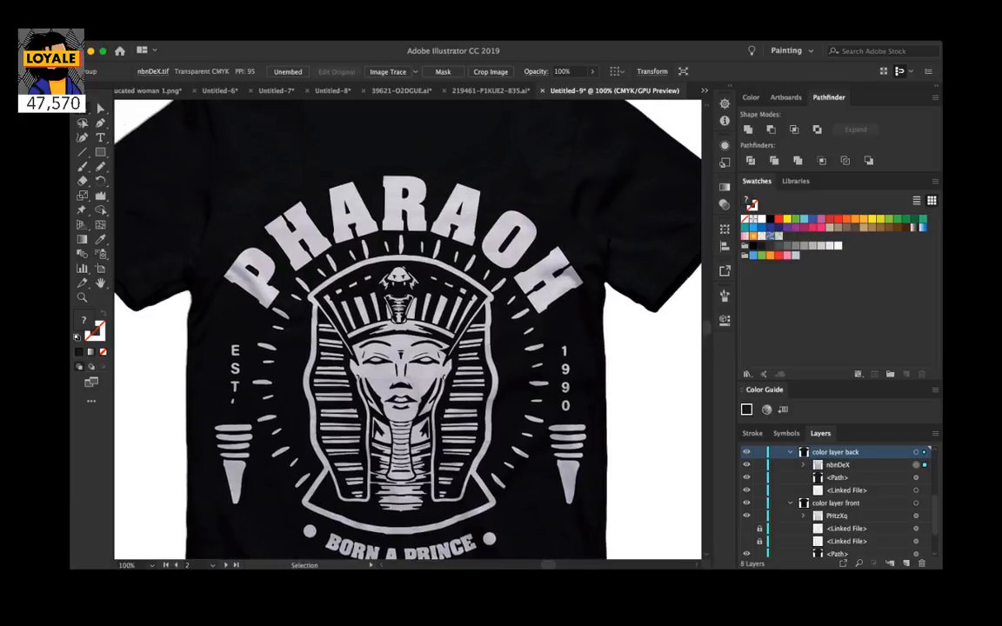
key("super+minus")
key("super+shift+a")
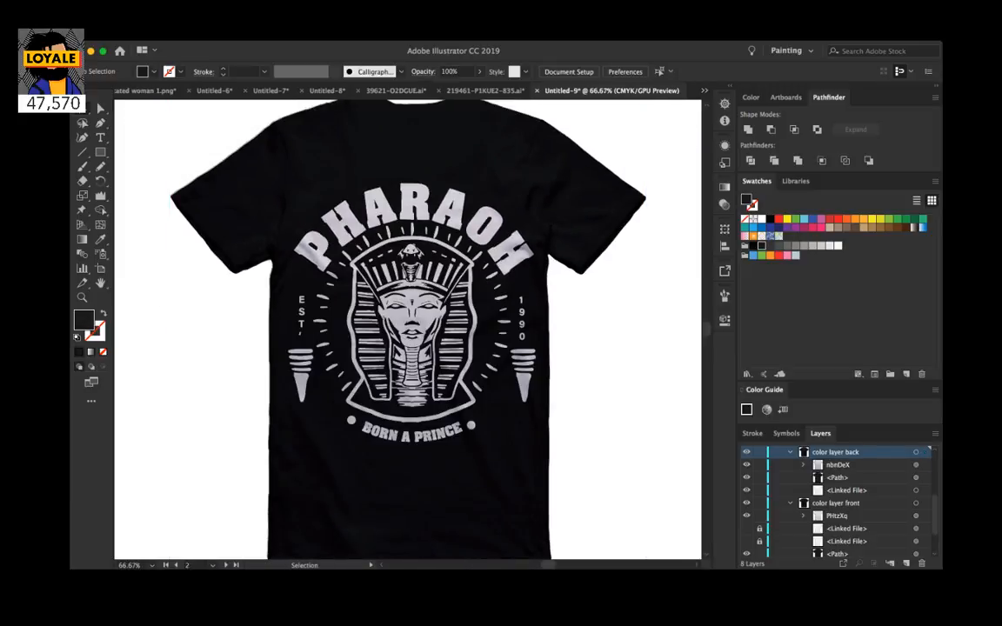
key("super+minus")
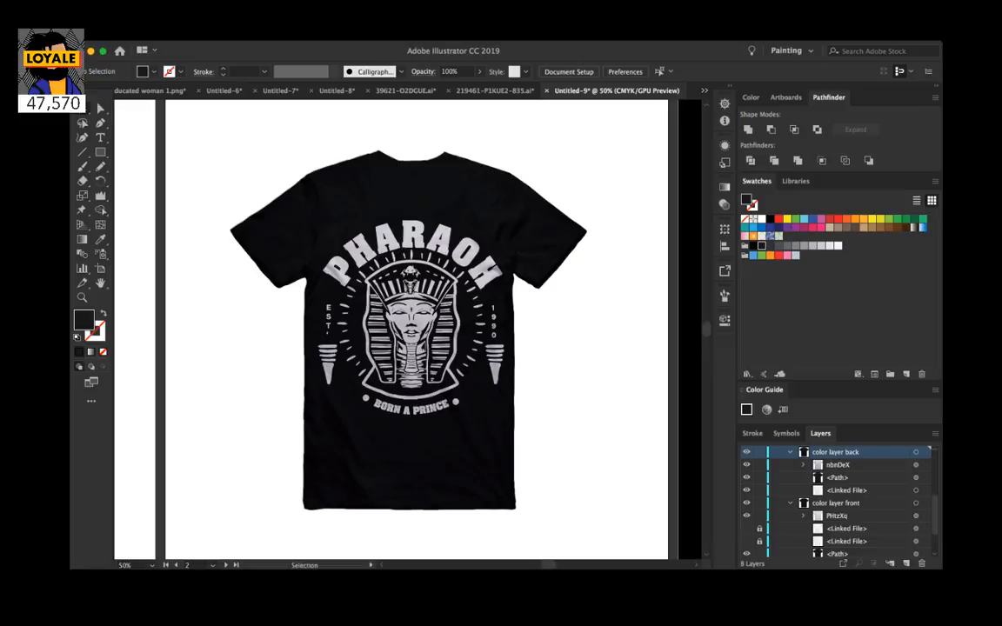
left_click(917, 478)
left_click(770, 246)
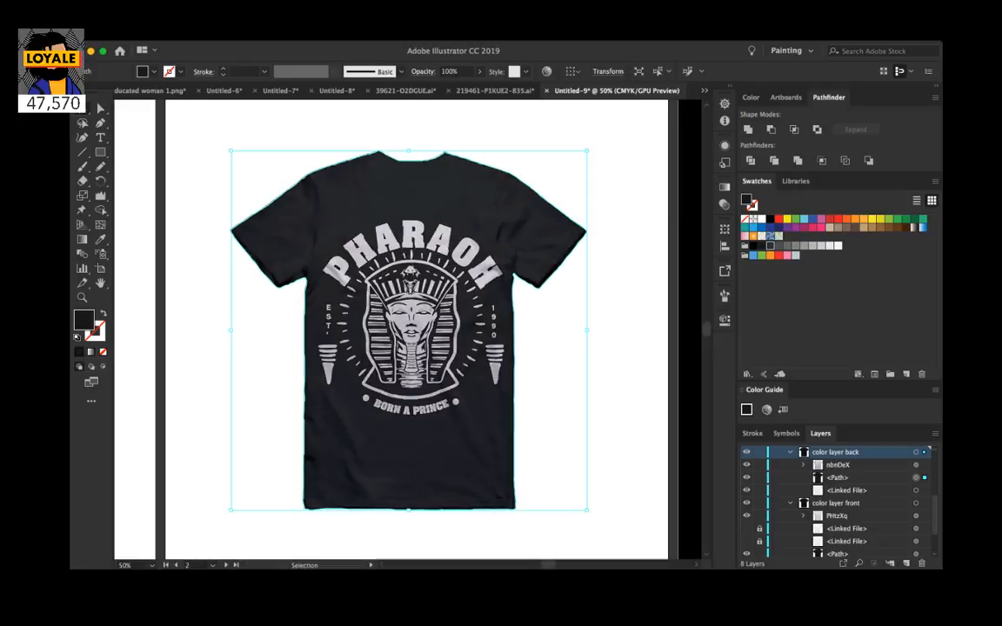
Step: Recolor the front T-shirt path with the same dark gray swatch as the back and compare both mockups
scroll(408, 329, "left", 5)
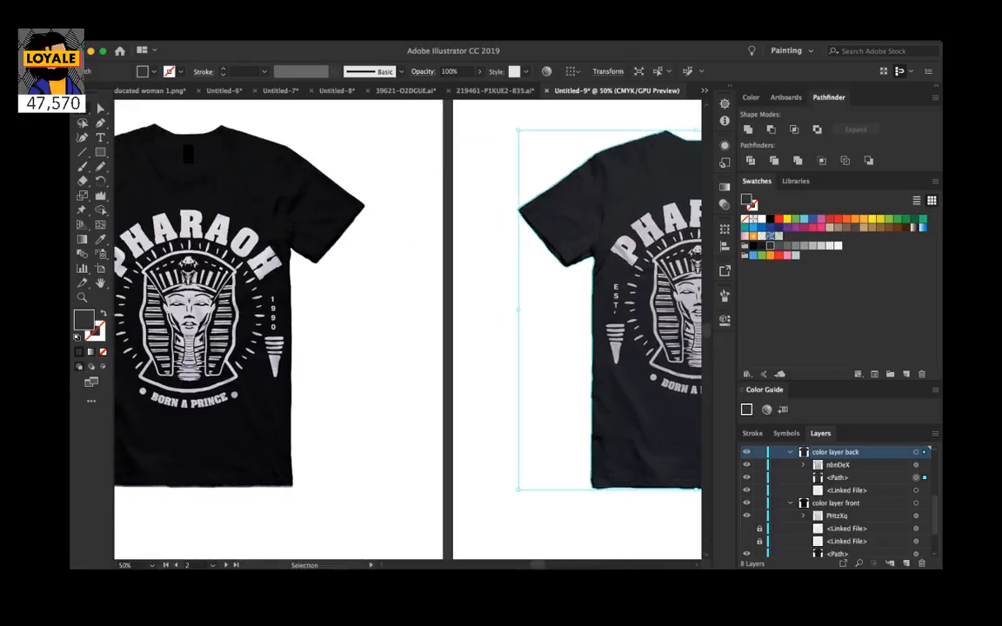
scroll(412, 243, "left", 5)
left_click(412, 235)
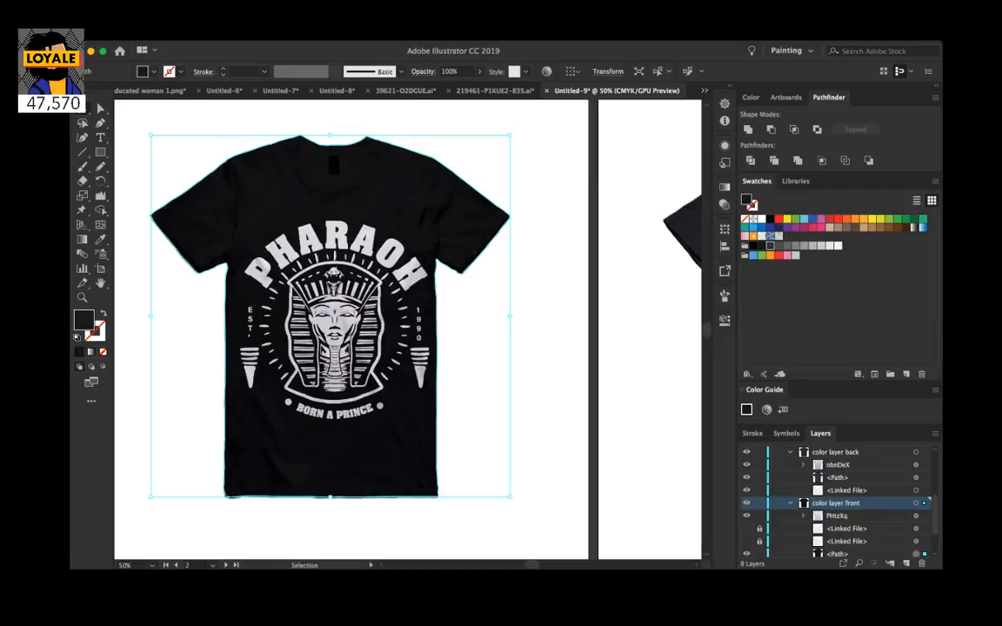
left_click(769, 246)
left_click(539, 252)
scroll(522, 252, "right", 4)
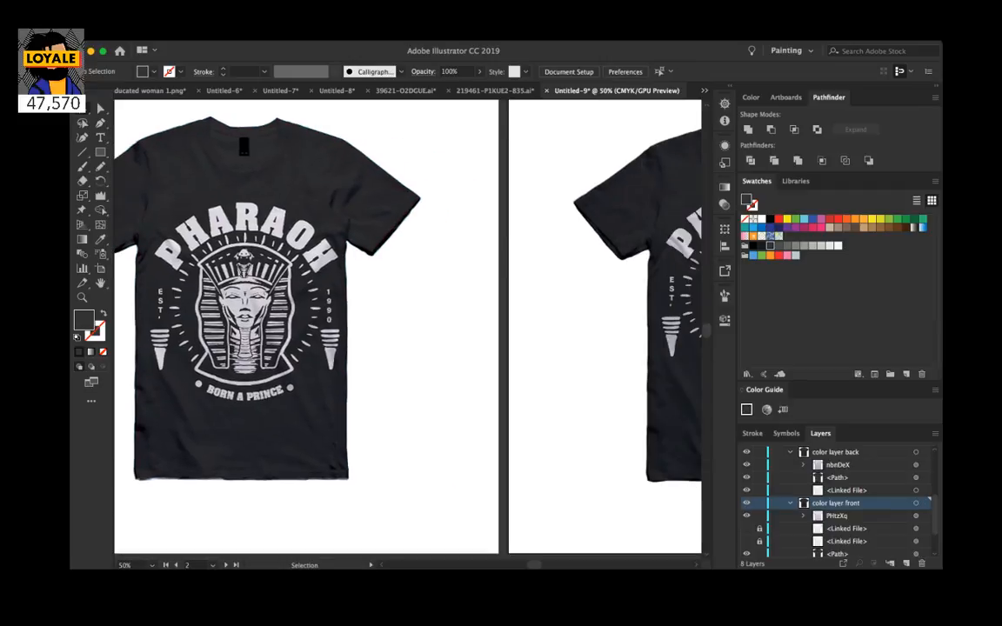
scroll(409, 326, "right", 4)
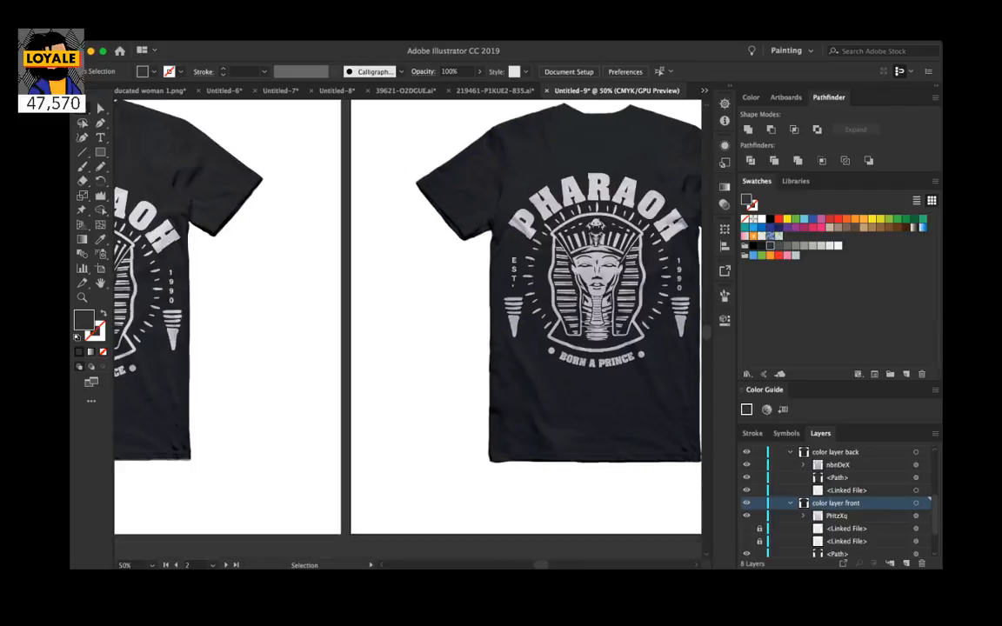
Step: Recolor the artwork group in Layer 29 on the front T-shirt with the orange swatch
scroll(408, 326, "right", 4)
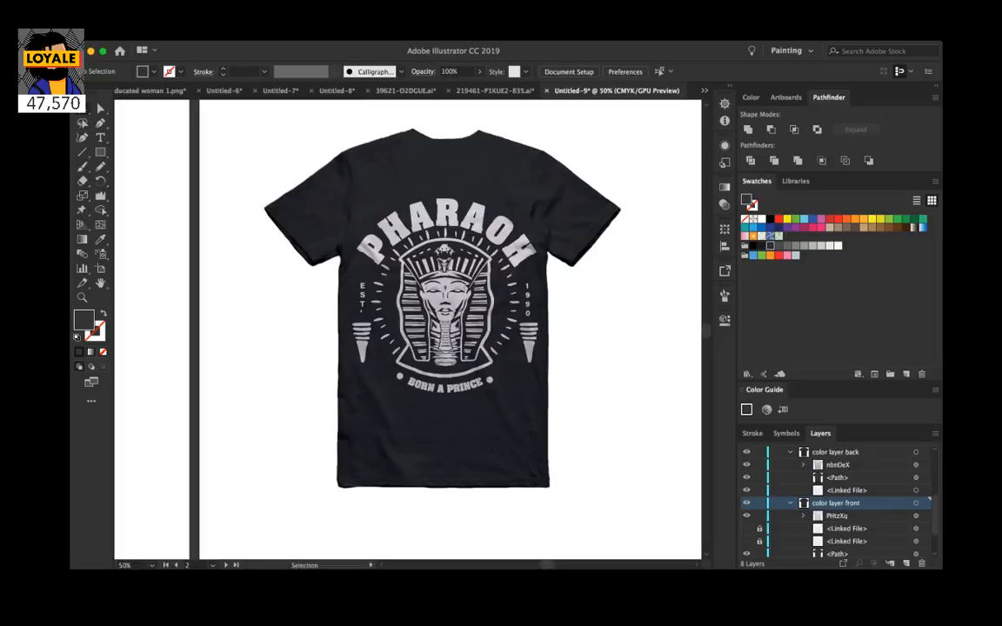
scroll(407, 328, "left", 5)
left_click(347, 278)
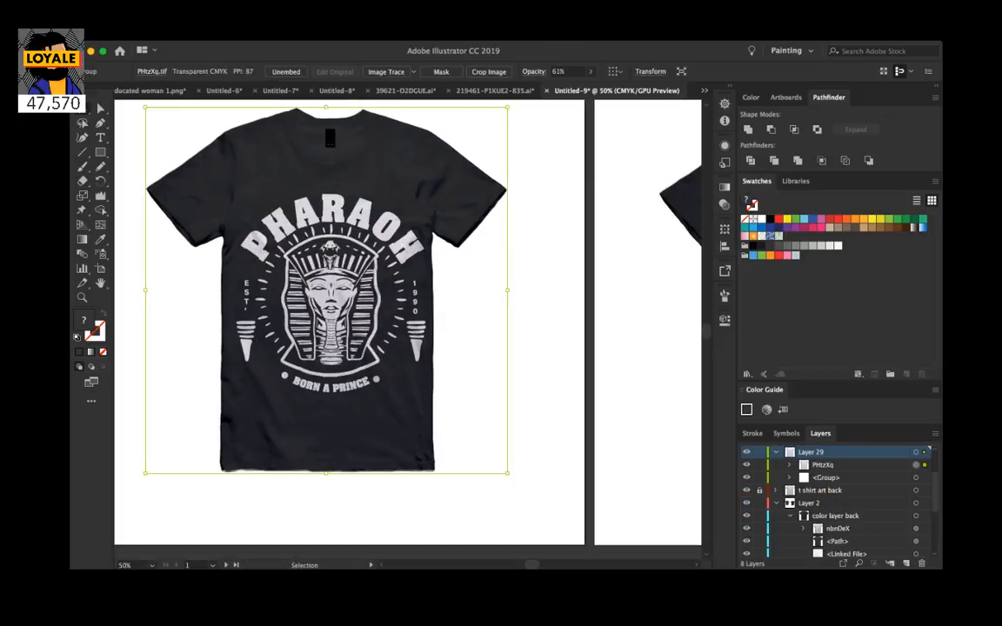
left_click(855, 219)
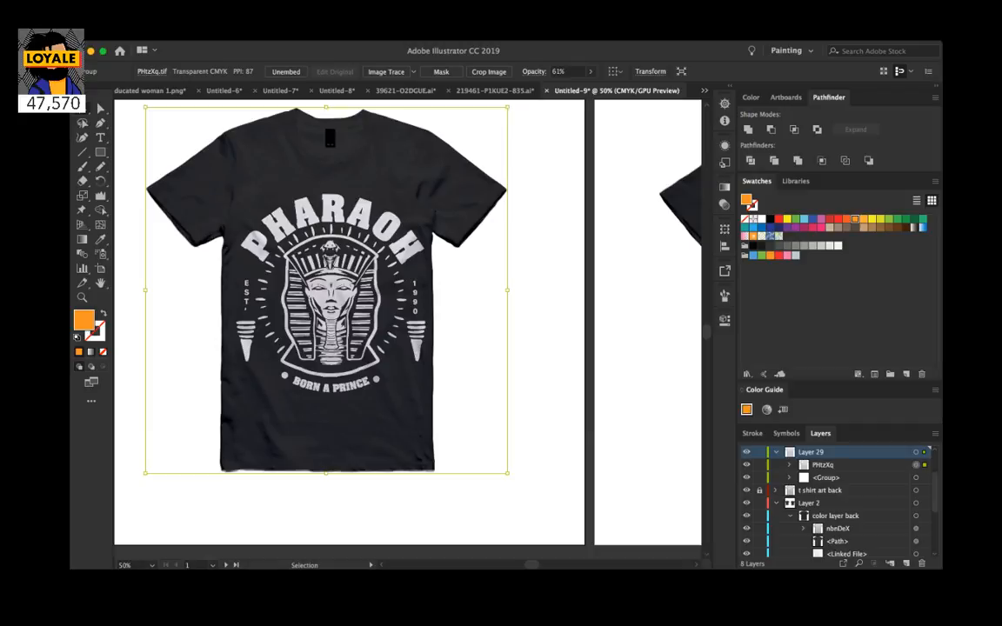
left_click(916, 477)
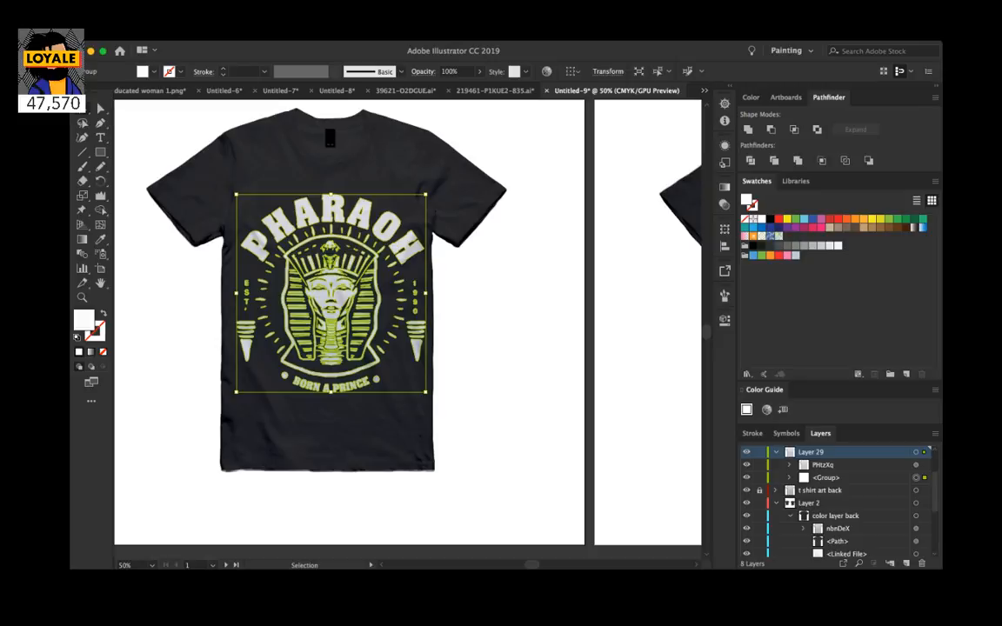
left_click(855, 219)
key("super+shift+a")
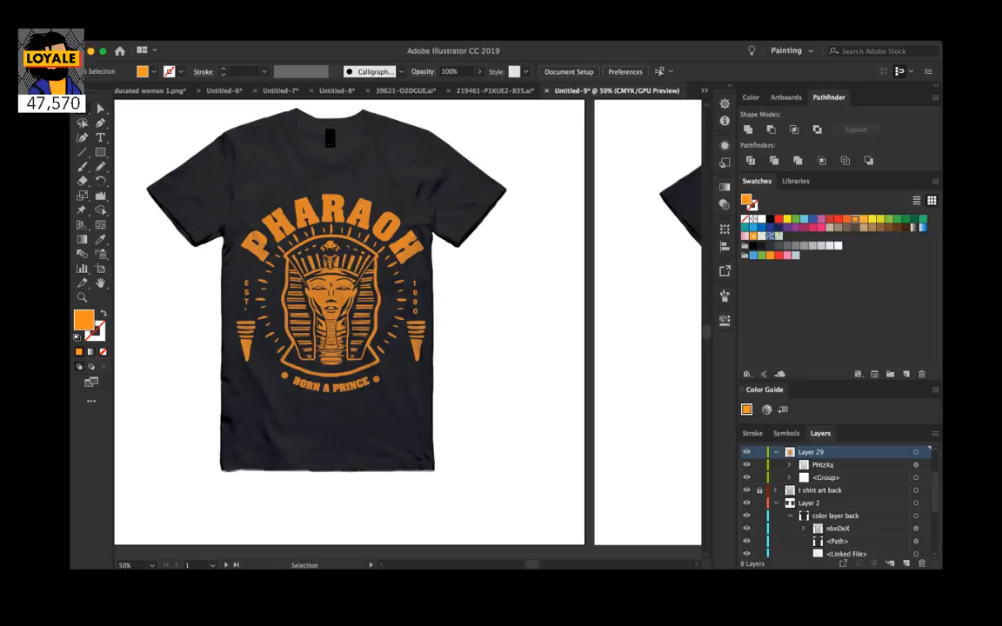
Step: Recolor the front artwork group with the lighter yellow-orange swatch
scroll(922, 502, "up", 2)
left_click(923, 503)
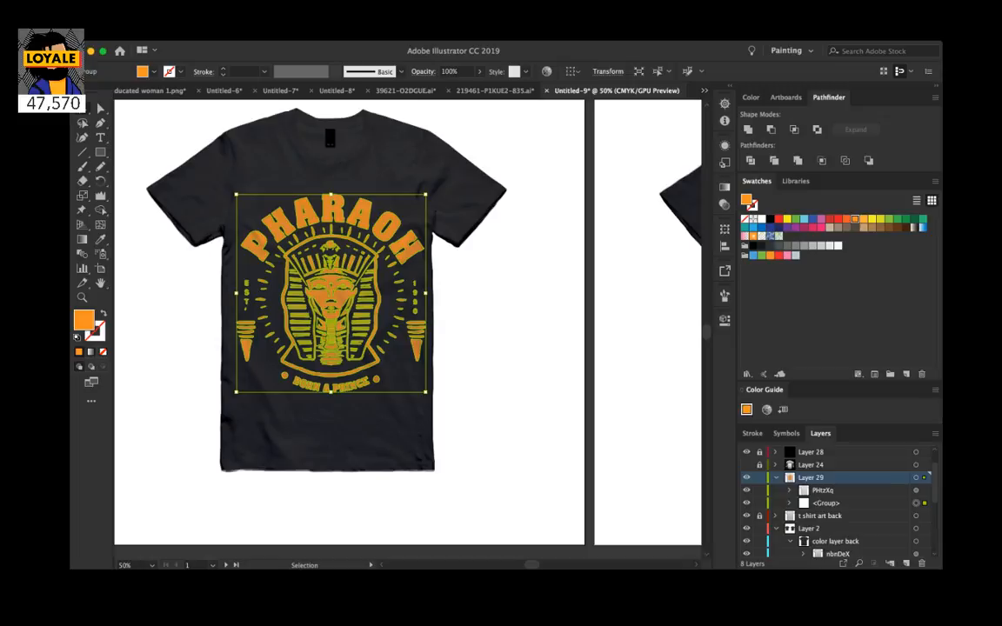
left_click(863, 218)
key("super+shift+a")
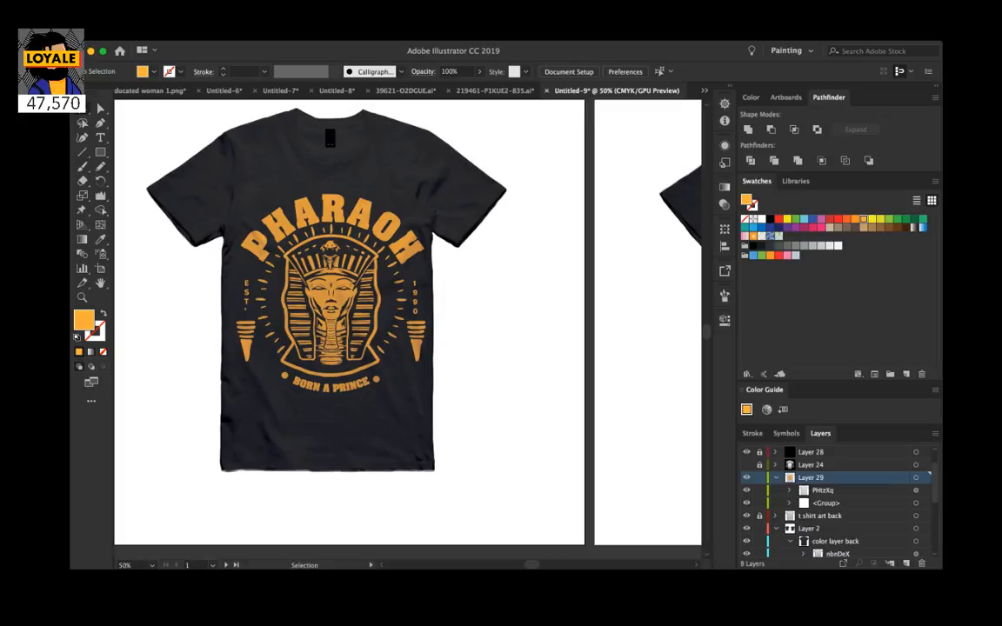
Step: Try a darker near-black swatch from the grays group on the front T-shirt path in Layer 2
scroll(835, 503, "down", 3)
scroll(834, 502, "down", 1)
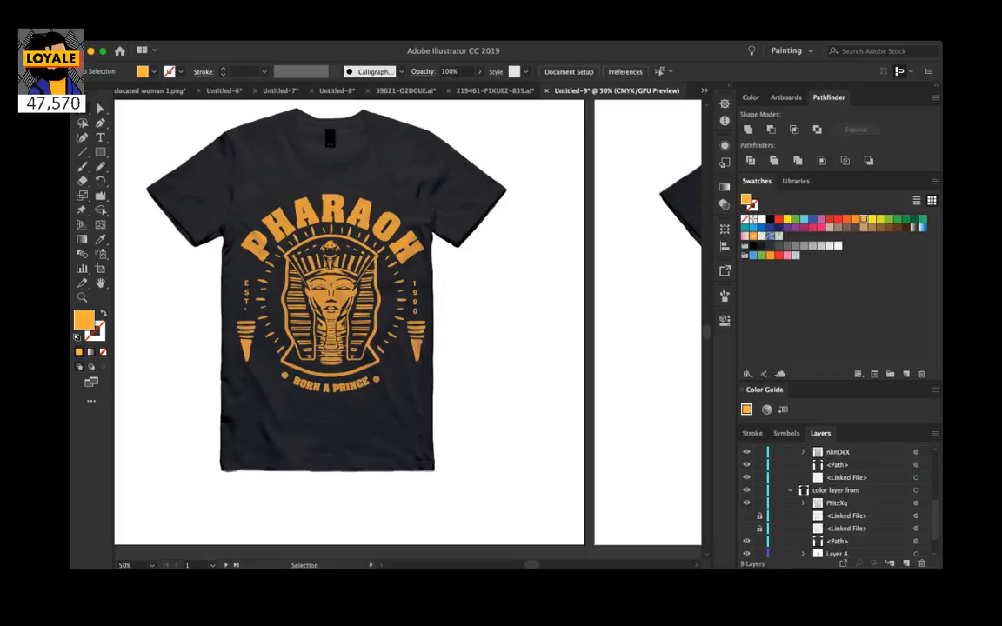
left_click(916, 527)
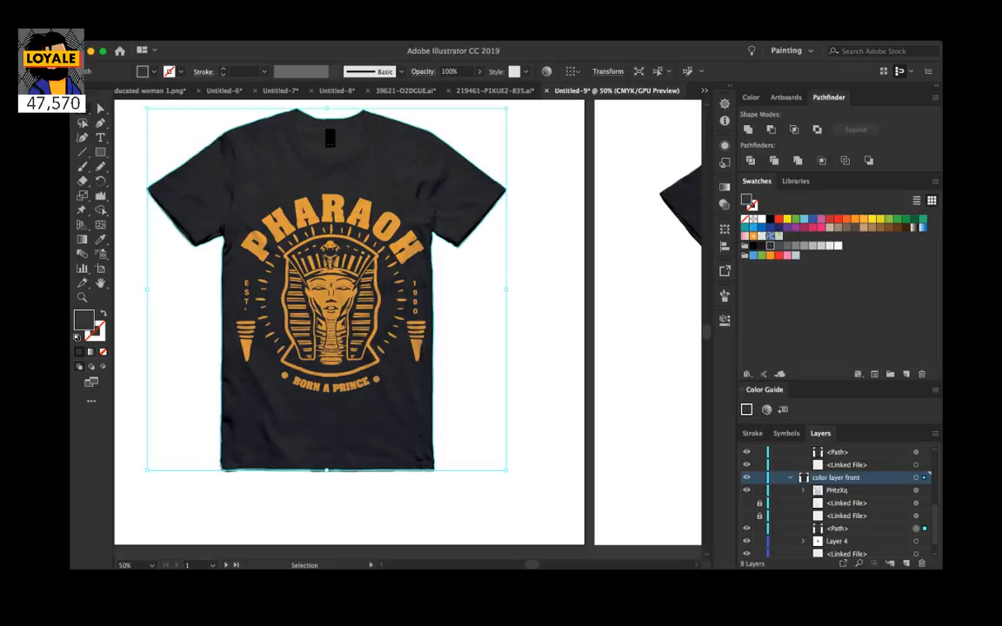
left_click(761, 246)
key("super+shift+a")
key("super+z")
key("super+z")
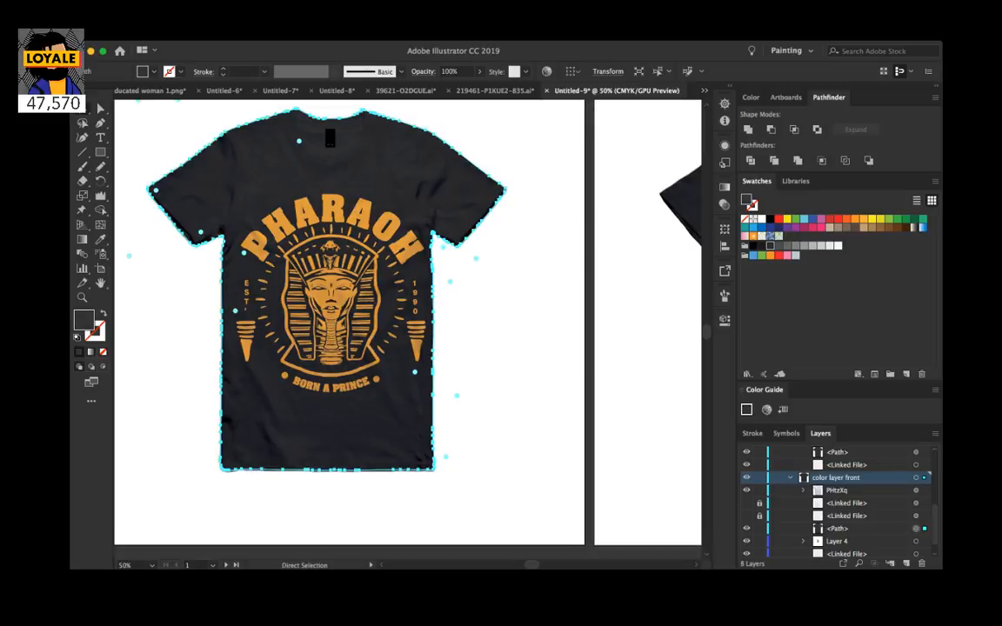
Step: Recolor the front artwork group in Layer 29 with the lightest swatch from the grays group
scroll(835, 503, "up", 10)
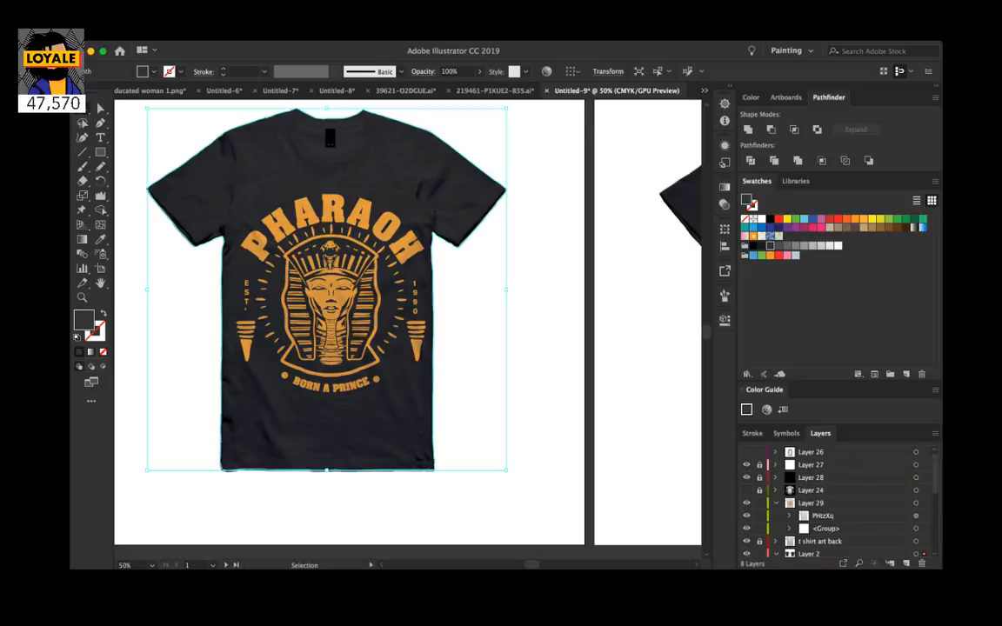
scroll(834, 503, "down", 3)
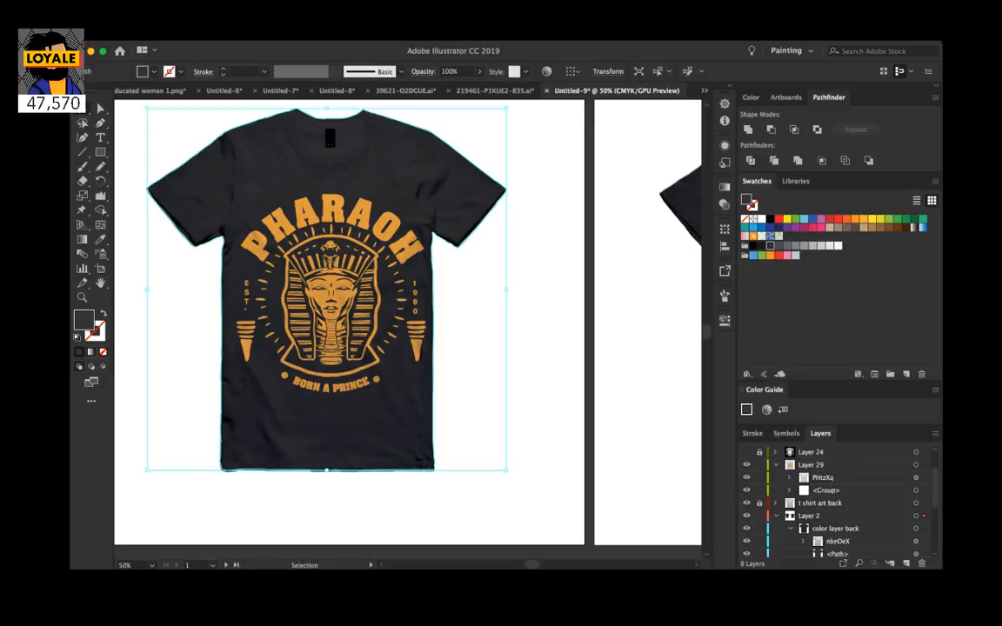
left_click(916, 490)
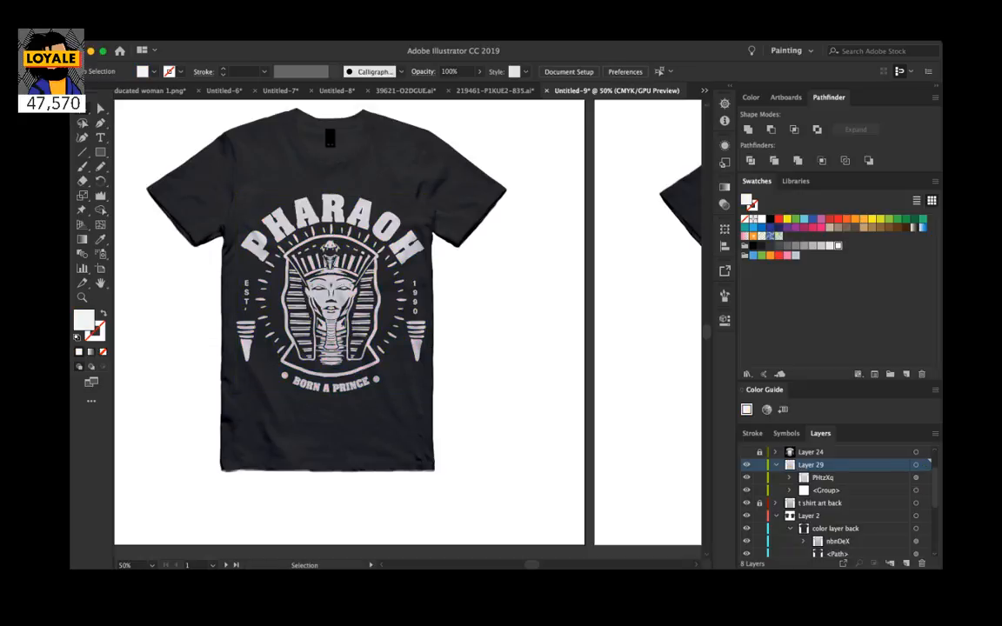
key("a")
key("v")
Step: Scale the front artwork group down proportionally around its center to about half its size
key("super+minus")
key("super+minus")
scroll(407, 328, "right", 2)
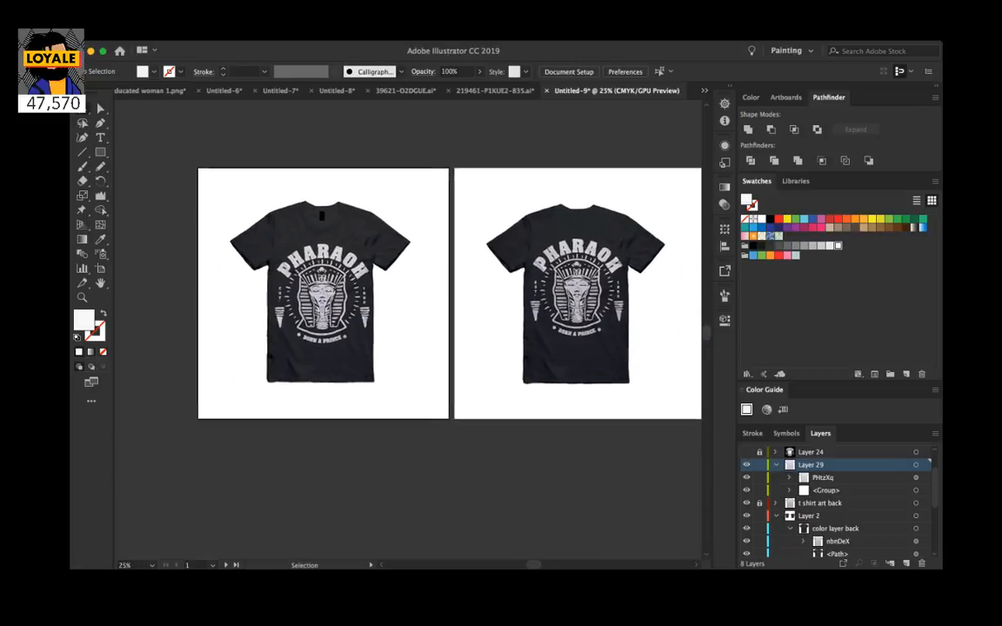
scroll(407, 328, "right", 1)
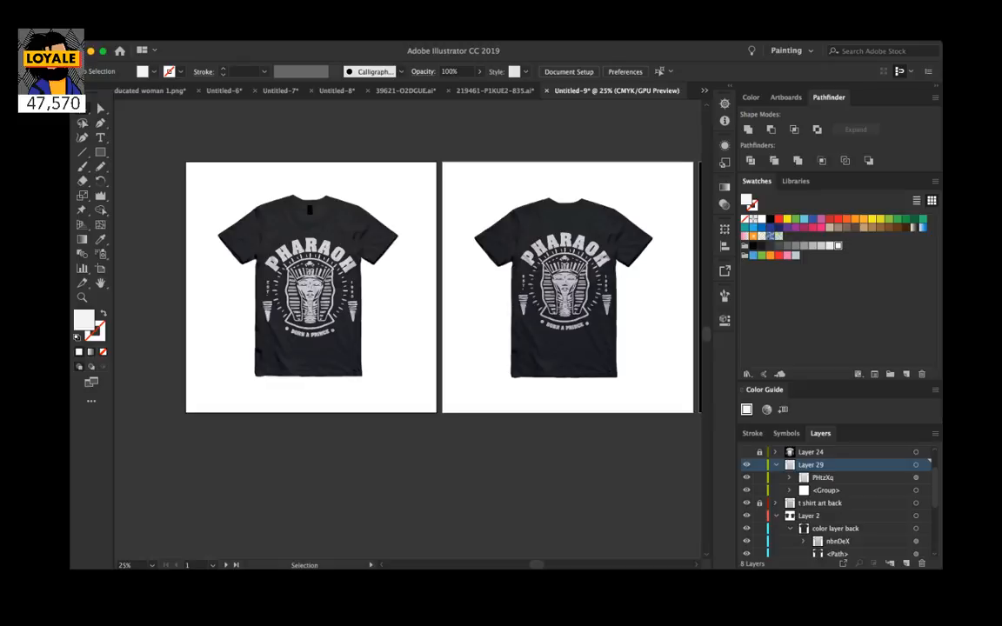
scroll(407, 327, "right", 1)
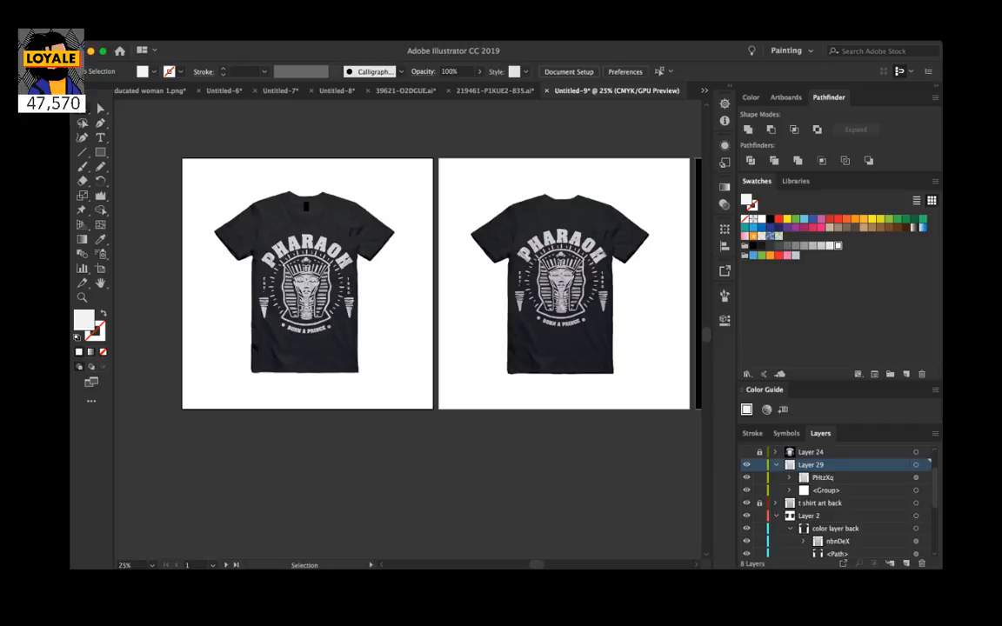
left_click(303, 281)
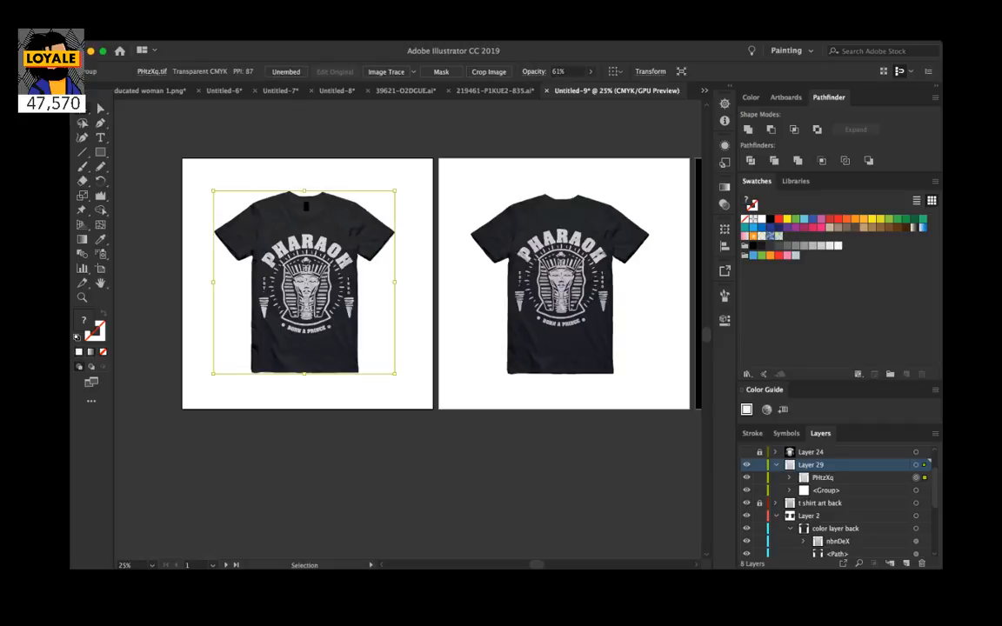
left_click(916, 489)
left_click_drag(354, 333, 328, 306)
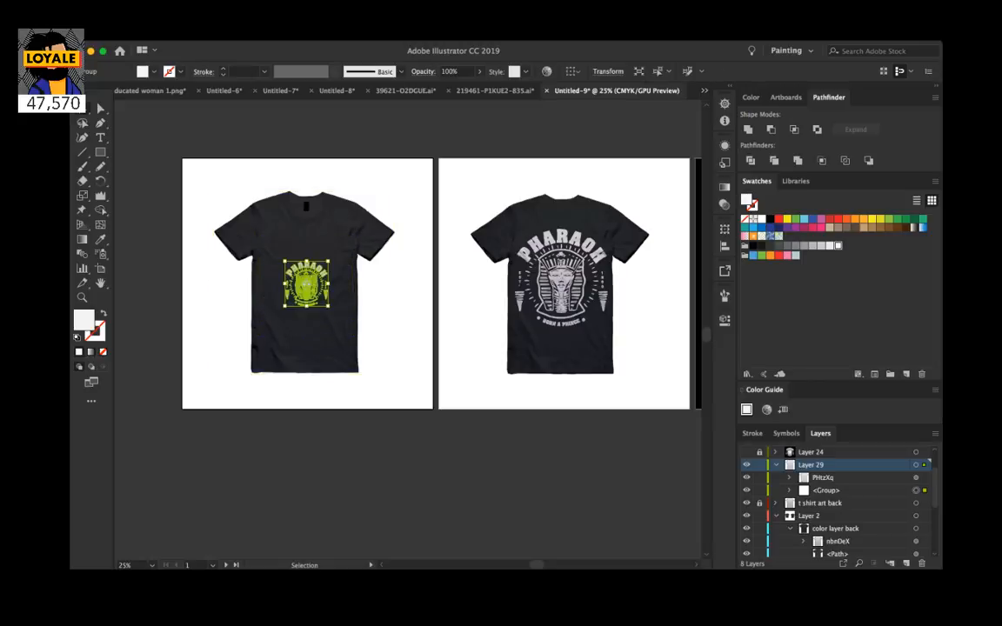
Step: Lock the PHtzXq shading image in Layer 29 and place the artwork group, scaled down further, on the wearer's left chest
key("super+1")
scroll(407, 329, "right", 2)
scroll(407, 328, "up", 2)
left_click_drag(320, 396, 372, 311)
key("super+z")
key("super+2")
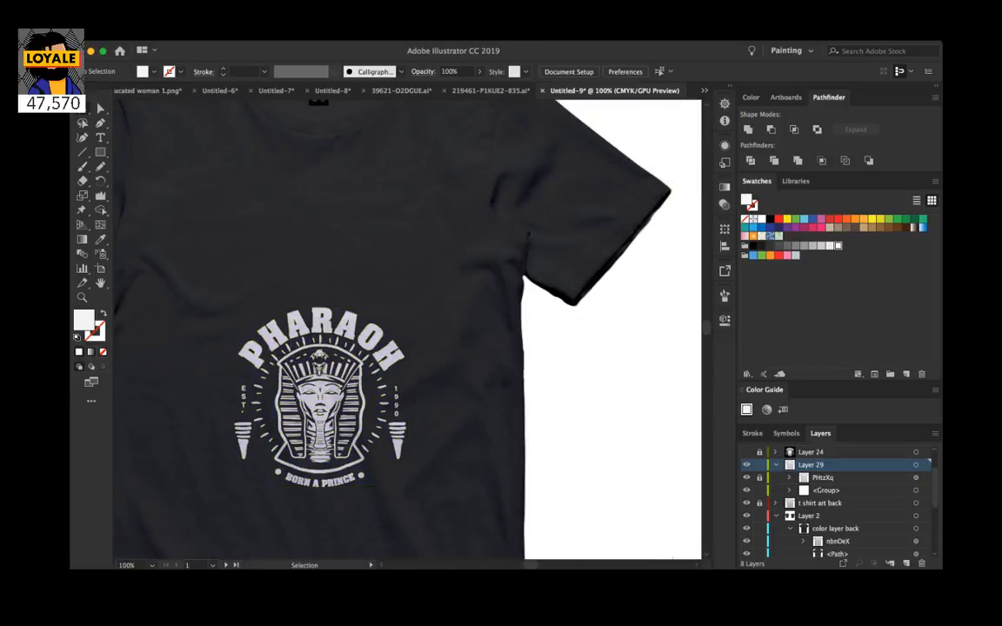
left_click(320, 398)
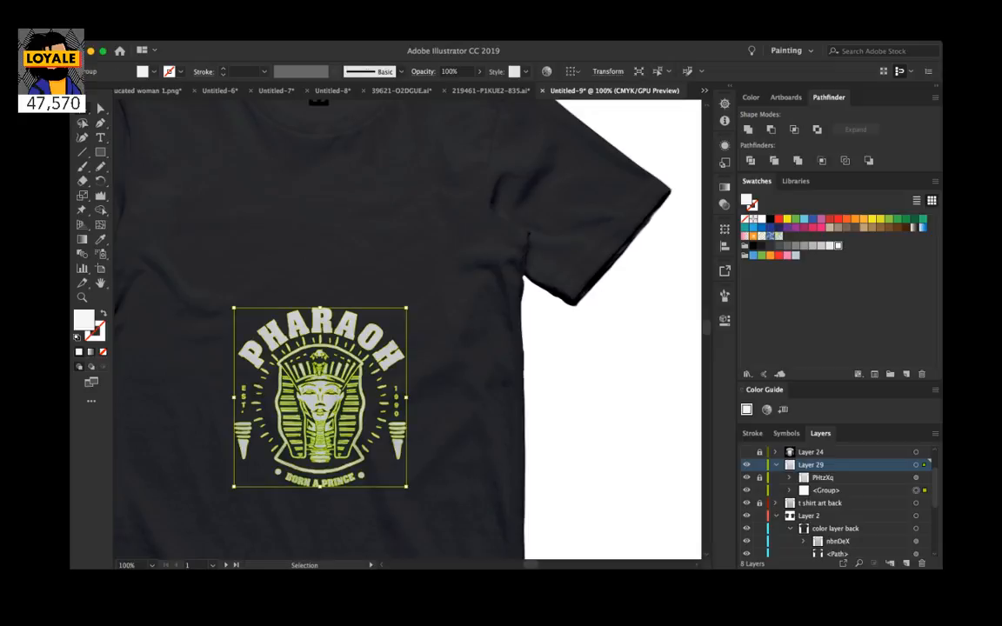
left_click_drag(320, 397, 401, 249)
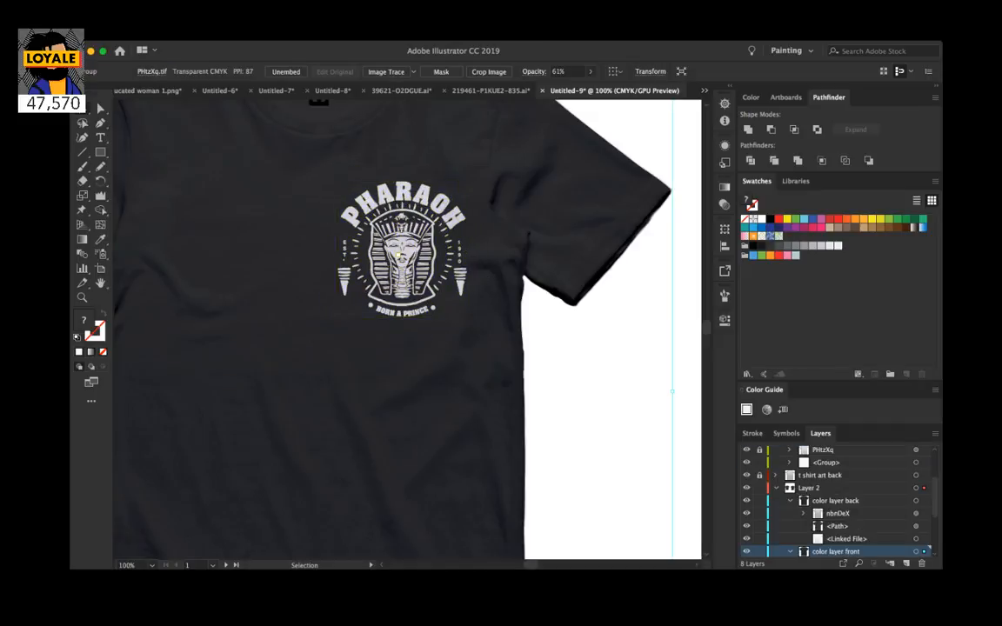
Step: Clear the selection and compare the small front chest print with the large back print
key("super+minus")
key("super+minus")
key("super+minus")
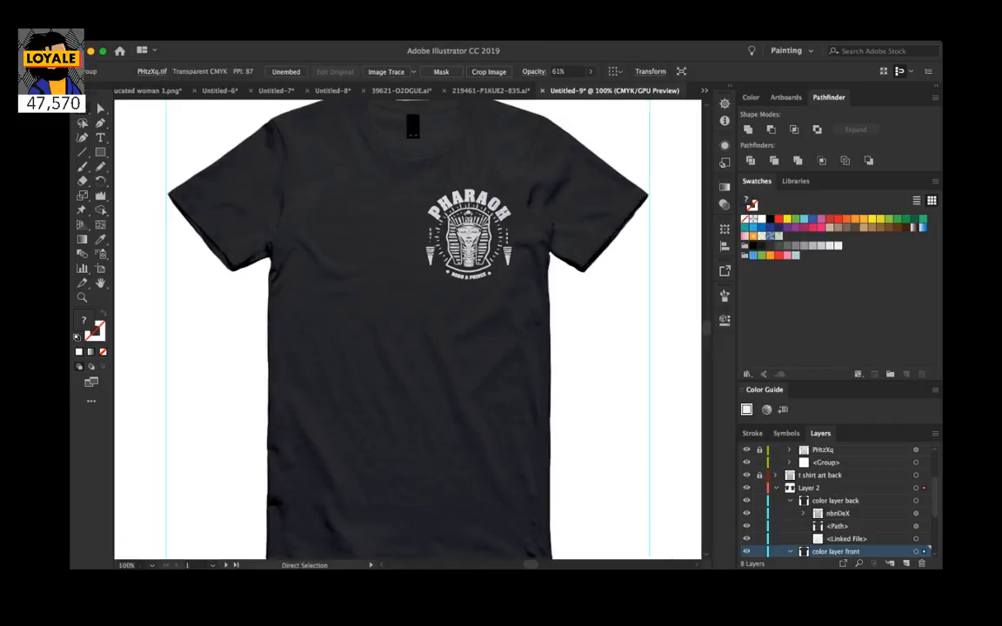
scroll(409, 322, "right", 5)
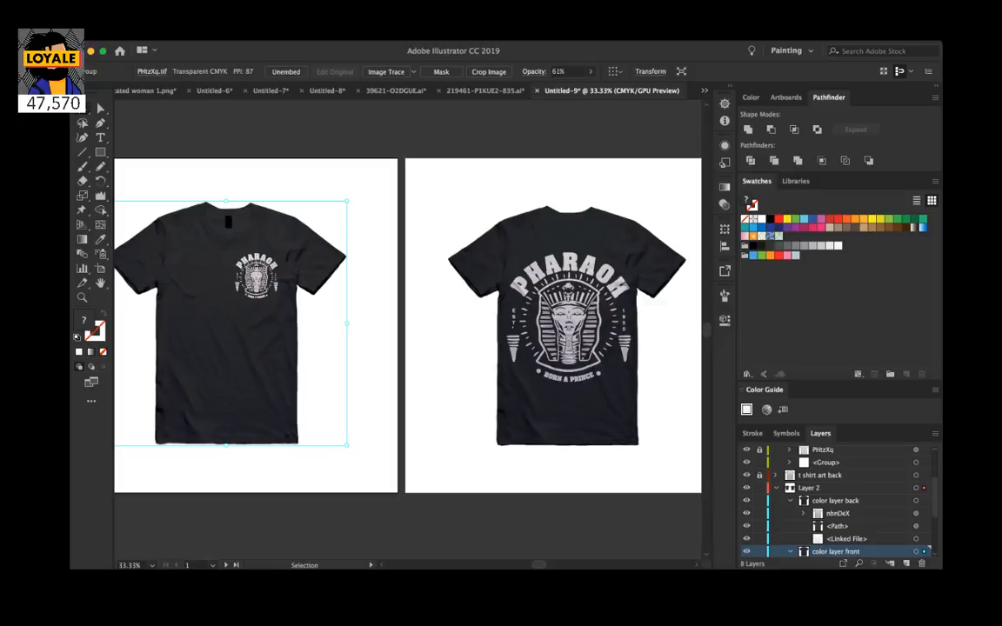
key("super+shift+a")
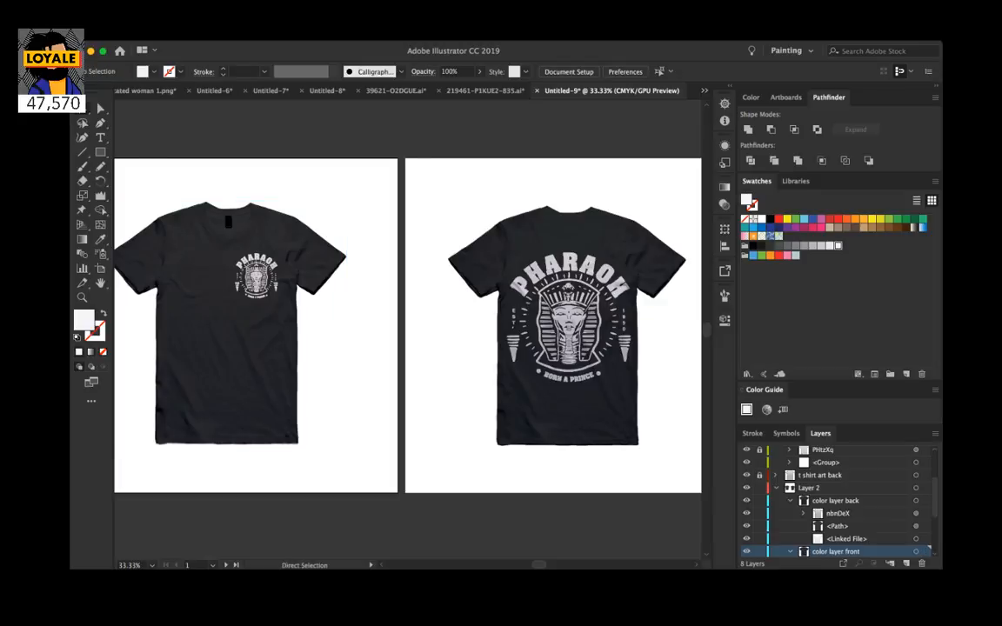
Step: Shift the chest print slightly toward the sleeve and examine its details up close
key("super+equal")
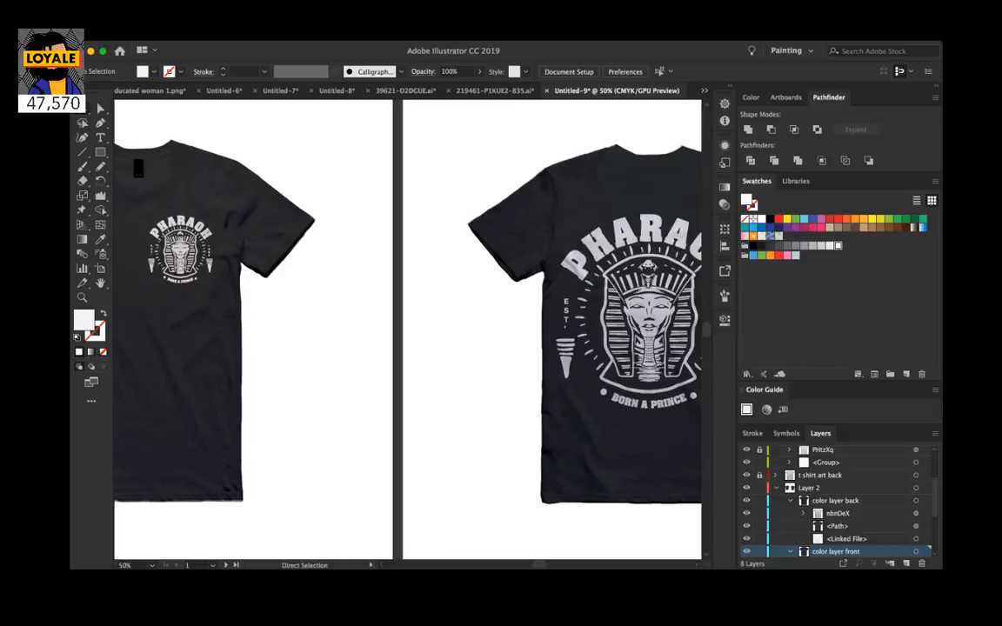
key("super+equal")
key("super+equal")
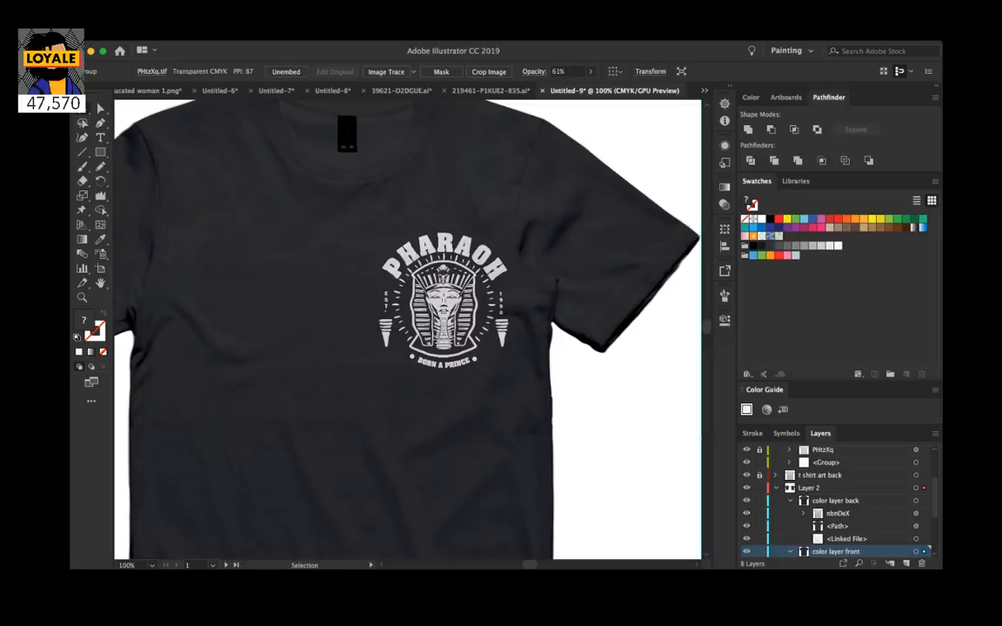
key("super+plus")
key("super+plus")
scroll(407, 328, "up", 4)
scroll(407, 329, "right", 3)
scroll(407, 329, "up", 2)
scroll(407, 328, "right", 2)
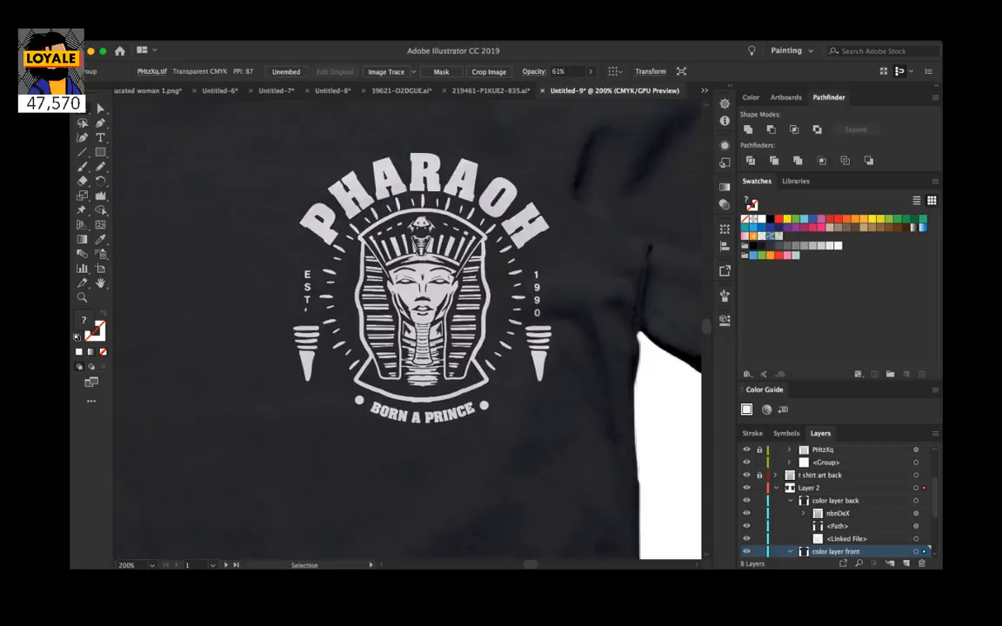
scroll(407, 329, "up", 2)
scroll(407, 329, "right", 2)
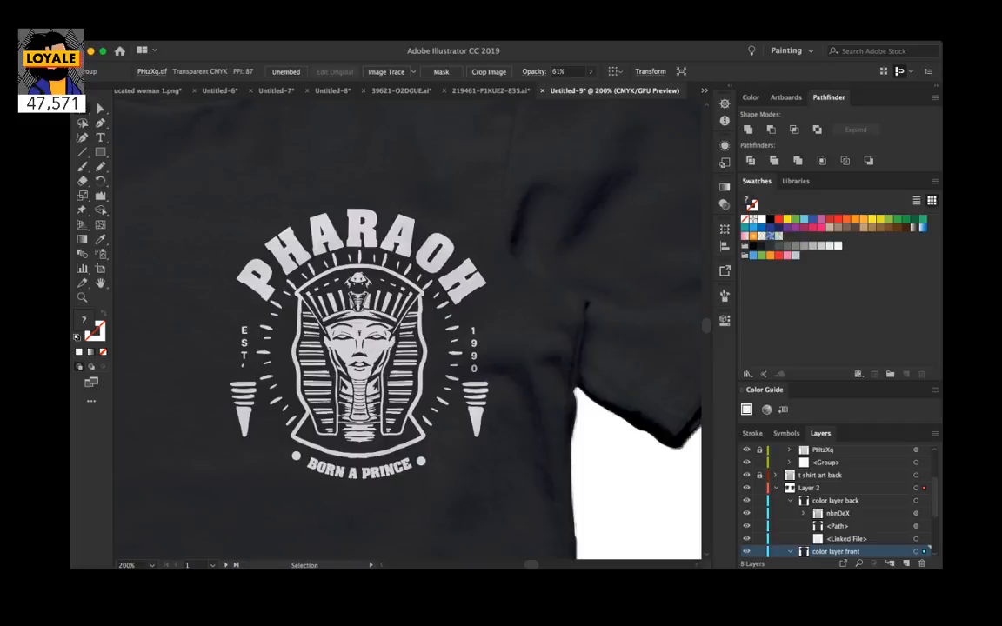
scroll(835, 500, "up", 1)
Step: Try a soft blur effect on the chest artwork group in Layer 29
left_click(916, 474)
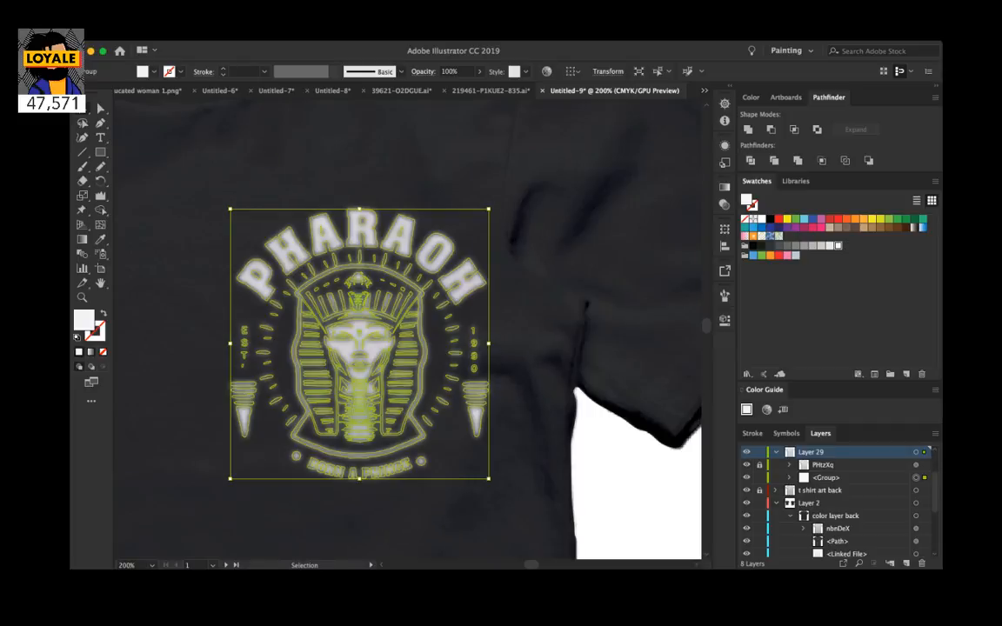
key("ctrl+z")
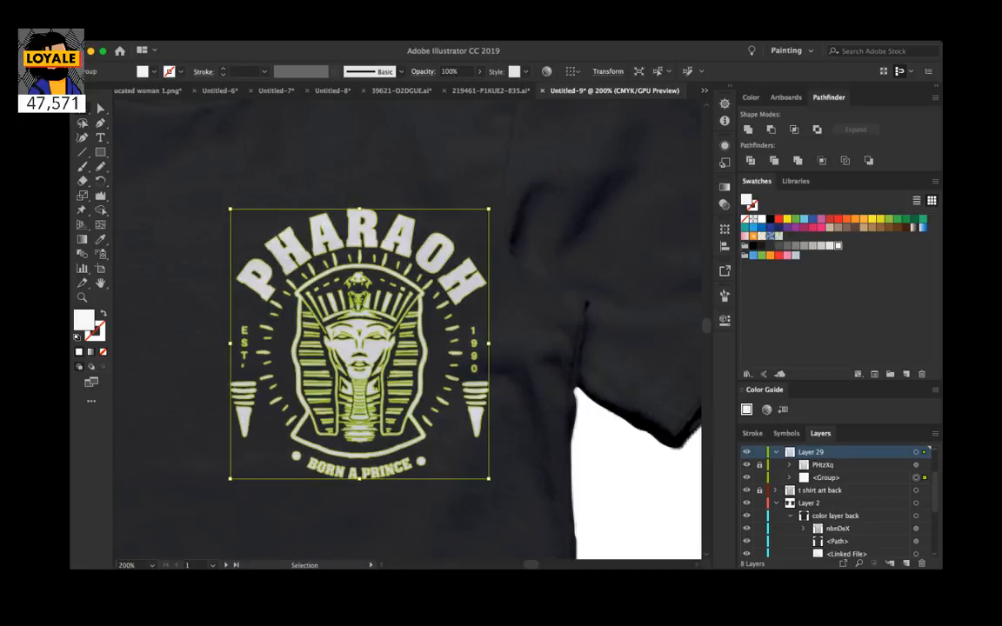
left_click(547, 300)
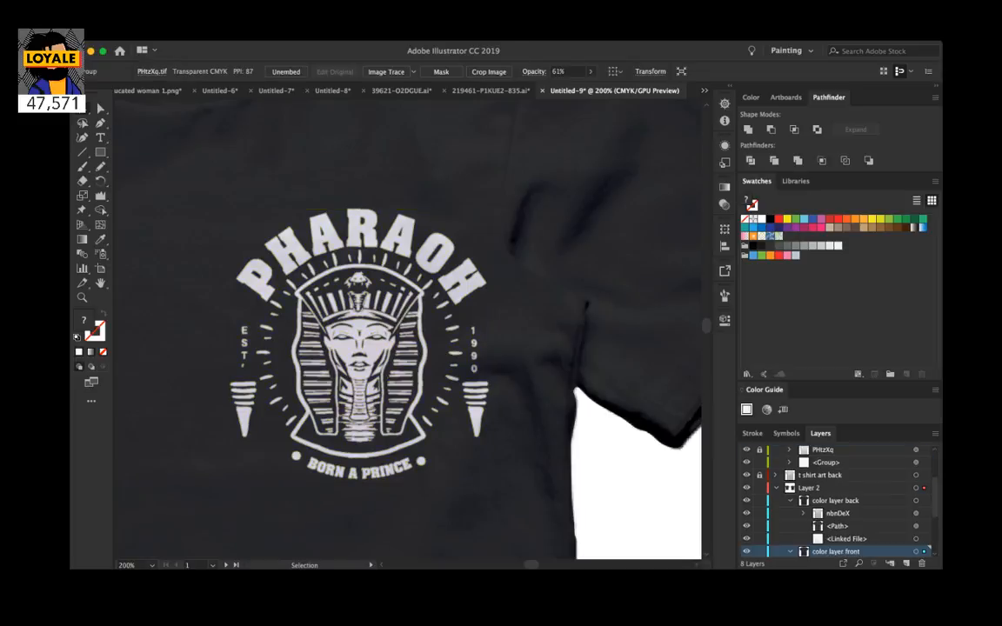
Step: Check the chest print's placement on the whole front T-shirt and view the front and back mockups together
key("super+minus")
key("super+minus")
key("super+minus")
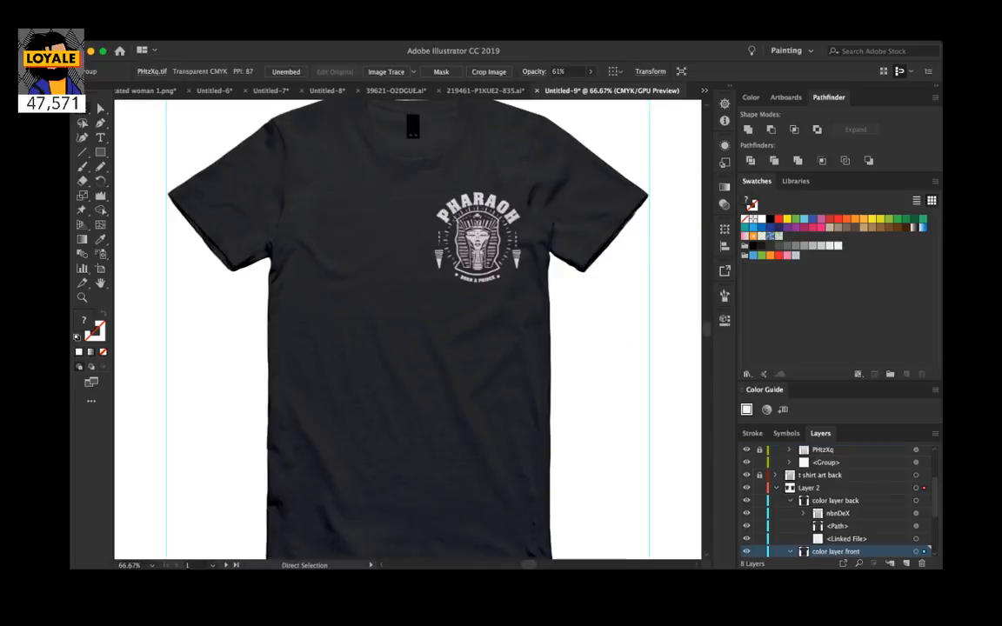
left_click(477, 236)
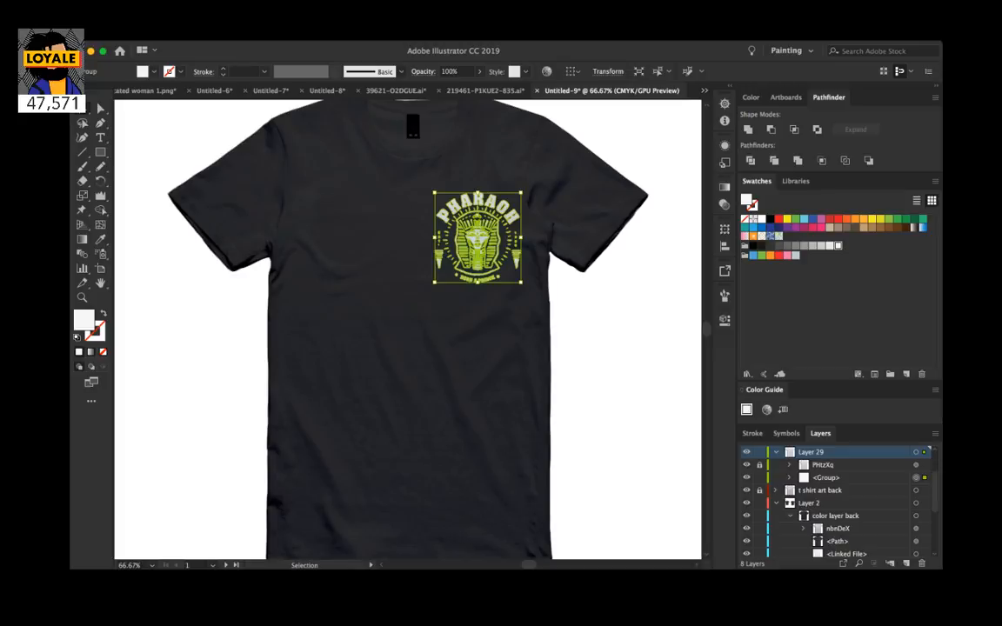
left_click(407, 328)
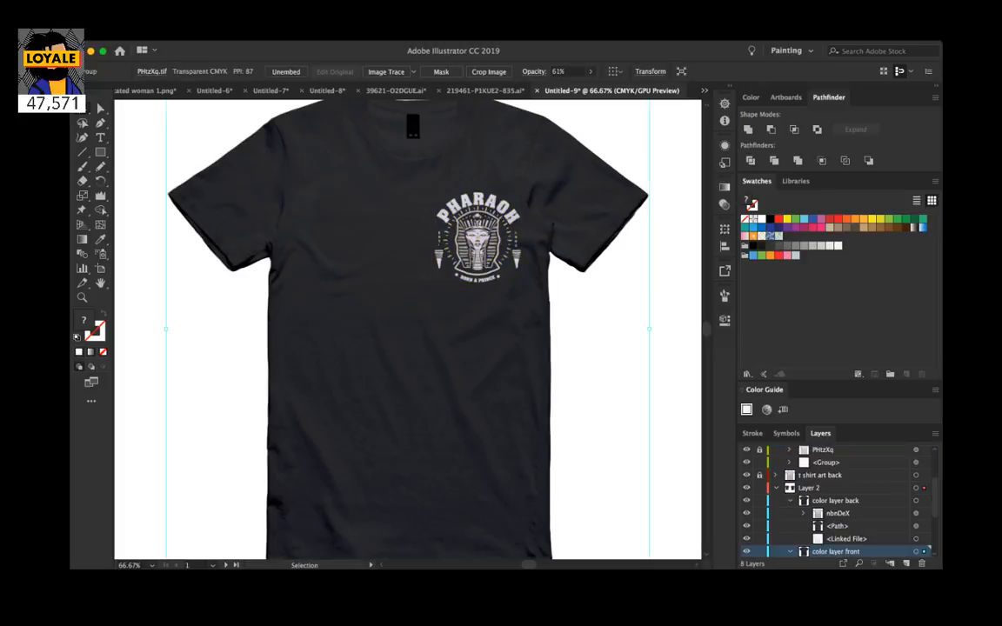
key("super+minus")
scroll(407, 329, "right", 3)
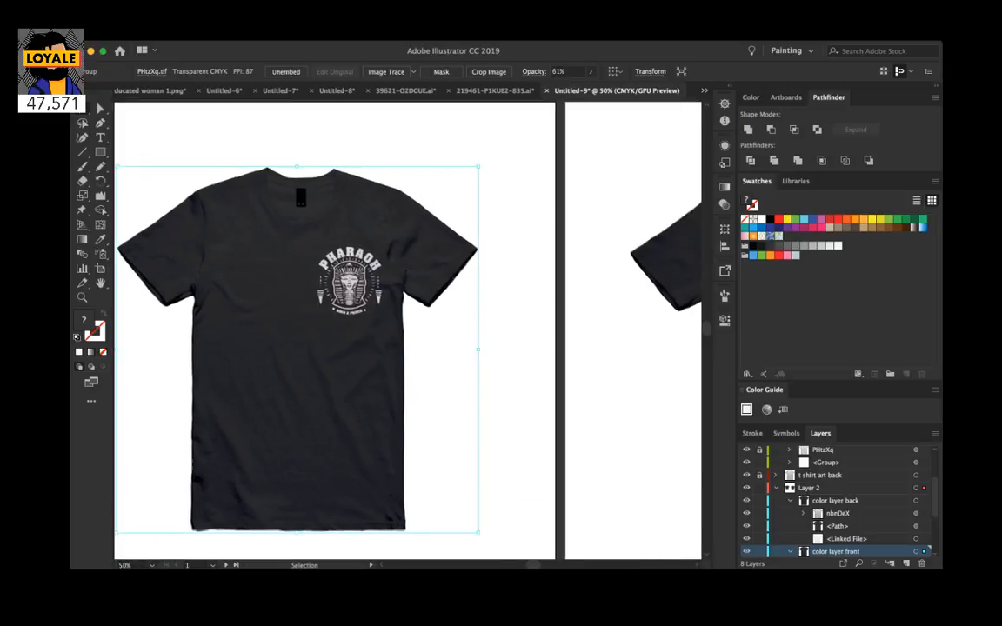
key("super+minus")
scroll(407, 329, "right", 2)
left_click(435, 348)
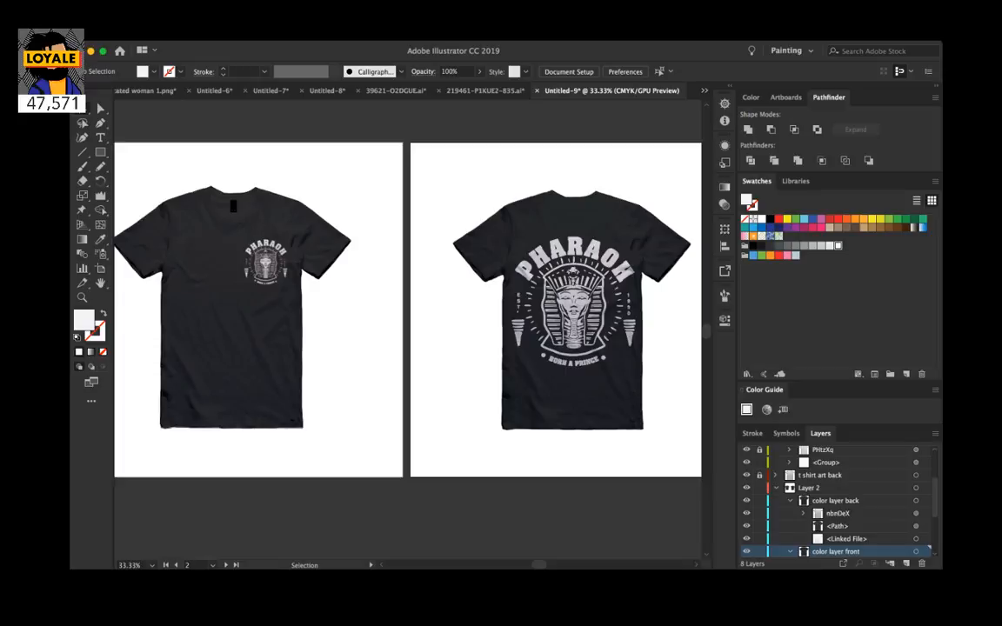